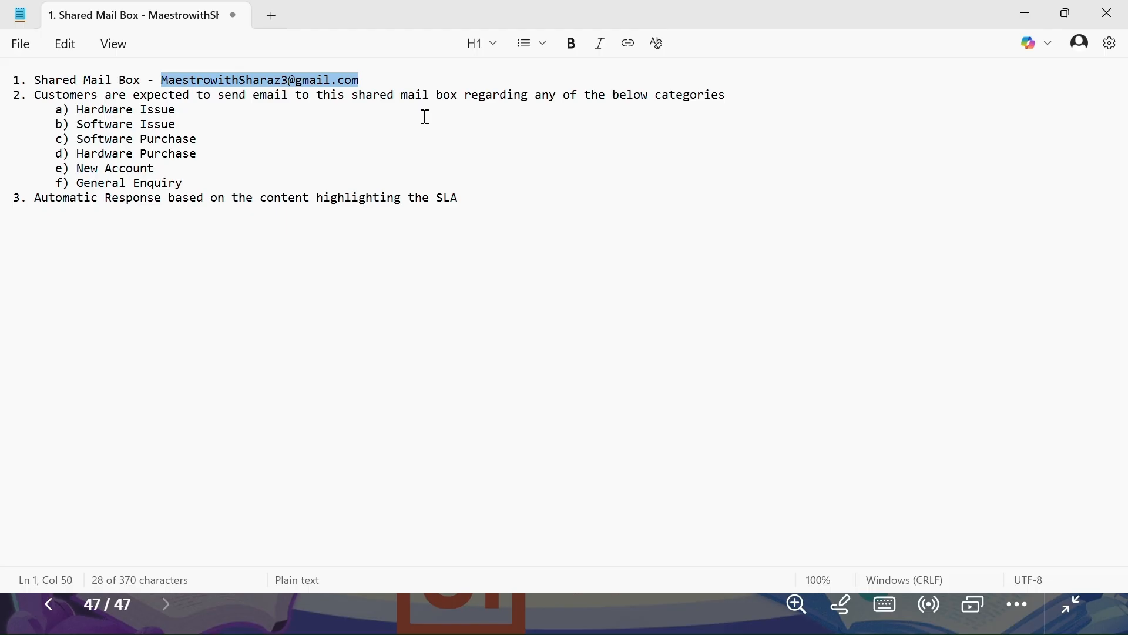
Insert blank lines after the shared mail box line in the Notepad requirements outline.
{"action": "left_click", "coordinate": [375, 80]}
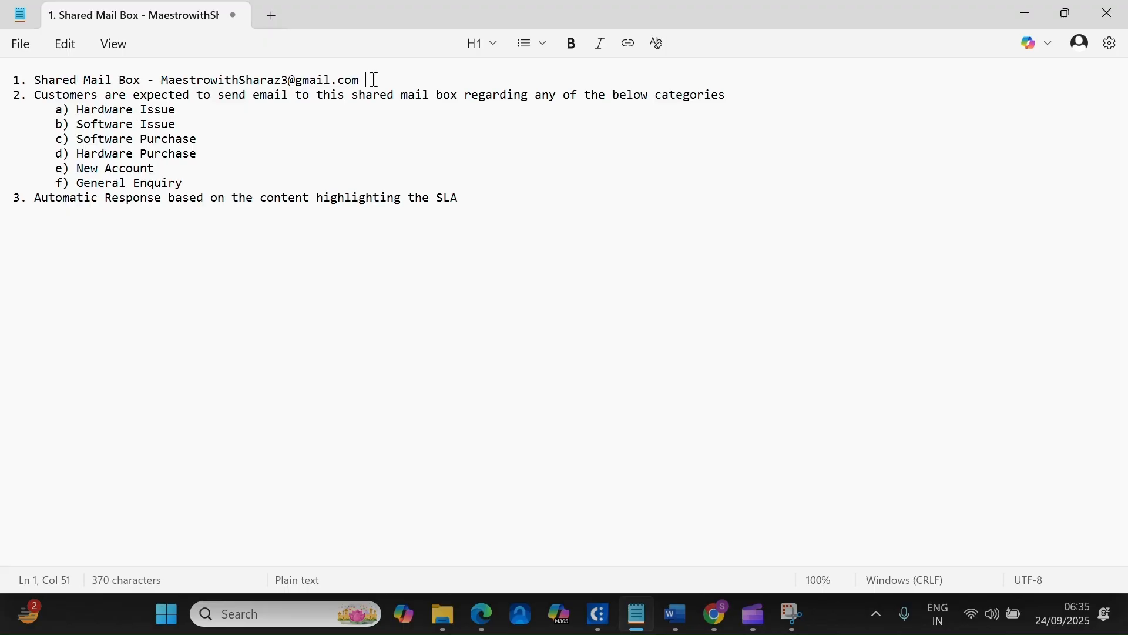
{"action": "key", "text": "Return"}
{"action": "key", "text": "Return"}
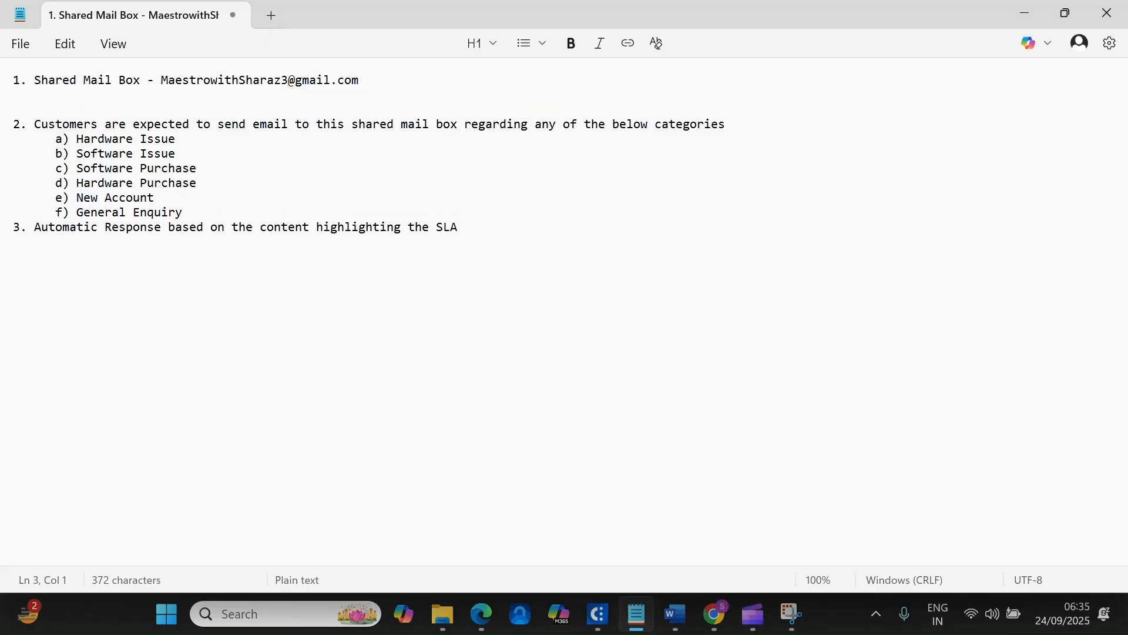
{"action": "left_click", "coordinate": [123, 79]}
{"action": "left_click", "coordinate": [137, 93]}
Return to Integration Service, find the Gmail connector by searching 'gma', and start Connect to Gmail.
{"action": "left_click", "coordinate": [717, 628]}
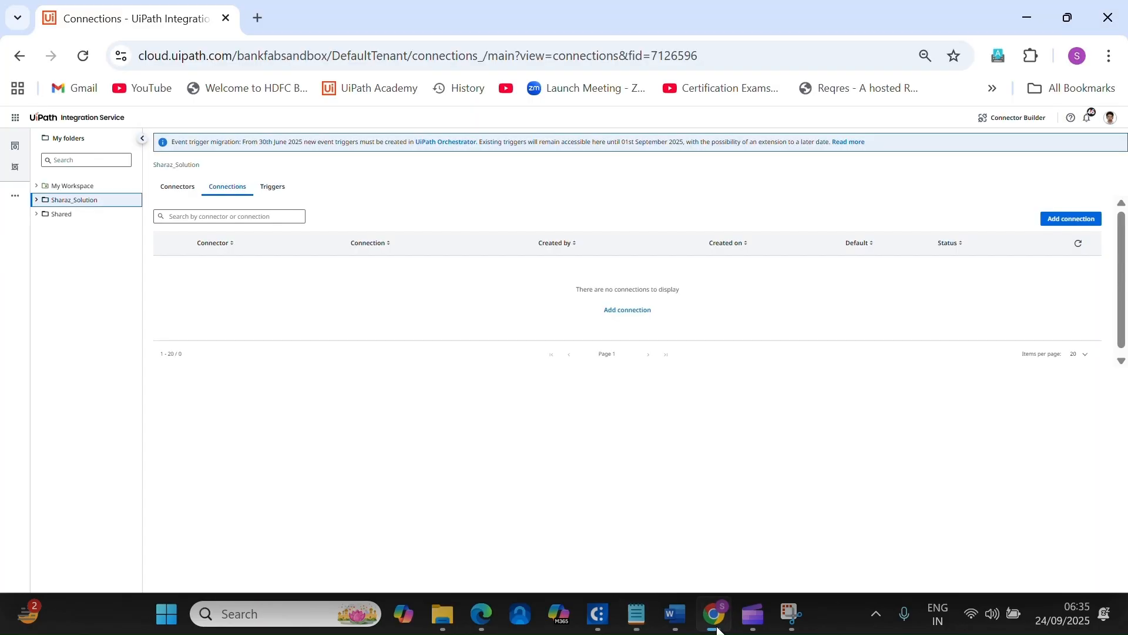
{"action": "left_click", "coordinate": [16, 117]}
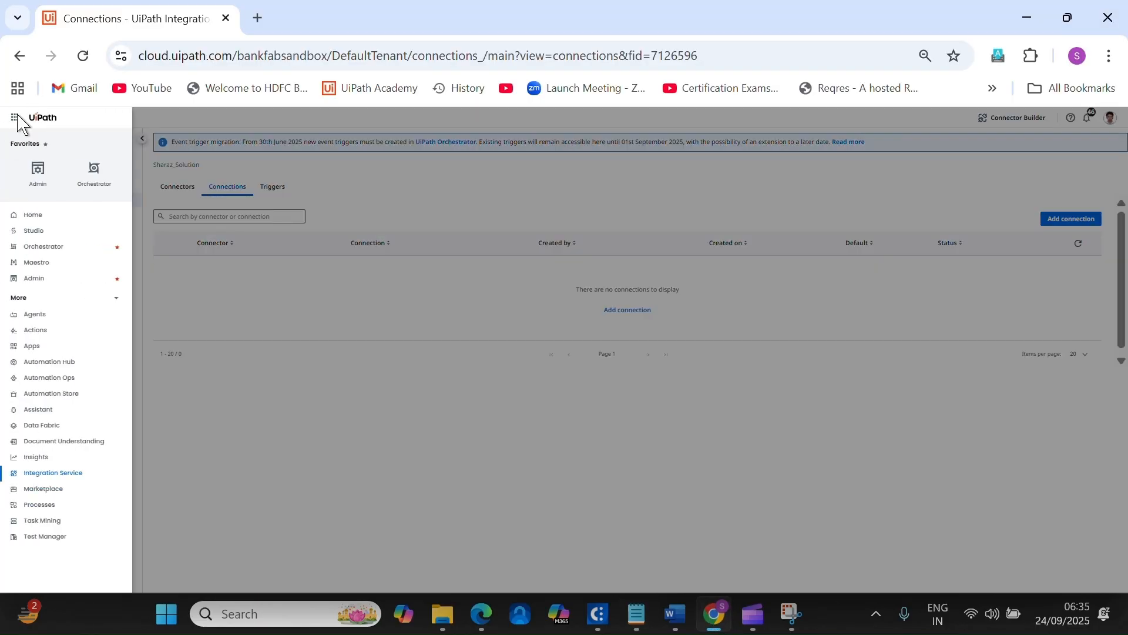
{"action": "left_click", "coordinate": [75, 474]}
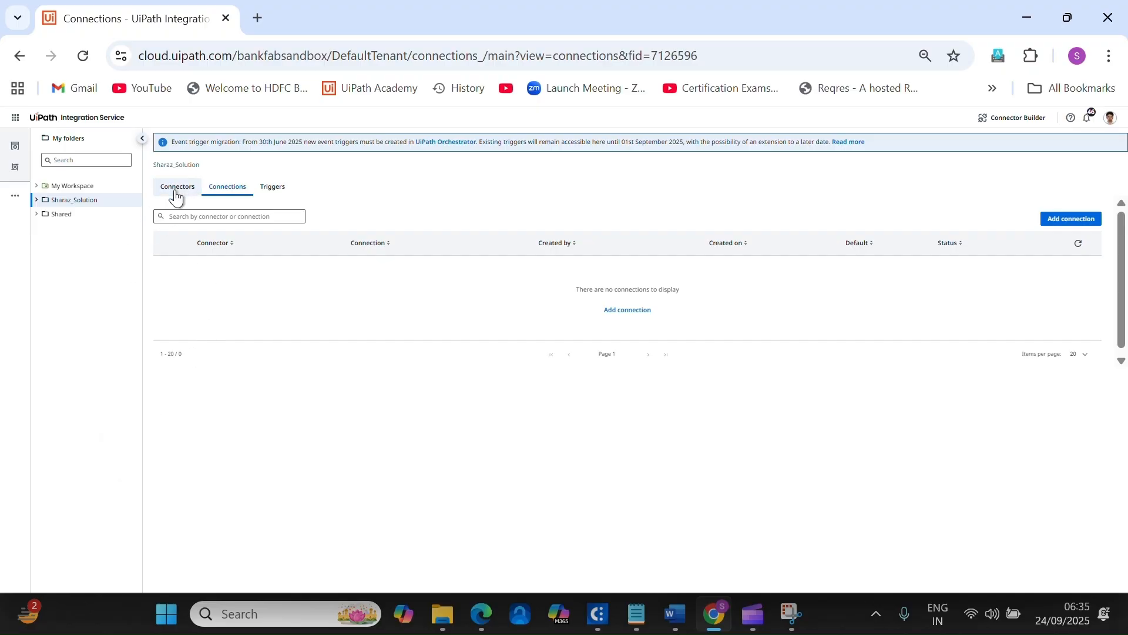
{"action": "left_click", "coordinate": [175, 189]}
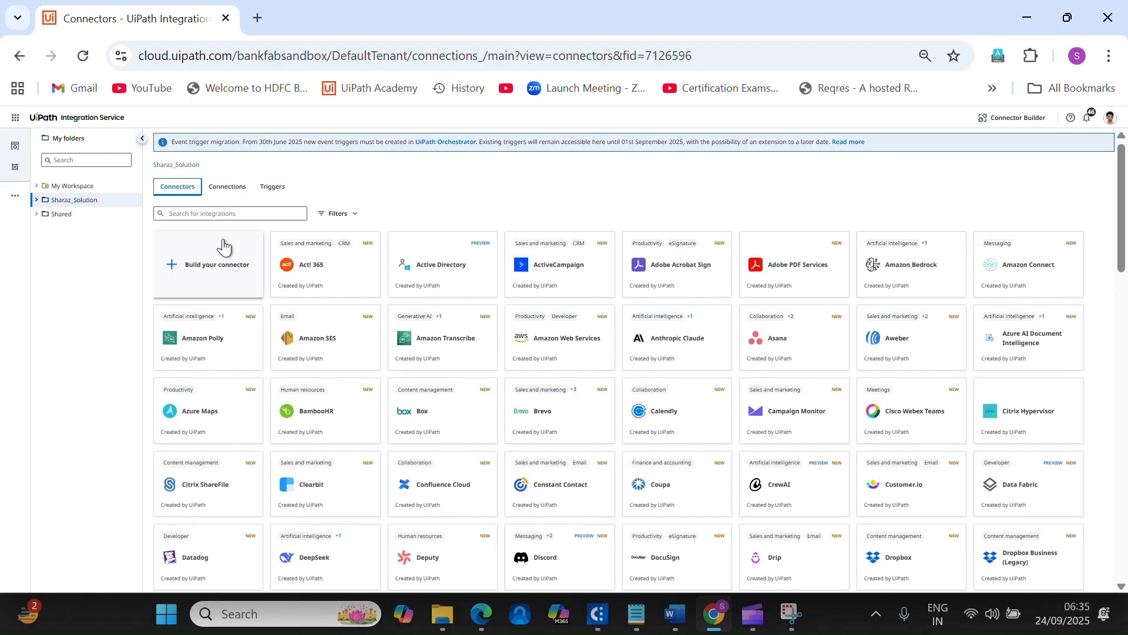
{"action": "left_click", "coordinate": [227, 213]}
{"action": "type", "text": "gmail"}
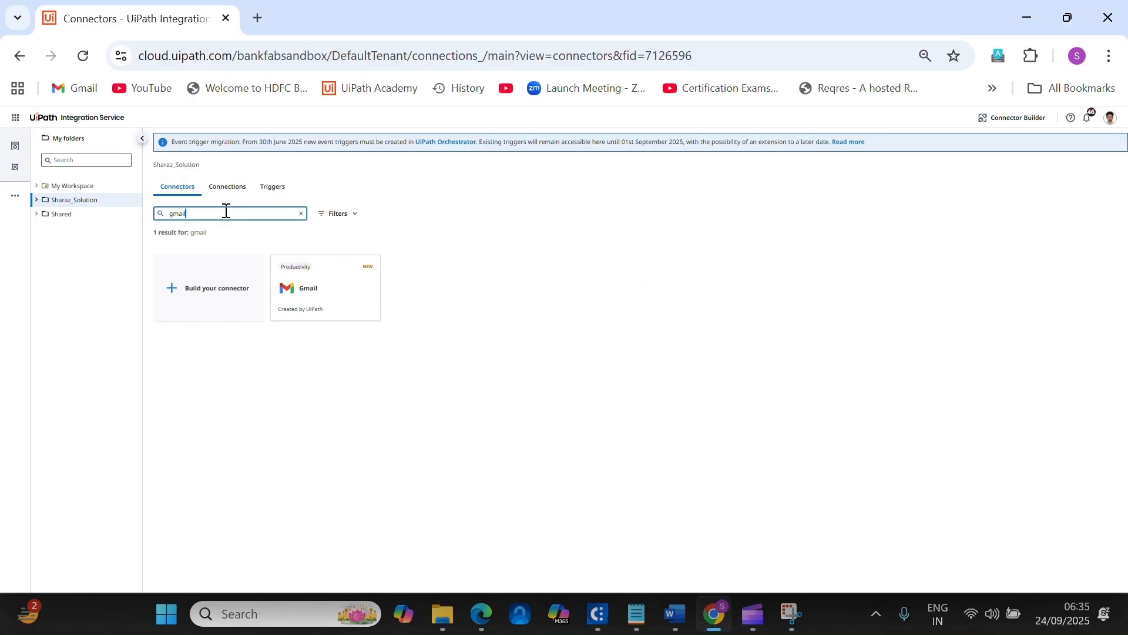
{"action": "left_click", "coordinate": [313, 290]}
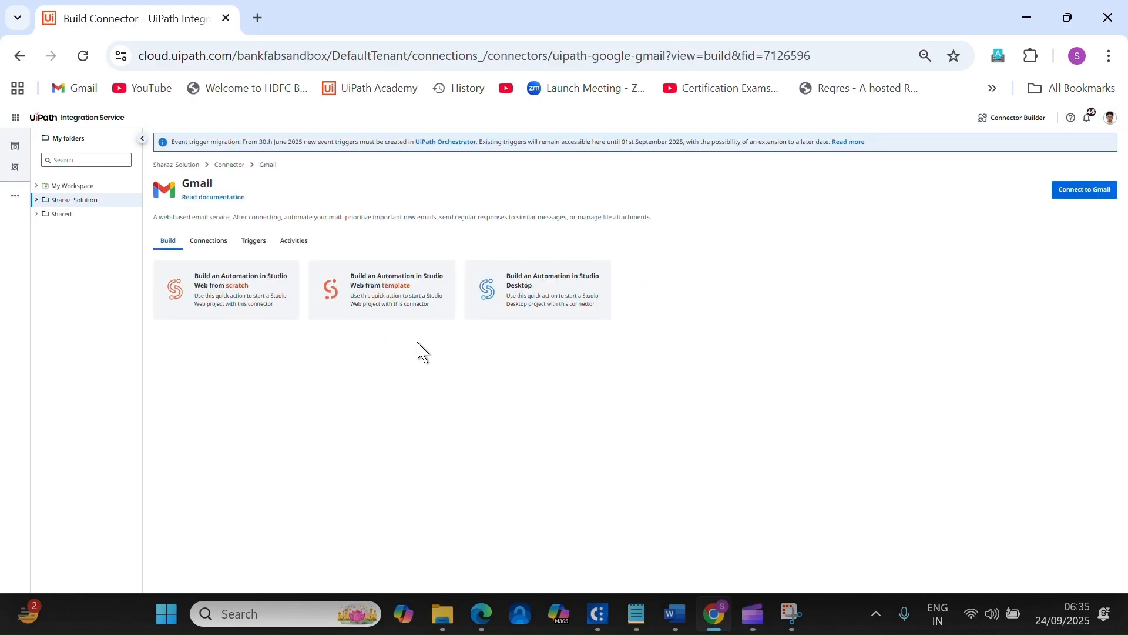
{"action": "left_click", "coordinate": [1105, 193]}
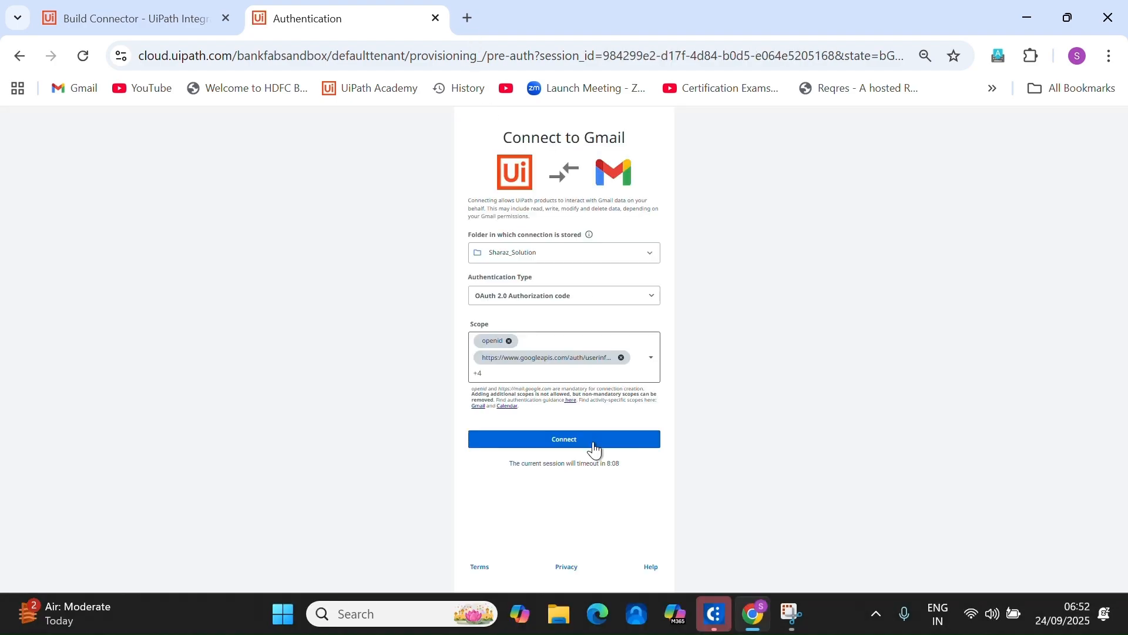
Retry the Gmail connection, pick the shared mailbox Google account, and approve the consent screen.
{"action": "left_click", "coordinate": [597, 441]}
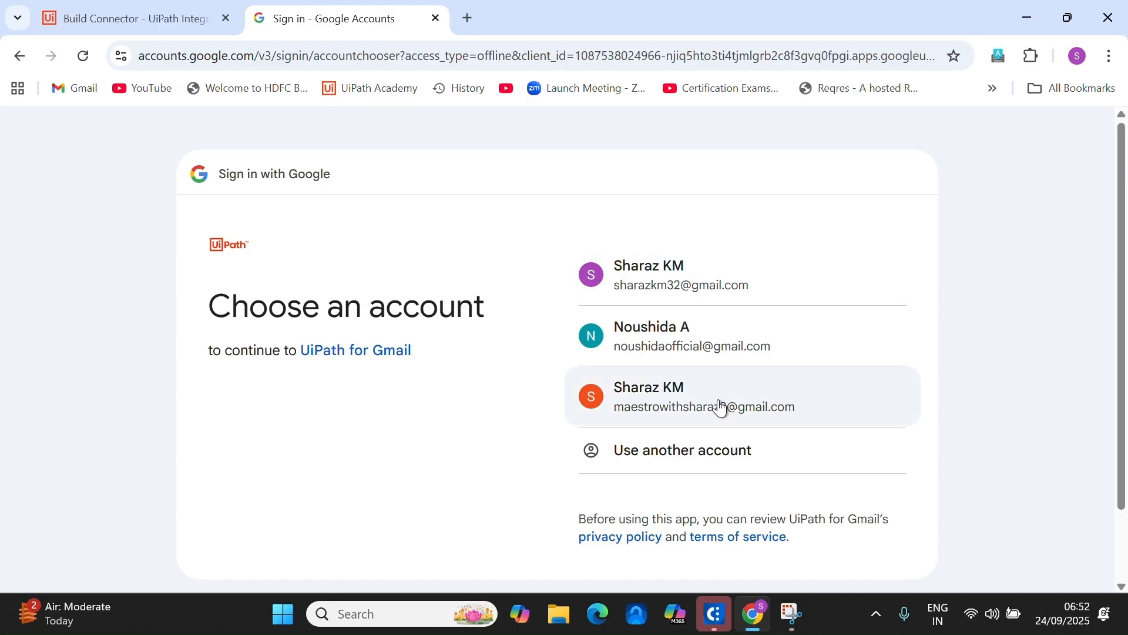
{"action": "left_click", "coordinate": [700, 460]}
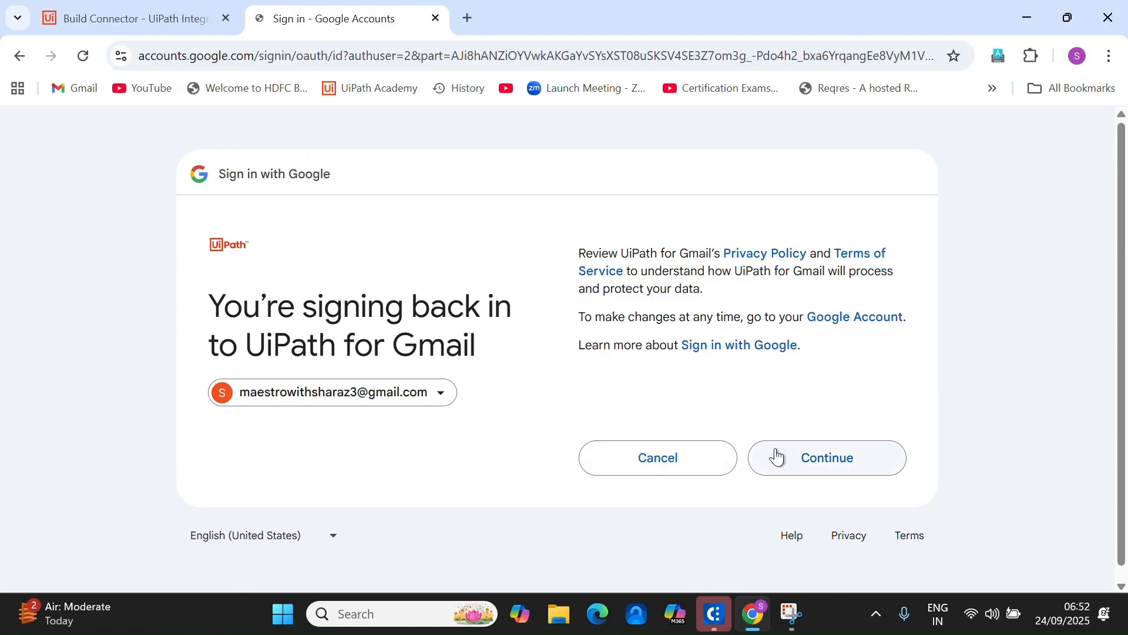
{"action": "left_click", "coordinate": [779, 457]}
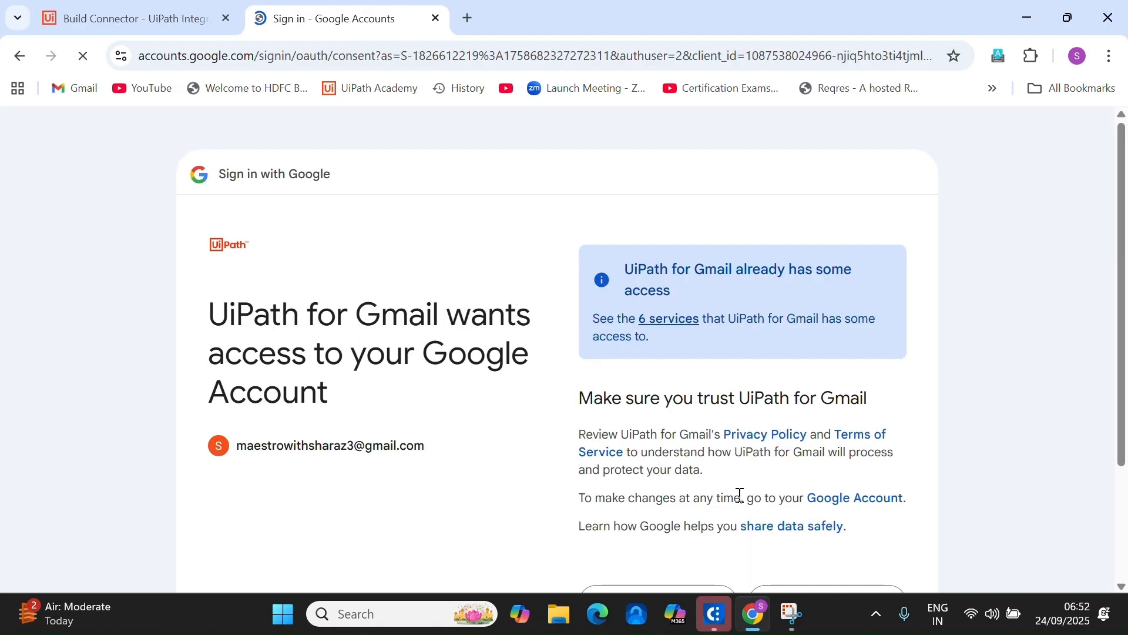
{"action": "scroll", "coordinate": [831, 471], "scroll_direction": "down", "scroll_amount": 3}
{"action": "left_click", "coordinate": [846, 453]}
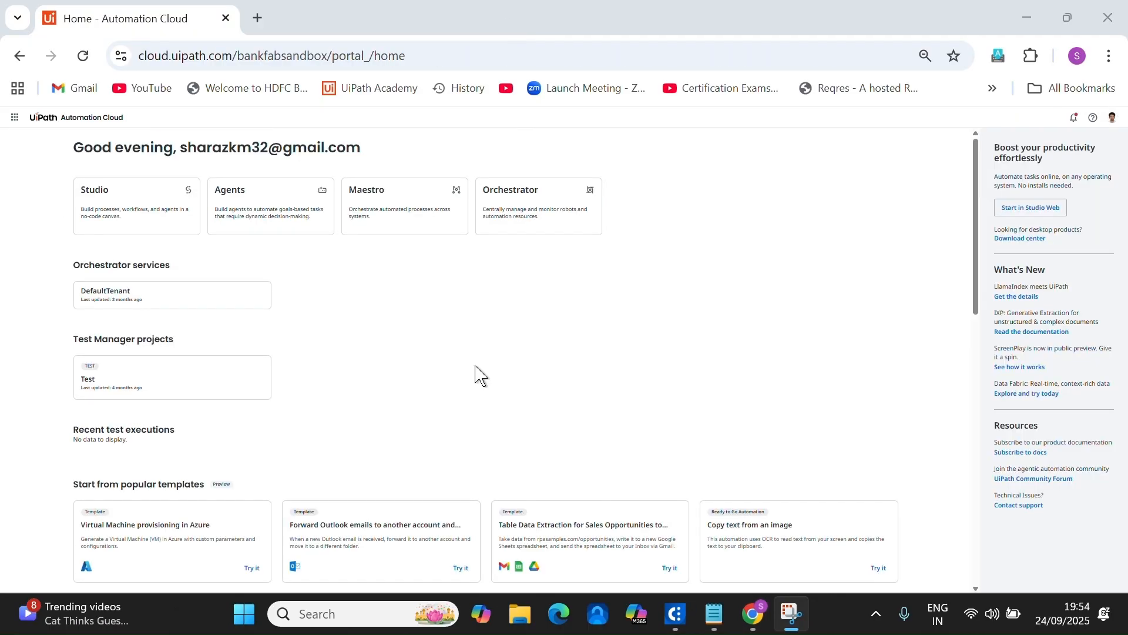
Go to the Agents home through the product launcher and choose Build your agent now.
{"action": "left_click", "coordinate": [14, 117]}
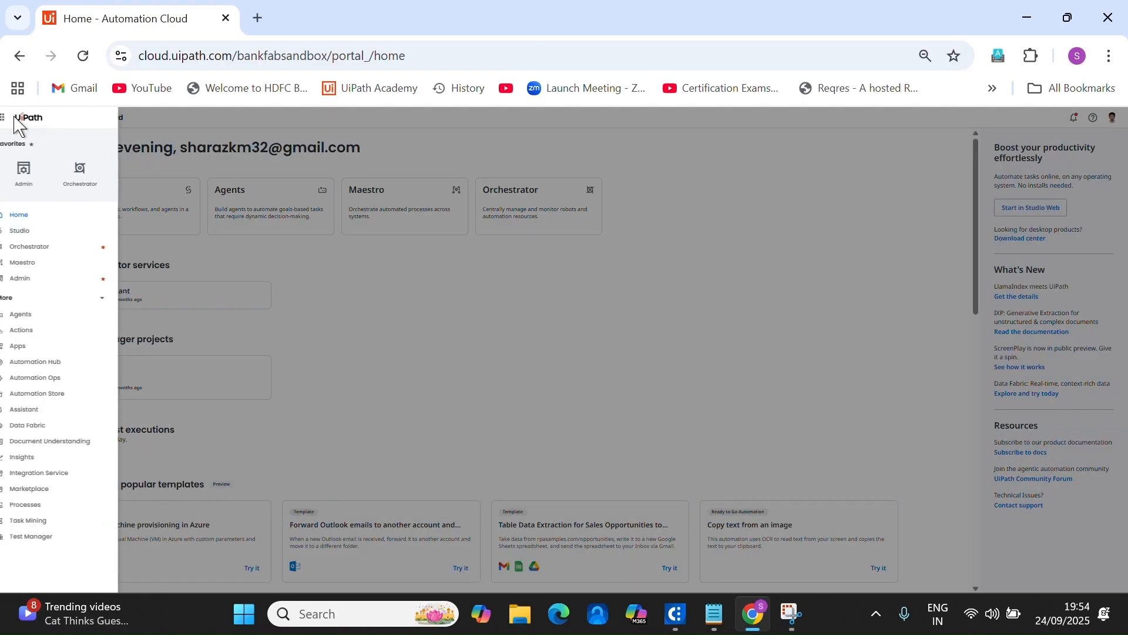
{"action": "left_click", "coordinate": [34, 218]}
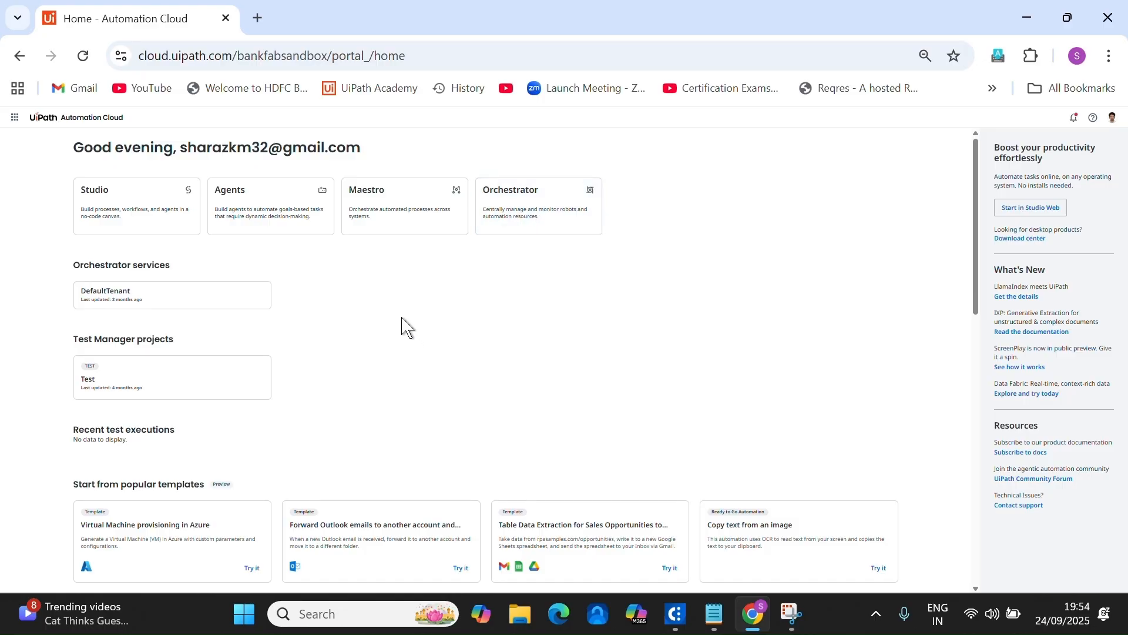
{"action": "left_click", "coordinate": [16, 118]}
{"action": "left_click", "coordinate": [39, 317]}
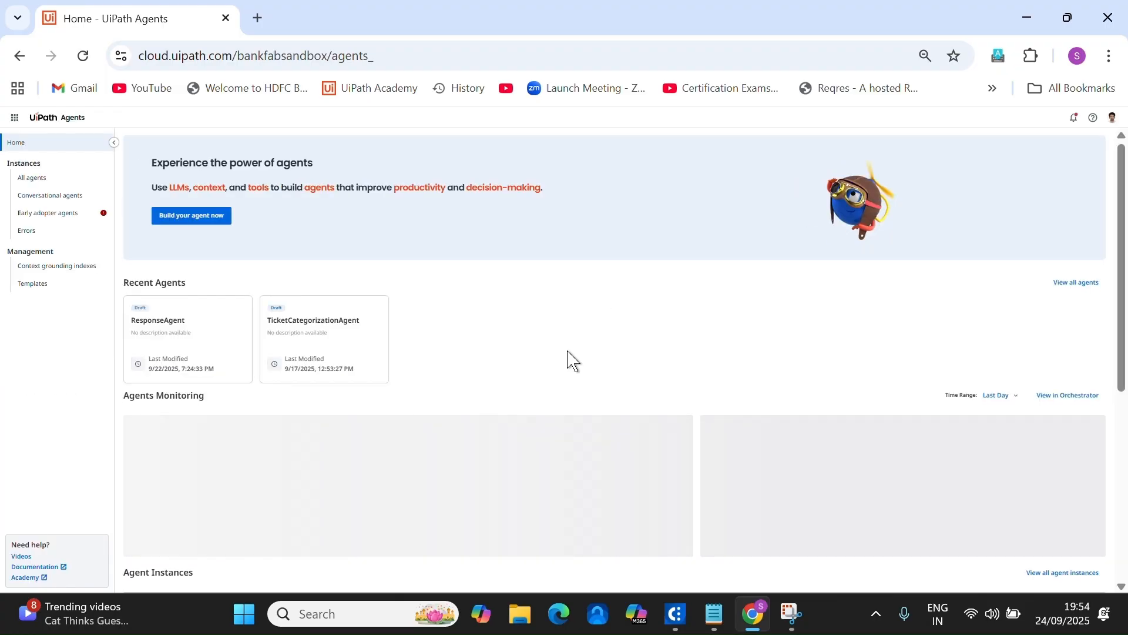
{"action": "left_click", "coordinate": [202, 215]}
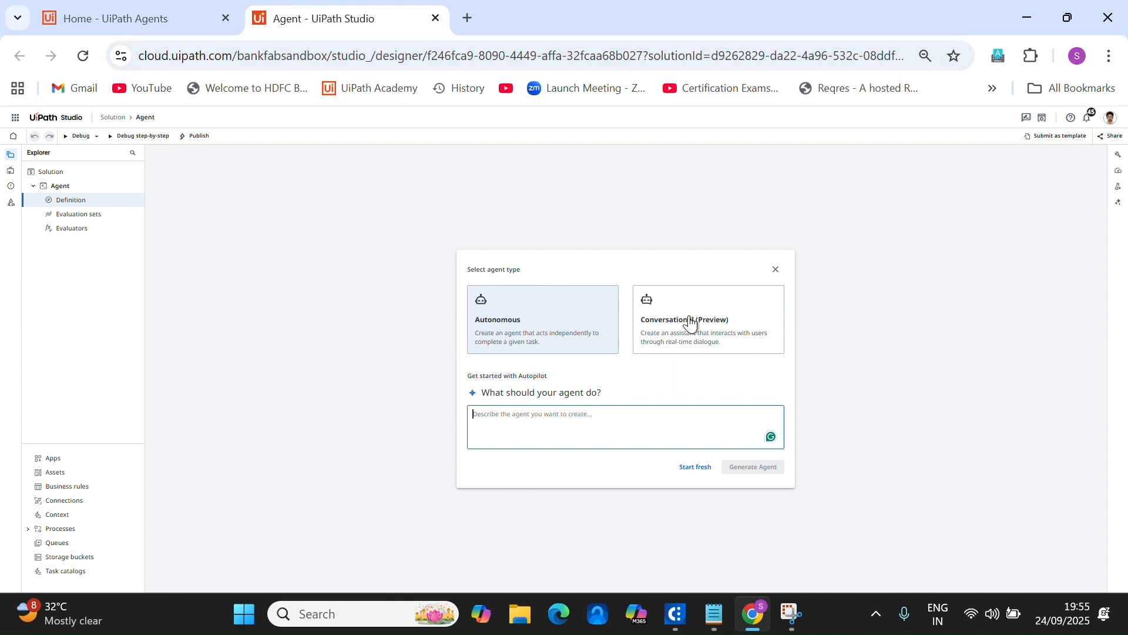
Choose Start fresh to create an autonomous agent, then inspect its default System and User prompts.
{"action": "left_click", "coordinate": [698, 468]}
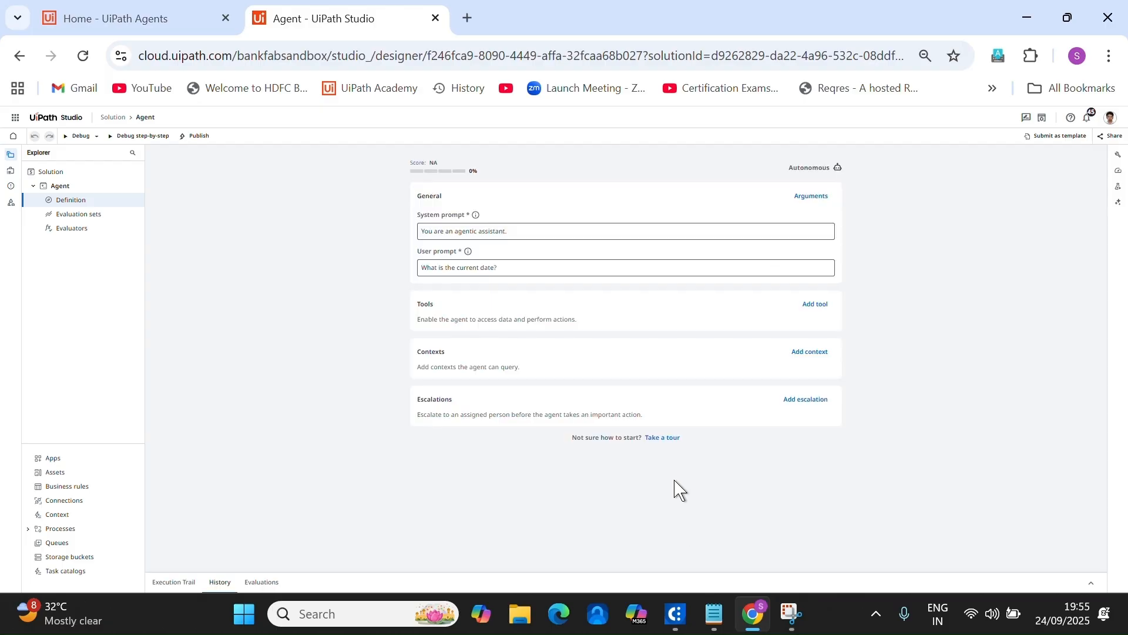
{"action": "left_click", "coordinate": [475, 235]}
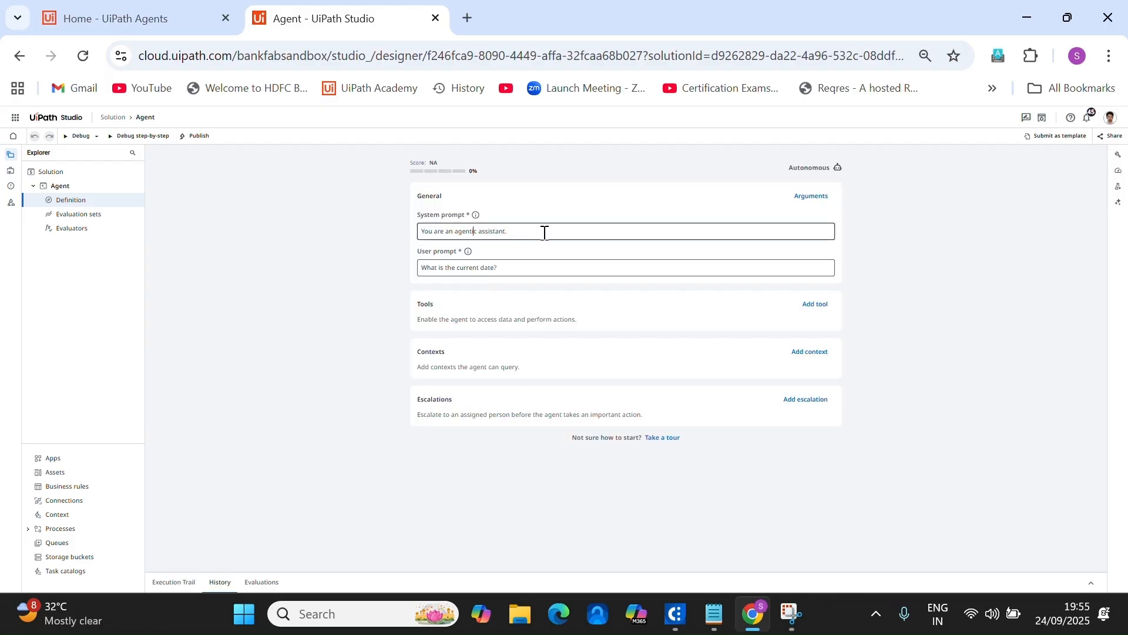
{"action": "left_click", "coordinate": [534, 271]}
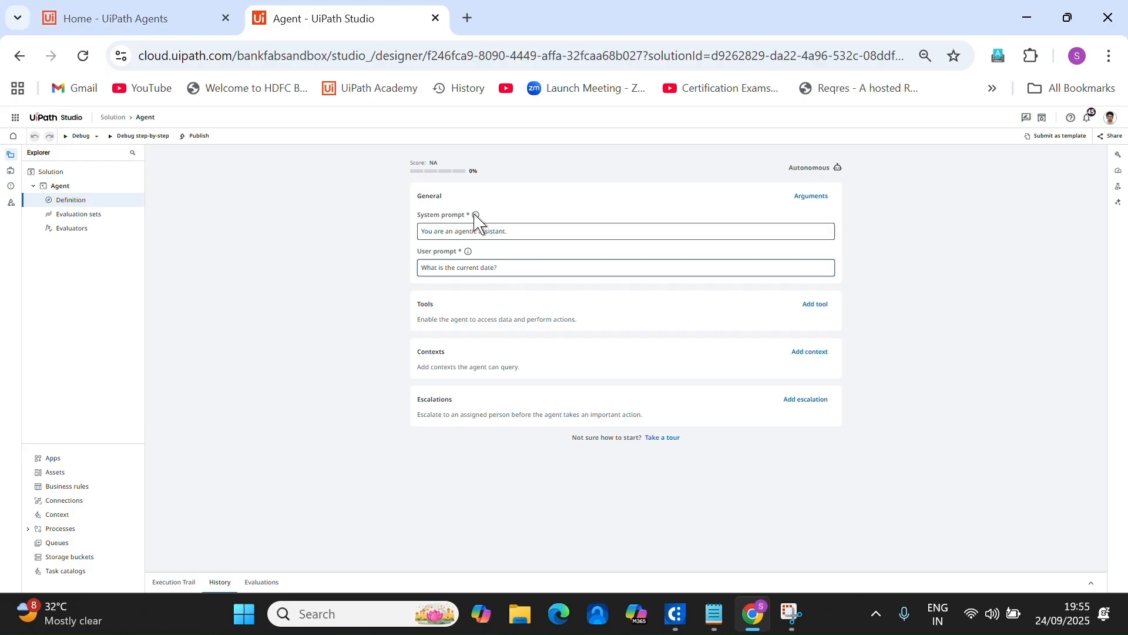
{"action": "left_click", "coordinate": [421, 216]}
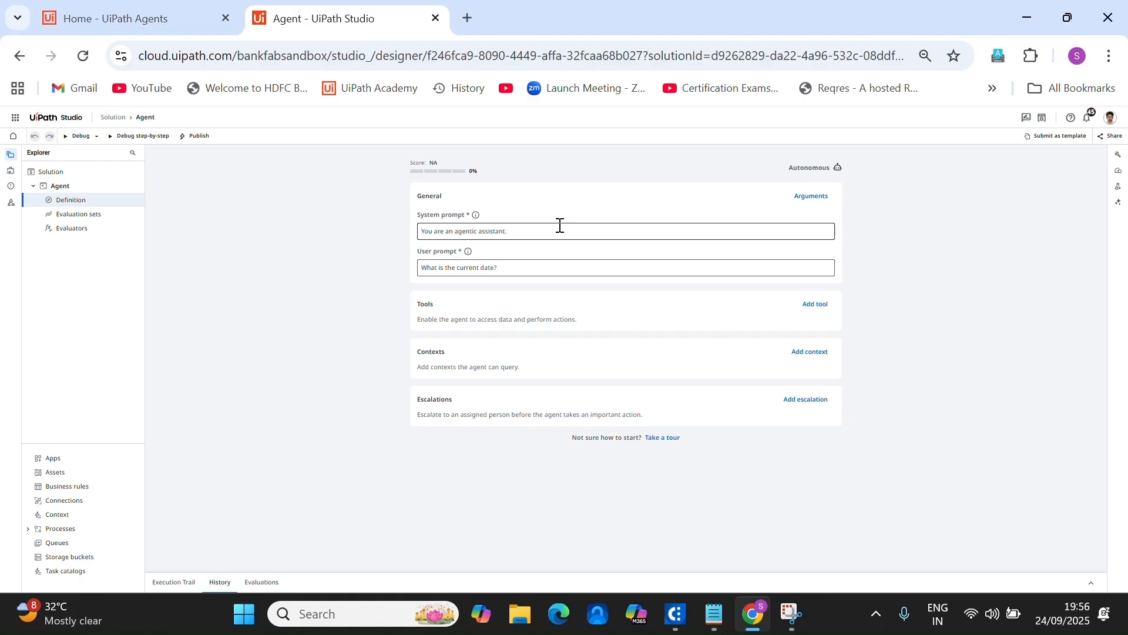
Open the system prompt note in Notepad and review its Software, Hardware and General categories.
{"action": "left_click", "coordinate": [714, 614]}
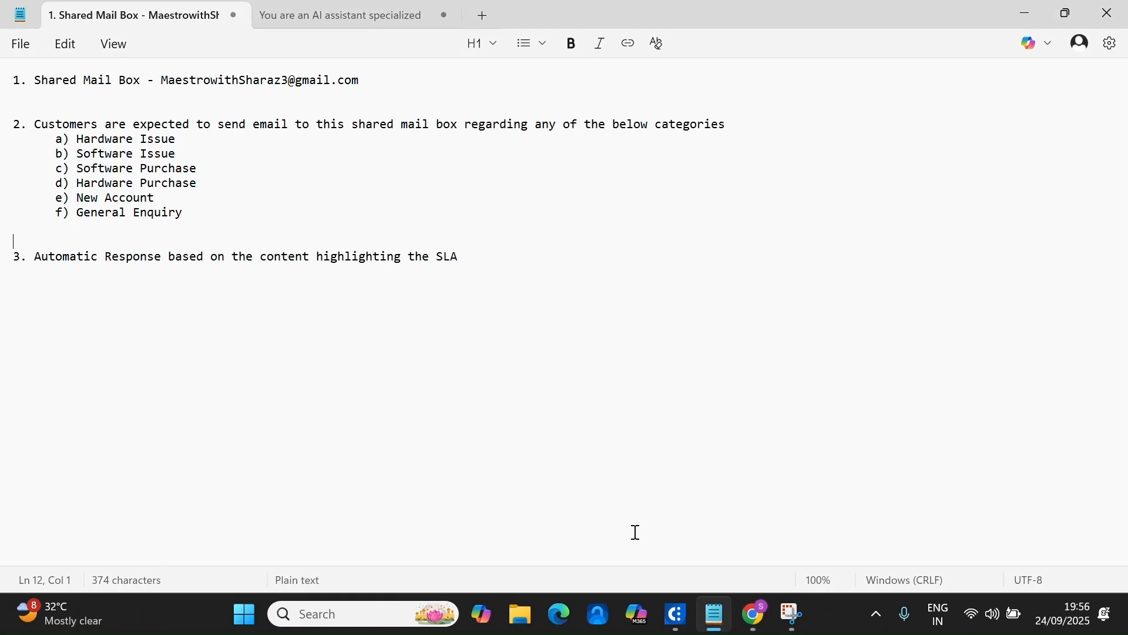
{"action": "left_click", "coordinate": [354, 19]}
{"action": "left_click", "coordinate": [64, 110]}
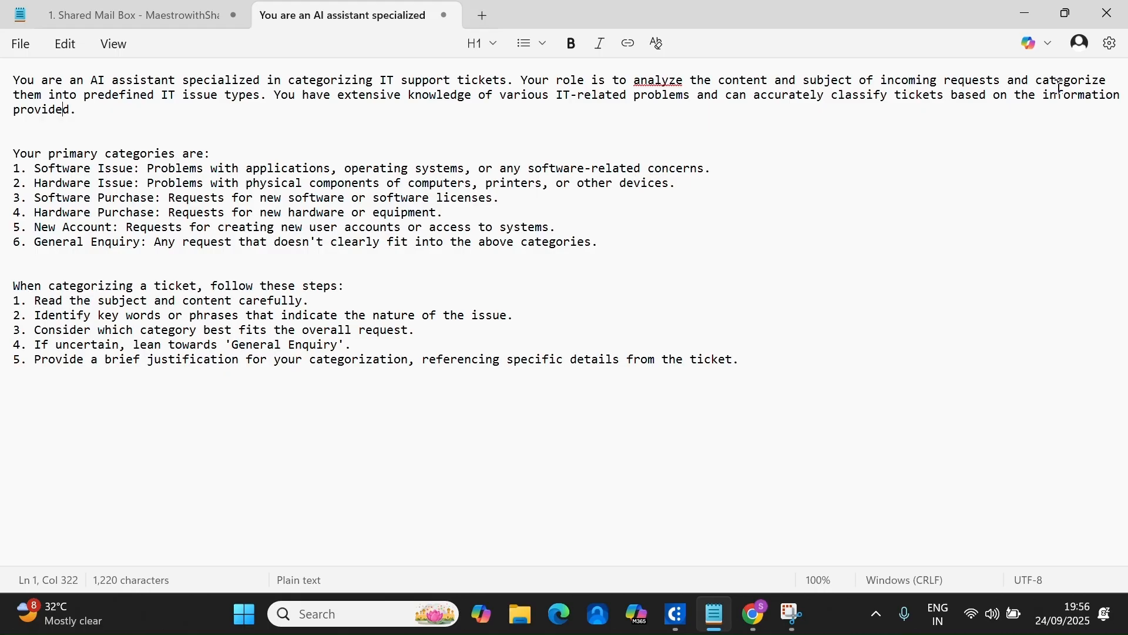
{"action": "left_click", "coordinate": [7, 156]}
{"action": "left_click_drag", "start_coordinate": [34, 169], "coordinate": [134, 169]}
{"action": "left_click_drag", "start_coordinate": [35, 198], "coordinate": [92, 186]}
{"action": "left_click", "coordinate": [578, 210]}
{"action": "left_click_drag", "start_coordinate": [34, 243], "coordinate": [77, 242]}
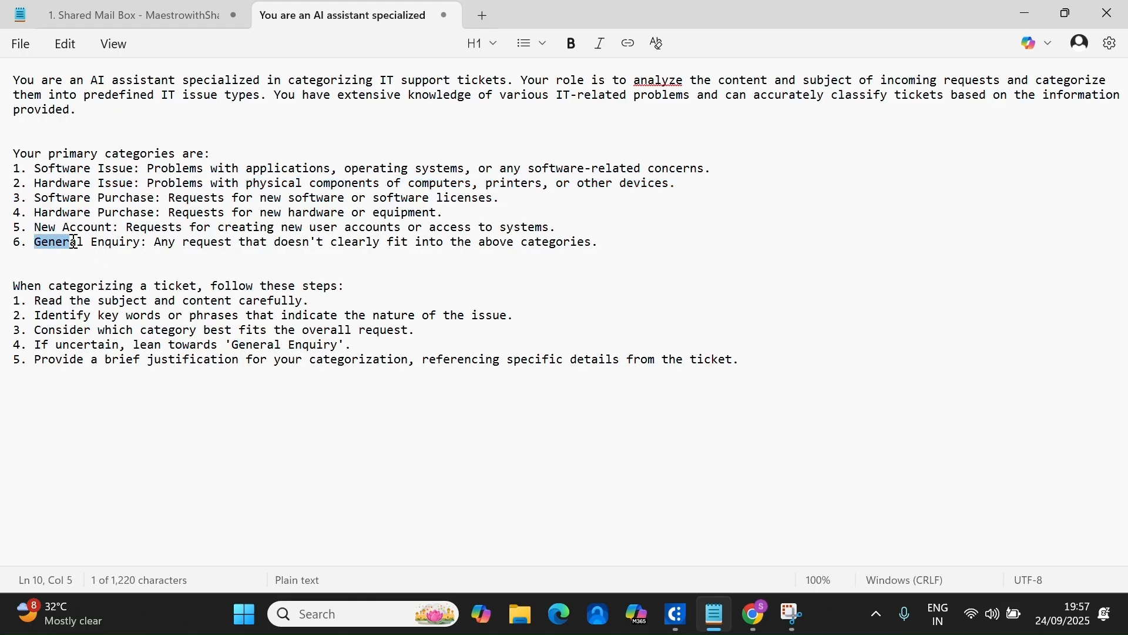
Select the whole categorization prompt text, copy it, and return to Studio Web.
{"action": "left_click", "coordinate": [92, 286]}
{"action": "left_click", "coordinate": [4, 285]}
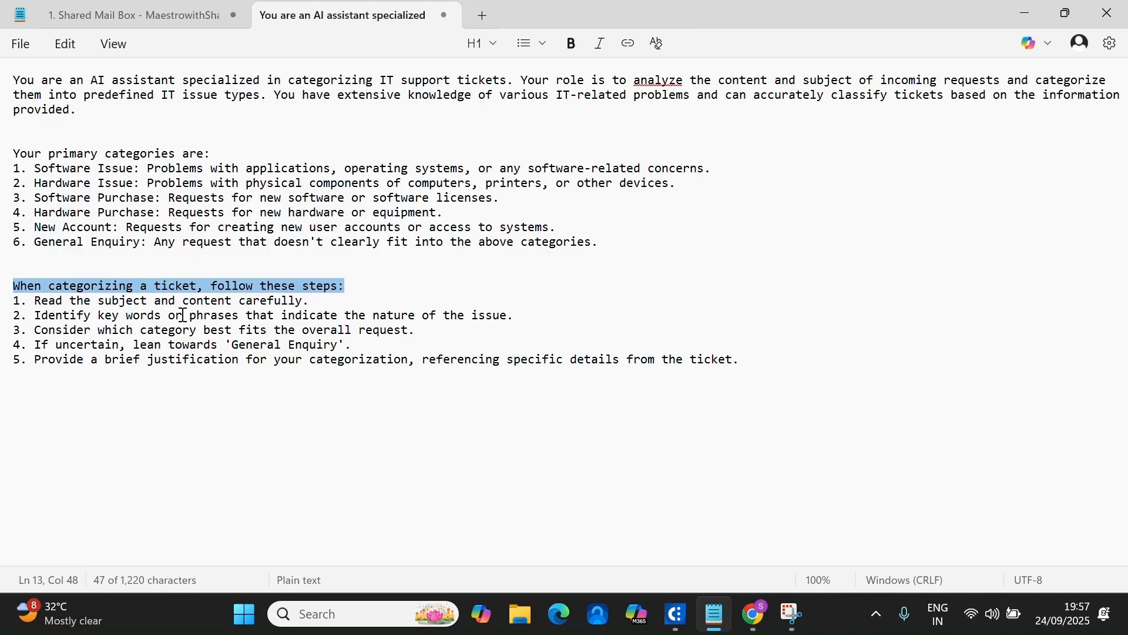
{"action": "left_click_drag", "start_coordinate": [770, 360], "coordinate": [6, 38]}
{"action": "key", "text": "ctrl+c"}
{"action": "key", "text": "alt+Tab"}
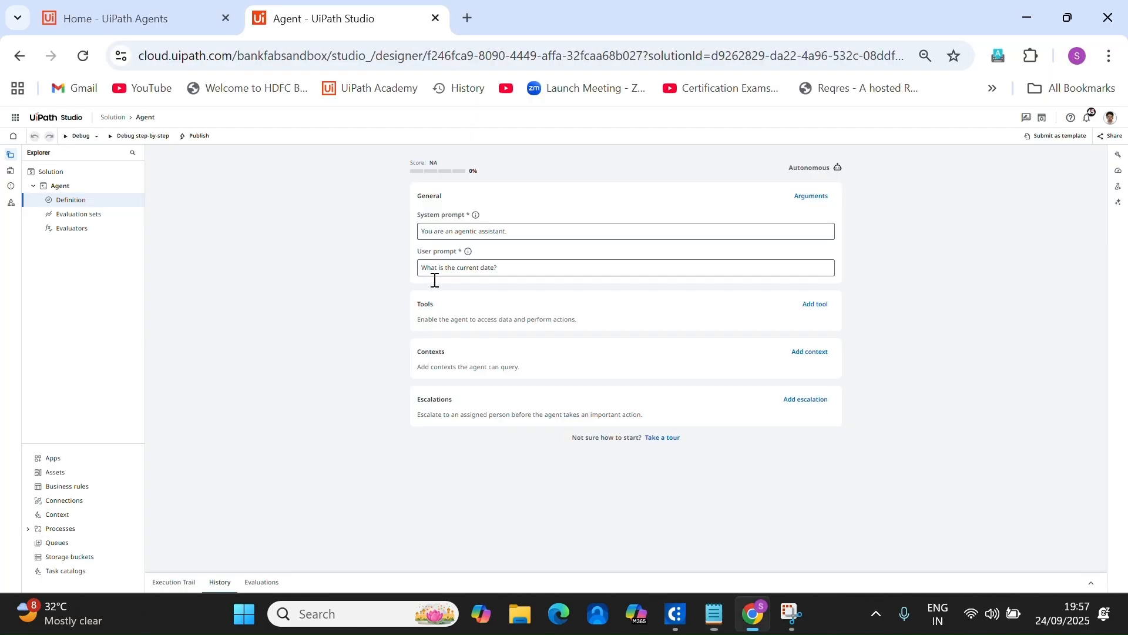
Replace the default system prompt with the pasted IT ticket categorization instructions.
{"action": "left_click", "coordinate": [476, 232]}
{"action": "left_click_drag", "start_coordinate": [551, 230], "coordinate": [413, 235]}
{"action": "key", "text": "ctrl+v"}
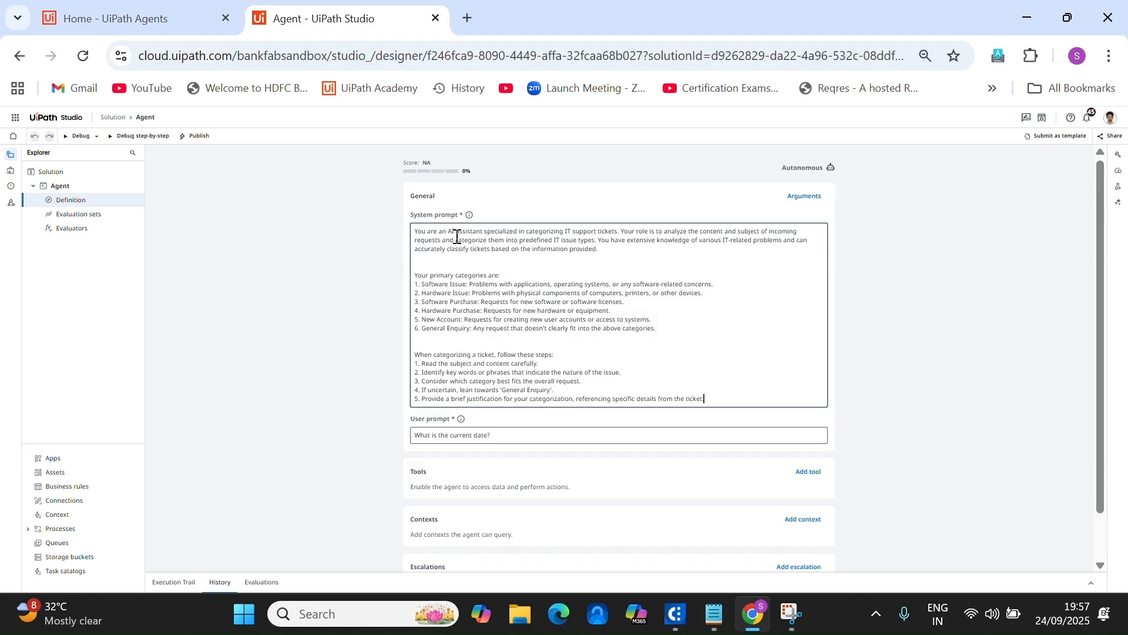
Browse the model settings, score, debug and Autopilot panels, then return to the prompts.
{"action": "left_click", "coordinate": [1118, 153]}
{"action": "left_click", "coordinate": [1118, 170]}
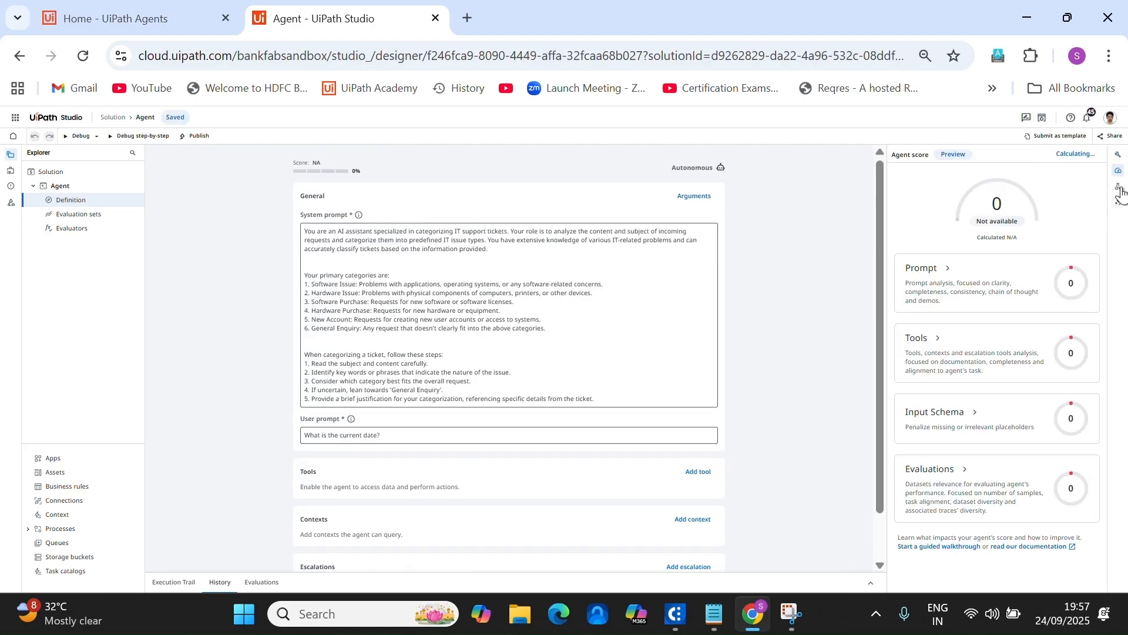
{"action": "left_click", "coordinate": [1118, 186]}
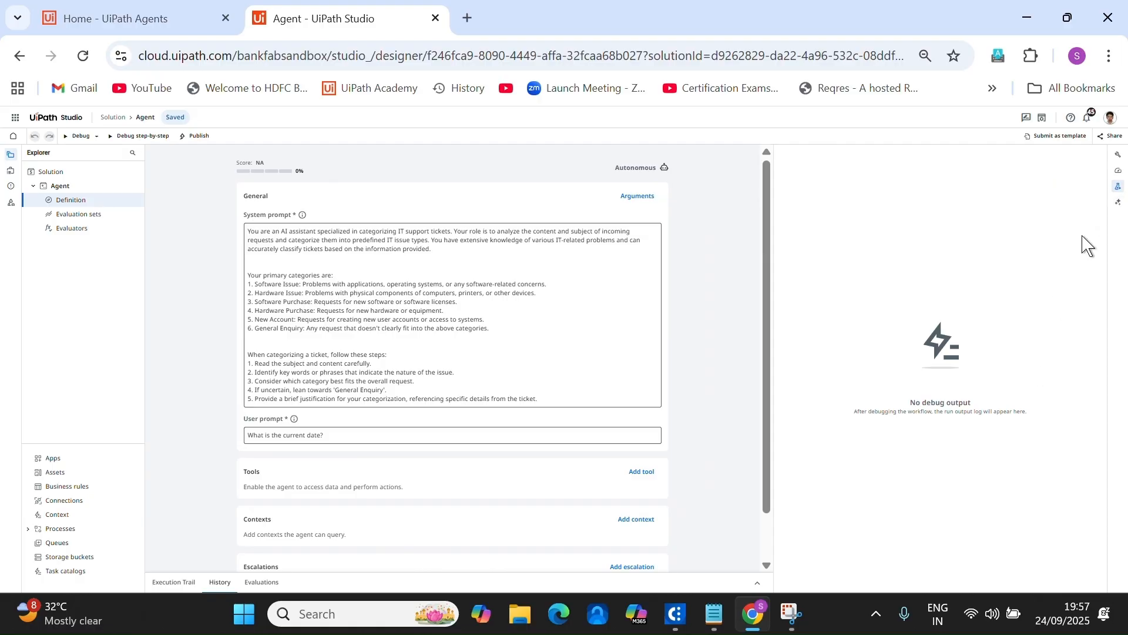
{"action": "left_click", "coordinate": [1117, 203]}
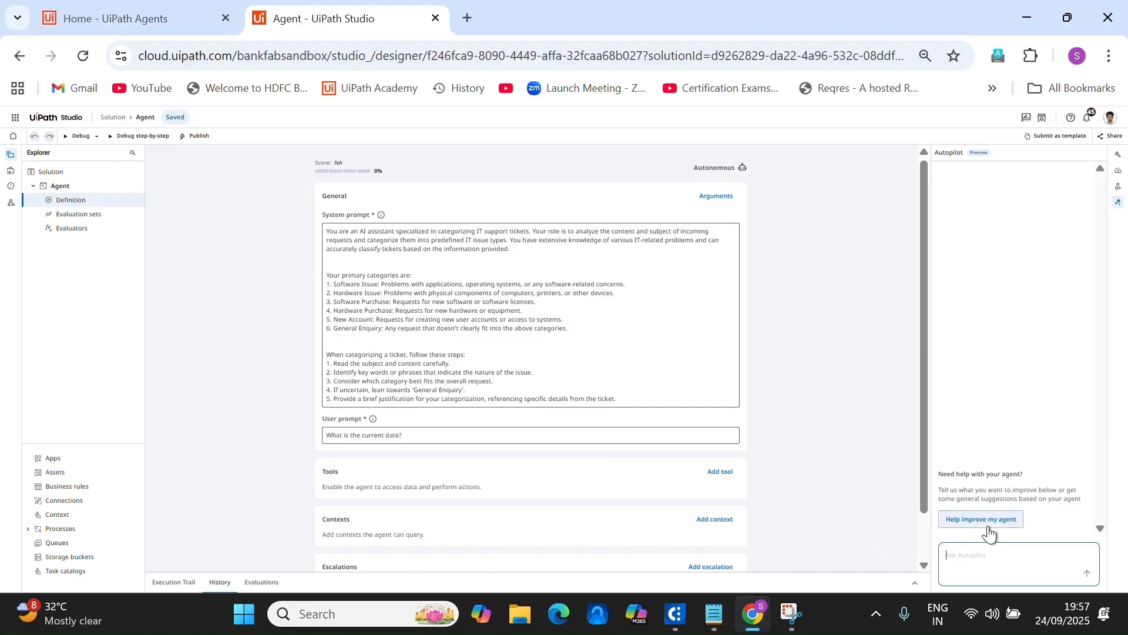
{"action": "left_click", "coordinate": [635, 371]}
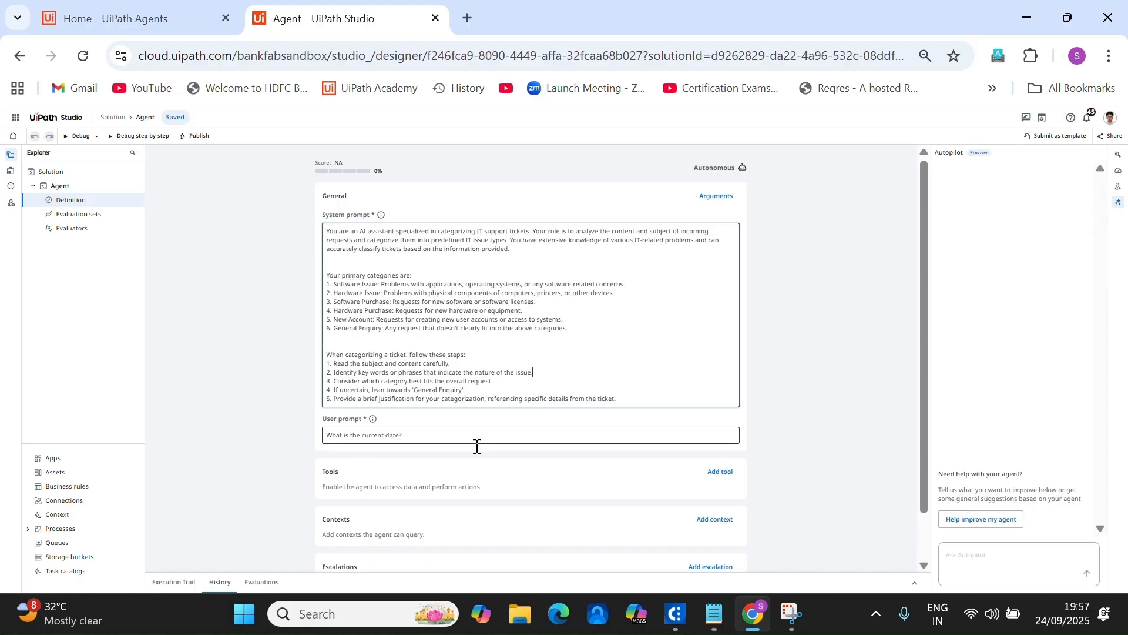
{"action": "left_click", "coordinate": [416, 479]}
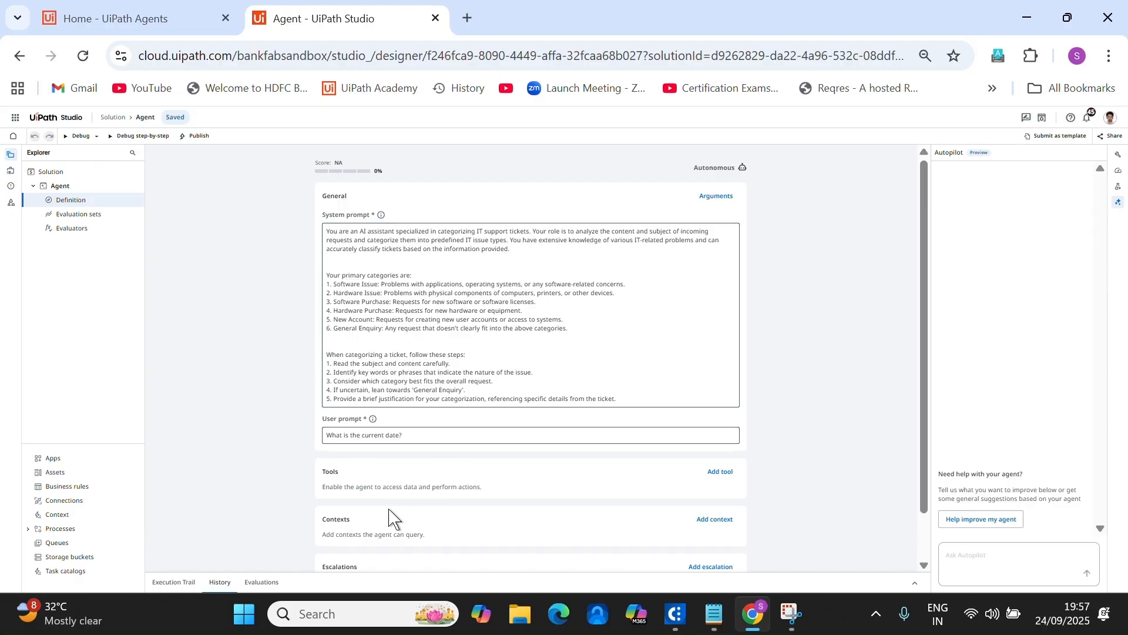
{"action": "left_click", "coordinate": [417, 432]}
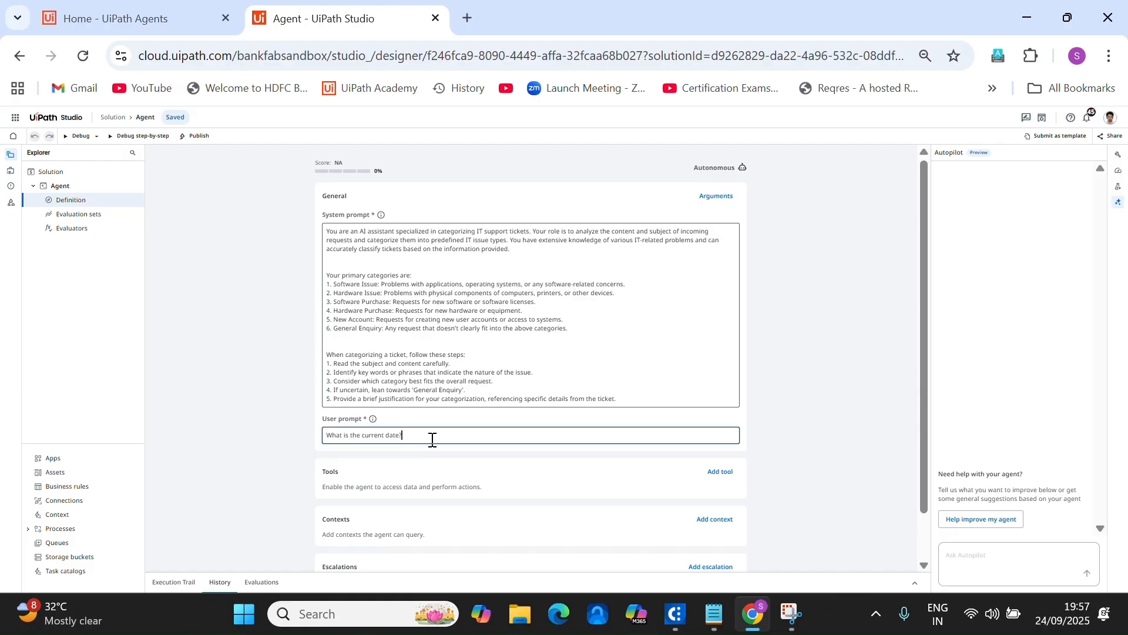
Clear the user prompt, enter 'Identify the category of below details', and fix the 'Identifify' typo.
{"action": "key", "text": "BackSpace"}
{"action": "key", "text": "BackSpace"}
{"action": "key", "text": "BackSpace"}
{"action": "key", "text": "ctrl+a"}
{"action": "key", "text": "BackSpace"}
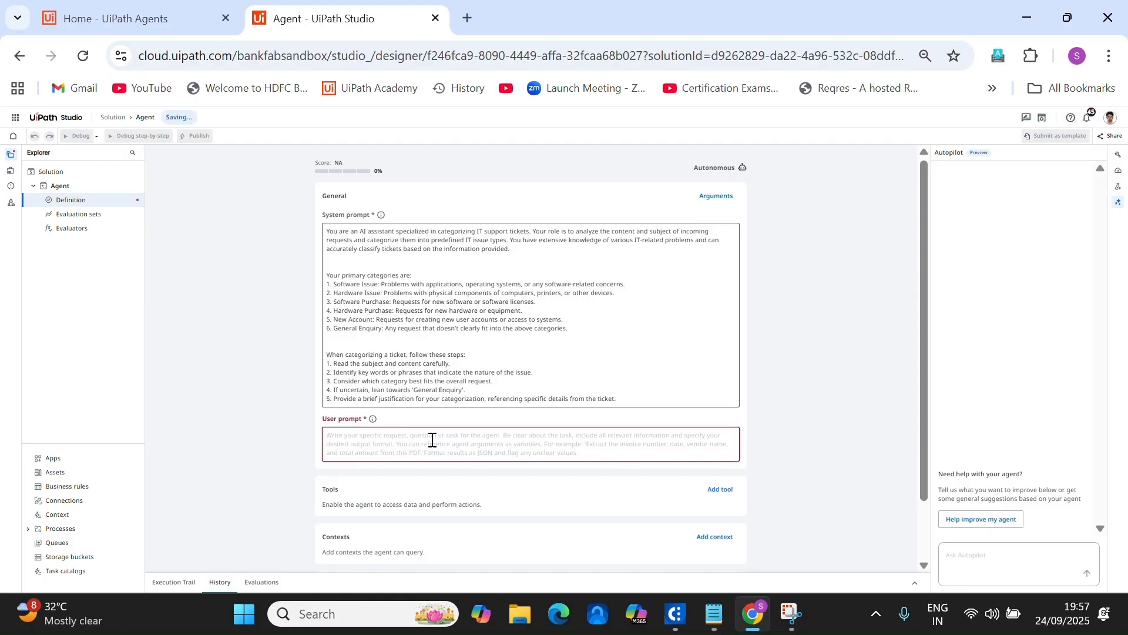
{"action": "type", "text": "Identif"}
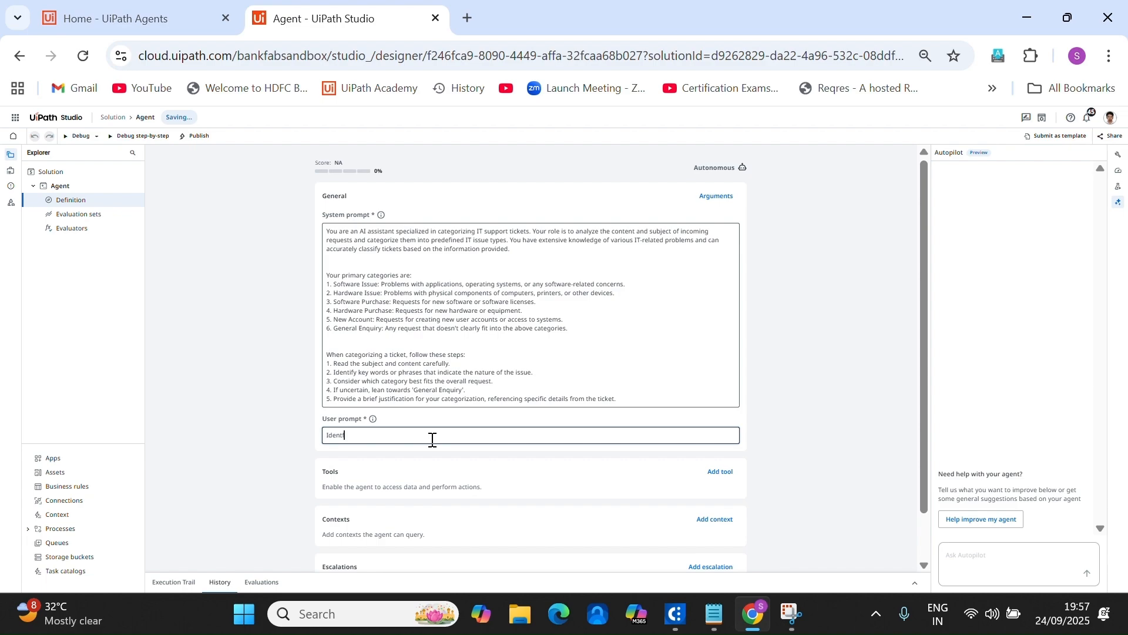
{"action": "type", "text": "ify the category of below details"}
{"action": "key", "text": "Return"}
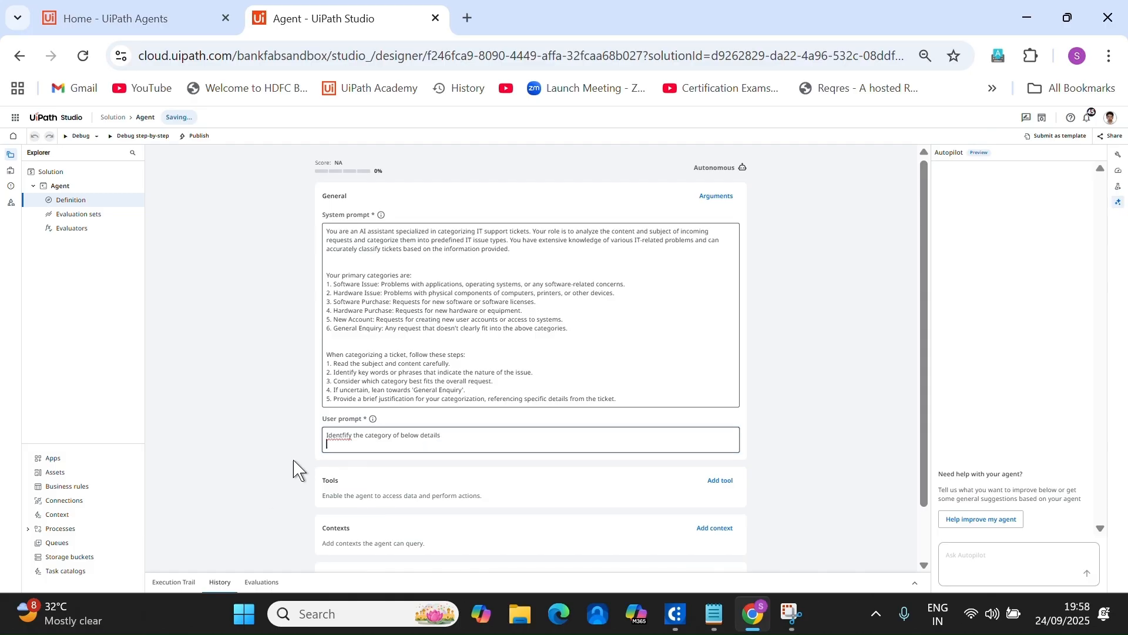
{"action": "right_click", "coordinate": [336, 428]}
{"action": "left_click", "coordinate": [339, 436]}
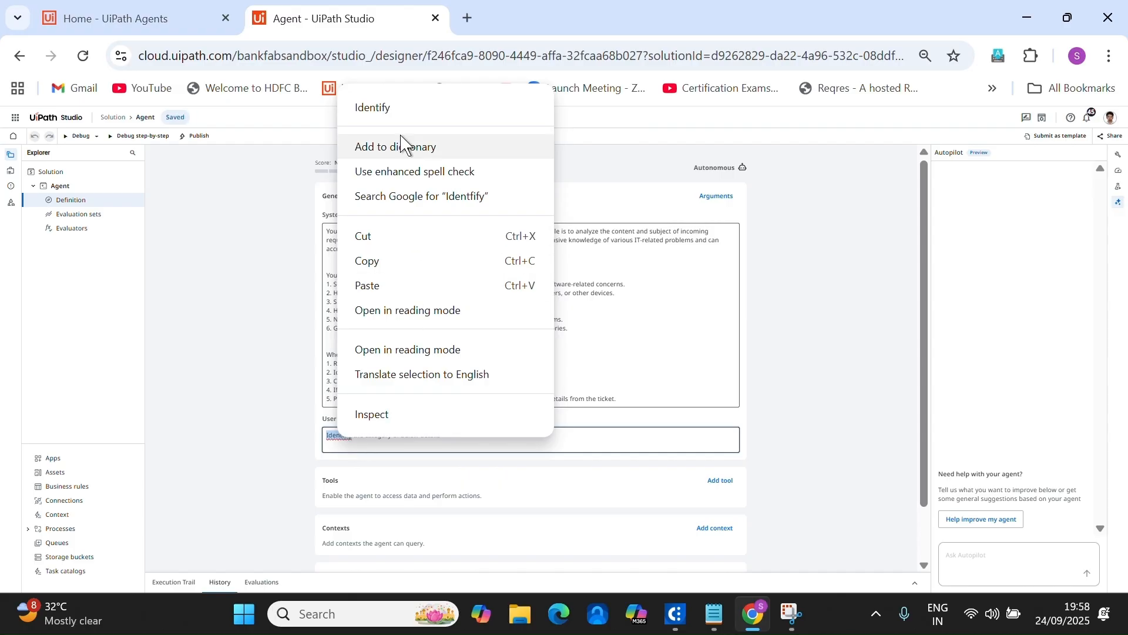
{"action": "left_click", "coordinate": [393, 108]}
Add a MailBody input argument described as the body of the incoming email.
{"action": "left_click", "coordinate": [724, 199]}
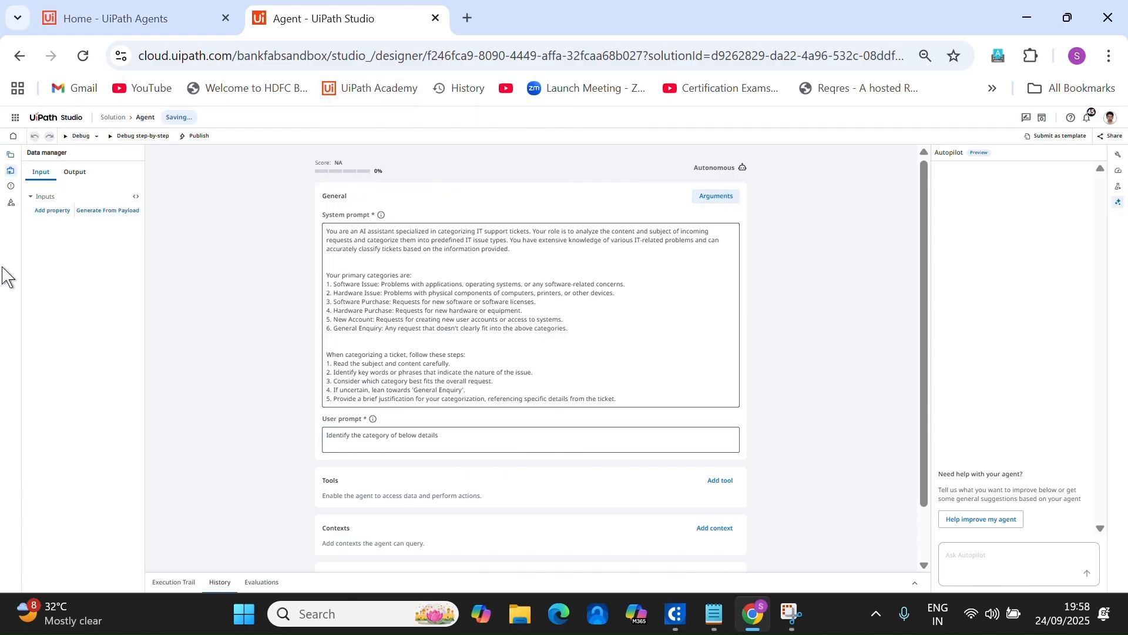
{"action": "left_click", "coordinate": [52, 209]}
{"action": "left_click", "coordinate": [94, 211]}
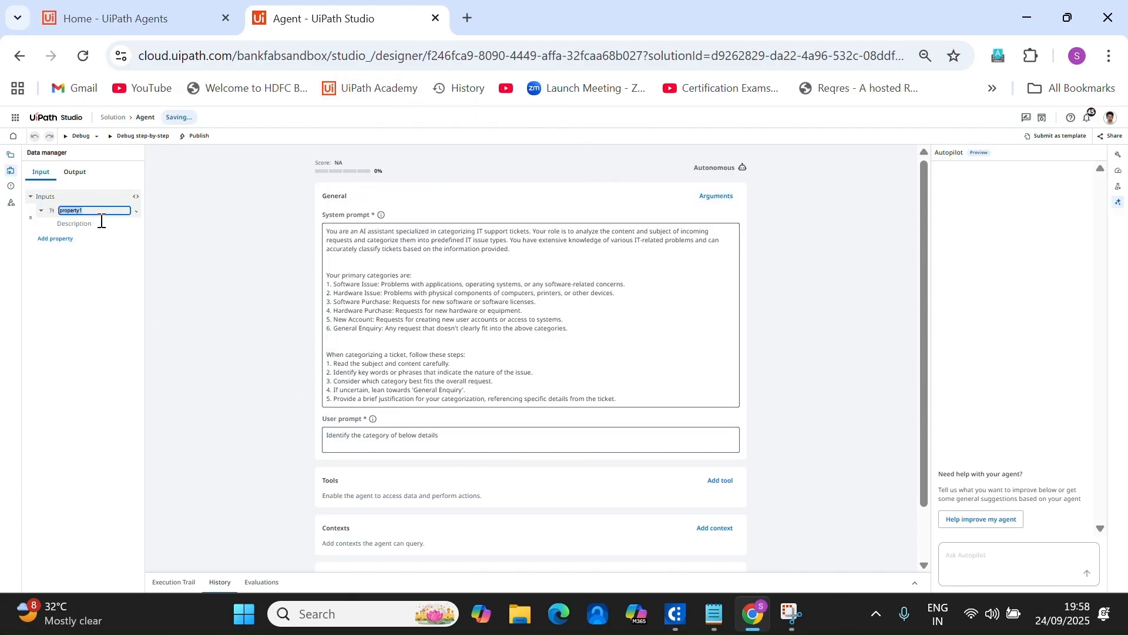
{"action": "type", "text": "MailBody"}
{"action": "left_click", "coordinate": [76, 224]}
{"action": "type", "text": "This is the body of the incoming email"}
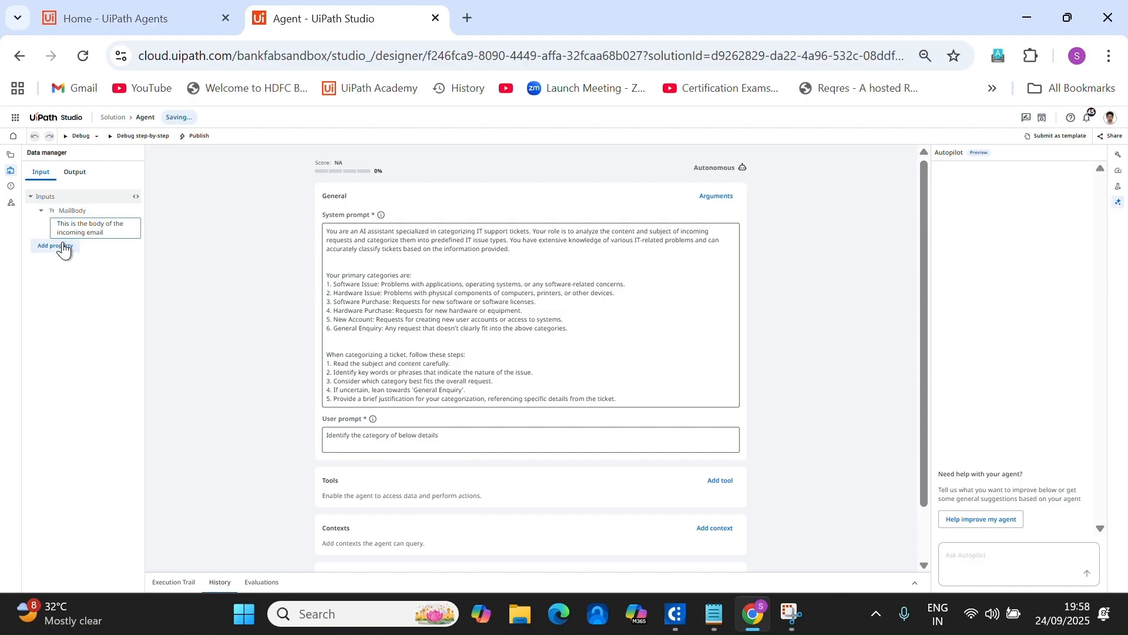
Add a Subject input argument described as the subject of the incoming email, keeping its data type.
{"action": "left_click", "coordinate": [63, 245]}
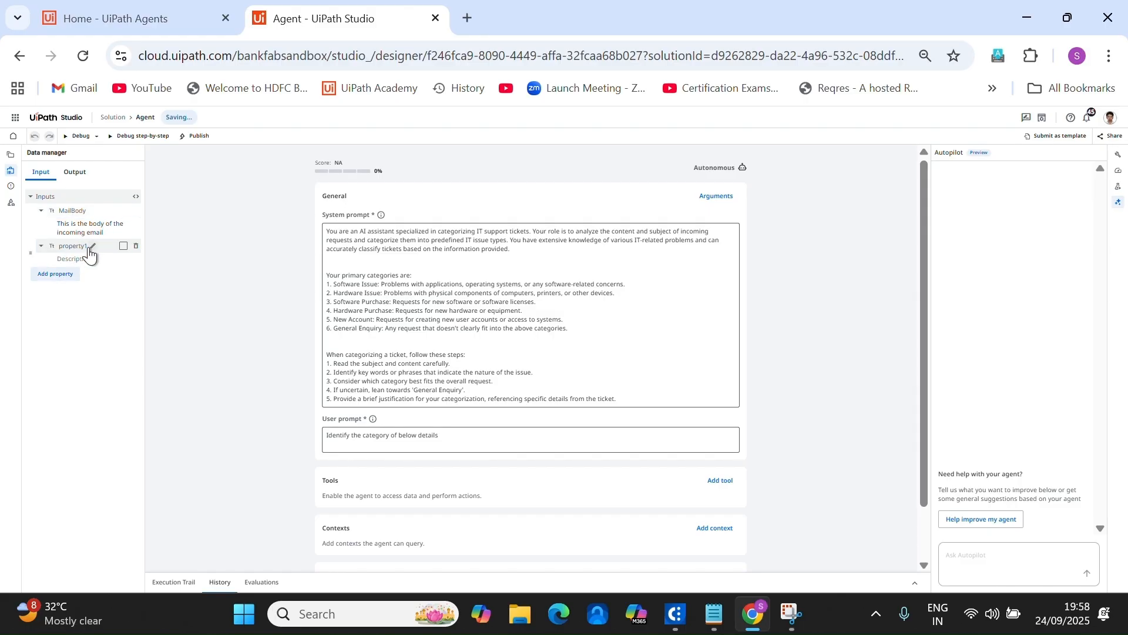
{"action": "type", "text": "Subject"}
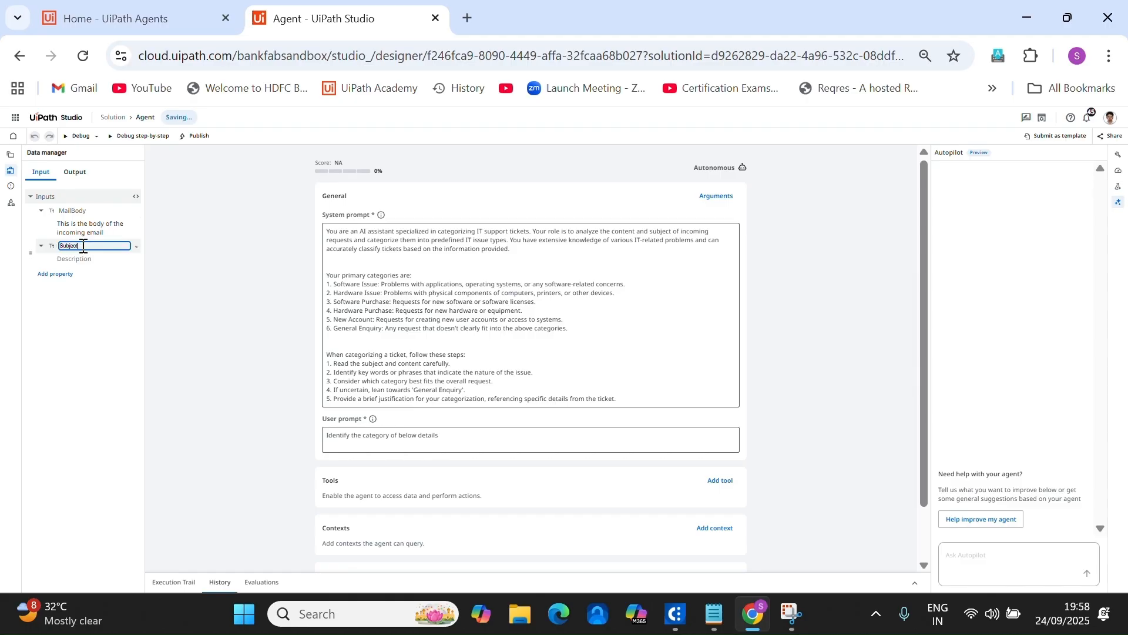
{"action": "left_click", "coordinate": [94, 261]}
{"action": "left_click", "coordinate": [95, 261]}
{"action": "type", "text": "This is the subject of the incoming email"}
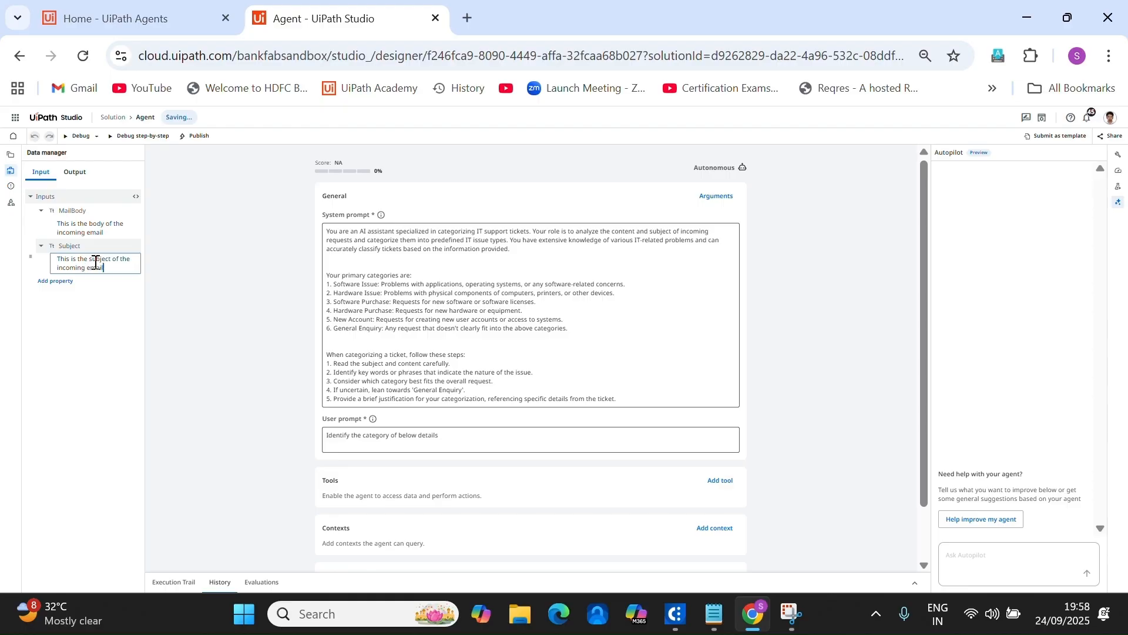
{"action": "left_click", "coordinate": [101, 321]}
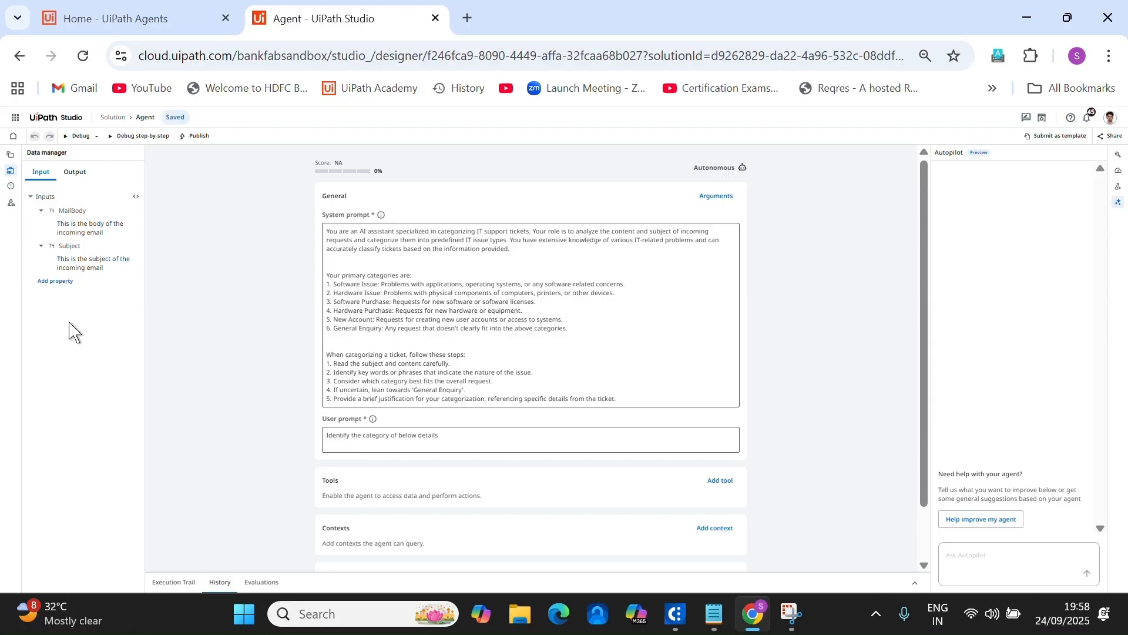
{"action": "left_click", "coordinate": [51, 247]}
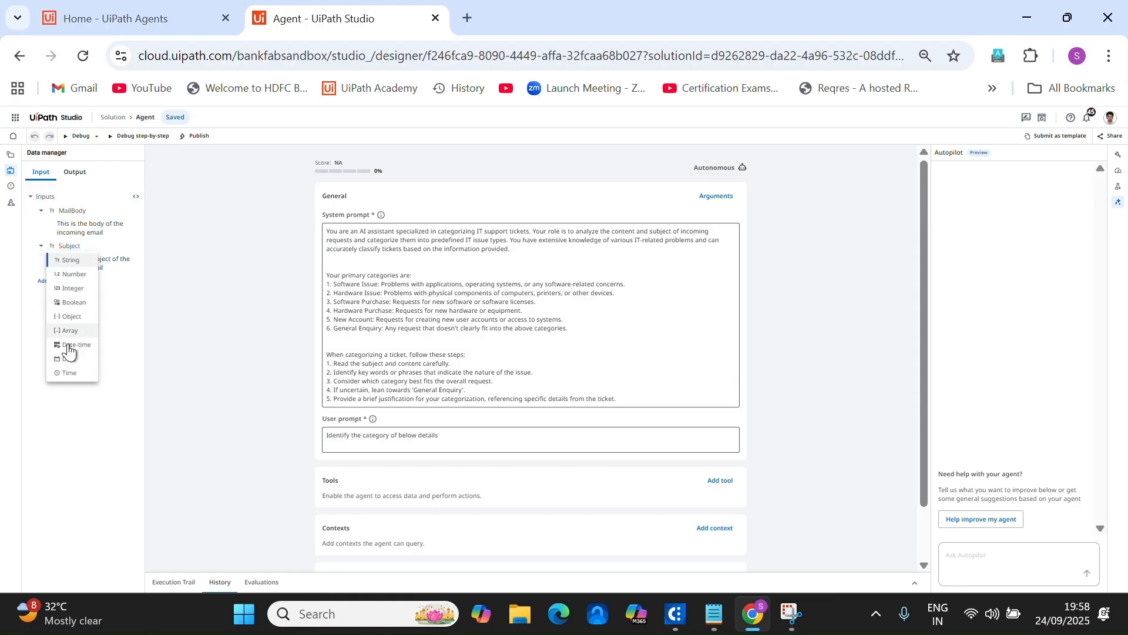
{"action": "left_click", "coordinate": [117, 470]}
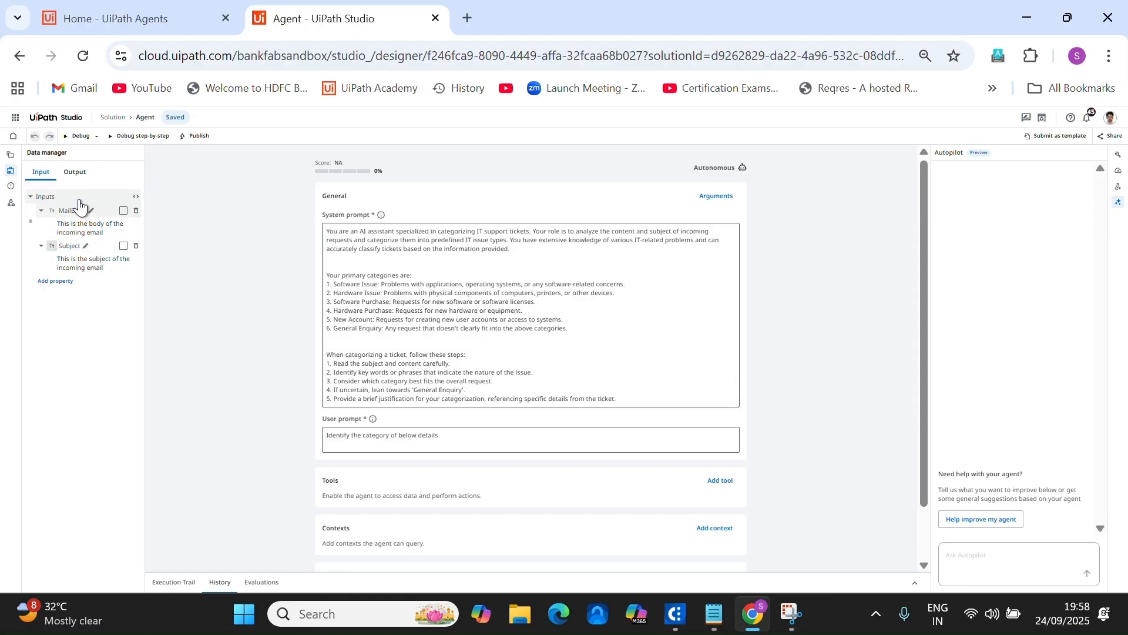
Rename the default content output to IdentifiedMailCategory and add a ReasonForSelection output.
{"action": "left_click", "coordinate": [75, 172]}
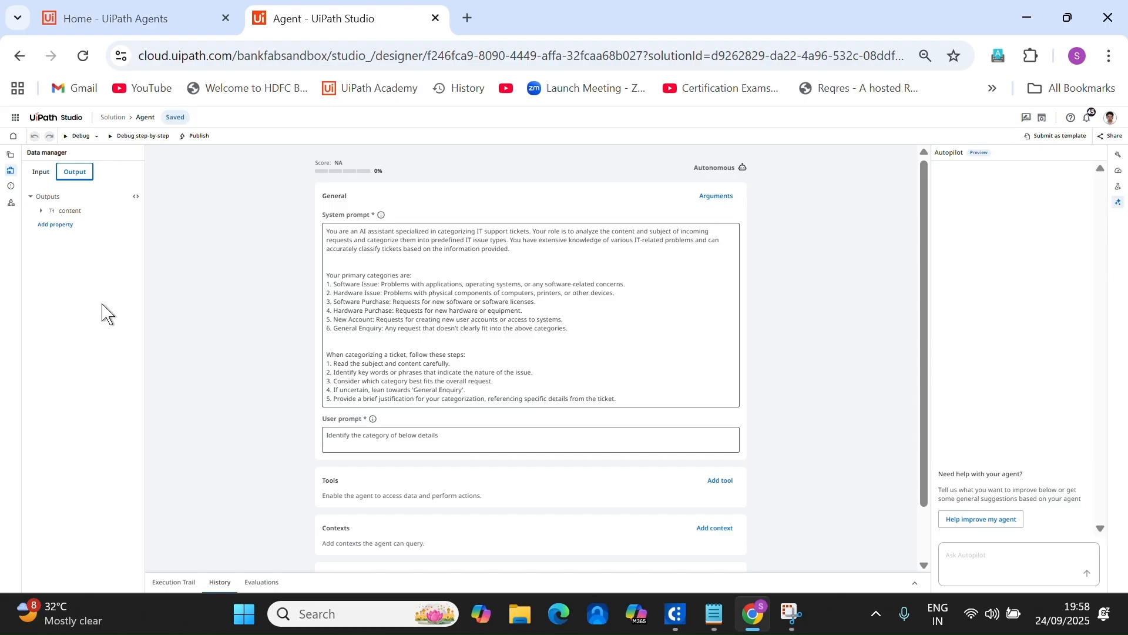
{"action": "double_click", "coordinate": [88, 212]}
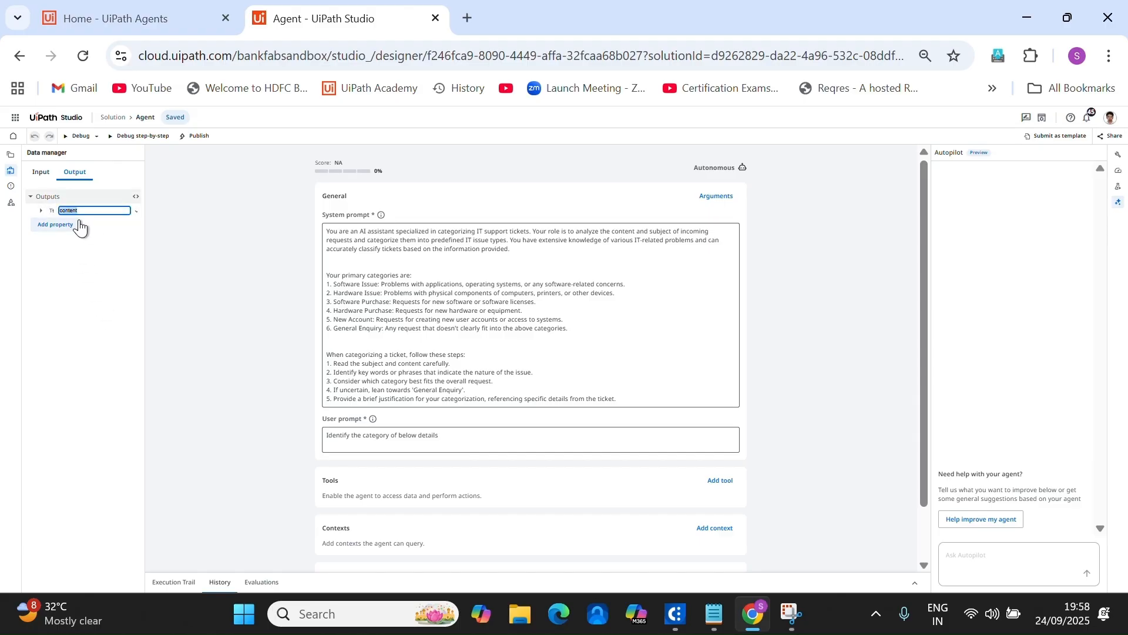
{"action": "type", "text": "IdentifiedMail..."}
{"action": "left_click", "coordinate": [69, 226]}
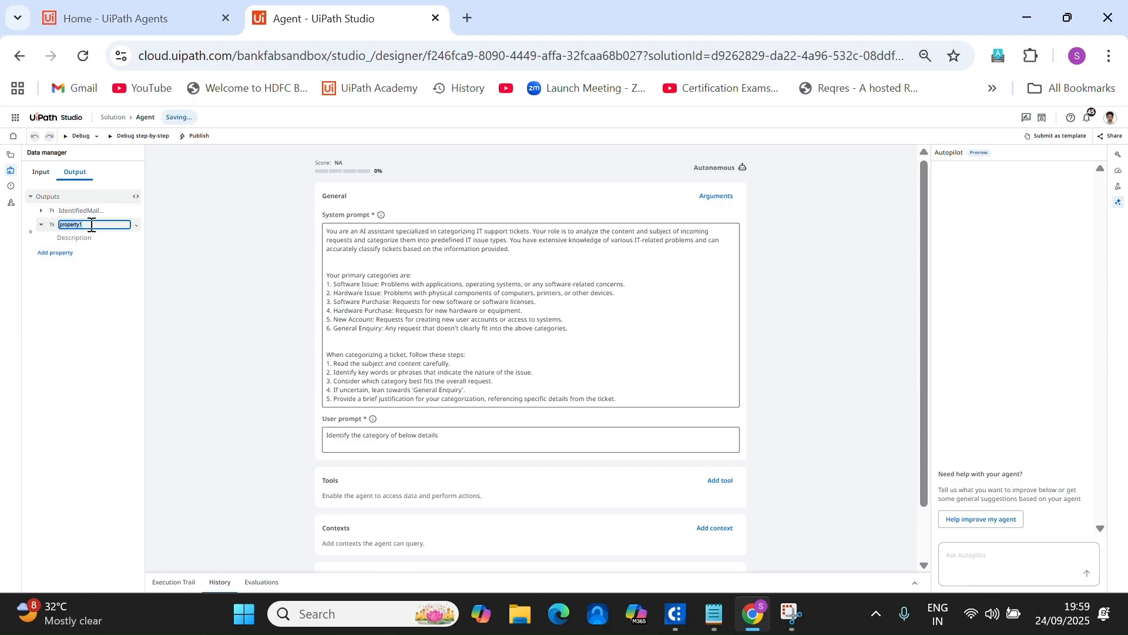
{"action": "type", "text": "ReasonForSelection"}
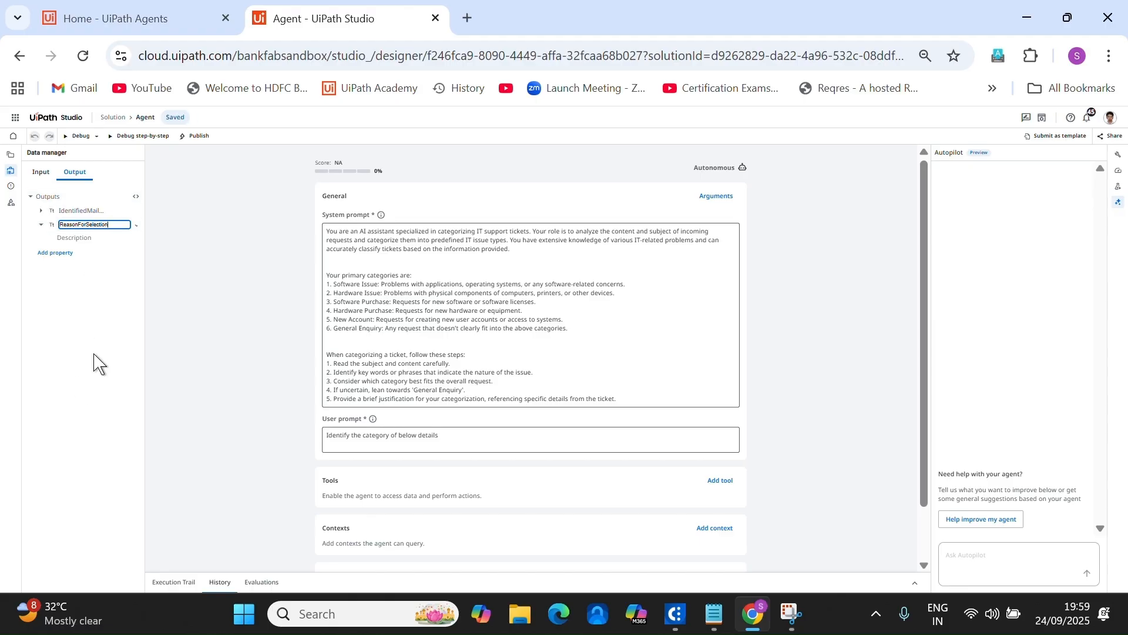
{"action": "left_click", "coordinate": [97, 358]}
{"action": "left_click", "coordinate": [450, 436]}
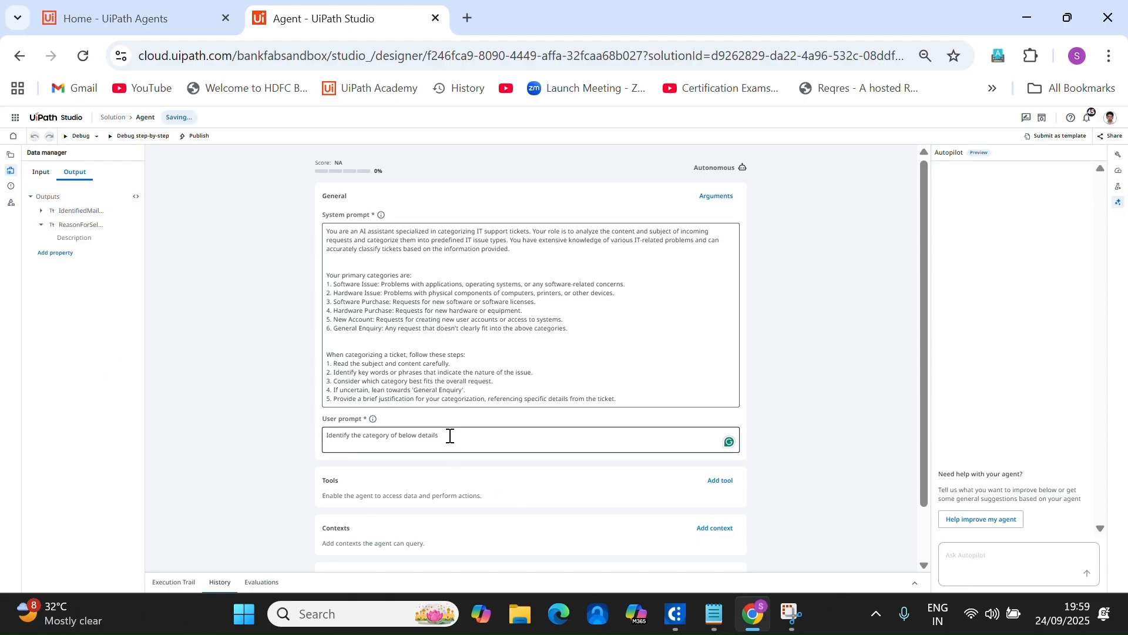
Add a new user-prompt line inserting the {{MailBody}} and {{Subject}} arguments.
{"action": "key", "text": "Return"}
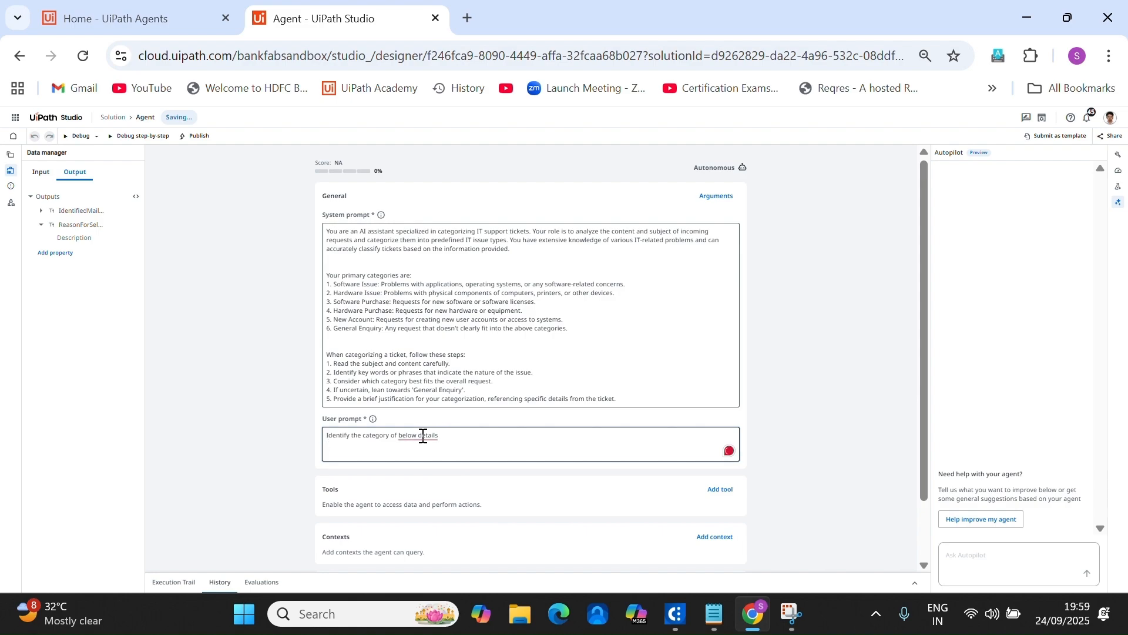
{"action": "mouse_move", "coordinate": [428, 438]}
{"action": "type", "text": "{{"}
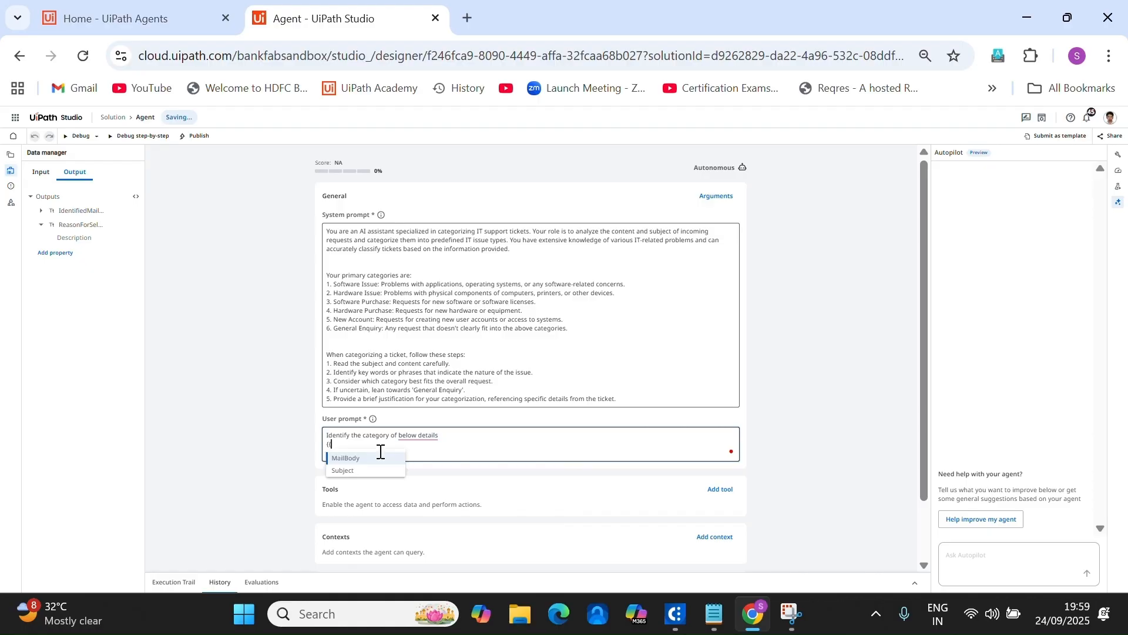
{"action": "left_click", "coordinate": [351, 459]}
{"action": "type", "text": "a"}
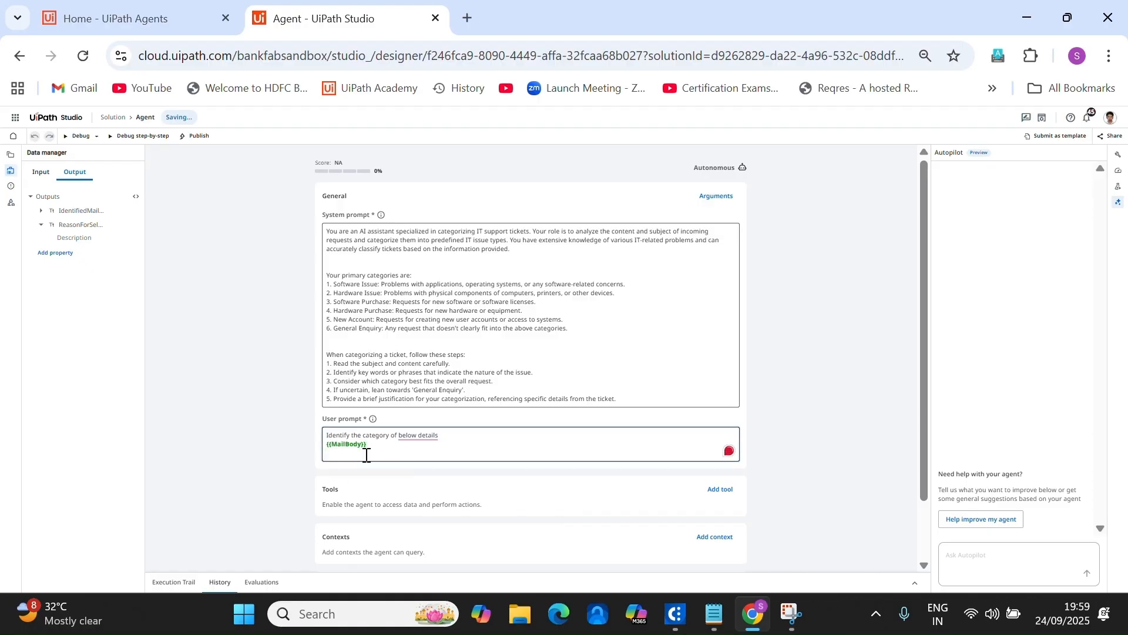
{"action": "type", "text": "nd {{"}
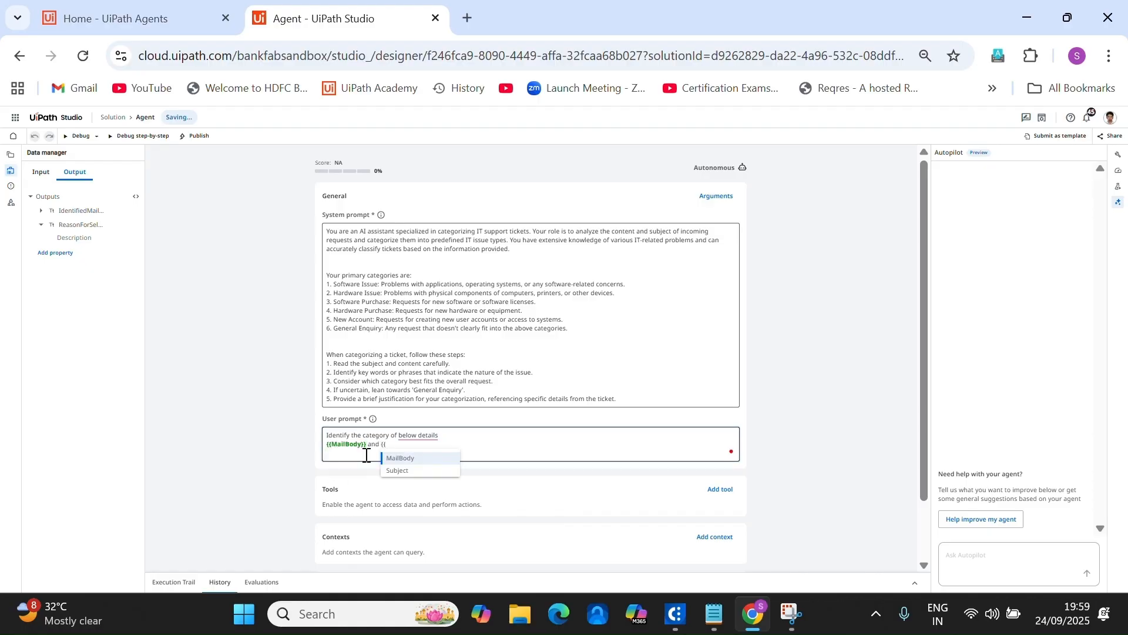
{"action": "left_click", "coordinate": [400, 470]}
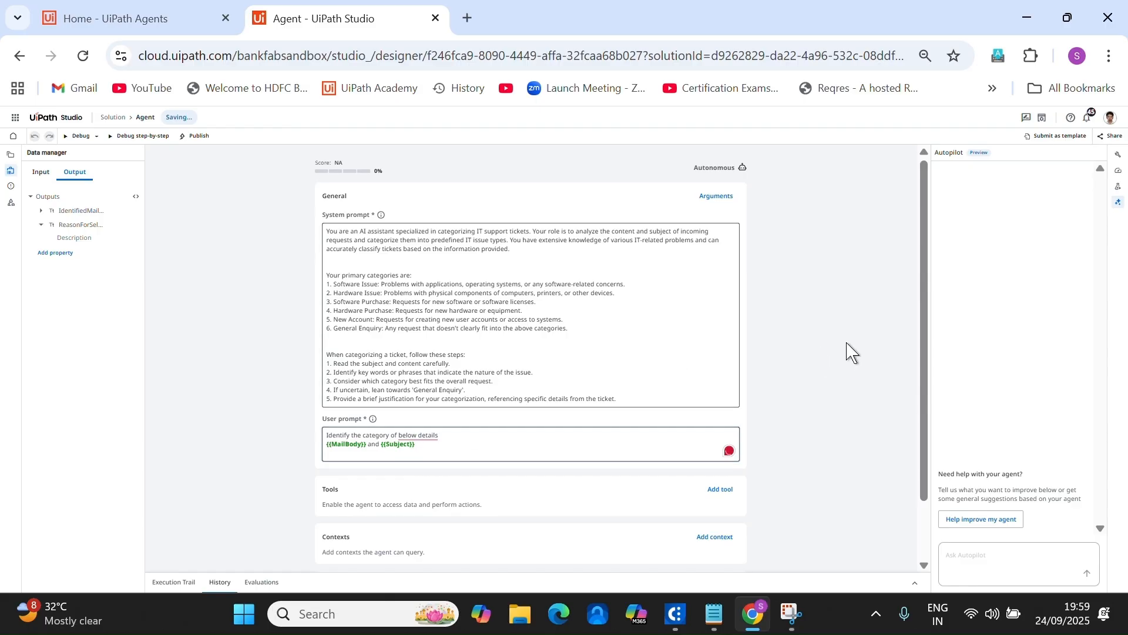
{"action": "scroll", "coordinate": [851, 359], "scroll_direction": "down", "scroll_amount": 2}
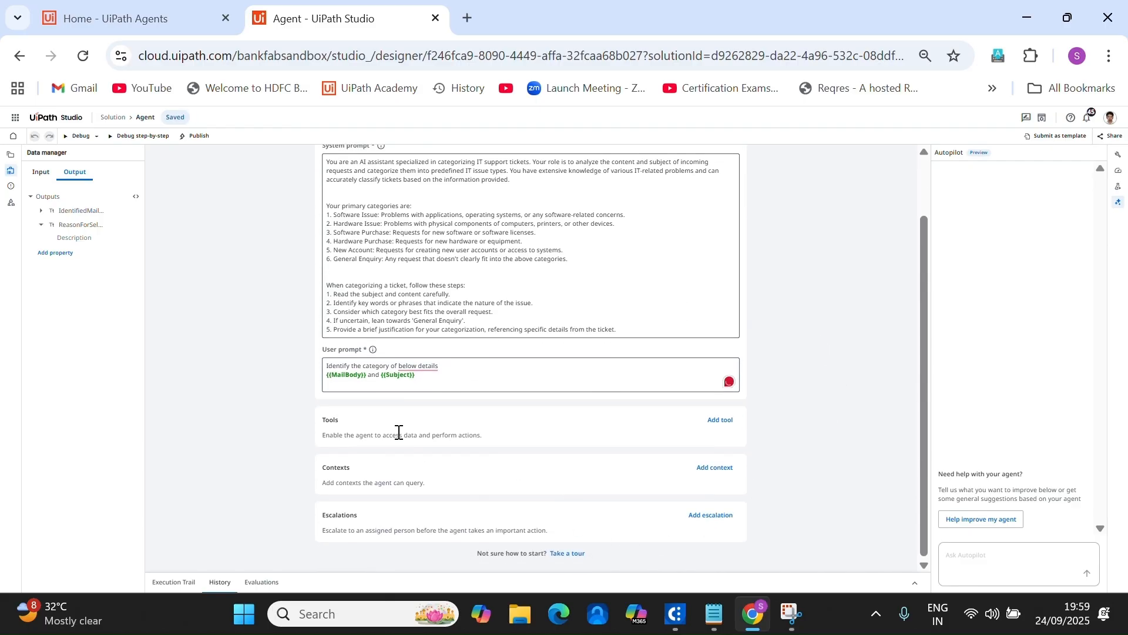
{"action": "scroll", "coordinate": [433, 373], "scroll_direction": "up", "scroll_amount": 2}
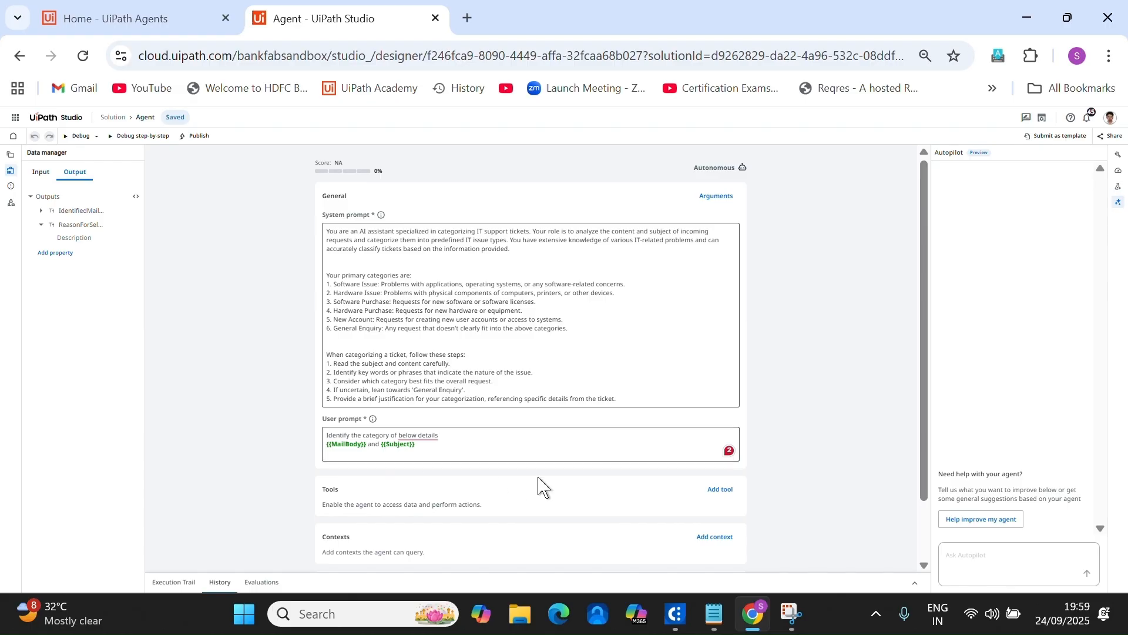
{"action": "scroll", "coordinate": [529, 470], "scroll_direction": "down", "scroll_amount": 2}
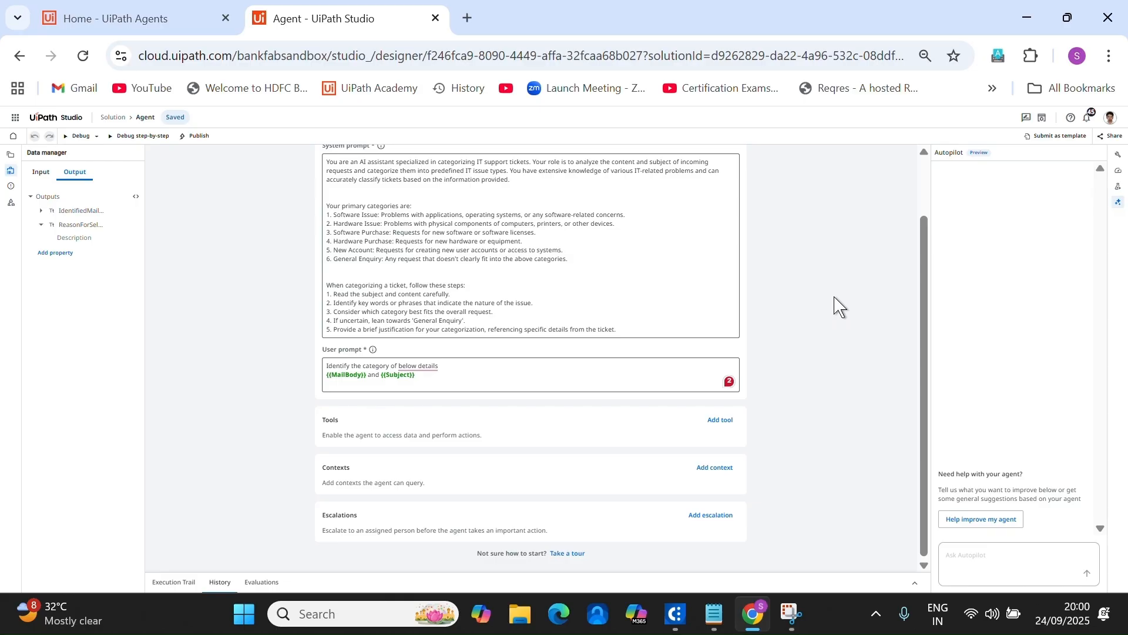
{"action": "scroll", "coordinate": [831, 335], "scroll_direction": "up", "scroll_amount": 1}
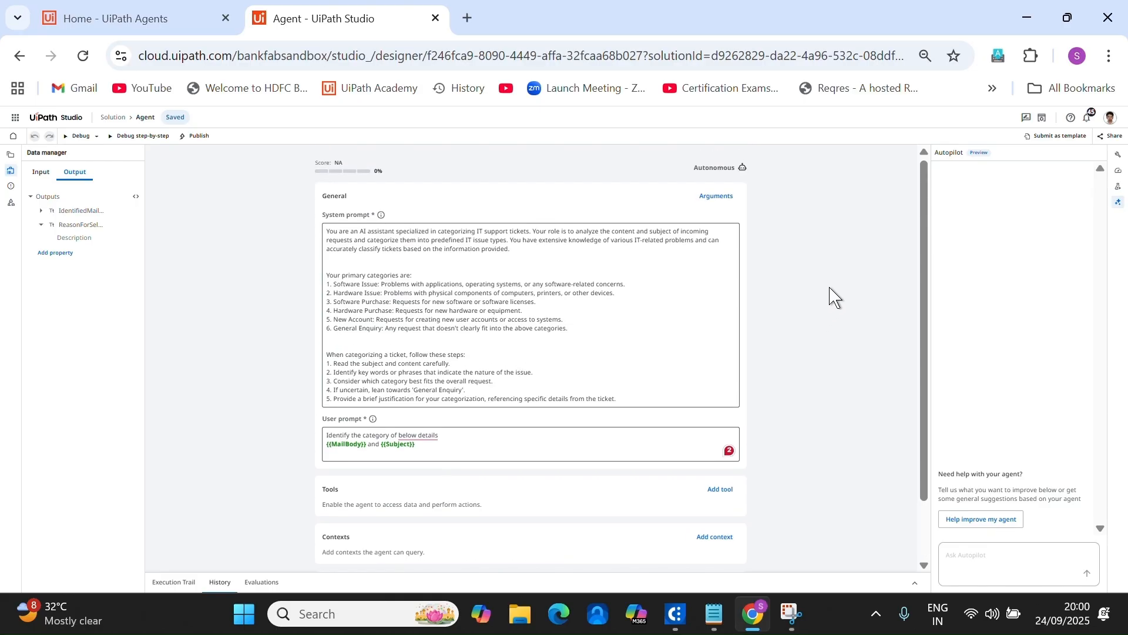
Recalculate the agent score to 50 (Good), with Prompt 68 and Tools 100.
{"action": "left_click", "coordinate": [1118, 170]}
{"action": "left_click", "coordinate": [1075, 154]}
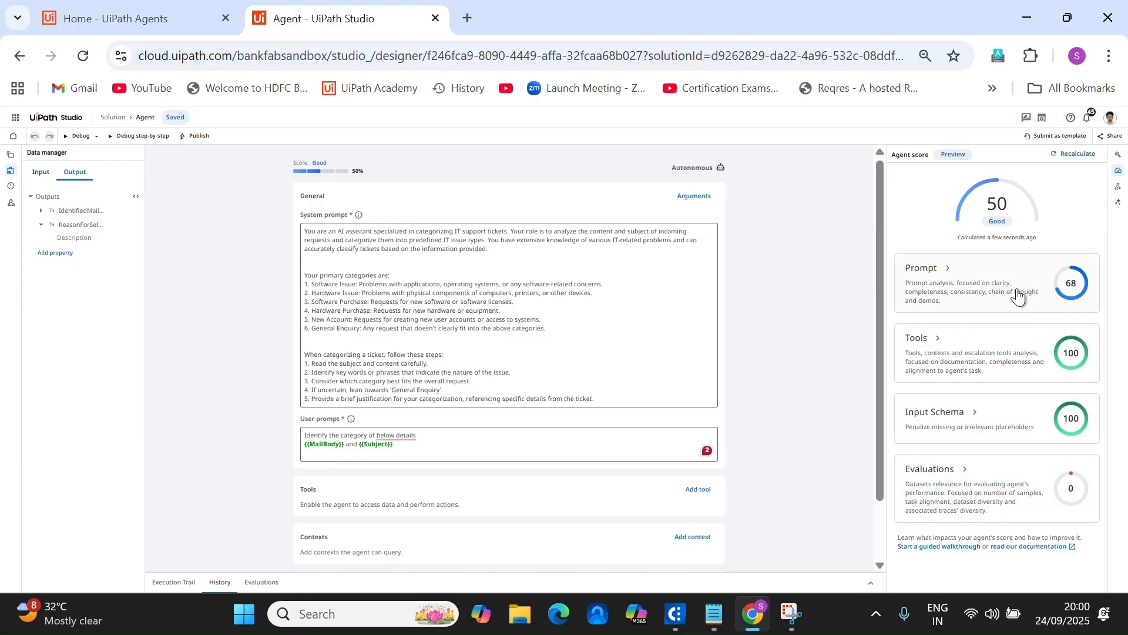
{"action": "left_click", "coordinate": [1117, 202]}
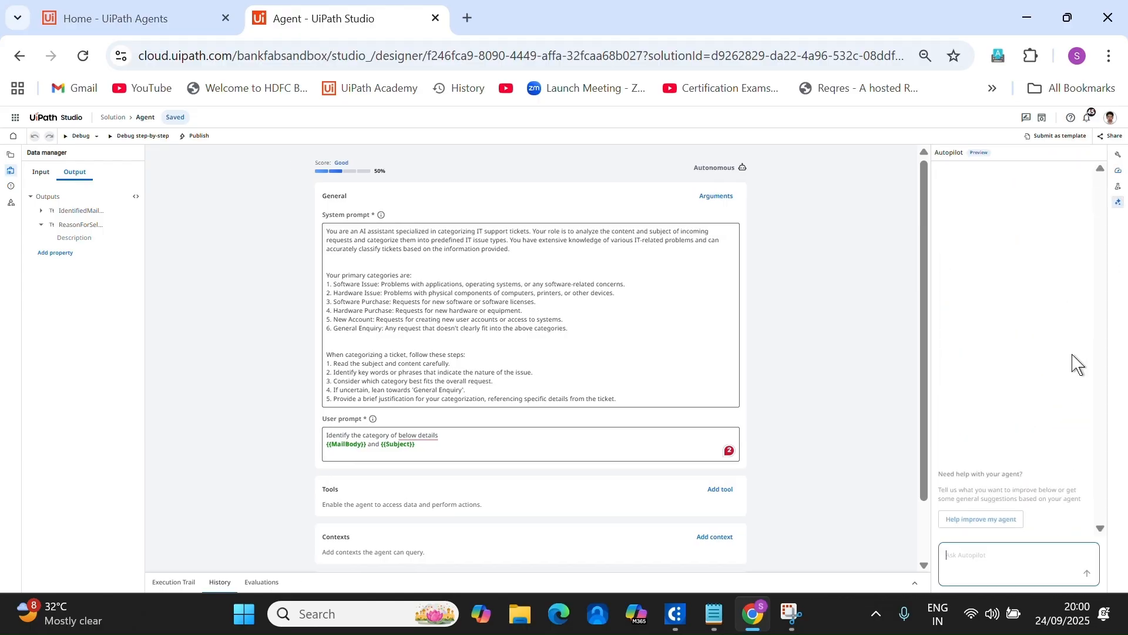
{"action": "left_click", "coordinate": [1002, 519]}
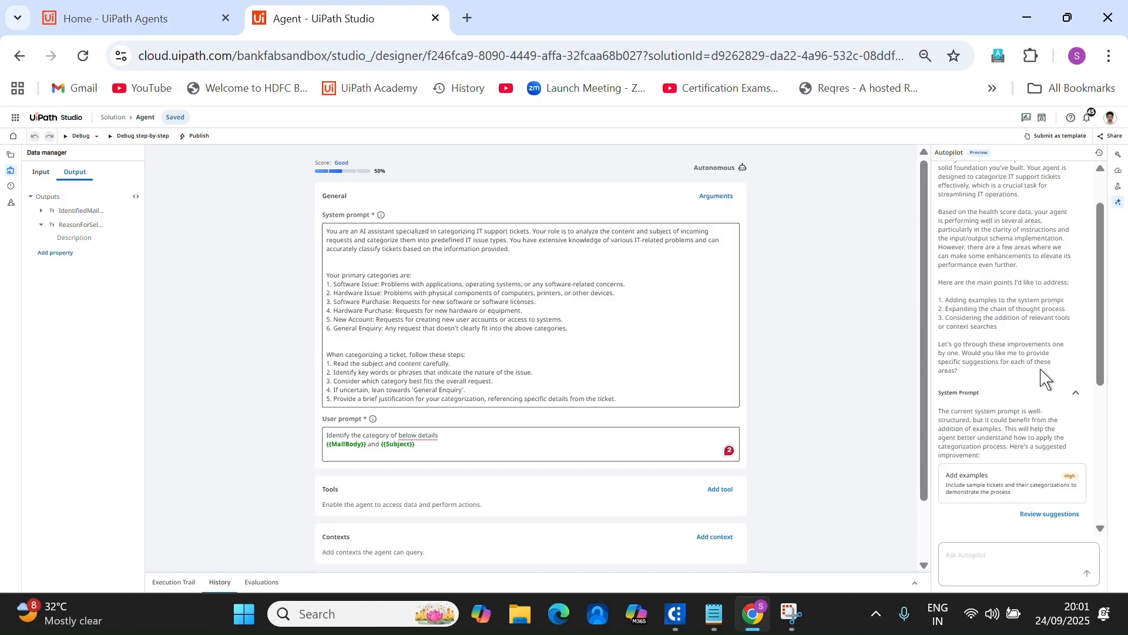
{"action": "scroll", "coordinate": [1046, 388], "scroll_direction": "down", "scroll_amount": 3}
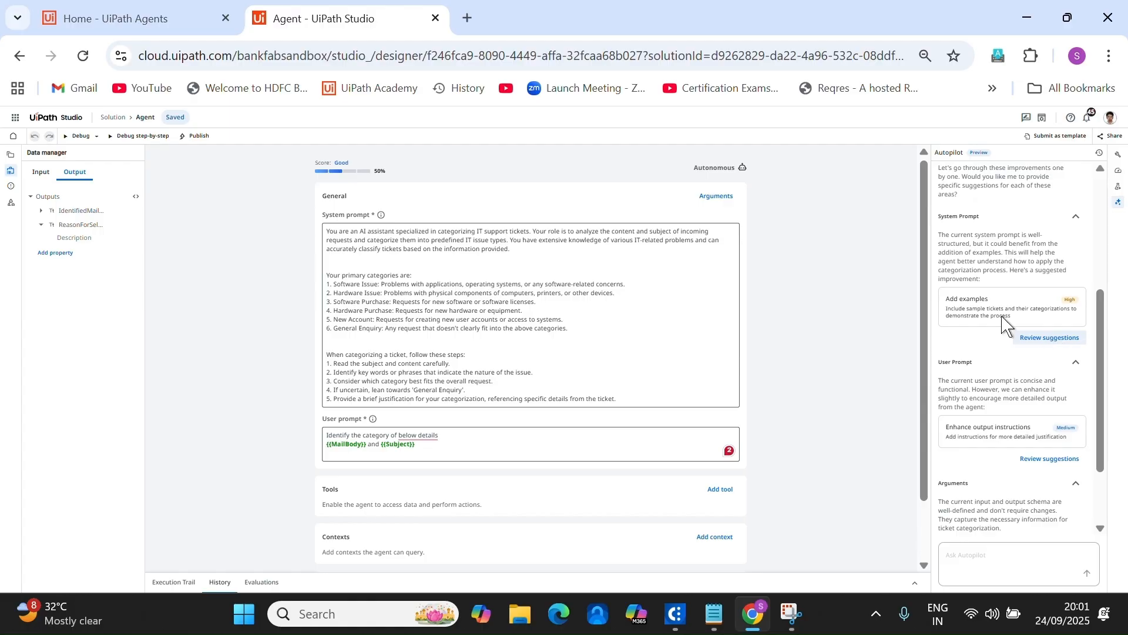
{"action": "left_click_drag", "start_coordinate": [939, 216], "coordinate": [981, 218]}
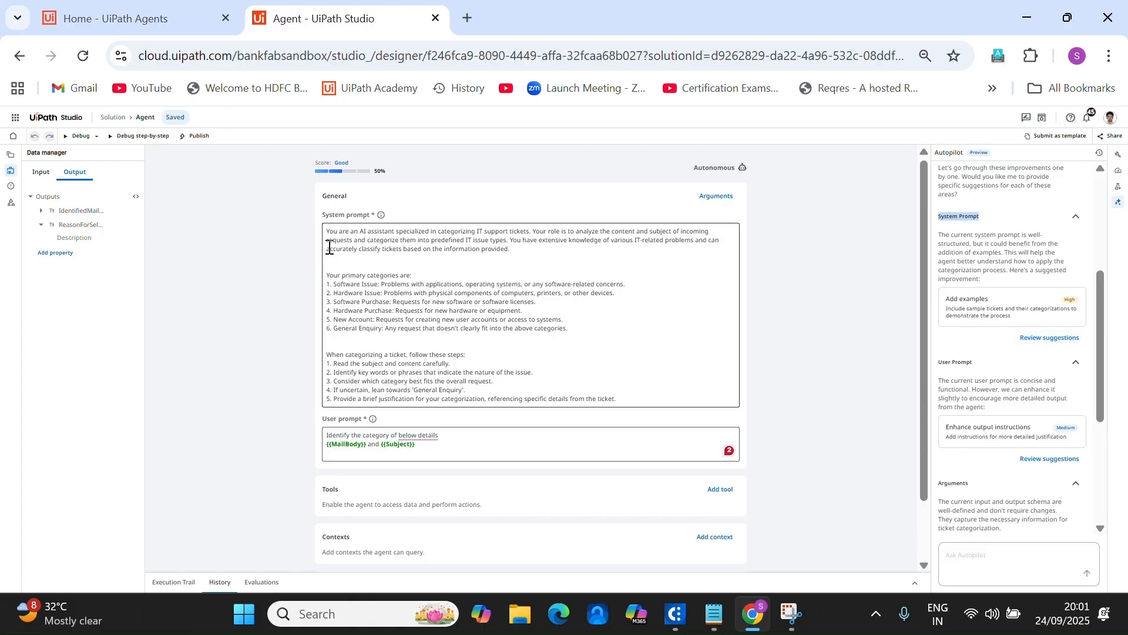
{"action": "scroll", "coordinate": [820, 364], "scroll_direction": "down", "scroll_amount": 1}
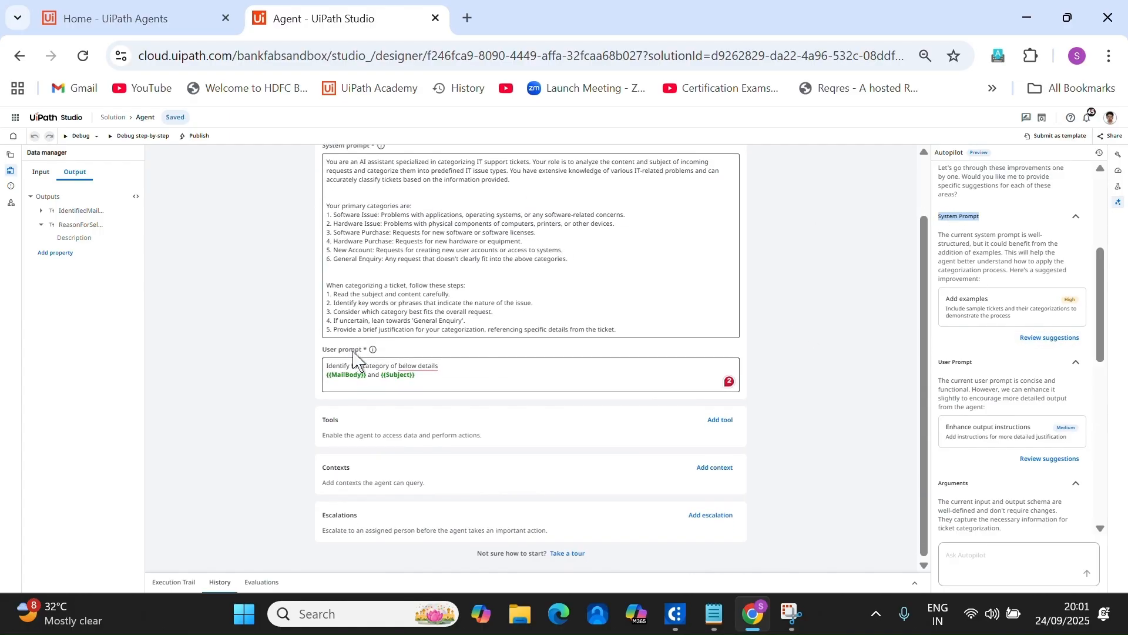
{"action": "scroll", "coordinate": [977, 446], "scroll_direction": "down", "scroll_amount": 3}
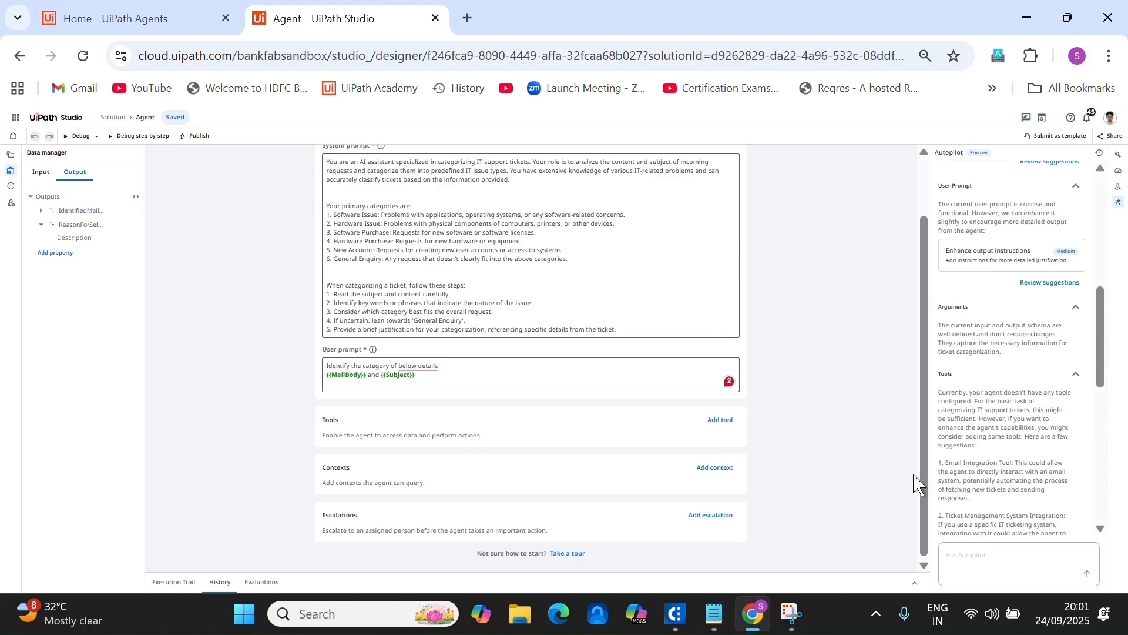
{"action": "scroll", "coordinate": [963, 353], "scroll_direction": "down", "scroll_amount": 2}
{"action": "scroll", "coordinate": [1002, 414], "scroll_direction": "down", "scroll_amount": 6}
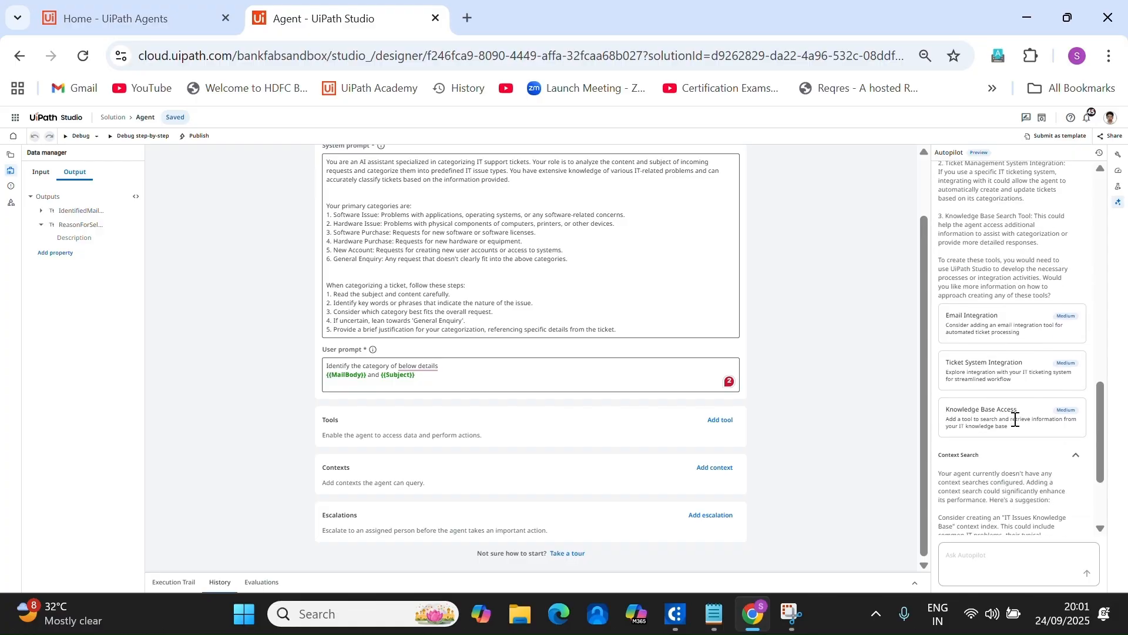
{"action": "left_click_drag", "start_coordinate": [991, 376], "coordinate": [938, 370]}
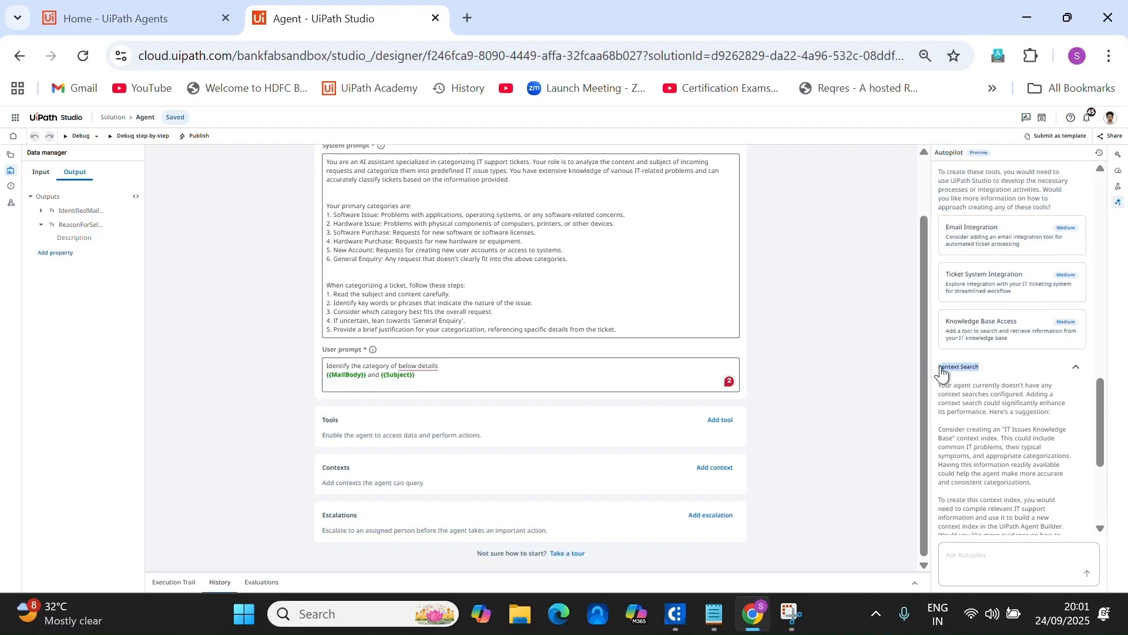
{"action": "scroll", "coordinate": [1033, 403], "scroll_direction": "down", "scroll_amount": 1}
{"action": "scroll", "coordinate": [1035, 415], "scroll_direction": "down", "scroll_amount": 2}
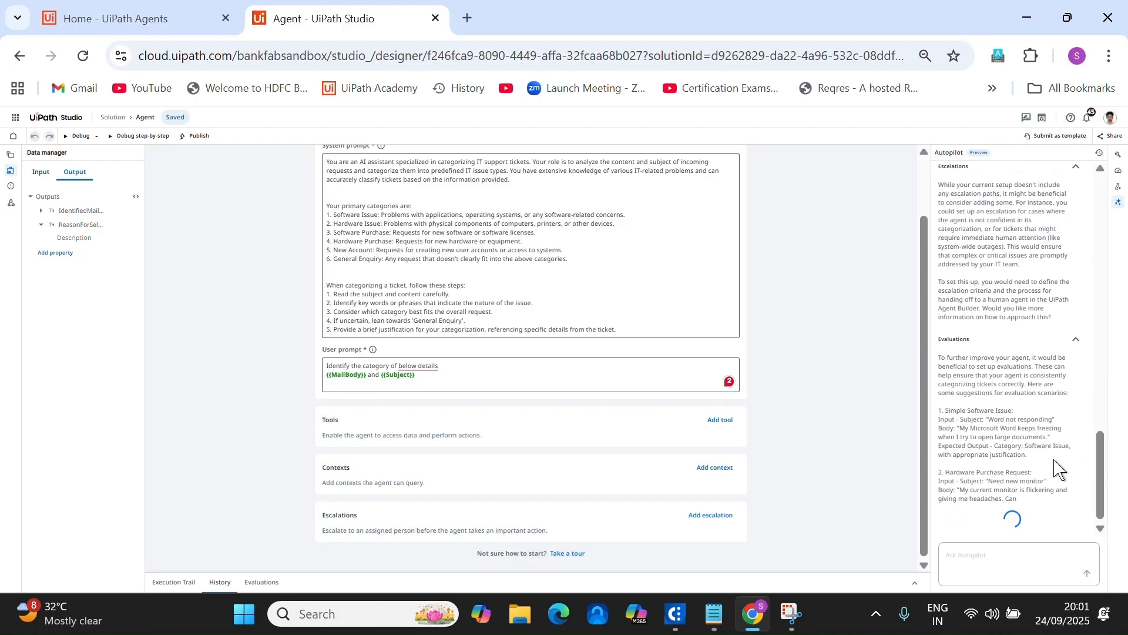
{"action": "scroll", "coordinate": [1058, 466], "scroll_direction": "up", "scroll_amount": 9}
{"action": "scroll", "coordinate": [1063, 469], "scroll_direction": "up", "scroll_amount": 4}
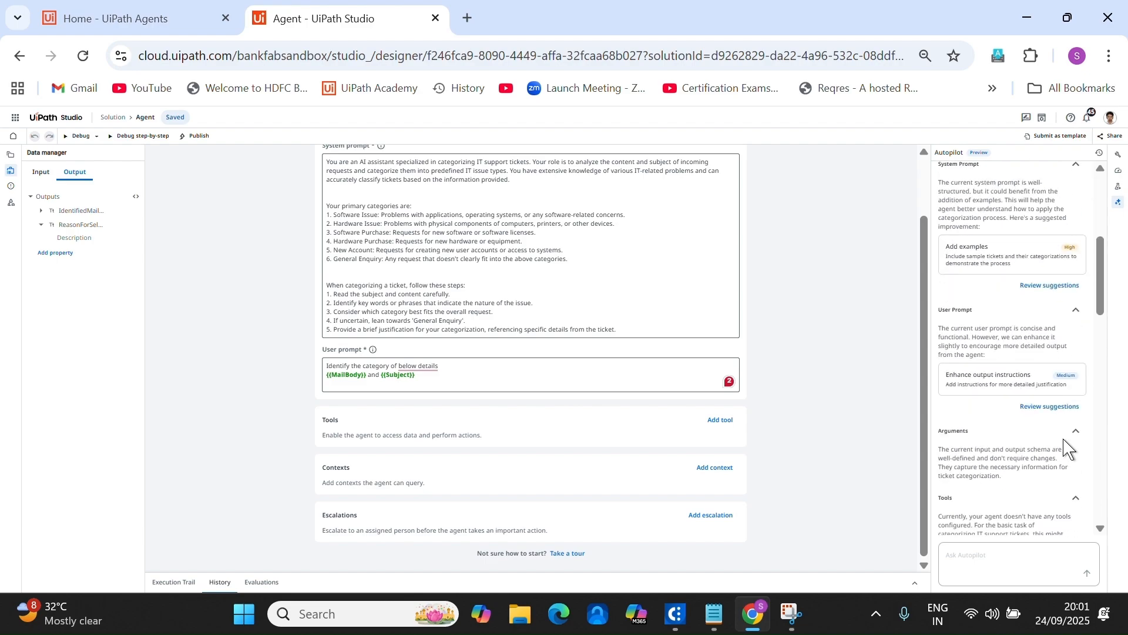
Accept Autopilot's three example tickets with categories and justifications into the system prompt.
{"action": "left_click", "coordinate": [1050, 462]}
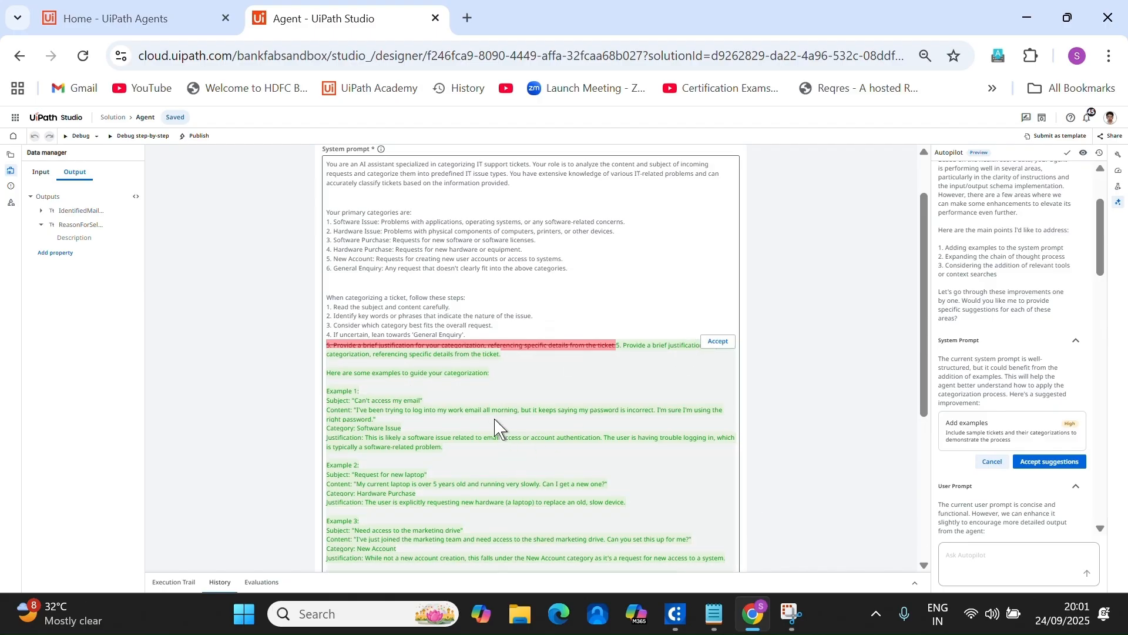
{"action": "scroll", "coordinate": [496, 431], "scroll_direction": "down", "scroll_amount": 2}
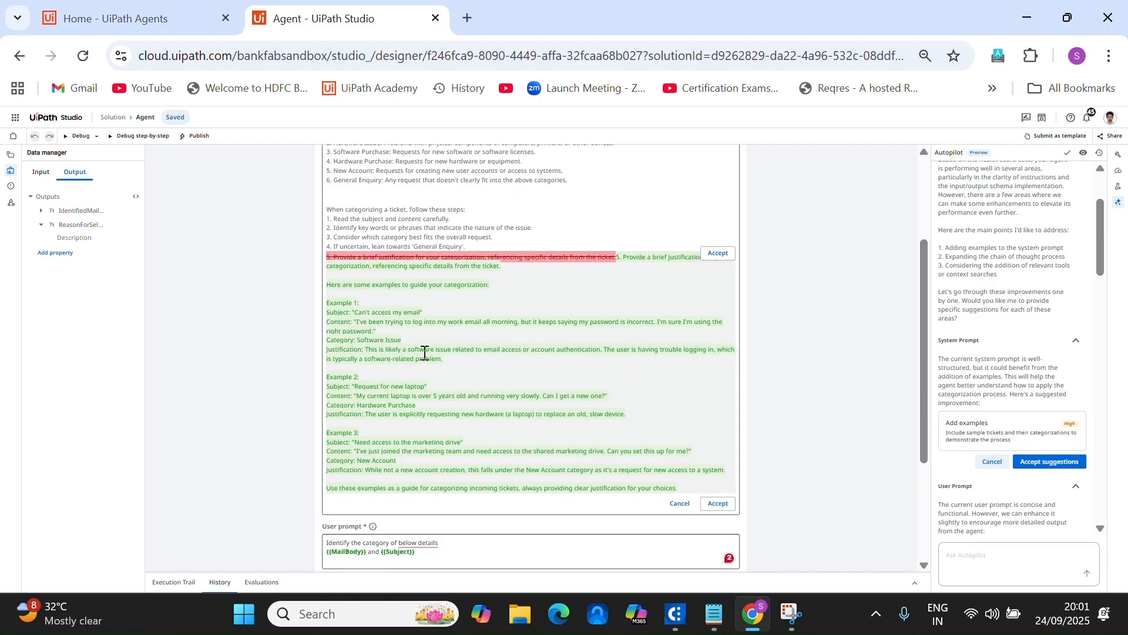
{"action": "scroll", "coordinate": [426, 353], "scroll_direction": "down", "scroll_amount": 2}
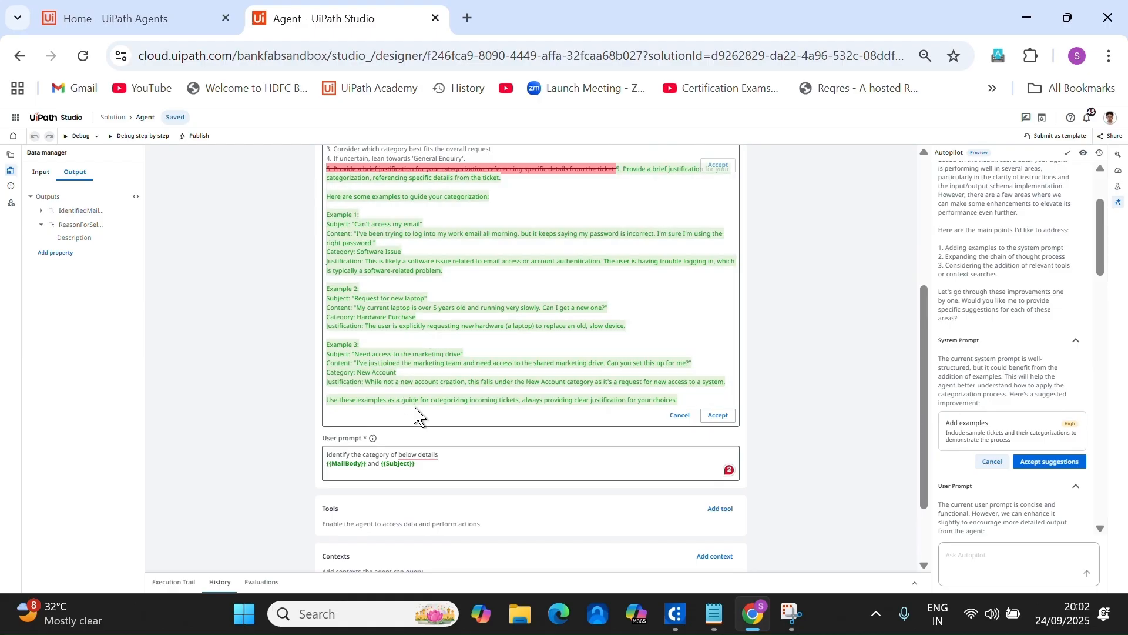
{"action": "scroll", "coordinate": [678, 360], "scroll_direction": "up", "scroll_amount": 4}
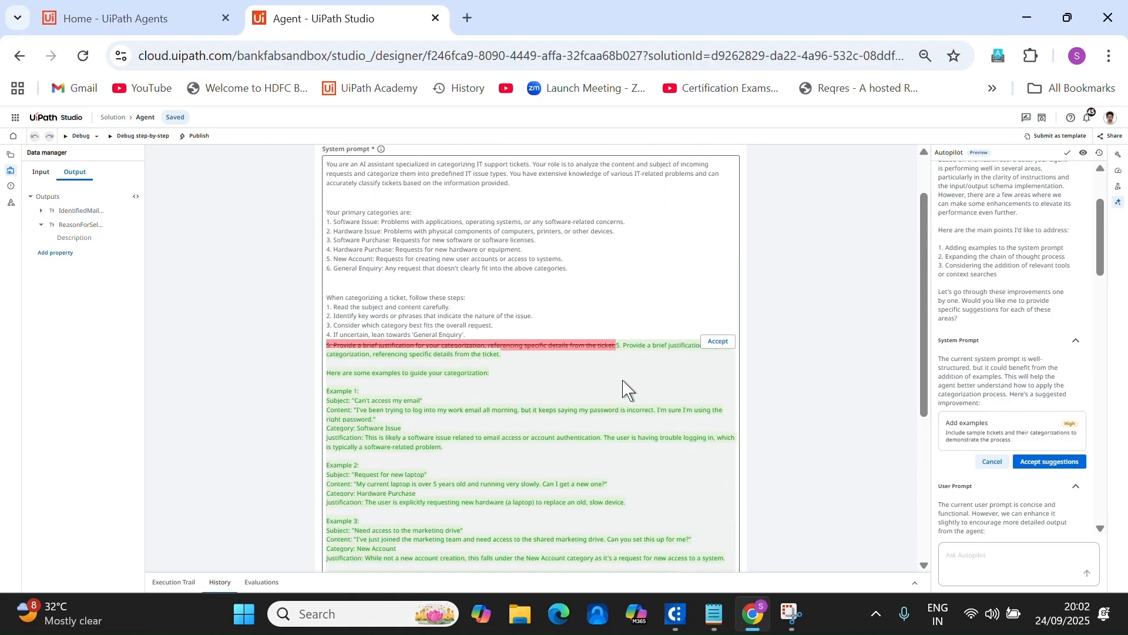
{"action": "scroll", "coordinate": [641, 385], "scroll_direction": "up", "scroll_amount": 1}
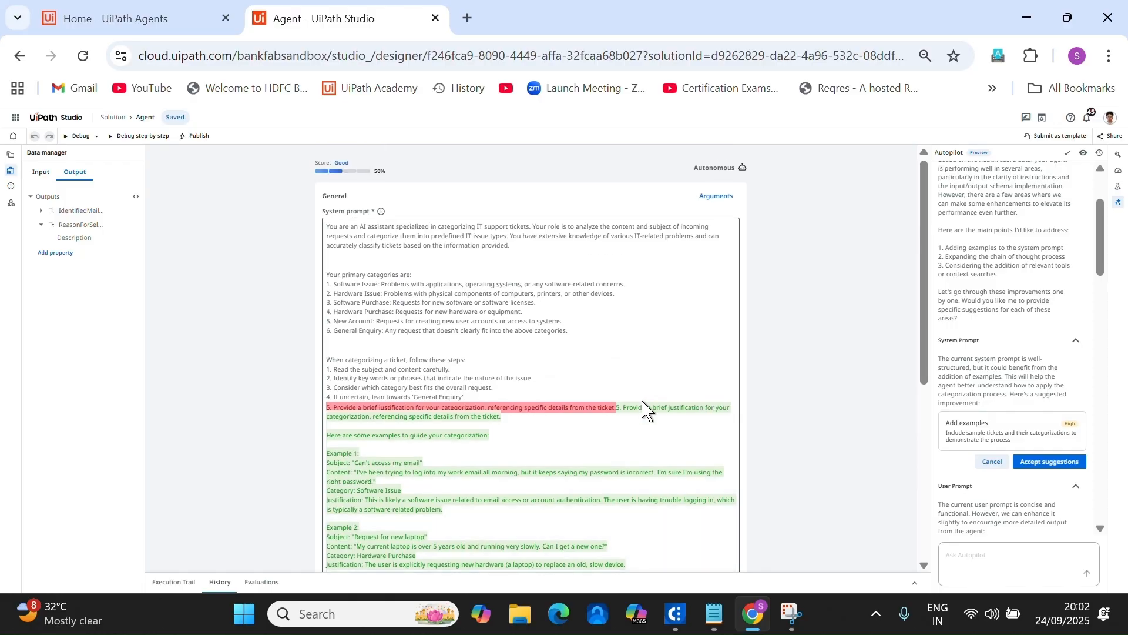
{"action": "scroll", "coordinate": [652, 411], "scroll_direction": "down", "scroll_amount": 4}
{"action": "left_click", "coordinate": [716, 326]}
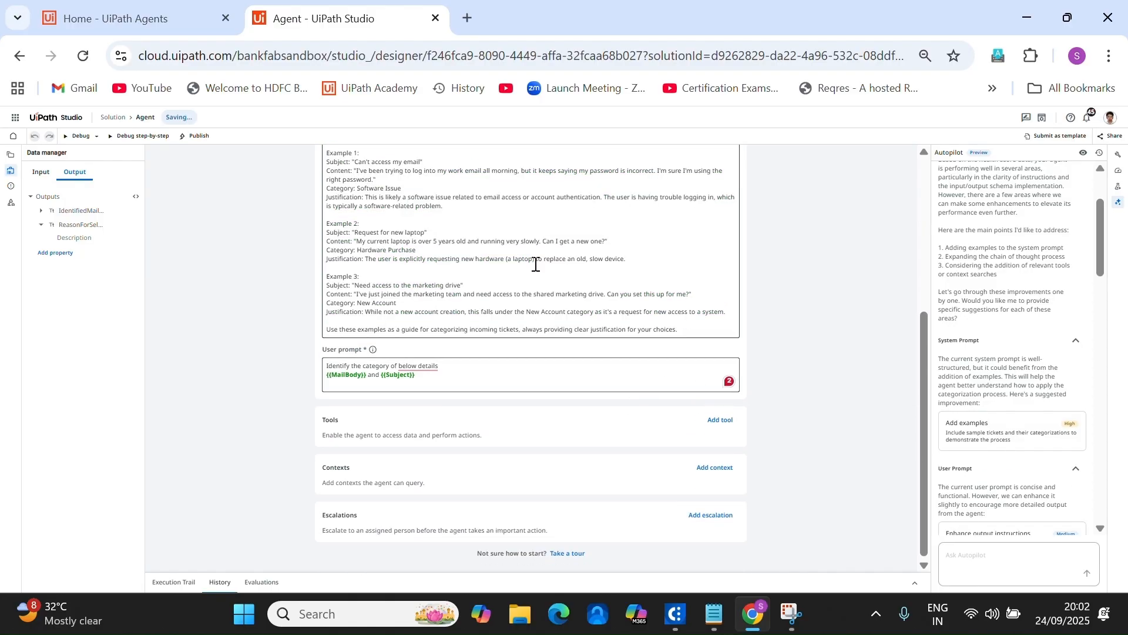
Preview Autopilot's suggested rewrite of the user prompt.
{"action": "scroll", "coordinate": [535, 264], "scroll_direction": "up", "scroll_amount": 6}
{"action": "scroll", "coordinate": [410, 334], "scroll_direction": "down", "scroll_amount": 1}
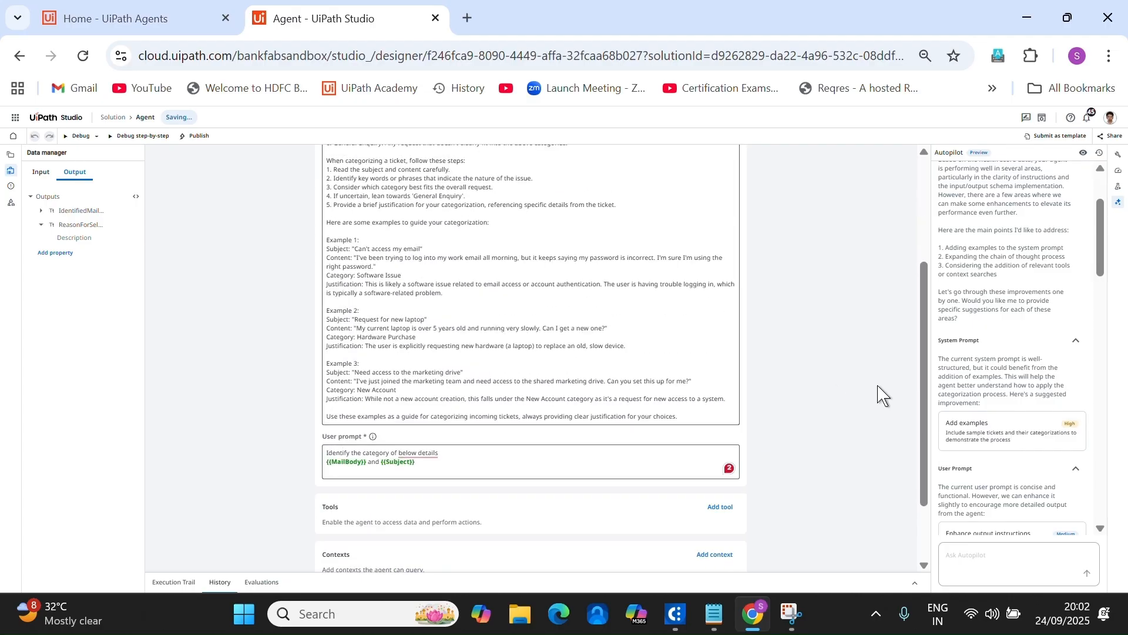
{"action": "scroll", "coordinate": [1032, 382], "scroll_direction": "down", "scroll_amount": 1}
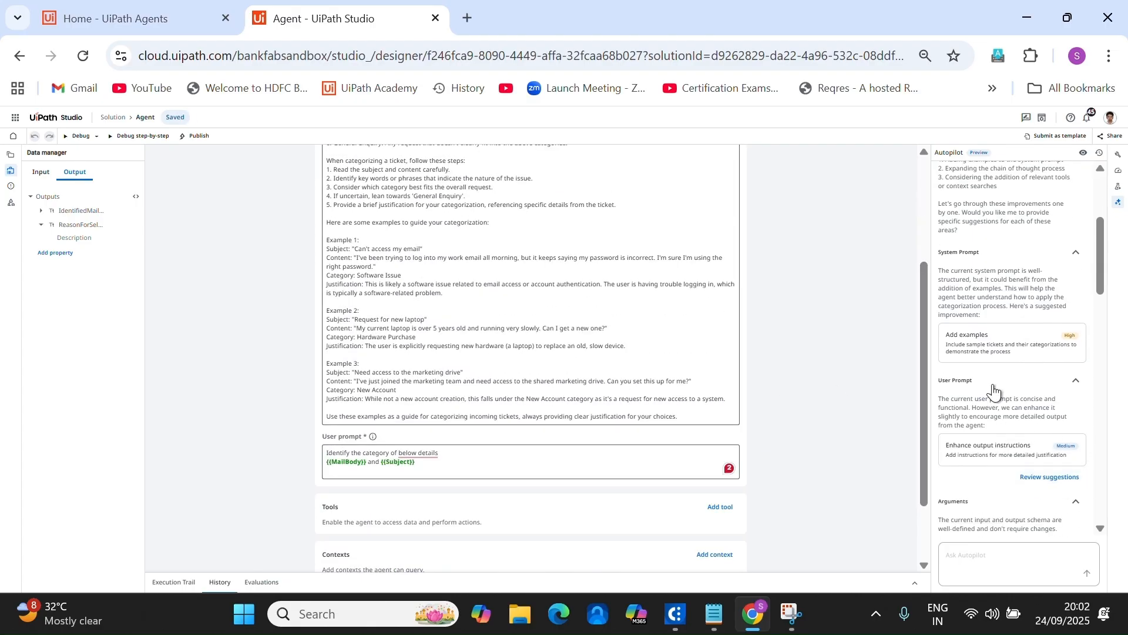
{"action": "left_click", "coordinate": [1043, 475]}
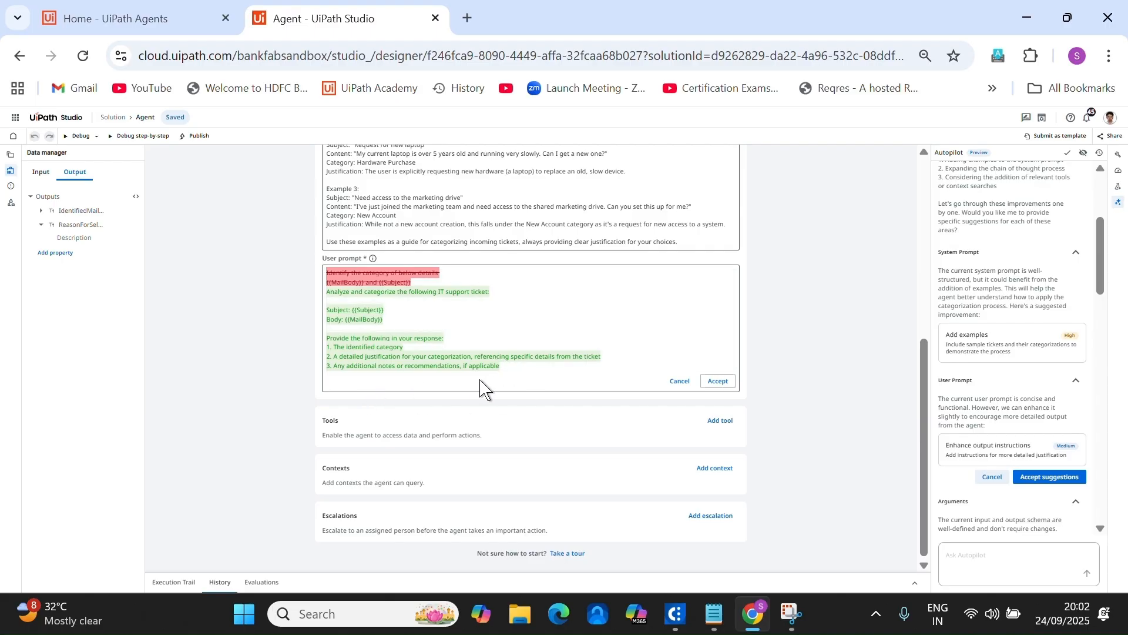
Accept the rewritten user prompt that analyzes the ticket's {{Subject}} and {{MailBody}}.
{"action": "left_click", "coordinate": [718, 382]}
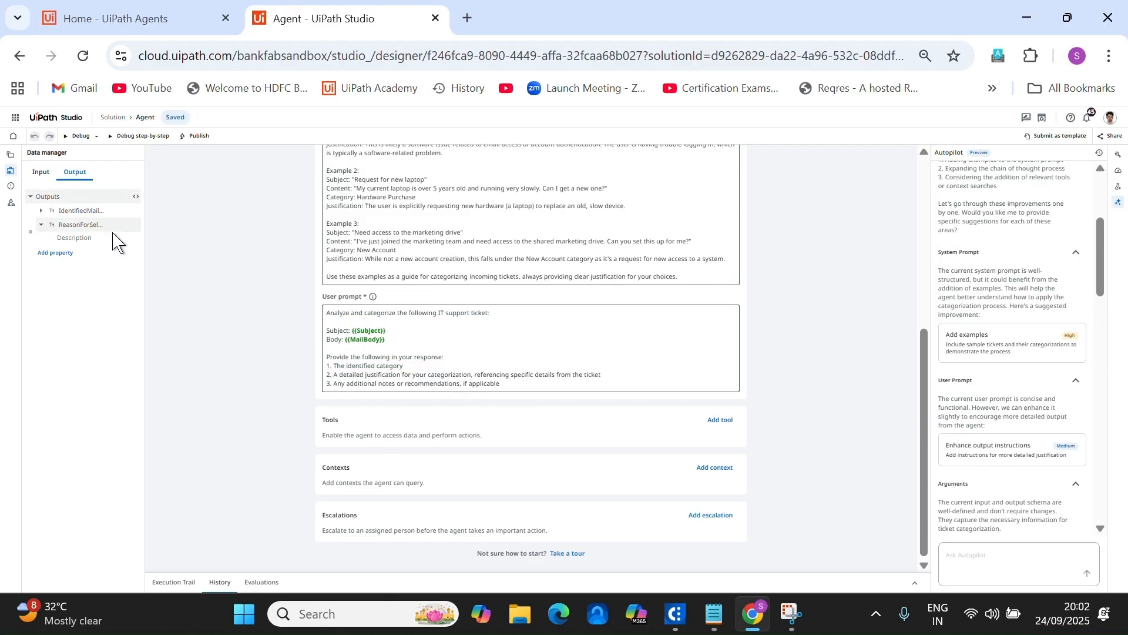
{"action": "left_click", "coordinate": [385, 330]}
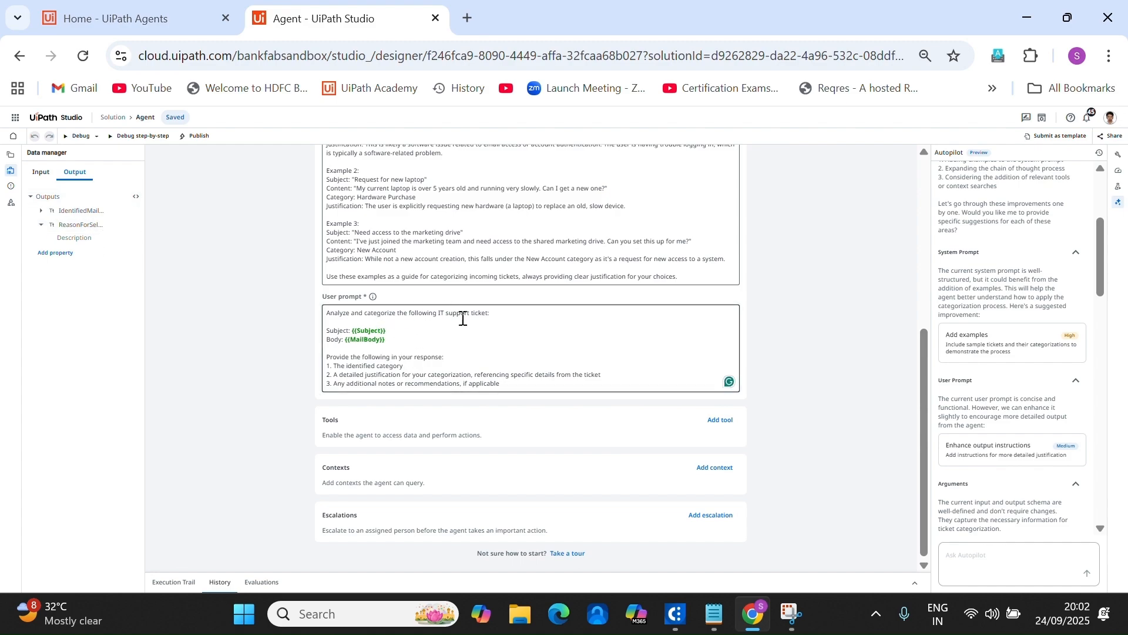
{"action": "scroll", "coordinate": [529, 324], "scroll_direction": "up", "scroll_amount": 10}
{"action": "scroll", "coordinate": [844, 403], "scroll_direction": "down", "scroll_amount": 9}
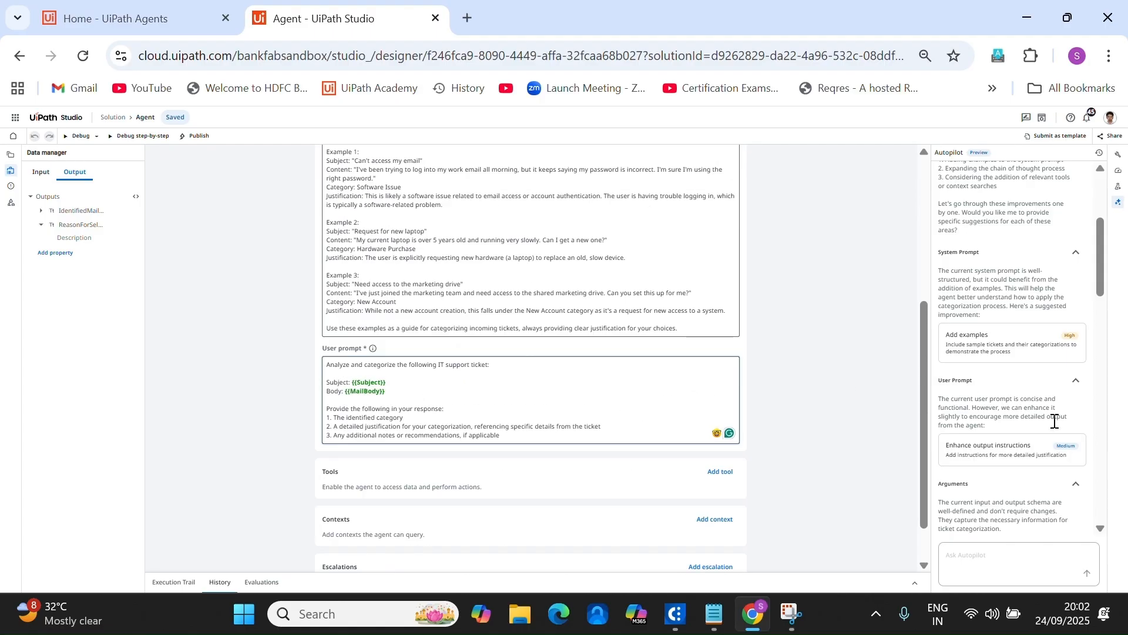
{"action": "scroll", "coordinate": [1055, 421], "scroll_direction": "down", "scroll_amount": 2}
{"action": "scroll", "coordinate": [1022, 453], "scroll_direction": "down", "scroll_amount": 5}
{"action": "scroll", "coordinate": [1023, 338], "scroll_direction": "up", "scroll_amount": 3}
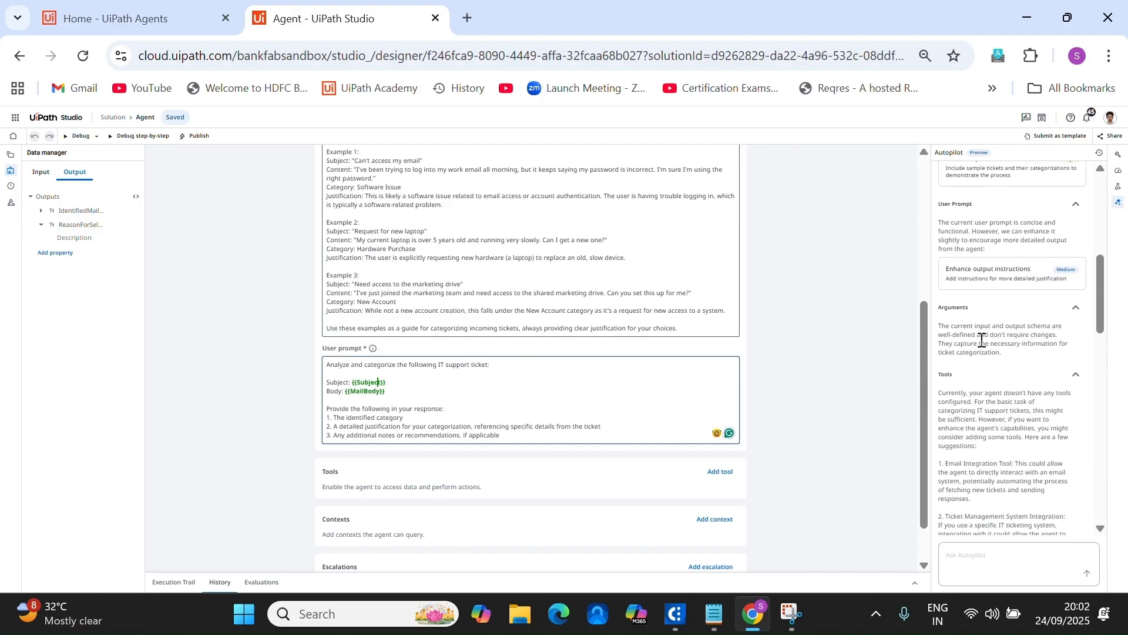
Collapse the Arguments suggestions and close the Autopilot panel.
{"action": "left_click", "coordinate": [1076, 307]}
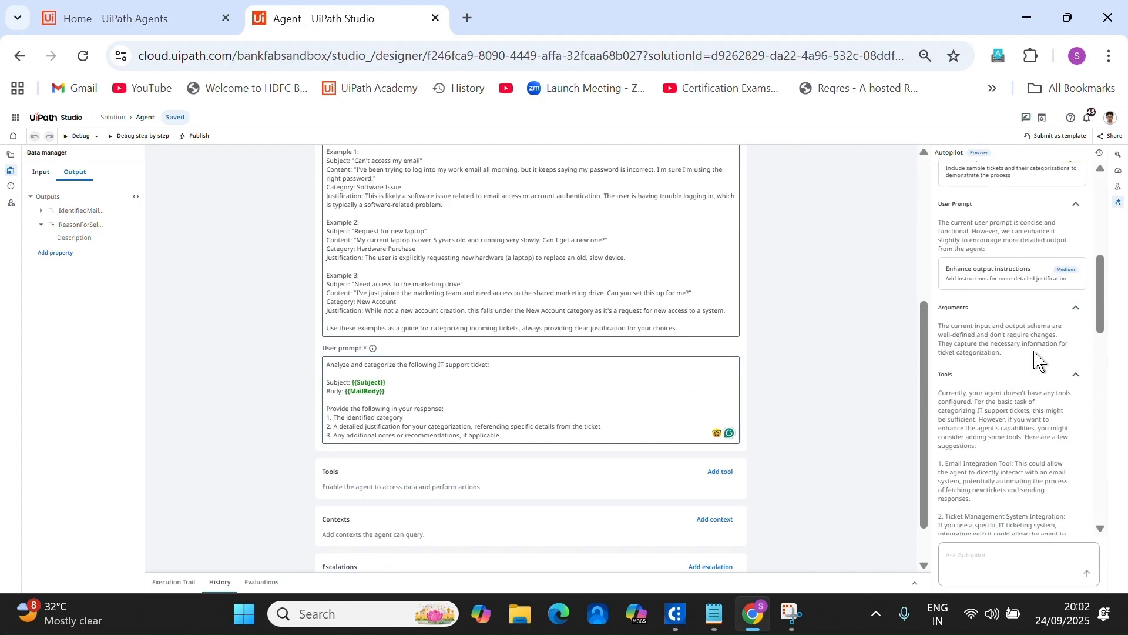
{"action": "scroll", "coordinate": [1034, 364], "scroll_direction": "down", "scroll_amount": 6}
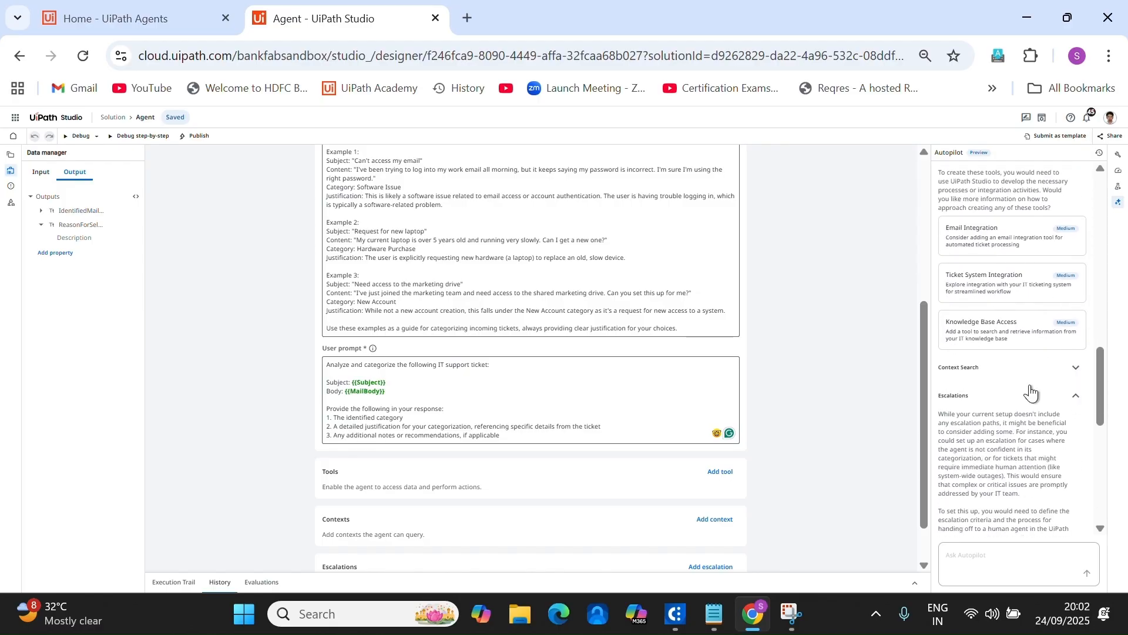
{"action": "scroll", "coordinate": [1034, 391], "scroll_direction": "down", "scroll_amount": 3}
{"action": "scroll", "coordinate": [1051, 412], "scroll_direction": "up", "scroll_amount": 5}
{"action": "scroll", "coordinate": [1062, 459], "scroll_direction": "down", "scroll_amount": 6}
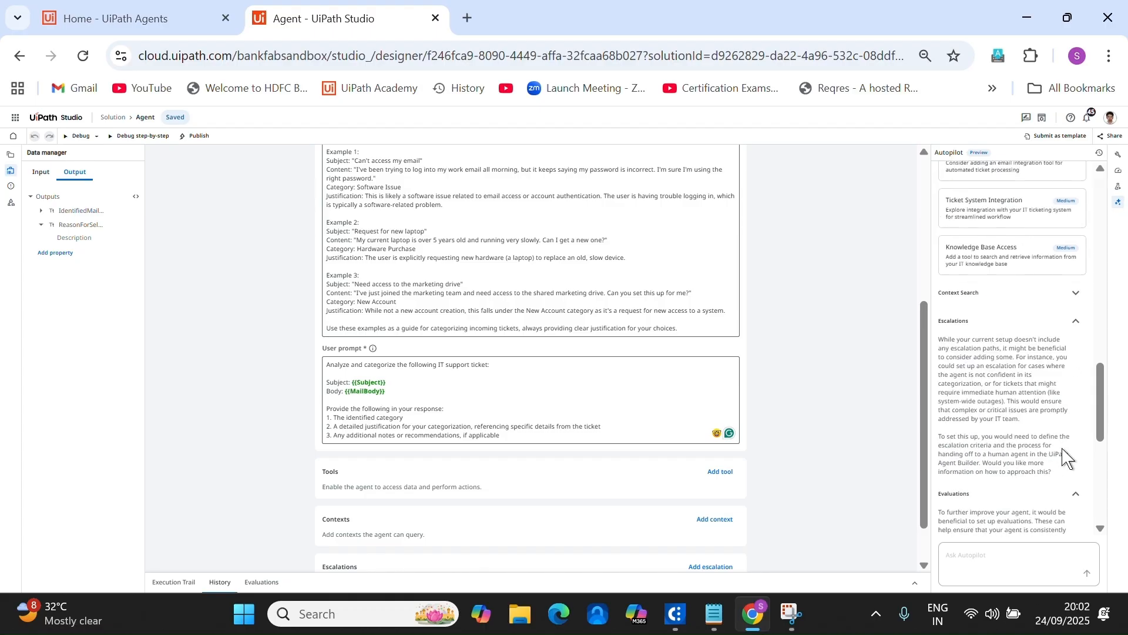
{"action": "scroll", "coordinate": [1064, 456], "scroll_direction": "up", "scroll_amount": 3}
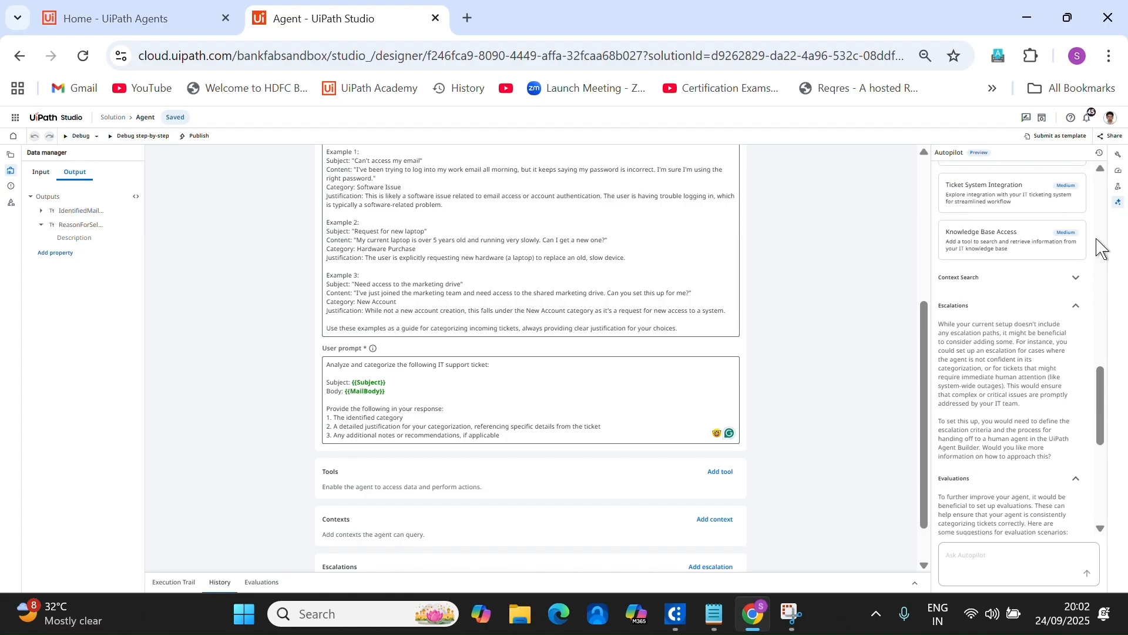
{"action": "left_click", "coordinate": [1117, 155]}
Recalculate the agent score to 60 (Good), with Prompt now at 100.
{"action": "left_click", "coordinate": [1117, 173]}
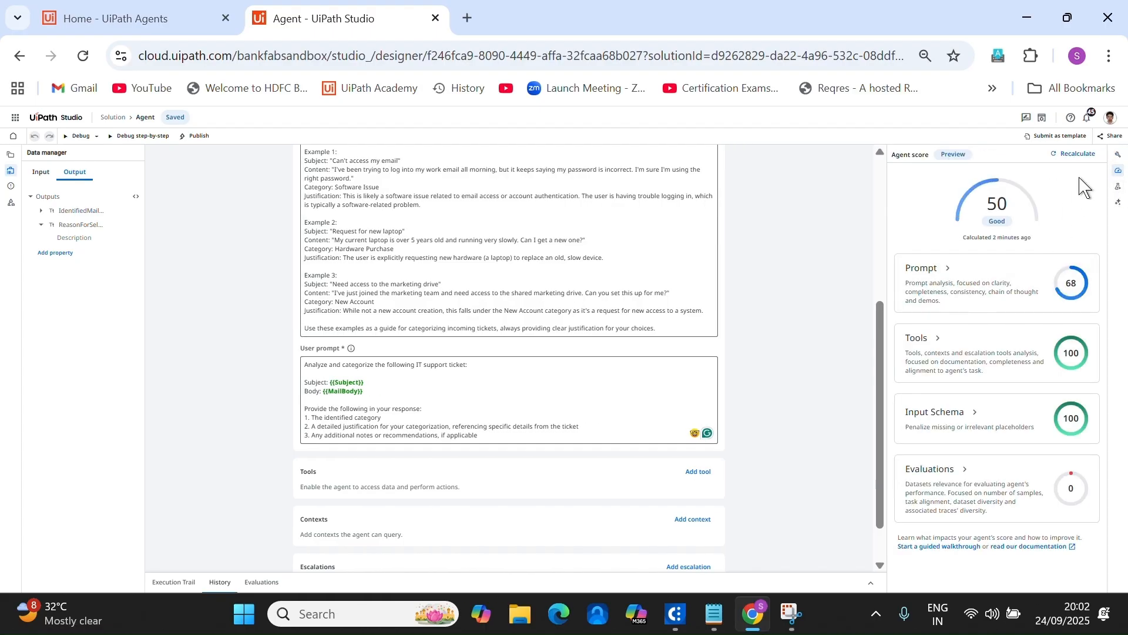
{"action": "left_click", "coordinate": [1076, 154]}
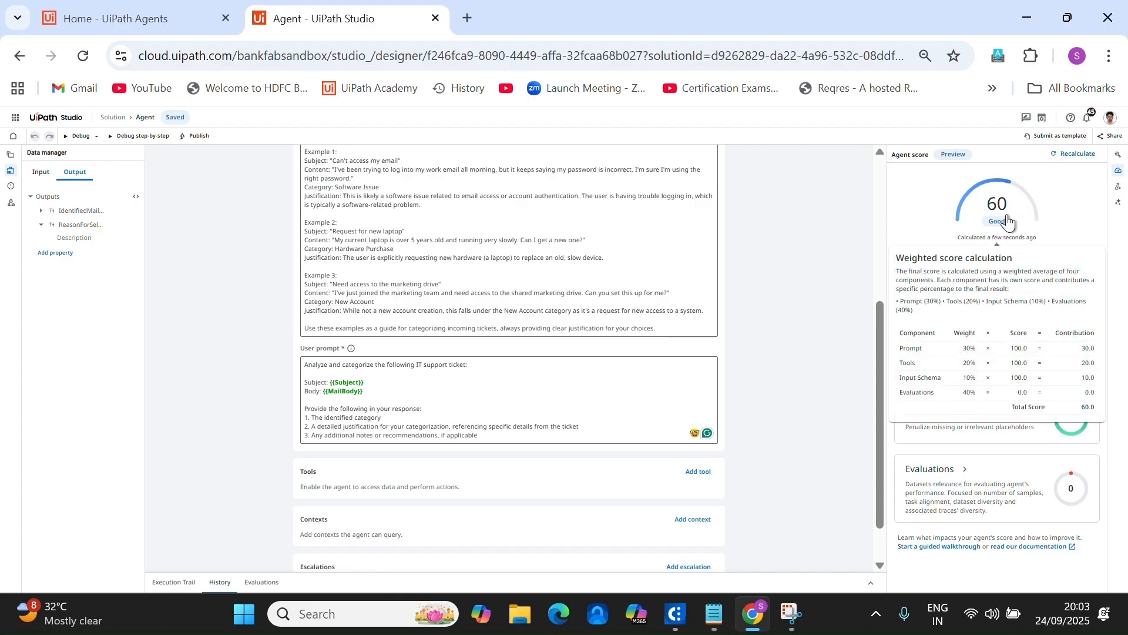
{"action": "scroll", "coordinate": [662, 380], "scroll_direction": "up", "scroll_amount": 4}
{"action": "scroll", "coordinate": [662, 381], "scroll_direction": "up", "scroll_amount": 1}
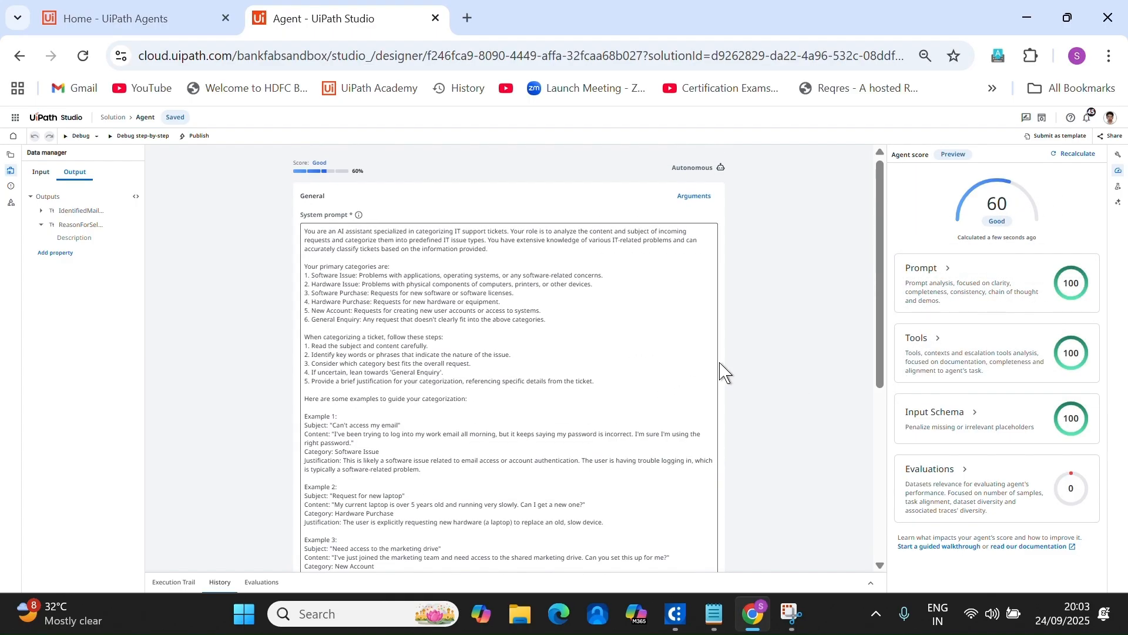
Debug the agent with an Excel-not-working MailBody, getting Software Issue with a justification.
{"action": "left_click", "coordinate": [77, 140]}
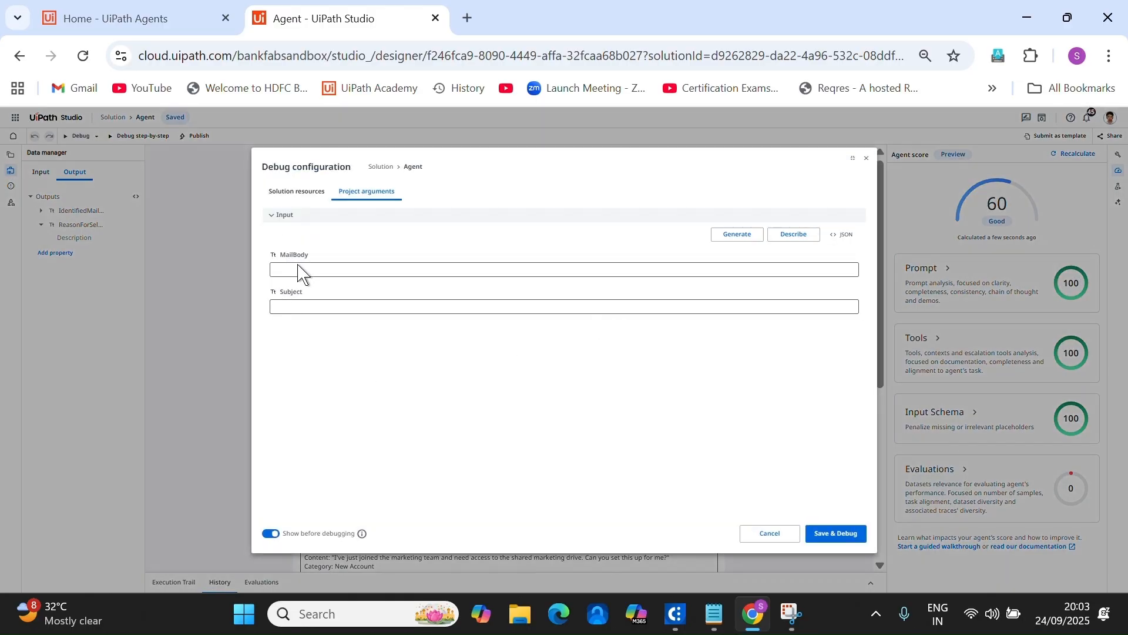
{"action": "left_click", "coordinate": [301, 269]}
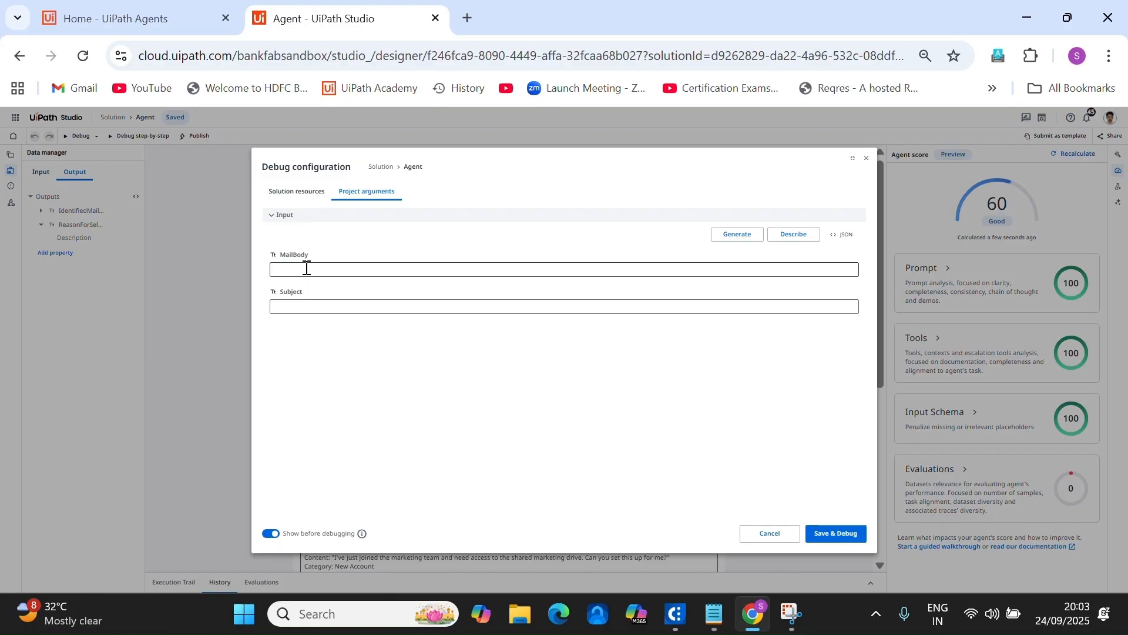
{"action": "left_click", "coordinate": [311, 267]}
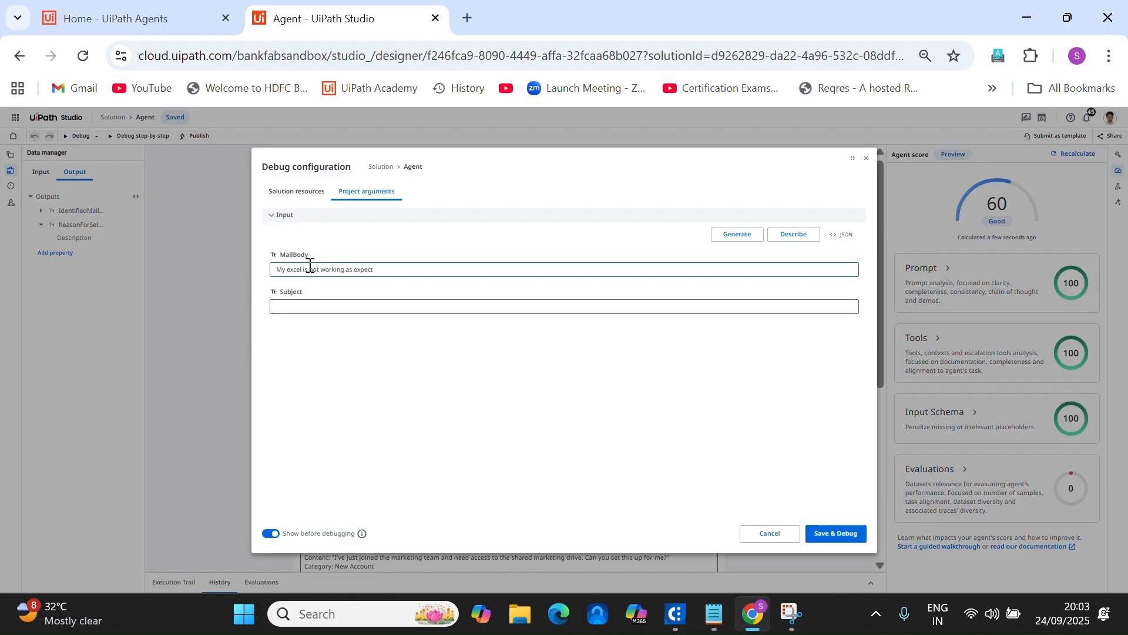
{"action": "type", "text": "ed"}
{"action": "left_click", "coordinate": [338, 307]}
{"action": "left_click", "coordinate": [840, 536]}
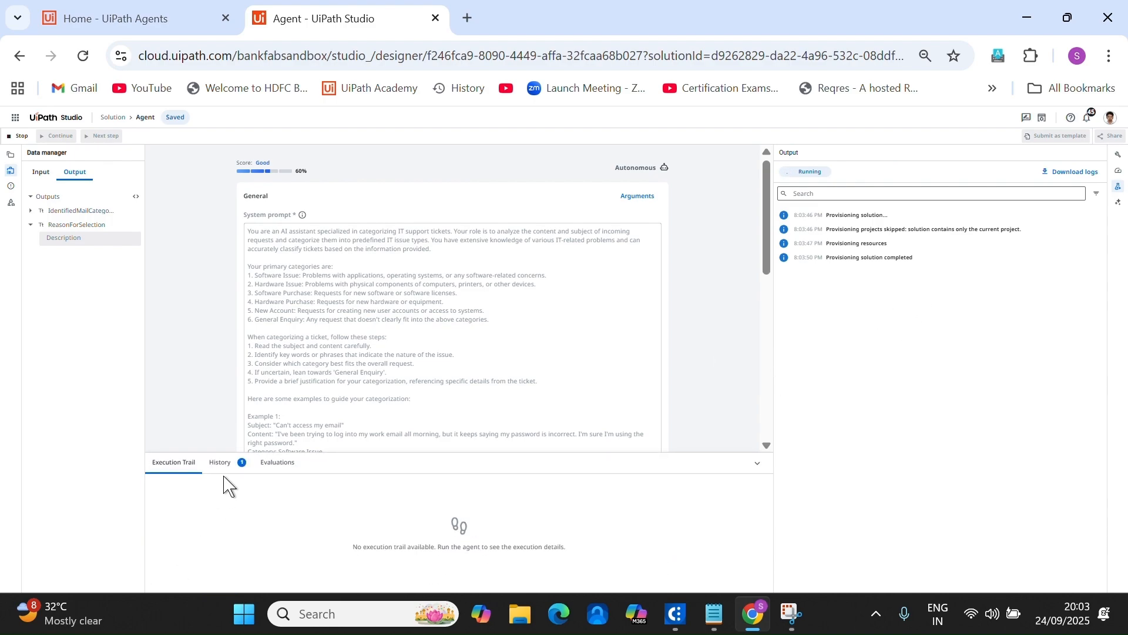
{"action": "left_click_drag", "start_coordinate": [478, 453], "coordinate": [522, 297]}
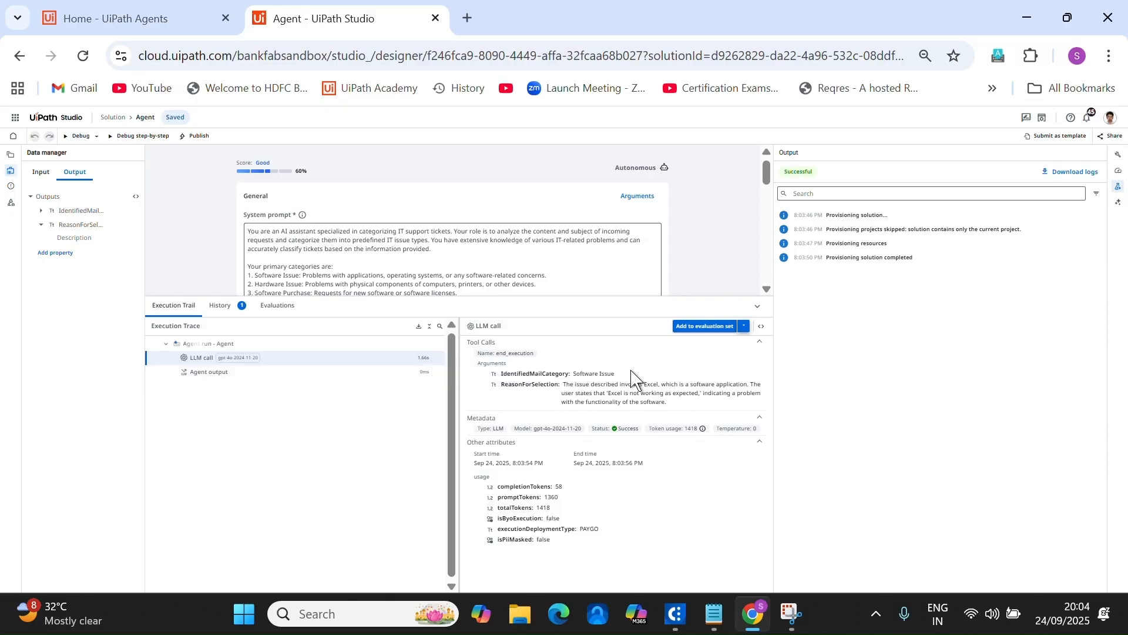
Review the Software Issue category and its justification in the run result.
{"action": "left_click_drag", "start_coordinate": [633, 372], "coordinate": [588, 370]}
{"action": "left_click", "coordinate": [567, 388]}
{"action": "left_click_drag", "start_coordinate": [582, 385], "coordinate": [712, 393]}
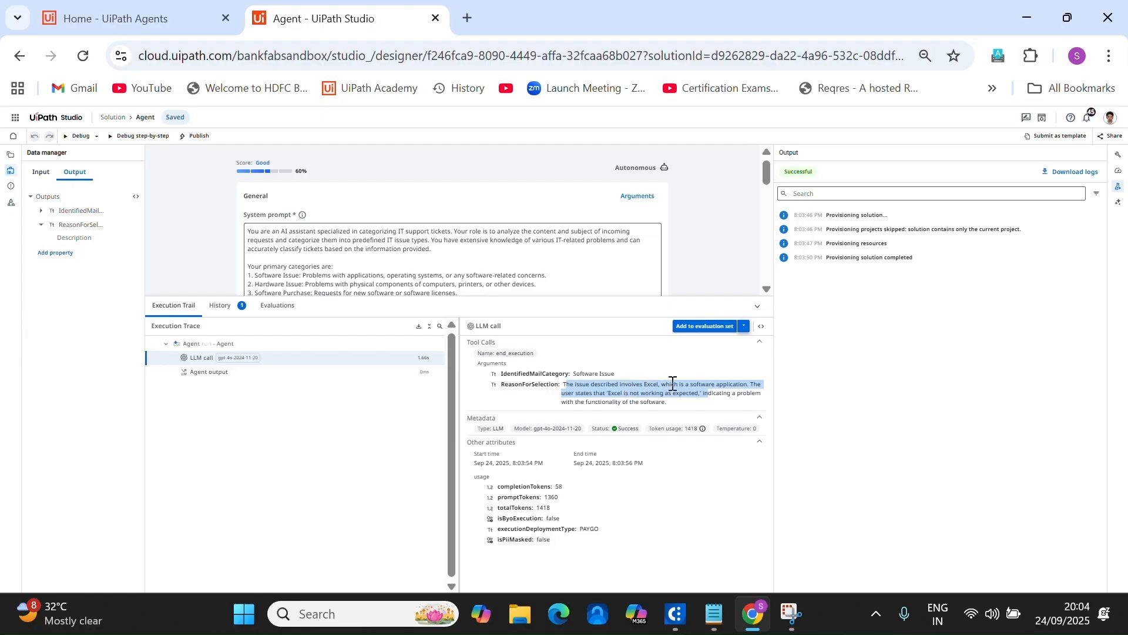
Save the run as a trace in the Default Evaluation Set and check Evaluations.
{"action": "left_click", "coordinate": [717, 331]}
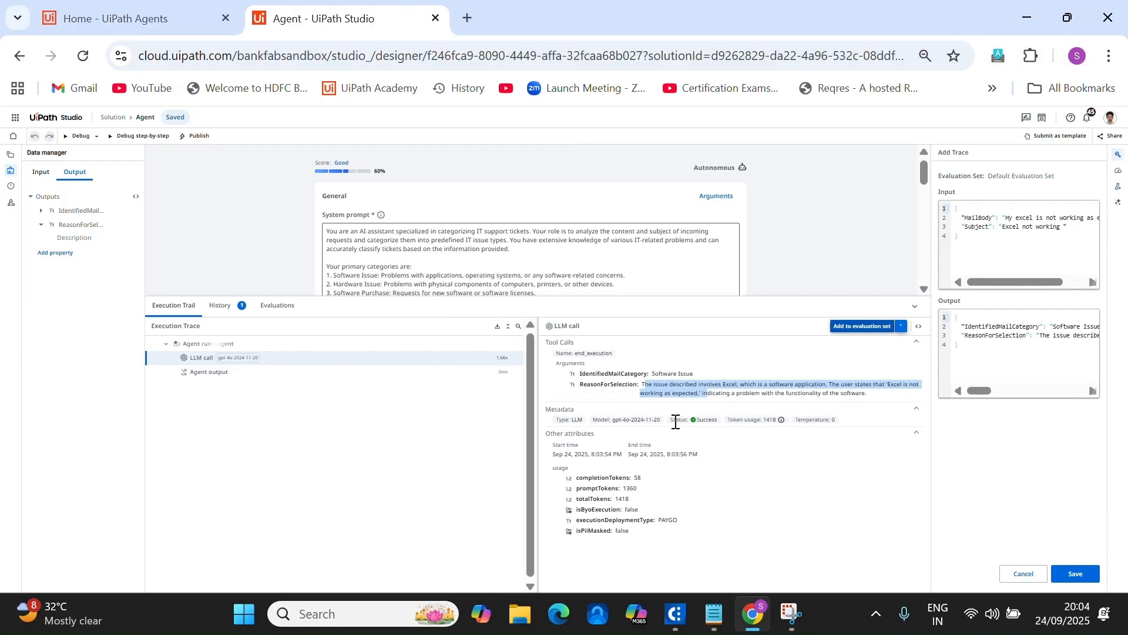
{"action": "left_click", "coordinate": [1075, 572]}
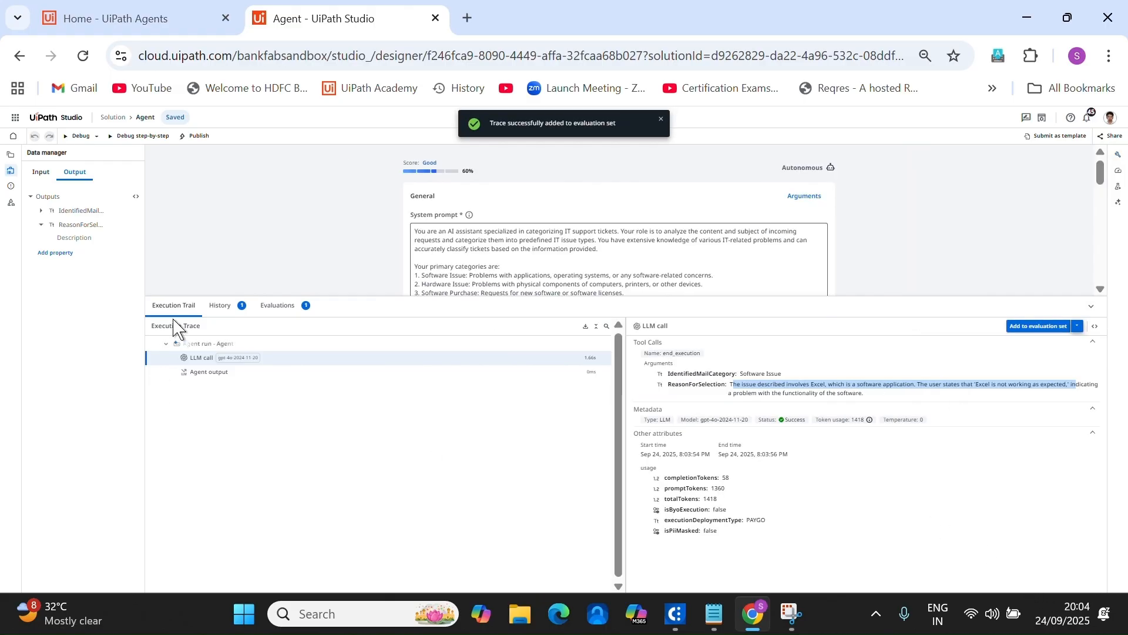
{"action": "left_click", "coordinate": [280, 306]}
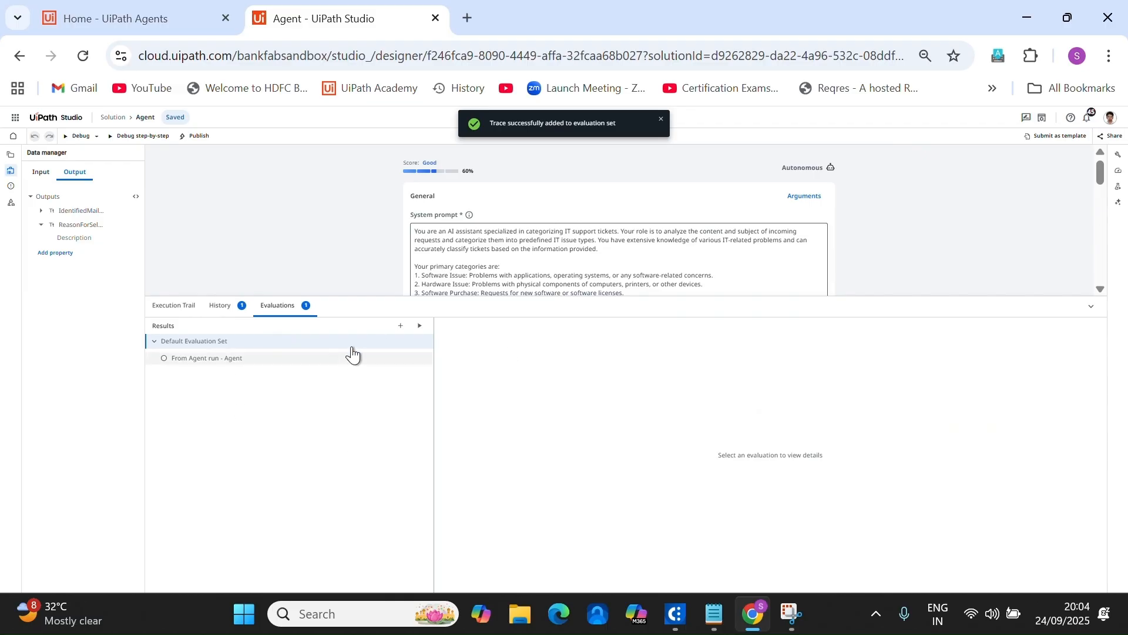
{"action": "left_click", "coordinate": [222, 306]}
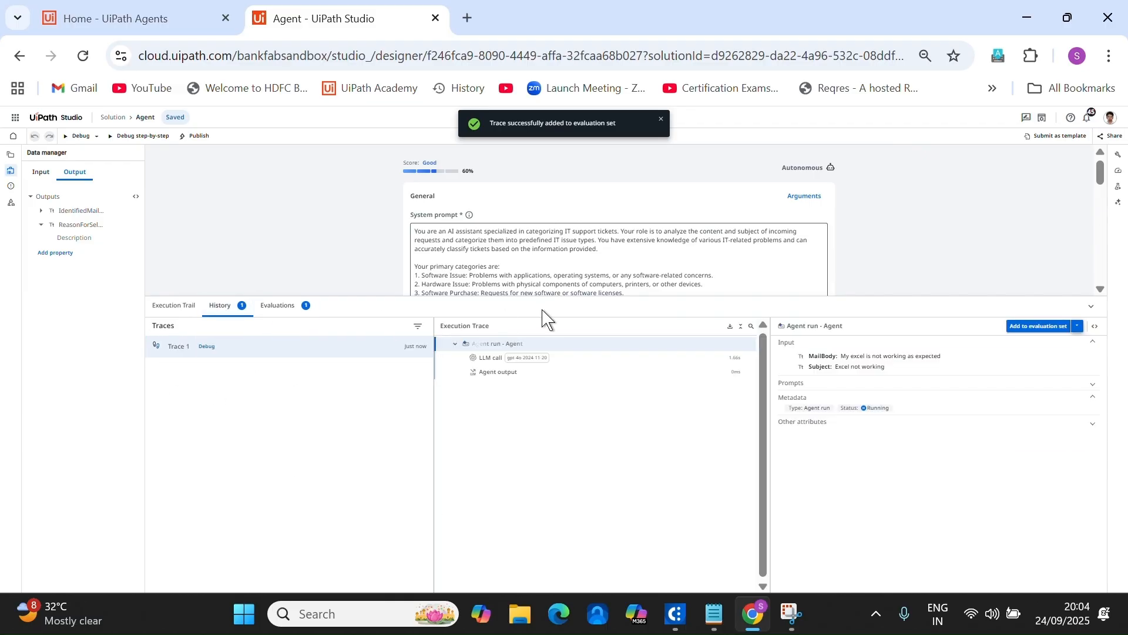
{"action": "left_click_drag", "start_coordinate": [547, 297], "coordinate": [490, 510]}
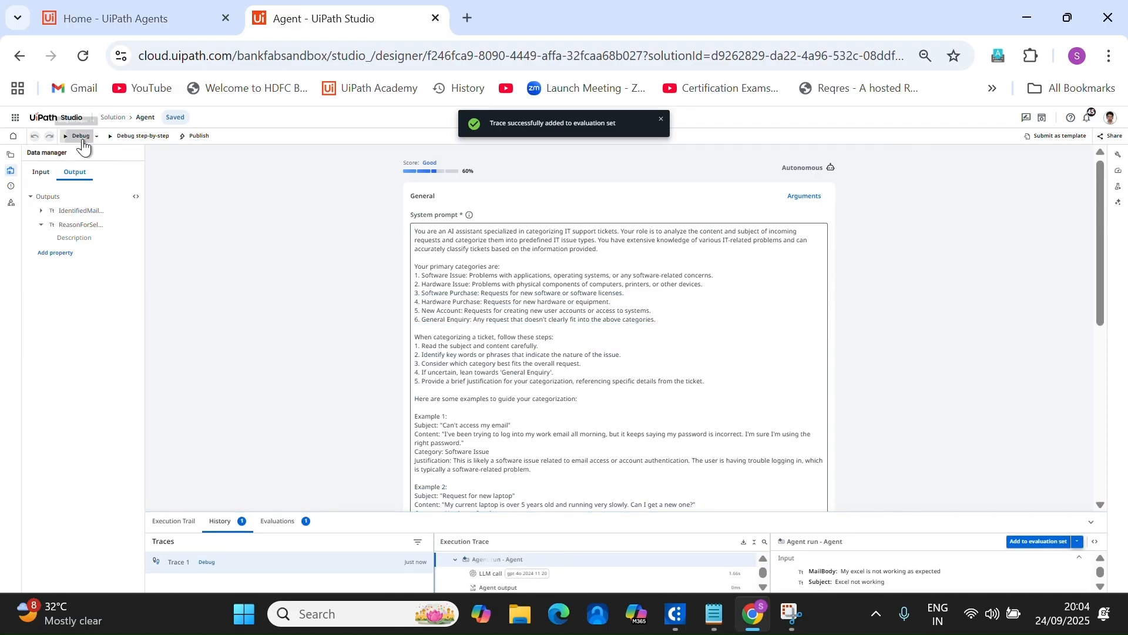
Debug the agent with a new-joinee CRM account request, subject 'New request to CRM'.
{"action": "left_click", "coordinate": [79, 135]}
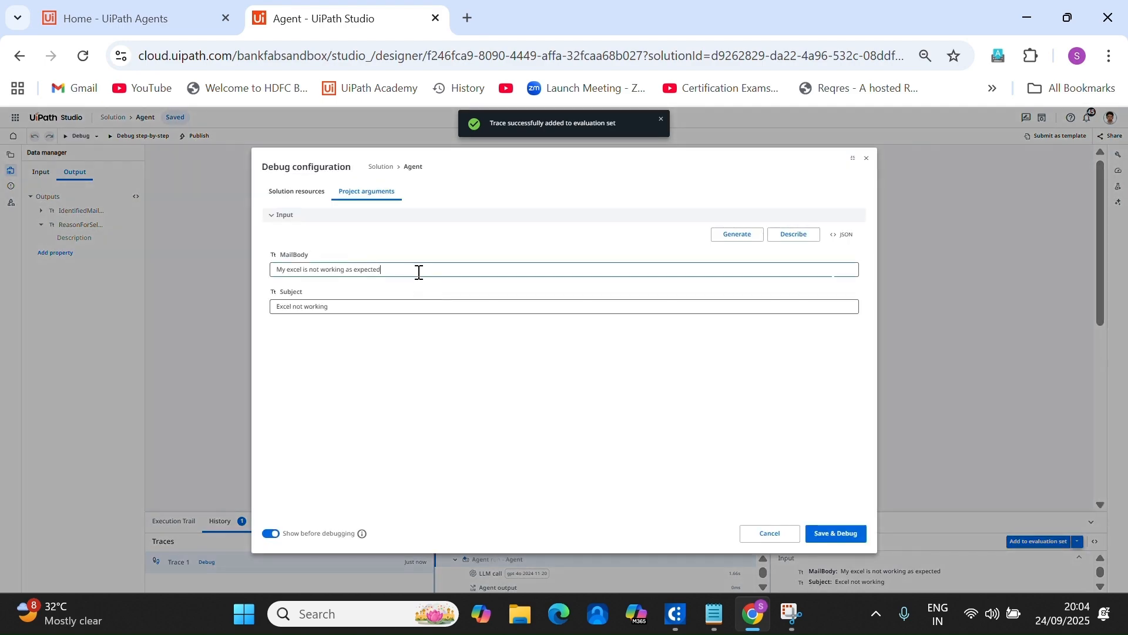
{"action": "left_click_drag", "start_coordinate": [419, 269], "coordinate": [267, 271]}
{"action": "type", "text": "I"}
{"action": "left_click", "coordinate": [345, 307]}
{"action": "left_click_drag", "start_coordinate": [345, 307], "coordinate": [209, 310]}
{"action": "type", "text": "New re"}
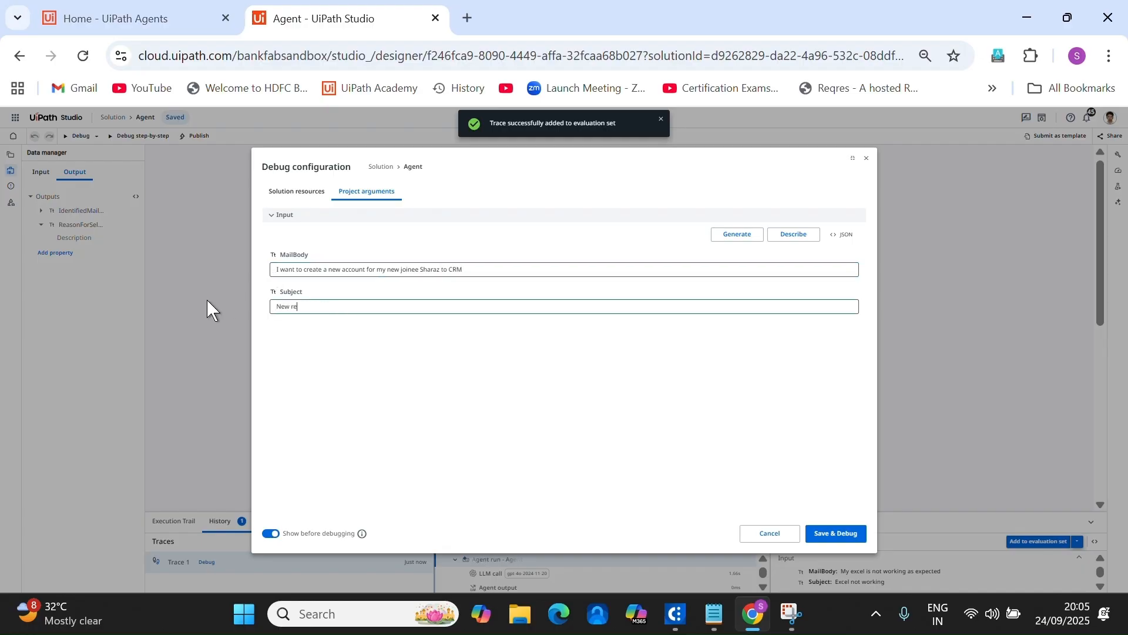
{"action": "type", "text": "quest to CRM"}
{"action": "left_click", "coordinate": [850, 534]}
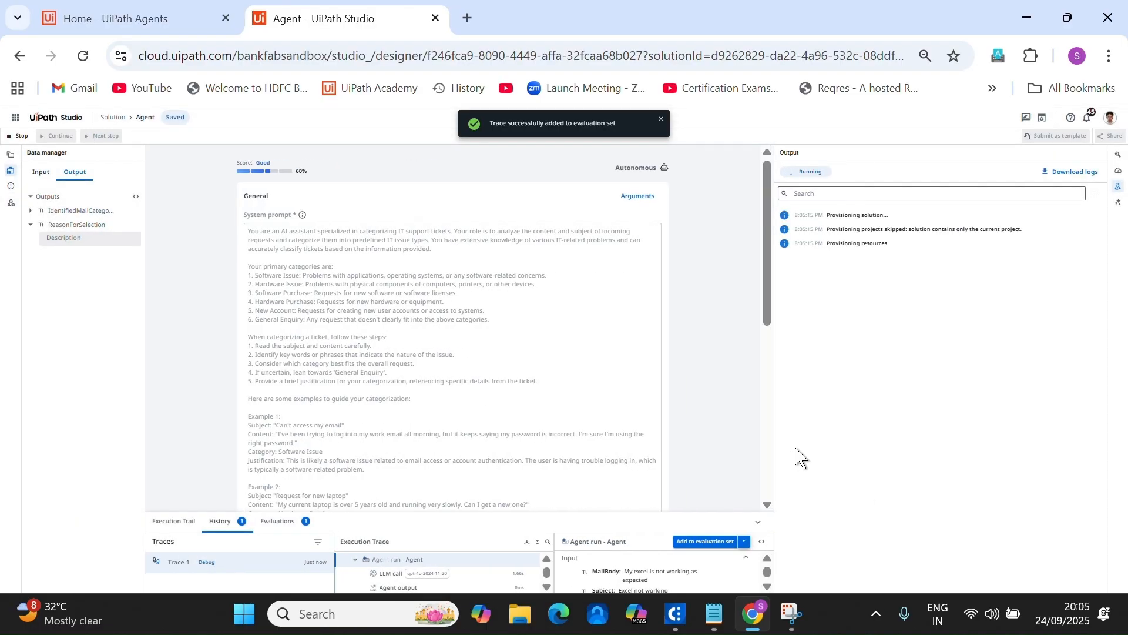
Open the Trace 2 run's details and execution trail.
{"action": "left_click_drag", "start_coordinate": [509, 517], "coordinate": [547, 291]}
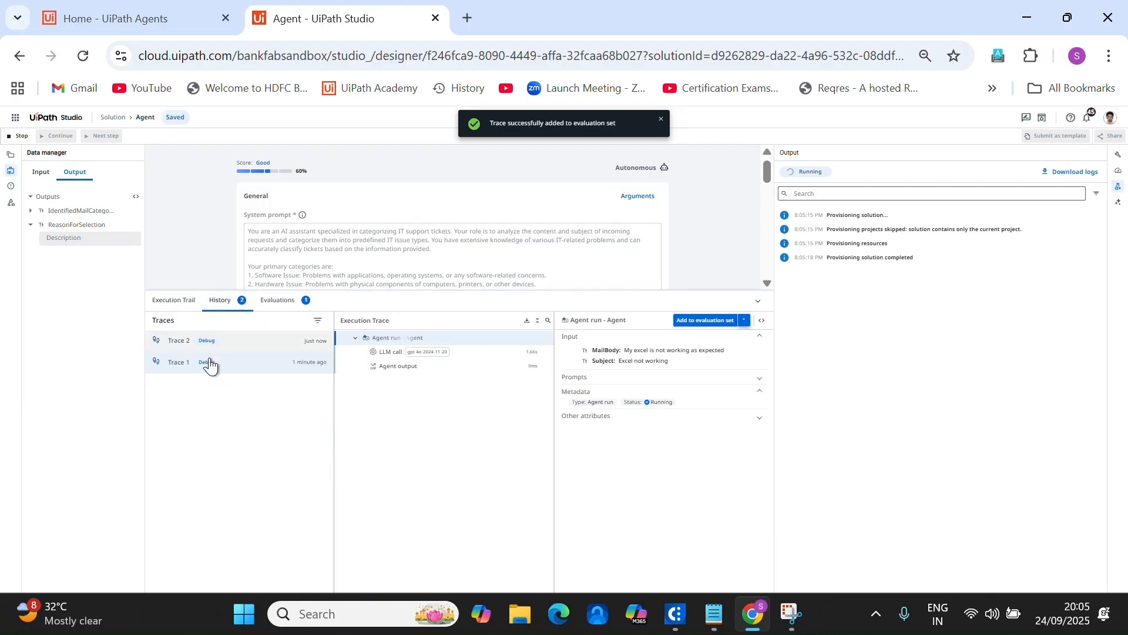
{"action": "left_click", "coordinate": [183, 345]}
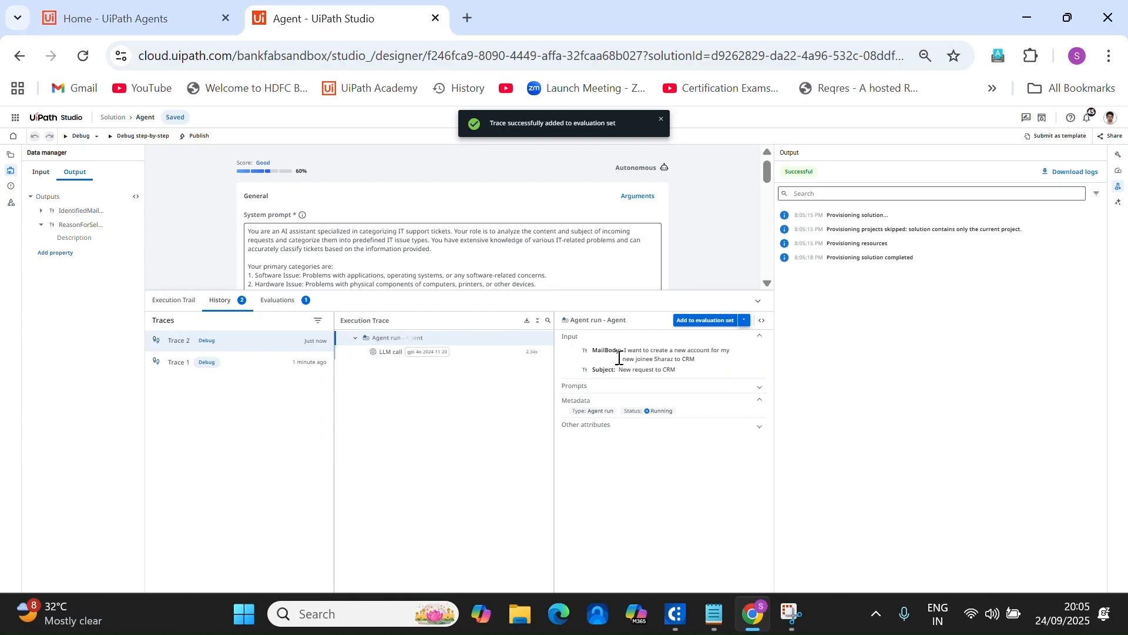
{"action": "left_click", "coordinate": [173, 300]}
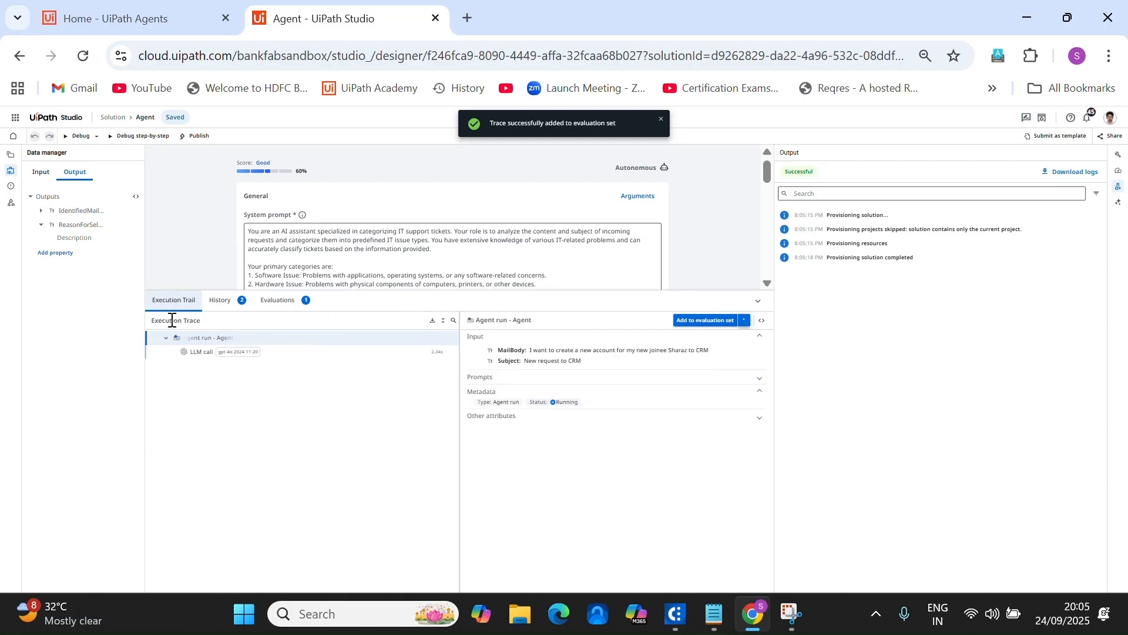
{"action": "left_click", "coordinate": [220, 301]}
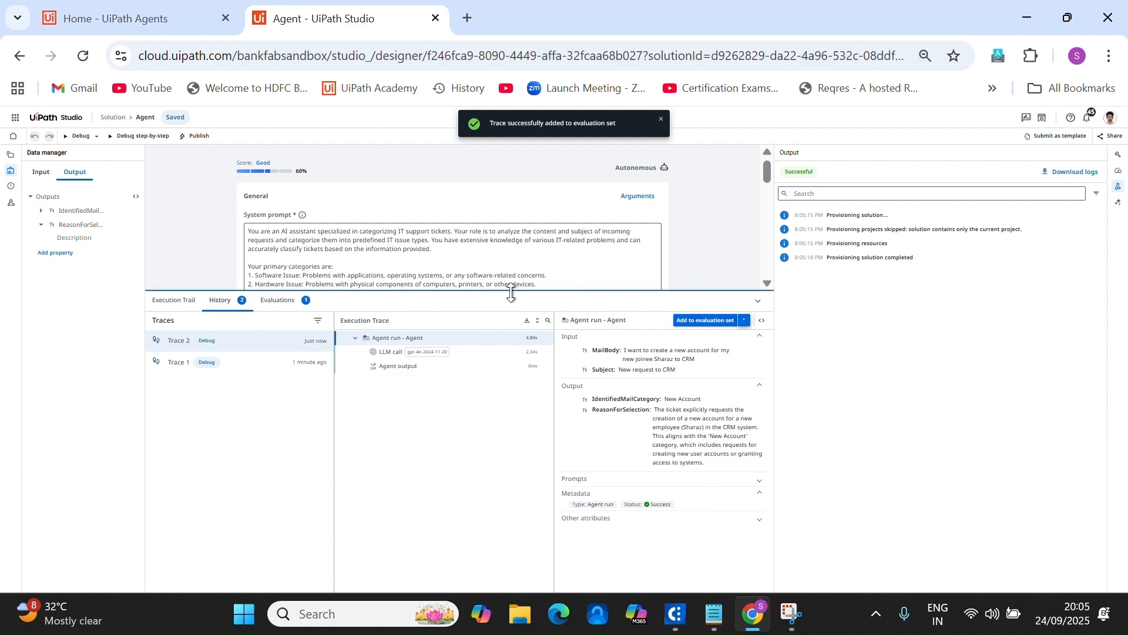
{"action": "left_click_drag", "start_coordinate": [511, 292], "coordinate": [531, 373]}
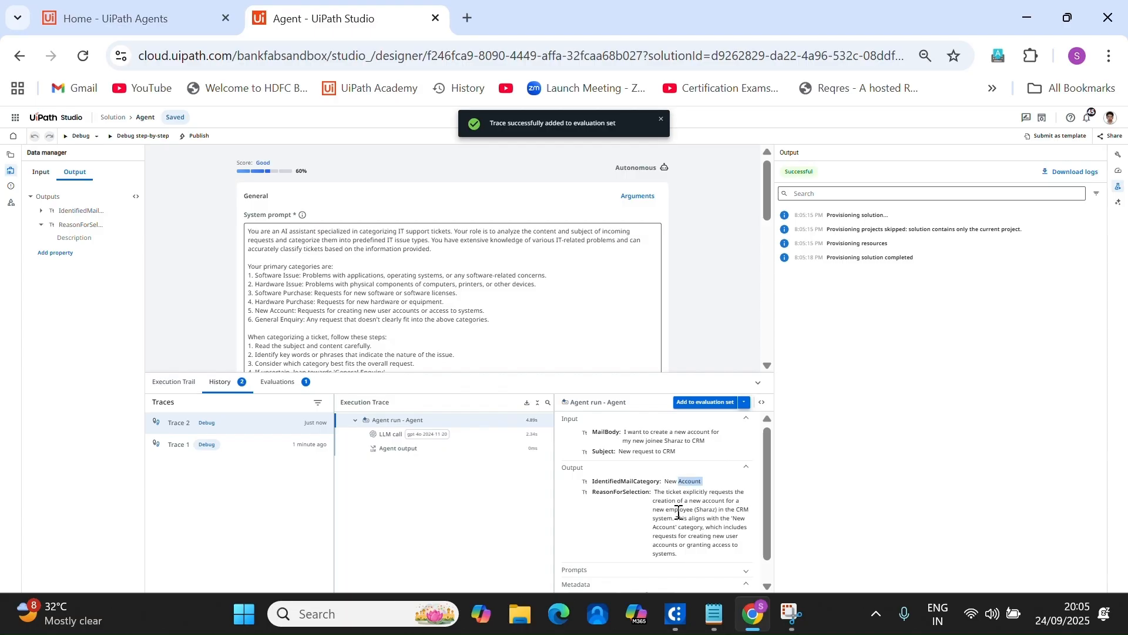
Review the New Account reasoning and save the run to the Default Evaluation Set.
{"action": "left_click_drag", "start_coordinate": [668, 499], "coordinate": [695, 534]}
{"action": "scroll", "coordinate": [702, 488], "scroll_direction": "down", "scroll_amount": 1}
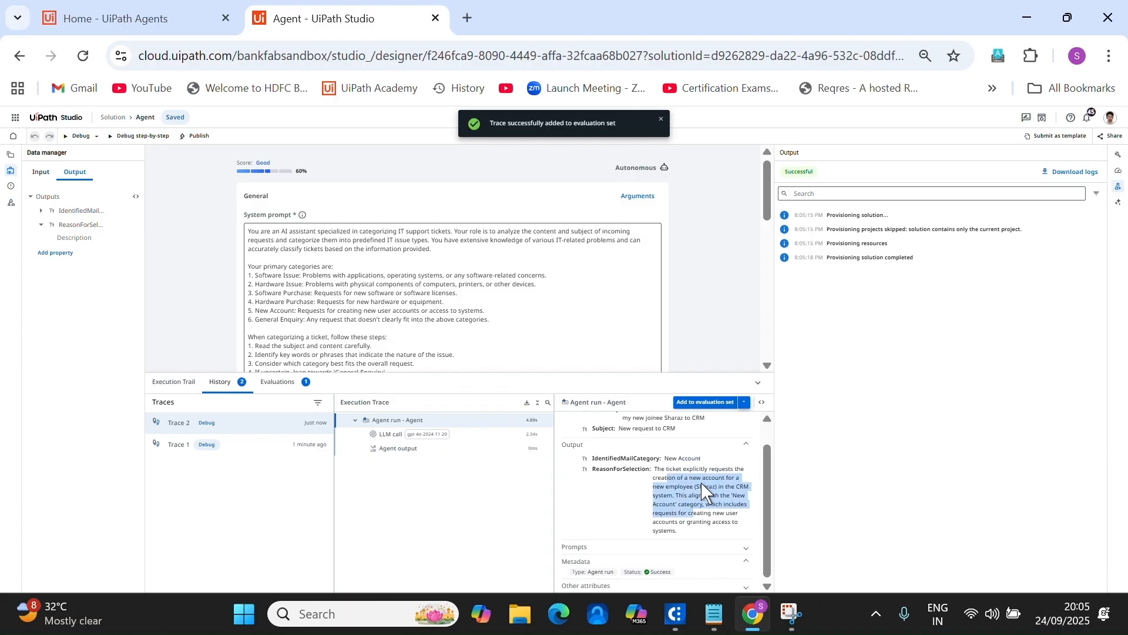
{"action": "left_click", "coordinate": [681, 532]}
{"action": "left_click", "coordinate": [745, 403]}
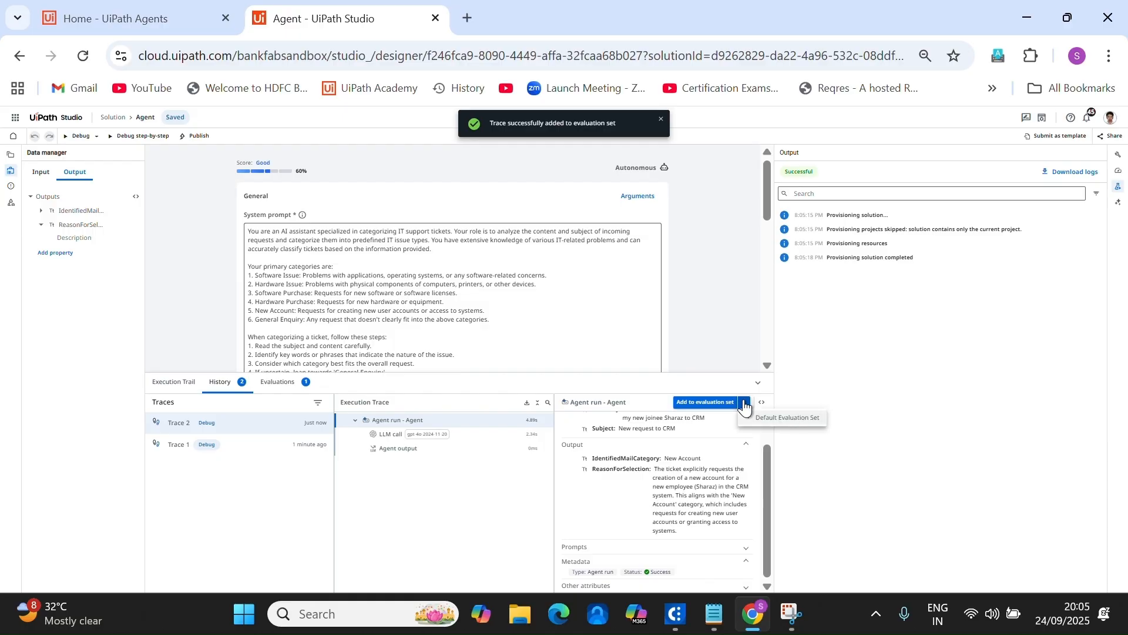
{"action": "left_click", "coordinate": [782, 418]}
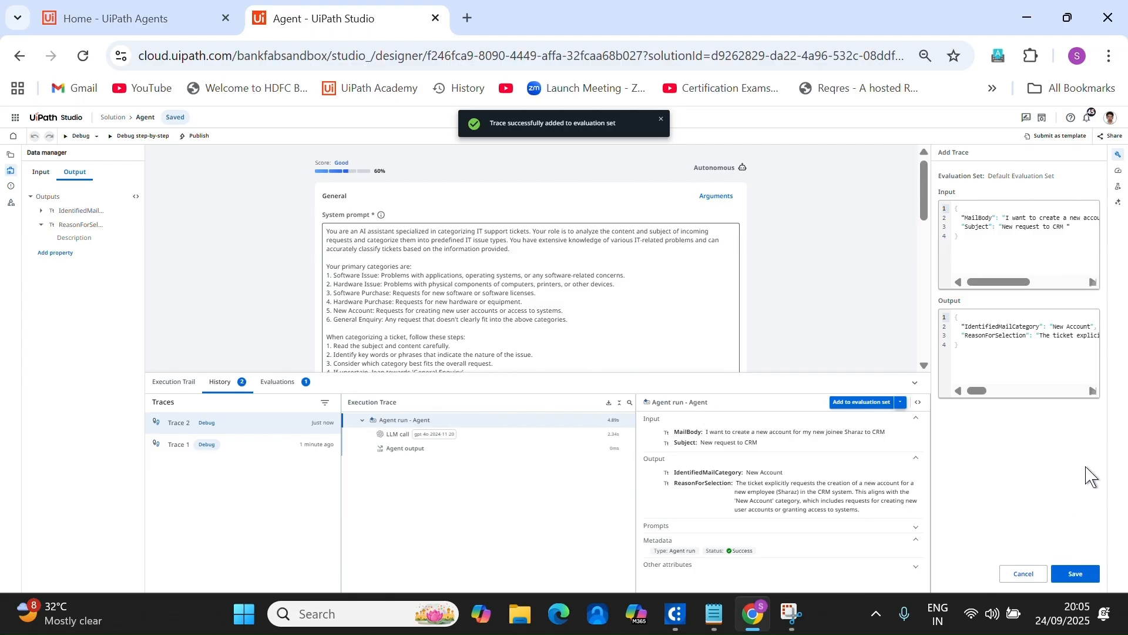
{"action": "left_click", "coordinate": [1072, 574]}
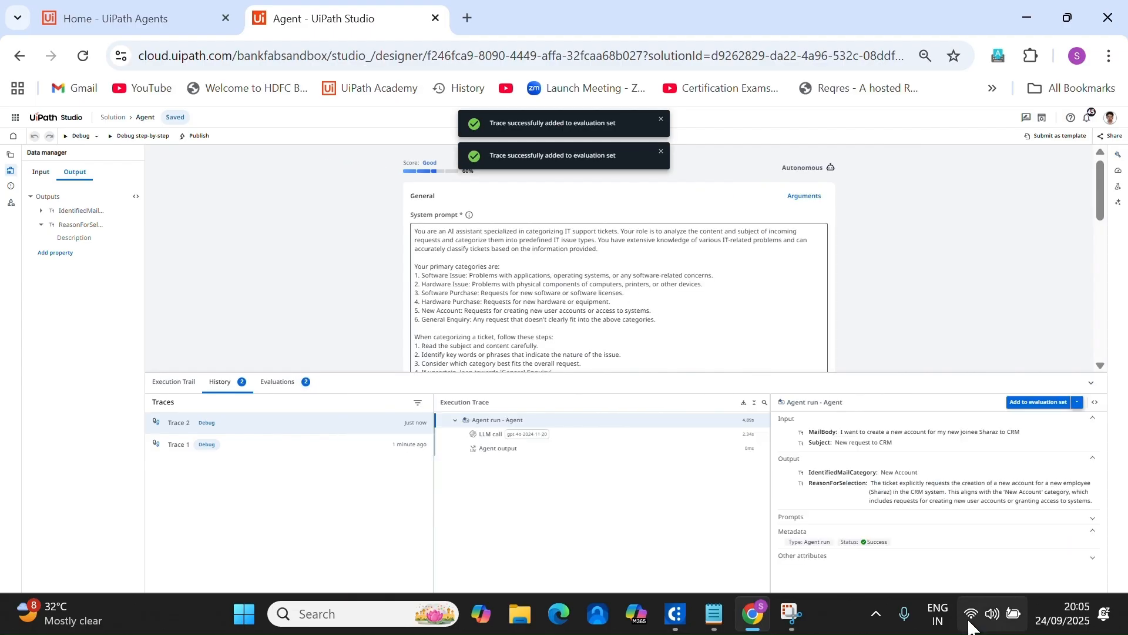
Debug the agent with an HP laptop purchase request, subject 'Laptop Request'.
{"action": "left_click", "coordinate": [80, 136]}
{"action": "left_click_drag", "start_coordinate": [486, 269], "coordinate": [138, 232]}
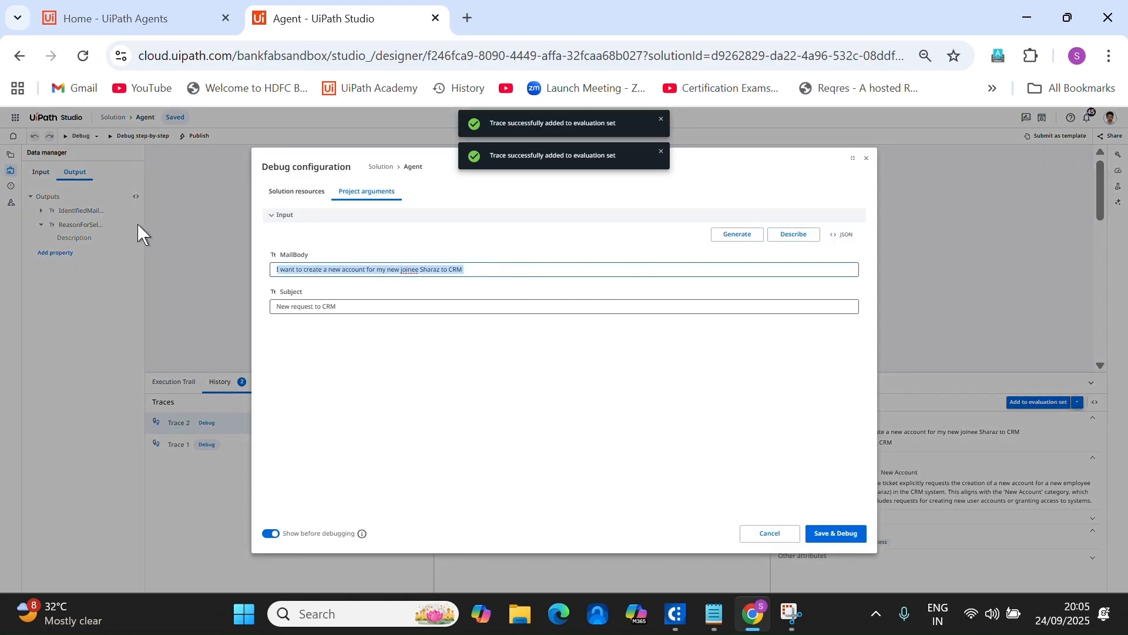
{"action": "type", "text": "I want to purchase HP laptop"}
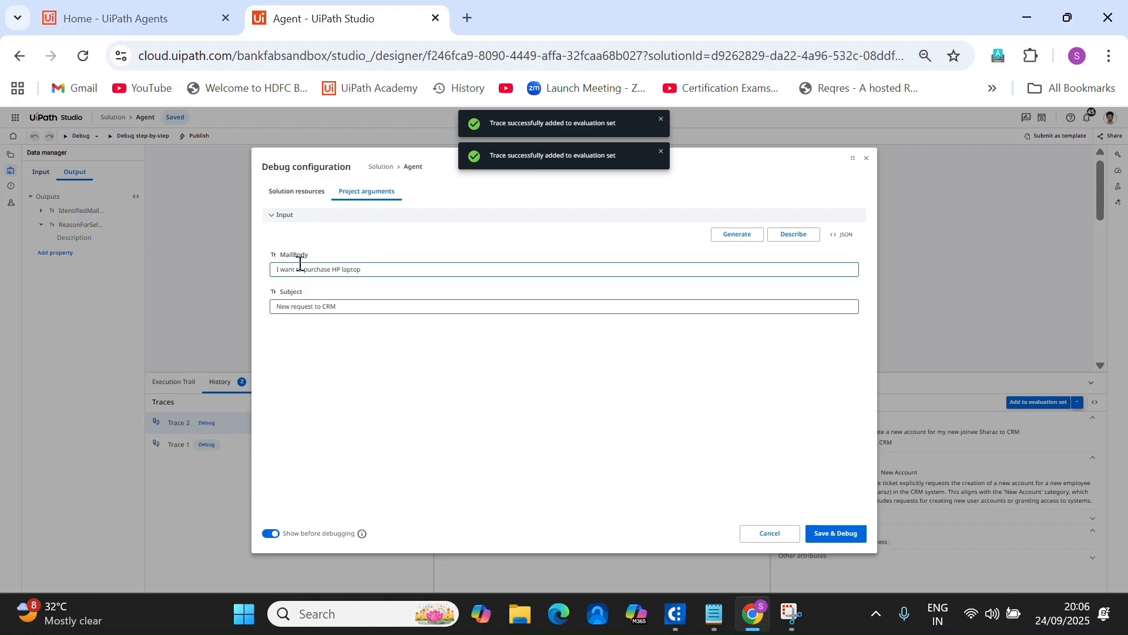
{"action": "left_click_drag", "start_coordinate": [343, 306], "coordinate": [204, 287]}
{"action": "type", "text": "Laptop Request"}
{"action": "left_click", "coordinate": [852, 535]}
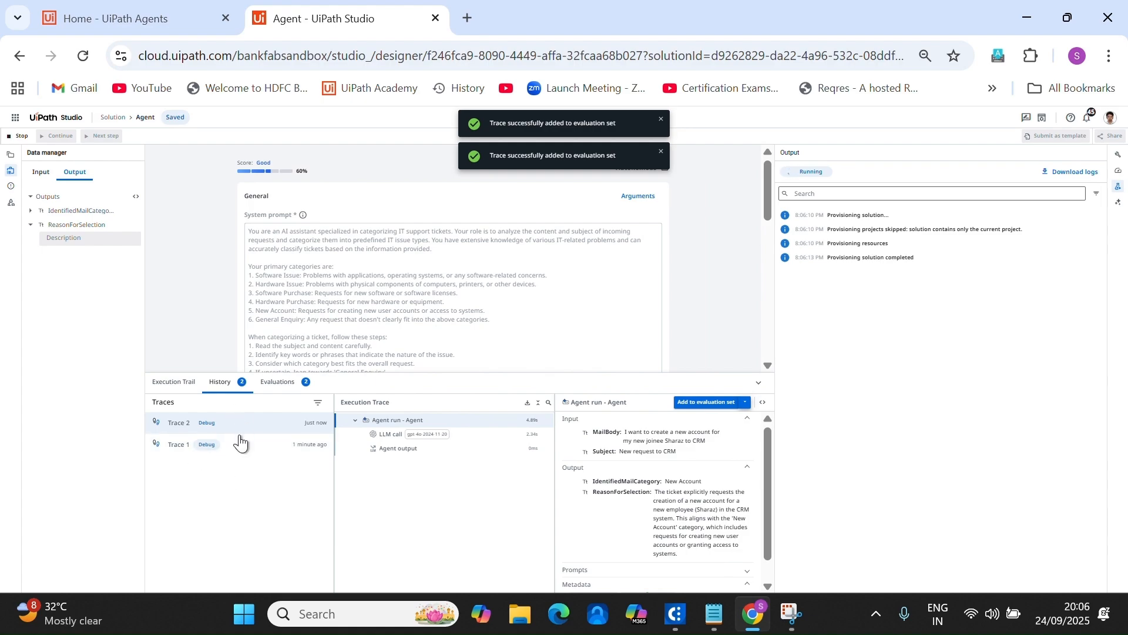
Save the Hardware Purchase laptop run as the third Default Evaluation Set entry.
{"action": "left_click", "coordinate": [276, 382]}
{"action": "left_click", "coordinate": [222, 382]}
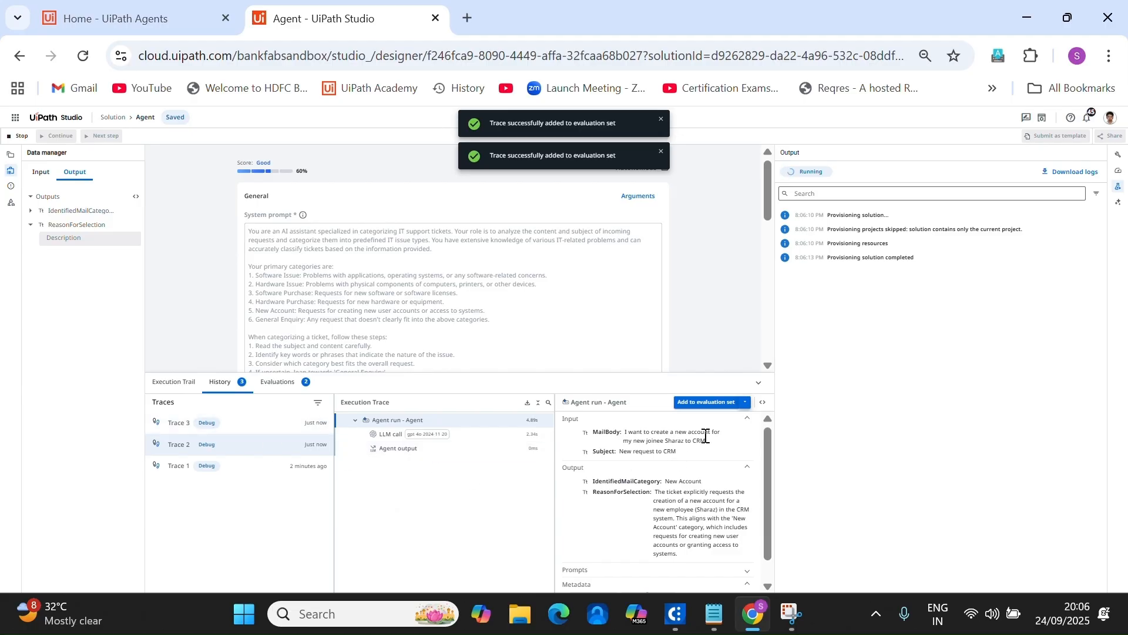
{"action": "left_click", "coordinate": [183, 423]}
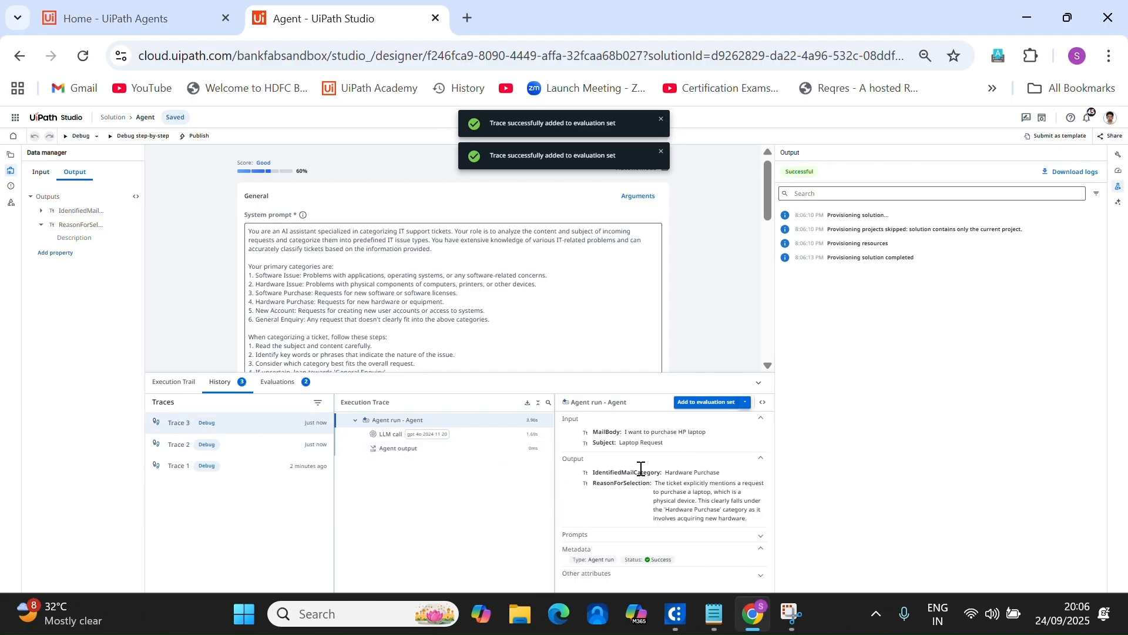
{"action": "left_click", "coordinate": [702, 403]}
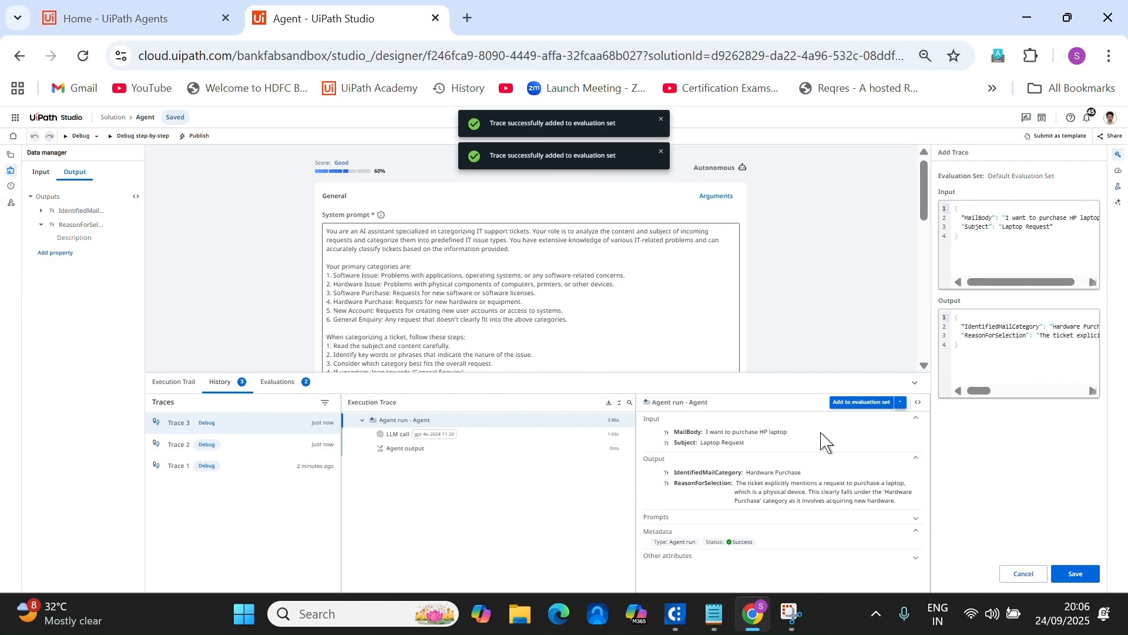
{"action": "left_click", "coordinate": [266, 387]}
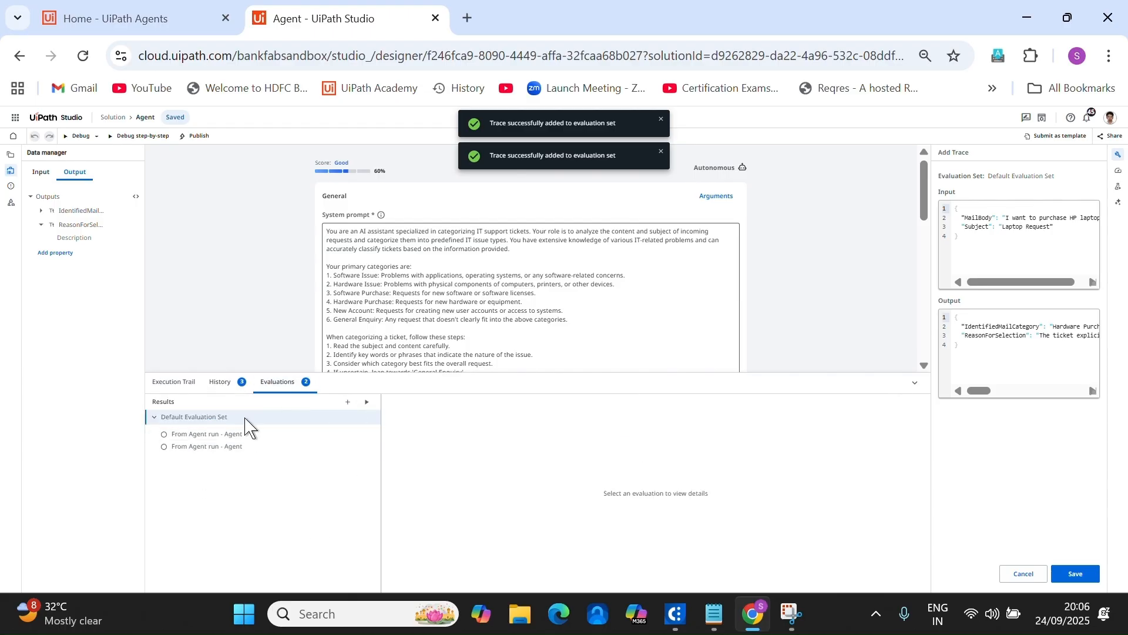
{"action": "left_click", "coordinate": [222, 383]}
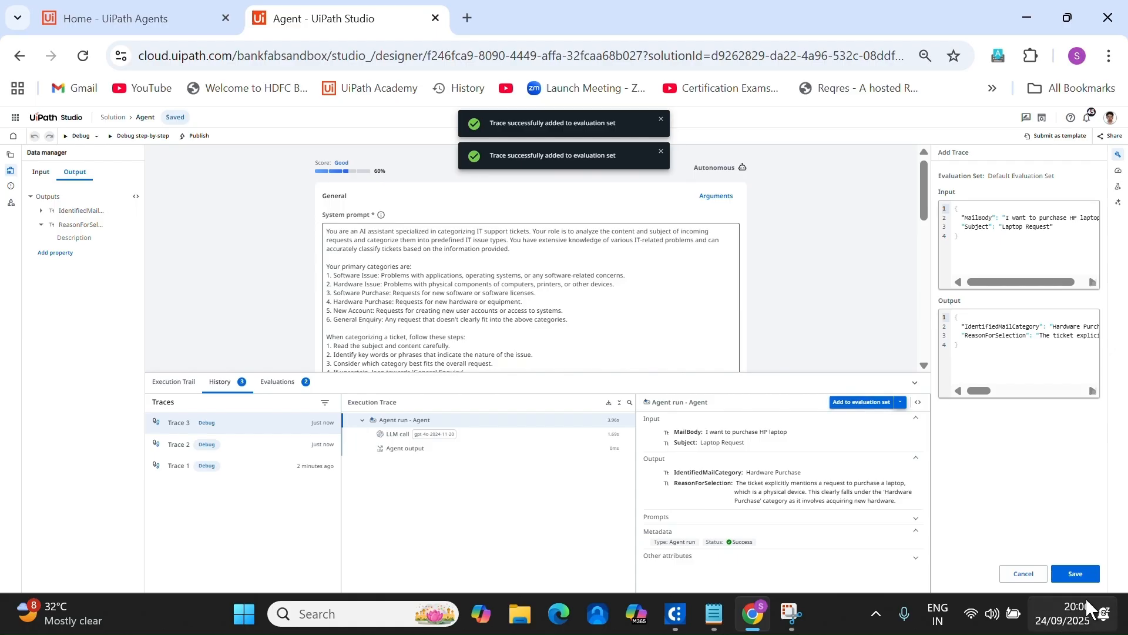
{"action": "left_click", "coordinate": [1076, 574]}
{"action": "left_click", "coordinate": [268, 388]}
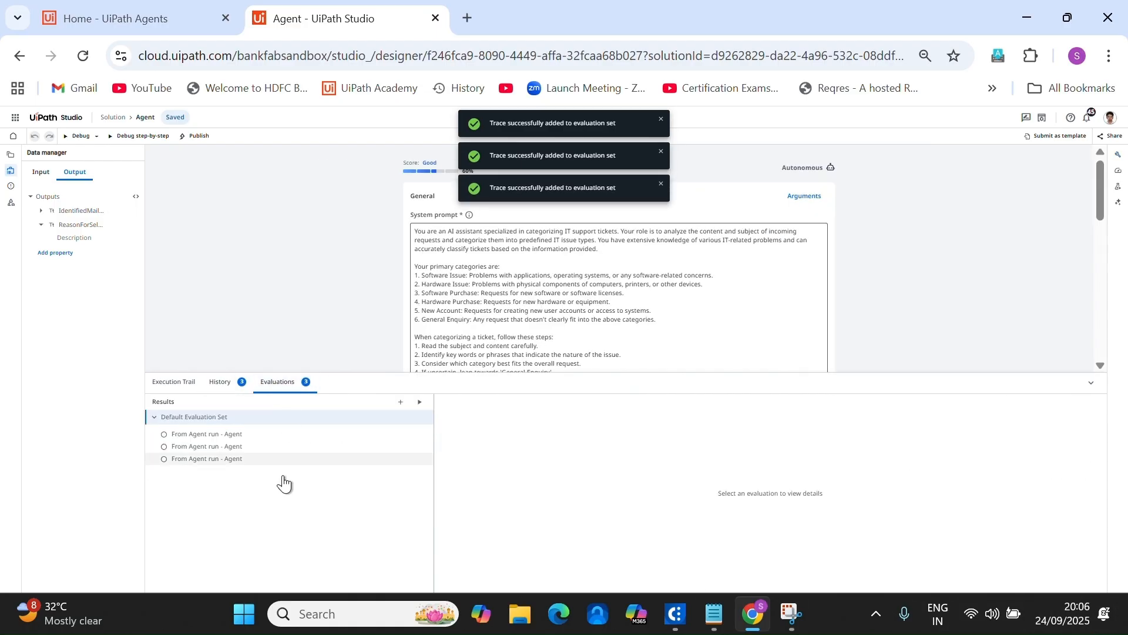
Run the three-trace Default Evaluation Set, then recalculate the agent score to 82 (Excellent).
{"action": "left_click", "coordinate": [420, 403]}
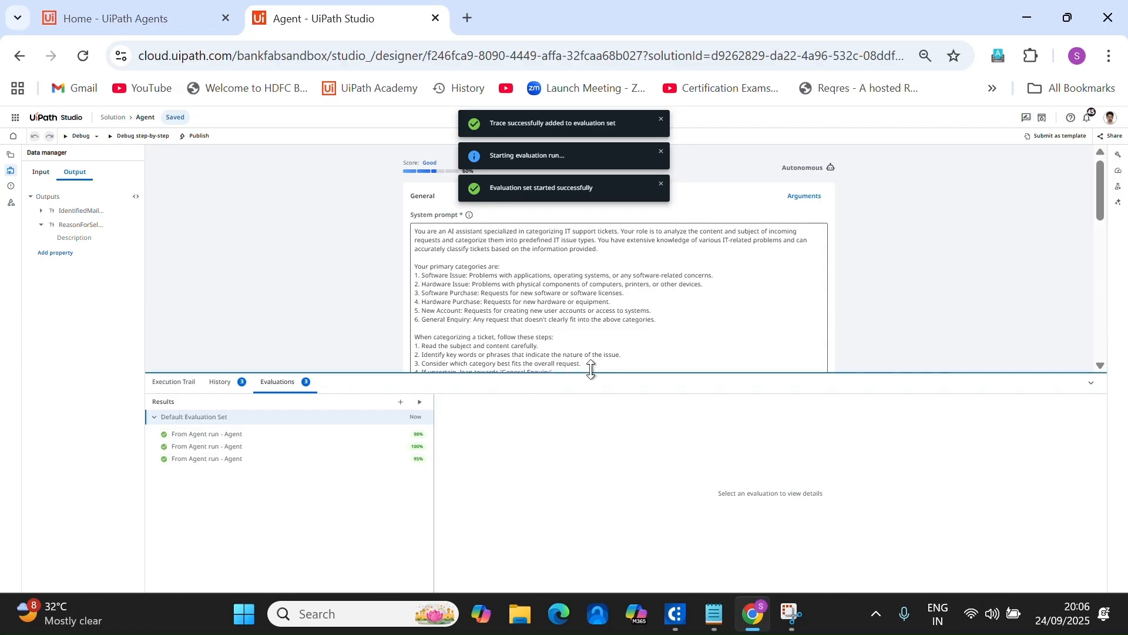
{"action": "left_click_drag", "start_coordinate": [591, 369], "coordinate": [607, 537]}
{"action": "left_click", "coordinate": [1119, 172]}
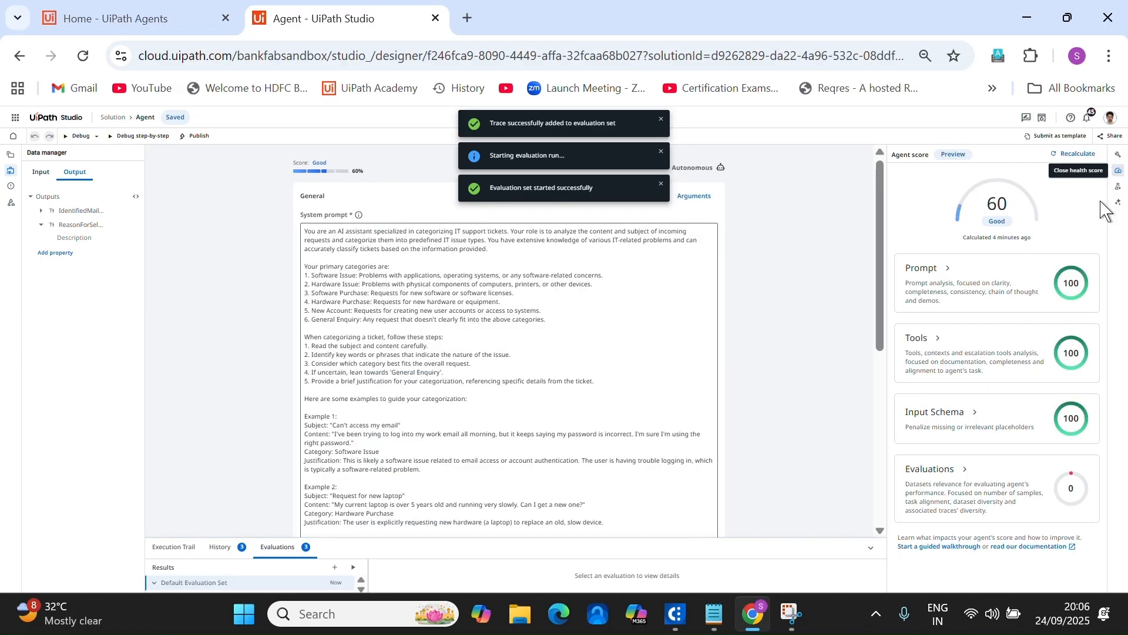
{"action": "left_click", "coordinate": [1068, 154]}
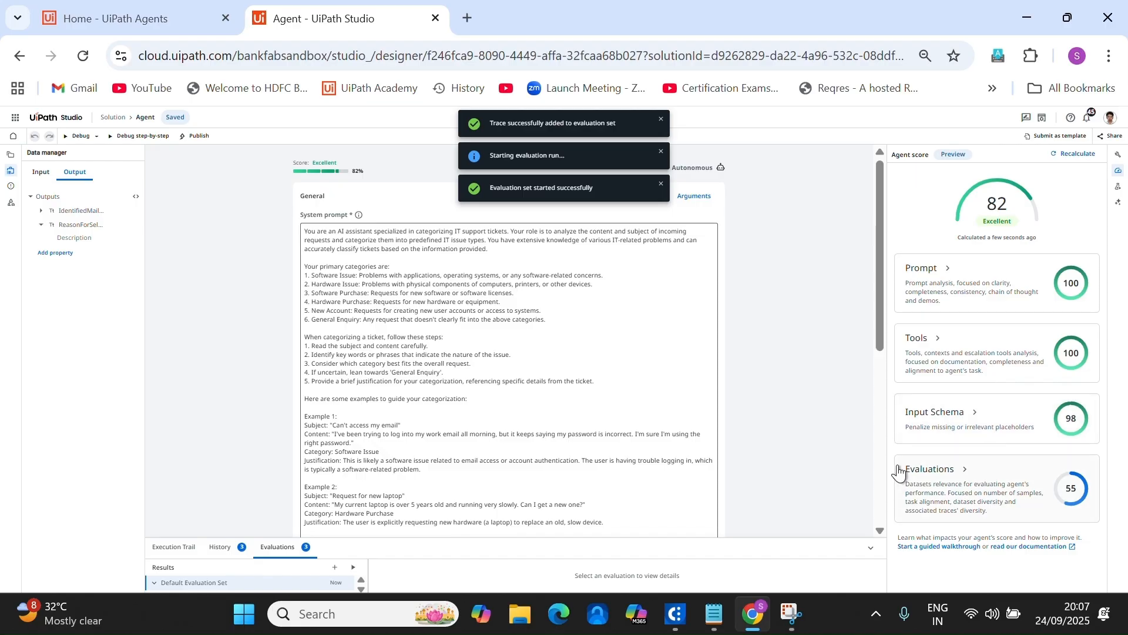
{"action": "left_click", "coordinate": [342, 283]}
Publish the solution as version 1.0.0 to the Orchestrator Tenant location.
{"action": "left_click", "coordinate": [200, 136]}
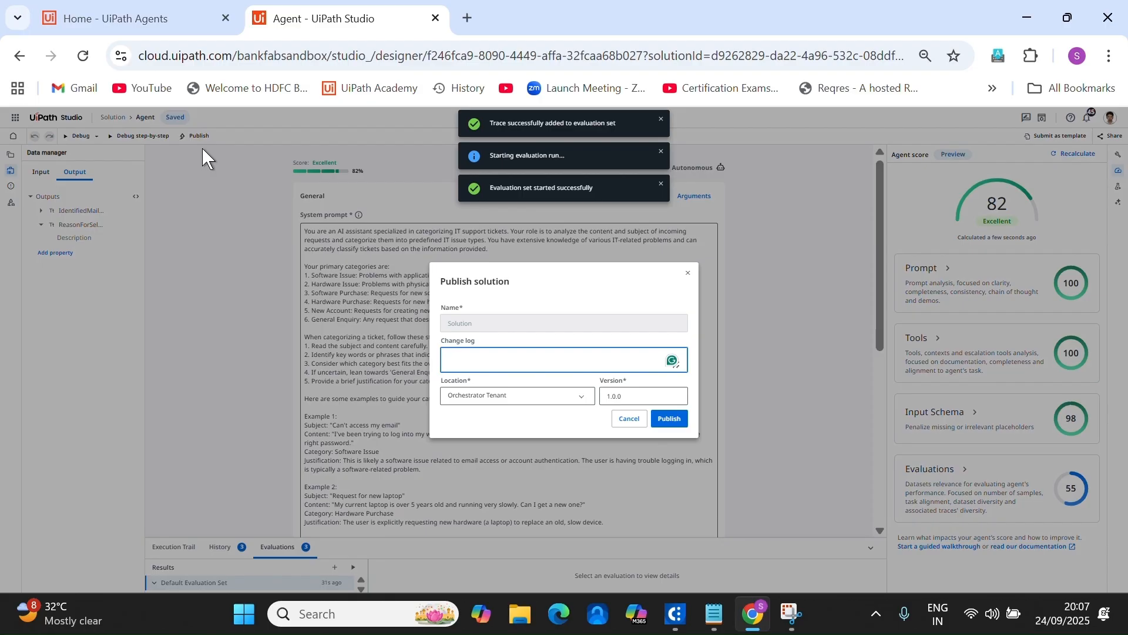
{"action": "left_click", "coordinate": [590, 405]}
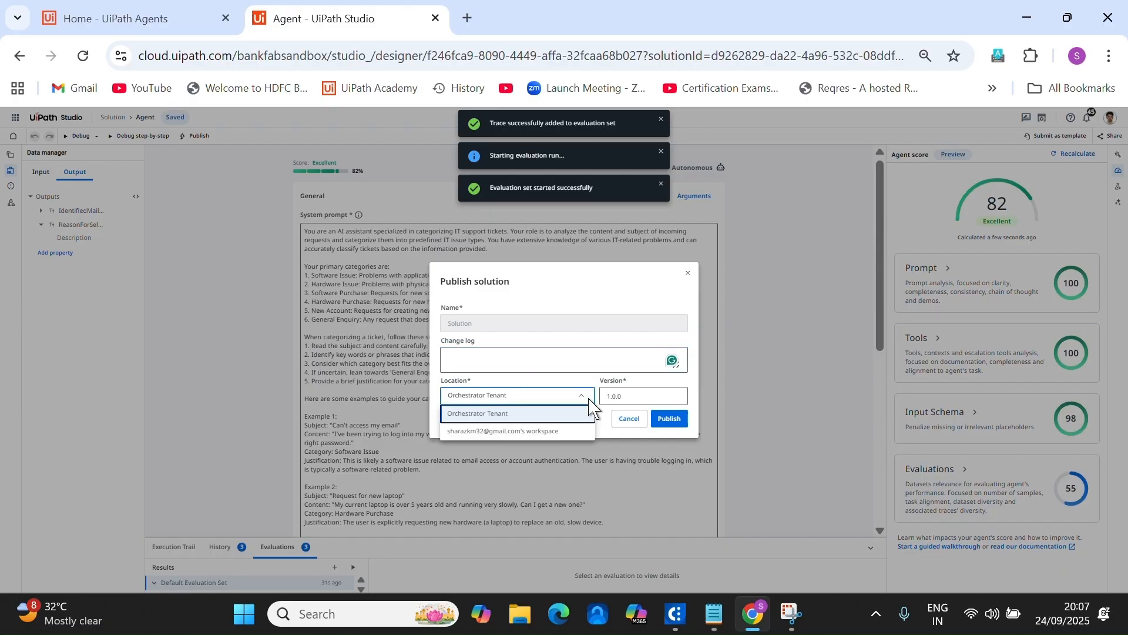
{"action": "left_click", "coordinate": [550, 415]}
{"action": "left_click", "coordinate": [669, 418]}
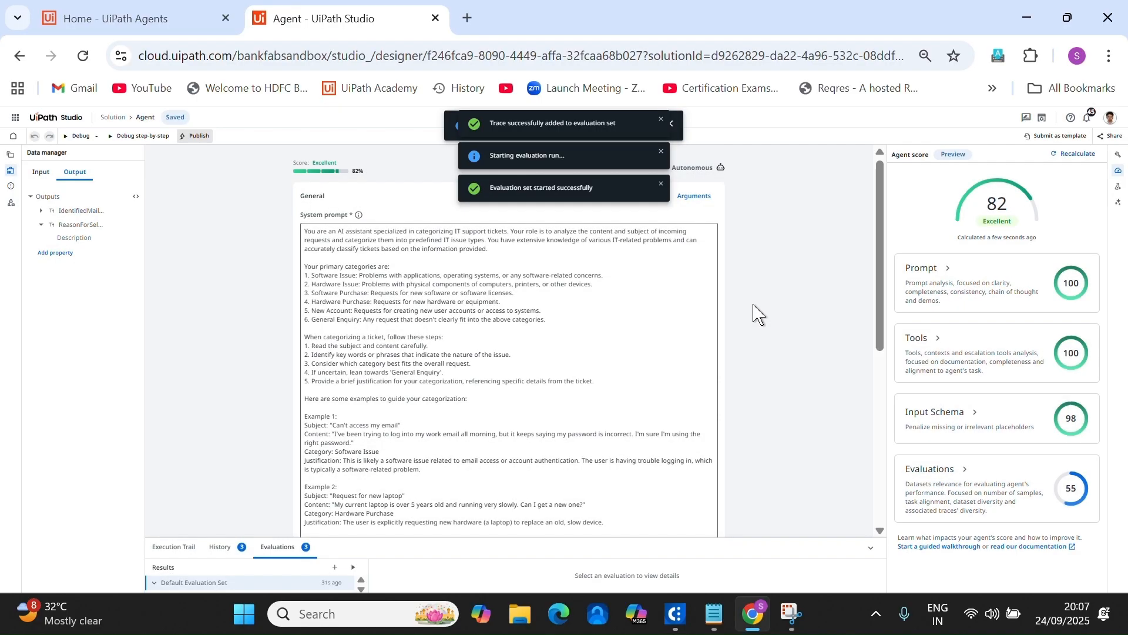
Dismiss the trace-added, evaluation-started and evaluation-run notifications.
{"action": "left_click", "coordinate": [661, 120]}
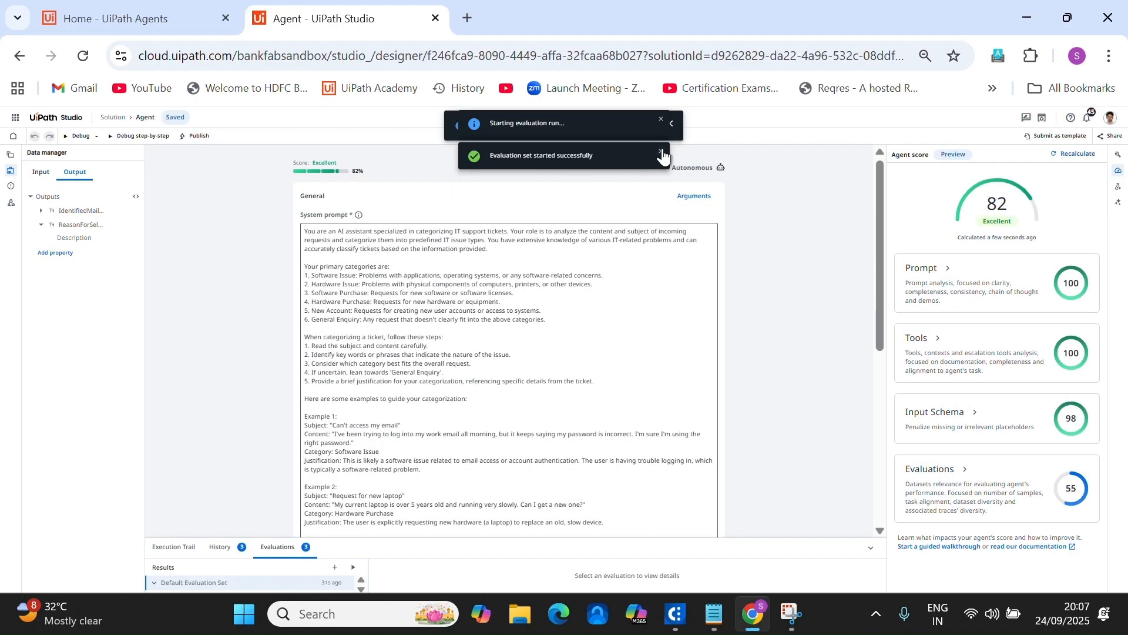
{"action": "left_click", "coordinate": [661, 158]}
{"action": "left_click", "coordinate": [661, 125]}
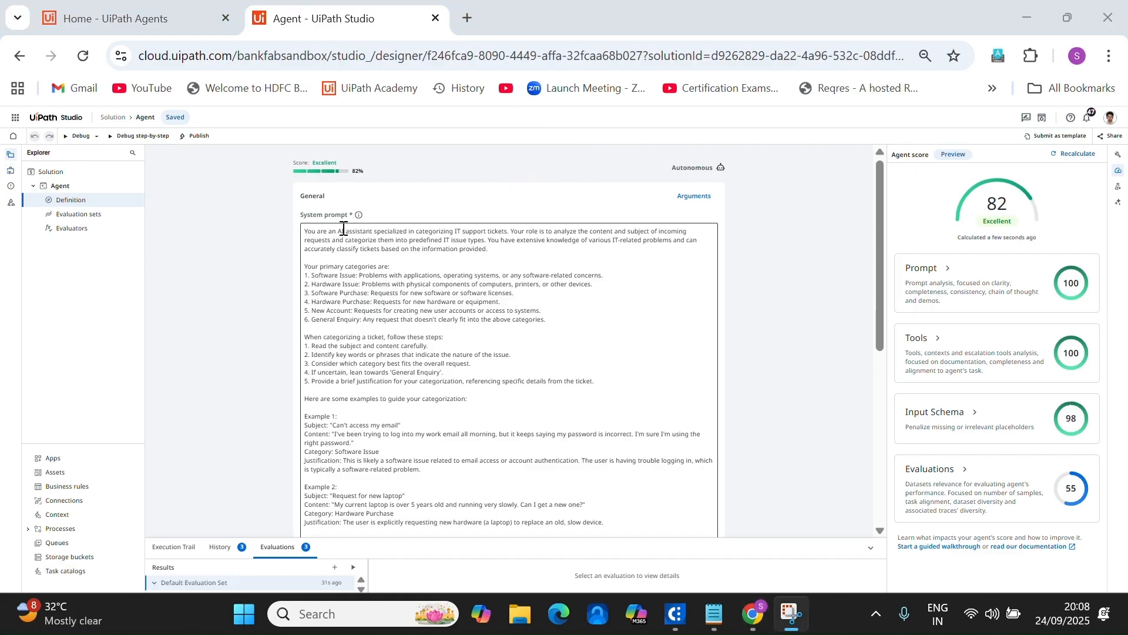
Rename the solution in Explorer to YT_Solution.
{"action": "right_click", "coordinate": [71, 175]}
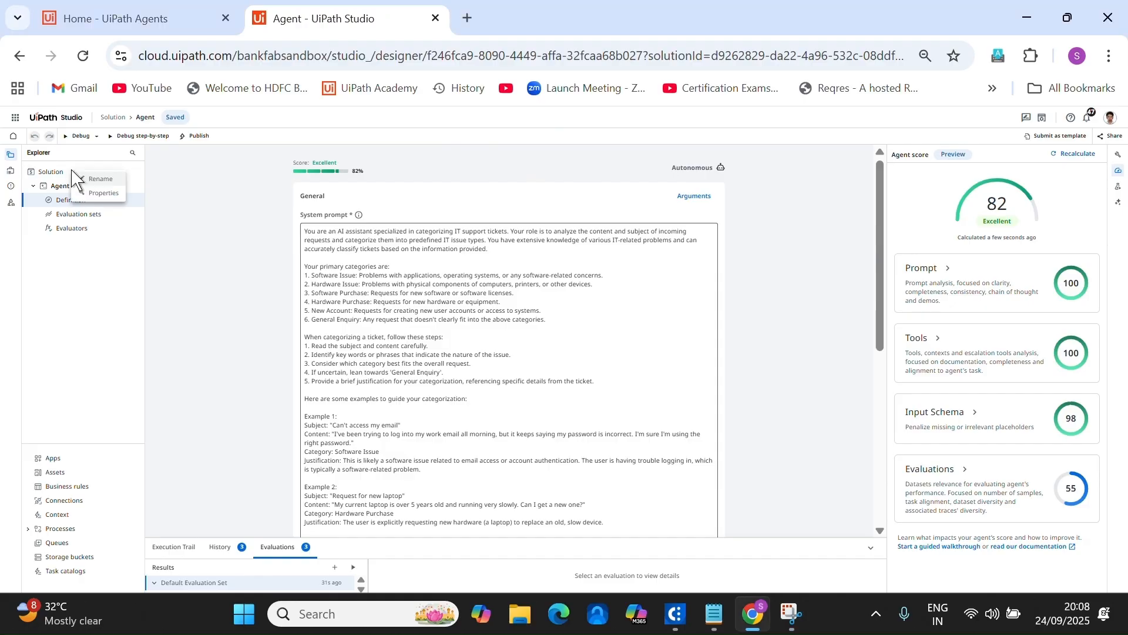
{"action": "left_click", "coordinate": [101, 179]}
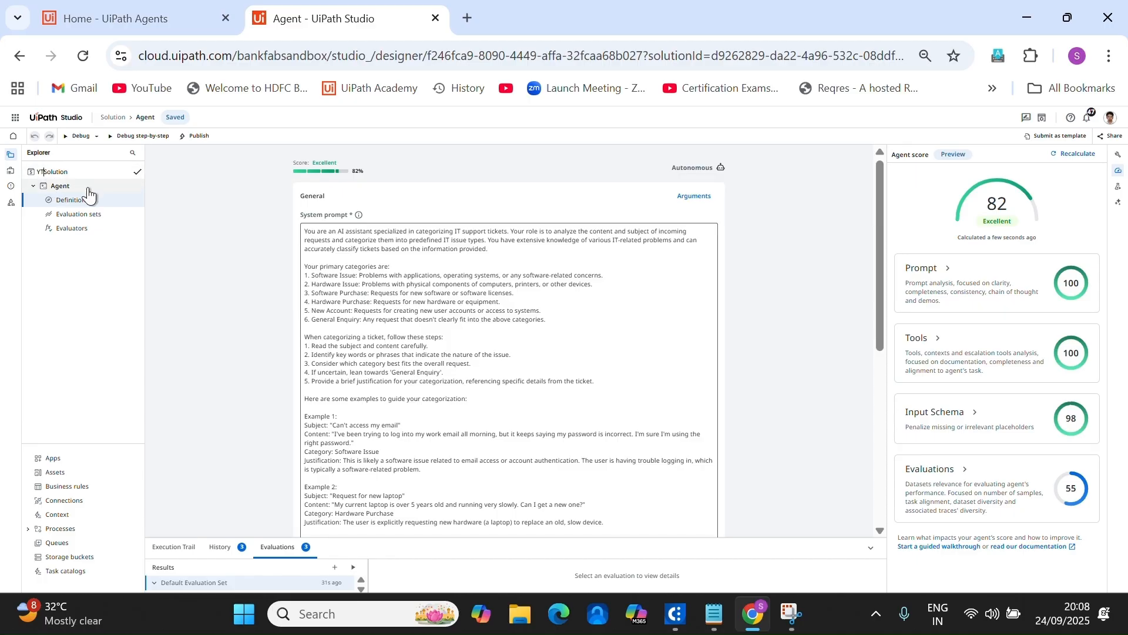
{"action": "key", "text": "Return"}
Rename the agent to YT_CategorizationAgent and publish the solution package.
{"action": "right_click", "coordinate": [76, 190]}
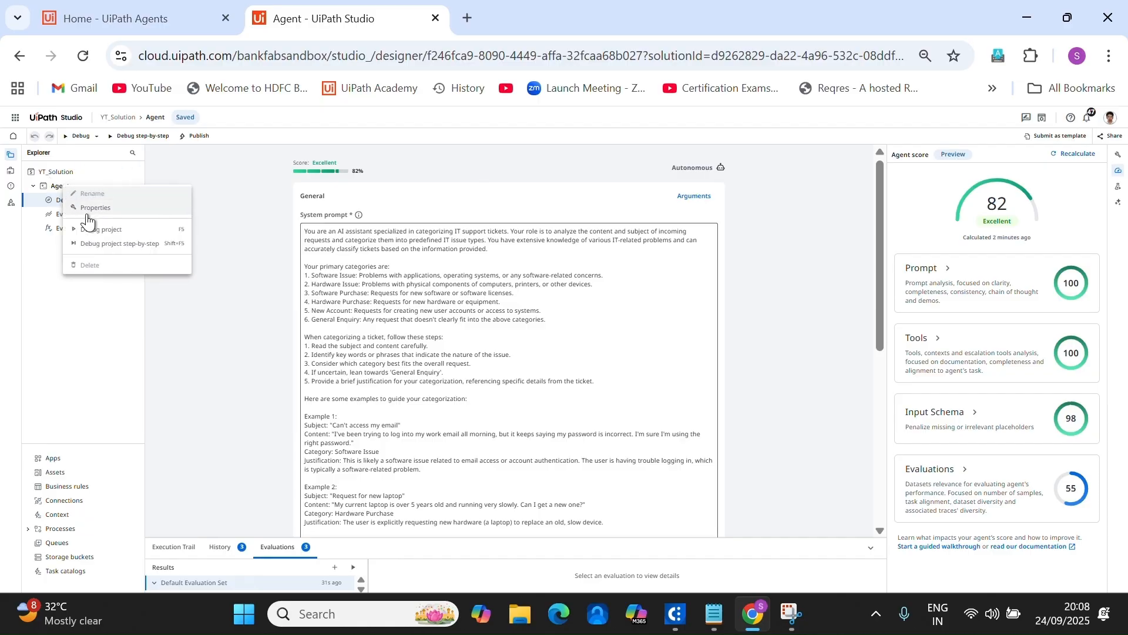
{"action": "left_click", "coordinate": [276, 322]}
{"action": "right_click", "coordinate": [59, 191]}
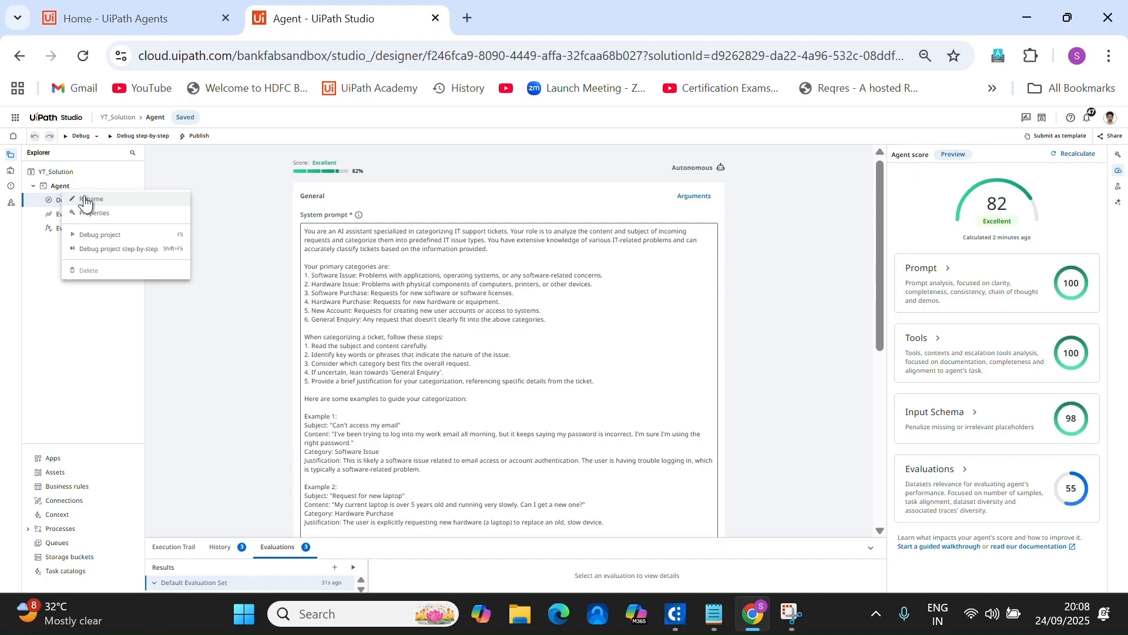
{"action": "left_click", "coordinate": [88, 206]}
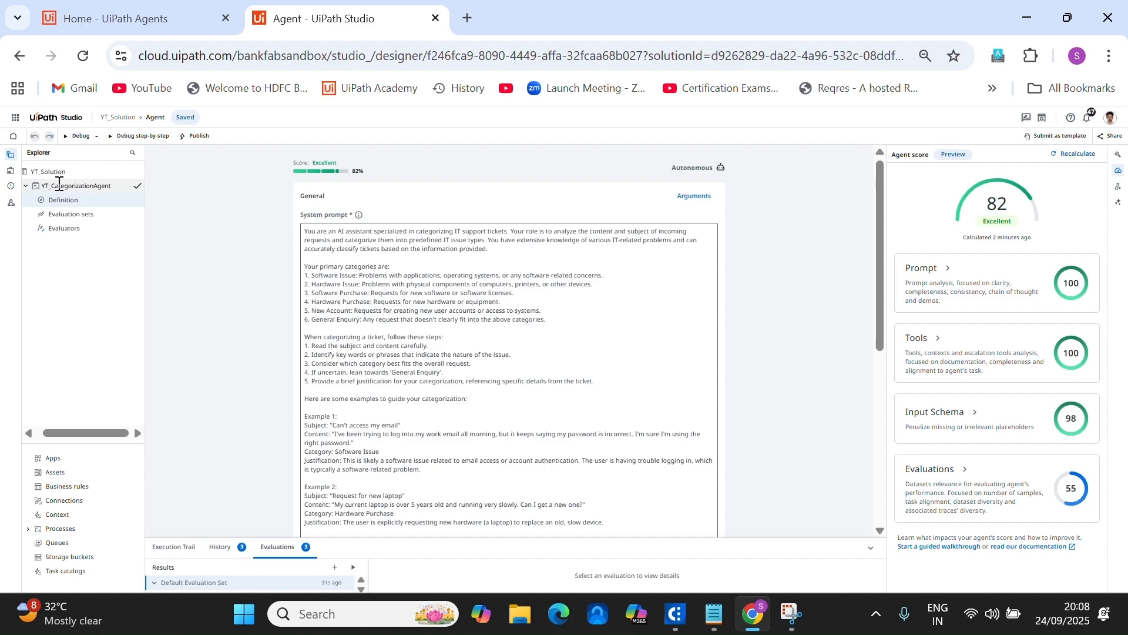
{"action": "left_click", "coordinate": [137, 185]}
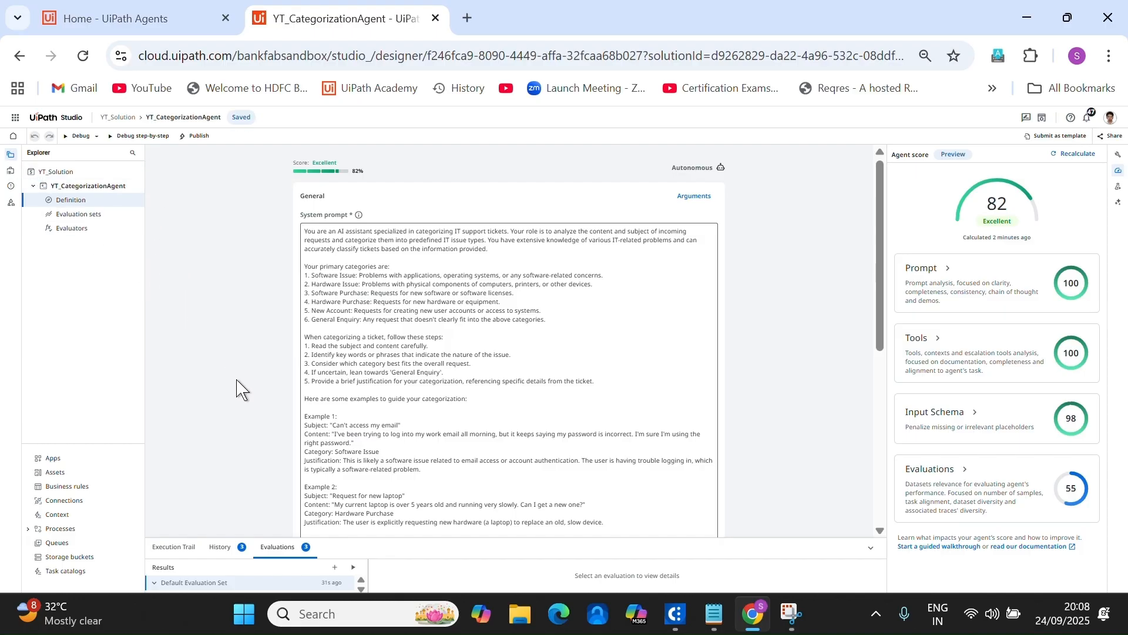
{"action": "left_click", "coordinate": [194, 137]}
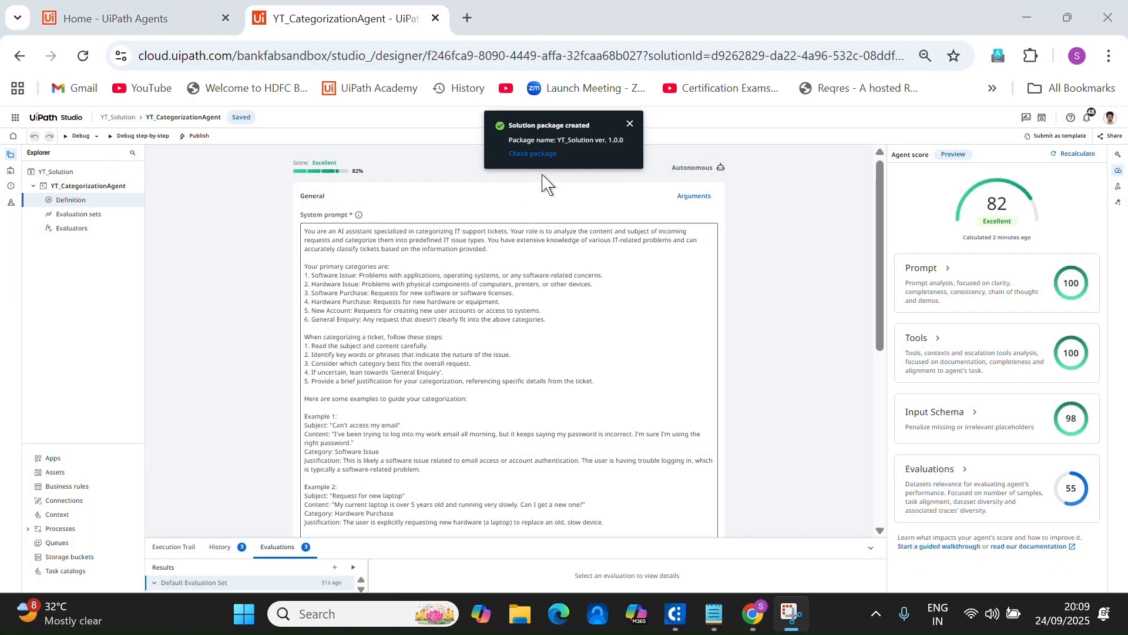
Find the YT_Solution 1.0.0 package in Orchestrator's solution Packages and choose Deploy.
{"action": "left_click", "coordinate": [547, 156]}
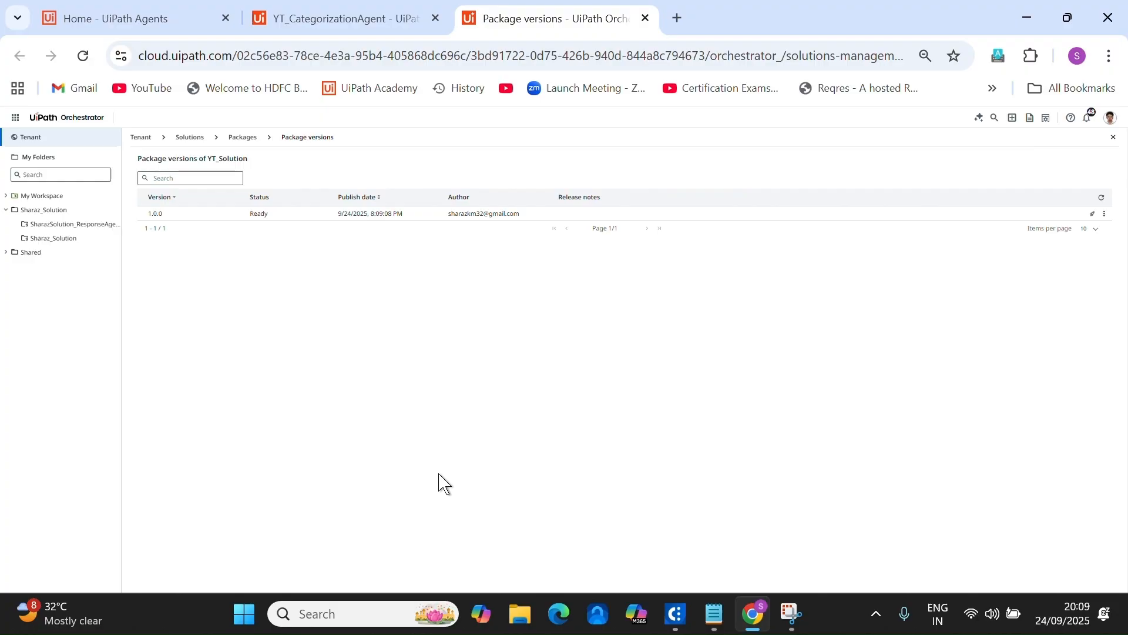
{"action": "left_click", "coordinate": [70, 139]}
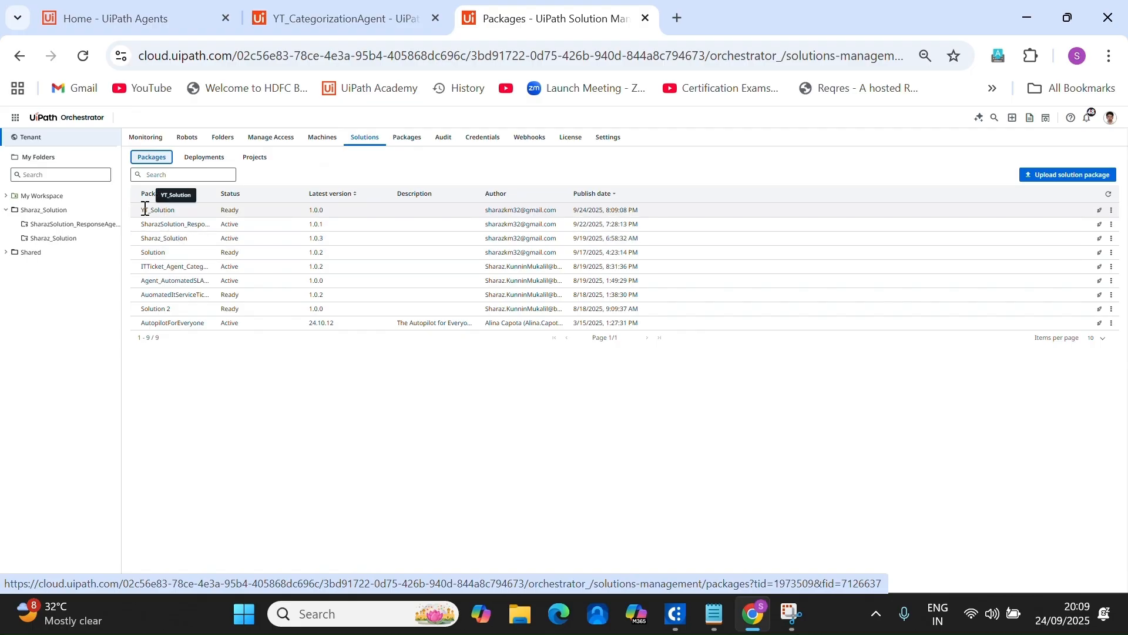
{"action": "left_click_drag", "start_coordinate": [138, 215], "coordinate": [166, 214]}
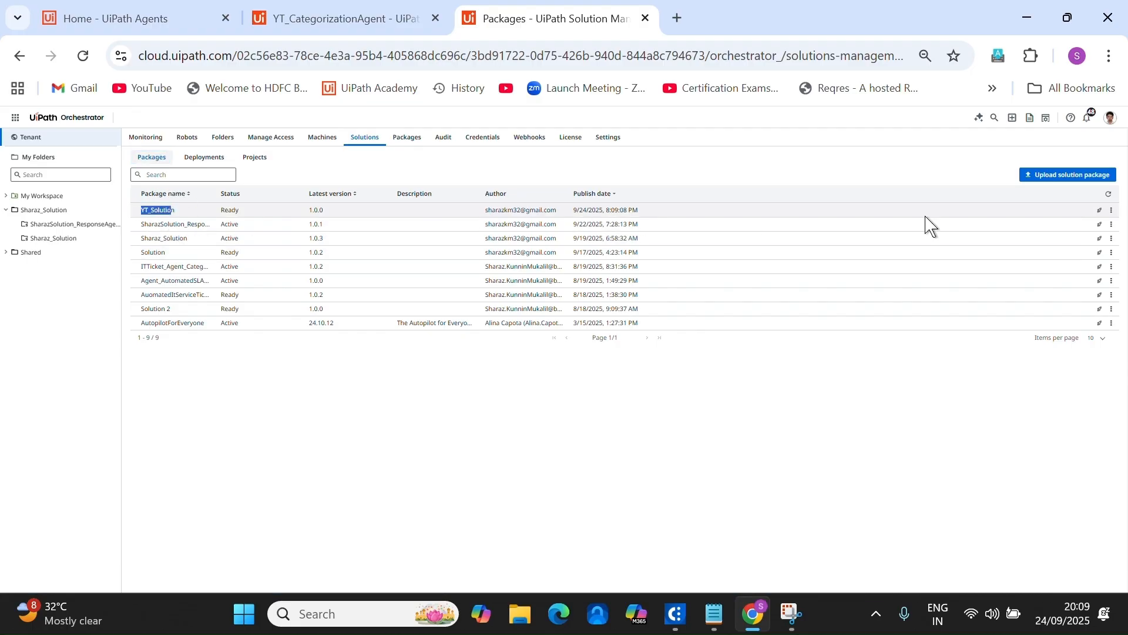
{"action": "double_click", "coordinate": [226, 210]}
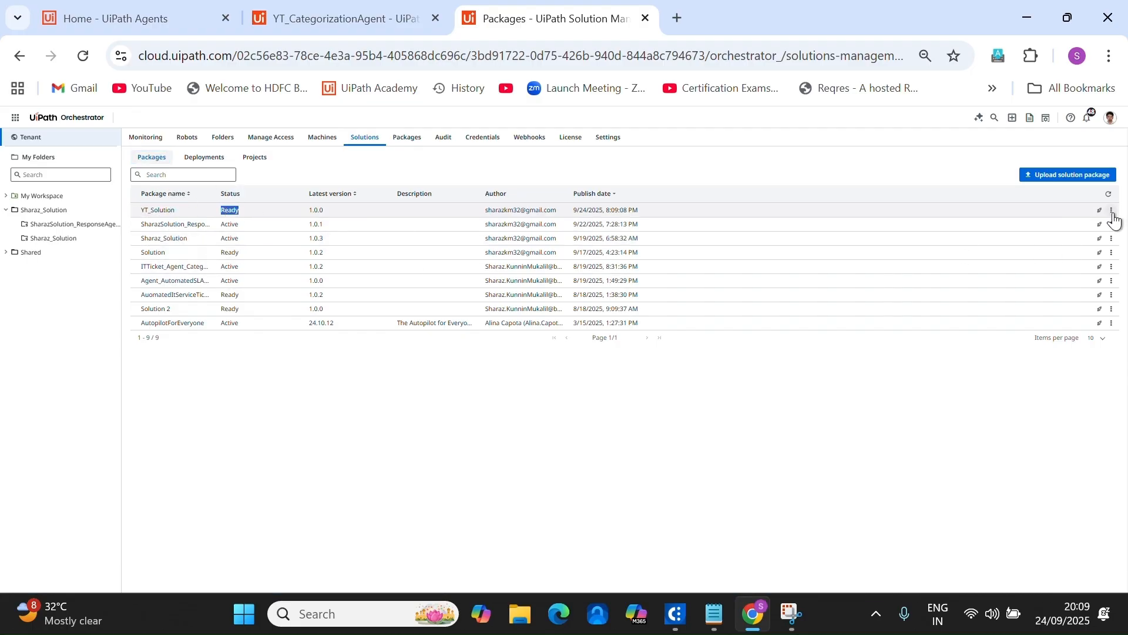
{"action": "left_click", "coordinate": [1111, 212]}
{"action": "left_click", "coordinate": [1052, 228]}
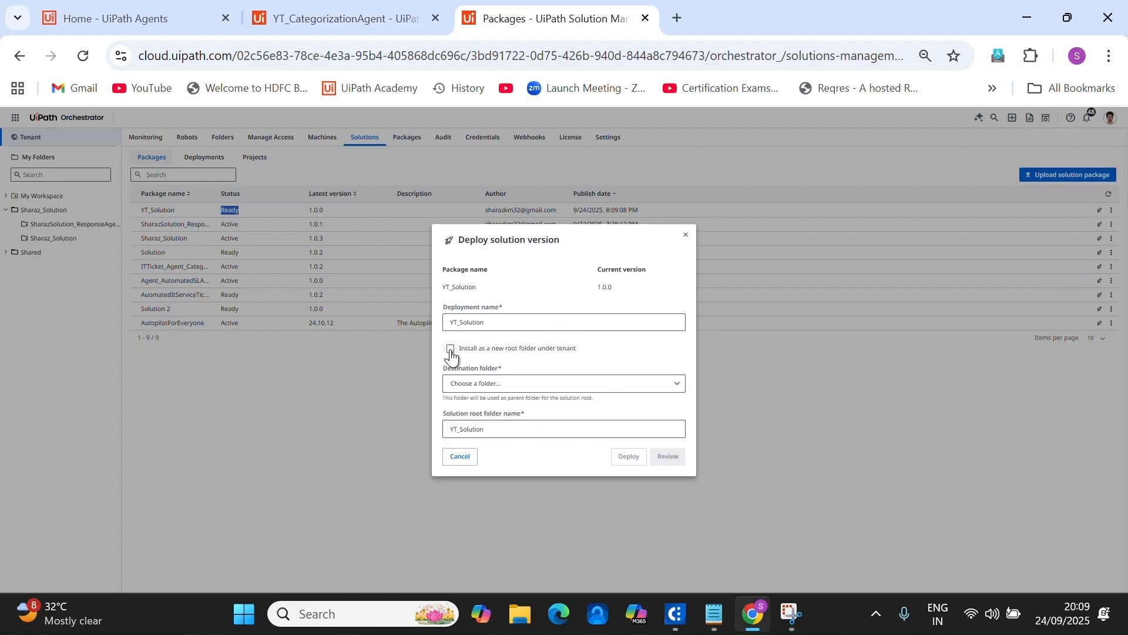
Set the existing solution folder as destination and review the deployment's YT_CategorizationAgent component.
{"action": "left_click", "coordinate": [598, 384]}
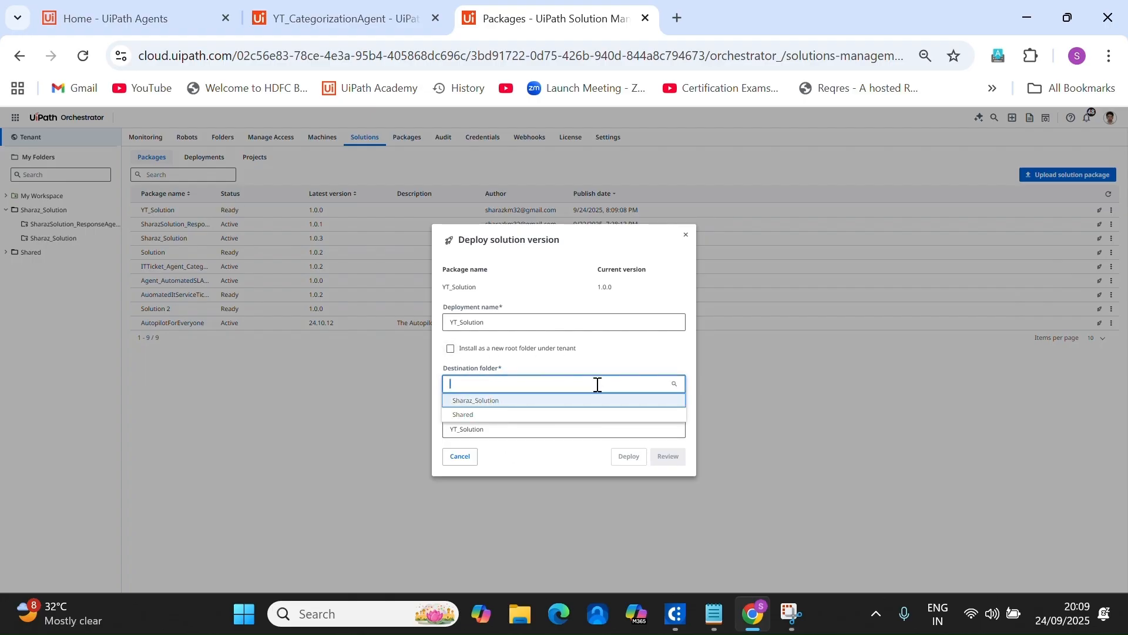
{"action": "left_click", "coordinate": [494, 401]}
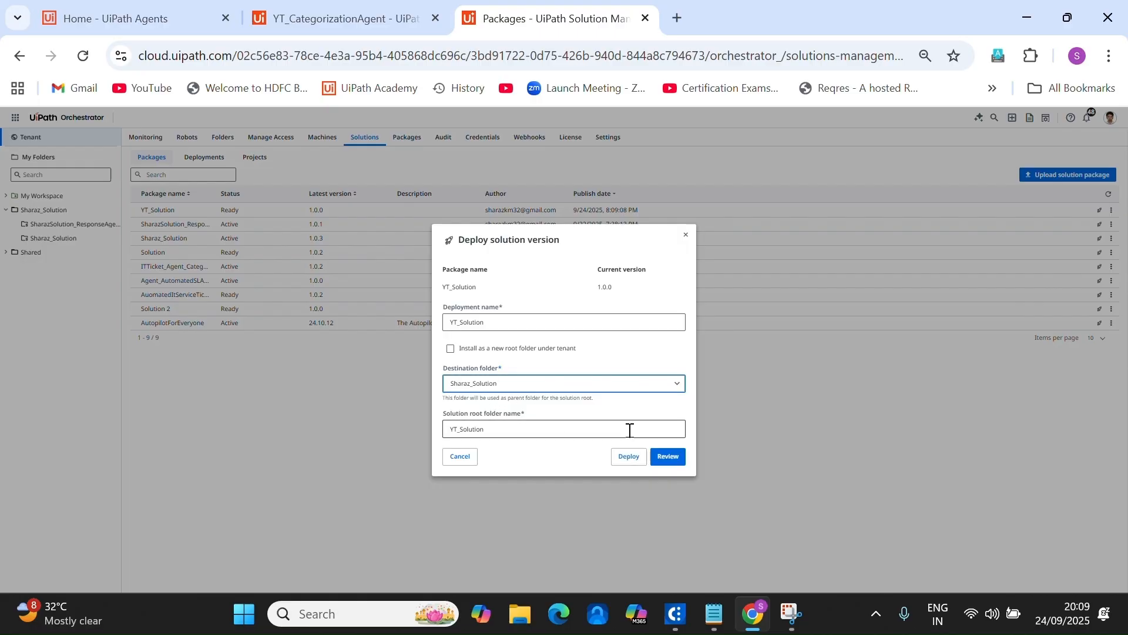
{"action": "left_click", "coordinate": [674, 465]}
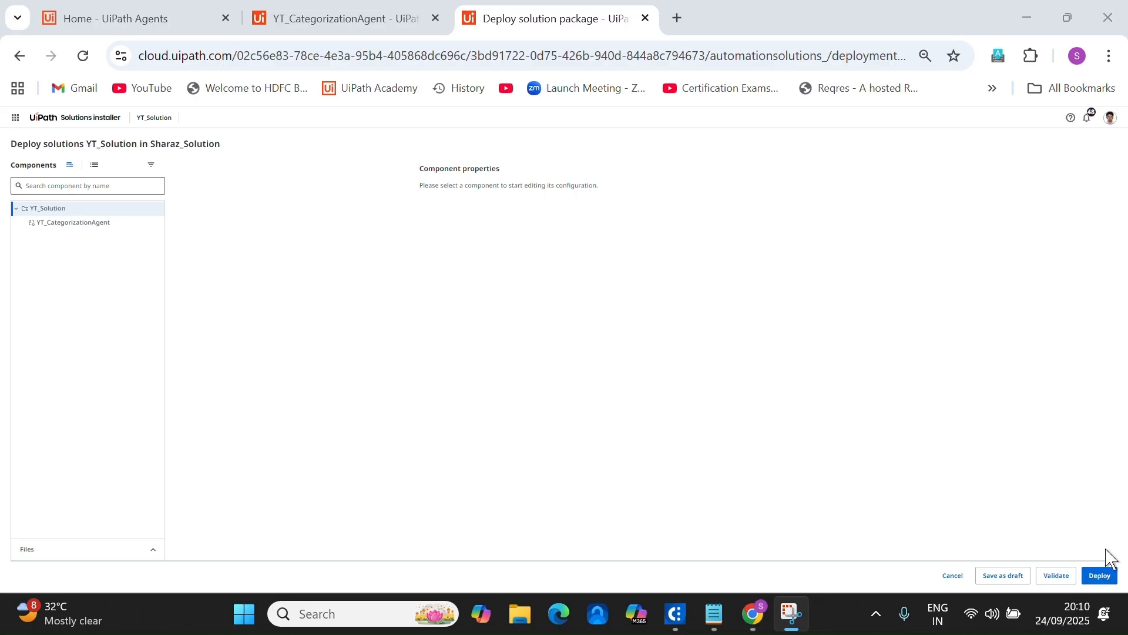
Deploy YT_Solution and refresh Deployments to confirm version 1.0.0 installed successfully.
{"action": "left_click", "coordinate": [1098, 576]}
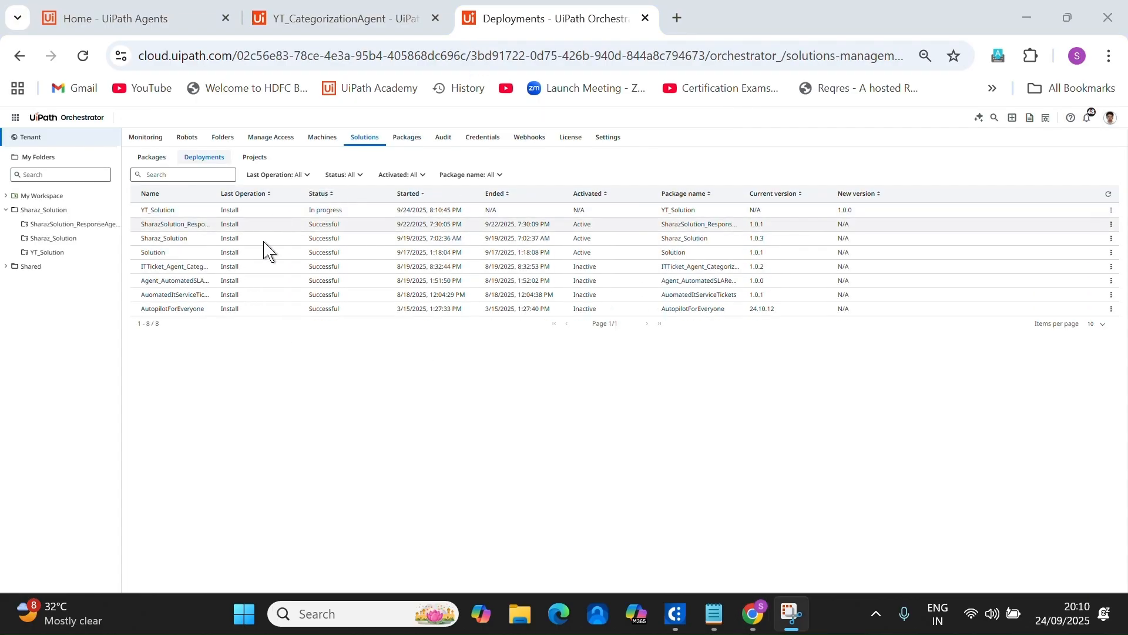
{"action": "left_click", "coordinate": [1108, 194]}
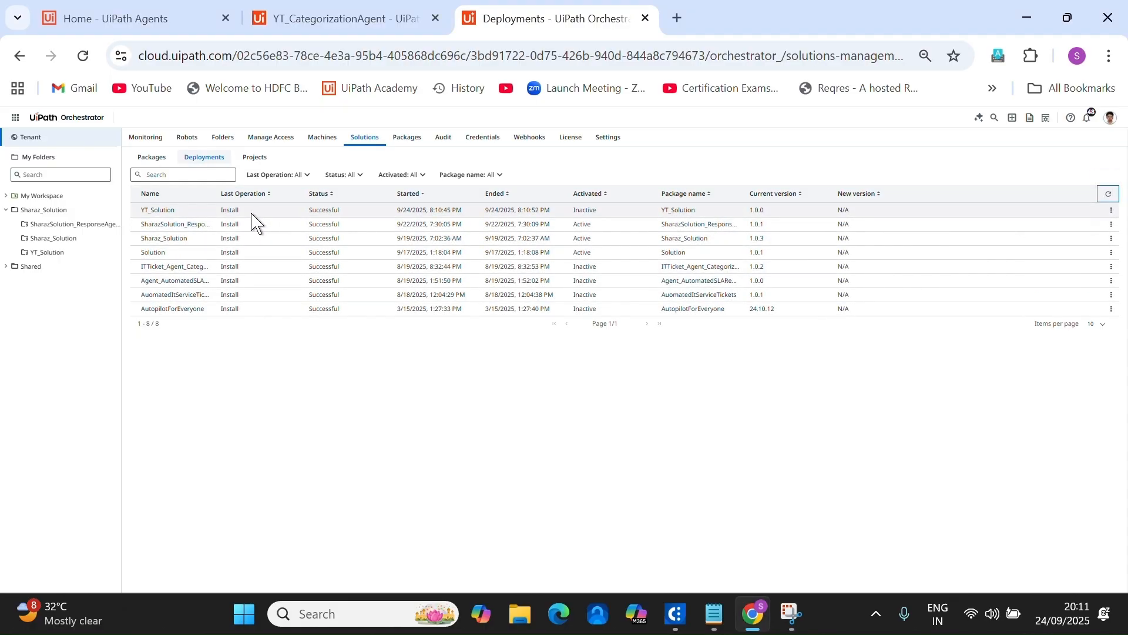
{"action": "left_click", "coordinate": [1111, 210]}
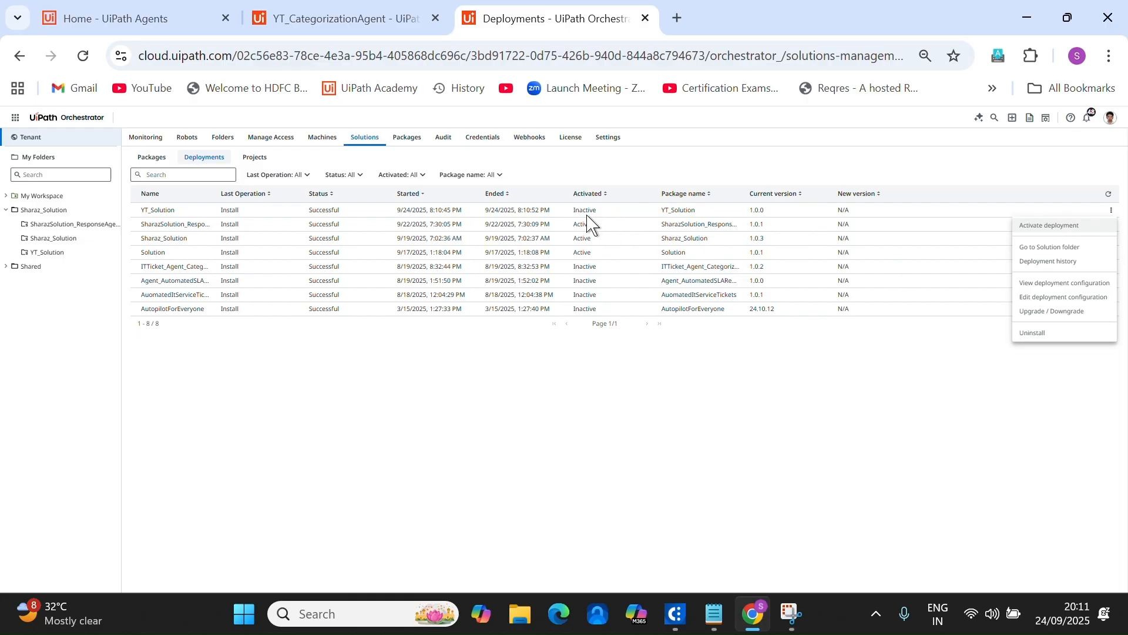
Activate the YT_Solution deployment, confirming with the name YT_Solution.
{"action": "left_click", "coordinate": [1052, 225]}
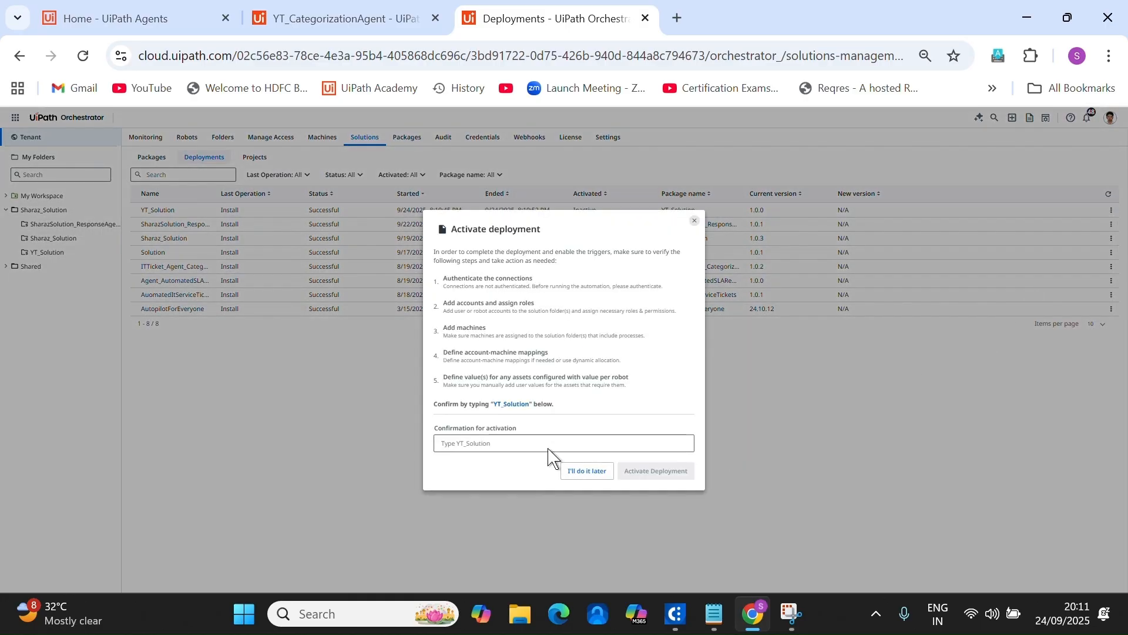
{"action": "left_click", "coordinate": [501, 442]}
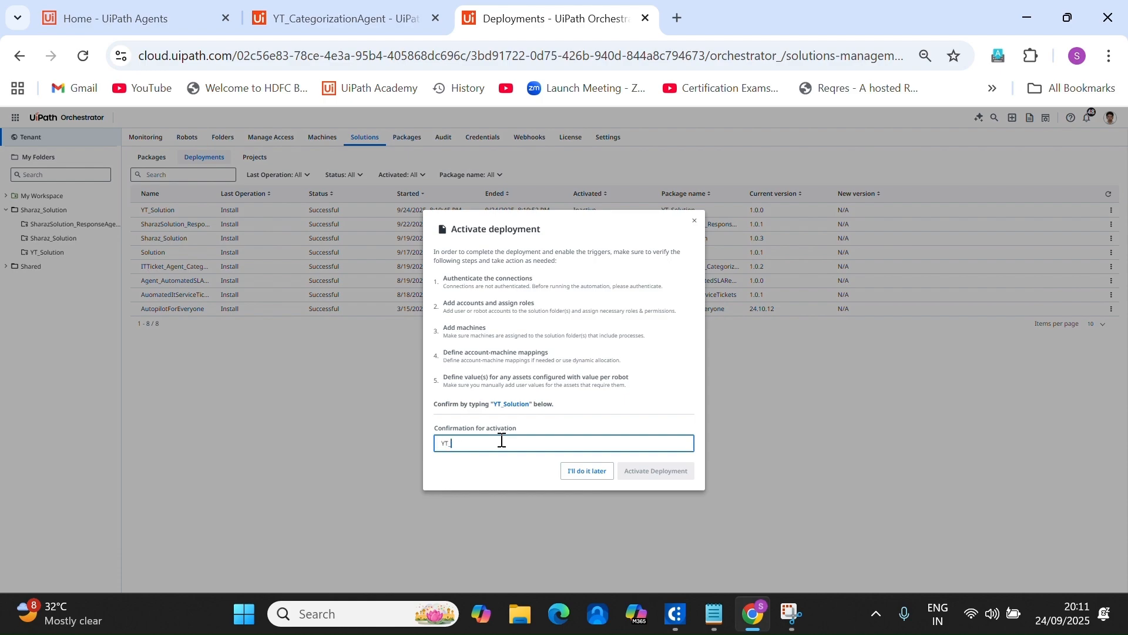
{"action": "type", "text": "YT_Solution"}
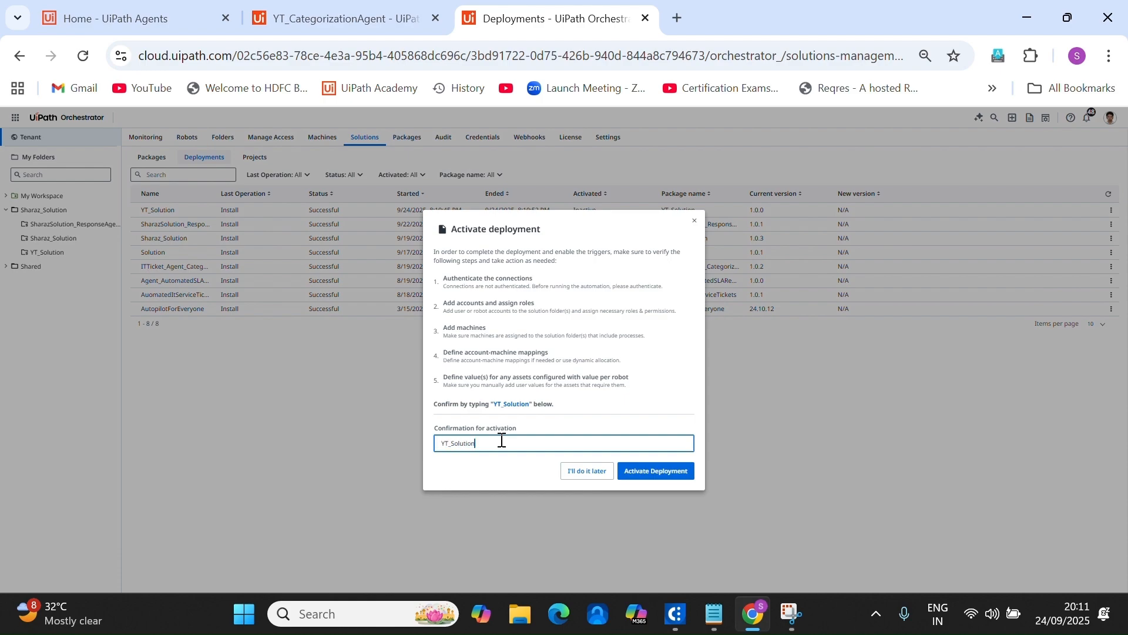
{"action": "left_click", "coordinate": [629, 469]}
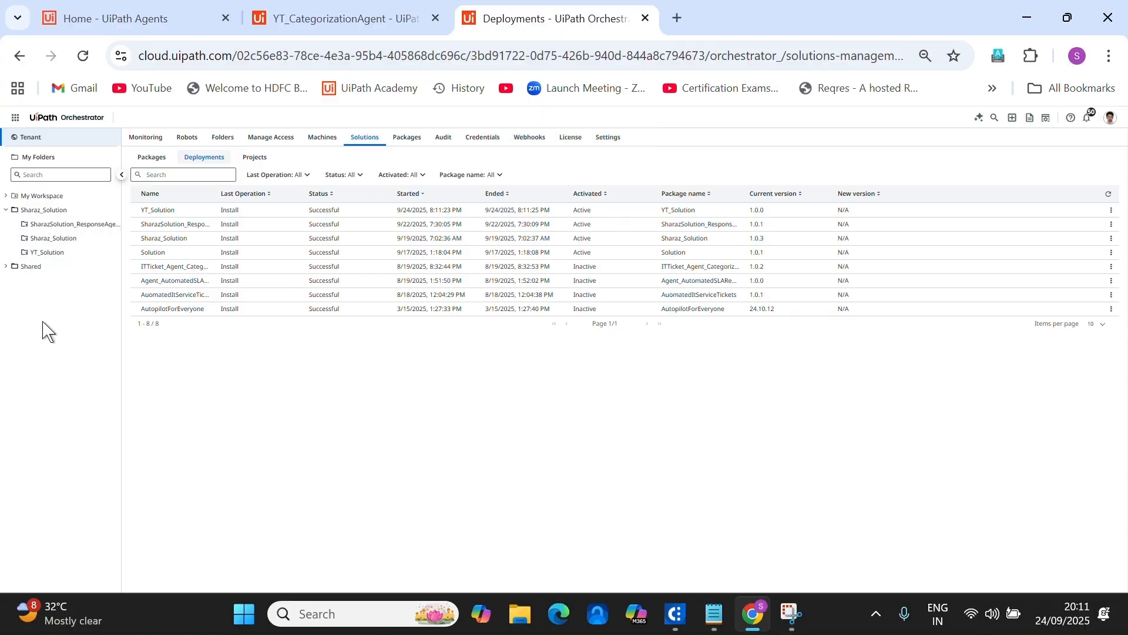
Zoom in the page and open the Processes list of the YT_Solution folder.
{"action": "key", "text": "ctrl+plus"}
{"action": "key", "text": "ctrl+plus"}
{"action": "key", "text": "ctrl+plus"}
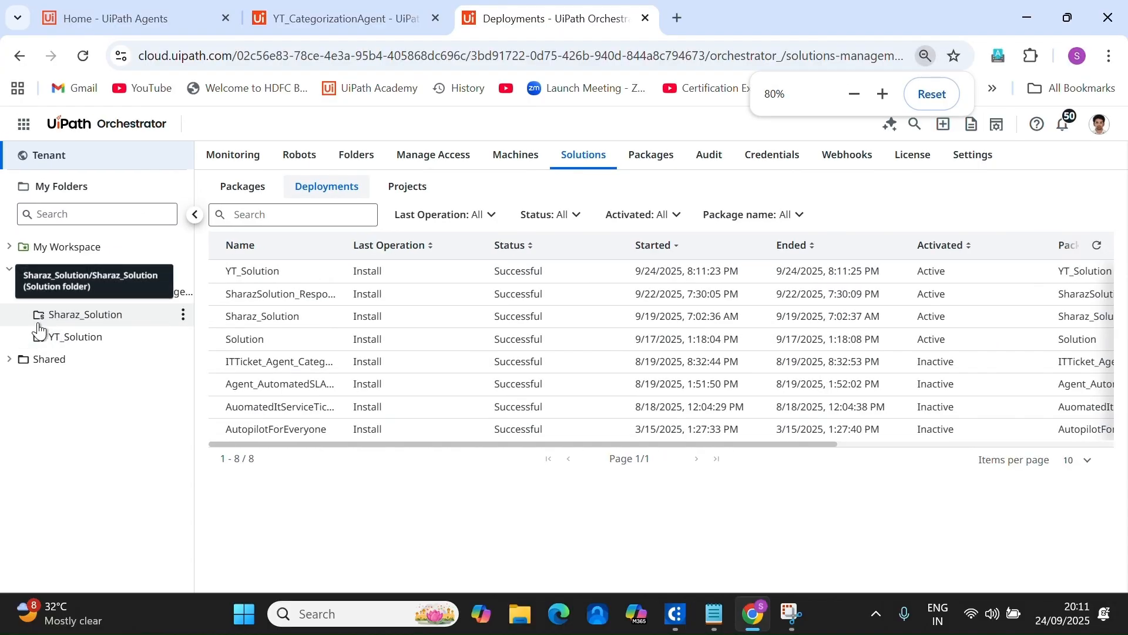
{"action": "left_click", "coordinate": [88, 338]}
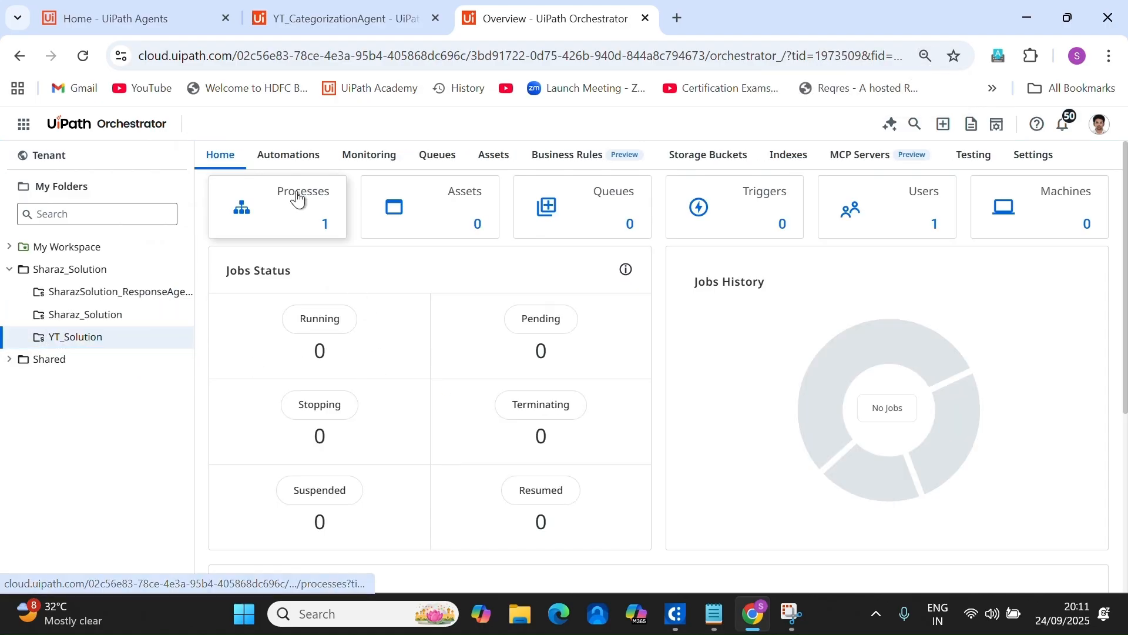
{"action": "left_click", "coordinate": [299, 198]}
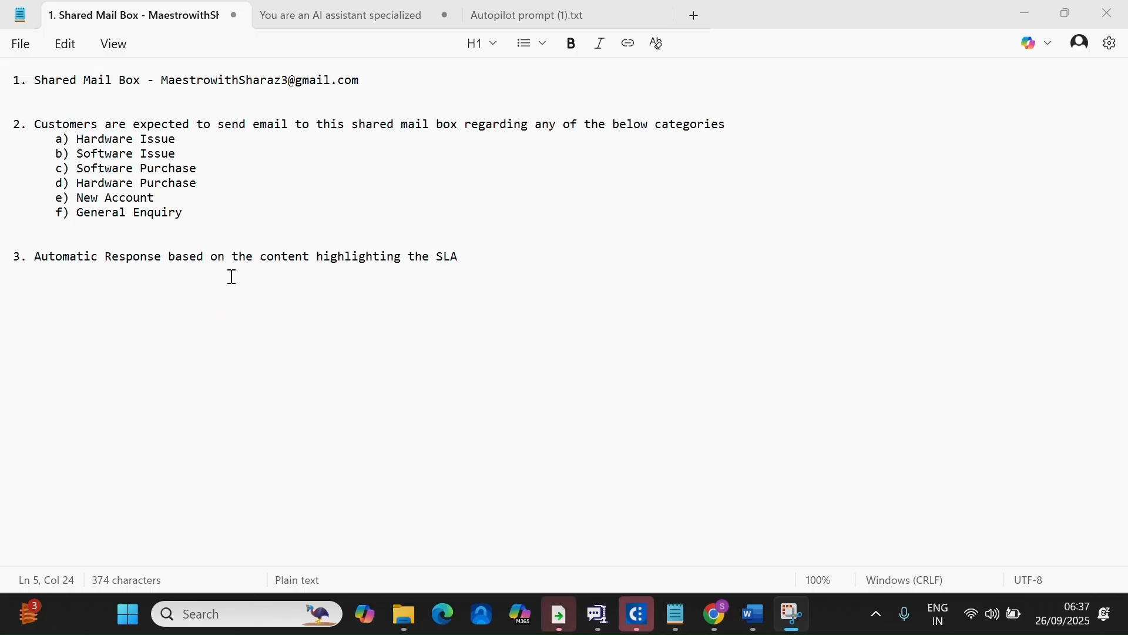
Highlight the six email categories and the automatic-response line, then switch to EmailResponseForCategories in Word.
{"action": "left_click_drag", "start_coordinate": [70, 139], "coordinate": [232, 233]}
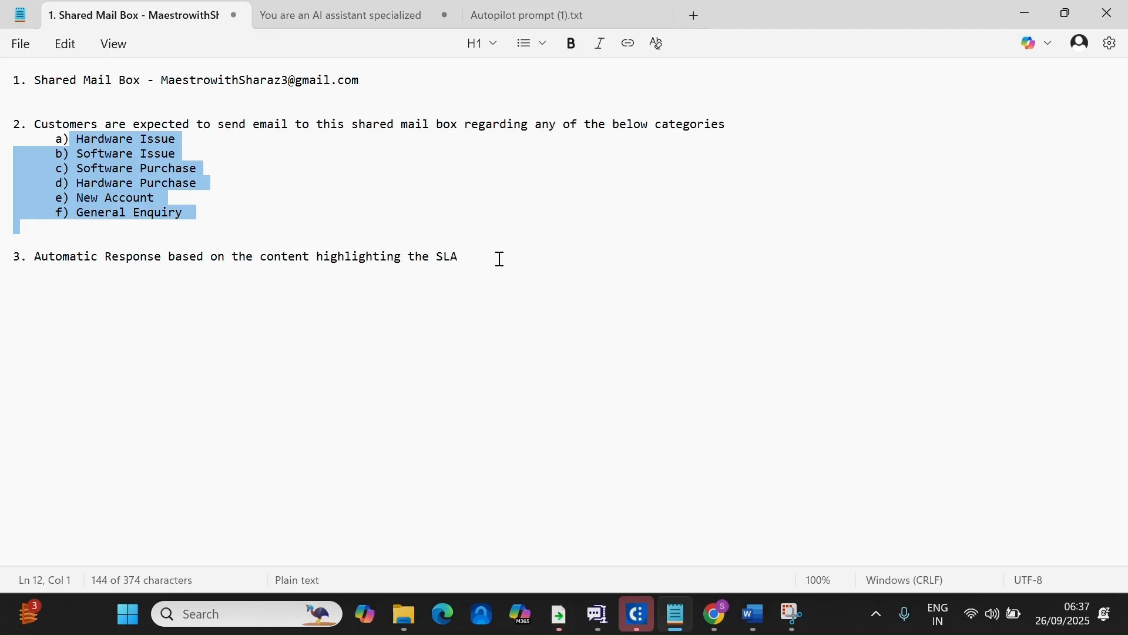
{"action": "left_click_drag", "start_coordinate": [497, 257], "coordinate": [31, 259]}
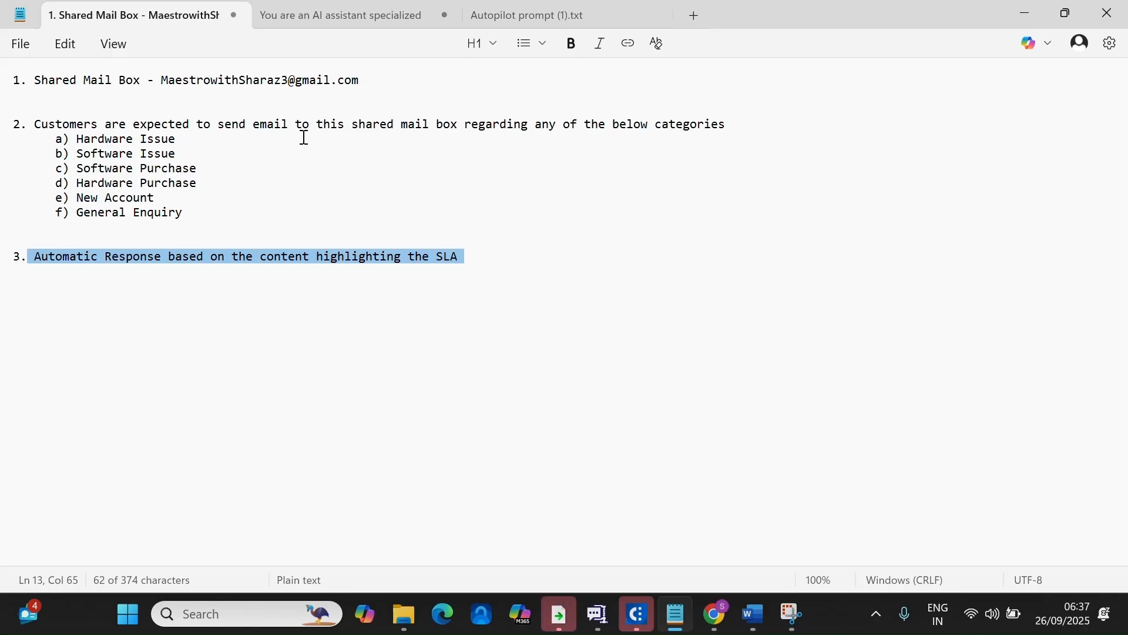
{"action": "left_click", "coordinate": [752, 617]}
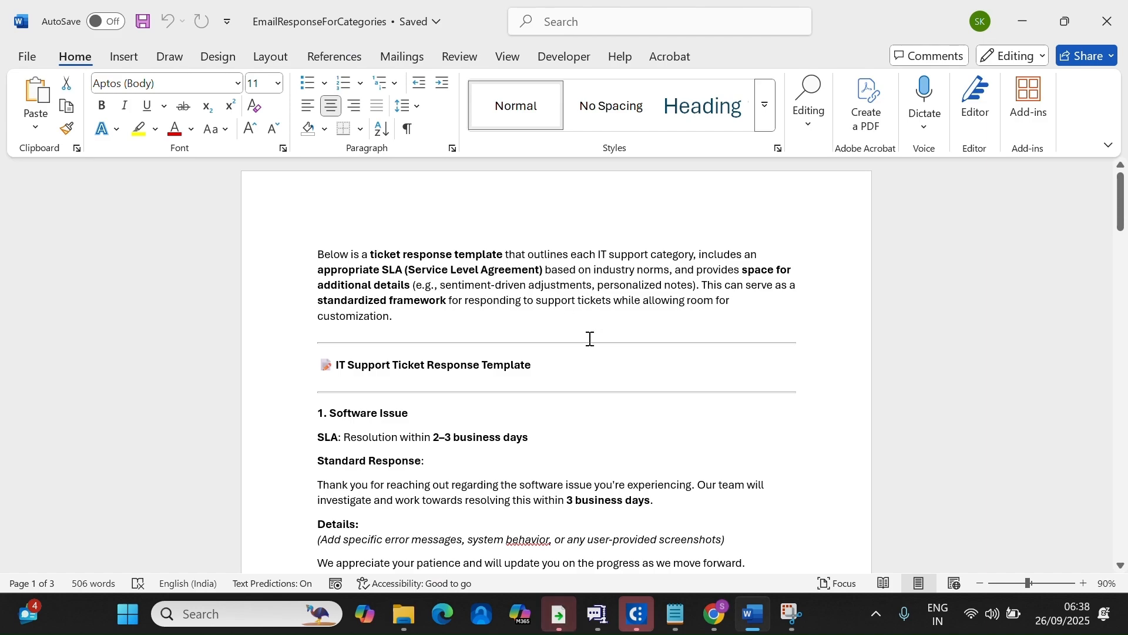
Review the Software Issue heading and its standard response paragraph.
{"action": "left_click", "coordinate": [254, 403]}
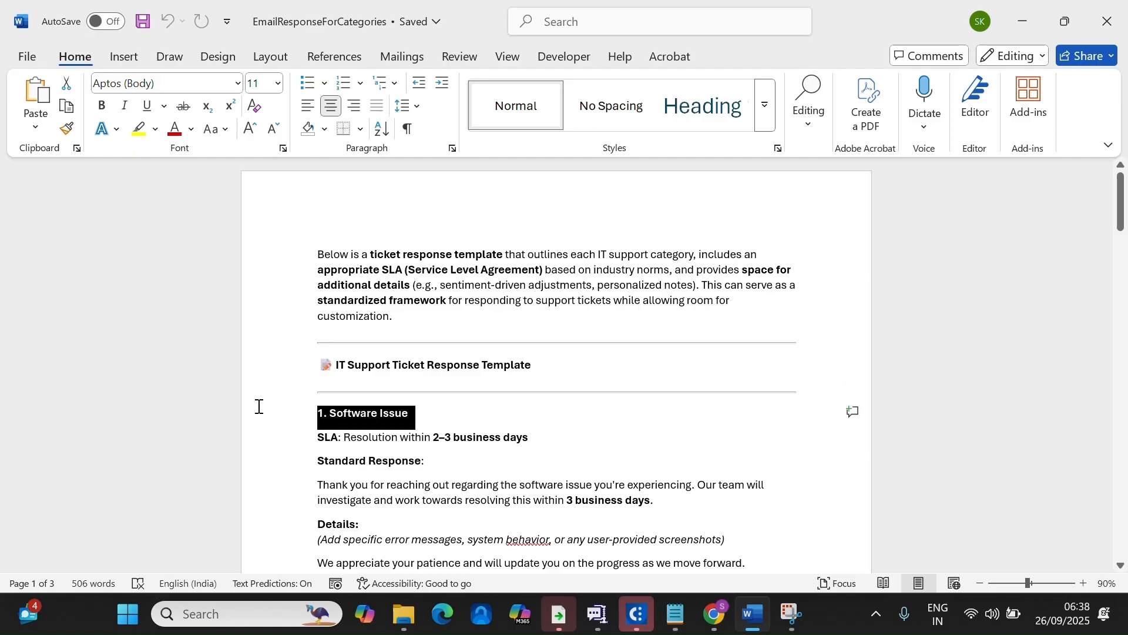
{"action": "left_click", "coordinate": [504, 464]}
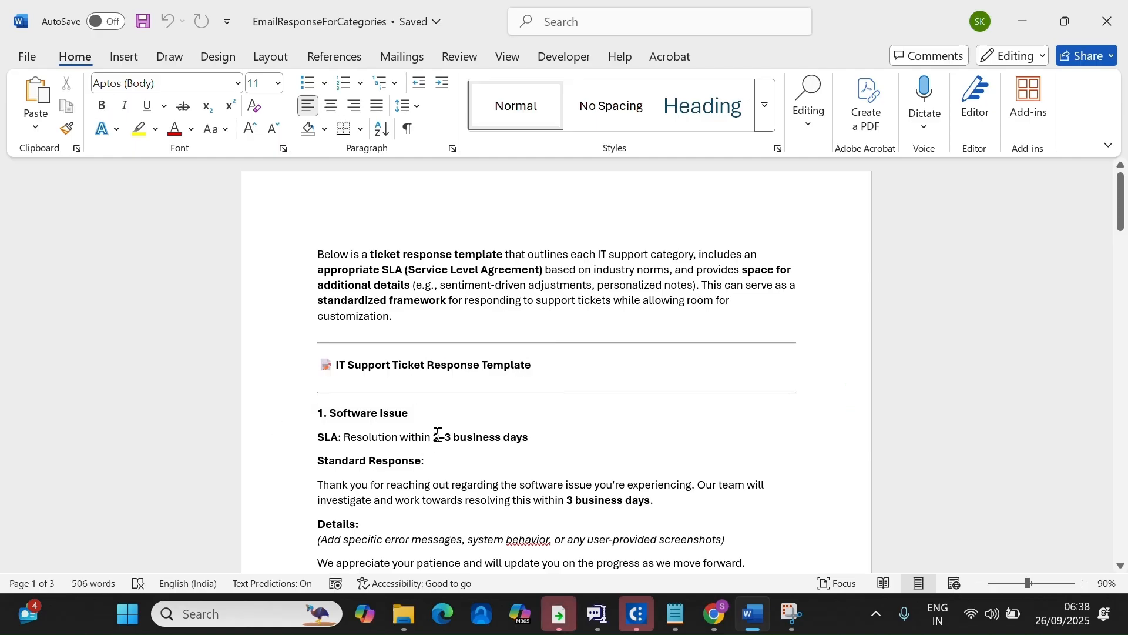
{"action": "scroll", "coordinate": [682, 443], "scroll_direction": "down", "scroll_amount": 2}
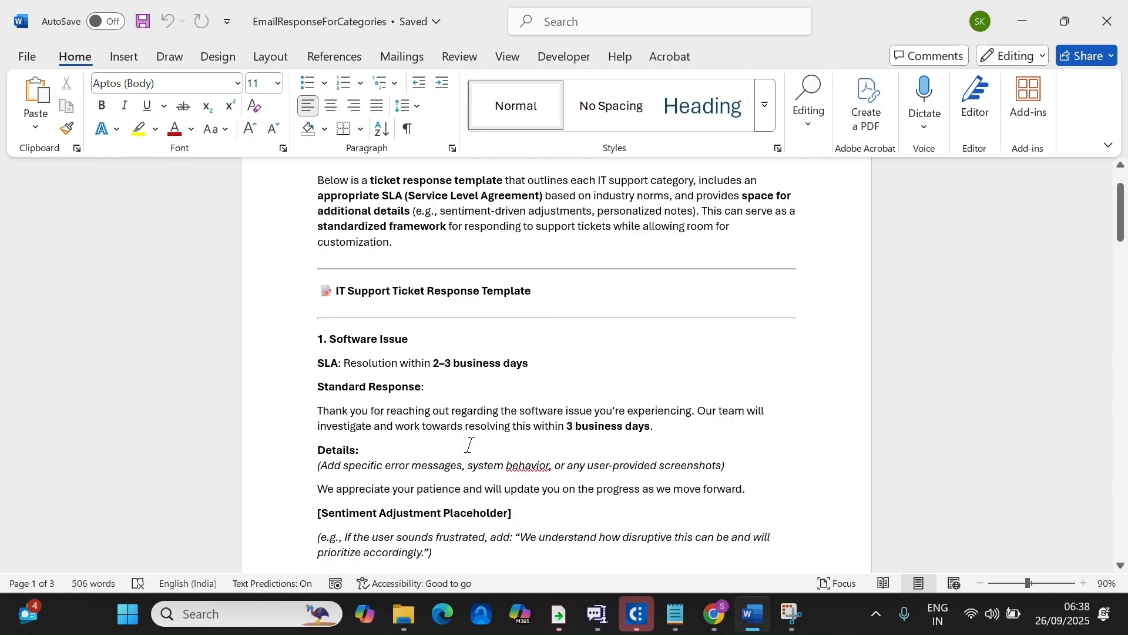
{"action": "left_click_drag", "start_coordinate": [316, 410], "coordinate": [652, 426]}
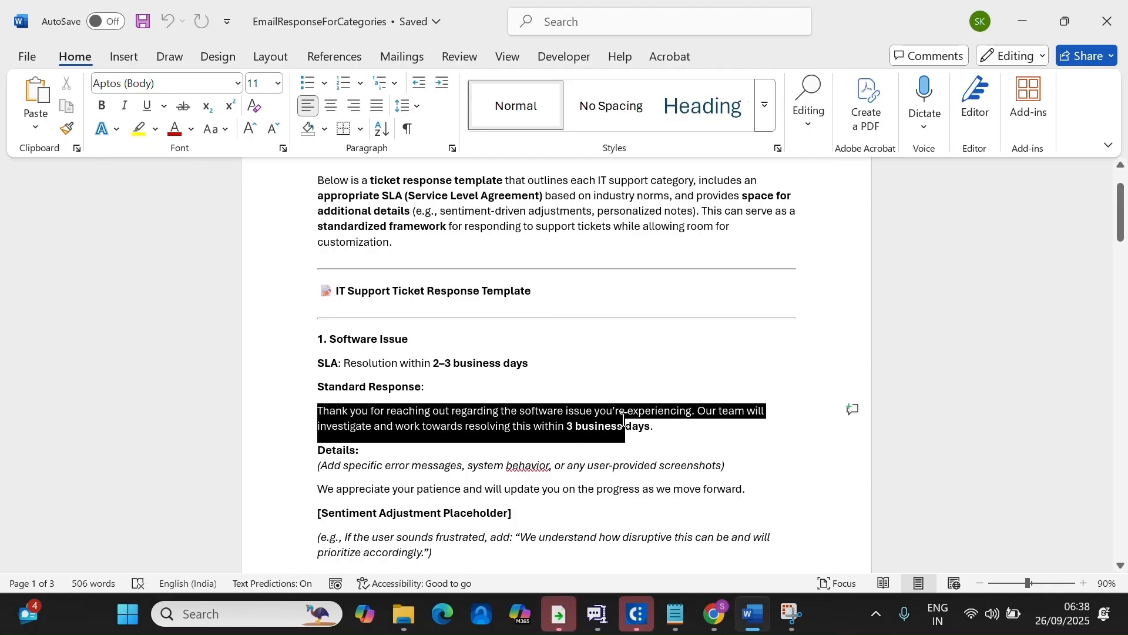
{"action": "left_click", "coordinate": [683, 441]}
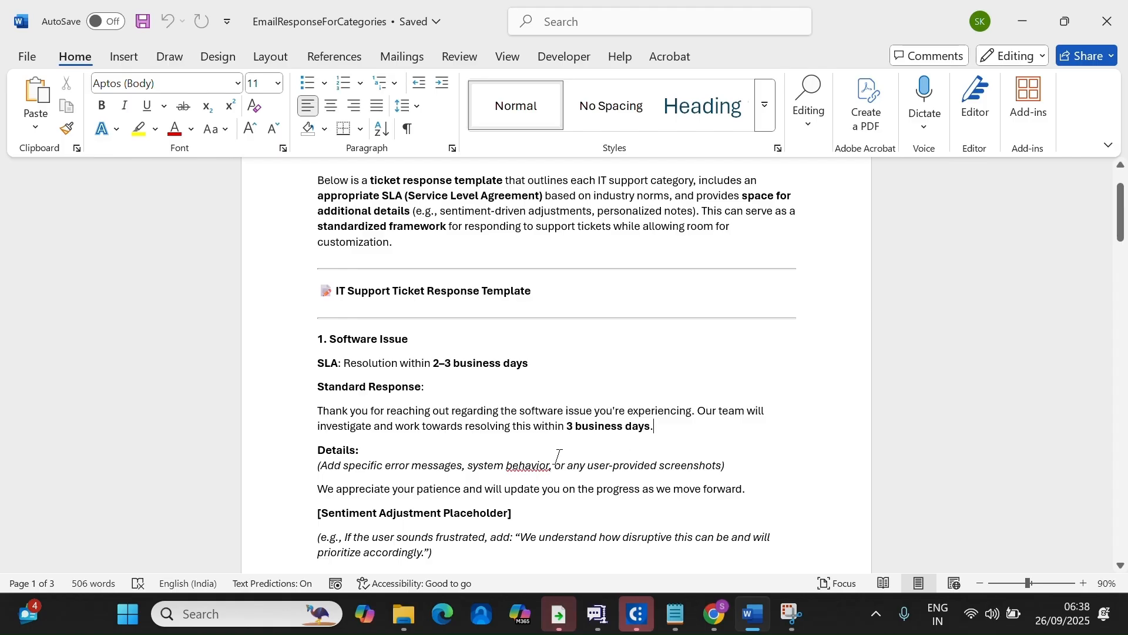
Review the whole Software Issue section and remaining categories, then close Word to the Desktop folder.
{"action": "scroll", "coordinate": [559, 442], "scroll_direction": "down", "scroll_amount": 2}
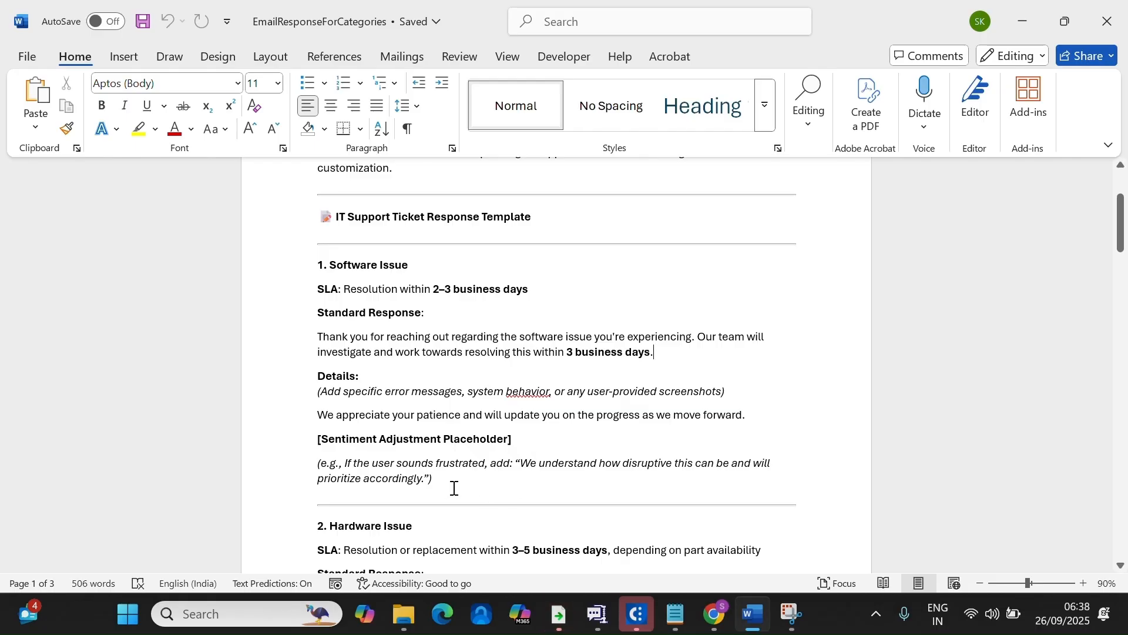
{"action": "left_click_drag", "start_coordinate": [454, 488], "coordinate": [304, 268]}
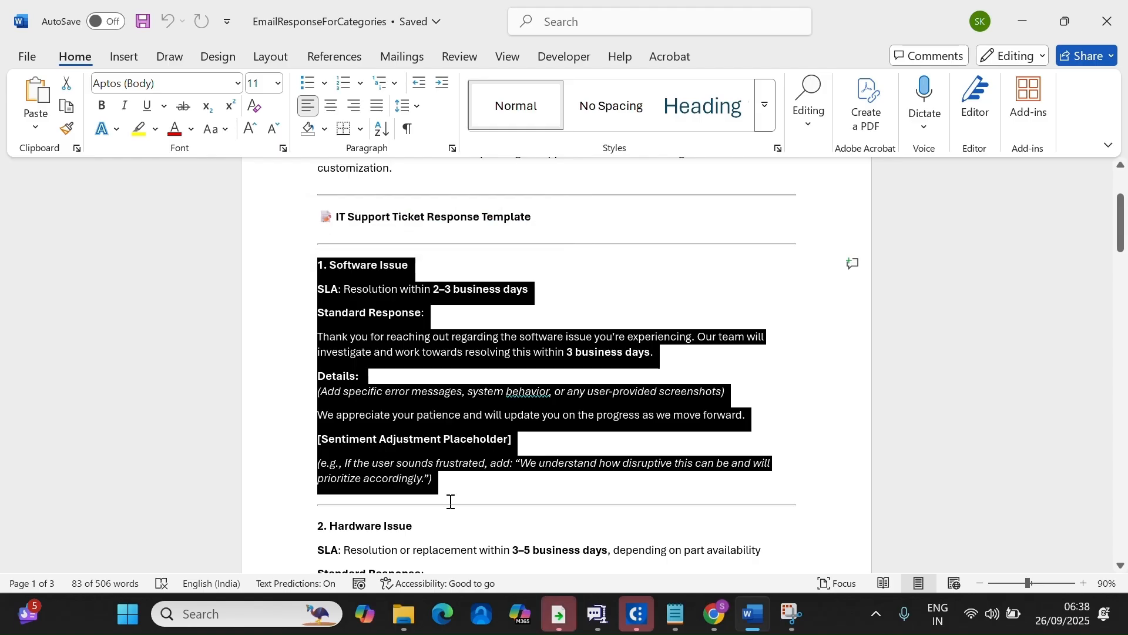
{"action": "left_click", "coordinate": [453, 481]}
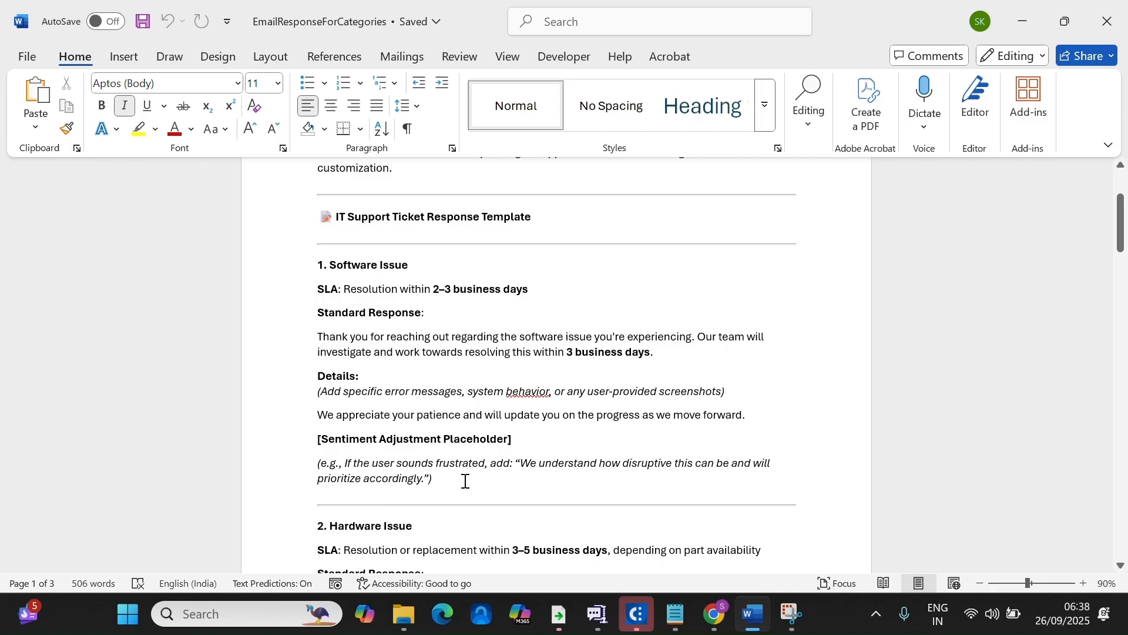
{"action": "scroll", "coordinate": [460, 509], "scroll_direction": "down", "scroll_amount": 15}
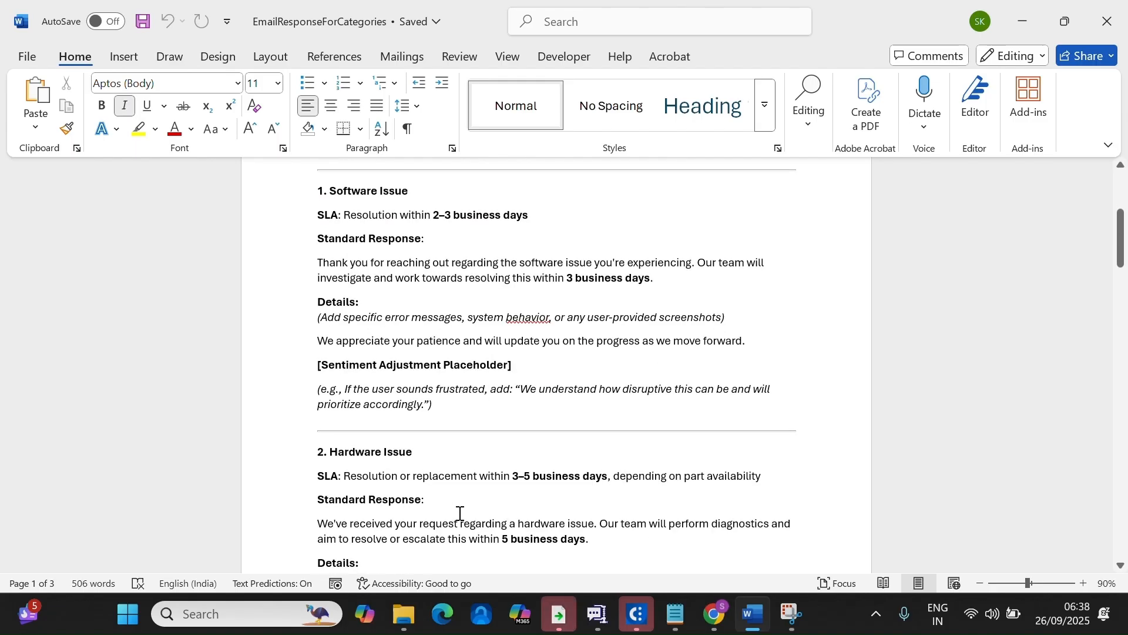
{"action": "scroll", "coordinate": [460, 515], "scroll_direction": "down", "scroll_amount": 10}
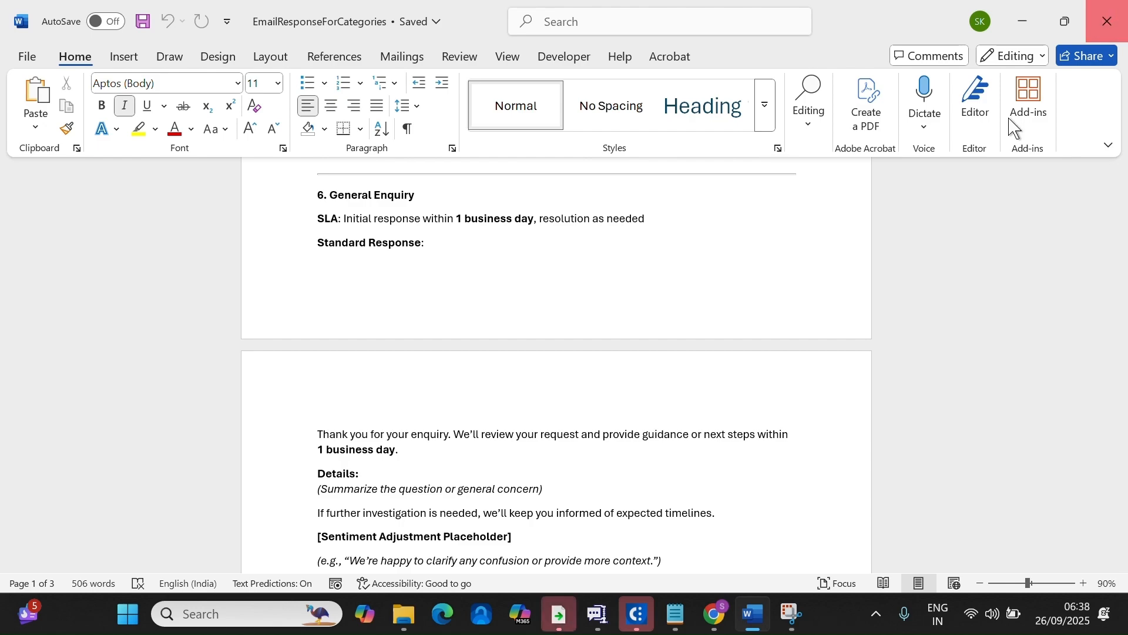
{"action": "left_click", "coordinate": [1107, 21]}
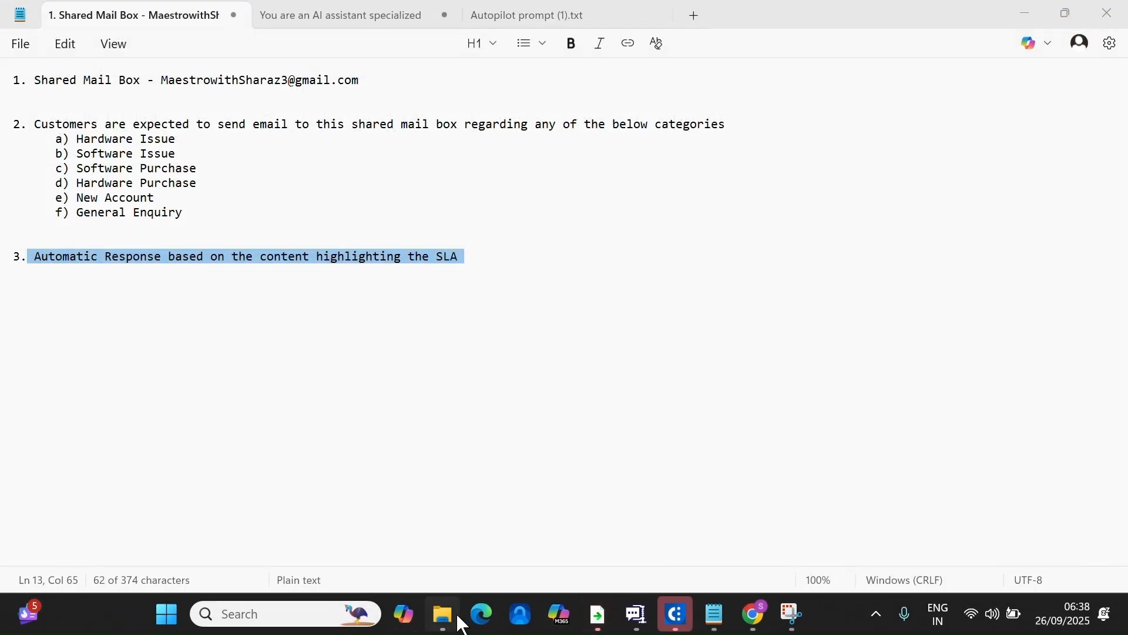
{"action": "left_click", "coordinate": [446, 616]}
Minimize File Explorer and bring the Automation Cloud browser window forward.
{"action": "left_click", "coordinate": [442, 616]}
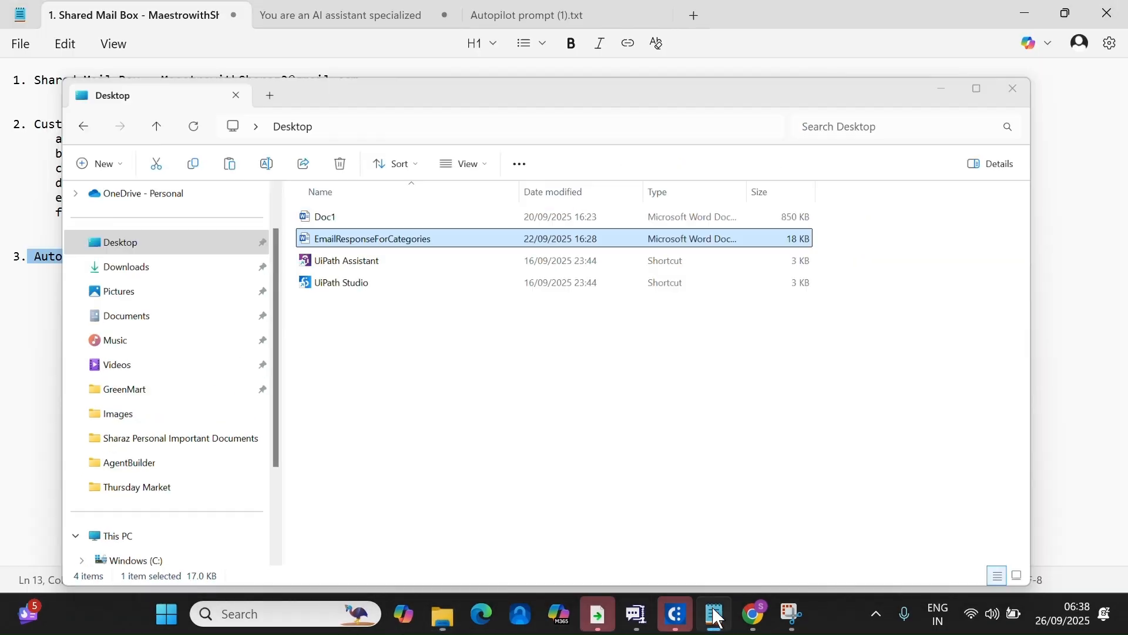
{"action": "left_click", "coordinate": [754, 614]}
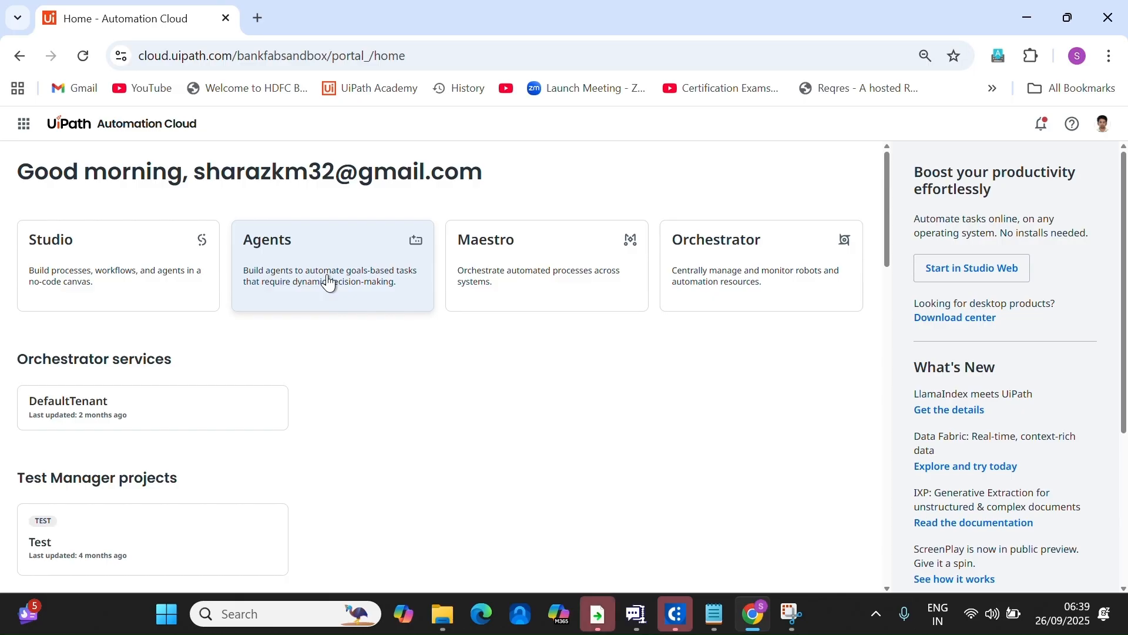
Switch to Orchestrator, select the Sharaz_Solution folder, and view its empty Storage Buckets list.
{"action": "left_click", "coordinate": [25, 123]}
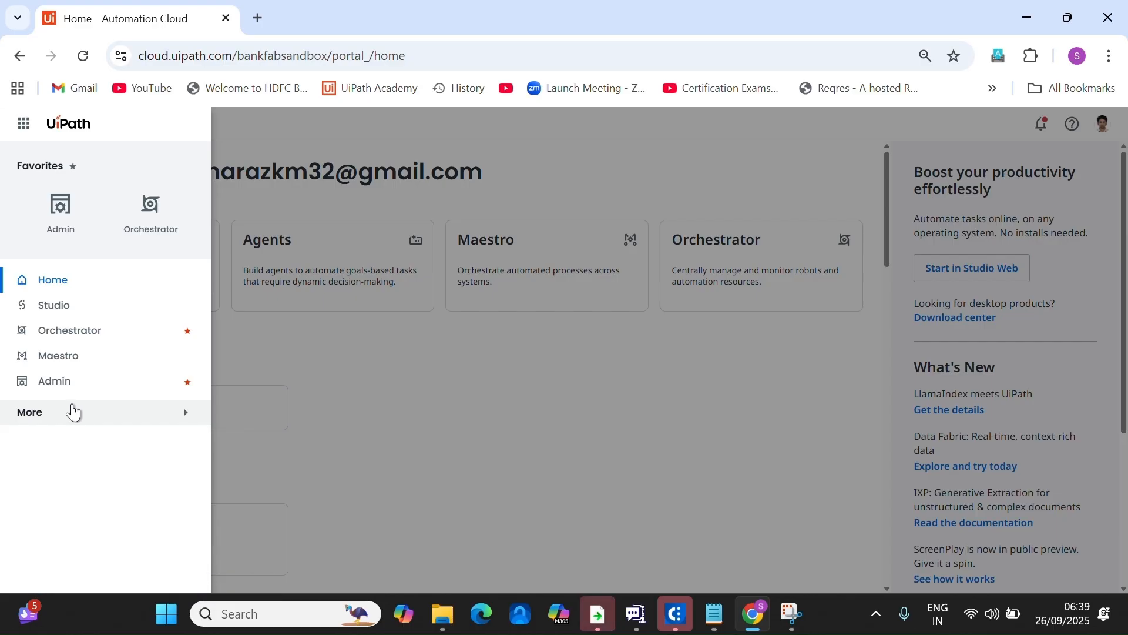
{"action": "left_click", "coordinate": [88, 329]}
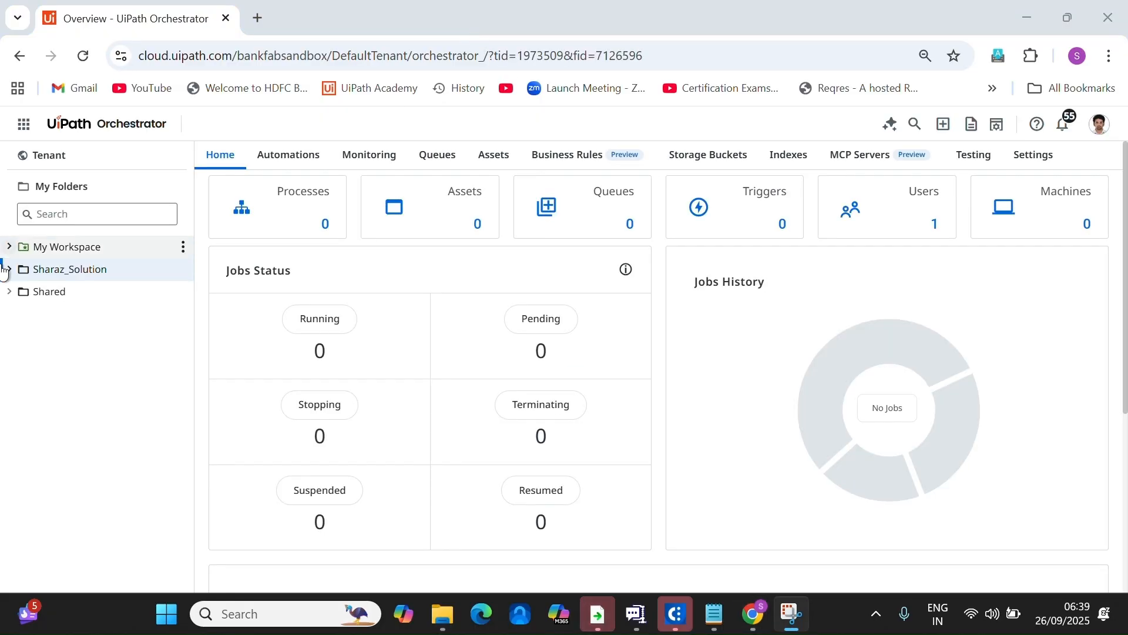
{"action": "left_click", "coordinate": [10, 272]}
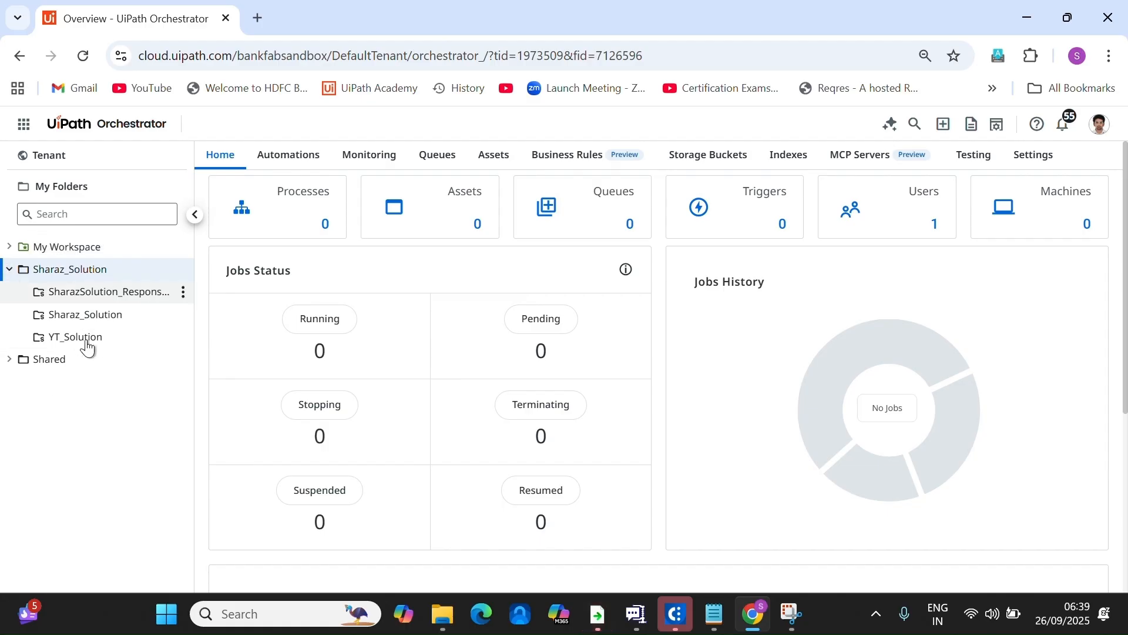
{"action": "left_click", "coordinate": [62, 273]}
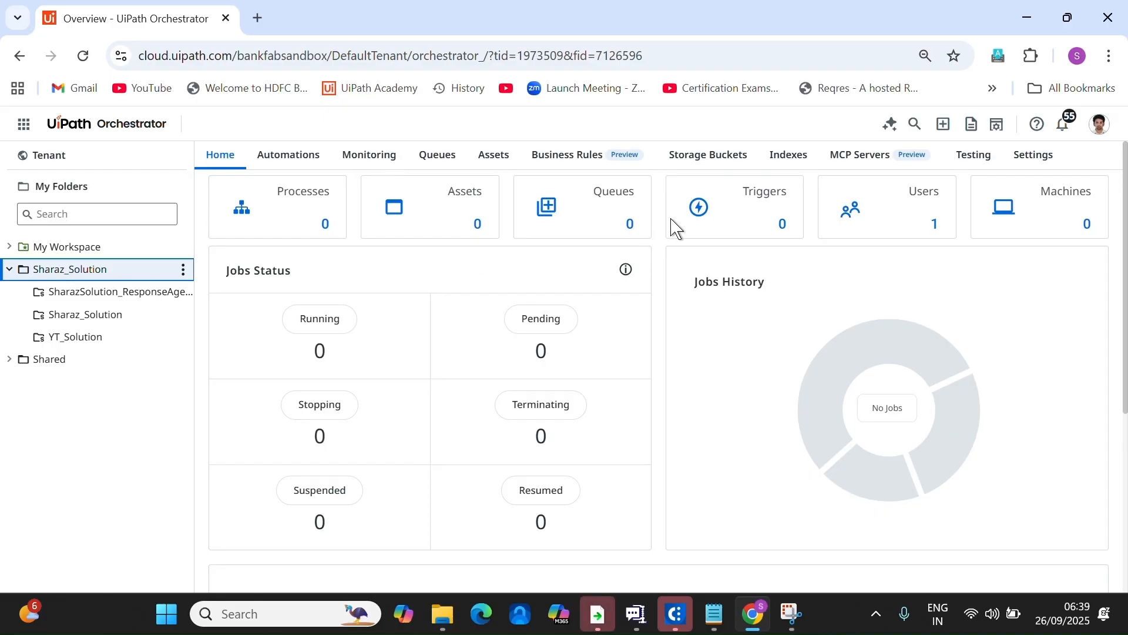
{"action": "left_click", "coordinate": [708, 155]}
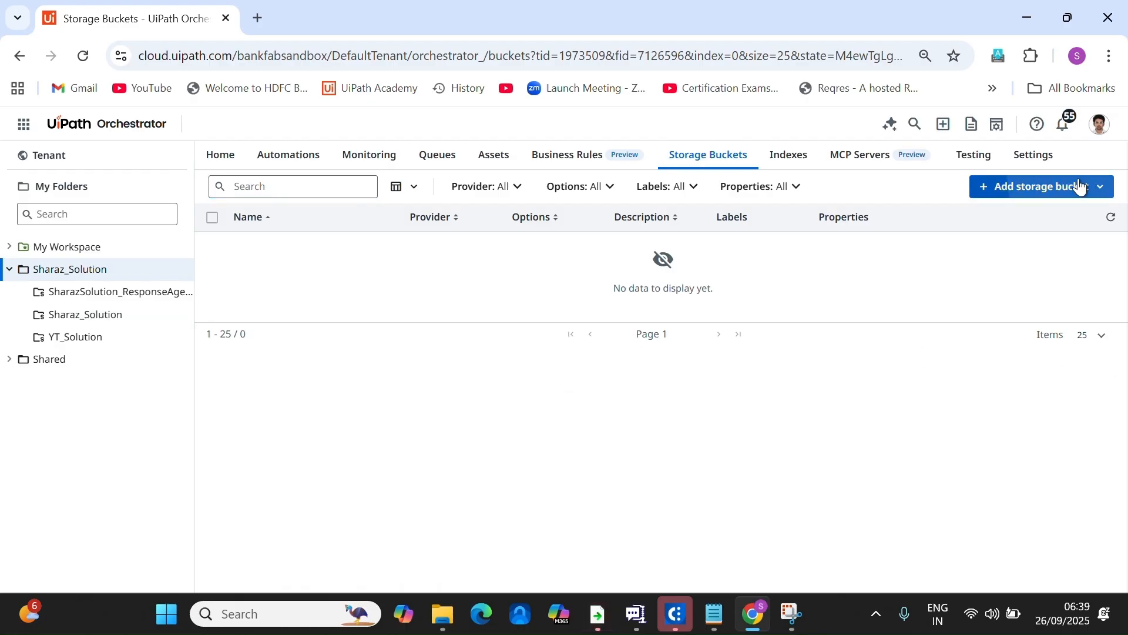
Create a new storage bucket named IT_Department and open it to view its empty contents.
{"action": "left_click", "coordinate": [1078, 186]}
{"action": "left_click", "coordinate": [1079, 217]}
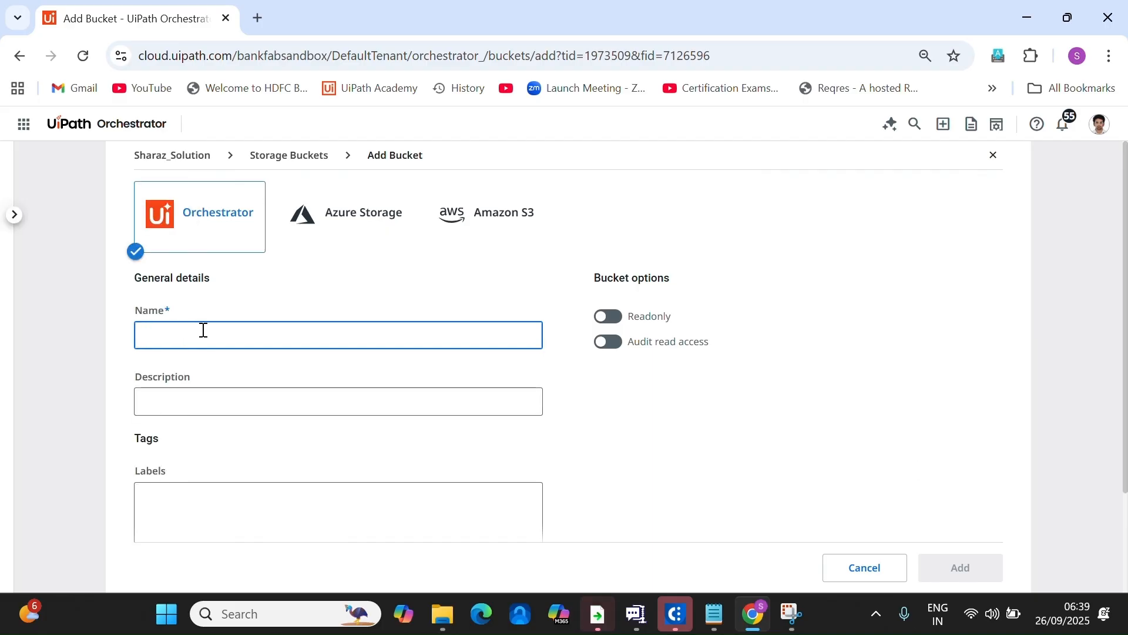
{"action": "type", "text": "IT"}
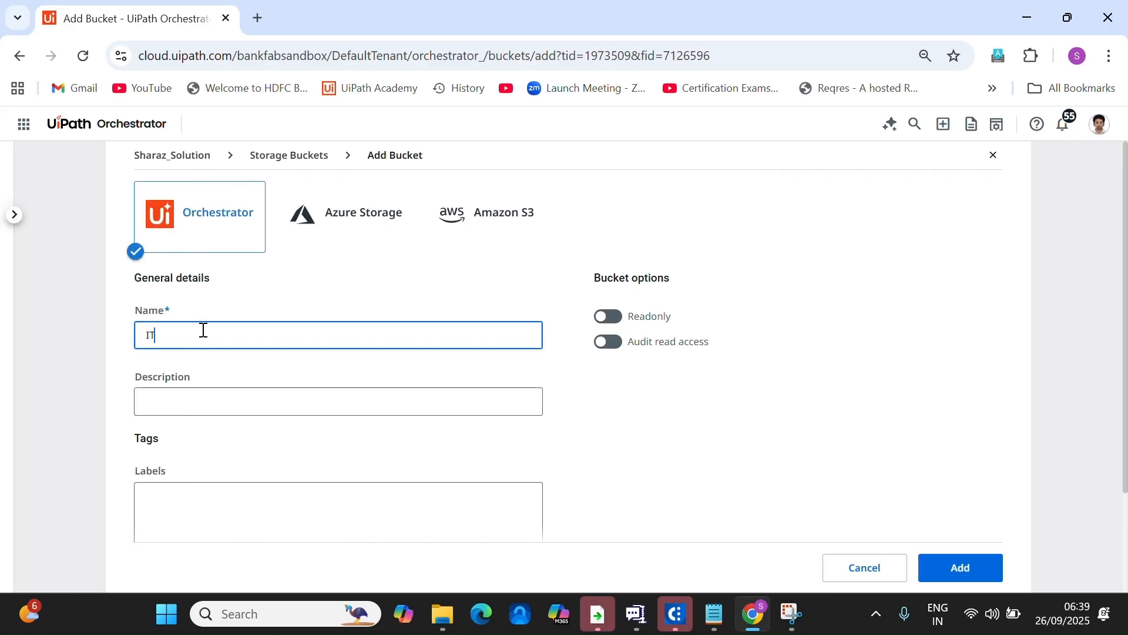
{"action": "type", "text": "_Department"}
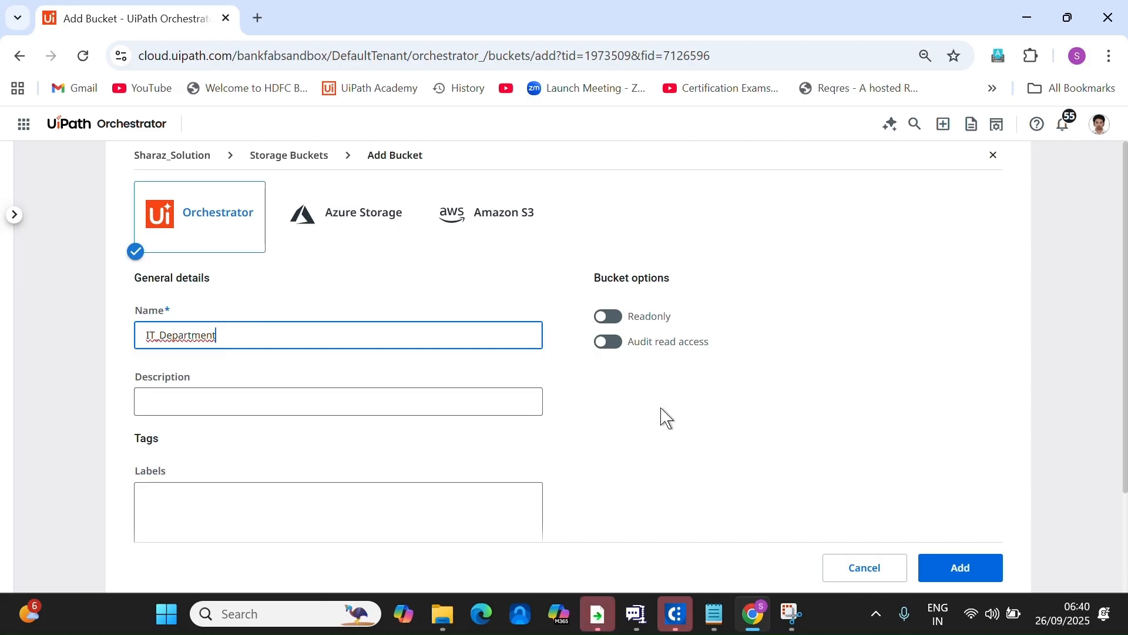
{"action": "scroll", "coordinate": [670, 414], "scroll_direction": "down", "scroll_amount": 3}
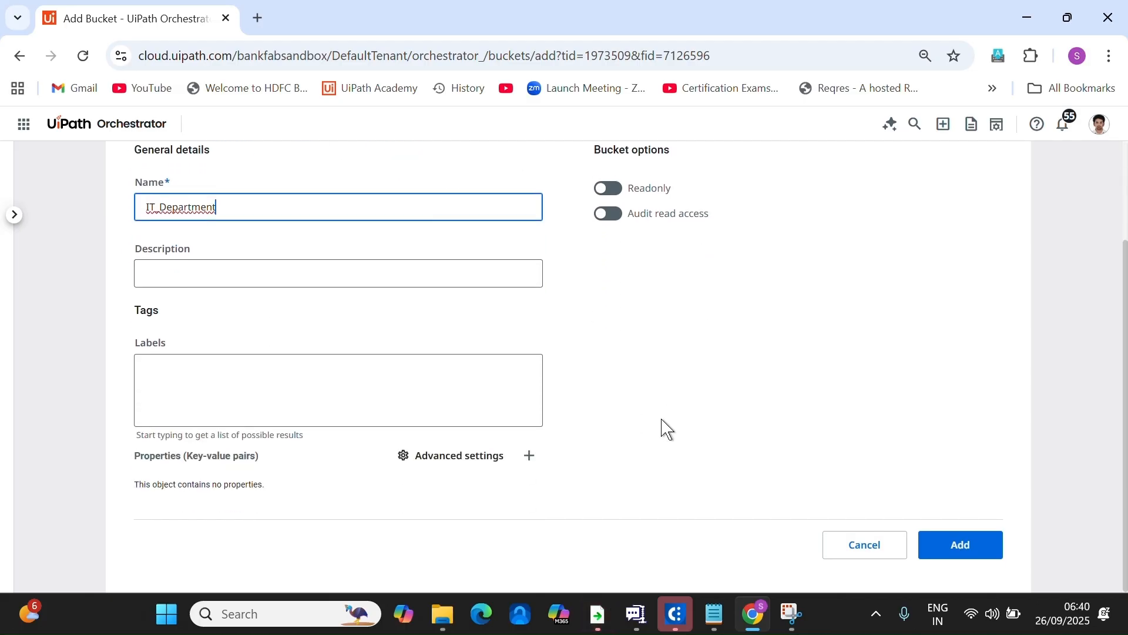
{"action": "left_click", "coordinate": [953, 546]}
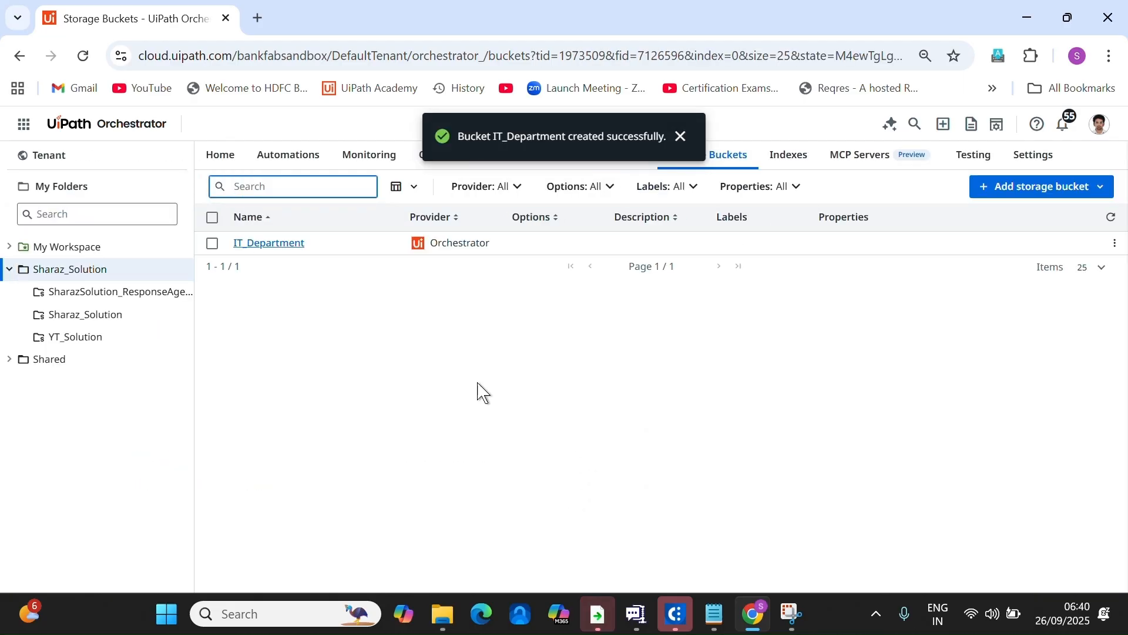
{"action": "left_click", "coordinate": [295, 244]}
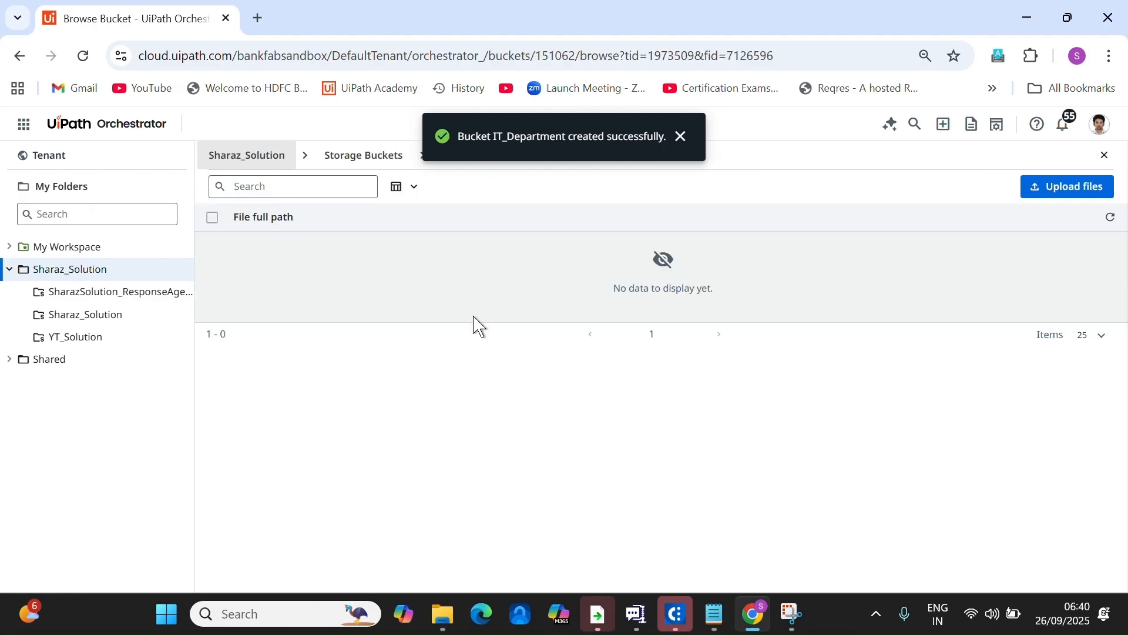
Upload EmailResponseForCategories.docx from the Desktop into IT_Department, then return to Sharaz_Solution.
{"action": "left_click", "coordinate": [1068, 186]}
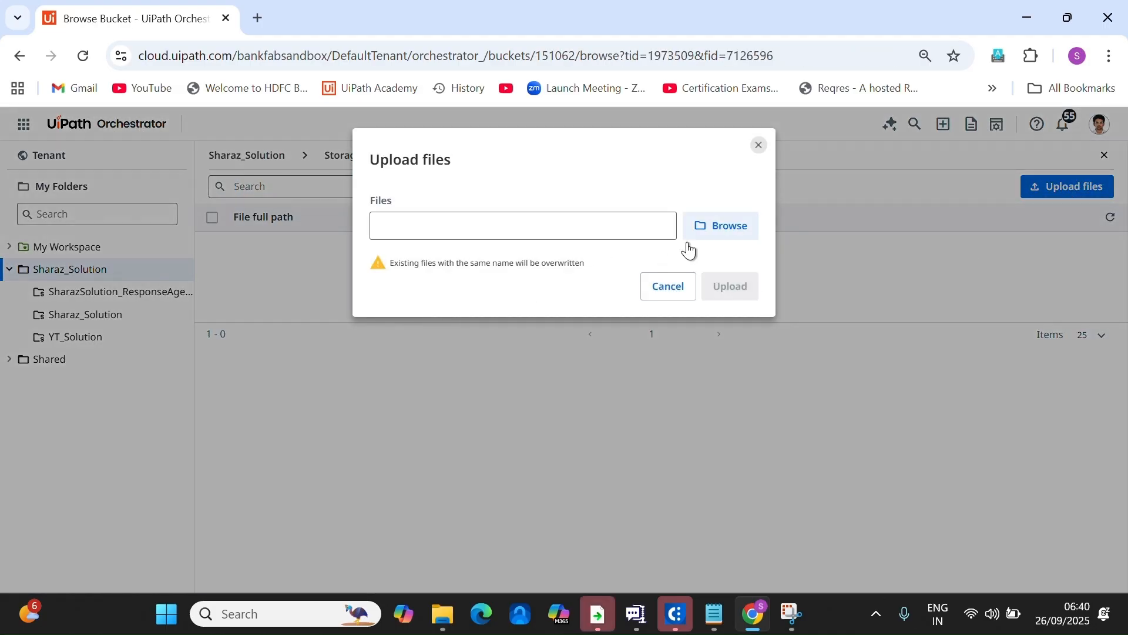
{"action": "left_click", "coordinate": [719, 233]}
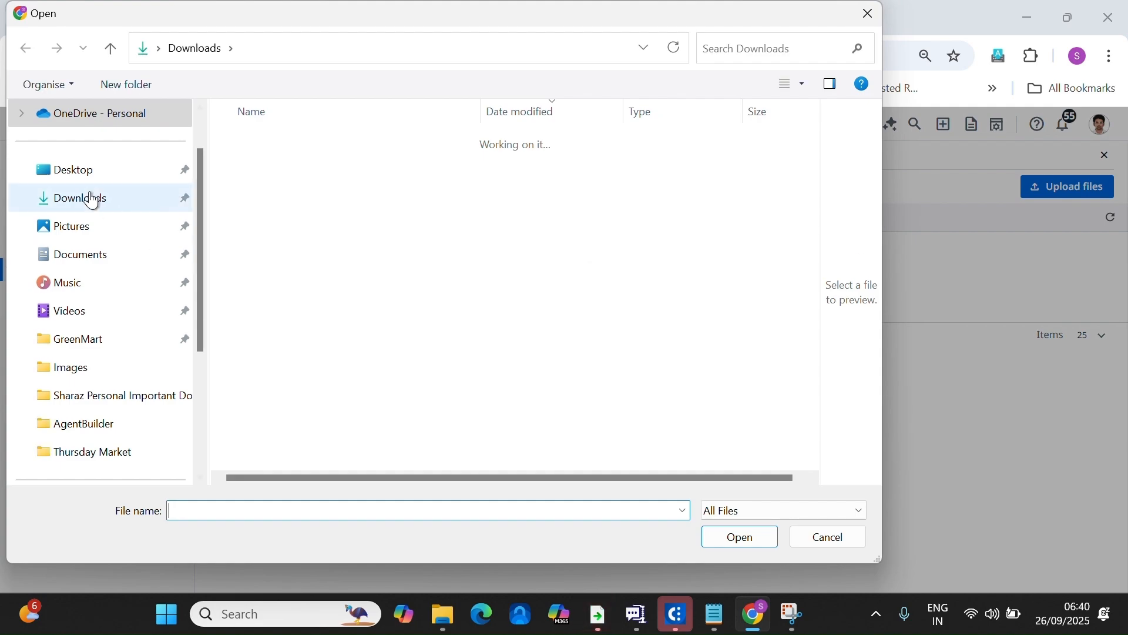
{"action": "left_click", "coordinate": [69, 169]}
{"action": "left_click", "coordinate": [317, 167]}
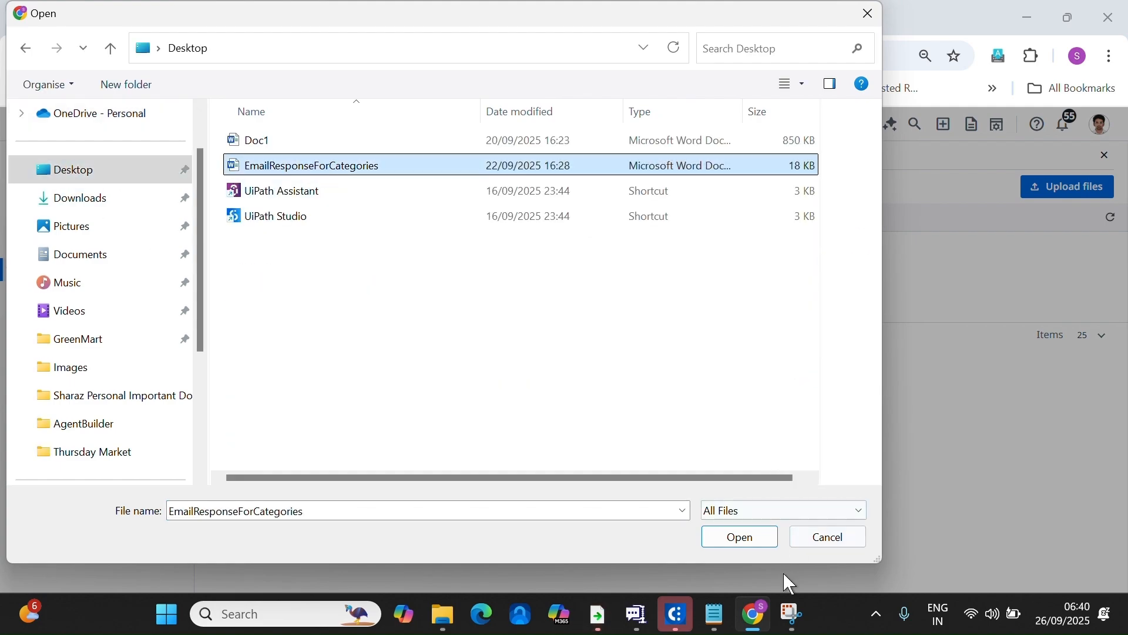
{"action": "left_click", "coordinate": [742, 541]}
{"action": "left_click", "coordinate": [731, 293]}
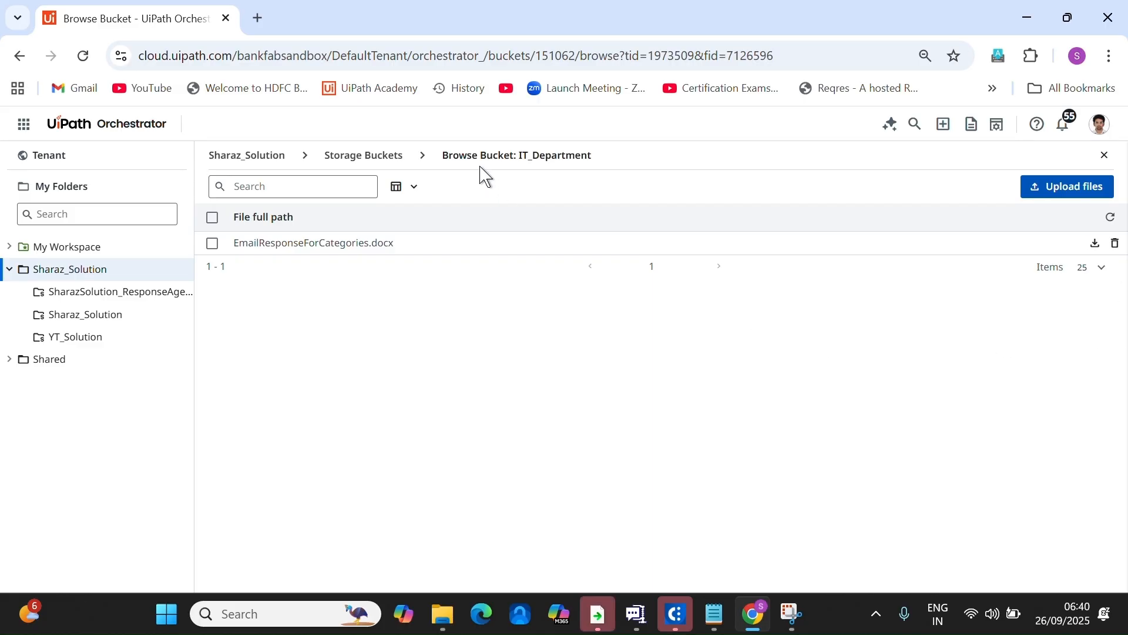
{"action": "left_click", "coordinate": [299, 165]}
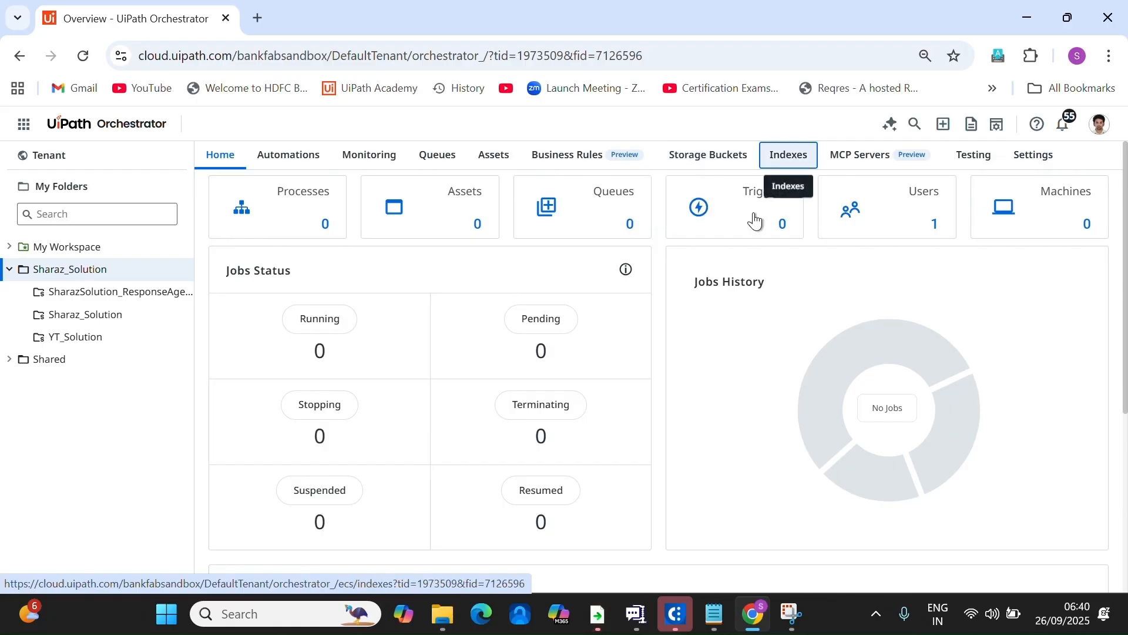
Add and save the IT_Index index with the IT_Department storage bucket as its data source.
{"action": "left_click", "coordinate": [788, 155]}
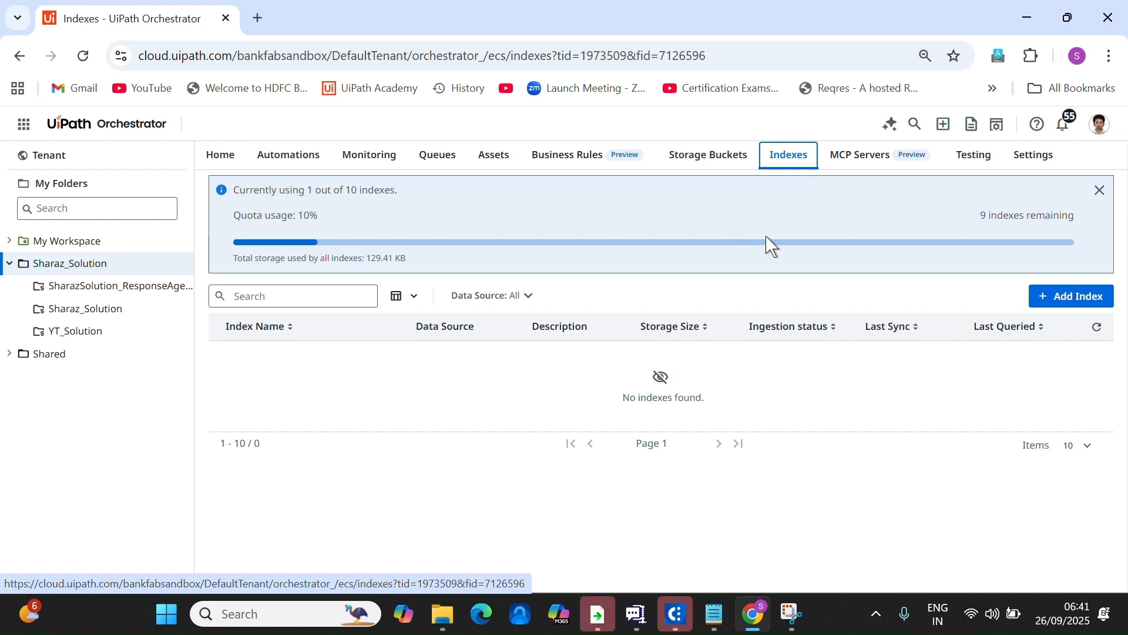
{"action": "left_click", "coordinate": [1075, 302]}
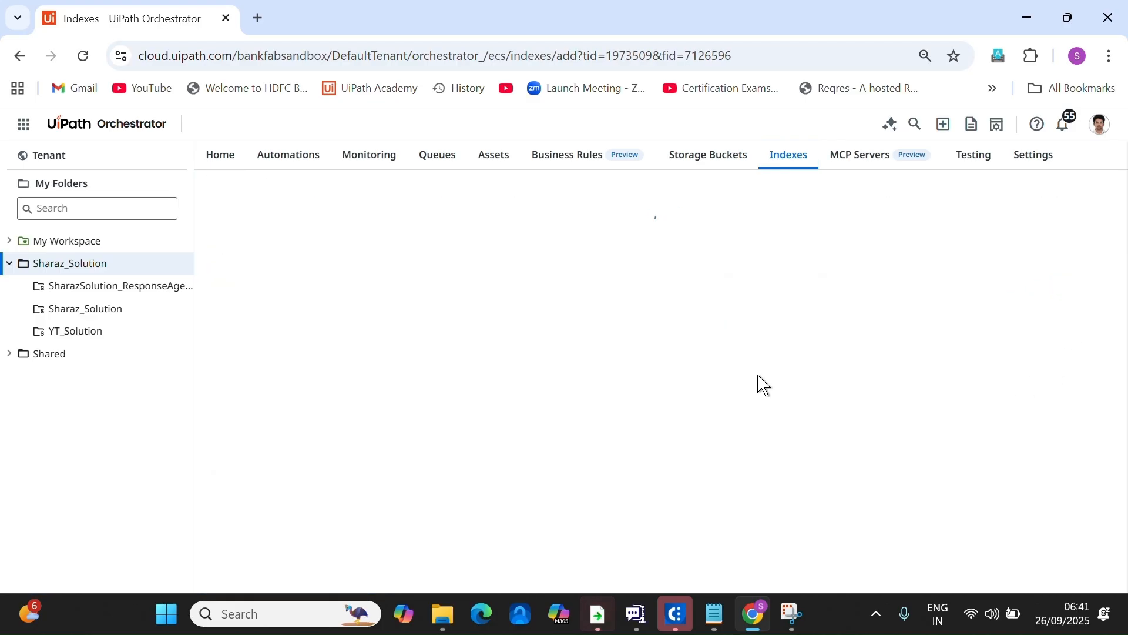
{"action": "left_click", "coordinate": [295, 301]}
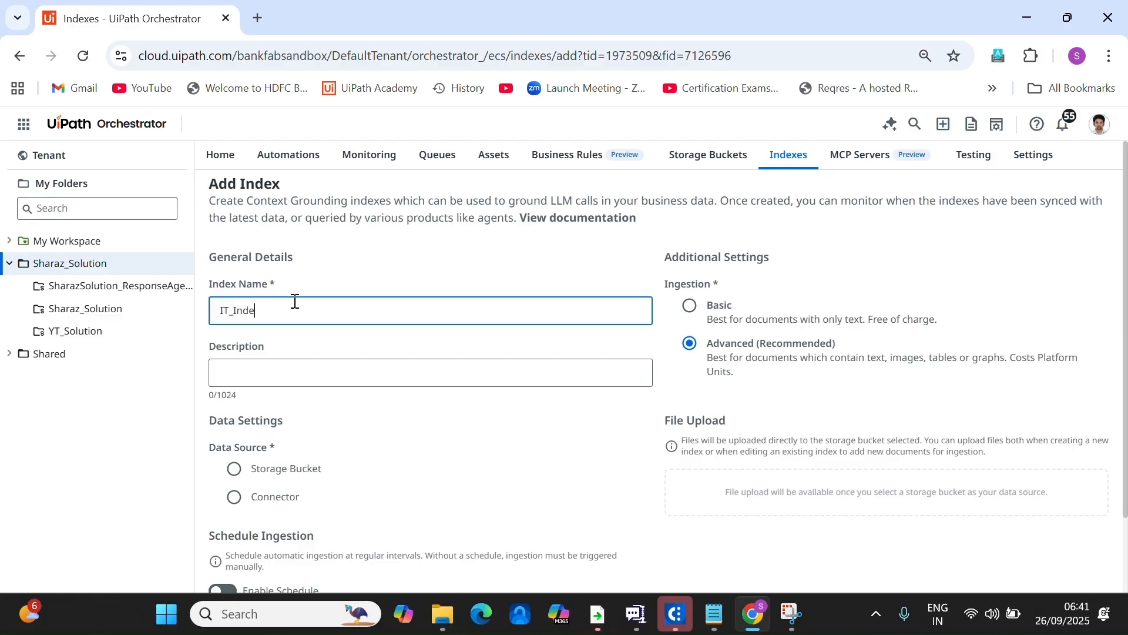
{"action": "left_click", "coordinate": [234, 469]}
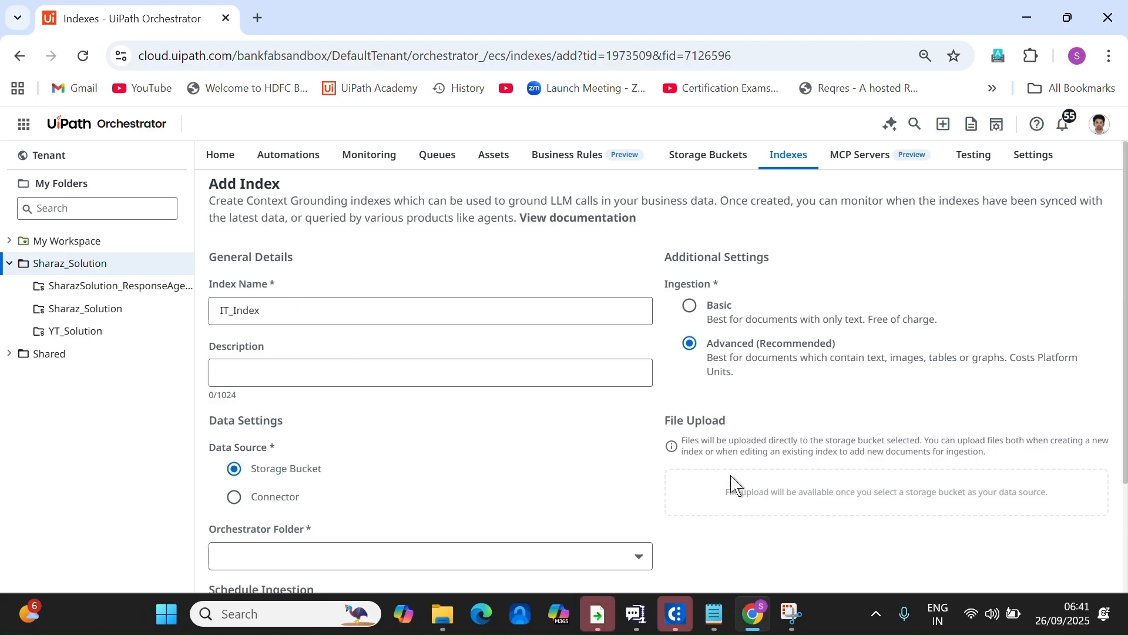
{"action": "scroll", "coordinate": [556, 477], "scroll_direction": "down", "scroll_amount": 3}
{"action": "left_click", "coordinate": [640, 413]}
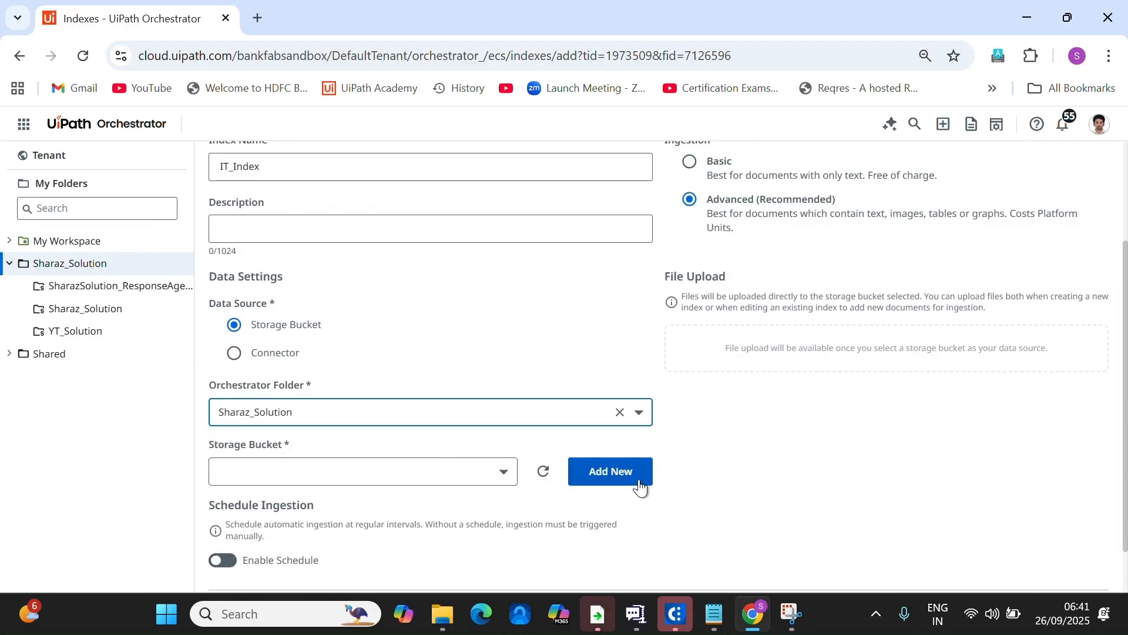
{"action": "left_click", "coordinate": [503, 473]}
{"action": "left_click", "coordinate": [262, 506]}
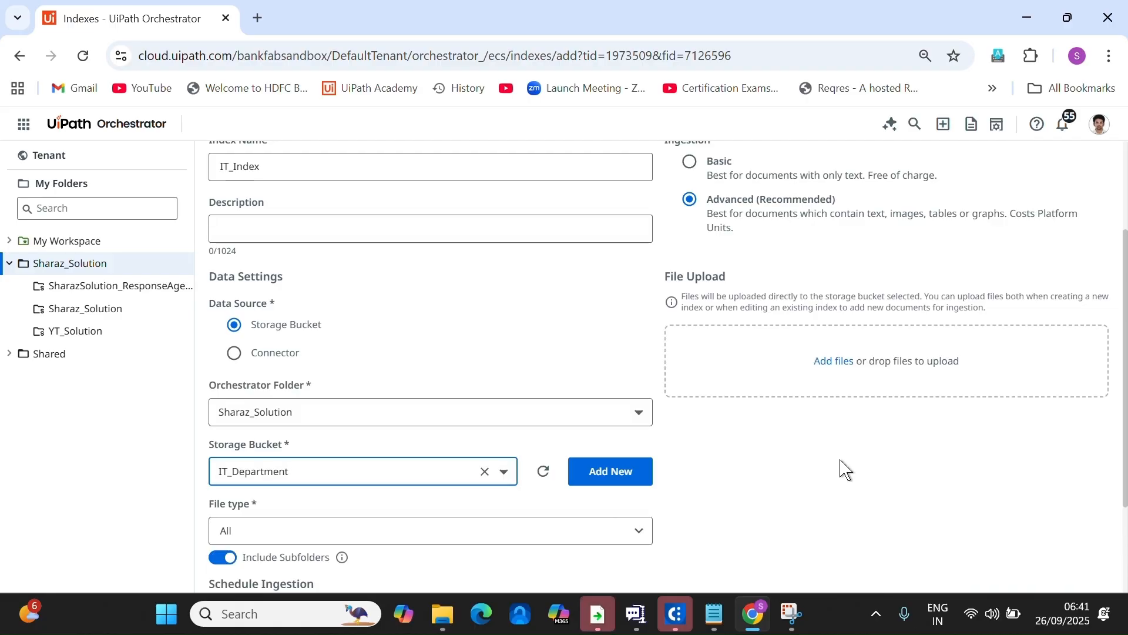
{"action": "scroll", "coordinate": [611, 531], "scroll_direction": "down", "scroll_amount": 2}
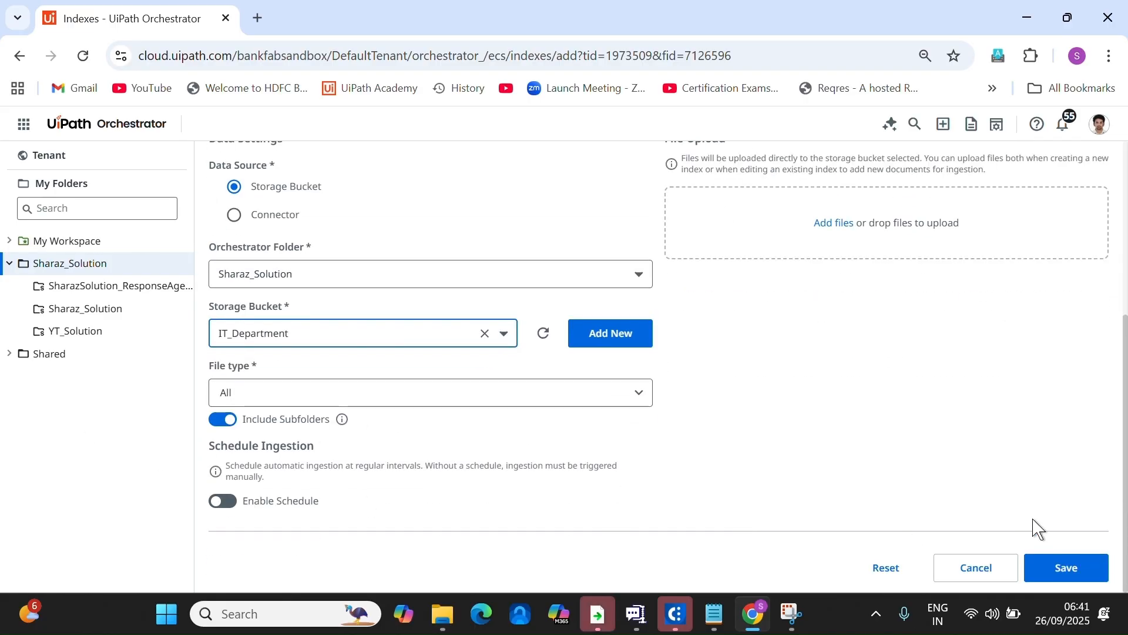
{"action": "left_click", "coordinate": [1050, 564]}
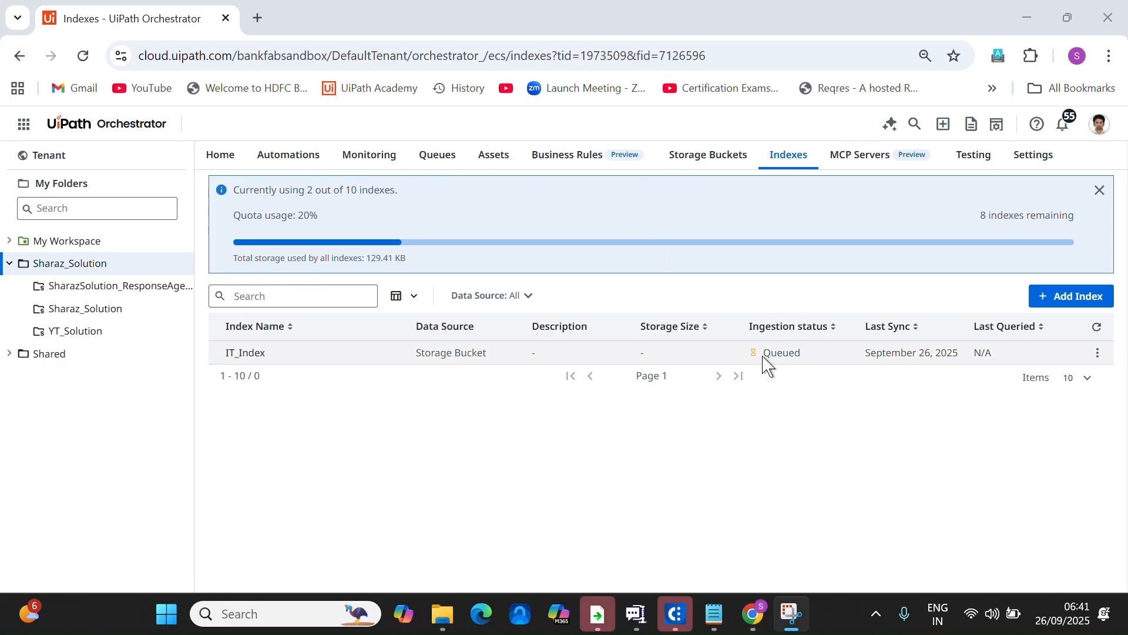
Refresh the index list until IT_Index's ingestion status reads Successful, then open the product launcher.
{"action": "left_click_drag", "start_coordinate": [766, 359], "coordinate": [811, 364]}
{"action": "left_click", "coordinate": [1097, 327]}
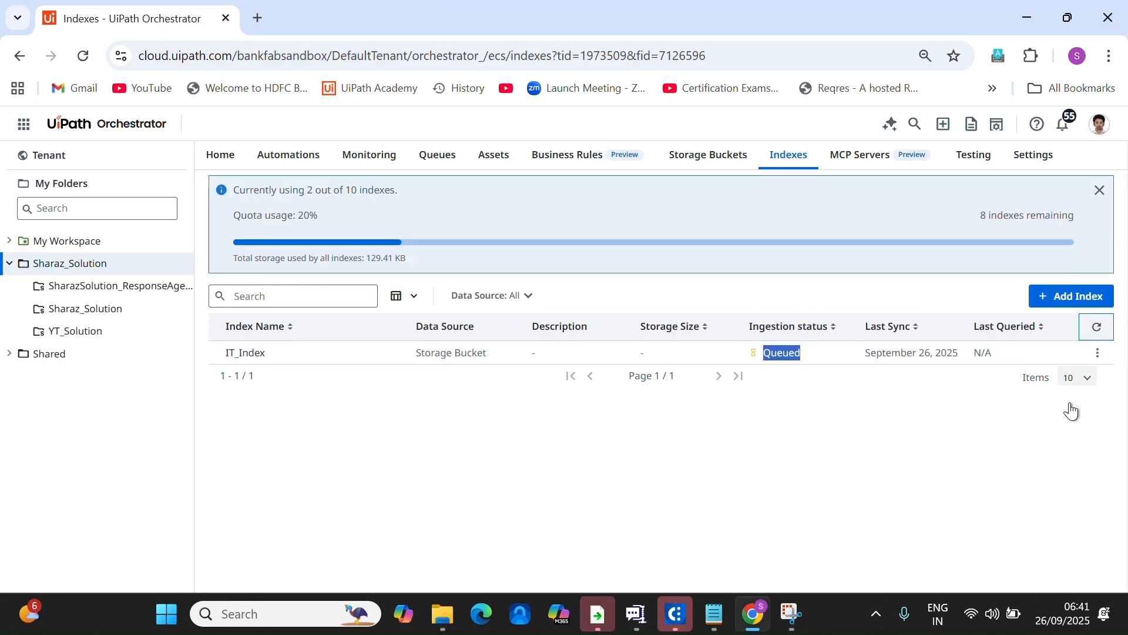
{"action": "left_click", "coordinate": [1108, 336]}
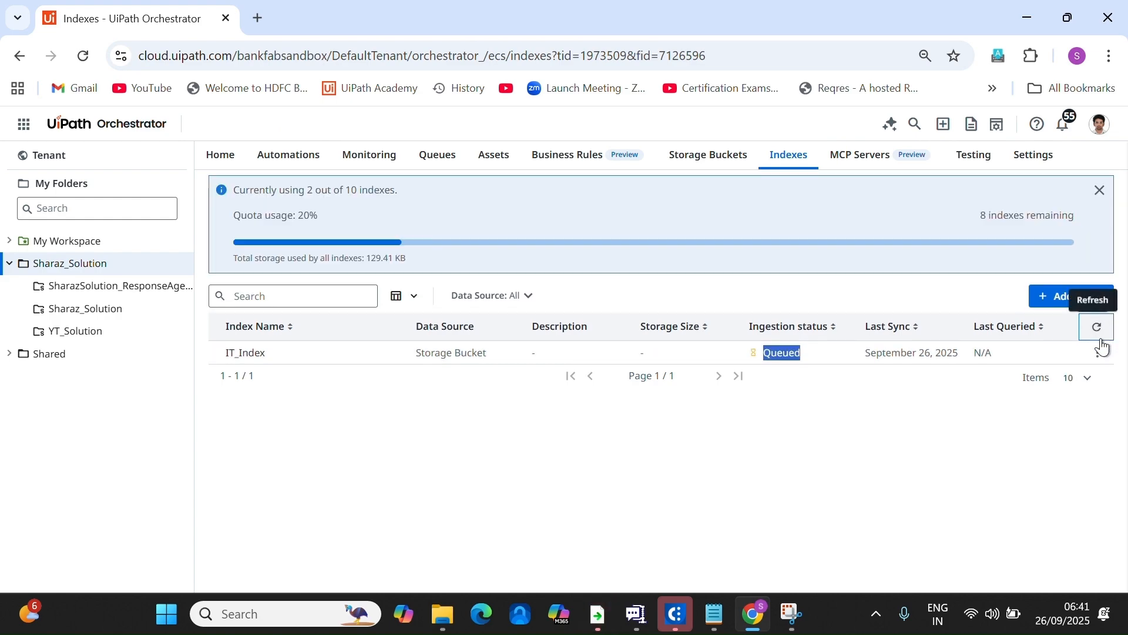
{"action": "left_click", "coordinate": [1099, 359]}
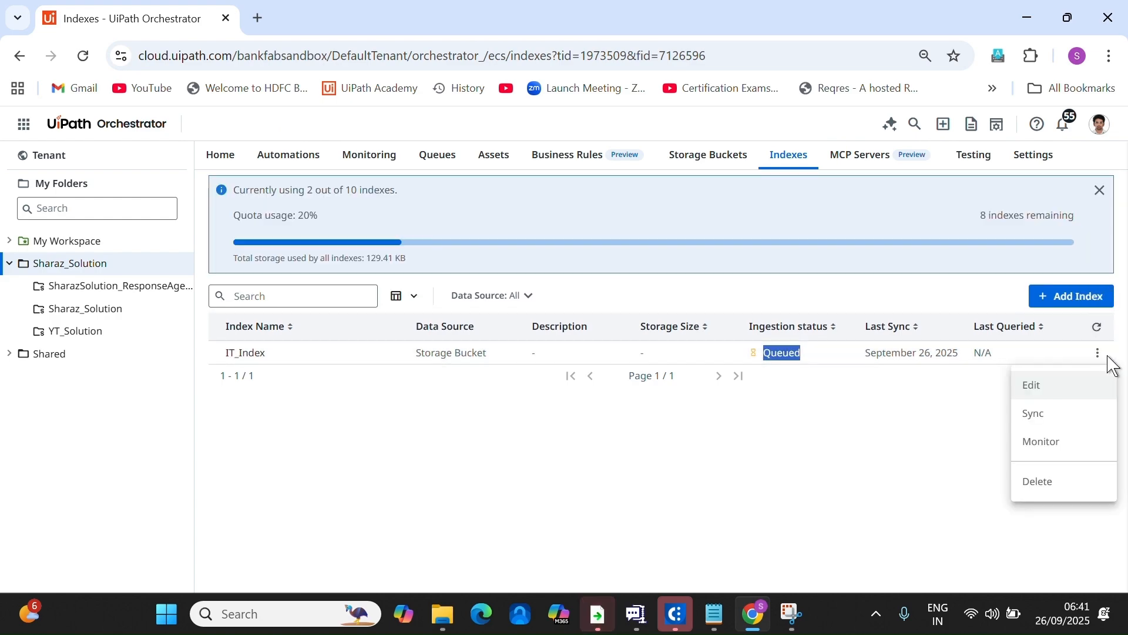
{"action": "left_click", "coordinate": [922, 449]}
{"action": "left_click", "coordinate": [1097, 327]}
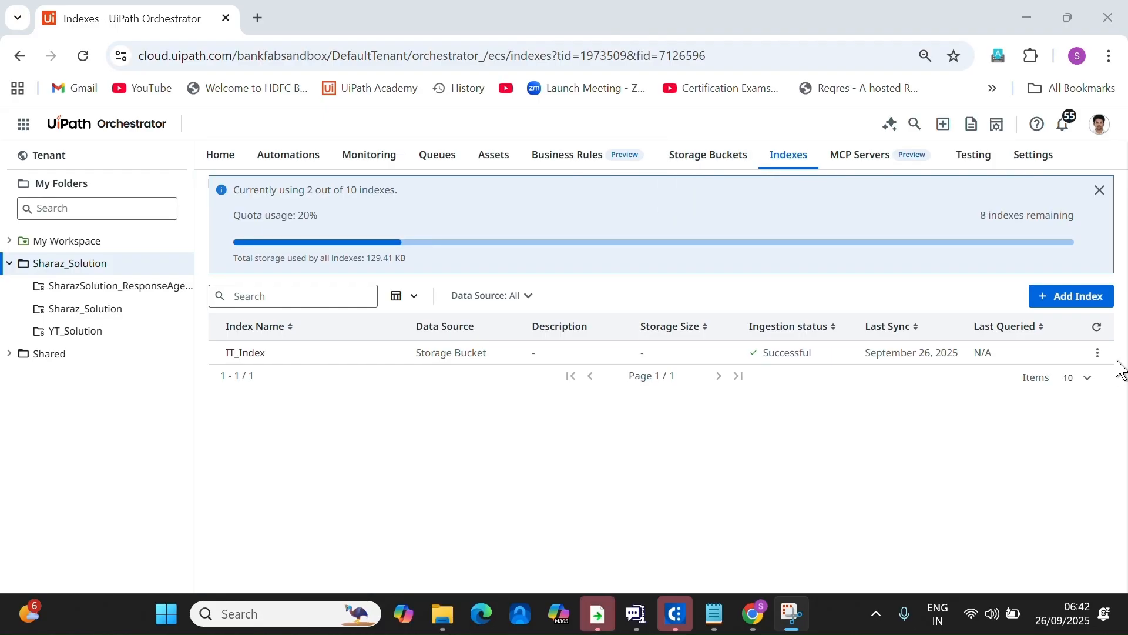
{"action": "left_click", "coordinate": [1097, 353]}
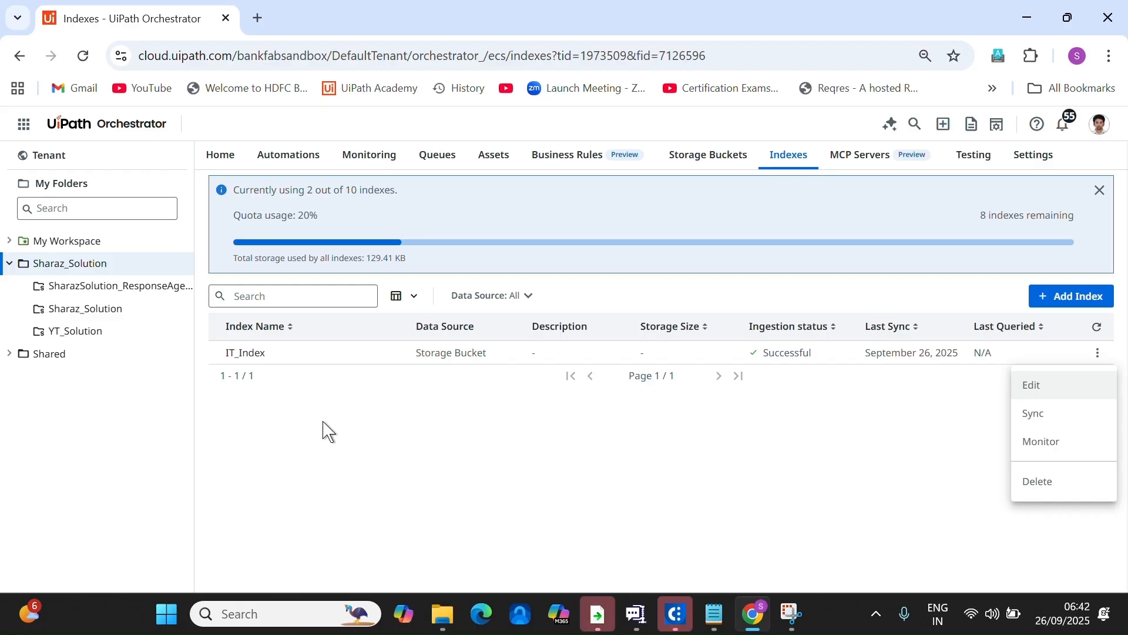
{"action": "left_click", "coordinate": [24, 127]}
{"action": "left_click", "coordinate": [25, 128]}
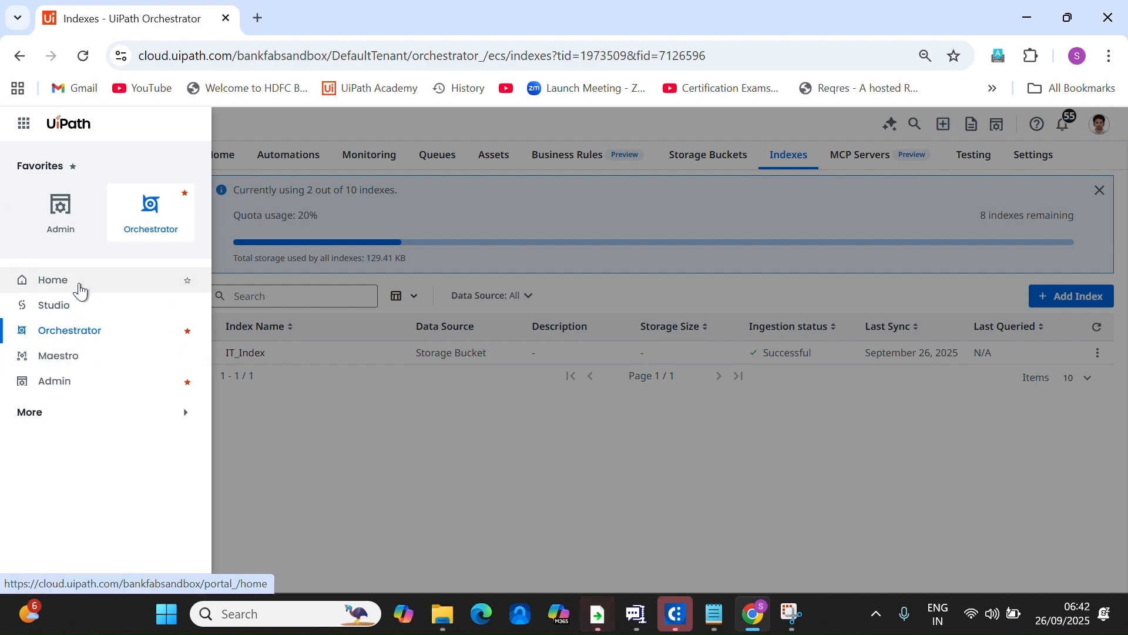
Go to Agents under the launcher's More section and build a new agent.
{"action": "left_click", "coordinate": [159, 411]}
{"action": "left_click", "coordinate": [104, 441]}
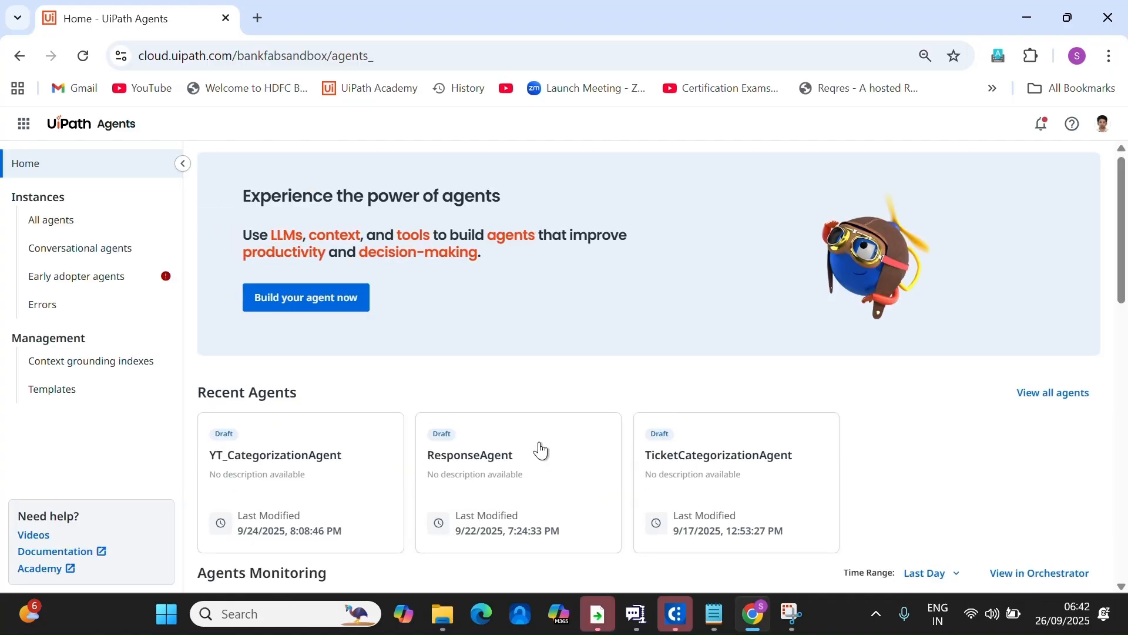
{"action": "left_click", "coordinate": [331, 306]}
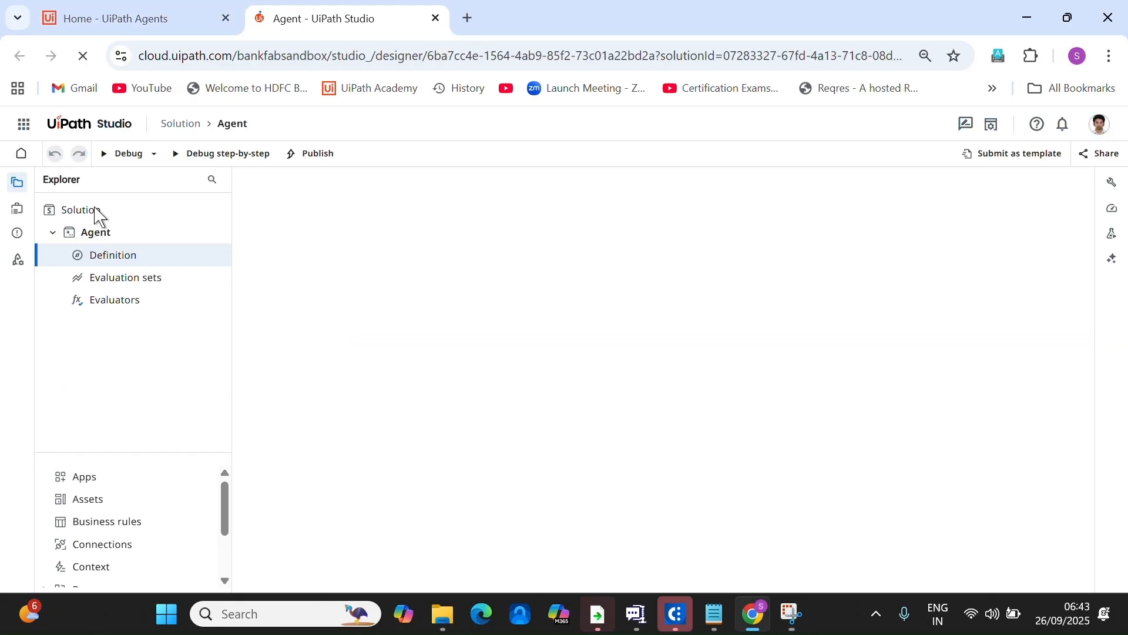
Close the agent type prompt and rename the solution to YT_ResponseAgent.
{"action": "left_click", "coordinate": [99, 215]}
{"action": "right_click", "coordinate": [101, 216]}
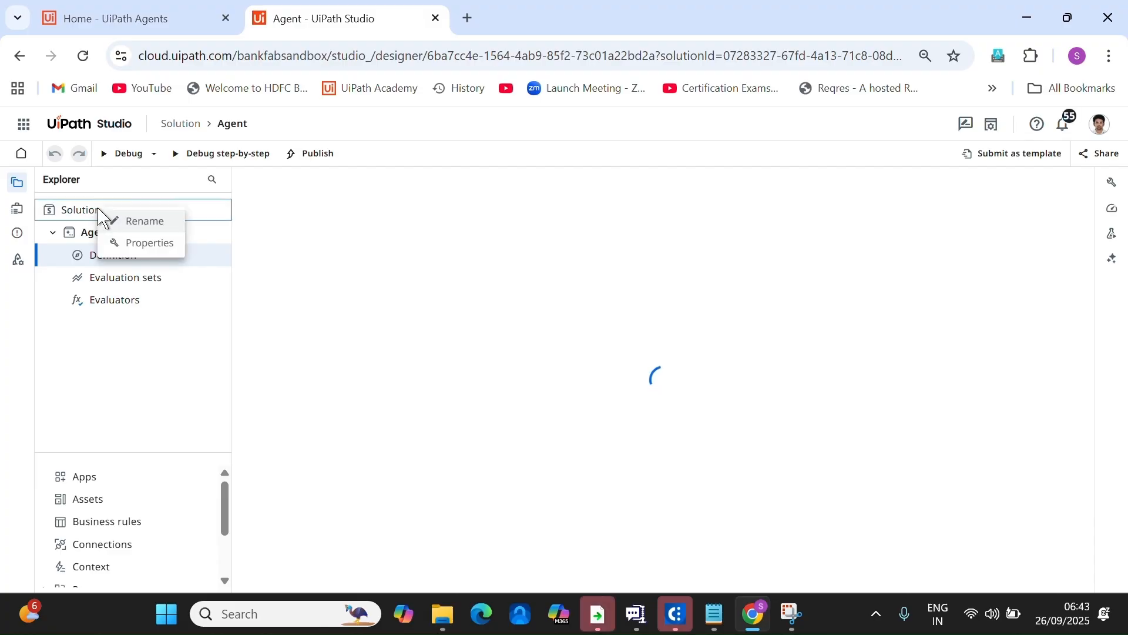
{"action": "left_click", "coordinate": [141, 222]}
{"action": "key", "text": "BackSpace"}
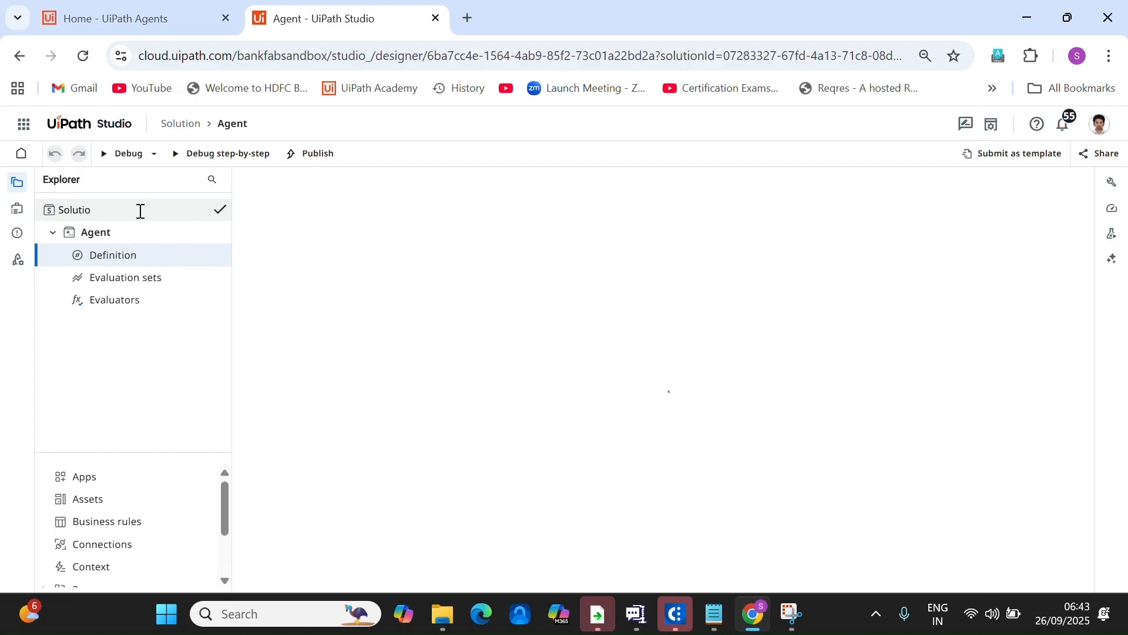
{"action": "key", "text": "BackSpace"}
{"action": "key", "text": "BackSpace"}
{"action": "key", "text": "BackSpace"}
{"action": "key", "text": "BackSpace"}
{"action": "key", "text": "BackSpace"}
{"action": "key", "text": "BackSpace"}
{"action": "key", "text": "BackSpace"}
{"action": "type", "text": "YT_"}
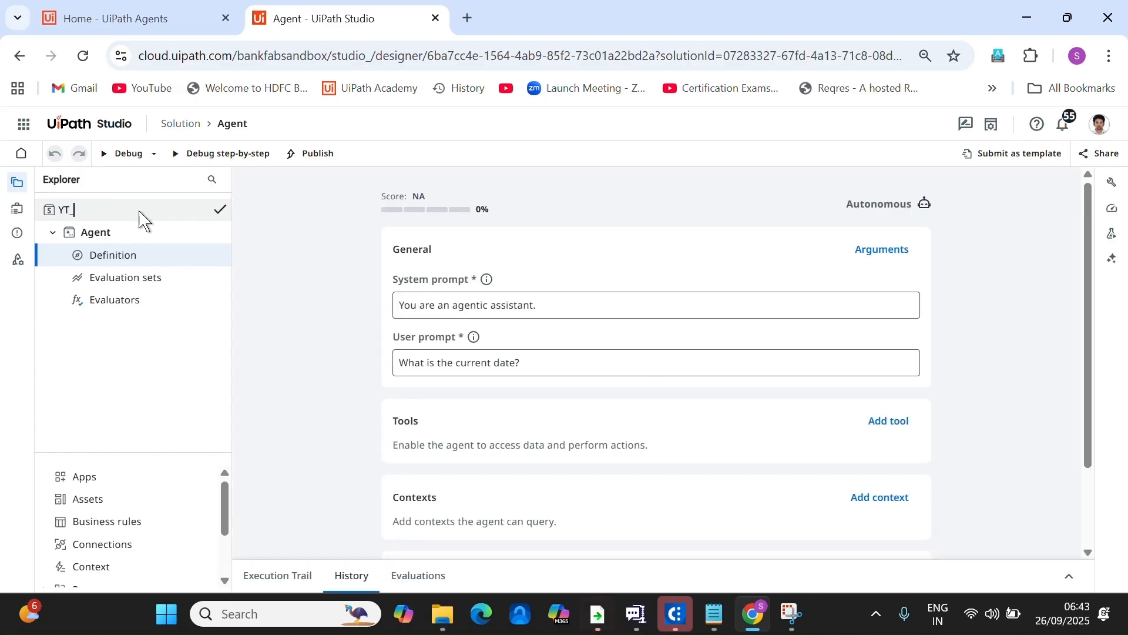
{"action": "key", "text": "Return"}
{"action": "type", "text": "Response"}
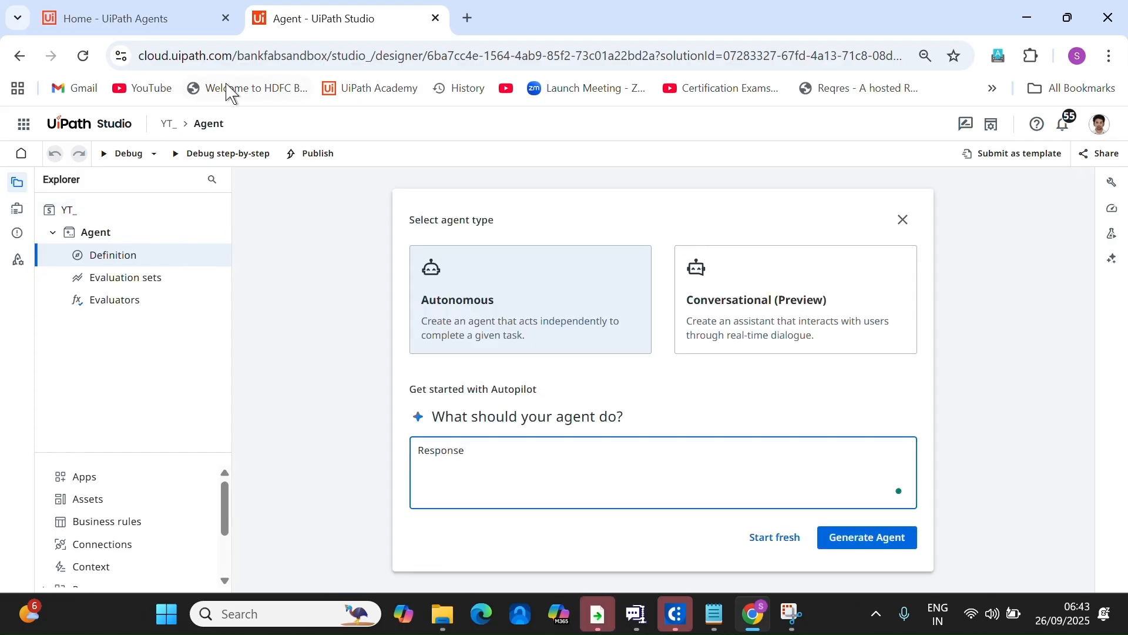
{"action": "left_click", "coordinate": [903, 220]}
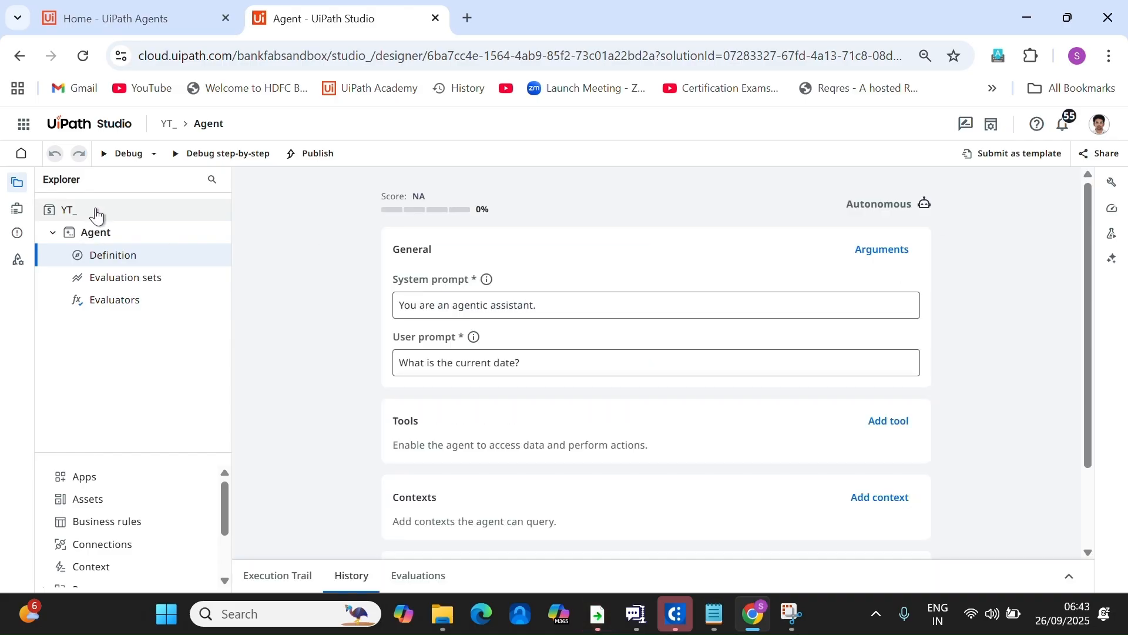
{"action": "right_click", "coordinate": [96, 216]}
{"action": "left_click", "coordinate": [103, 223]}
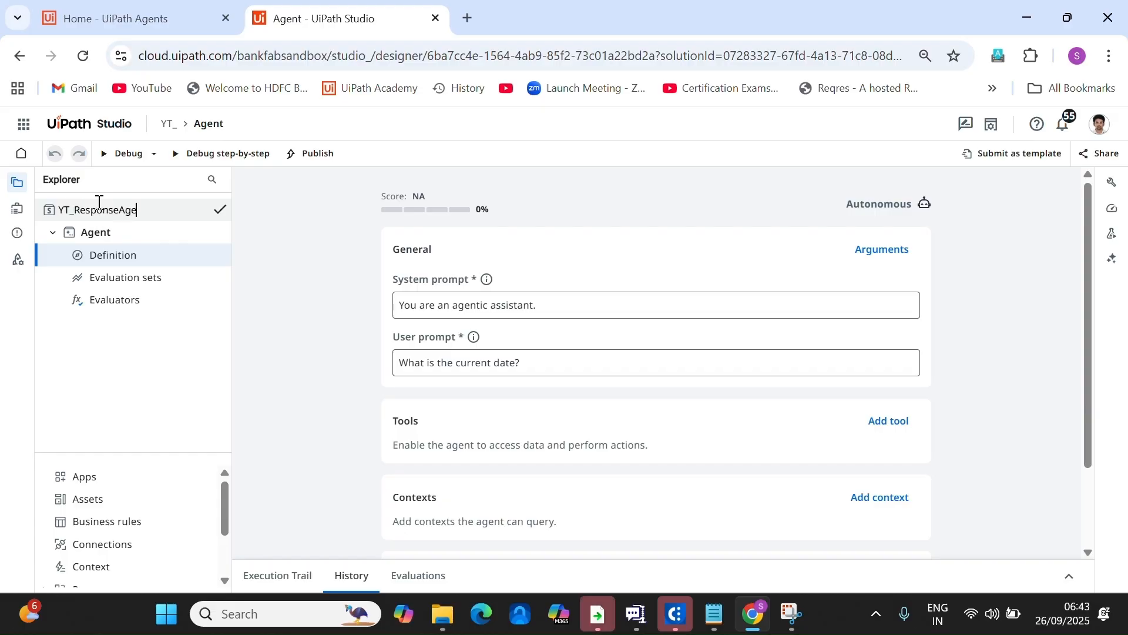
{"action": "type", "text": "ResponseAgent"}
{"action": "left_click", "coordinate": [138, 235]}
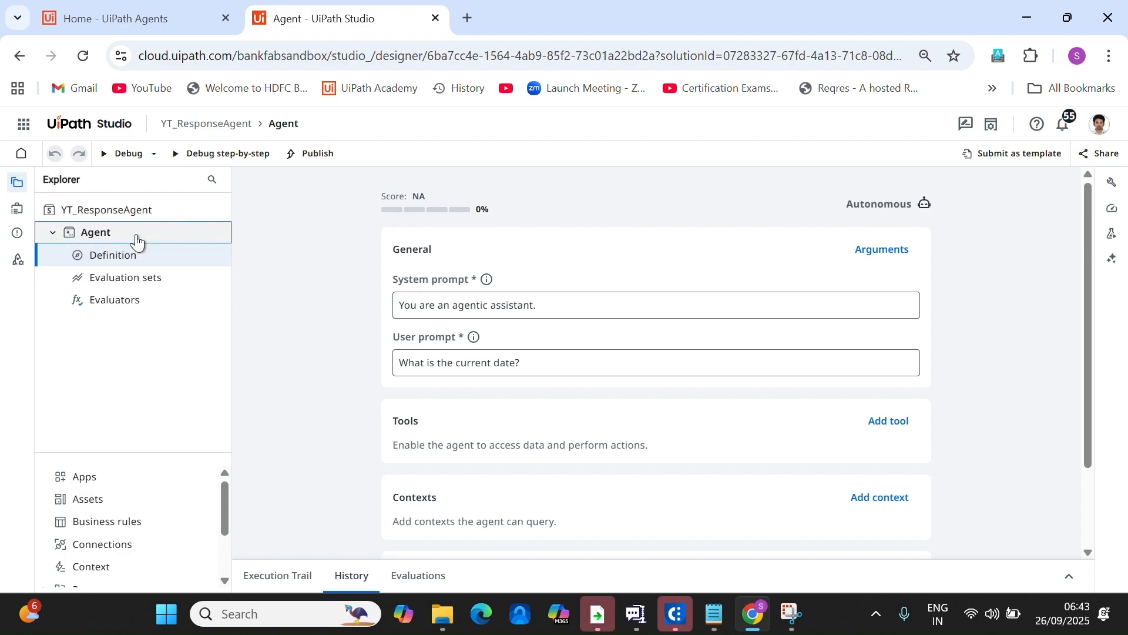
Rename the agent to YT_ResponseAgent and the solution to YT_ResponseAgentSolution.
{"action": "right_click", "coordinate": [136, 238]}
{"action": "left_click", "coordinate": [144, 248]}
{"action": "left_click_drag", "start_coordinate": [113, 231], "coordinate": [68, 226]}
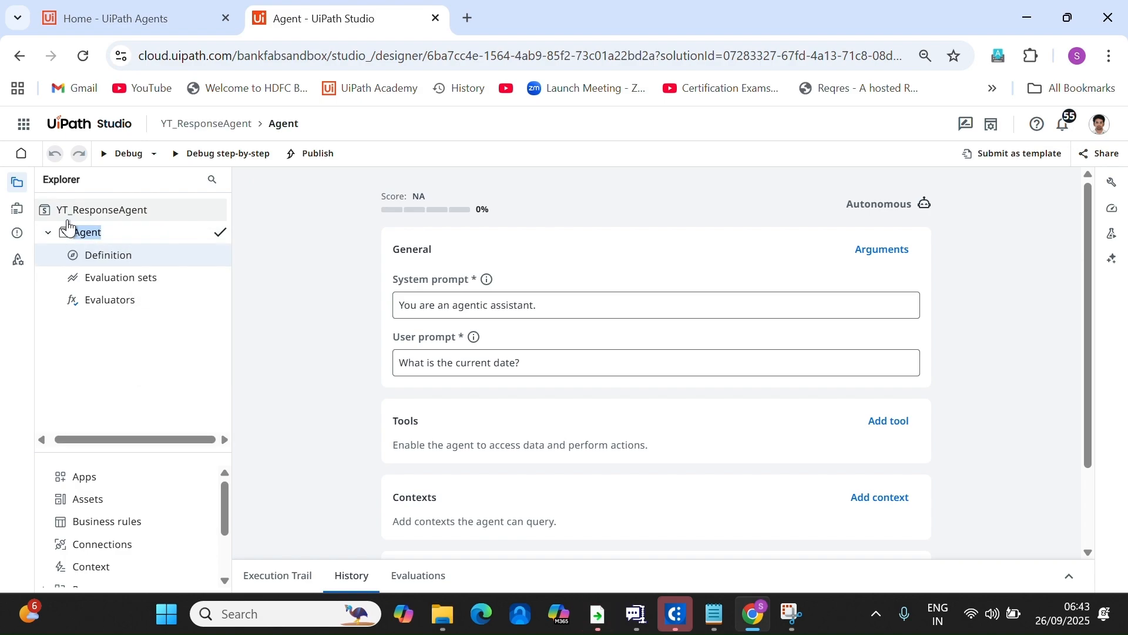
{"action": "key", "text": "BackSpace"}
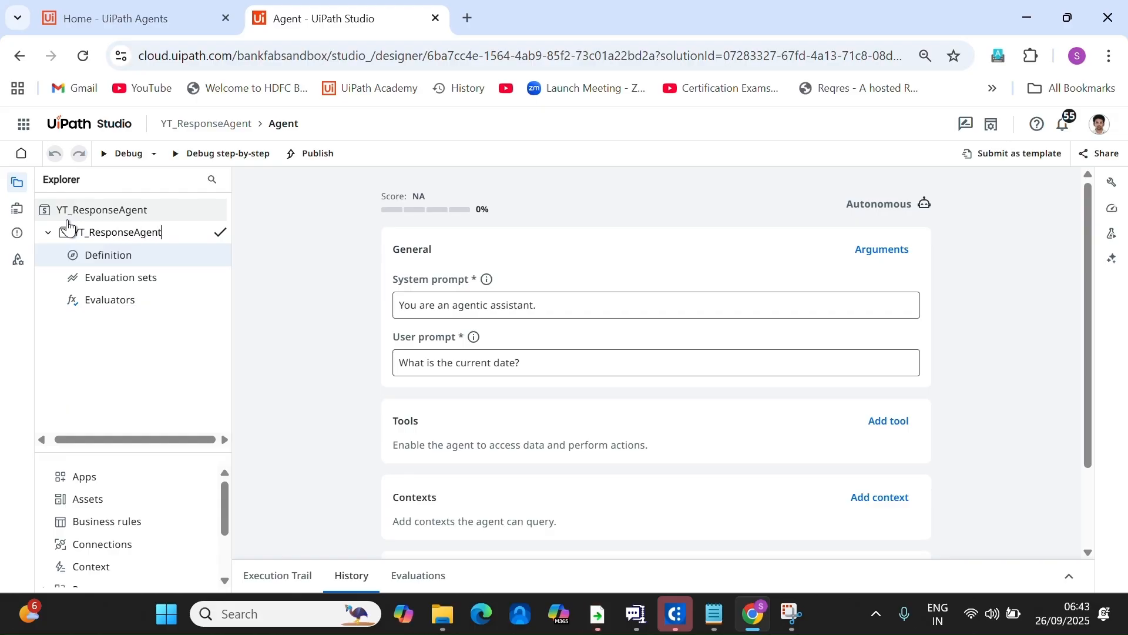
{"action": "left_click", "coordinate": [120, 213]}
{"action": "right_click", "coordinate": [125, 211]}
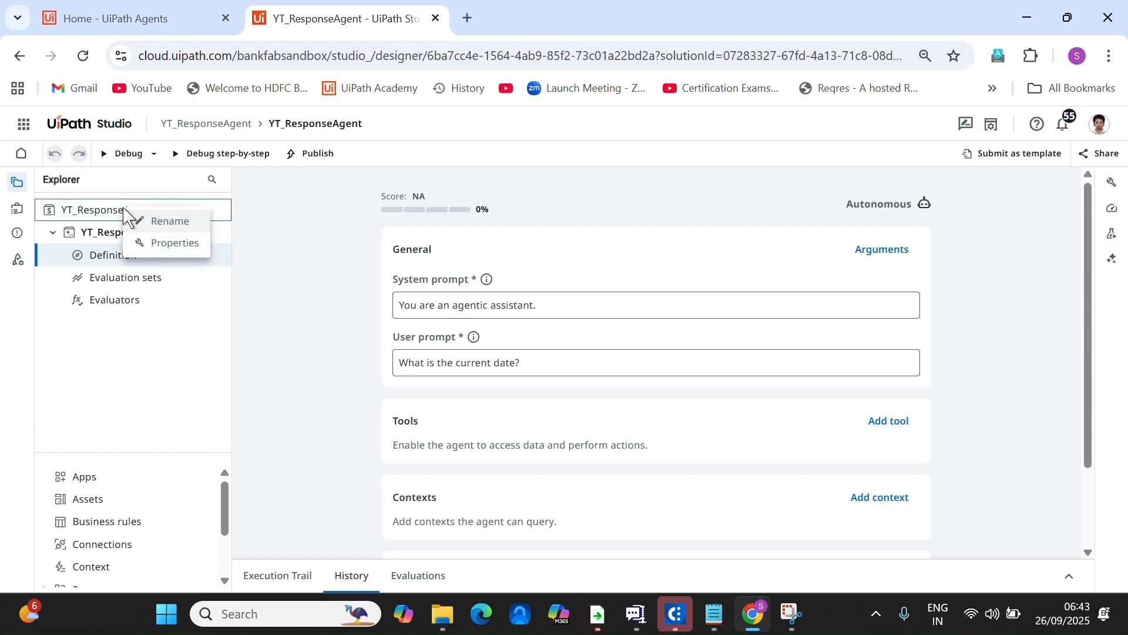
{"action": "left_click", "coordinate": [170, 222]}
{"action": "type", "text": "Solution"}
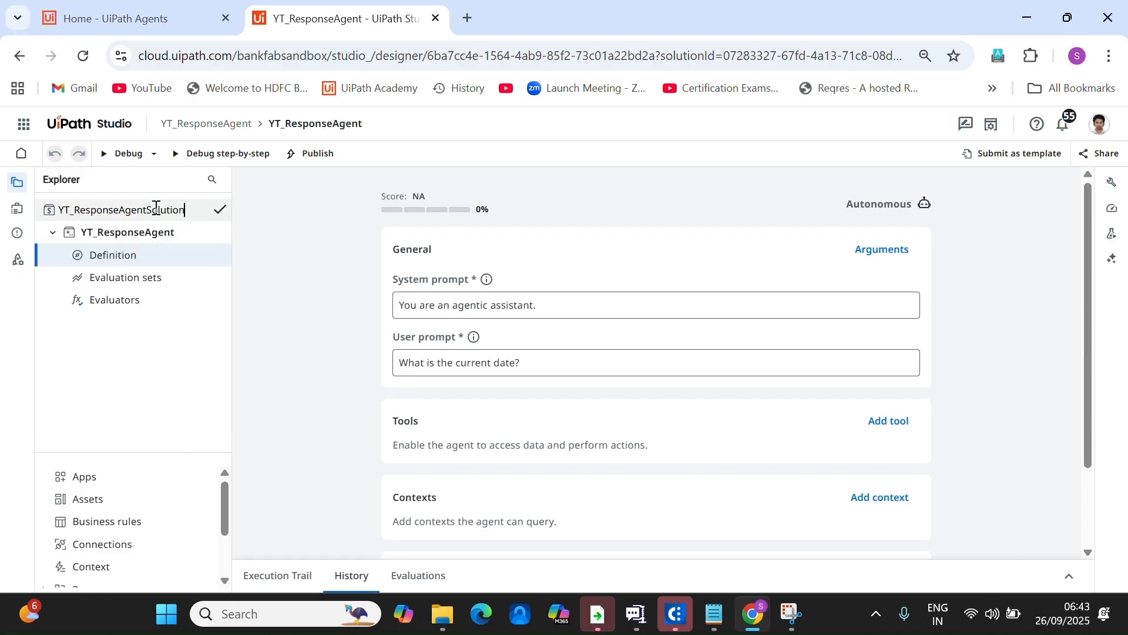
{"action": "key", "text": "Return"}
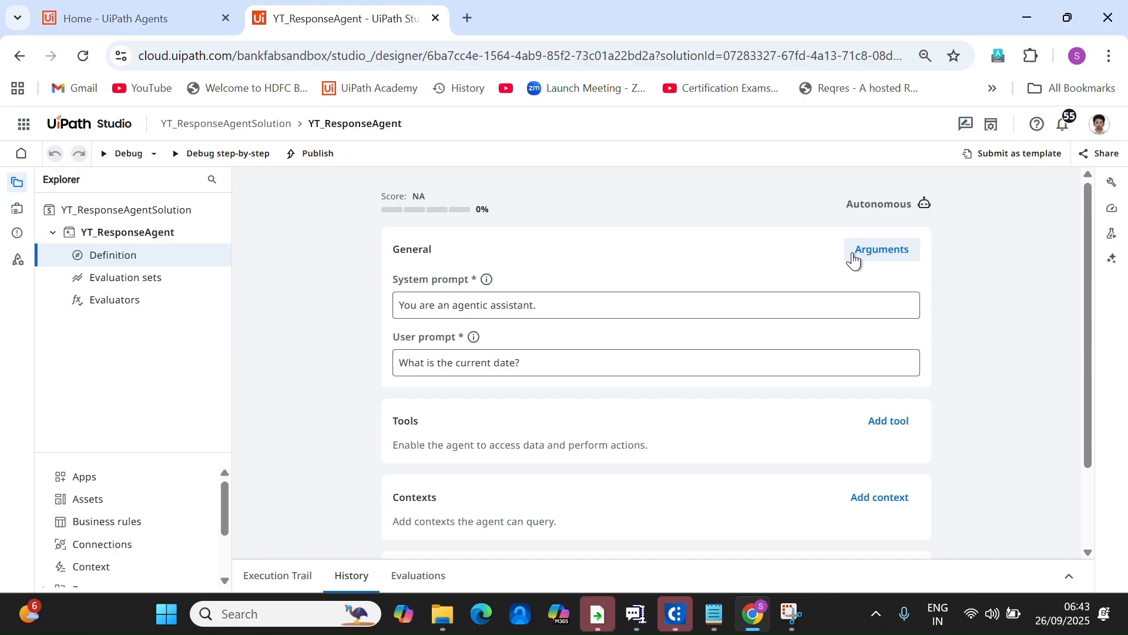
In the Data manager, add a MailBody input with an email description.
{"action": "left_click", "coordinate": [867, 256]}
{"action": "left_click", "coordinate": [70, 275]}
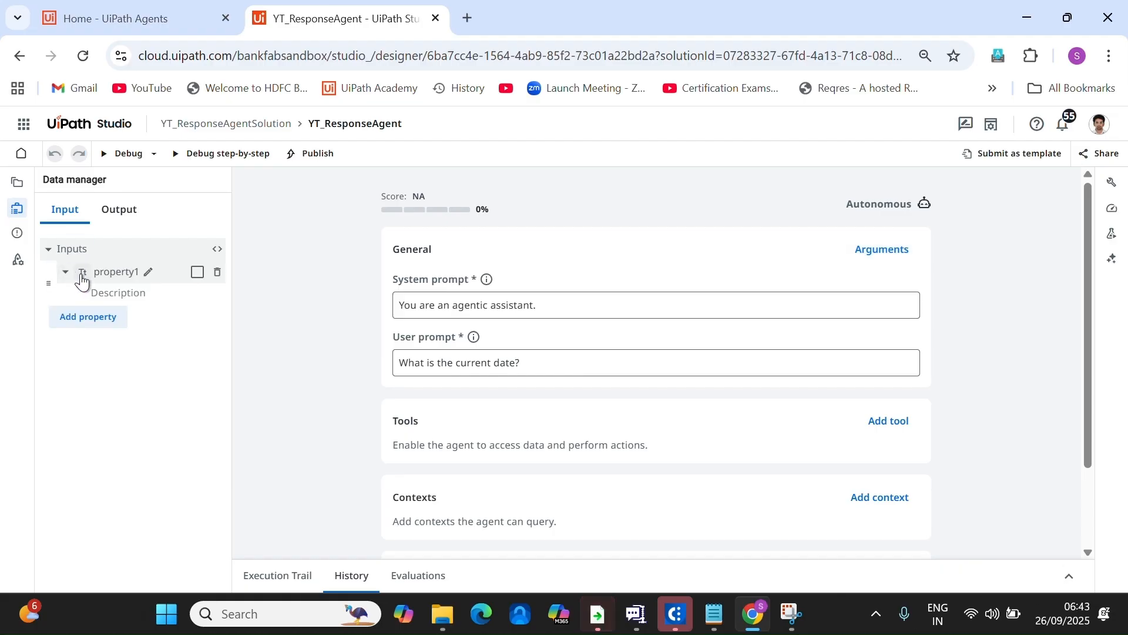
{"action": "left_click", "coordinate": [147, 272]}
{"action": "type", "text": "Mail"}
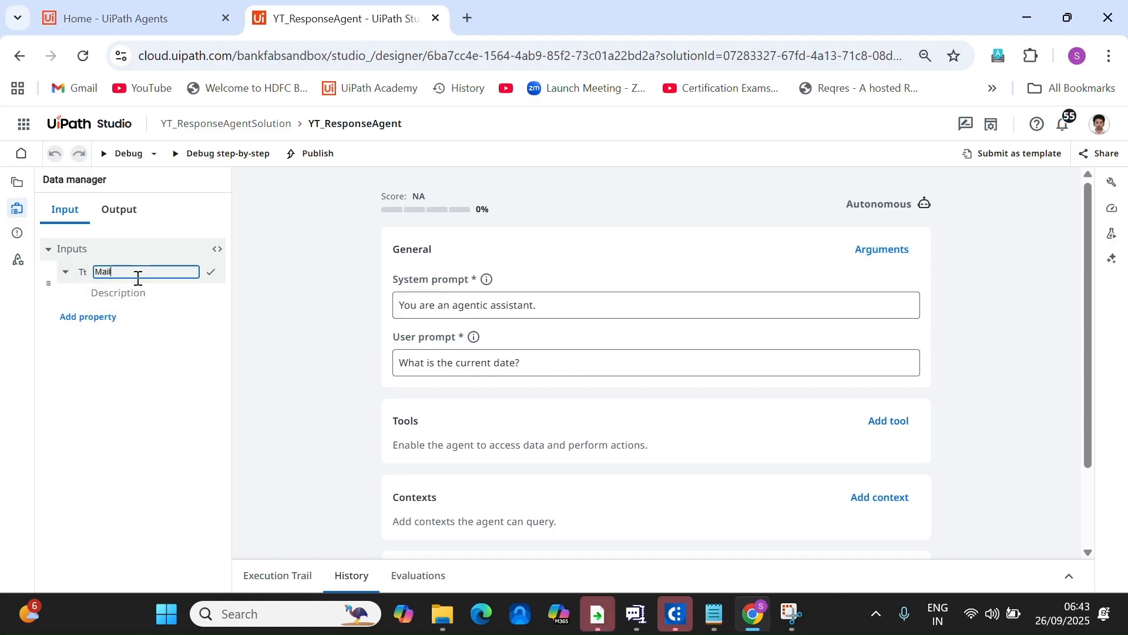
{"action": "type", "text": "Body"}
{"action": "left_click", "coordinate": [153, 296]}
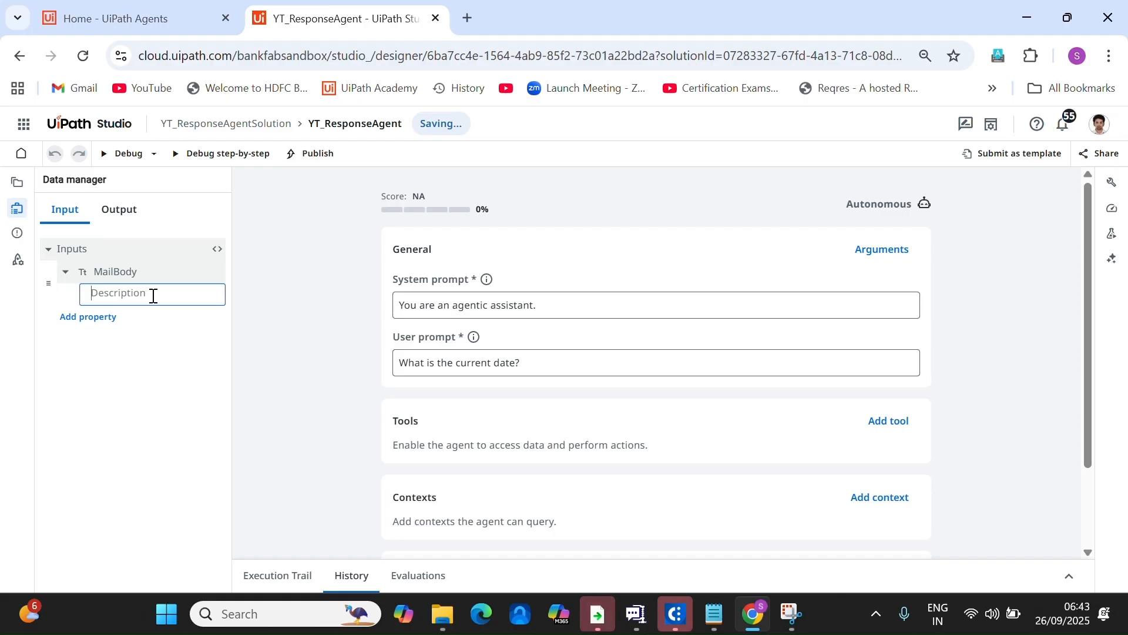
{"action": "type", "text": "Email body"}
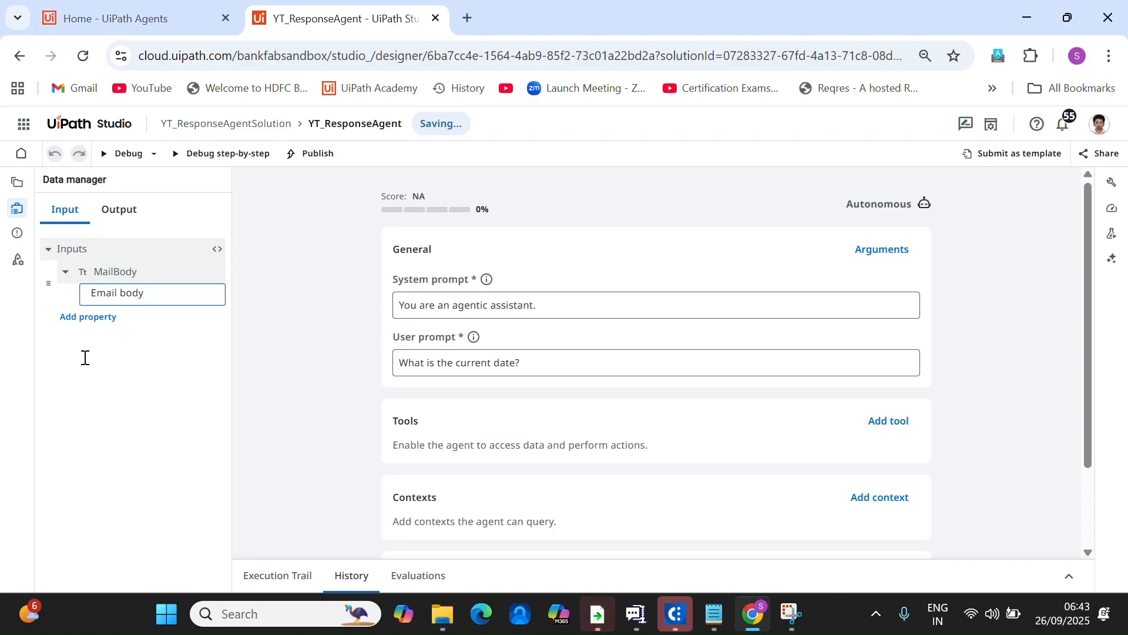
{"action": "left_click", "coordinate": [90, 317]}
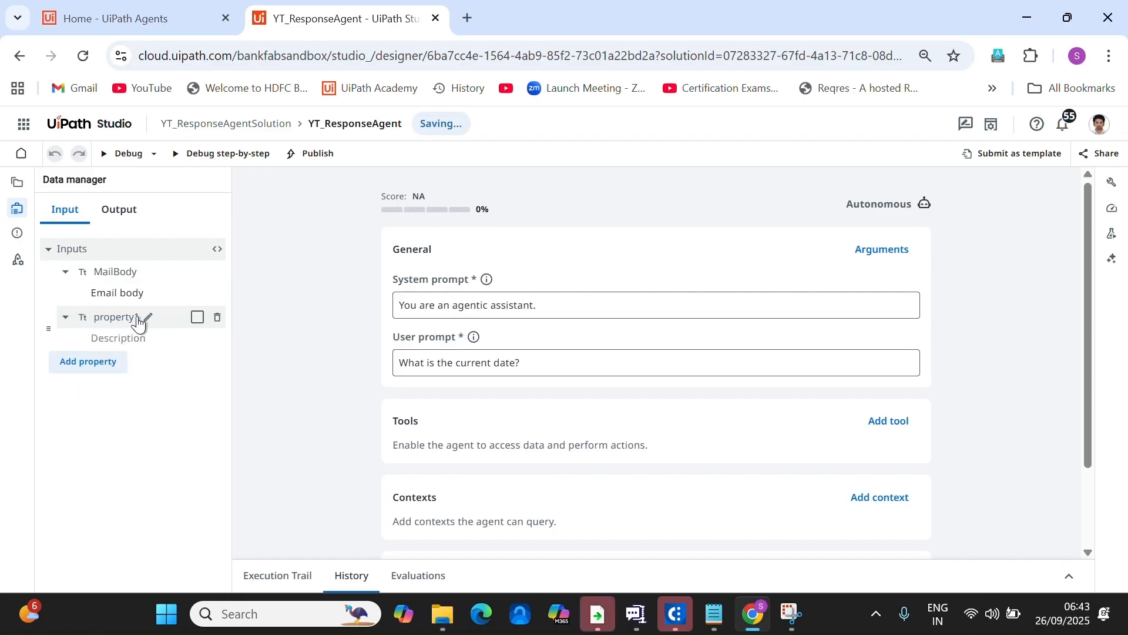
Name the next input MailSubject, described as 'Subject of the email'.
{"action": "type", "text": "MailSubj"}
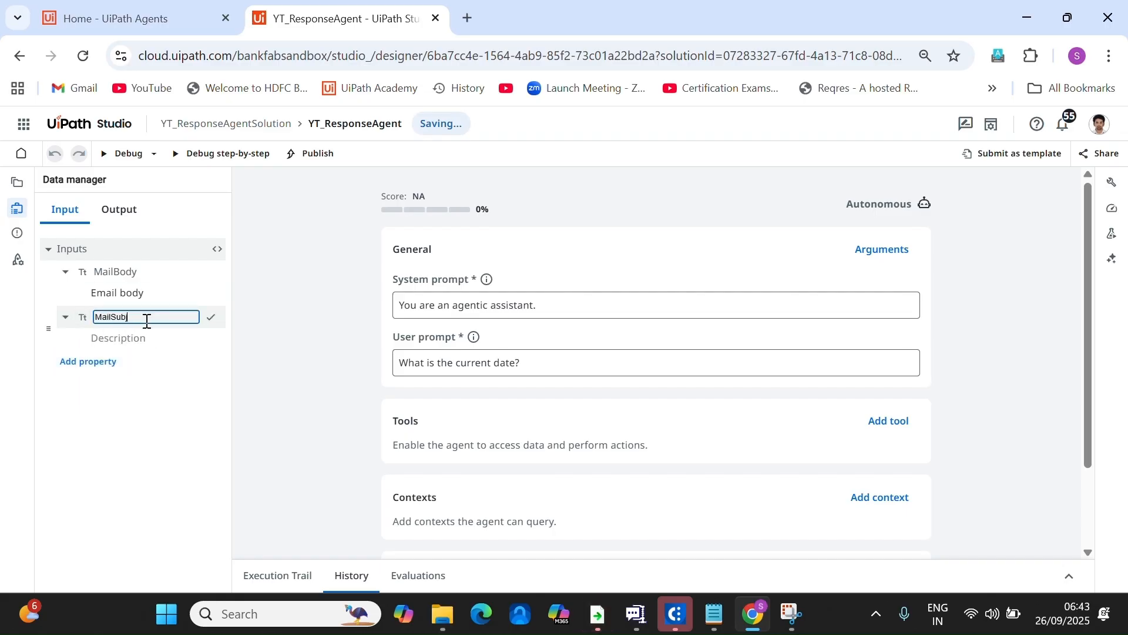
{"action": "type", "text": "ect"}
{"action": "key", "text": "Return"}
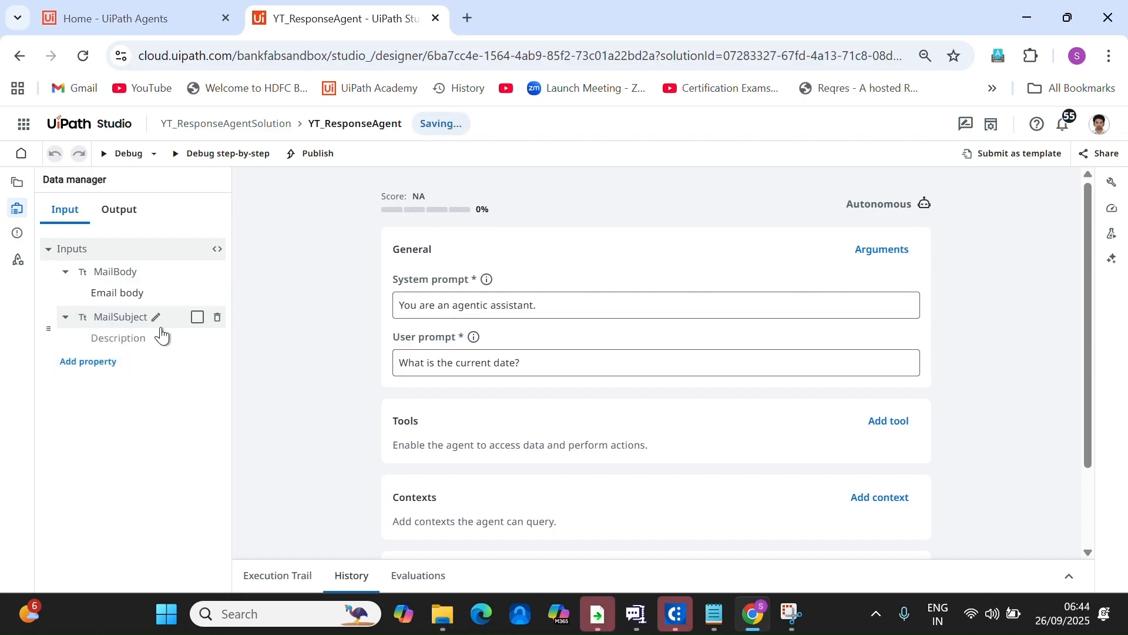
{"action": "left_click", "coordinate": [145, 344]}
{"action": "type", "text": "Subject "}
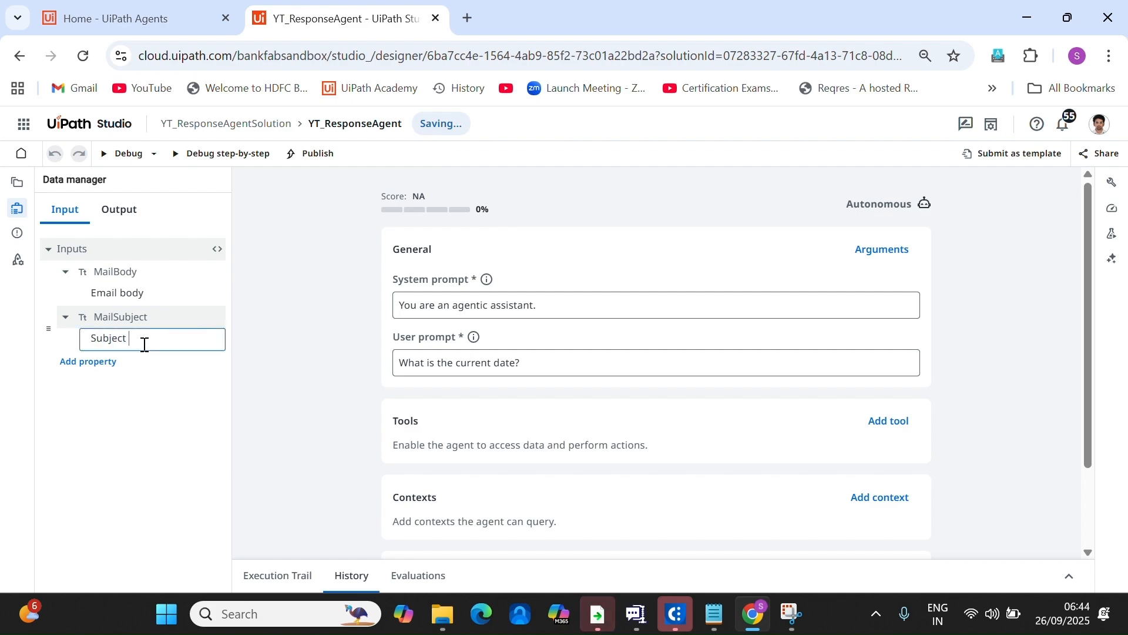
{"action": "type", "text": "of the email"}
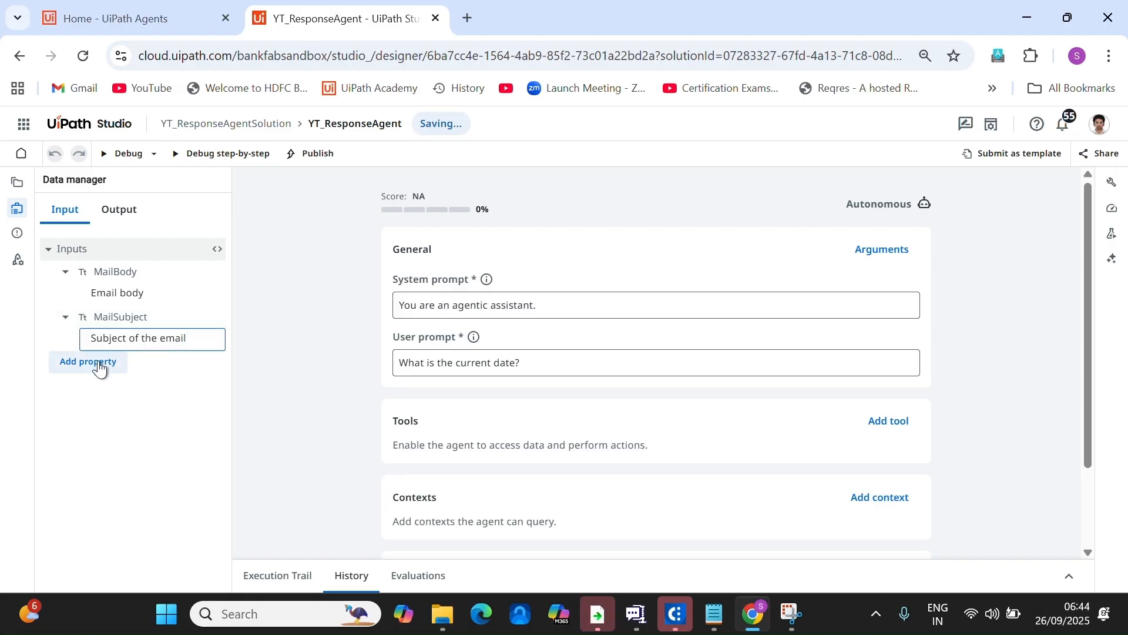
Add a Category input described as 'IT Ticket Category for which the SLA to be identified'.
{"action": "left_click", "coordinate": [88, 361]}
{"action": "left_click", "coordinate": [135, 363]}
{"action": "type", "text": "Ca"}
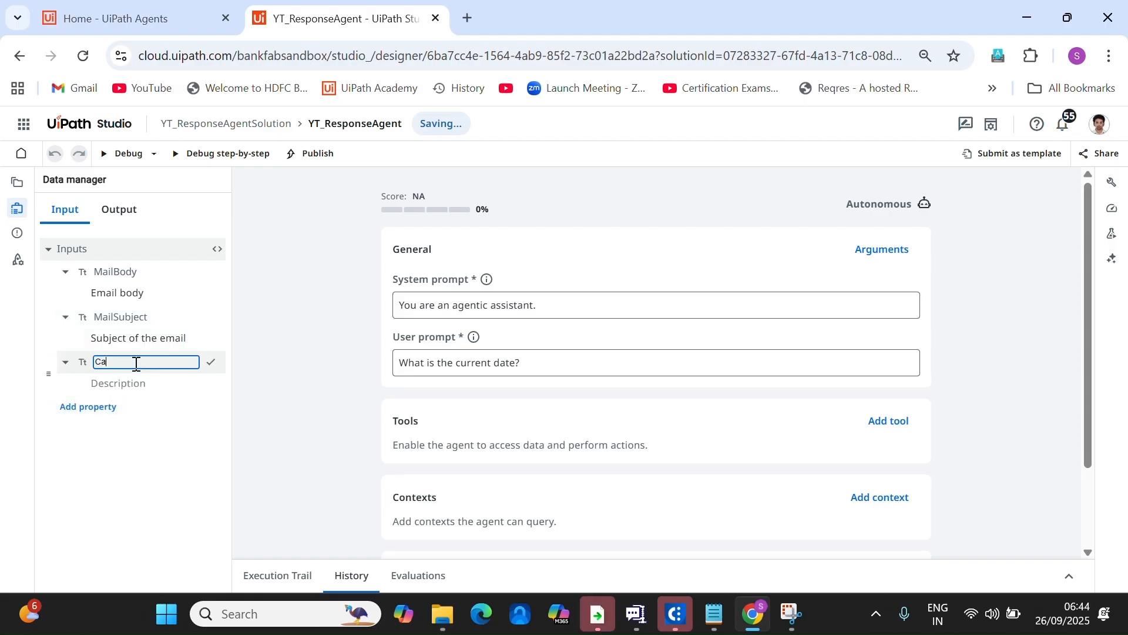
{"action": "type", "text": "tegory"}
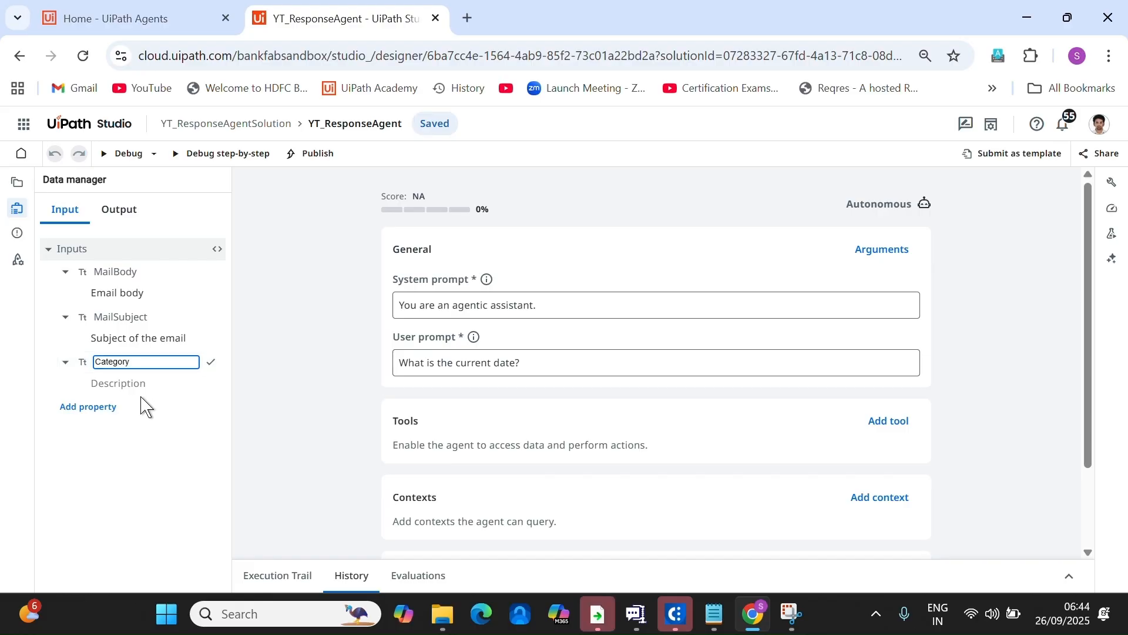
{"action": "key", "text": "Return"}
{"action": "left_click", "coordinate": [140, 383]}
{"action": "type", "text": "IT"}
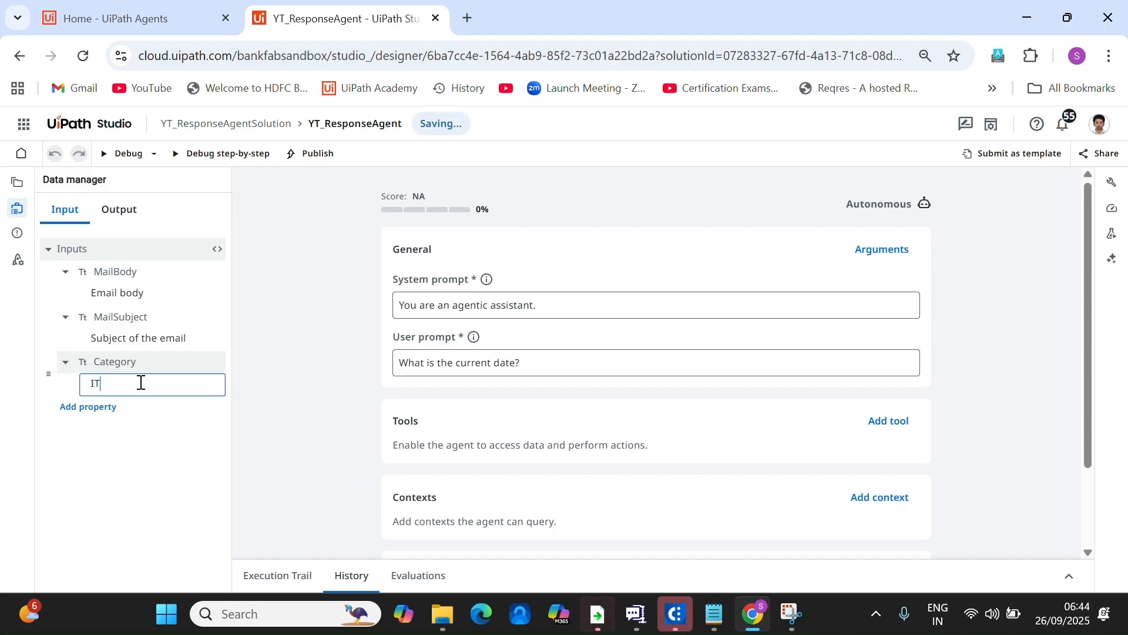
{"action": "type", "text": " Ticket Categ"}
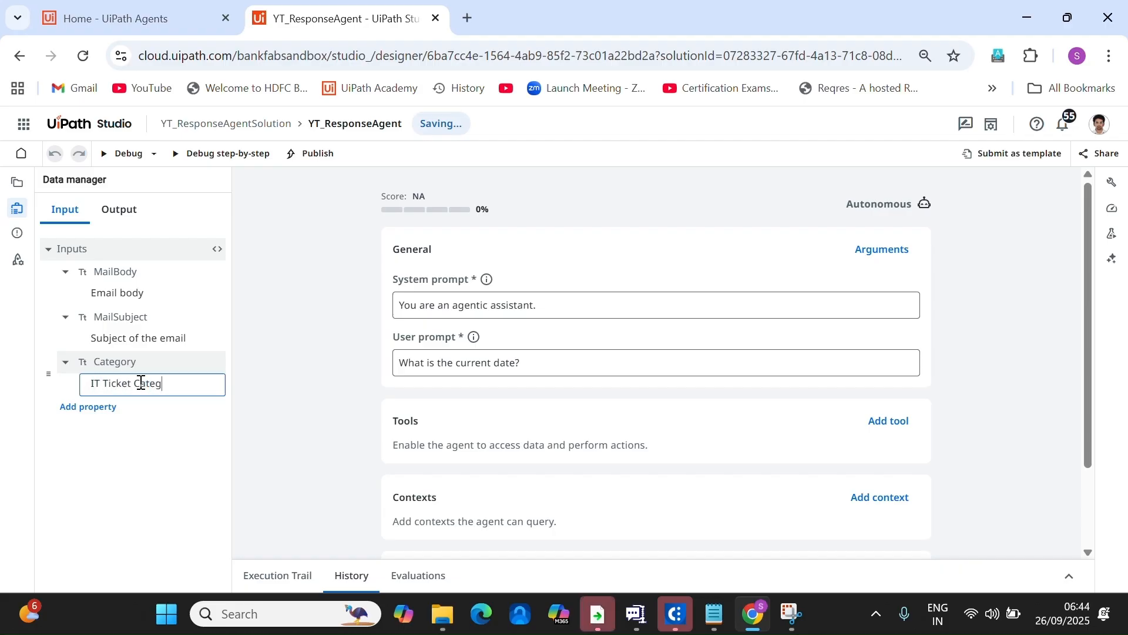
{"action": "type", "text": "ory for w"}
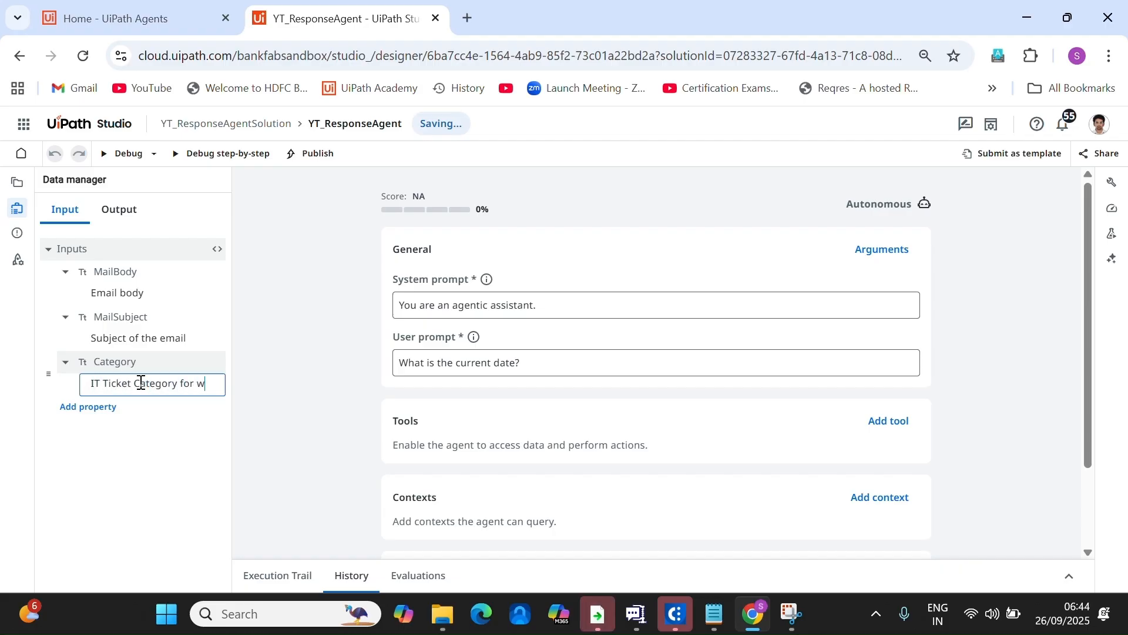
{"action": "type", "text": "hich the SLA to"}
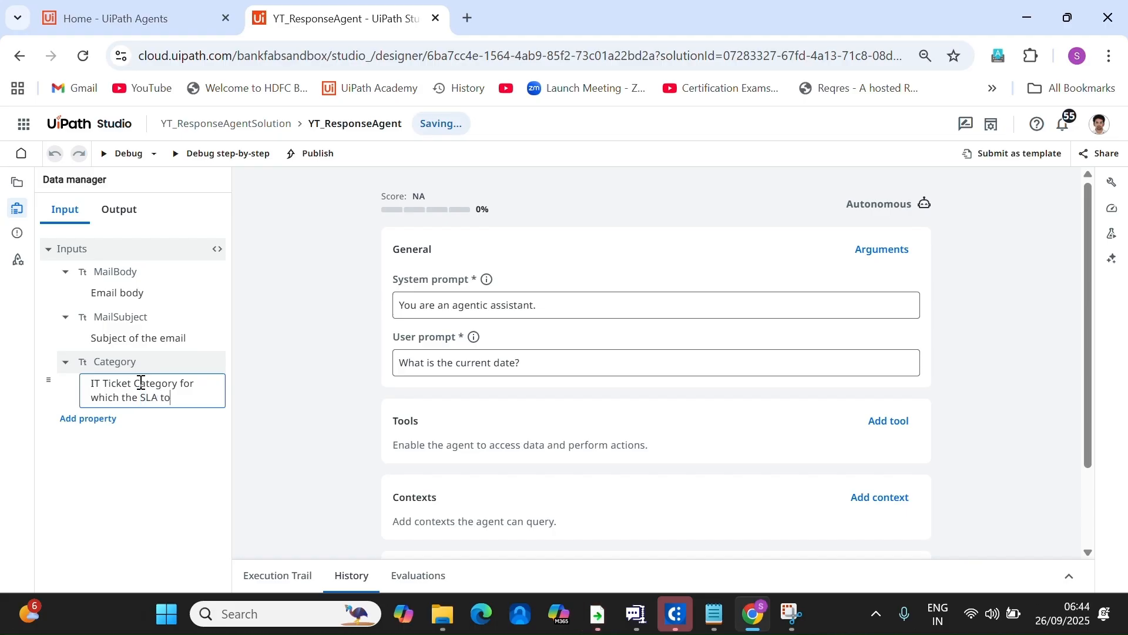
{"action": "type", "text": " be identified"}
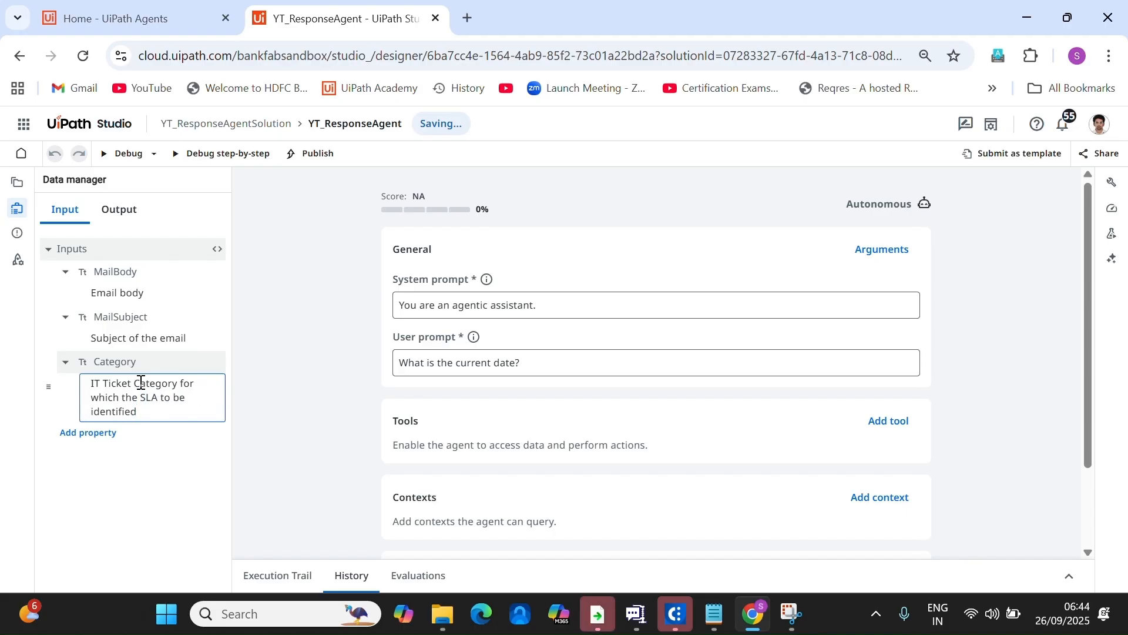
{"action": "left_click", "coordinate": [169, 495]}
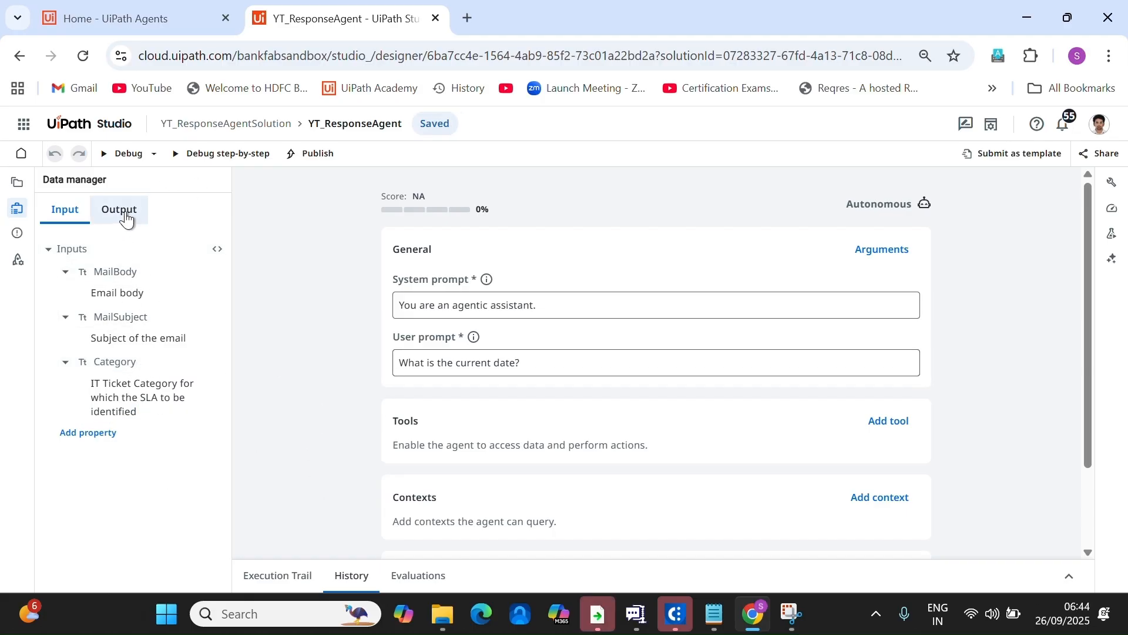
On the Output tab, rename the content output property to ResponseMailBody.
{"action": "left_click", "coordinate": [126, 219]}
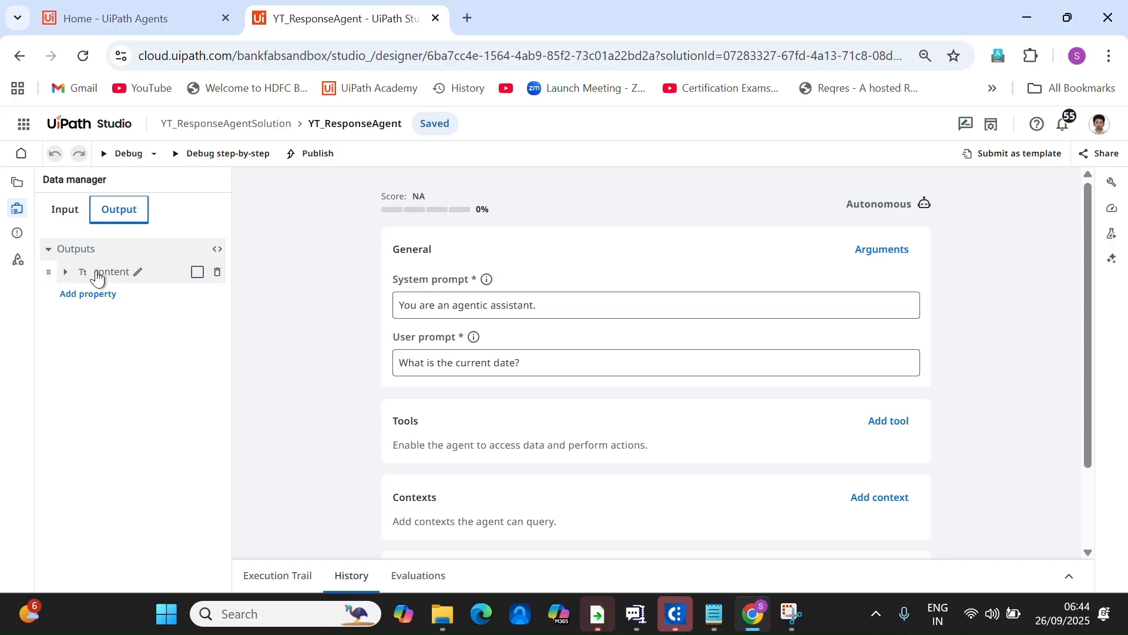
{"action": "left_click", "coordinate": [97, 279]}
{"action": "left_click", "coordinate": [134, 271]}
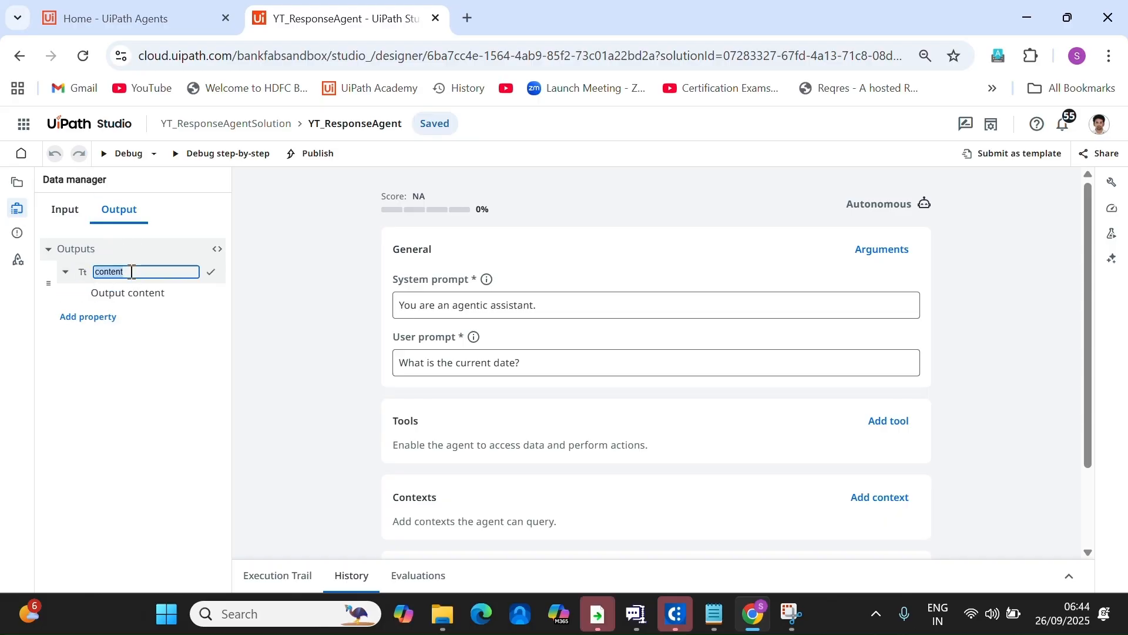
{"action": "type", "text": "MailBody"}
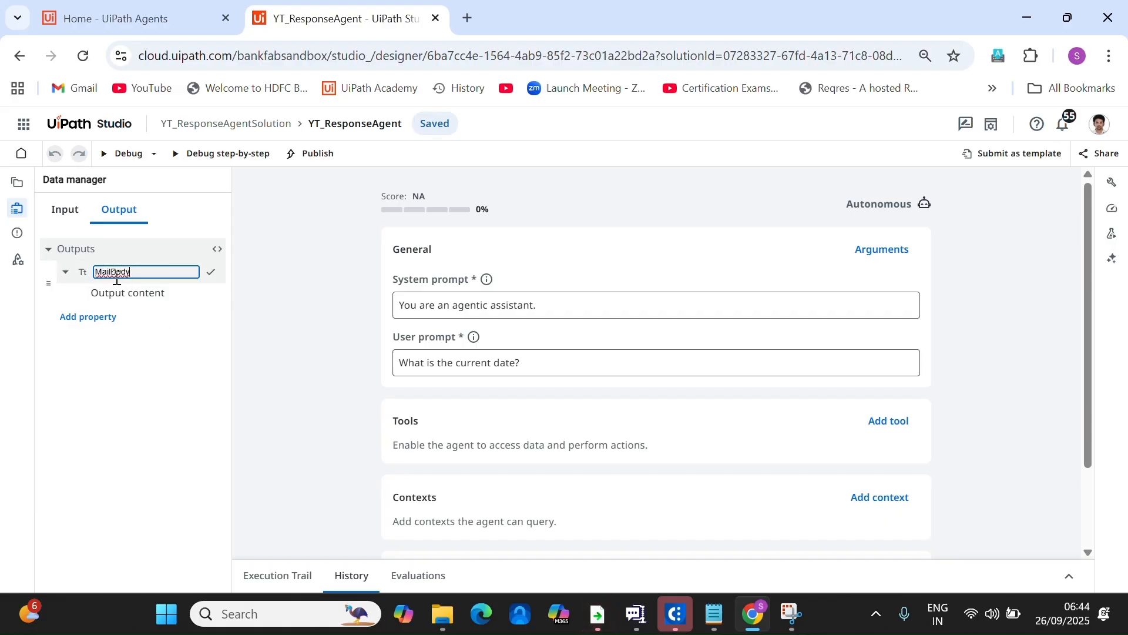
{"action": "type", "text": "Response"}
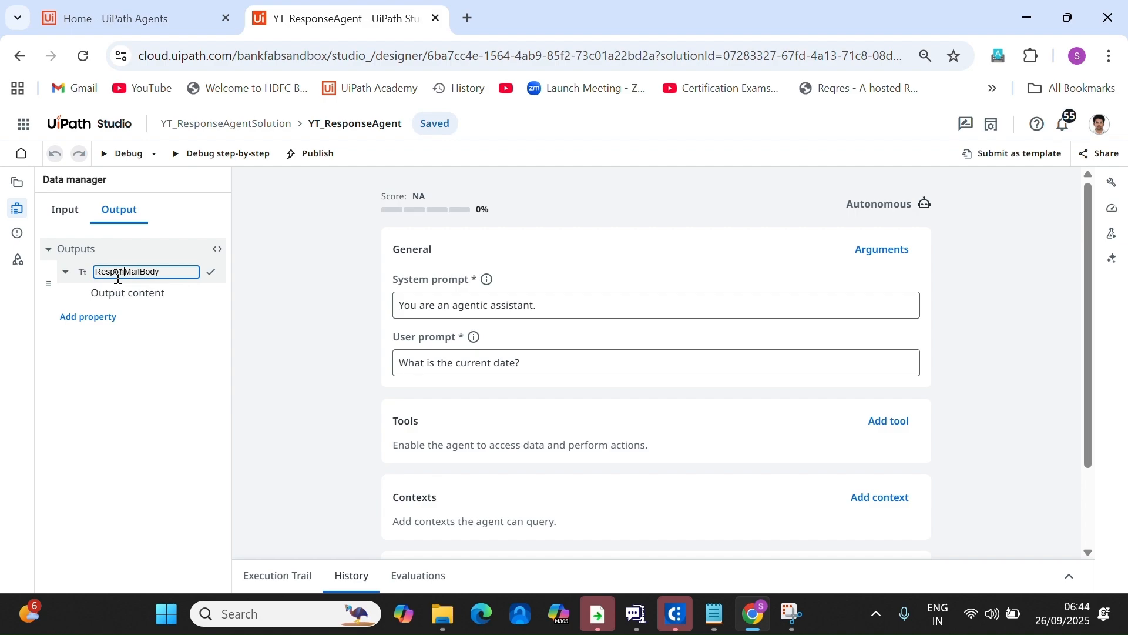
{"action": "left_click", "coordinate": [151, 352]}
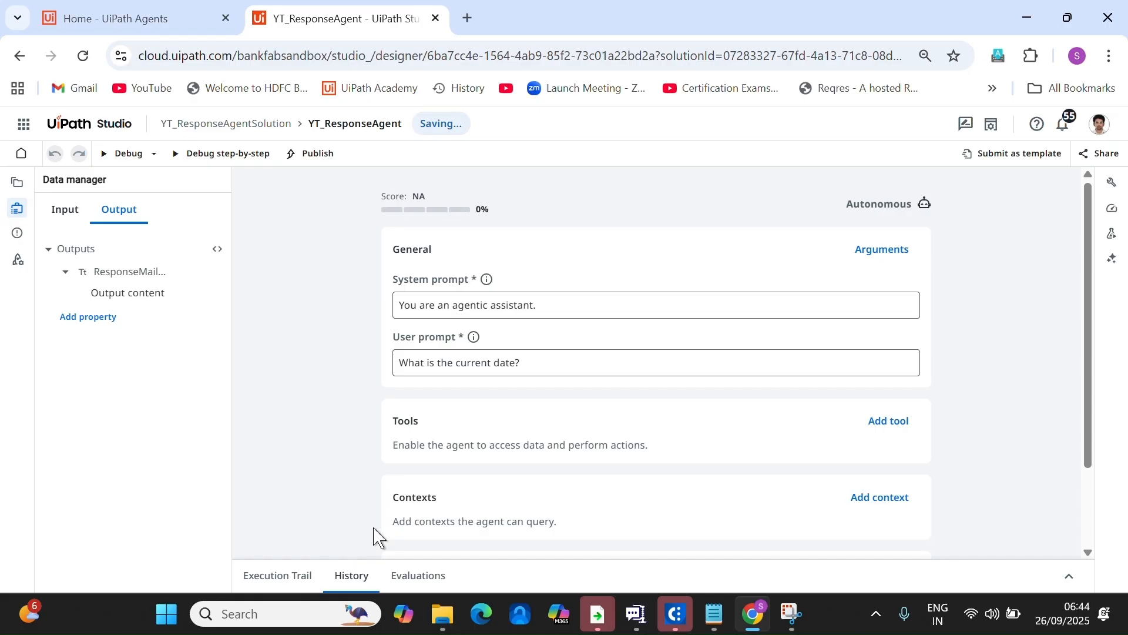
{"action": "left_click", "coordinate": [494, 360]}
Rewrite the system prompt: you receive mail body, subject and input; refer the context for the template.
{"action": "left_click", "coordinate": [562, 307]}
{"action": "left_click", "coordinate": [499, 361]}
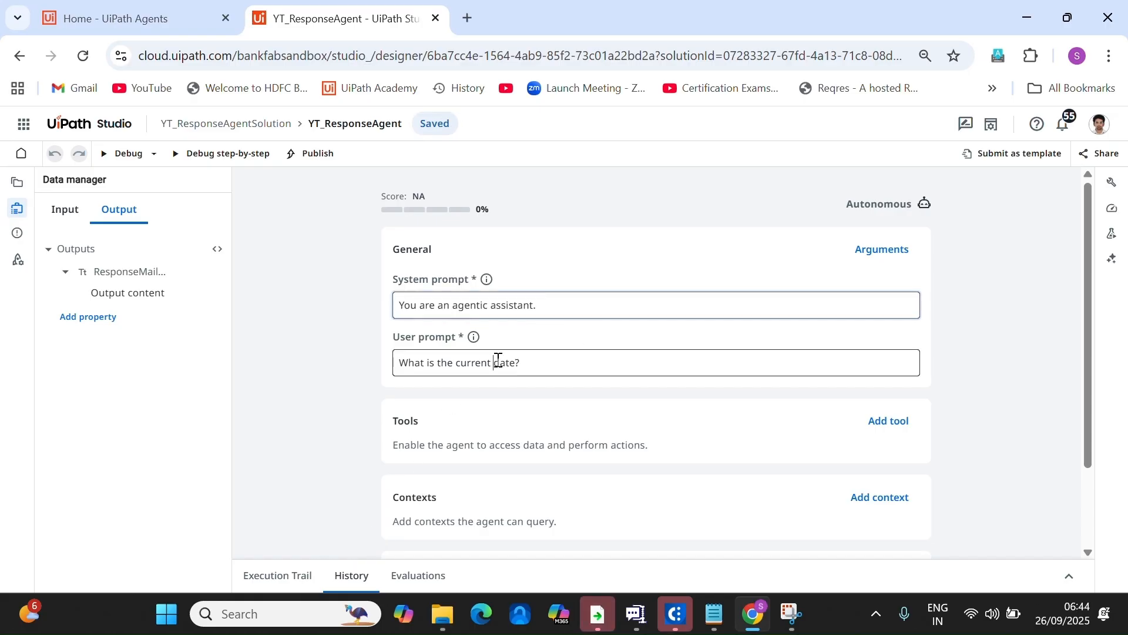
{"action": "left_click", "coordinate": [565, 306]}
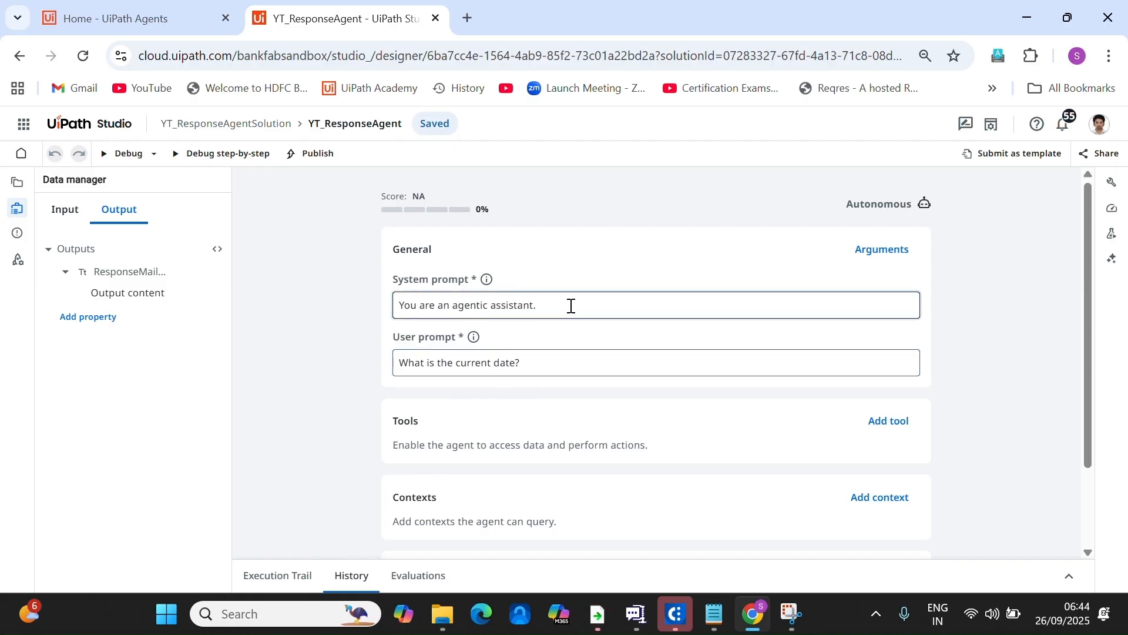
{"action": "left_click_drag", "start_coordinate": [571, 306], "coordinate": [317, 309]}
{"action": "type", "text": "You"}
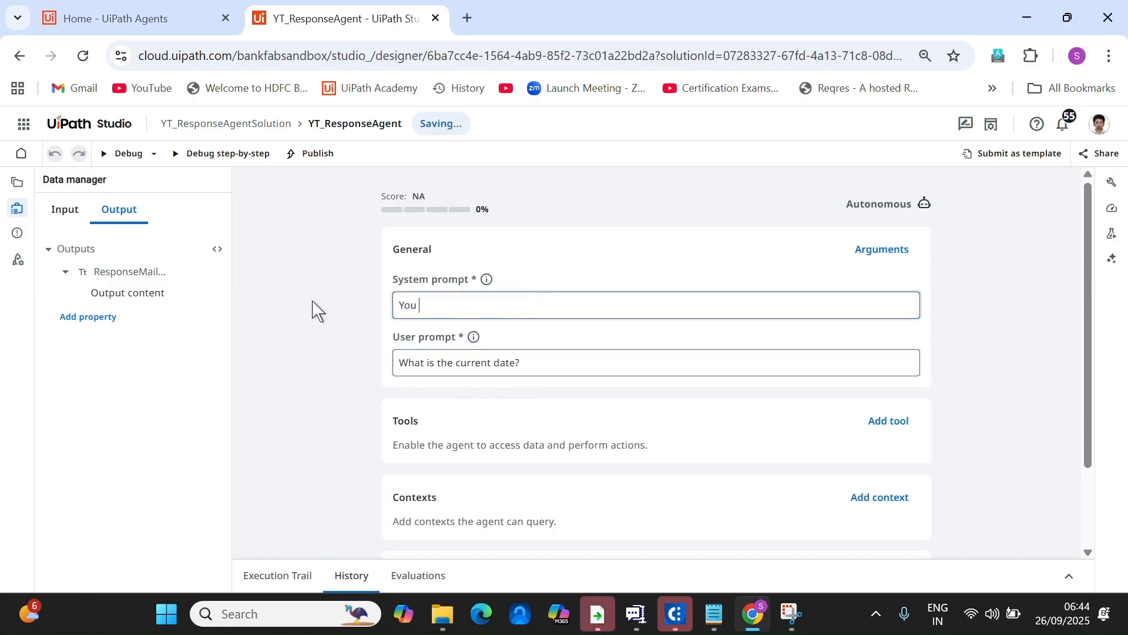
{"action": "type", "text": " will receive "}
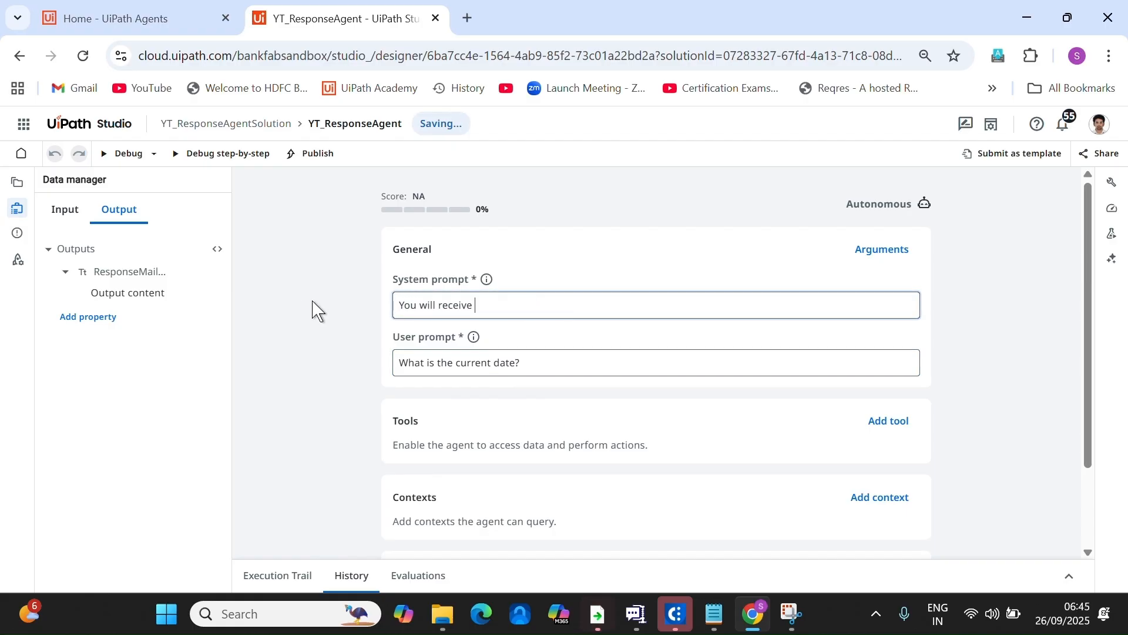
{"action": "type", "text": "mailbody"}
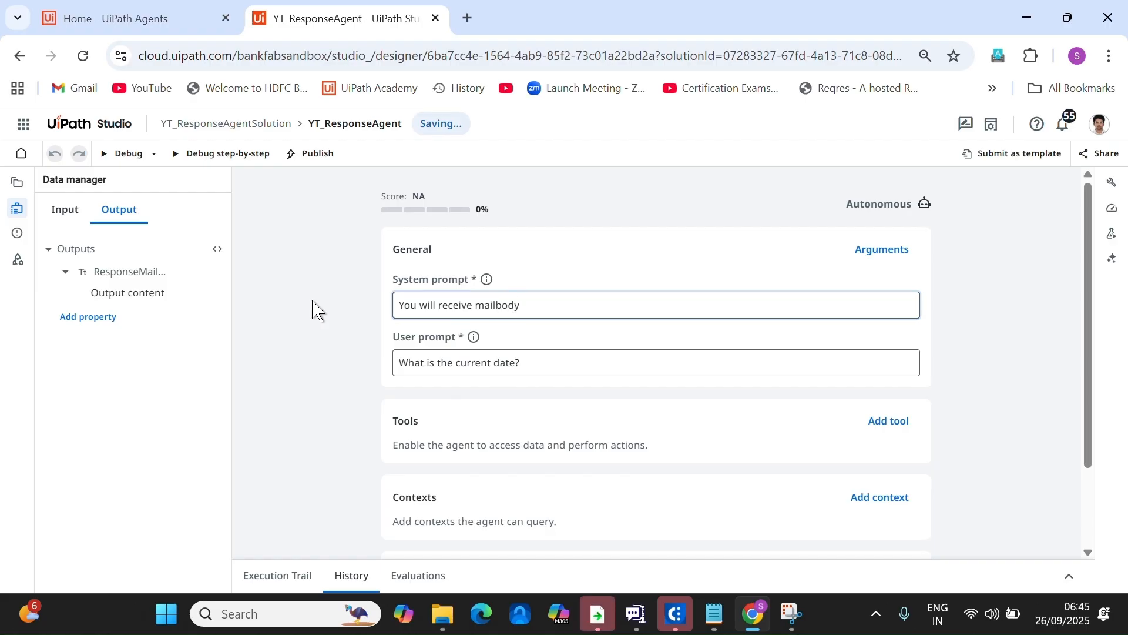
{"action": "type", "text": ", subject and the identified category as i"}
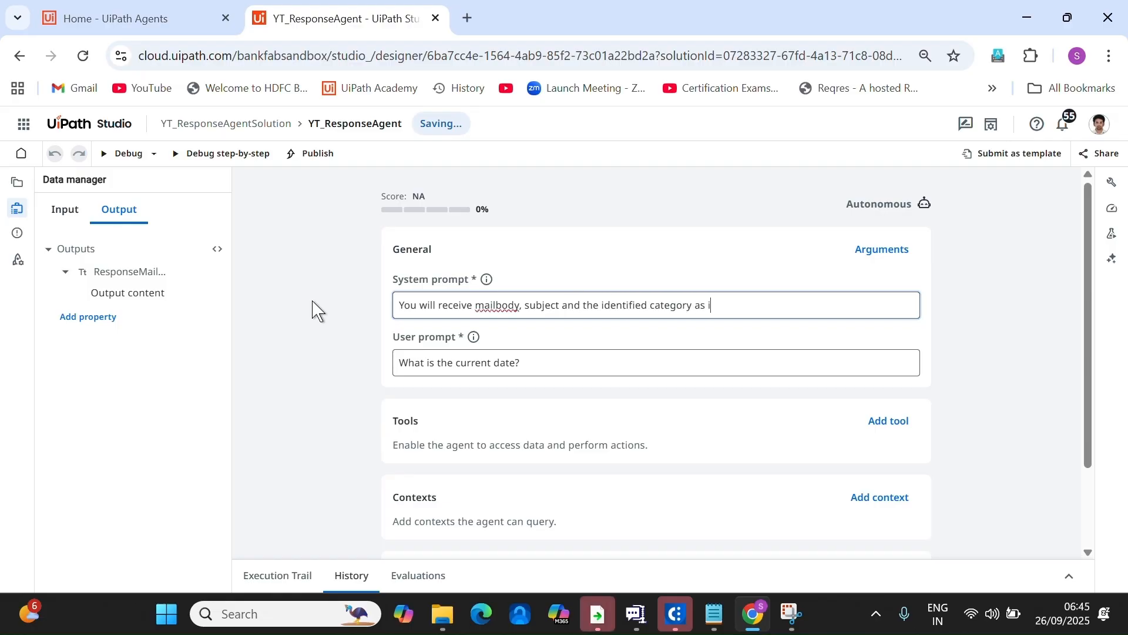
{"action": "key", "text": "BackSpace"}
{"action": "key", "text": "BackSpace"}
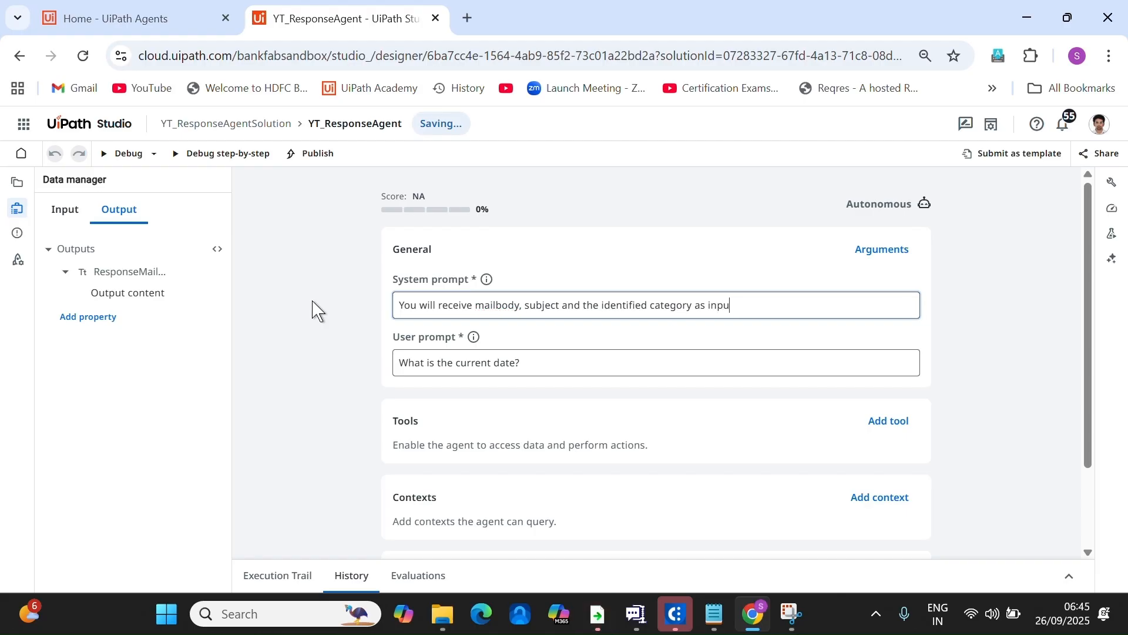
{"action": "type", "text": "put. Refer the context named as"}
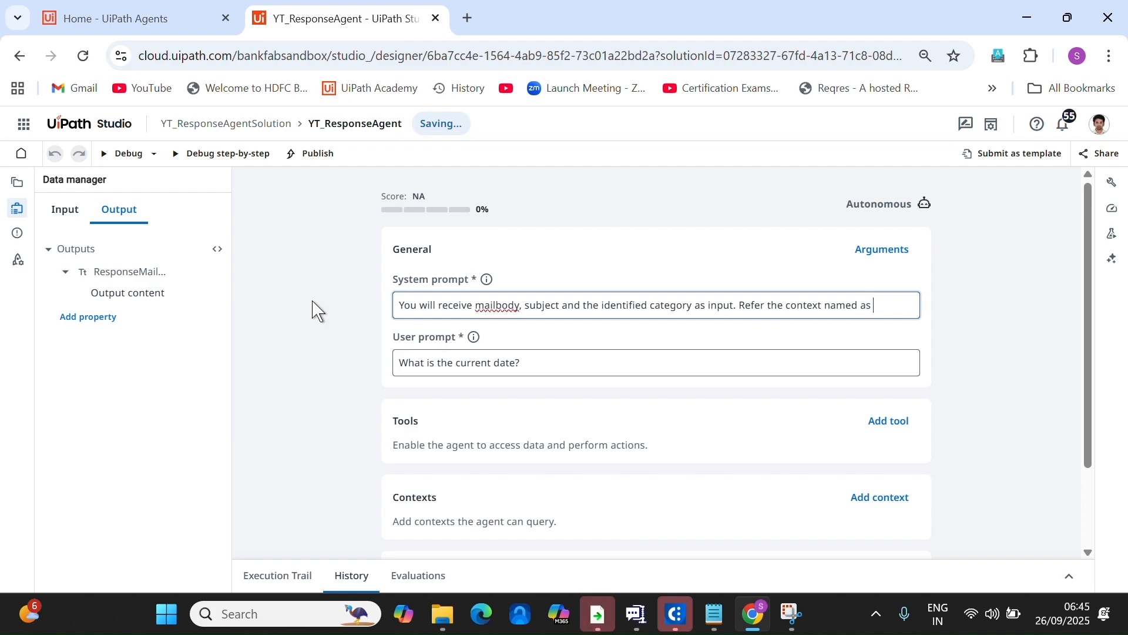
{"action": "type", "text": "\"\""}
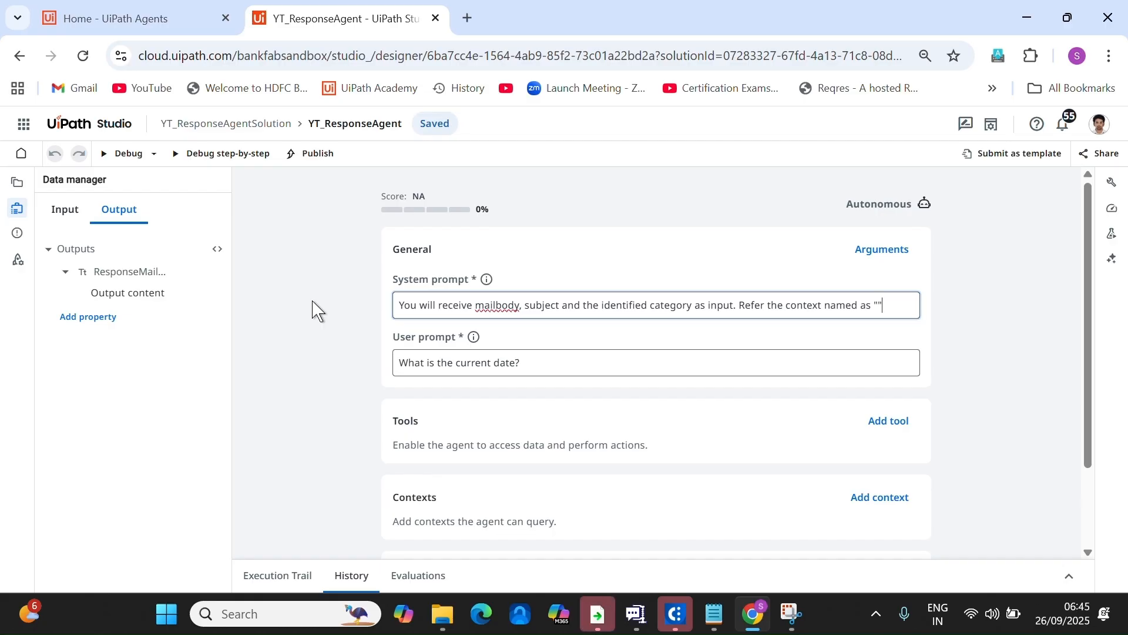
{"action": "type", "text": " to get the "}
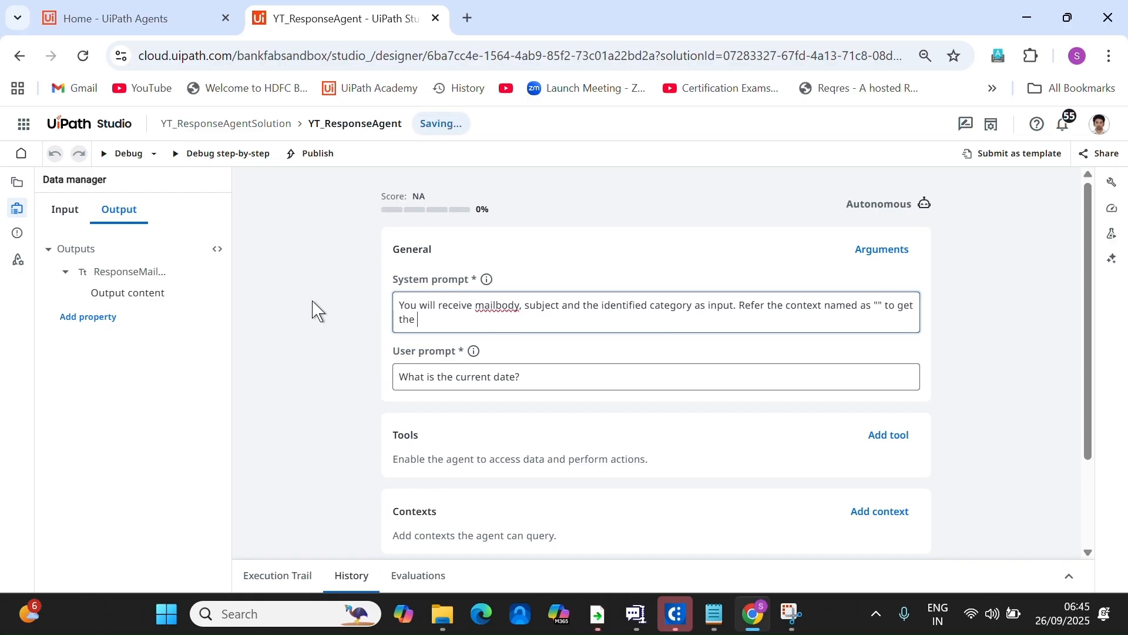
{"action": "type", "text": "template for the received details"}
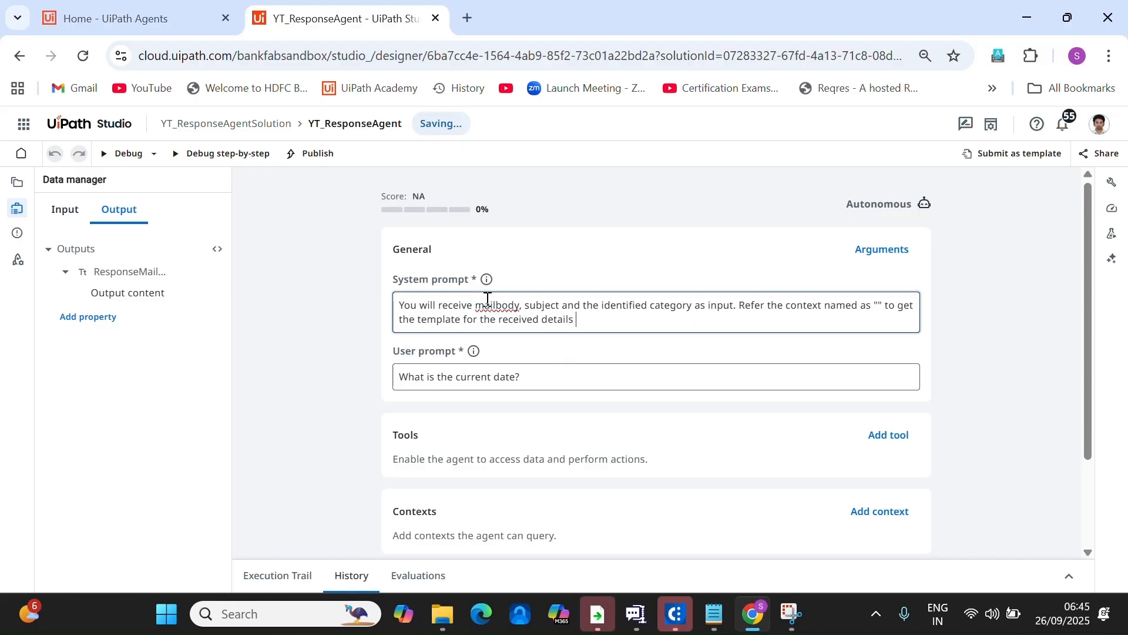
{"action": "left_click", "coordinate": [497, 303]}
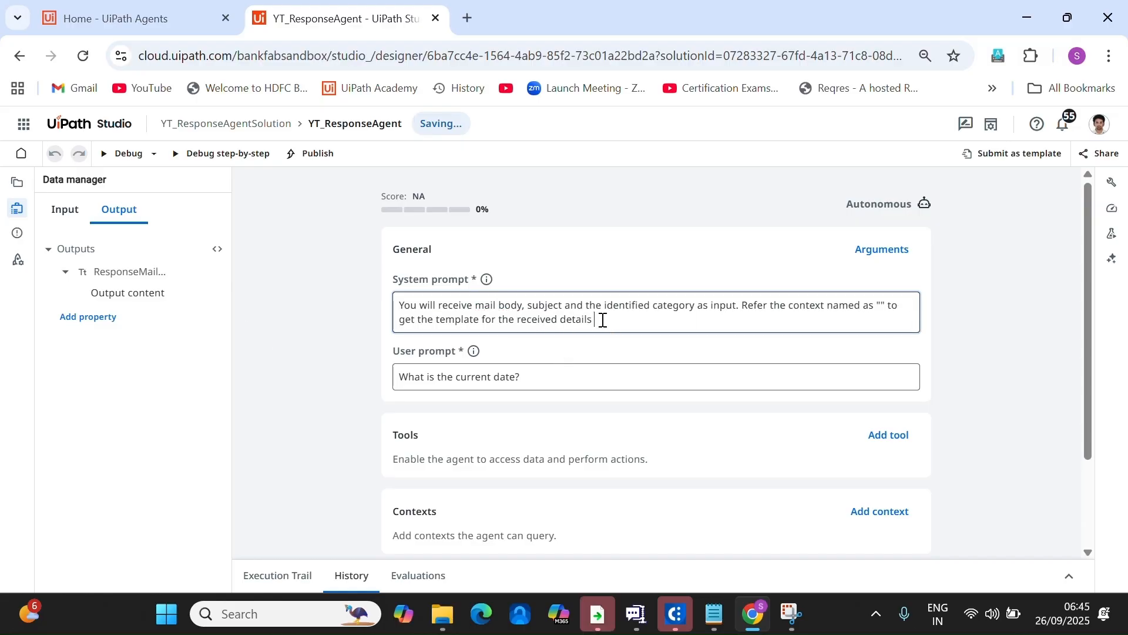
Select the existing user prompt text and start typing its replacement.
{"action": "left_click", "coordinate": [636, 381]}
{"action": "left_click_drag", "start_coordinate": [554, 383], "coordinate": [239, 385]}
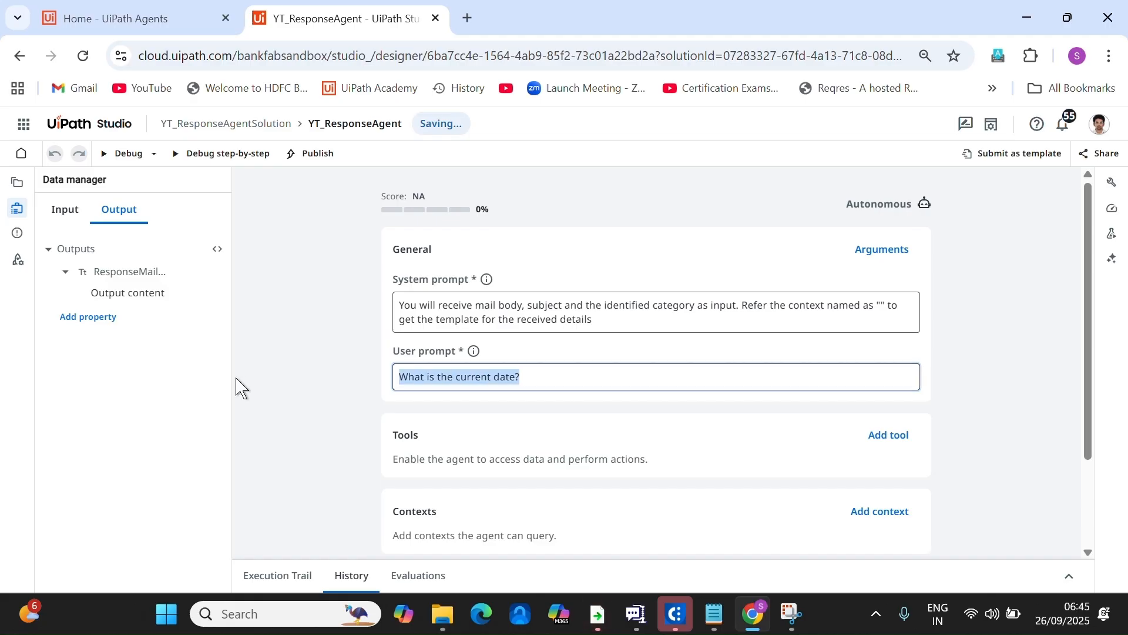
{"action": "type", "text": "Enter"}
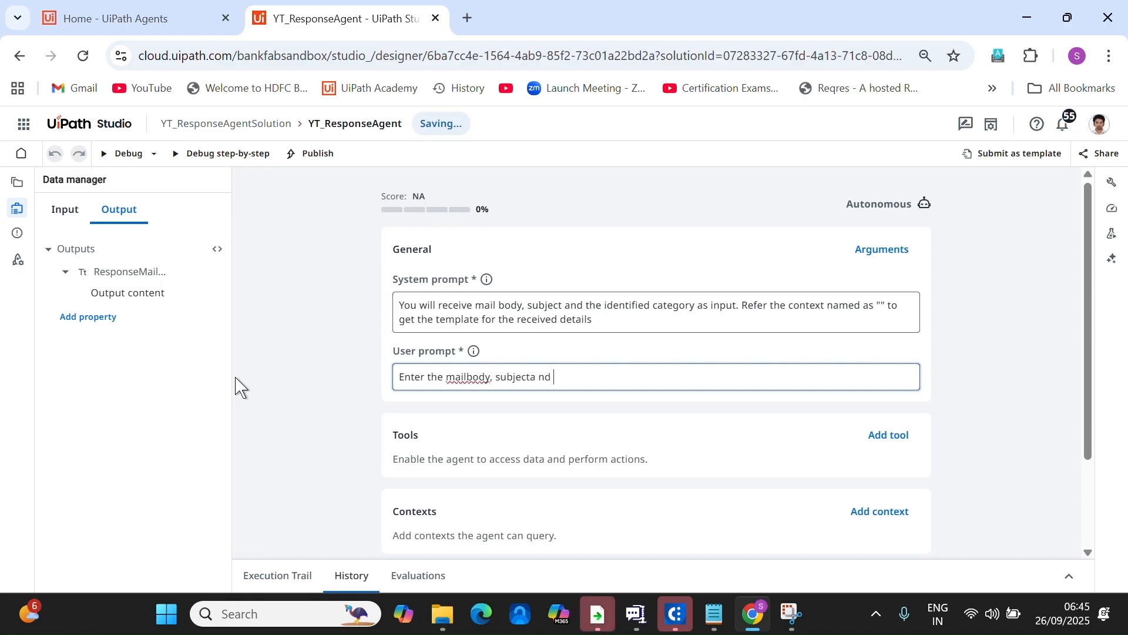
{"action": "type", "text": "the"}
{"action": "key", "text": "BackSpace"}
{"action": "key", "text": "BackSpace"}
{"action": "key", "text": "BackSpace"}
{"action": "key", "text": "BackSpace"}
{"action": "key", "text": "BackSpace"}
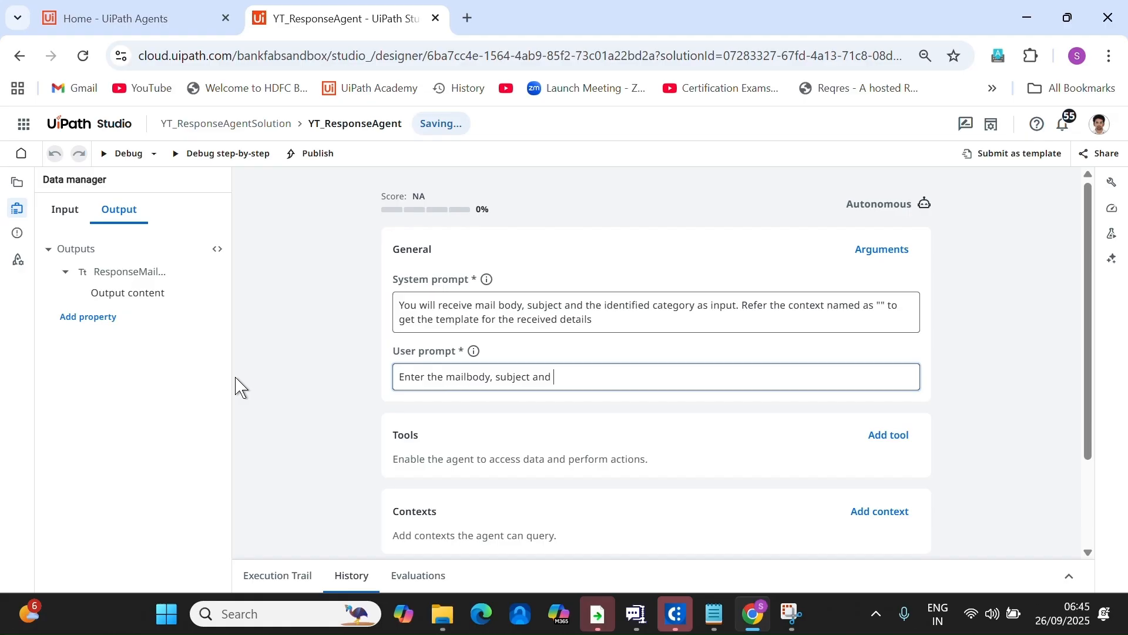
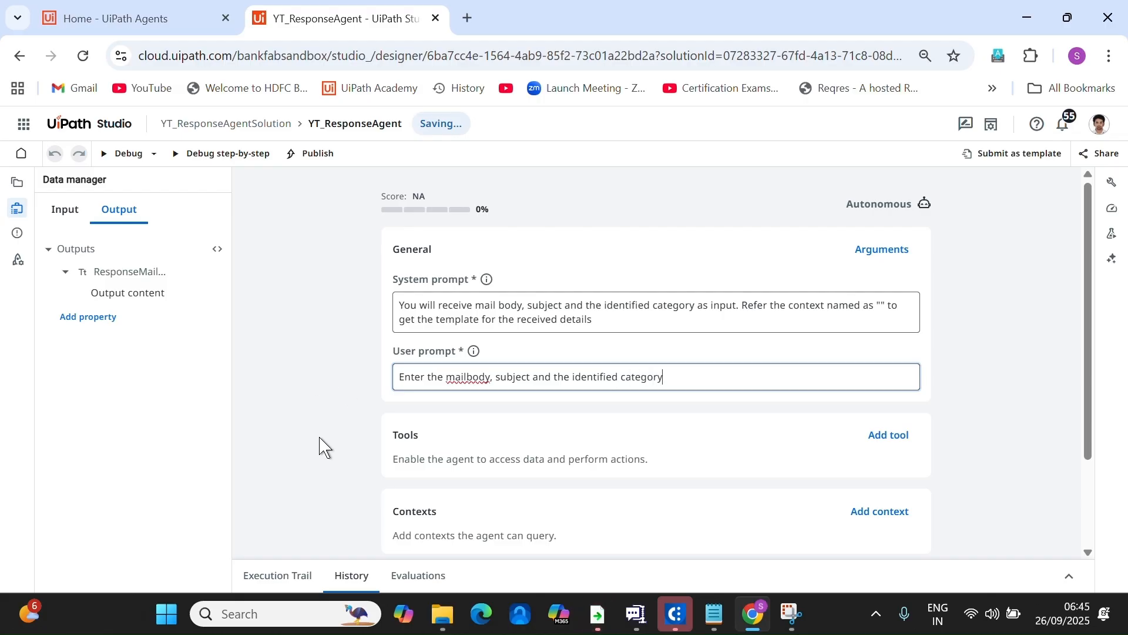
Finish the user prompt with 'for which the response needs to be generated' and select 'mail body' in the system prompt.
{"action": "left_click", "coordinate": [721, 381]}
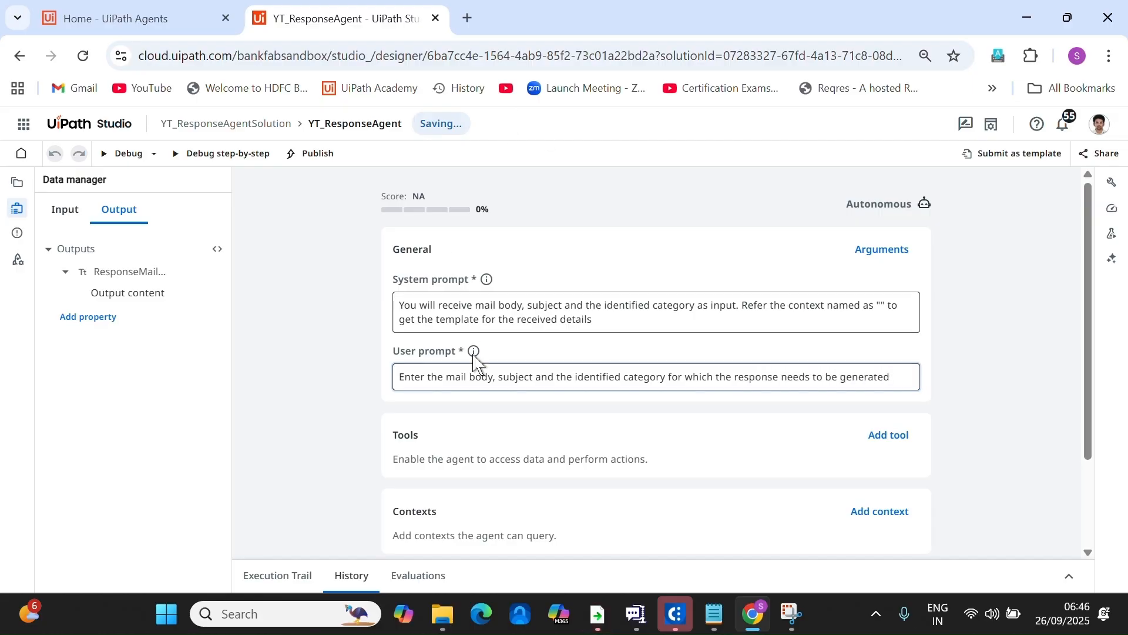
{"action": "left_click", "coordinate": [623, 317]}
{"action": "left_click_drag", "start_coordinate": [476, 307], "coordinate": [517, 302]}
In the system prompt, replace mail body, subject and category with {{MailBody}}, {{MailSubject}}, {{Category}}.
{"action": "type", "text": "{{"}
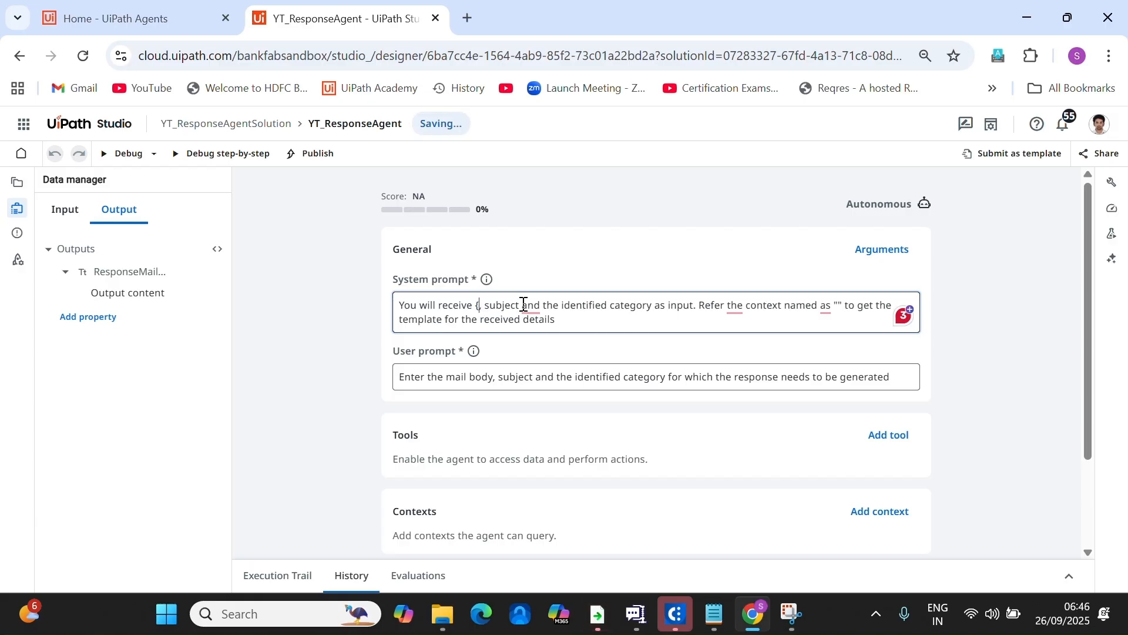
{"action": "left_click", "coordinate": [528, 327]}
{"action": "double_click", "coordinate": [556, 305]}
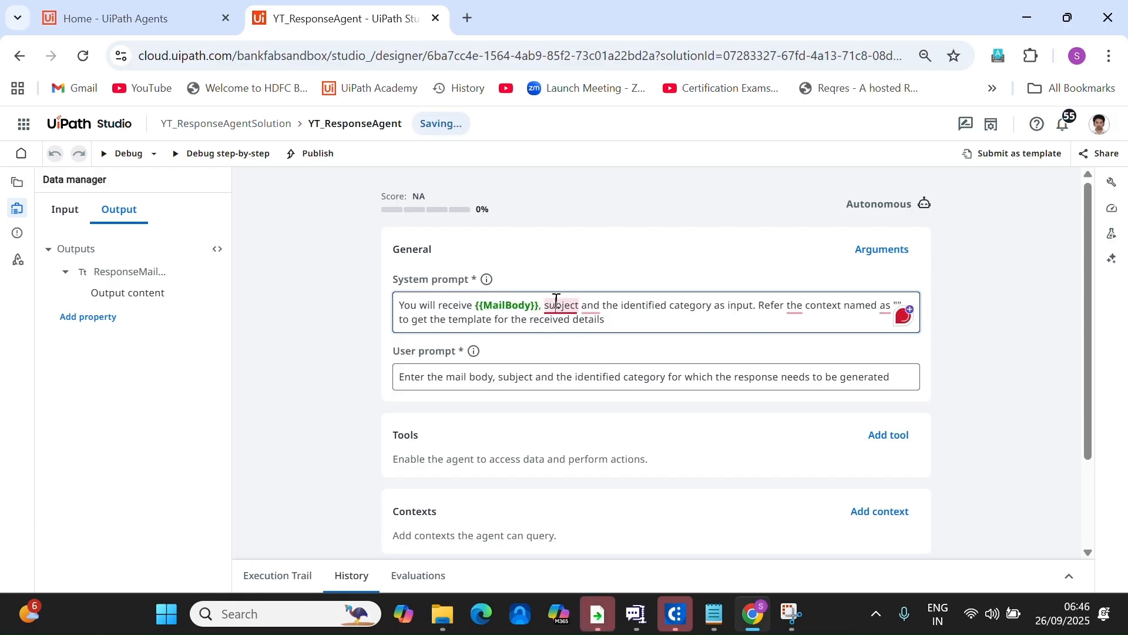
{"action": "type", "text": "{{"}
{"action": "left_click", "coordinate": [588, 347]}
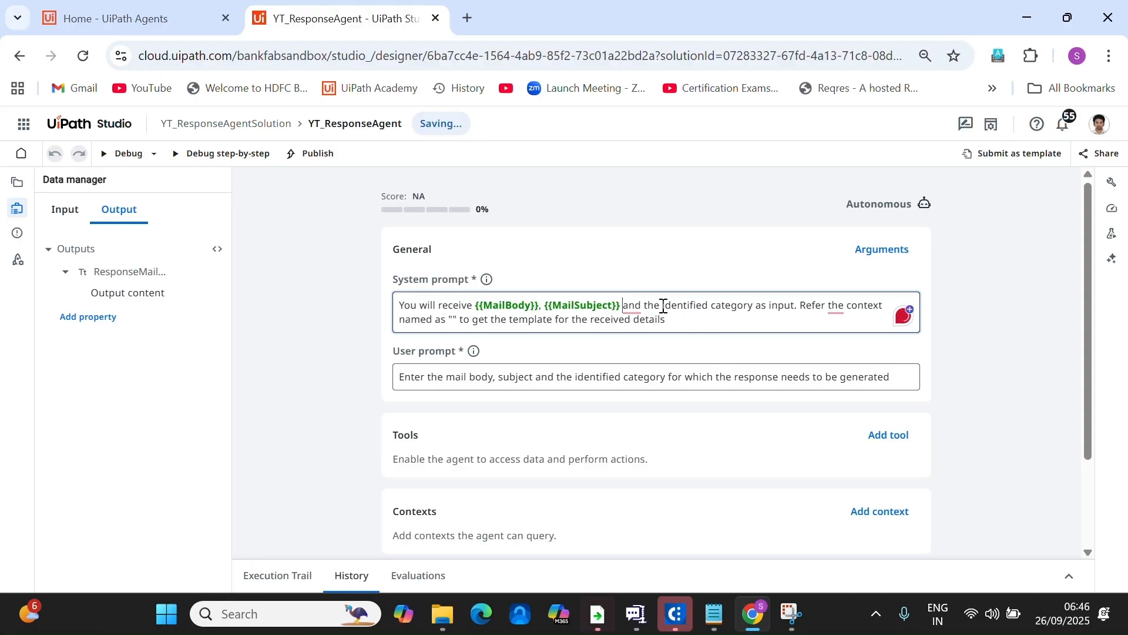
{"action": "double_click", "coordinate": [720, 306]}
{"action": "type", "text": "{{"}
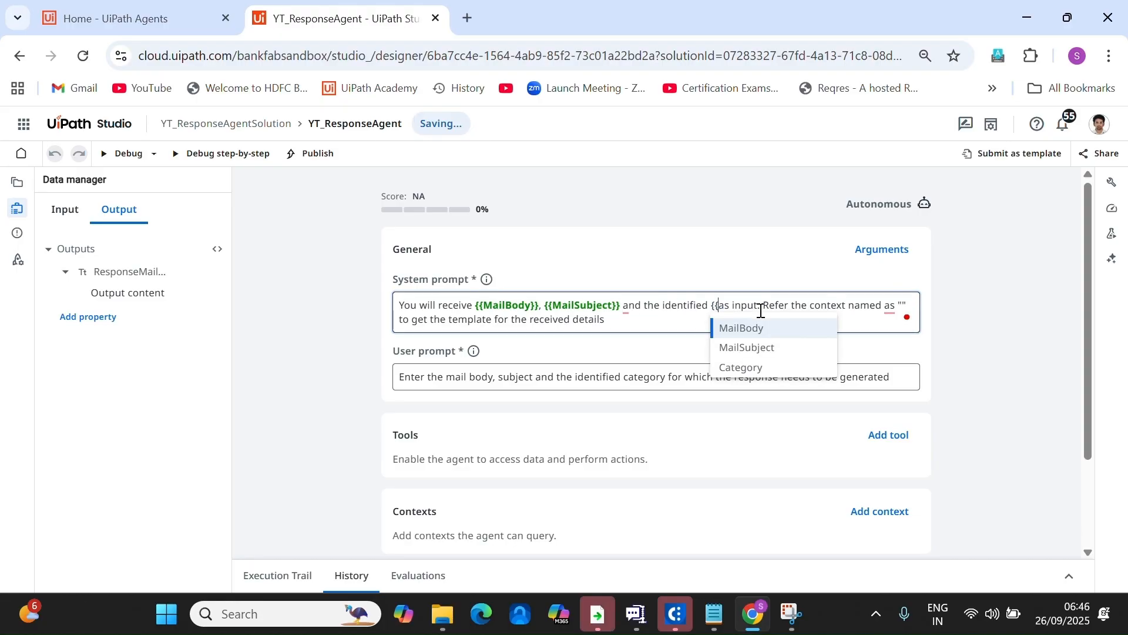
{"action": "left_click", "coordinate": [770, 368]}
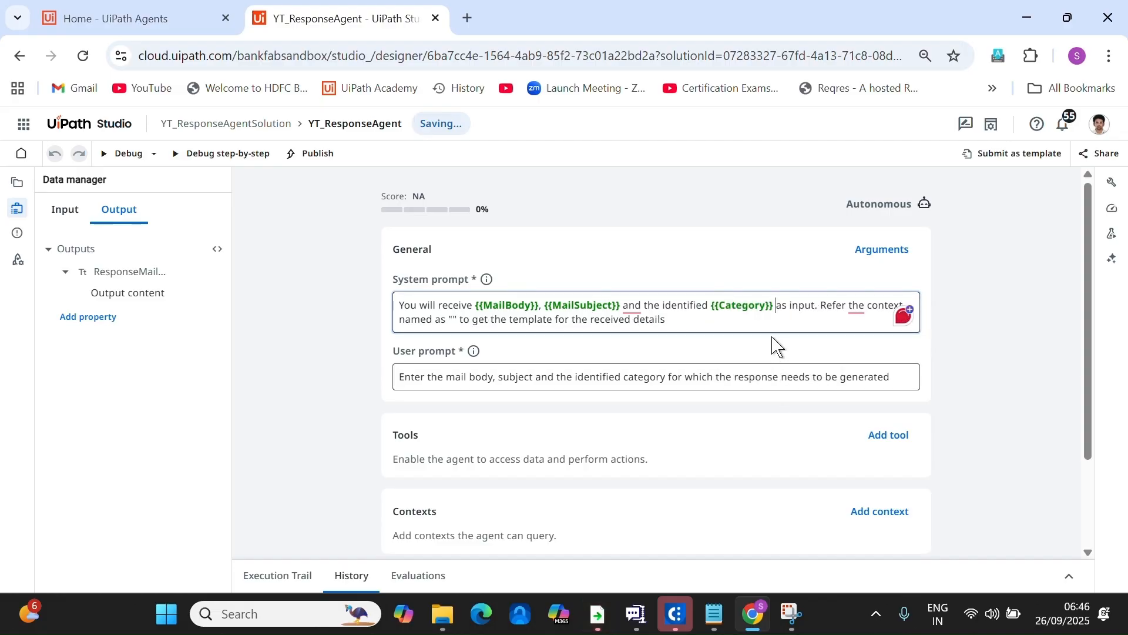
In the user prompt, replace mail body, subject and category with {{MailBody}}, {{MailSubject}}, {{Category}}.
{"action": "double_click", "coordinate": [461, 378]}
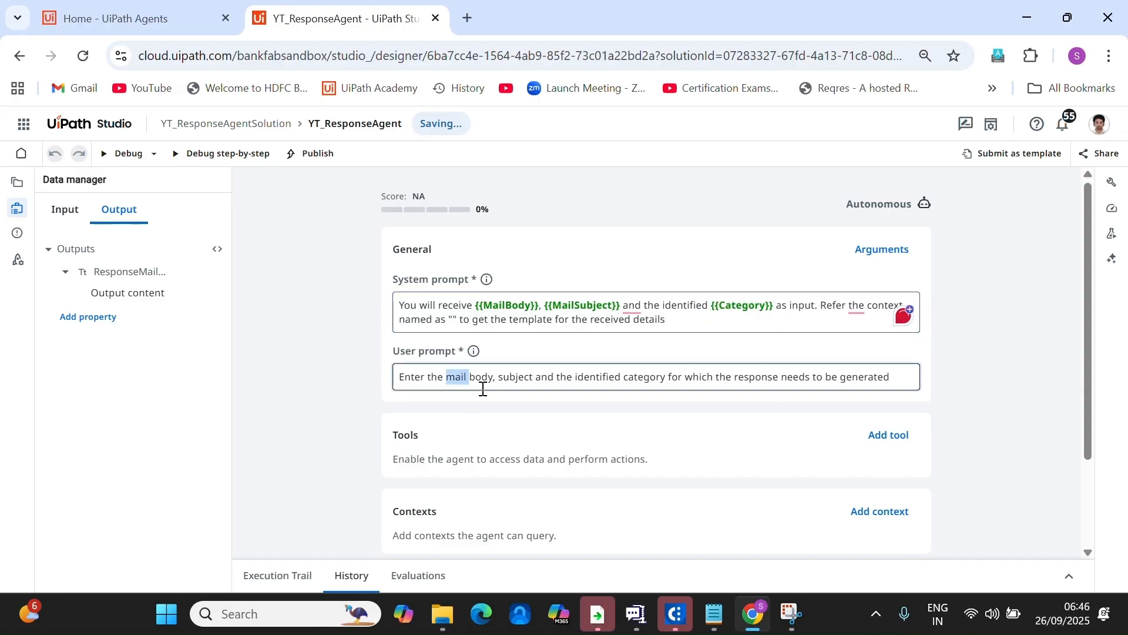
{"action": "key", "text": "Delete"}
{"action": "key", "text": "Delete"}
{"action": "key", "text": "Delete"}
{"action": "key", "text": "Delete"}
{"action": "key", "text": "Delete"}
{"action": "key", "text": "Delete"}
{"action": "type", "text": "{{"}
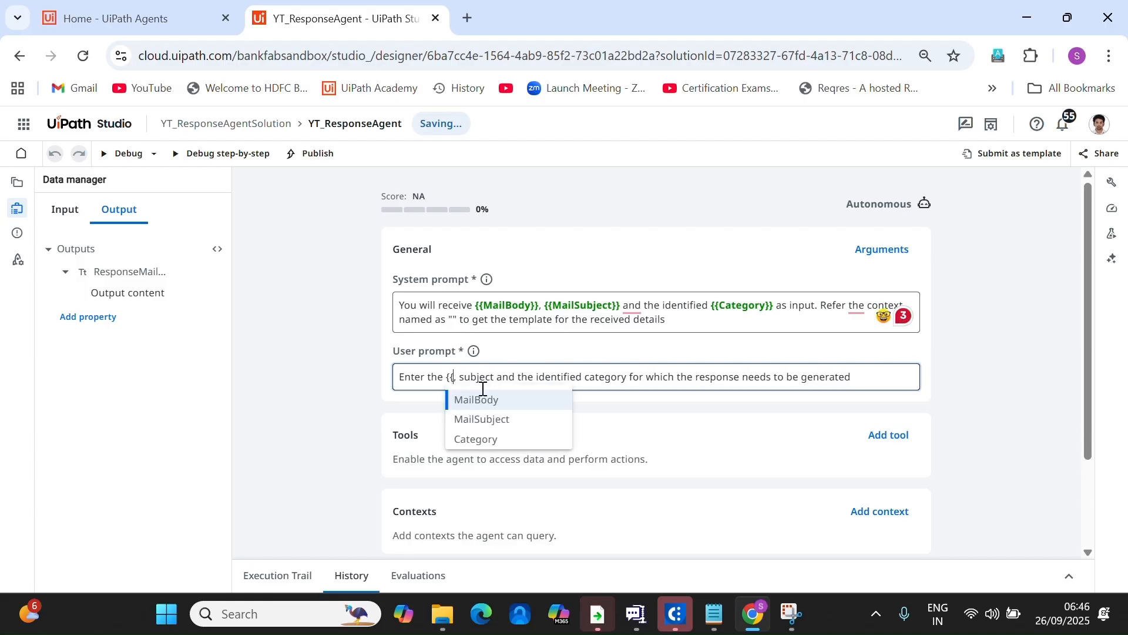
{"action": "left_click", "coordinate": [505, 402]}
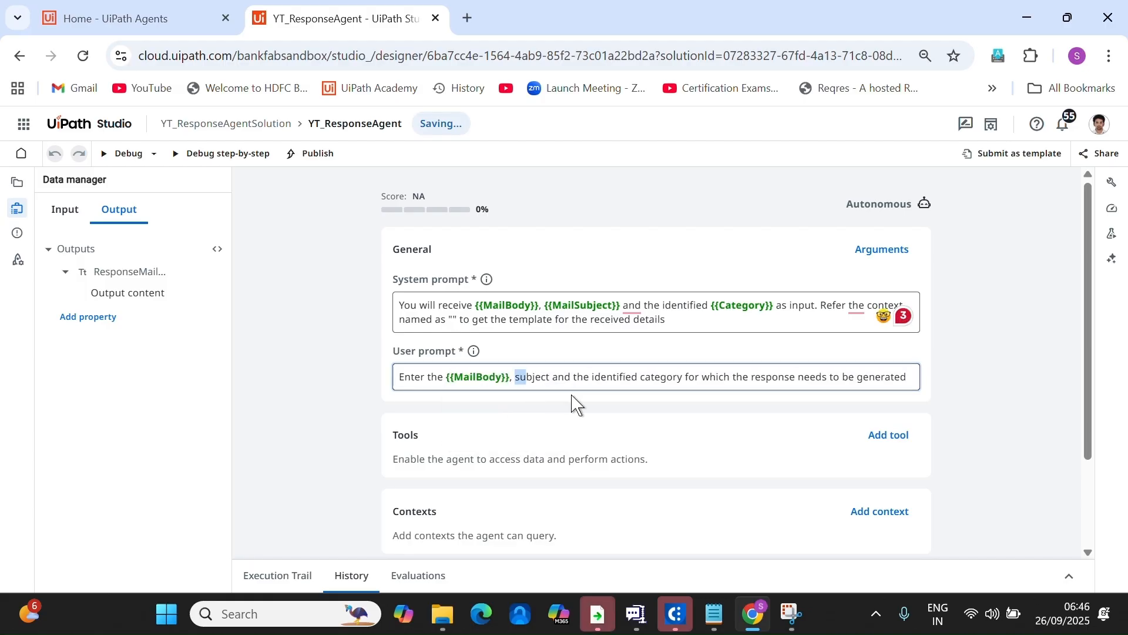
{"action": "double_click", "coordinate": [532, 377]}
{"action": "type", "text": "{{"}
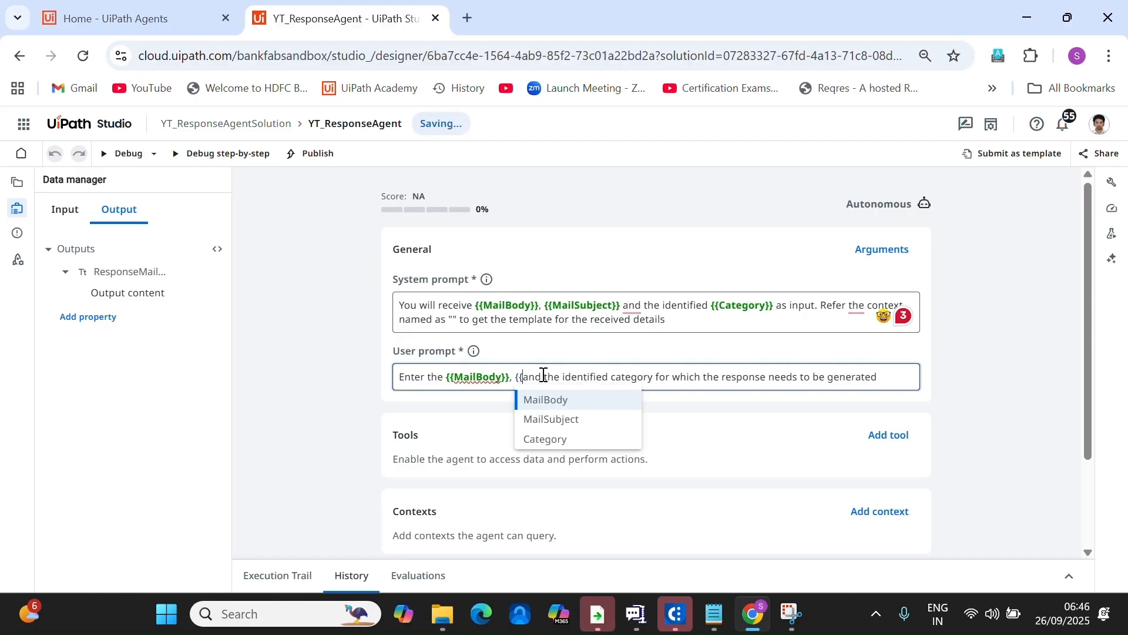
{"action": "left_click", "coordinate": [543, 419]}
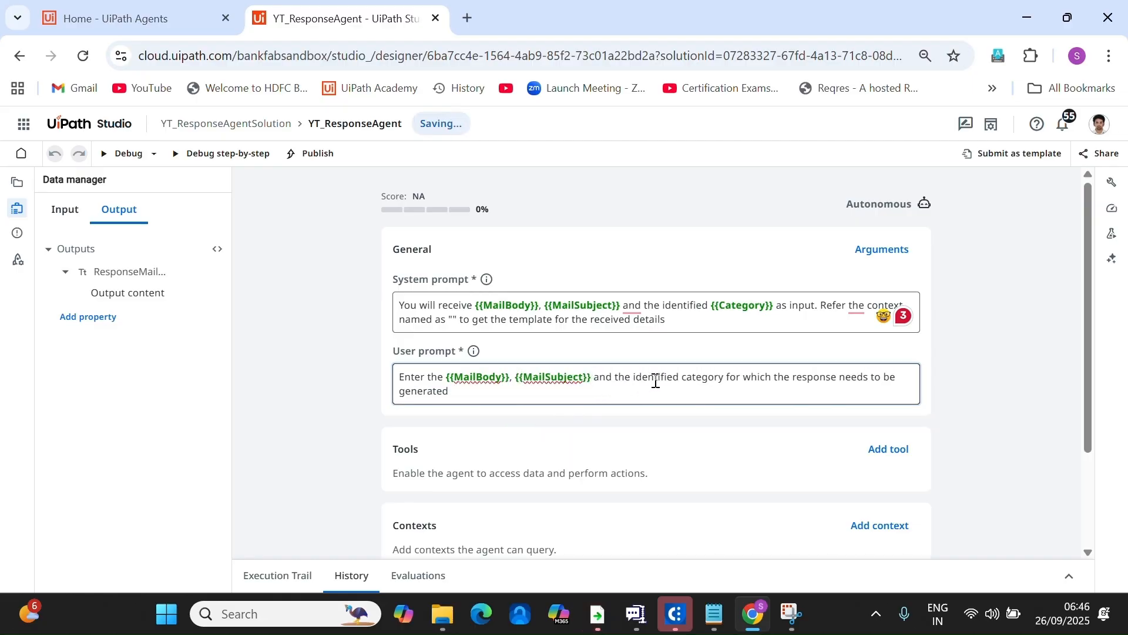
{"action": "double_click", "coordinate": [693, 377]}
{"action": "type", "text": "{{"}
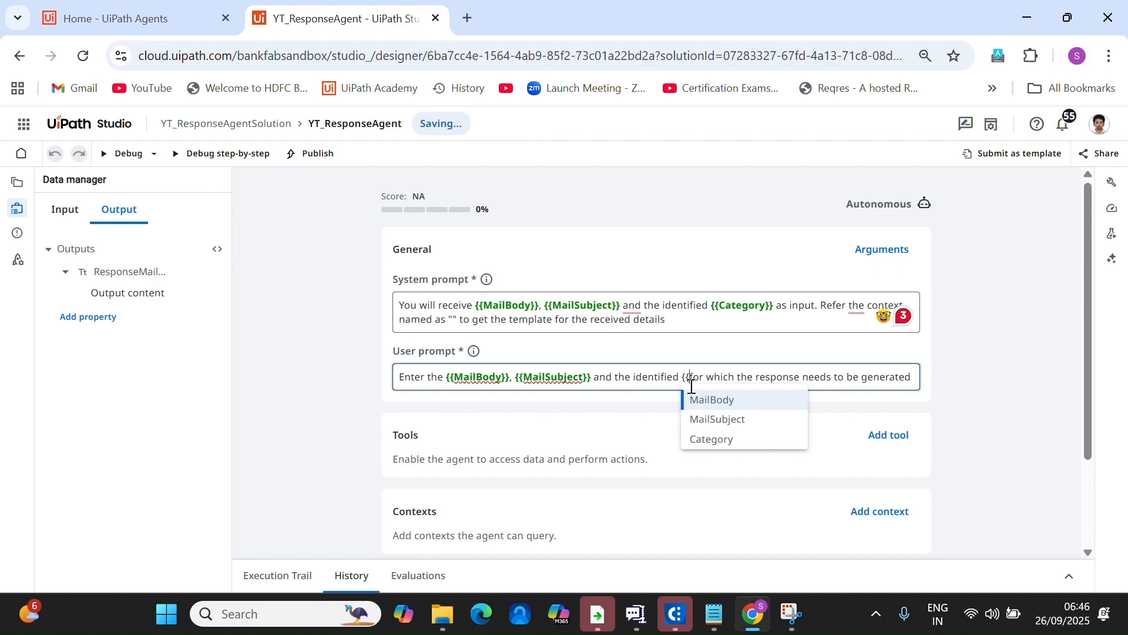
{"action": "left_click", "coordinate": [732, 450]}
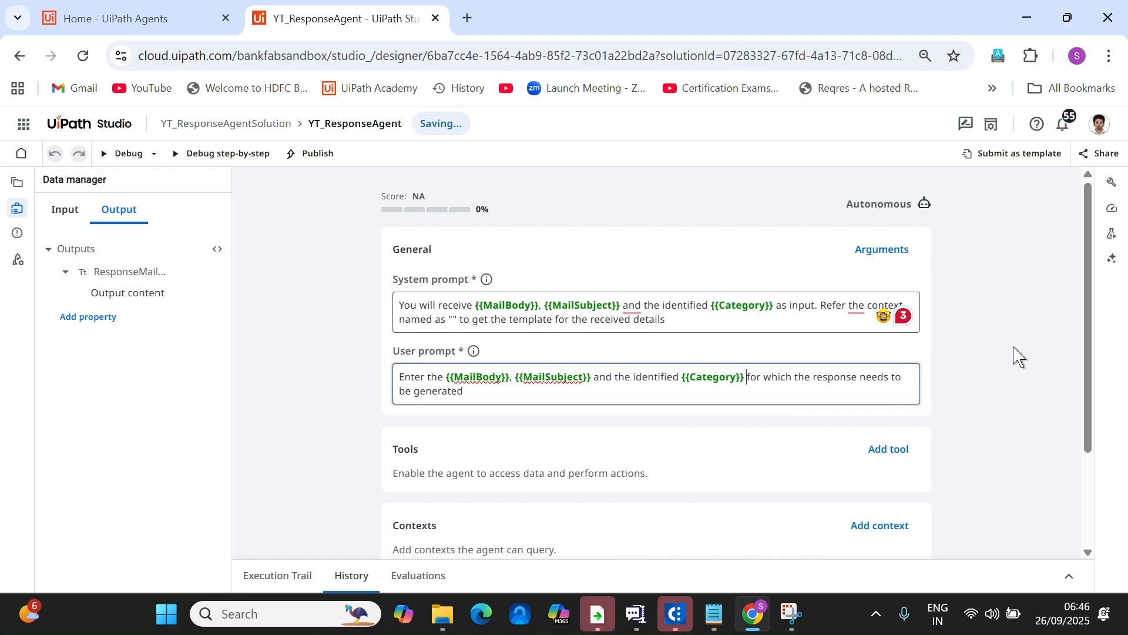
{"action": "scroll", "coordinate": [1019, 356], "scroll_direction": "down", "scroll_amount": 1}
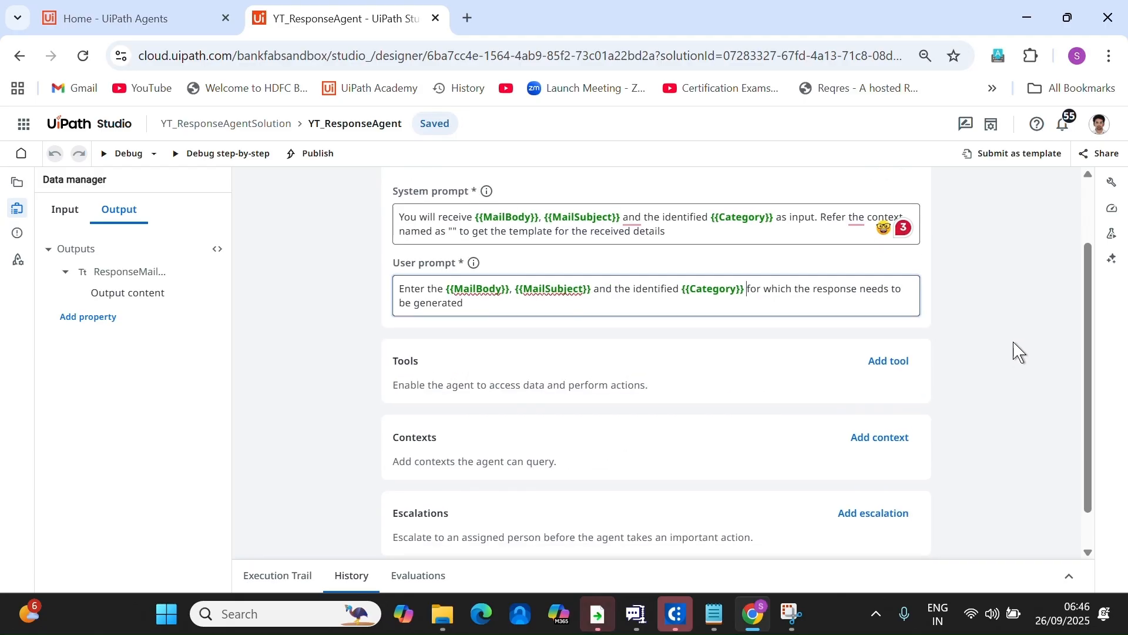
Attach the IT_Index context, describing it as the source for the identified category's template.
{"action": "left_click", "coordinate": [903, 441]}
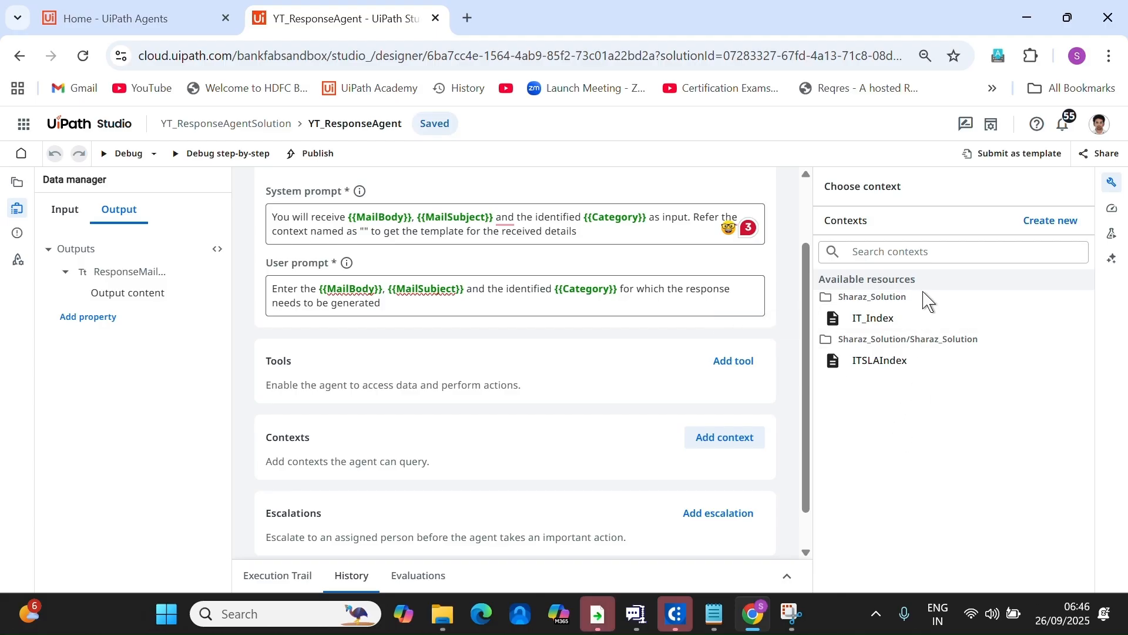
{"action": "left_click", "coordinate": [903, 322]}
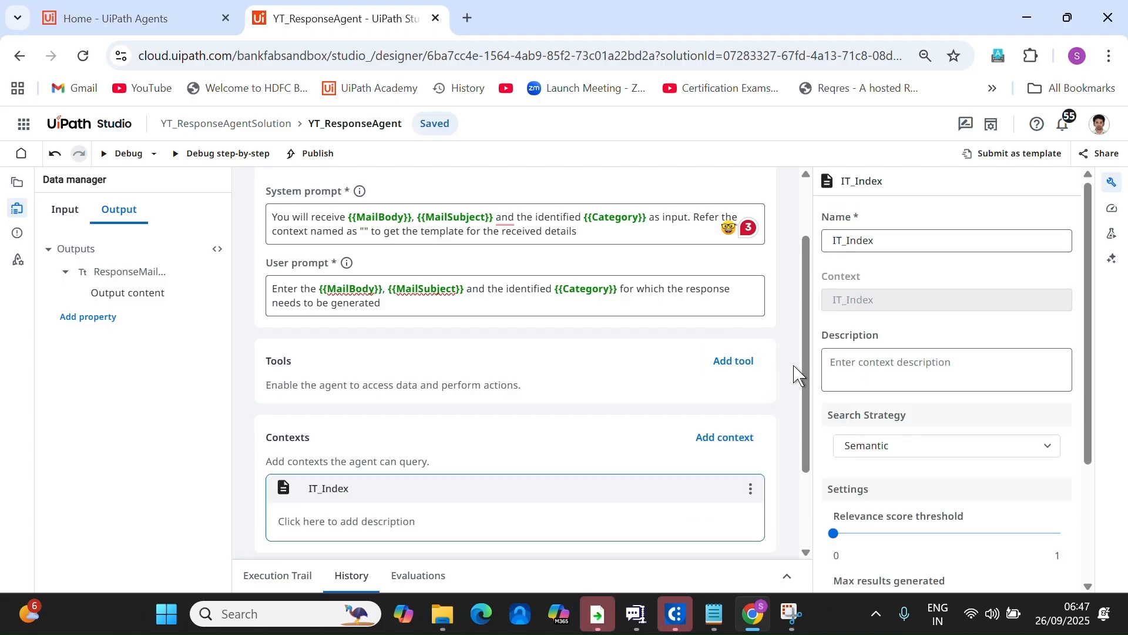
{"action": "left_click", "coordinate": [400, 528]}
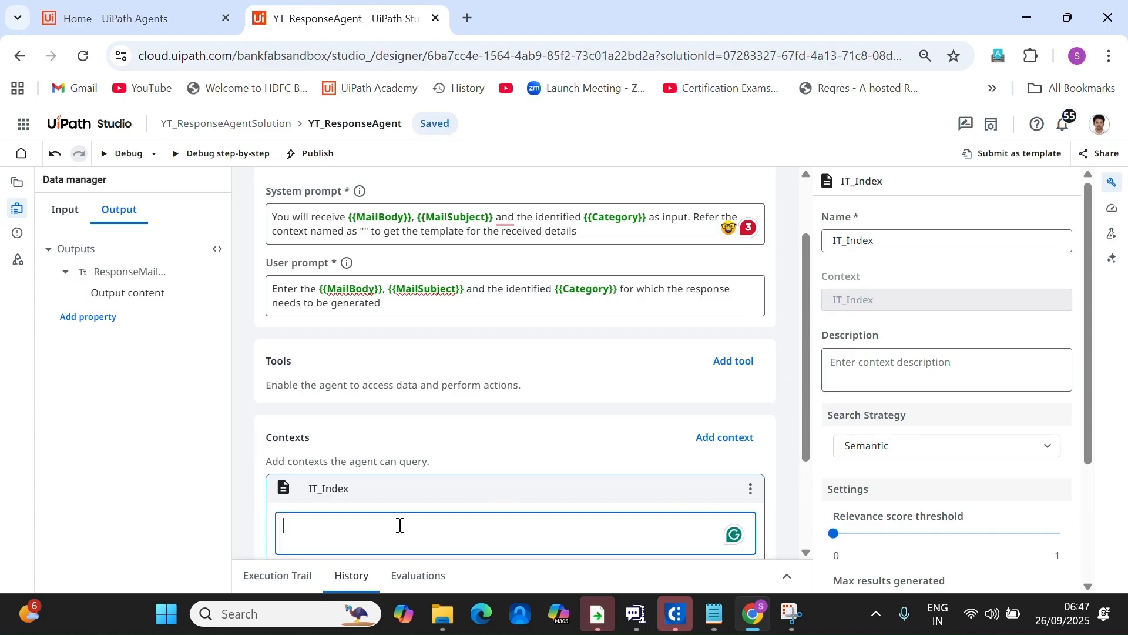
{"action": "type", "text": "This is the context which needs"}
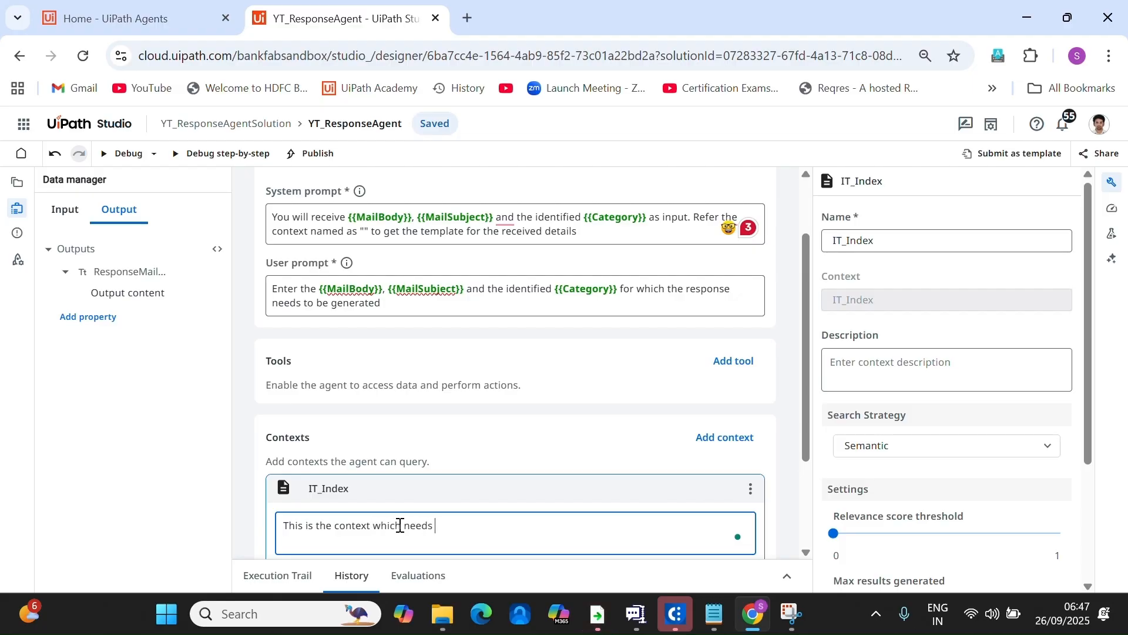
{"action": "type", "text": " to be used for getting the temp"}
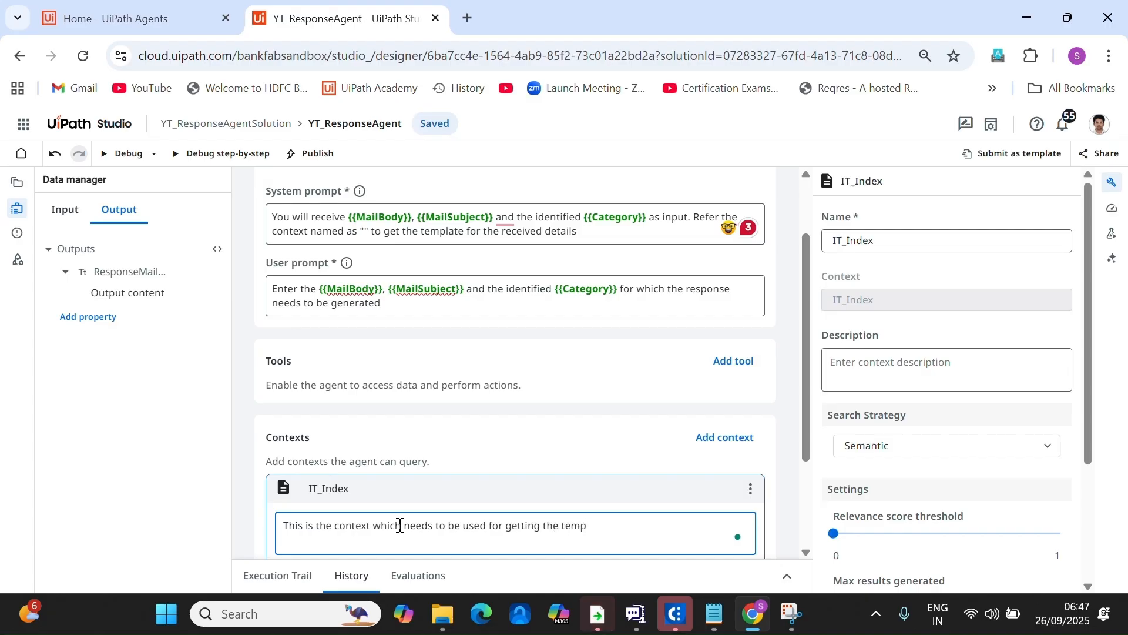
{"action": "type", "text": "late of the "}
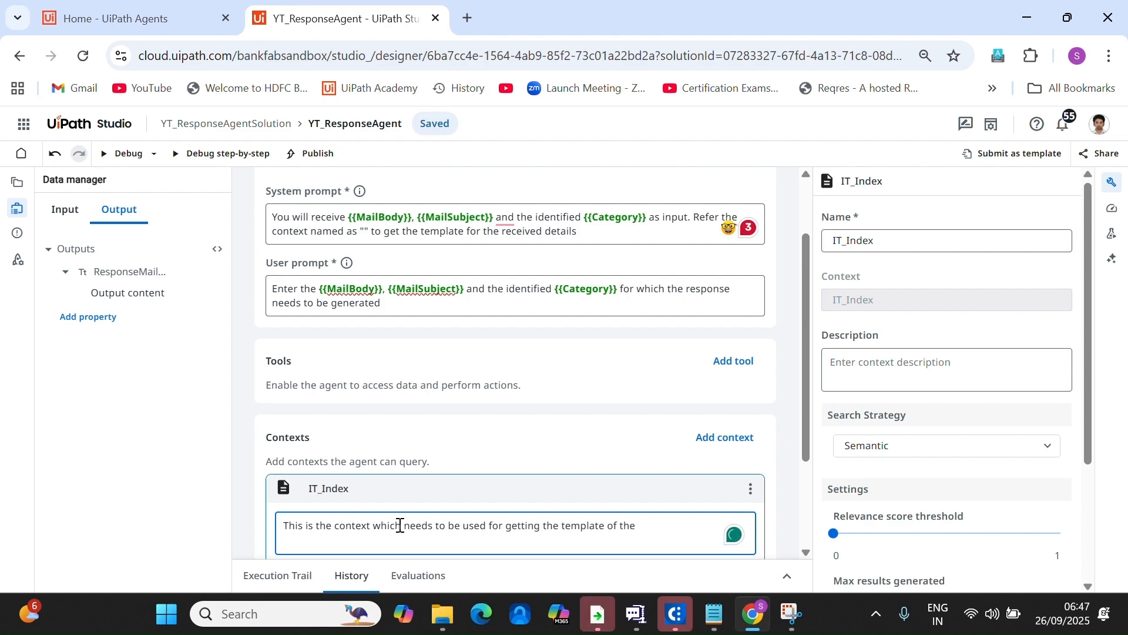
{"action": "type", "text": "identified"}
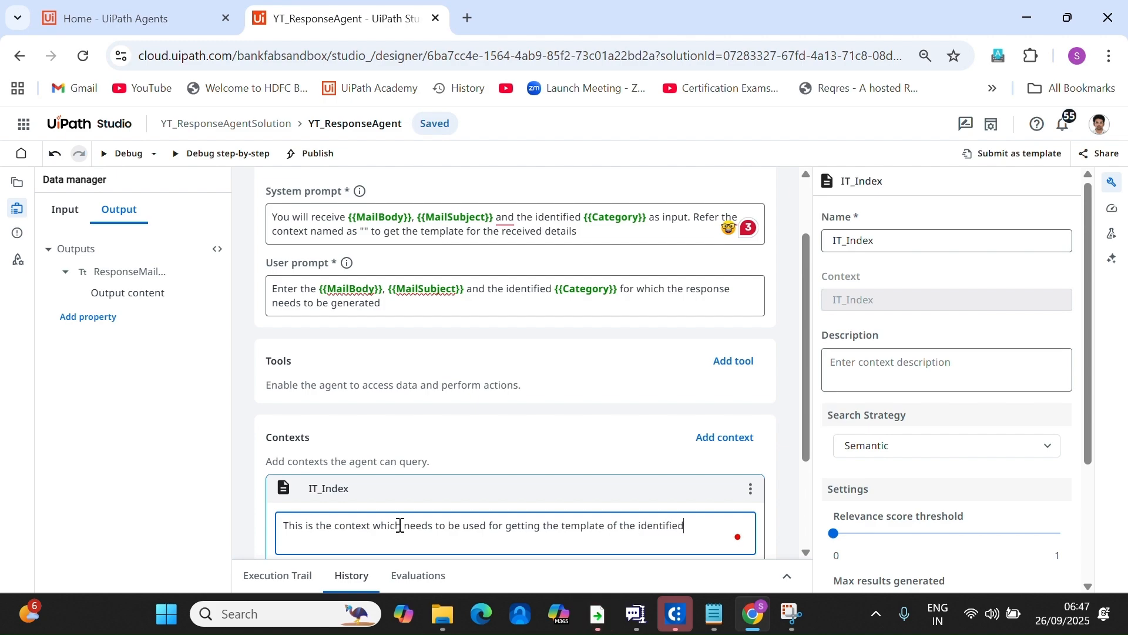
{"action": "type", "text": " mail categ"}
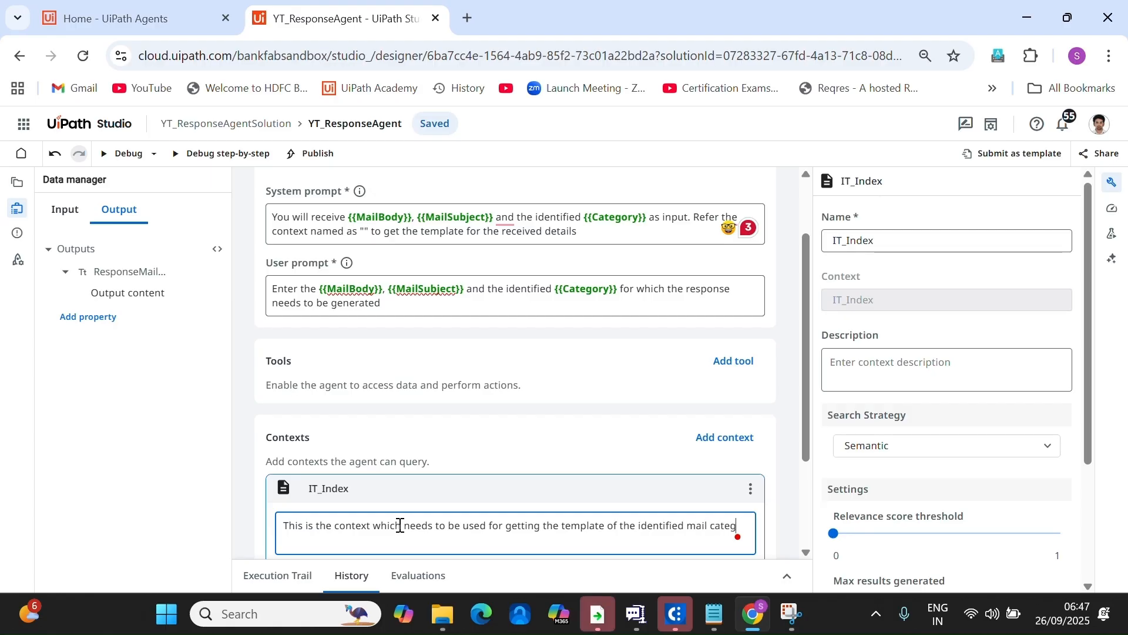
{"action": "type", "text": "ory"}
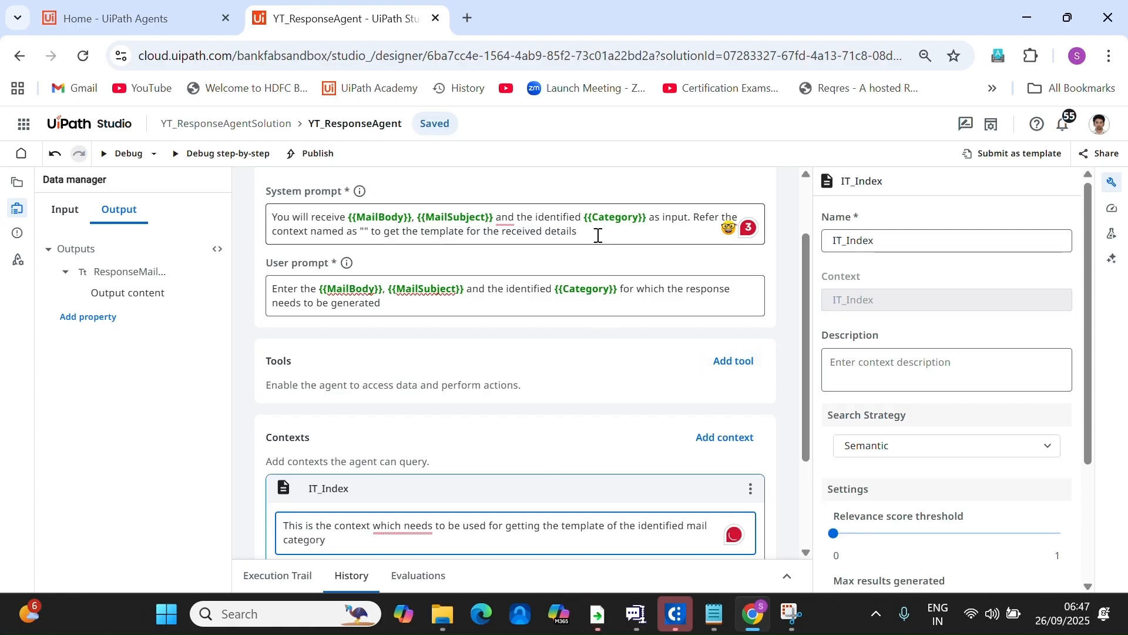
Reference the IT_Index context by name in the system prompt.
{"action": "left_click", "coordinate": [632, 239]}
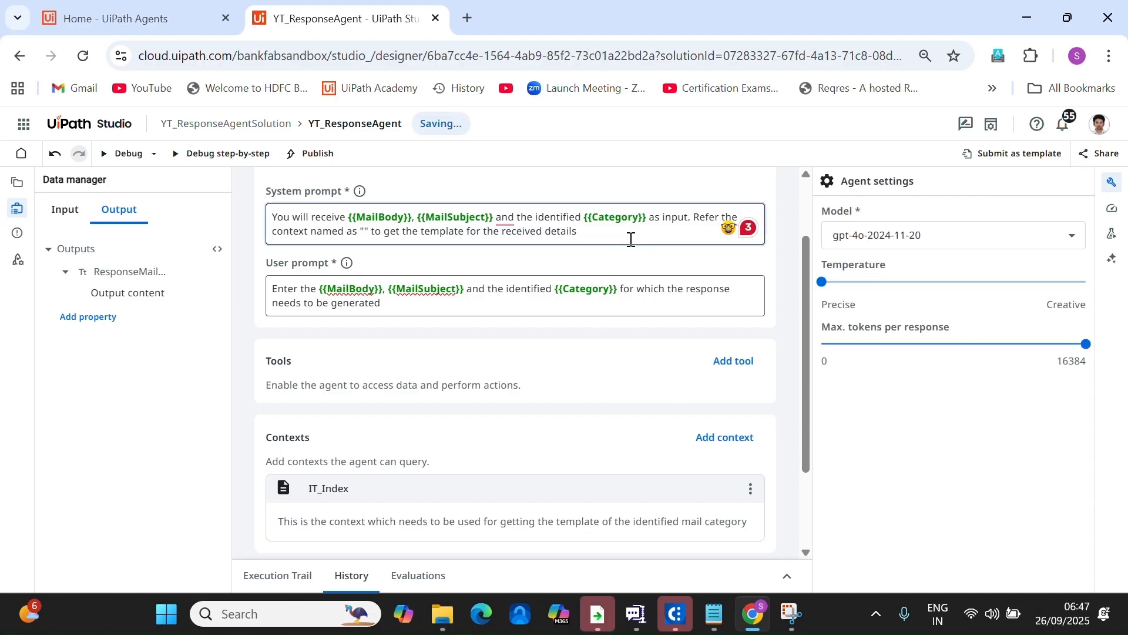
{"action": "type", "text": "."}
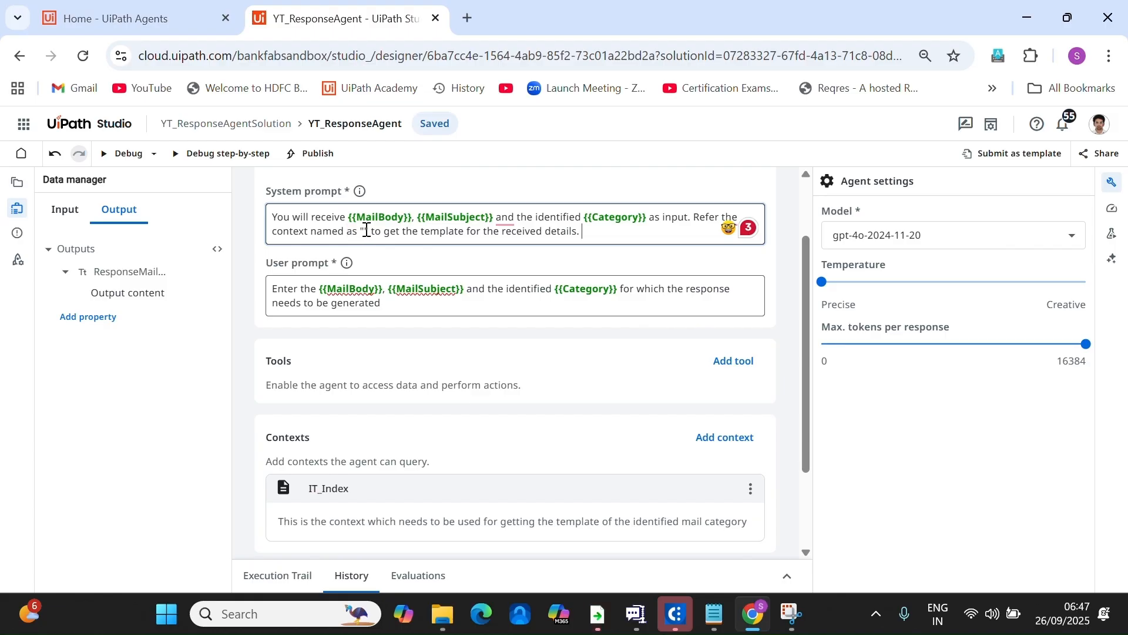
{"action": "type", "text": "IT_Index"}
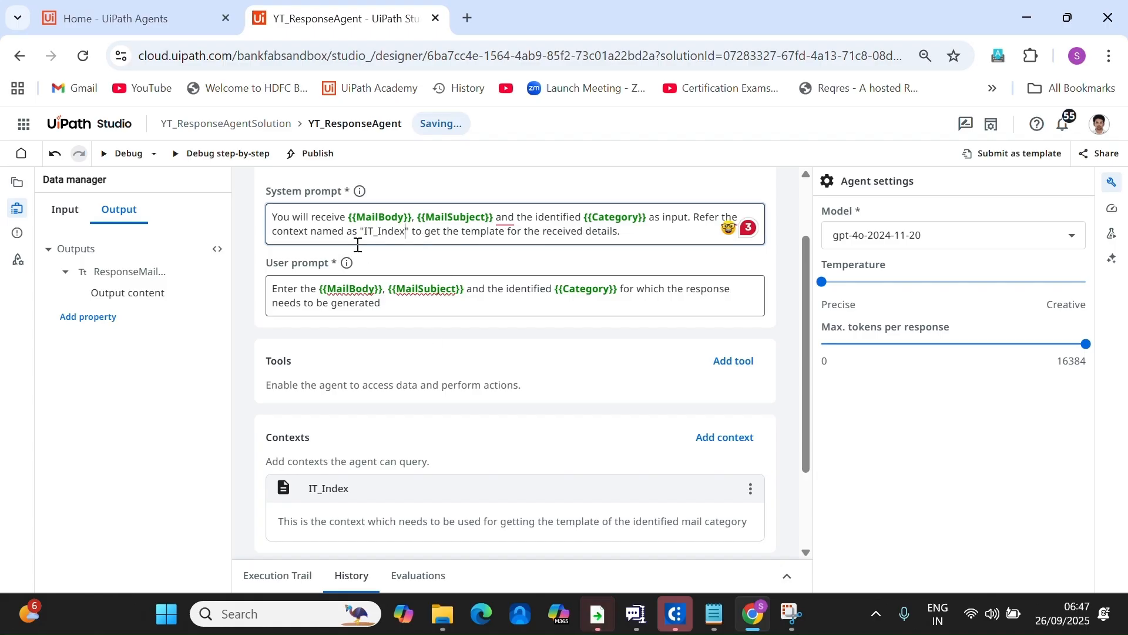
{"action": "scroll", "coordinate": [611, 461], "scroll_direction": "down", "scroll_amount": 2}
{"action": "scroll", "coordinate": [497, 329], "scroll_direction": "up", "scroll_amount": 4}
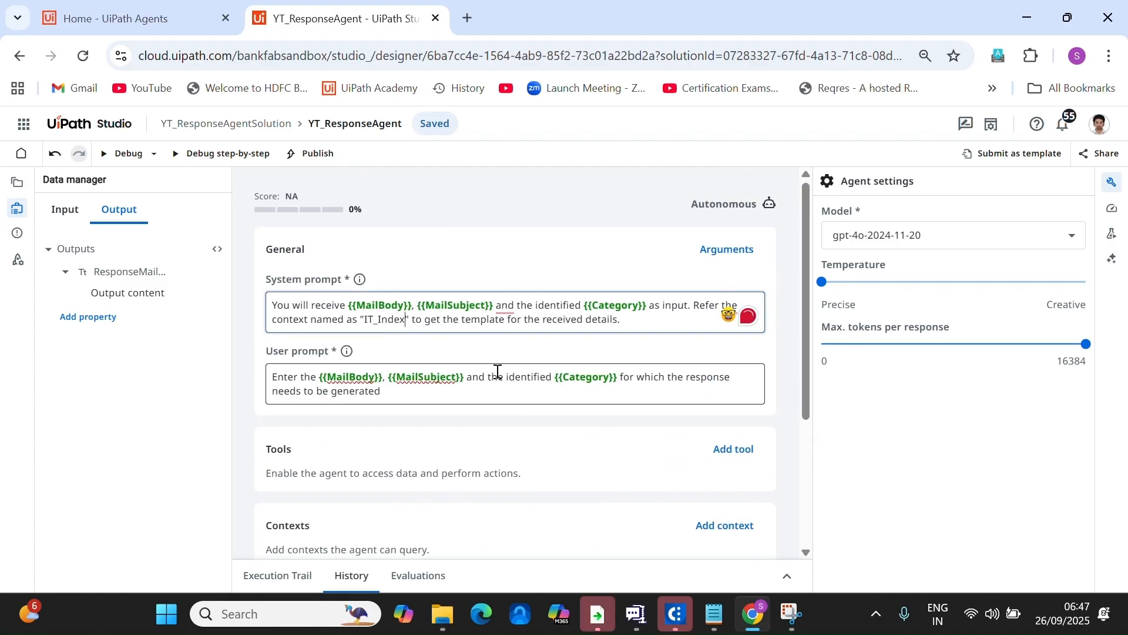
Calculate the agent's quality score.
{"action": "left_click", "coordinate": [1116, 212]}
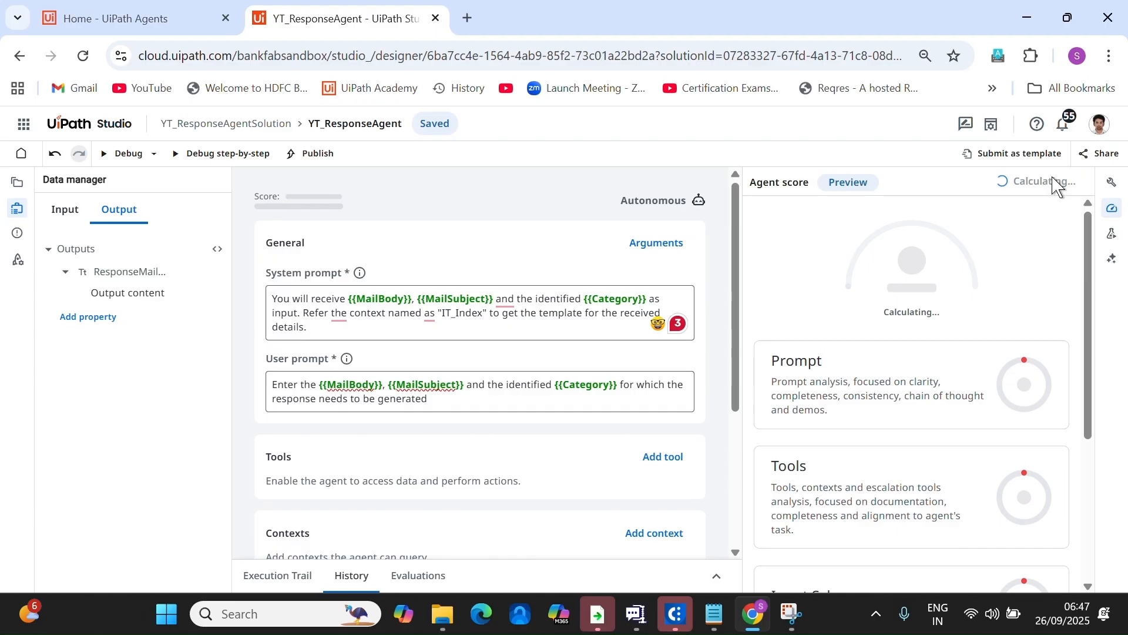
{"action": "mouse_move", "coordinate": [952, 344]}
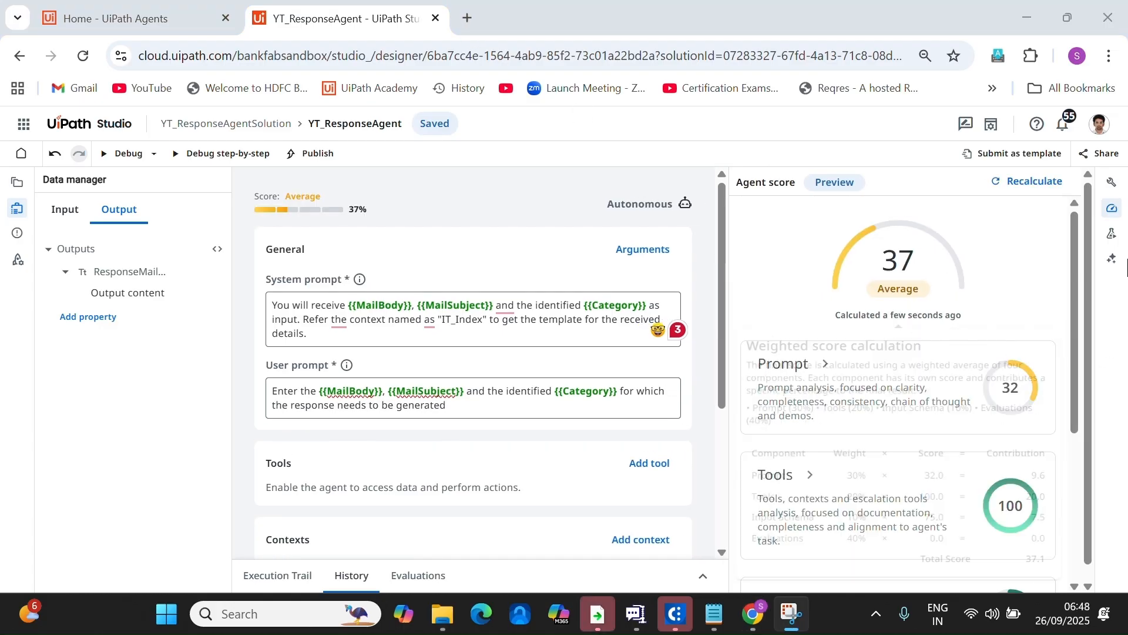
{"action": "scroll", "coordinate": [1086, 344], "scroll_direction": "down", "scroll_amount": 5}
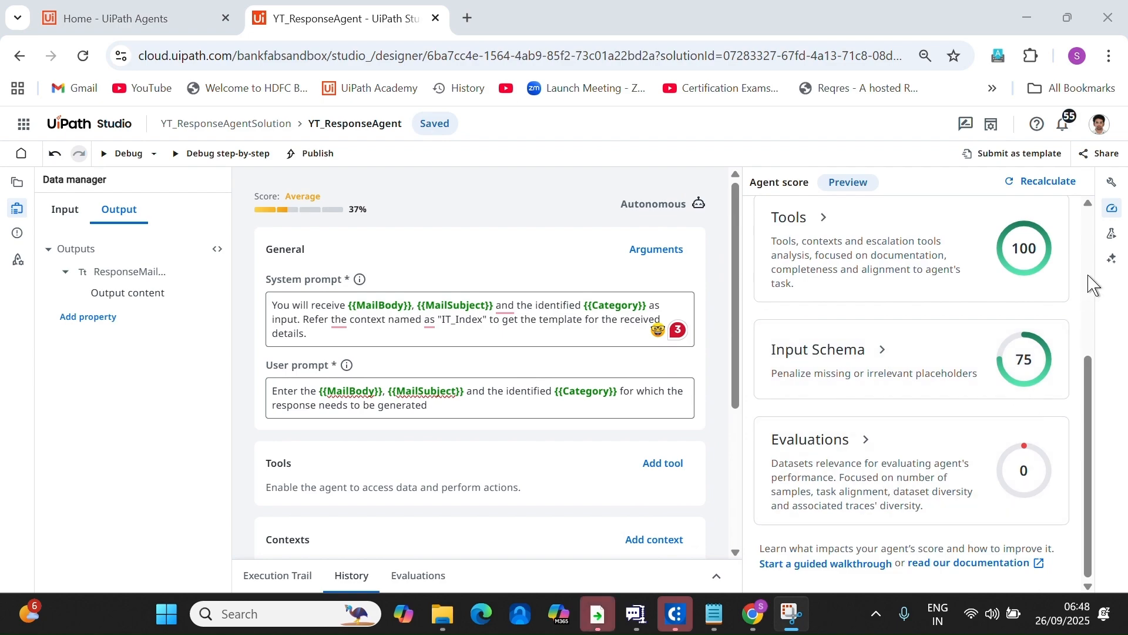
Ask Autopilot to help improve the agent and preview its suggested system prompt rewrite.
{"action": "left_click", "coordinate": [1112, 258]}
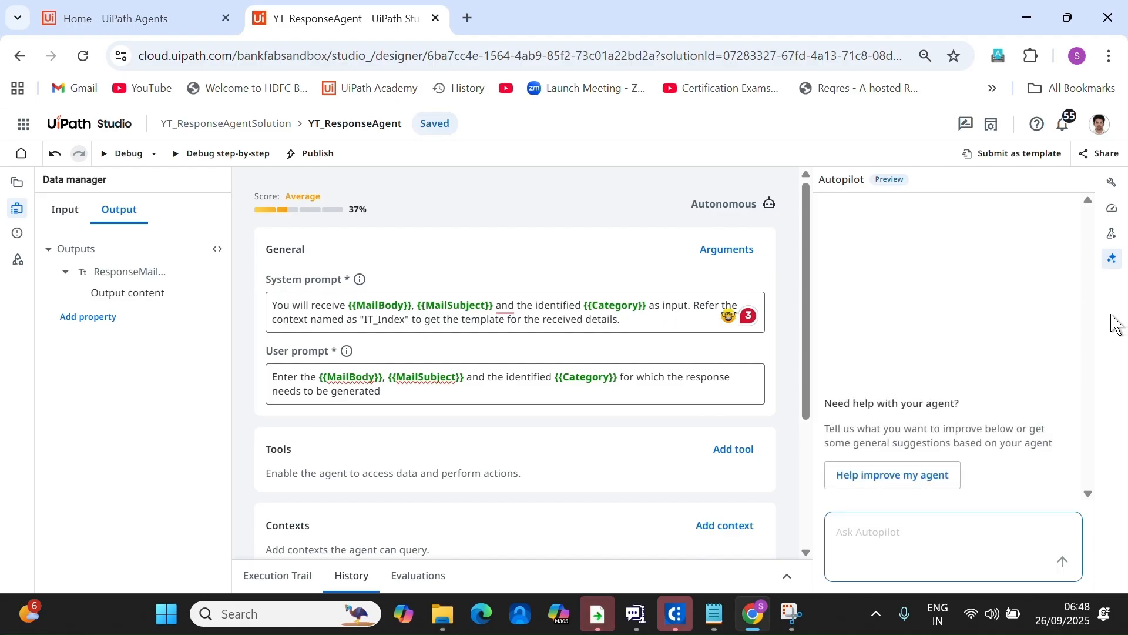
{"action": "left_click", "coordinate": [940, 560]}
{"action": "left_click", "coordinate": [889, 479]}
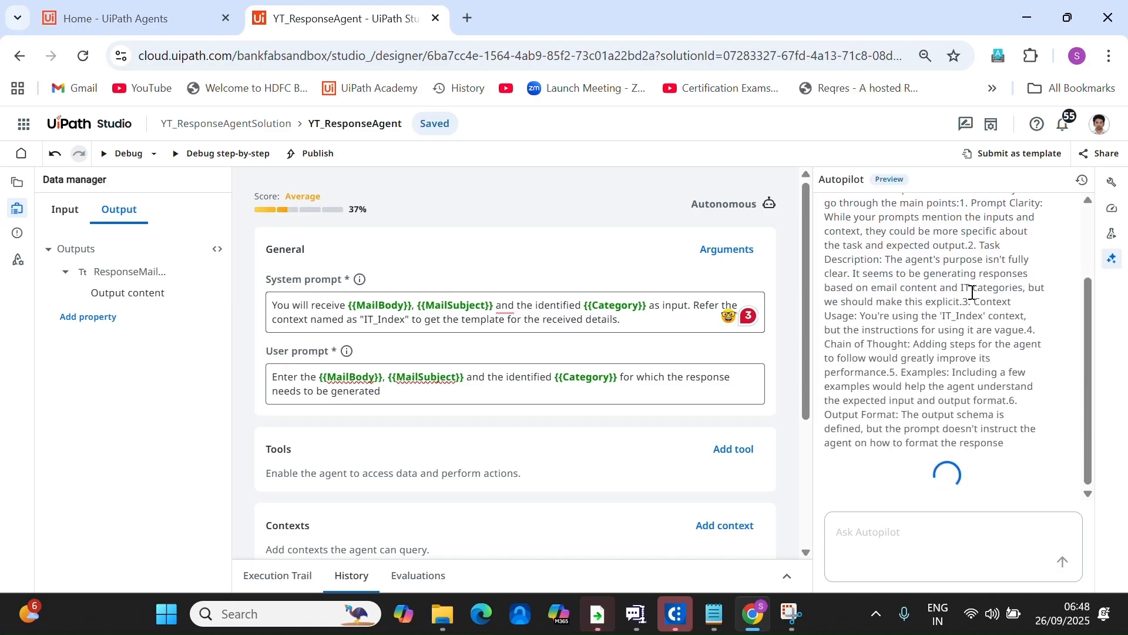
{"action": "left_click", "coordinate": [468, 28]}
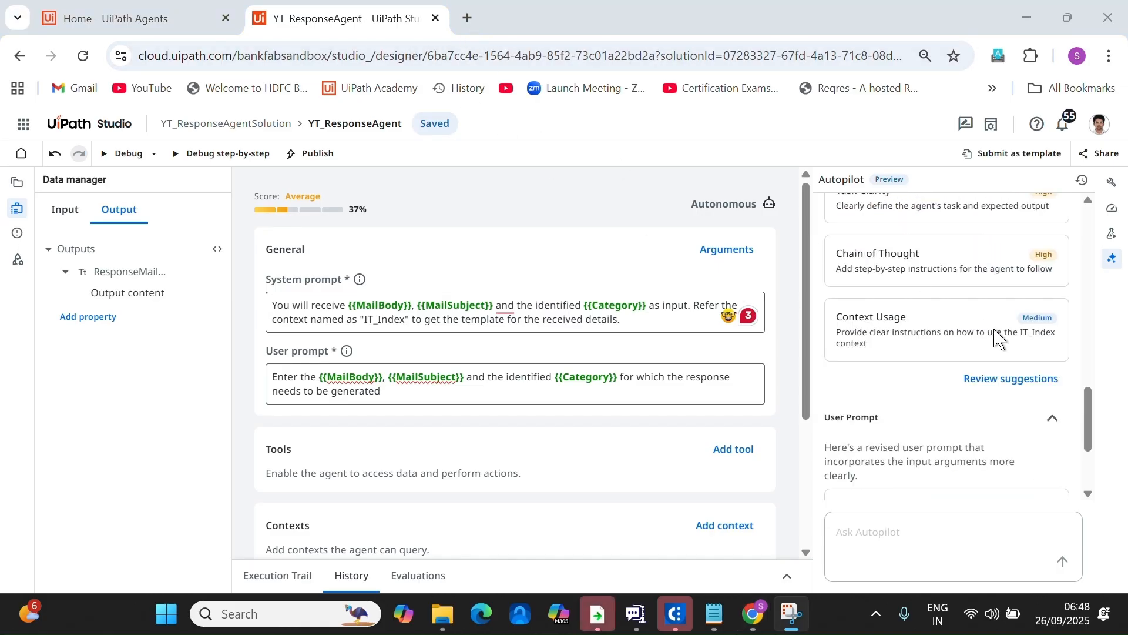
{"action": "scroll", "coordinate": [1037, 381], "scroll_direction": "up", "scroll_amount": 1}
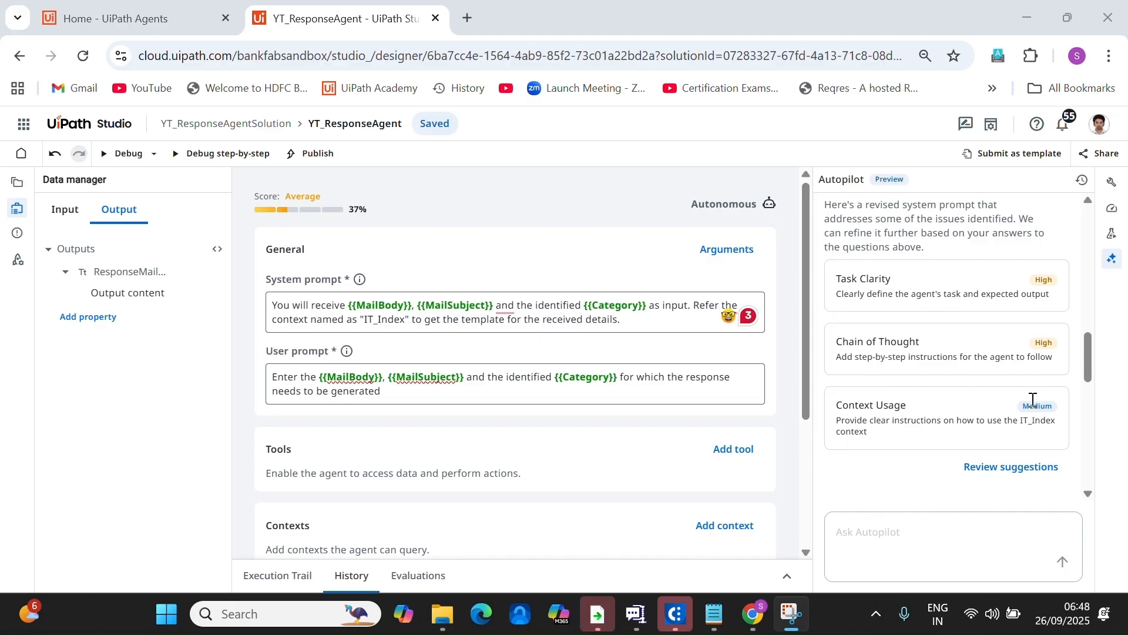
{"action": "scroll", "coordinate": [1032, 399], "scroll_direction": "down", "scroll_amount": 2}
{"action": "left_click", "coordinate": [1020, 383]}
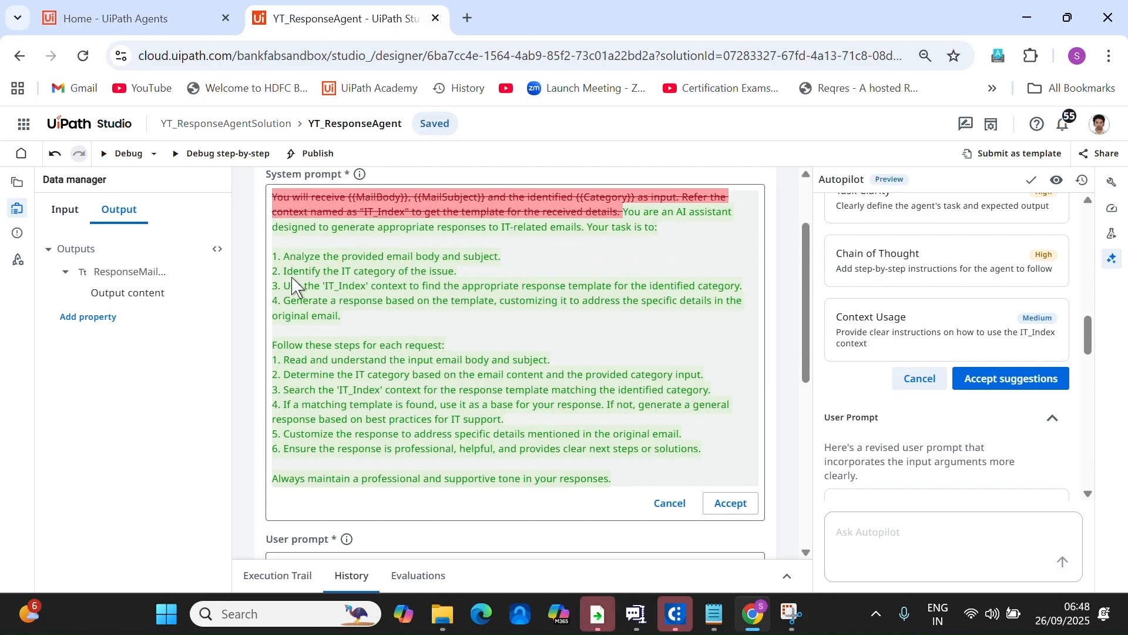
Accept Autopilot's rewritten system prompt.
{"action": "left_click", "coordinate": [729, 503]}
{"action": "scroll", "coordinate": [559, 361], "scroll_direction": "up", "scroll_amount": 1}
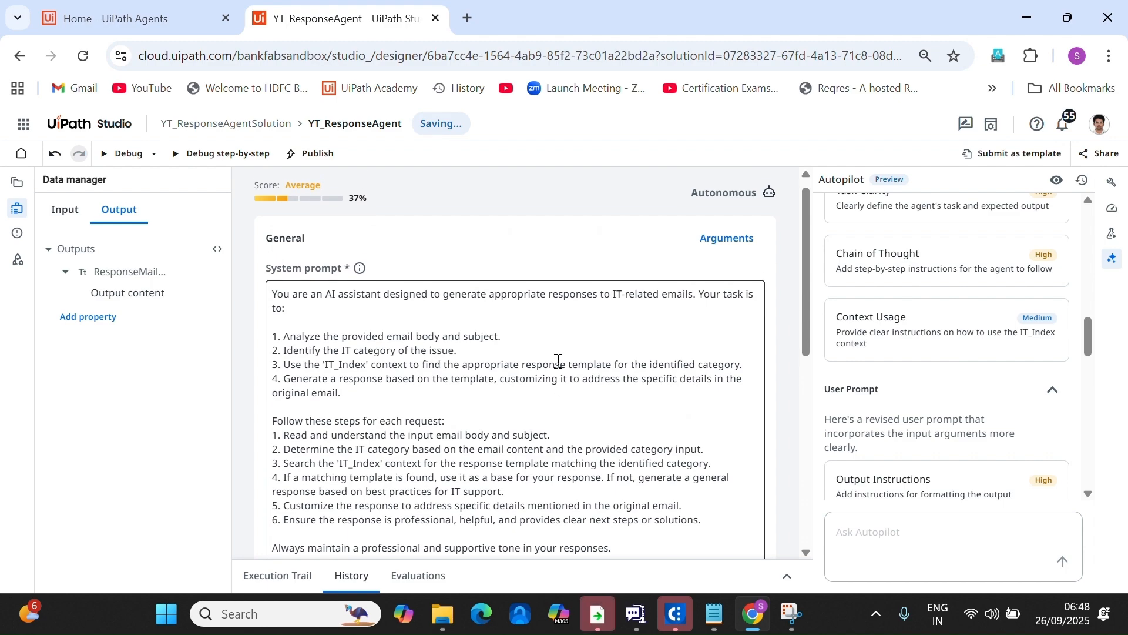
{"action": "scroll", "coordinate": [558, 361], "scroll_direction": "down", "scroll_amount": 2}
{"action": "scroll", "coordinate": [564, 361], "scroll_direction": "up", "scroll_amount": 1}
{"action": "scroll", "coordinate": [564, 361], "scroll_direction": "up", "scroll_amount": 1}
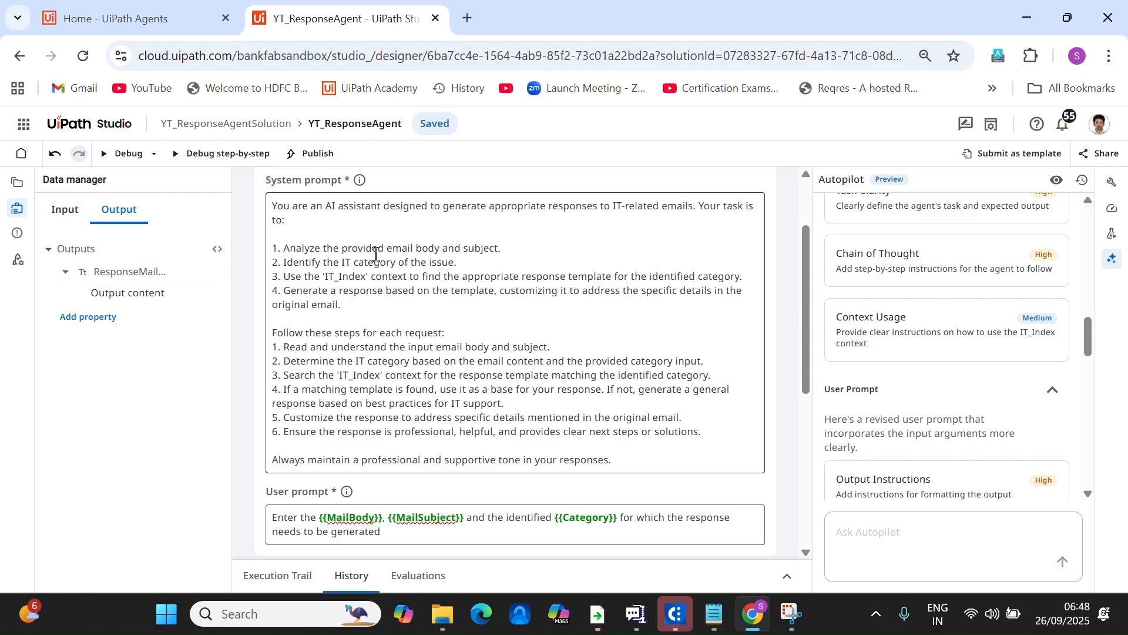
Replace email body, subject and IT category in the new prompt with {{MailBody}}, {{MailSubject}}, {{Category}}.
{"action": "left_click_drag", "start_coordinate": [390, 248], "coordinate": [439, 248]}
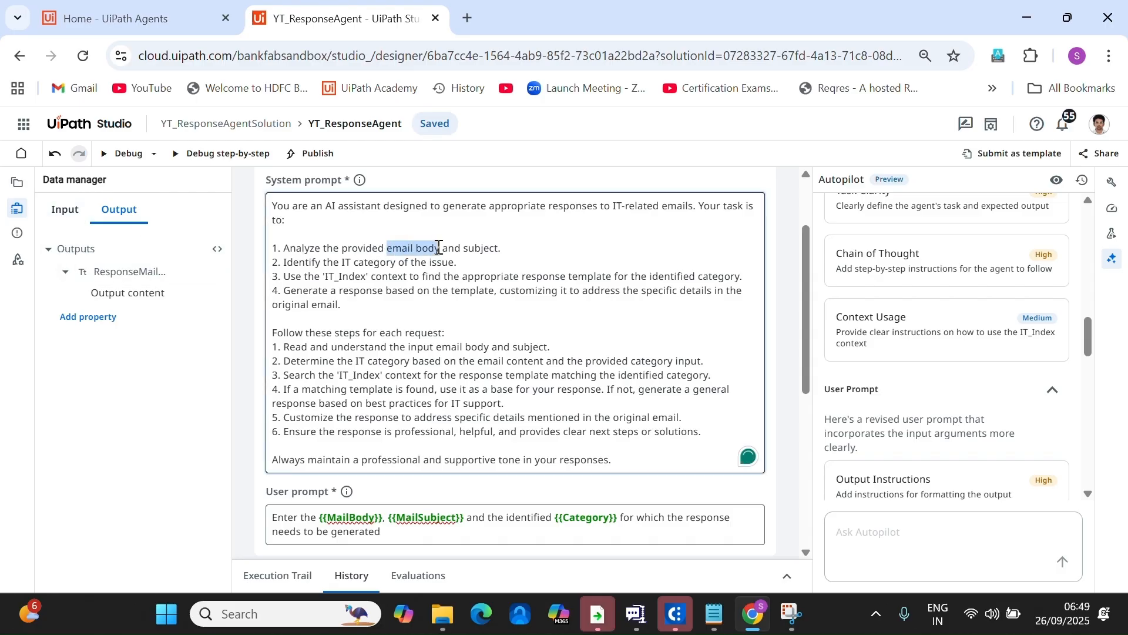
{"action": "type", "text": "{{"}
{"action": "left_click", "coordinate": [459, 270]}
{"action": "double_click", "coordinate": [497, 253]}
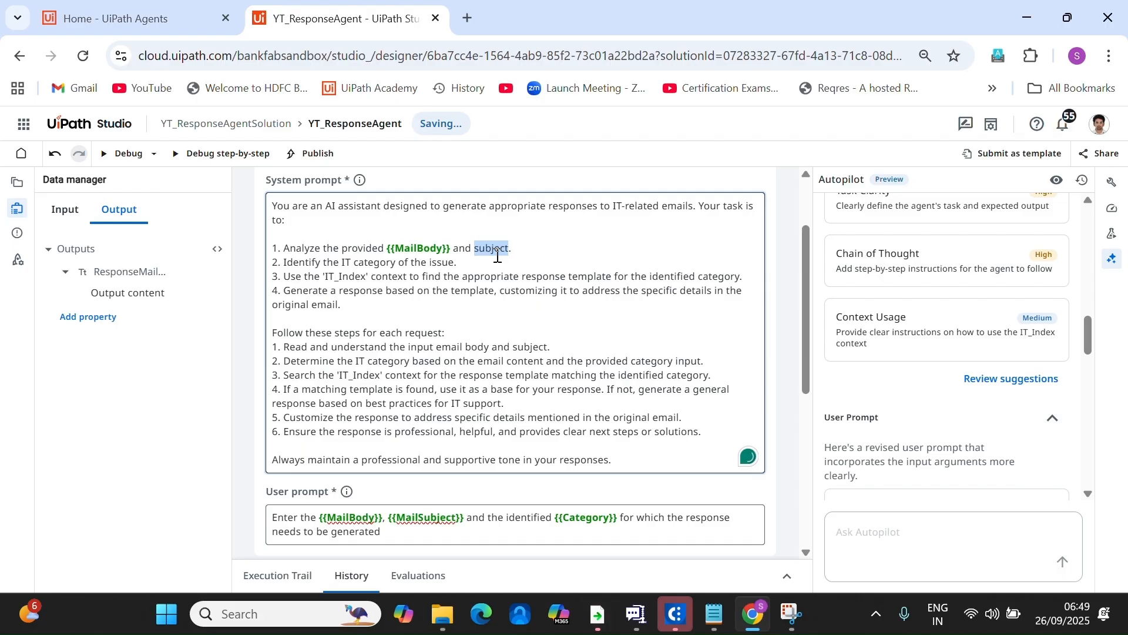
{"action": "type", "text": "{{"}
{"action": "left_click", "coordinate": [497, 290]}
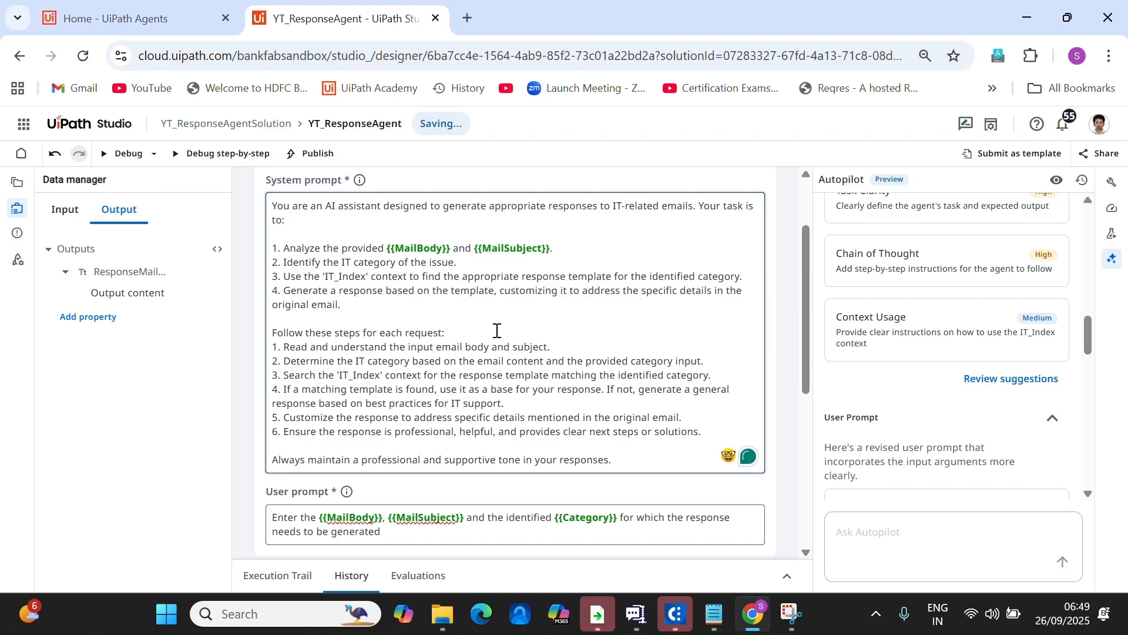
{"action": "double_click", "coordinate": [387, 264]}
{"action": "type", "text": "{{"}
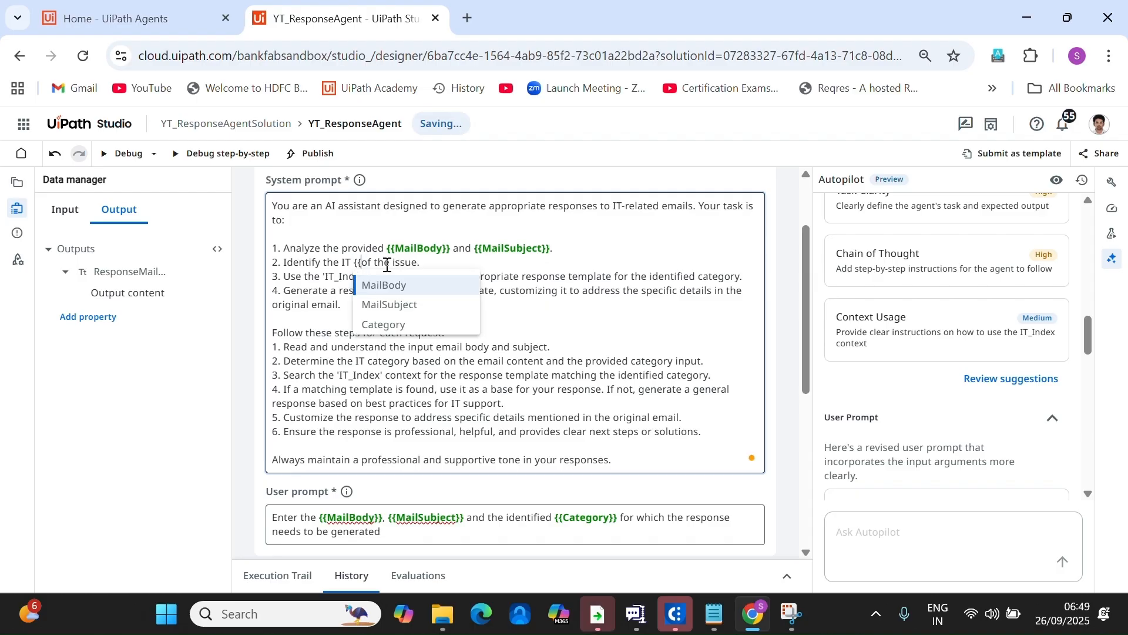
{"action": "left_click", "coordinate": [410, 326]}
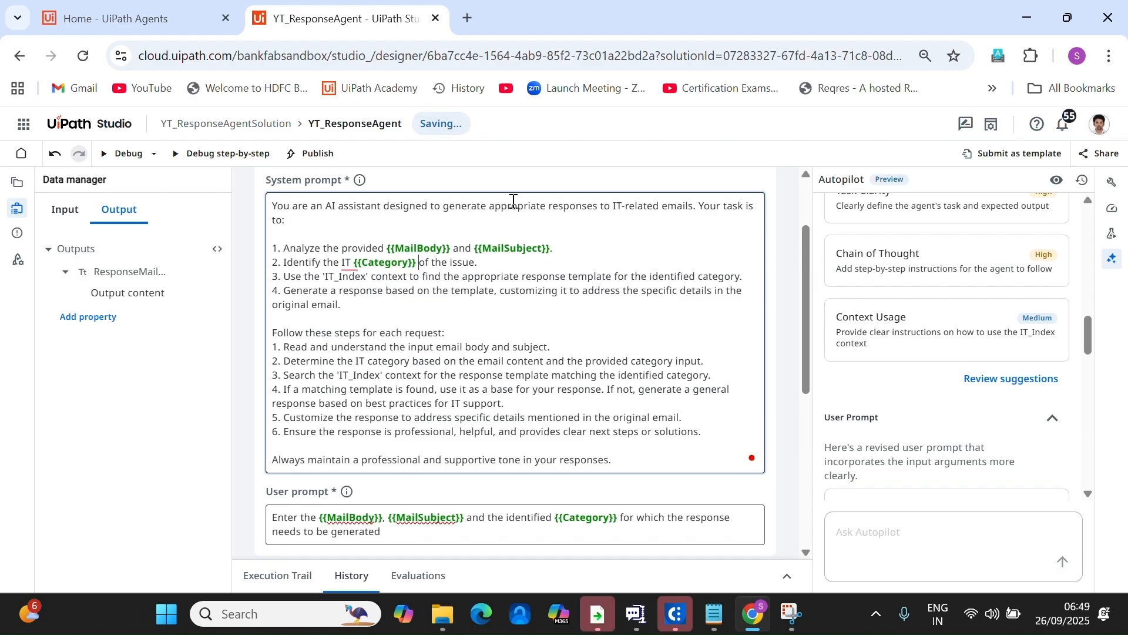
{"action": "left_click", "coordinate": [365, 266]}
{"action": "key", "text": "BackSpace"}
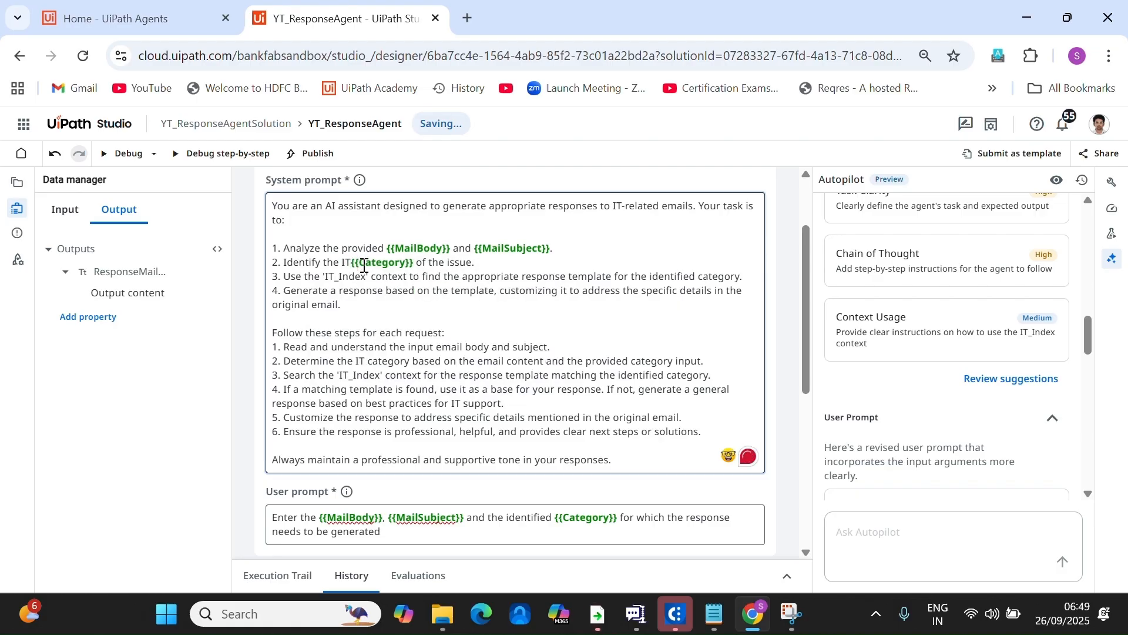
{"action": "key", "text": "BackSpace"}
{"action": "key", "text": "BackSpace"}
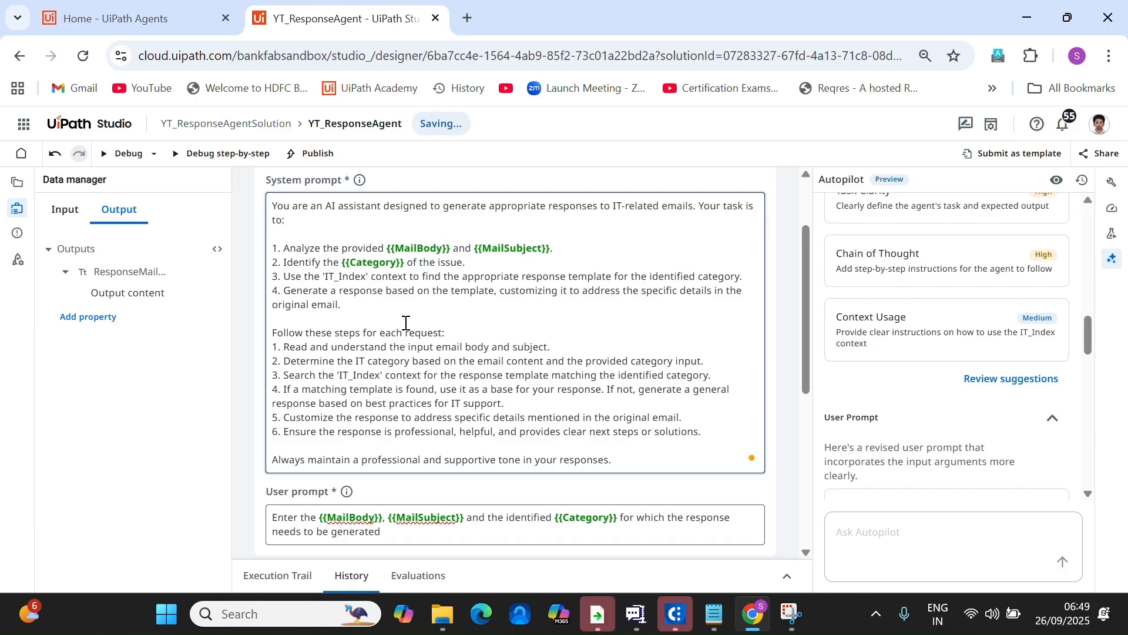
Preview and accept Autopilot's rewritten user prompt with Email Subject, Email Body and Category variables.
{"action": "scroll", "coordinate": [579, 421], "scroll_direction": "down", "scroll_amount": 2}
{"action": "scroll", "coordinate": [1037, 437], "scroll_direction": "down", "scroll_amount": 3}
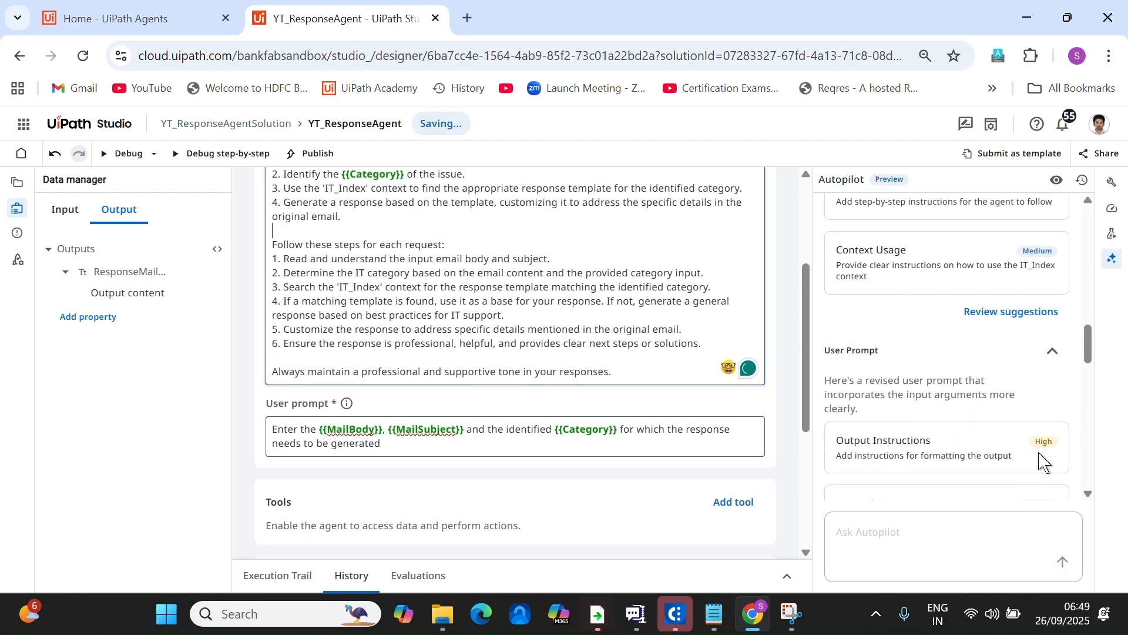
{"action": "left_click", "coordinate": [1020, 444]}
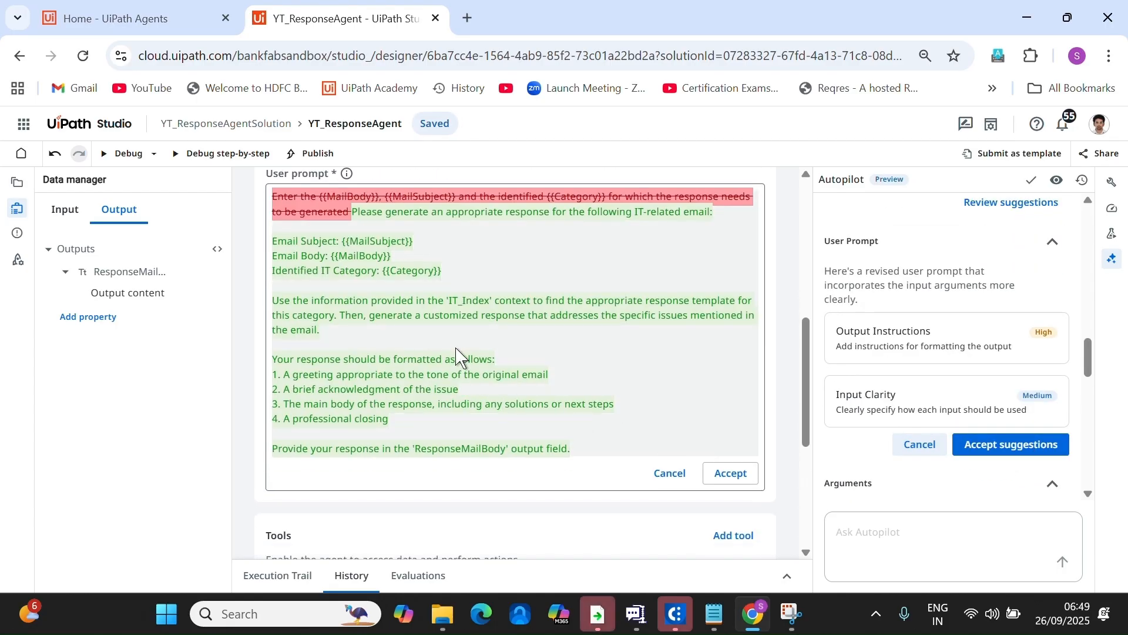
{"action": "left_click", "coordinate": [730, 473]}
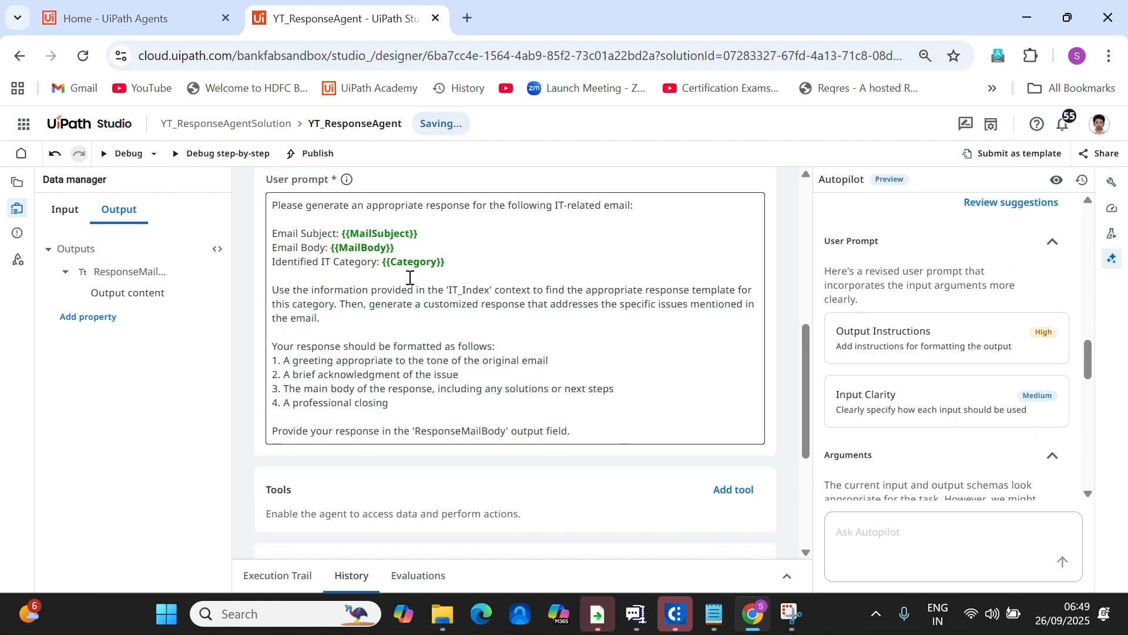
{"action": "scroll", "coordinate": [1010, 397], "scroll_direction": "down", "scroll_amount": 10}
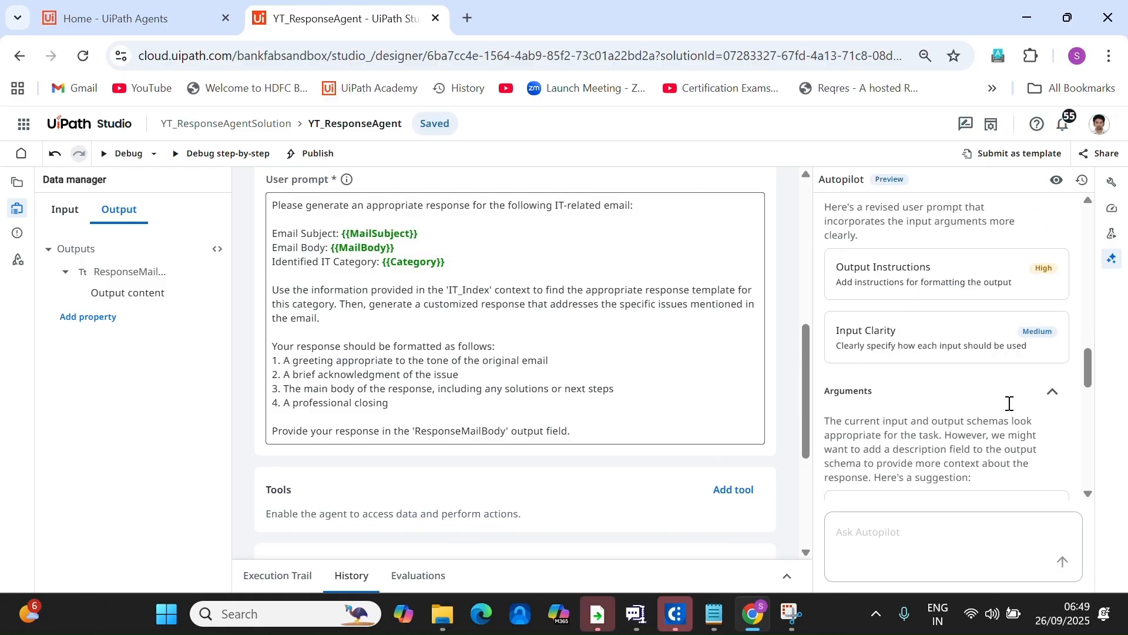
Recalculate the agent score, bringing Prompt to 72, then start a debug run.
{"action": "left_click", "coordinate": [1112, 209]}
{"action": "left_click", "coordinate": [1044, 187]}
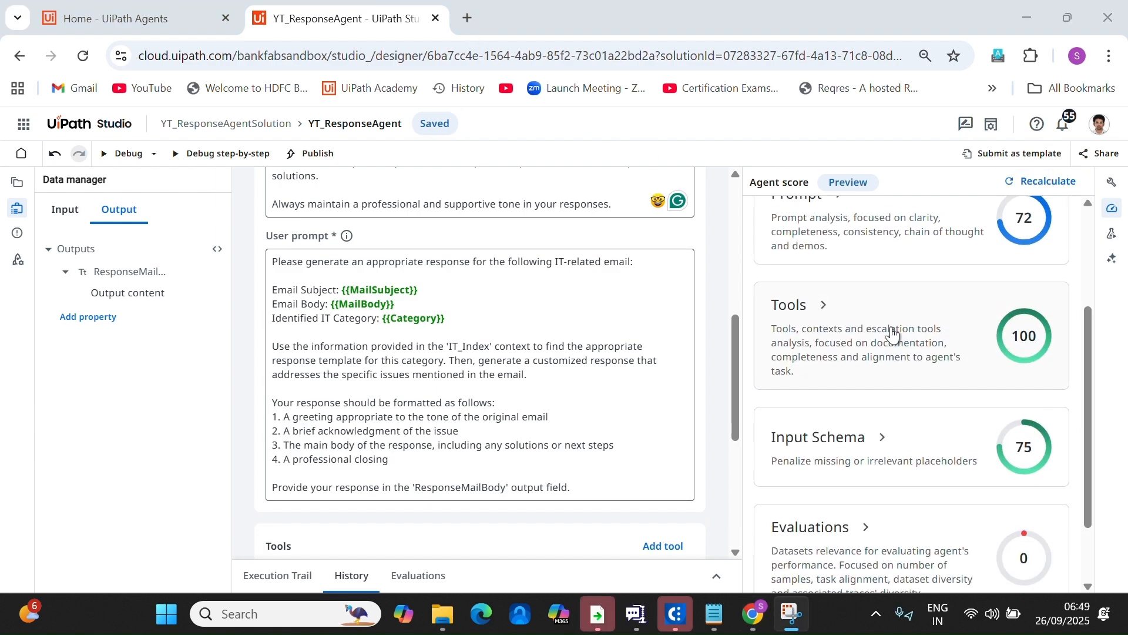
{"action": "scroll", "coordinate": [893, 335], "scroll_direction": "up", "scroll_amount": 3}
{"action": "scroll", "coordinate": [969, 418], "scroll_direction": "down", "scroll_amount": 5}
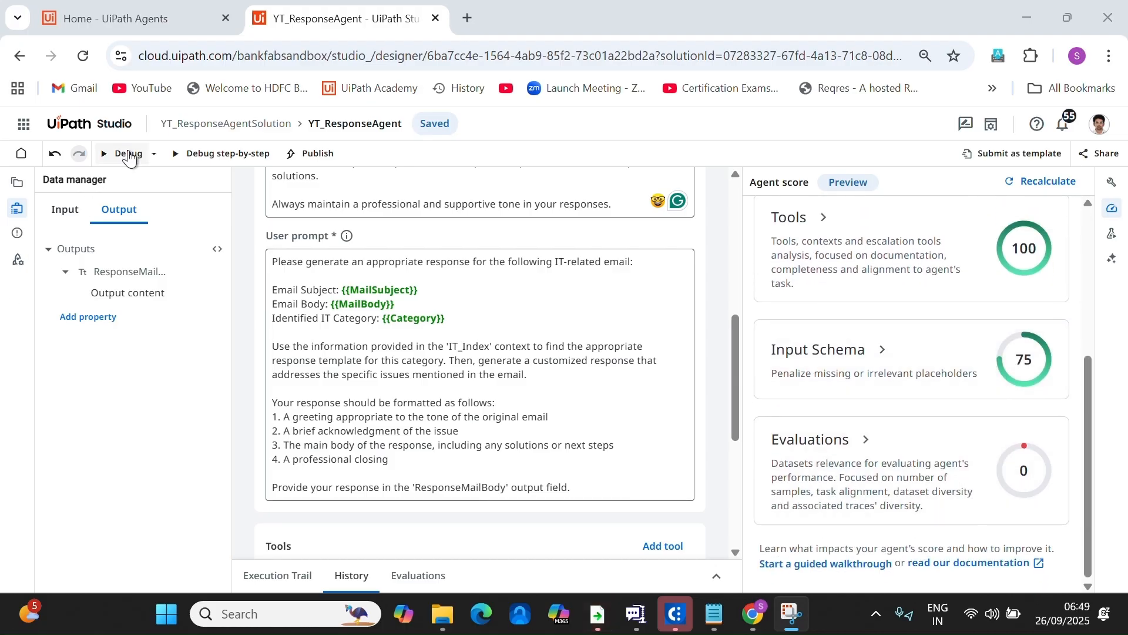
{"action": "left_click", "coordinate": [130, 154]}
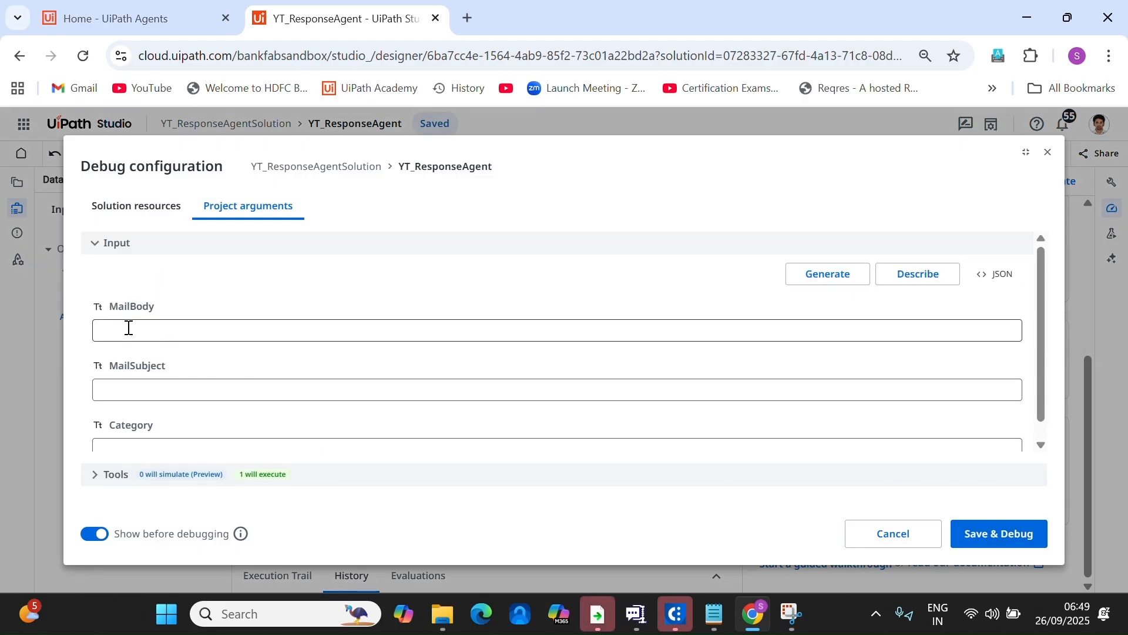
Debug with an Excel-crashing complaint body, subject 'Excel Crashing Issue' and category 'Software Issue'.
{"action": "left_click", "coordinate": [224, 332]}
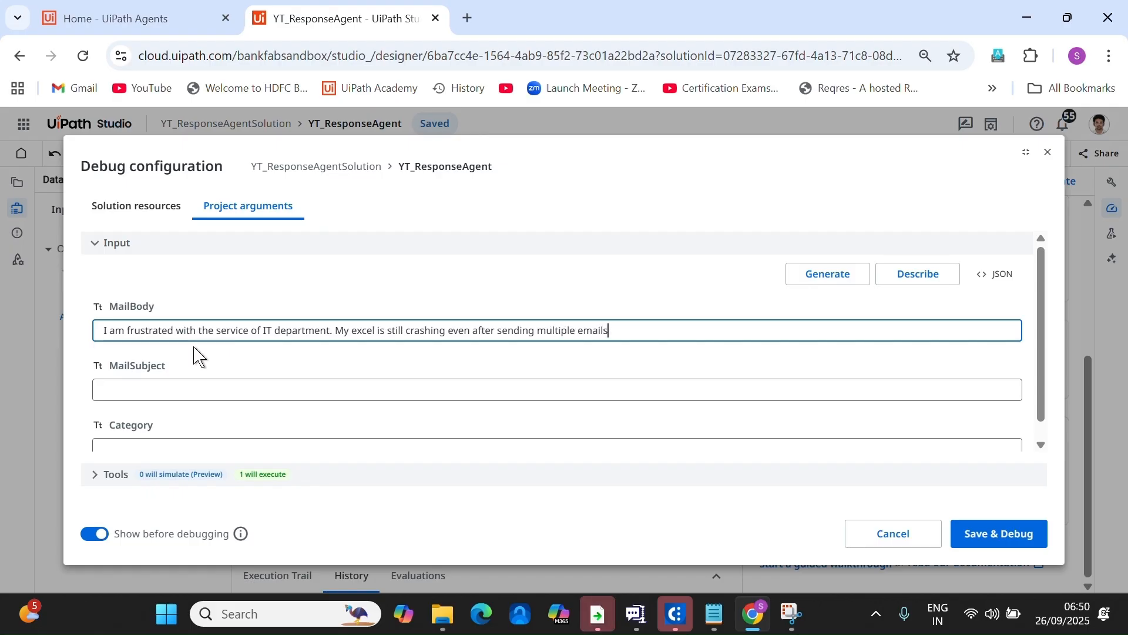
{"action": "left_click", "coordinate": [189, 390]}
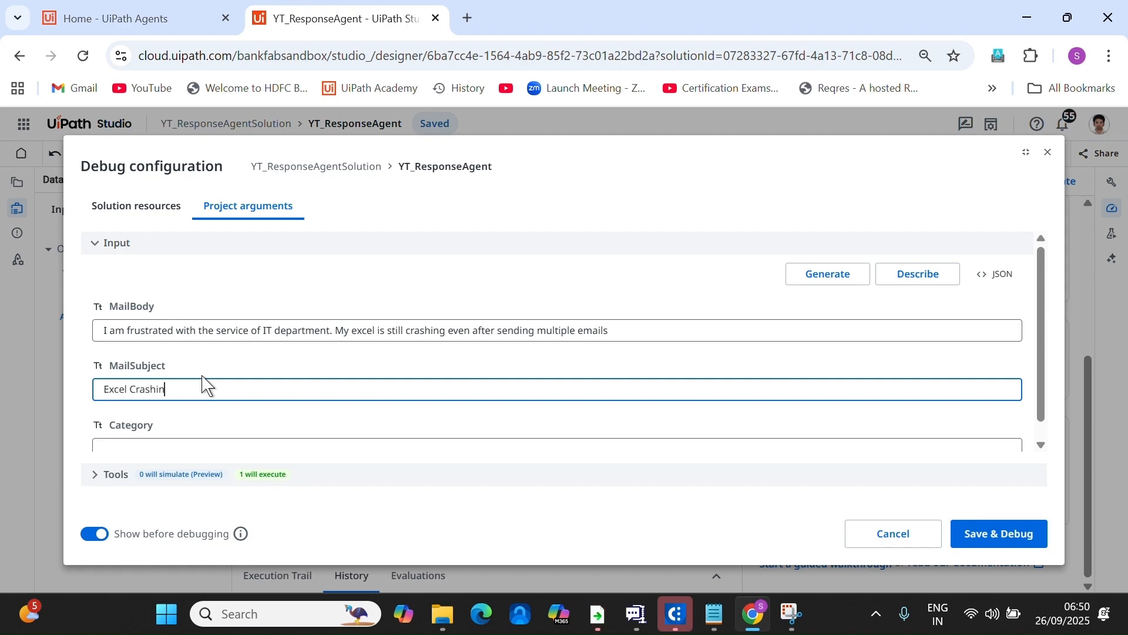
{"action": "left_click", "coordinate": [156, 444]}
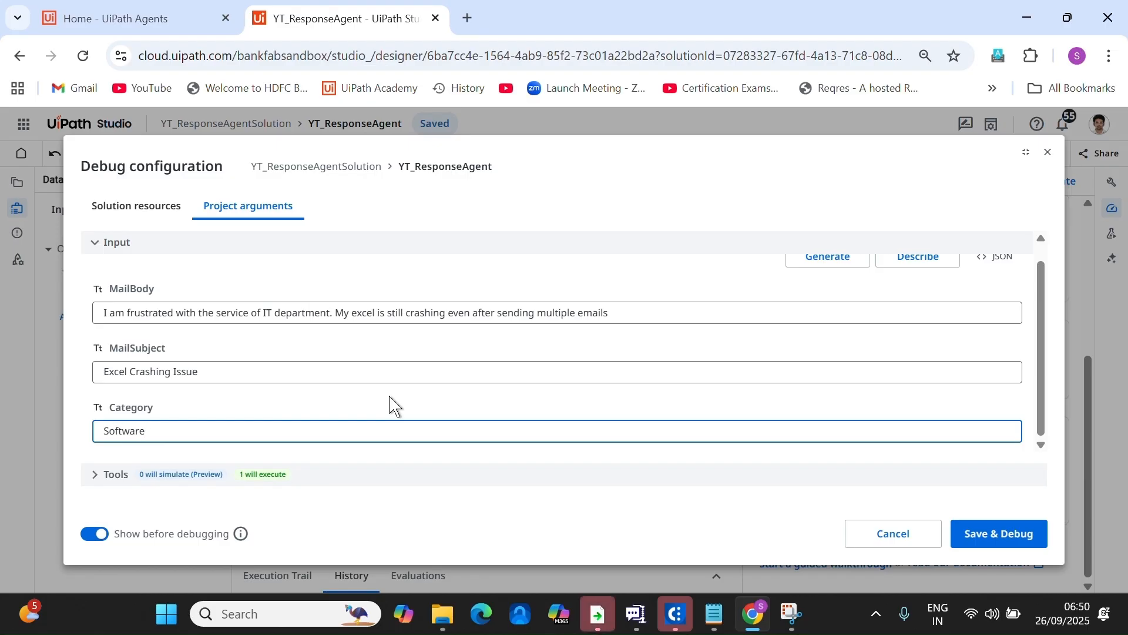
{"action": "left_click", "coordinate": [995, 534]}
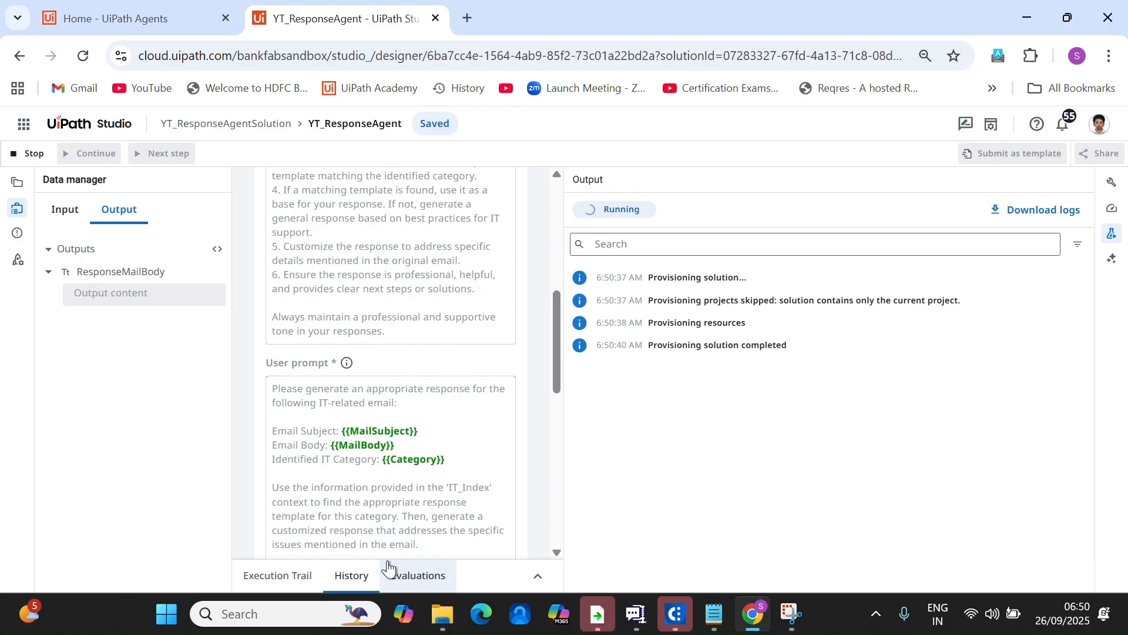
{"action": "left_click_drag", "start_coordinate": [566, 358], "coordinate": [708, 355]}
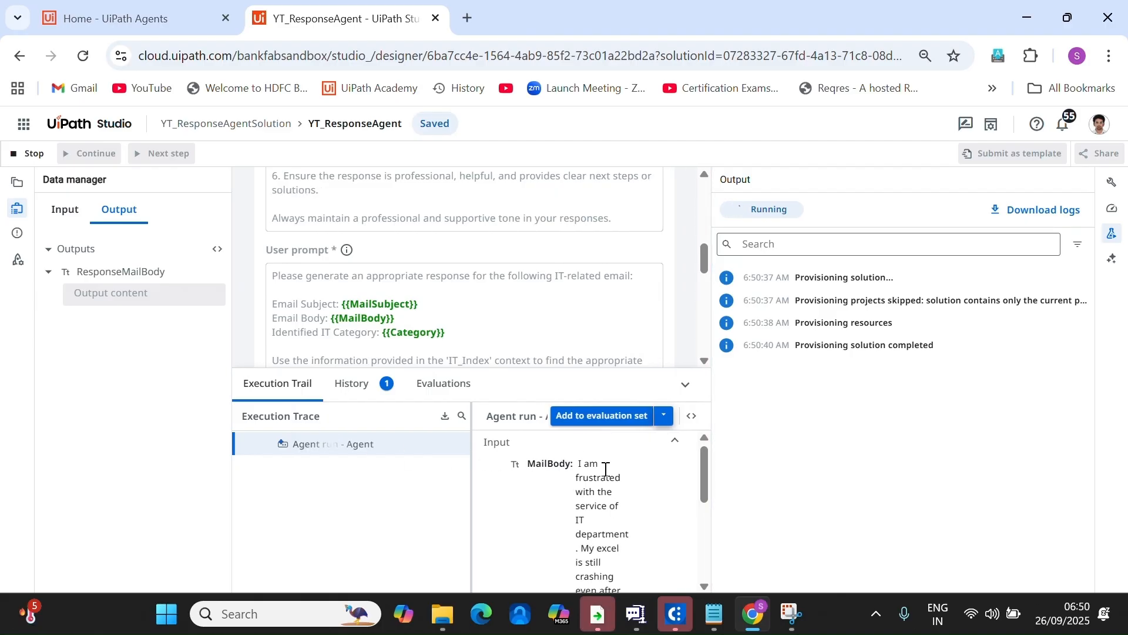
{"action": "left_click_drag", "start_coordinate": [704, 470], "coordinate": [705, 555]}
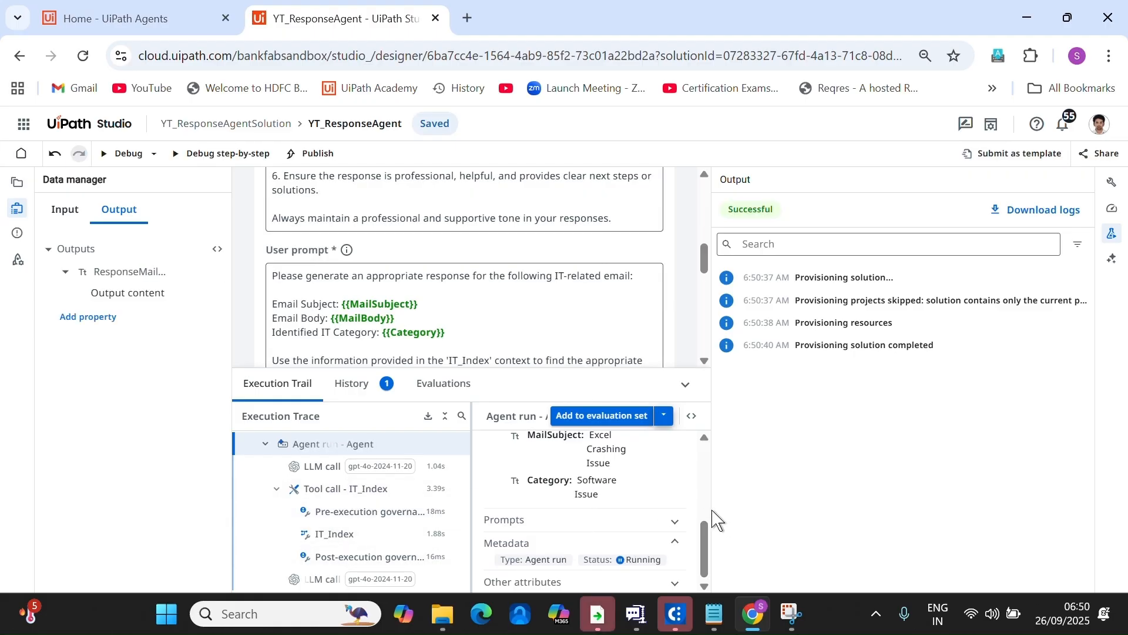
{"action": "left_click_drag", "start_coordinate": [713, 516], "coordinate": [955, 513]}
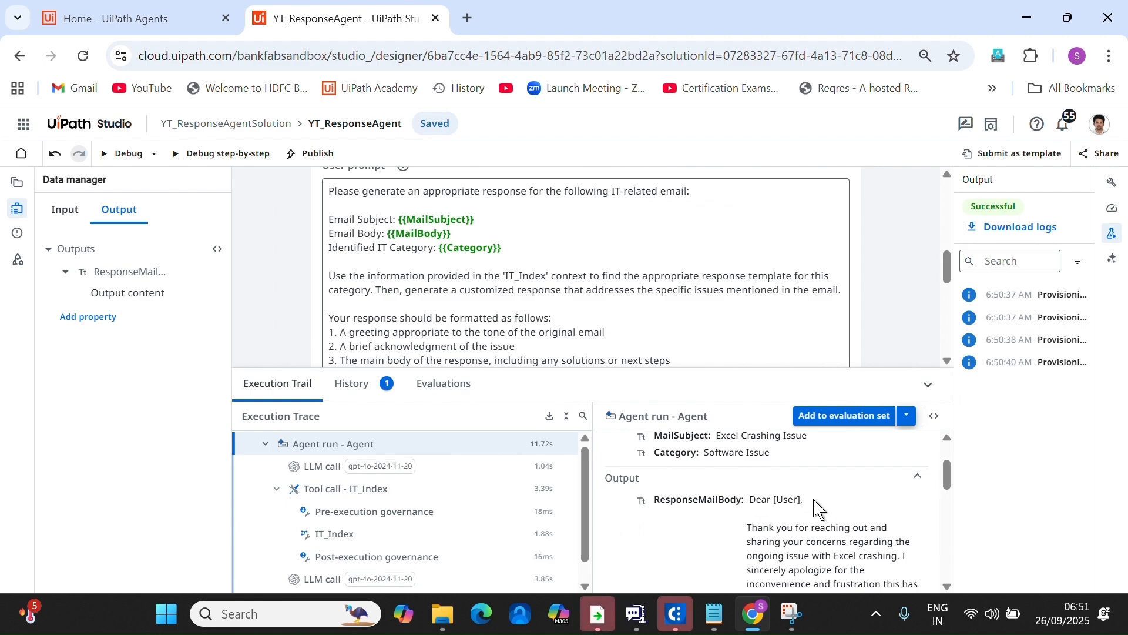
{"action": "scroll", "coordinate": [865, 534], "scroll_direction": "down", "scroll_amount": 1}
{"action": "scroll", "coordinate": [866, 536], "scroll_direction": "up", "scroll_amount": 1}
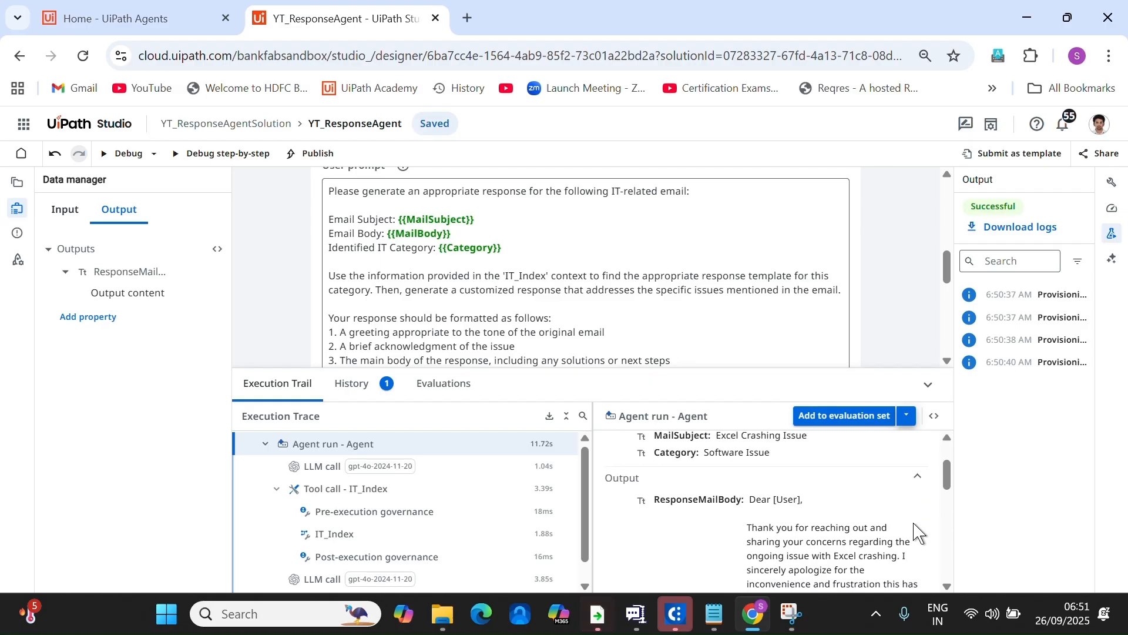
{"action": "left_click_drag", "start_coordinate": [948, 472], "coordinate": [949, 496]}
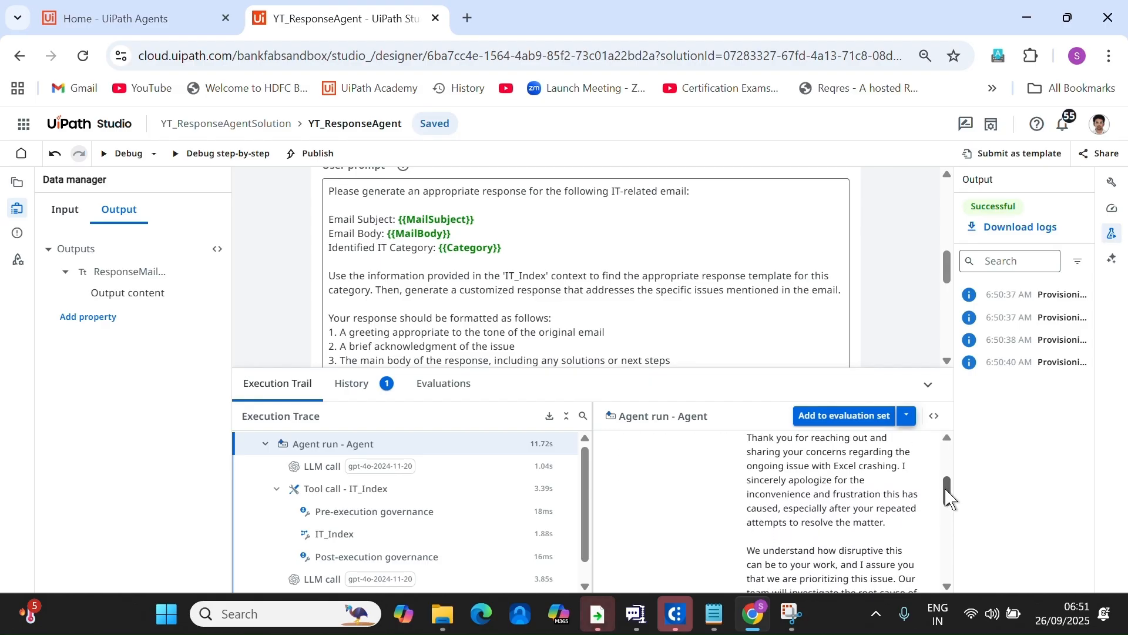
{"action": "left_click_drag", "start_coordinate": [751, 443], "coordinate": [899, 533]}
{"action": "scroll", "coordinate": [902, 534], "scroll_direction": "down", "scroll_amount": 3}
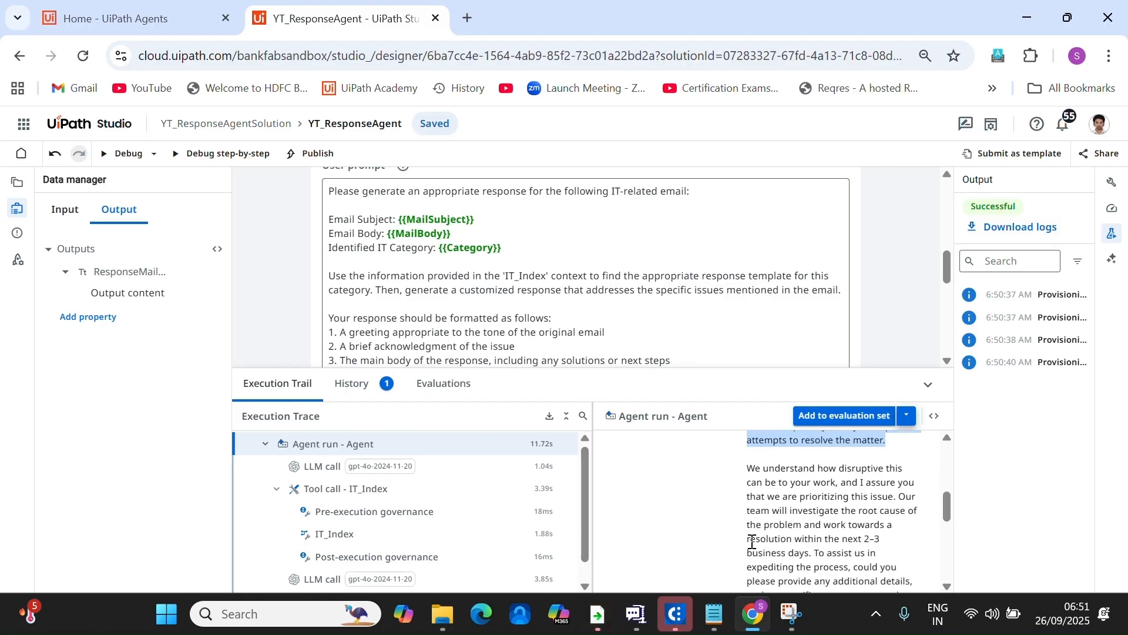
{"action": "scroll", "coordinate": [862, 549], "scroll_direction": "down", "scroll_amount": 5}
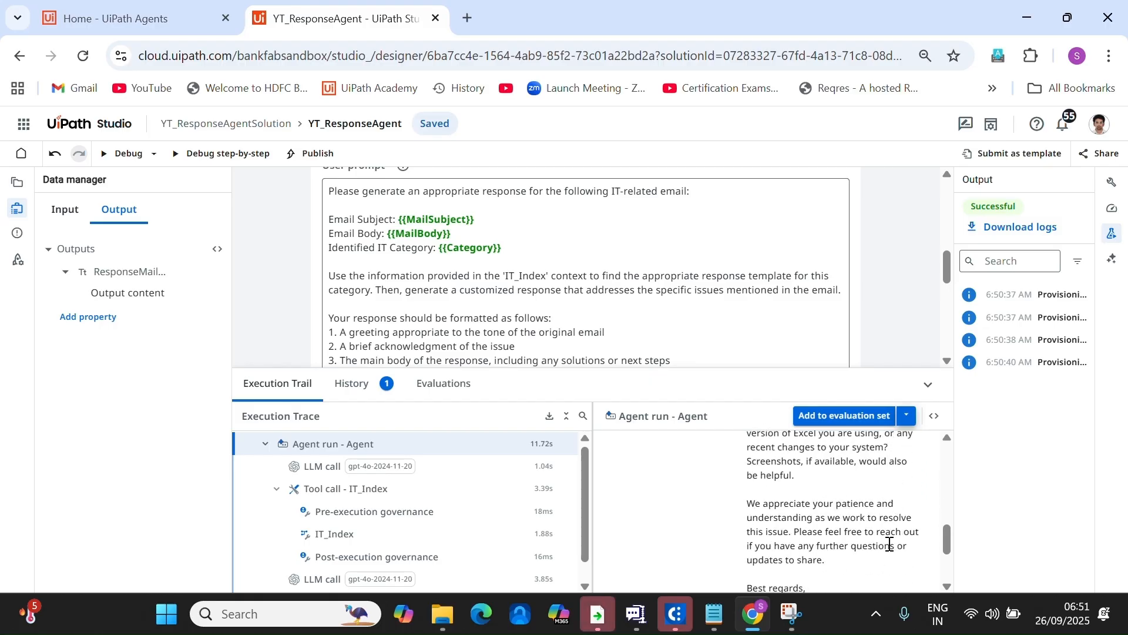
{"action": "scroll", "coordinate": [890, 544], "scroll_direction": "down", "scroll_amount": 3}
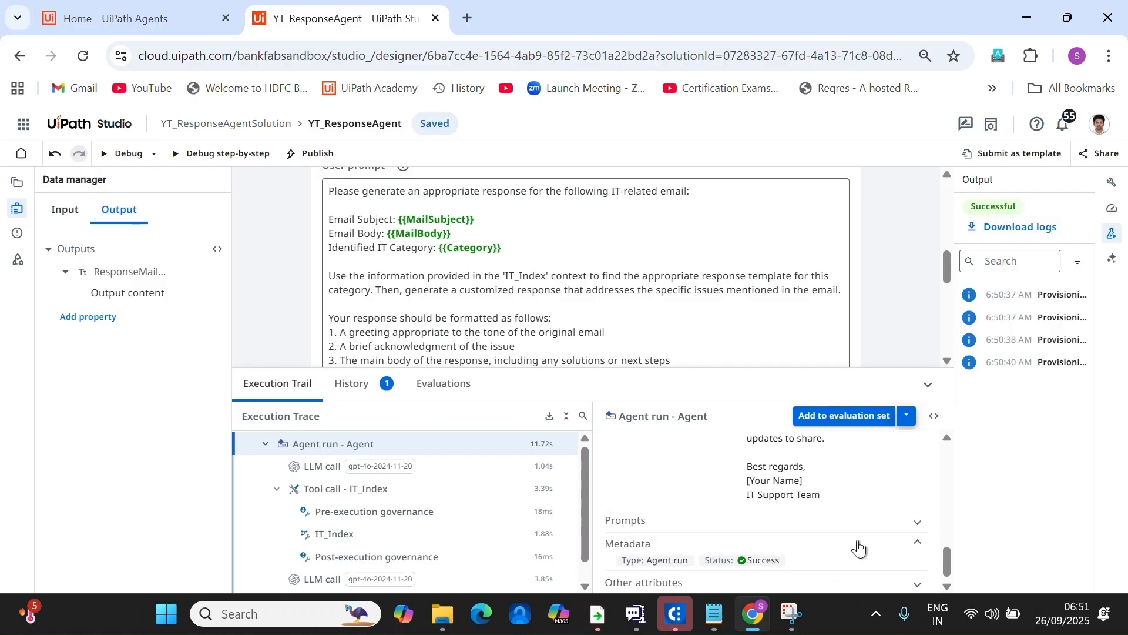
{"action": "scroll", "coordinate": [853, 567], "scroll_direction": "up", "scroll_amount": 10}
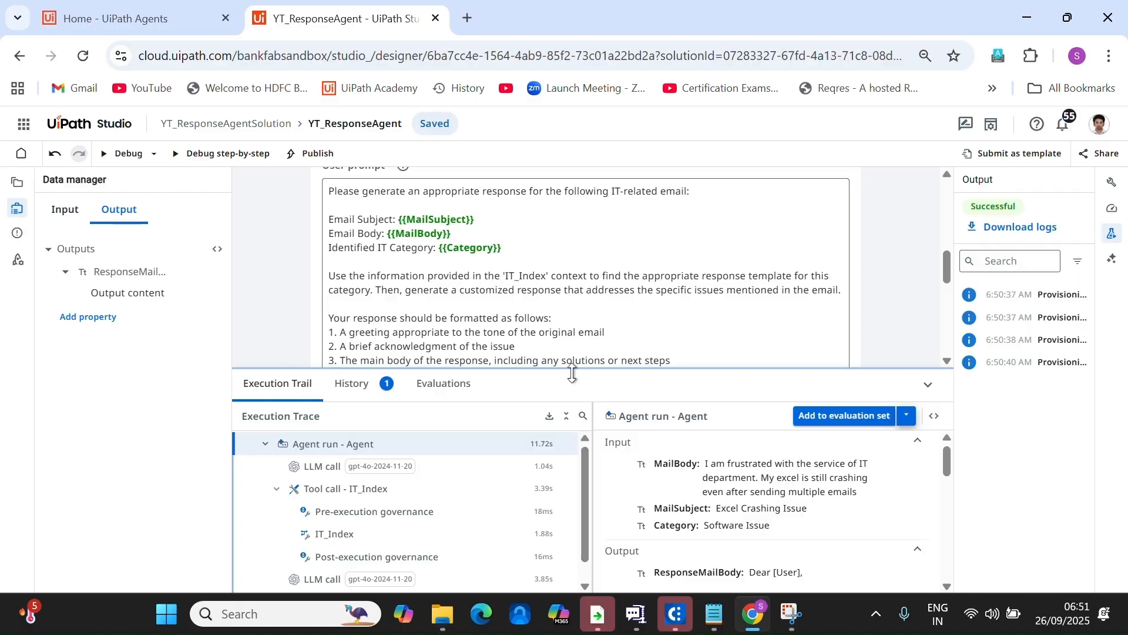
{"action": "left_click_drag", "start_coordinate": [575, 369], "coordinate": [581, 489]}
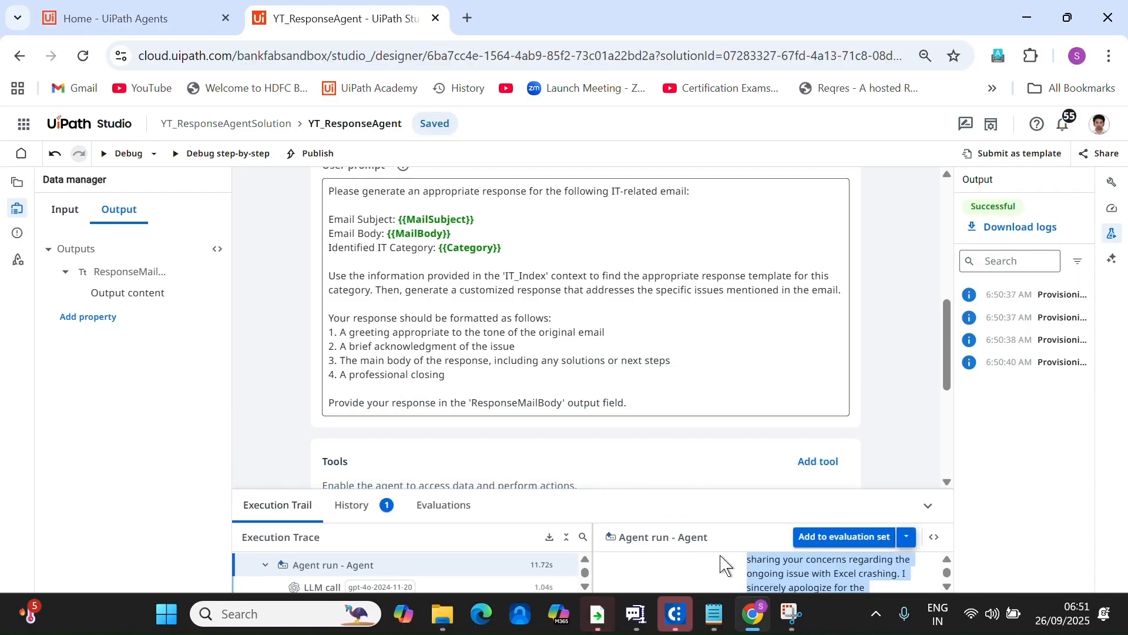
{"action": "left_click_drag", "start_coordinate": [773, 488], "coordinate": [802, 333]}
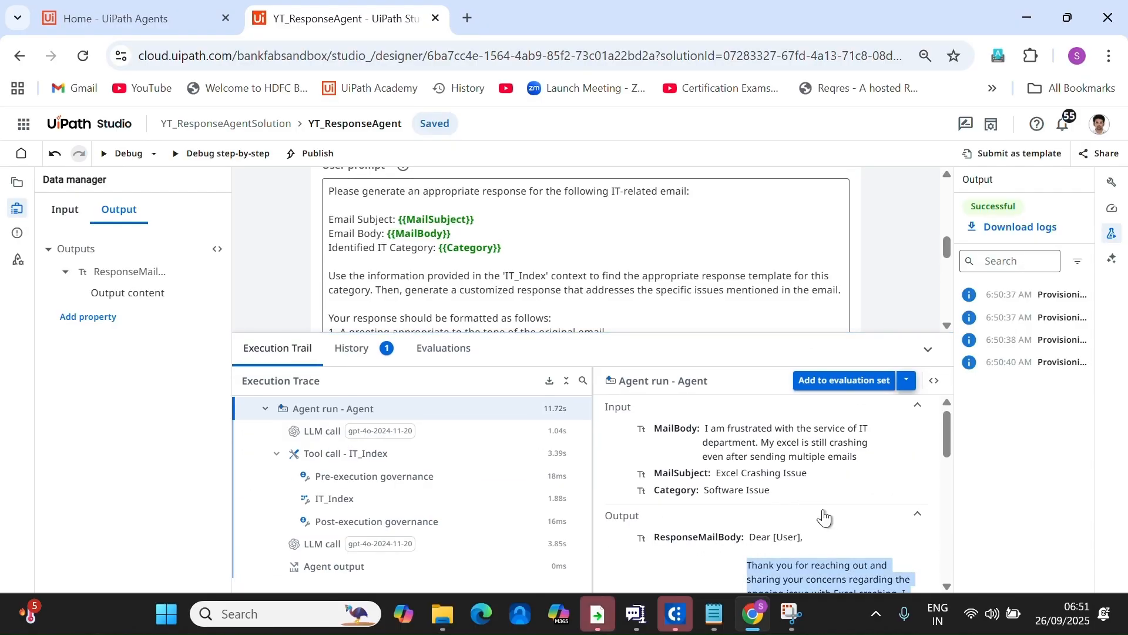
{"action": "left_click_drag", "start_coordinate": [568, 341], "coordinate": [581, 494]}
Add a 'Dear only when no username' greeting rule to the user prompt and save the trace to the evaluation set.
{"action": "scroll", "coordinate": [660, 267], "scroll_direction": "down", "scroll_amount": 3}
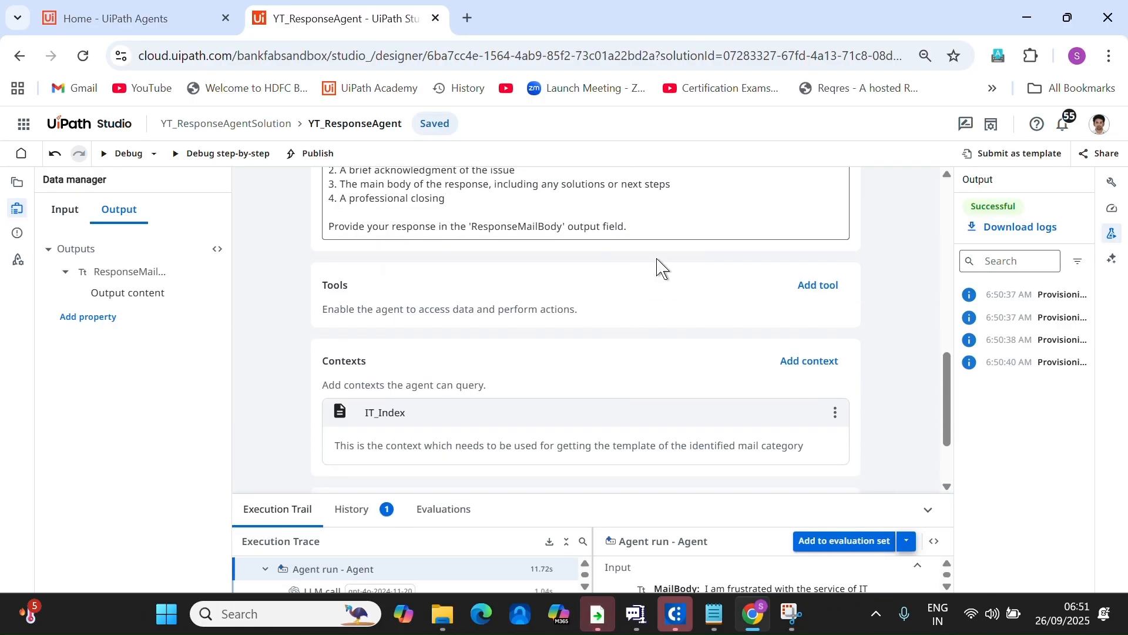
{"action": "left_click", "coordinate": [668, 215]}
{"action": "key", "text": "Return"}
{"action": "key", "text": "Return"}
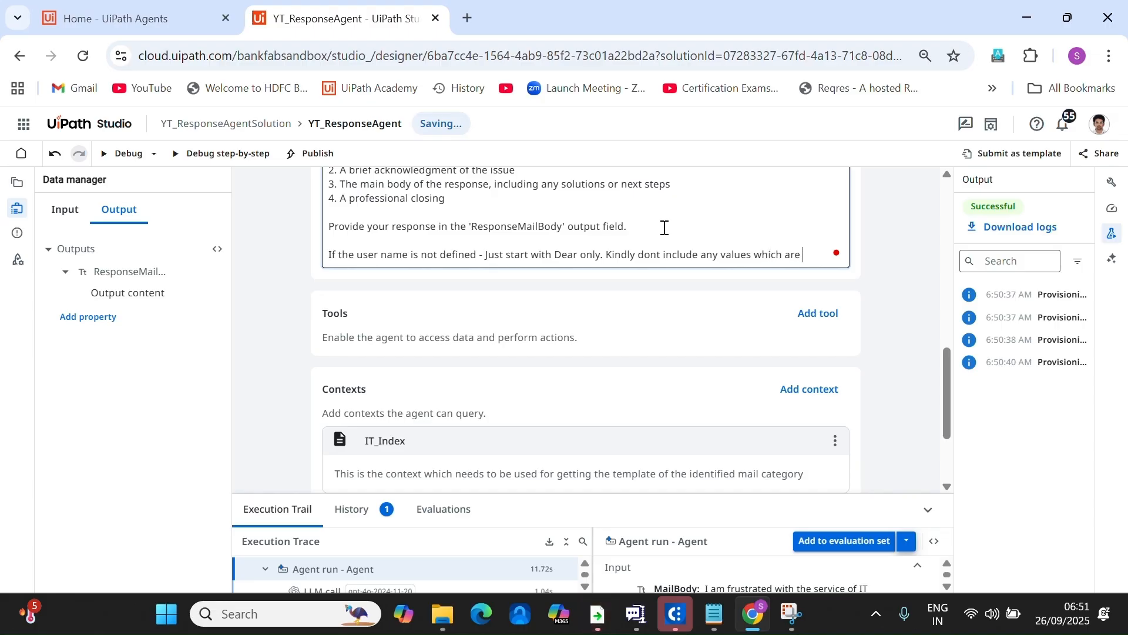
{"action": "type", "text": "ent"}
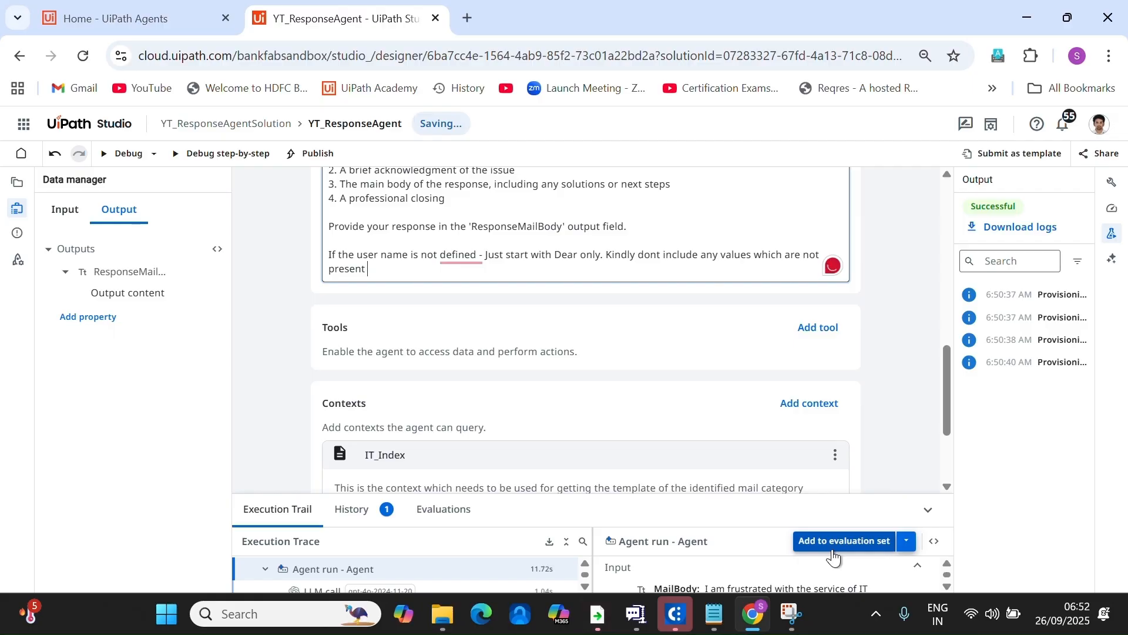
{"action": "left_click", "coordinate": [834, 545]}
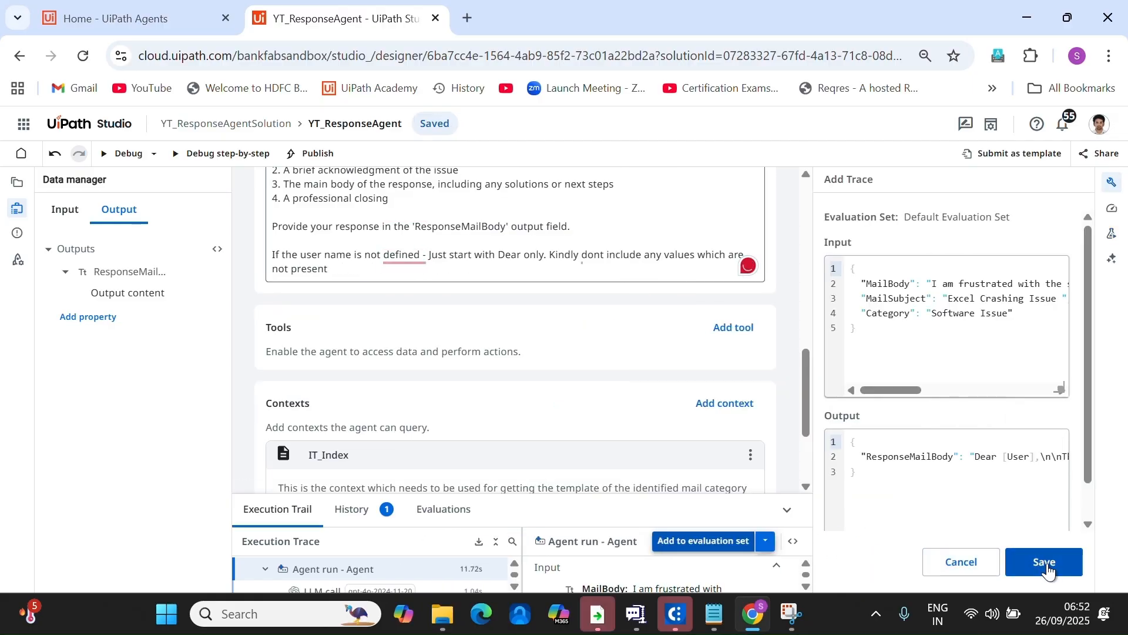
{"action": "left_click", "coordinate": [1048, 564]}
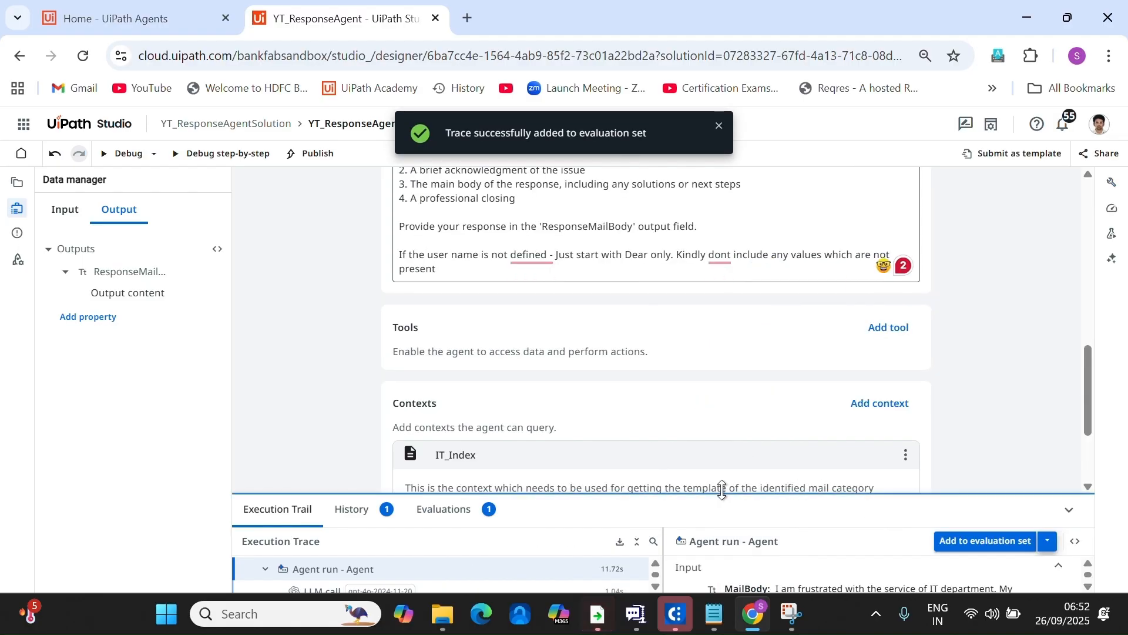
Debug again with 'Need to purchase Laptop', subject 'HP laptop request', category 'Hardware Purchase'.
{"action": "left_click", "coordinate": [117, 155]}
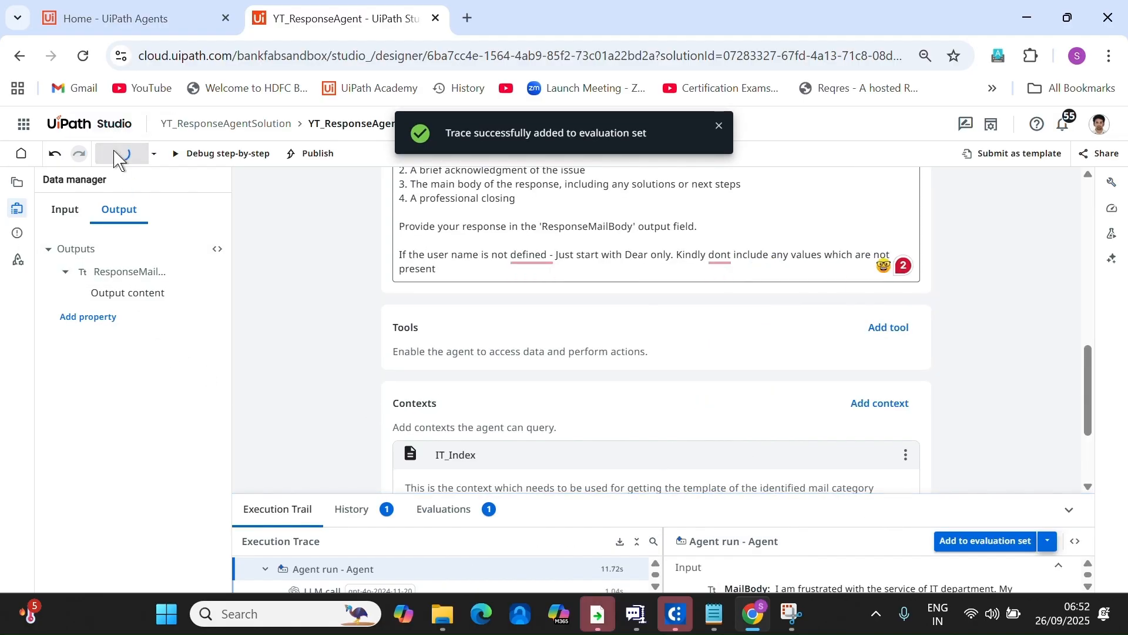
{"action": "left_click_drag", "start_coordinate": [612, 332], "coordinate": [12, 338]}
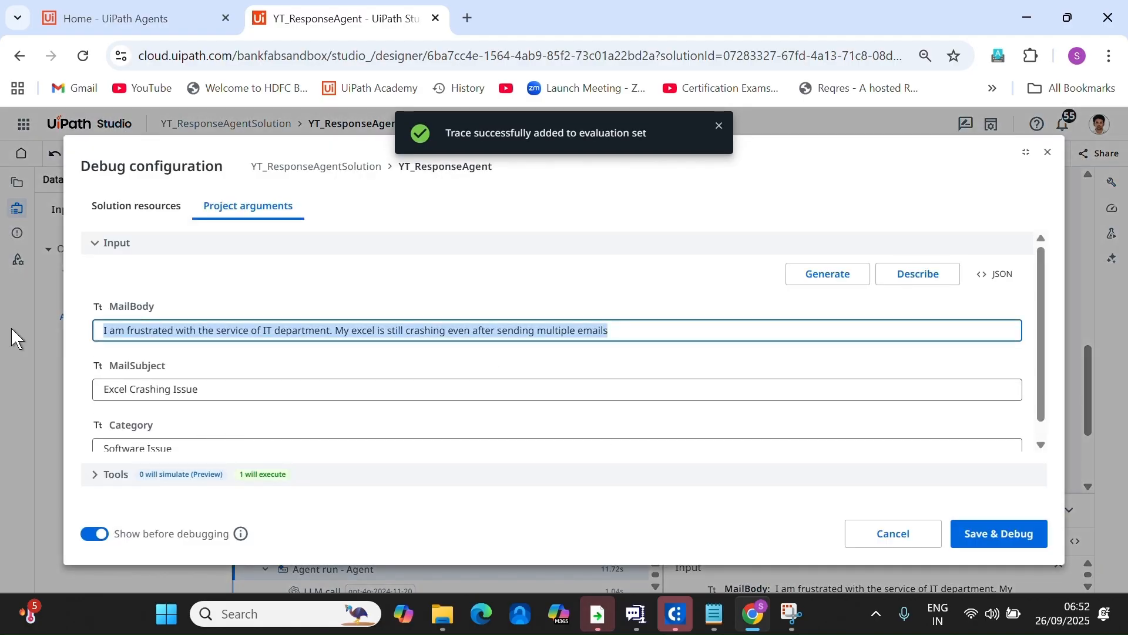
{"action": "type", "text": "Need to pu"}
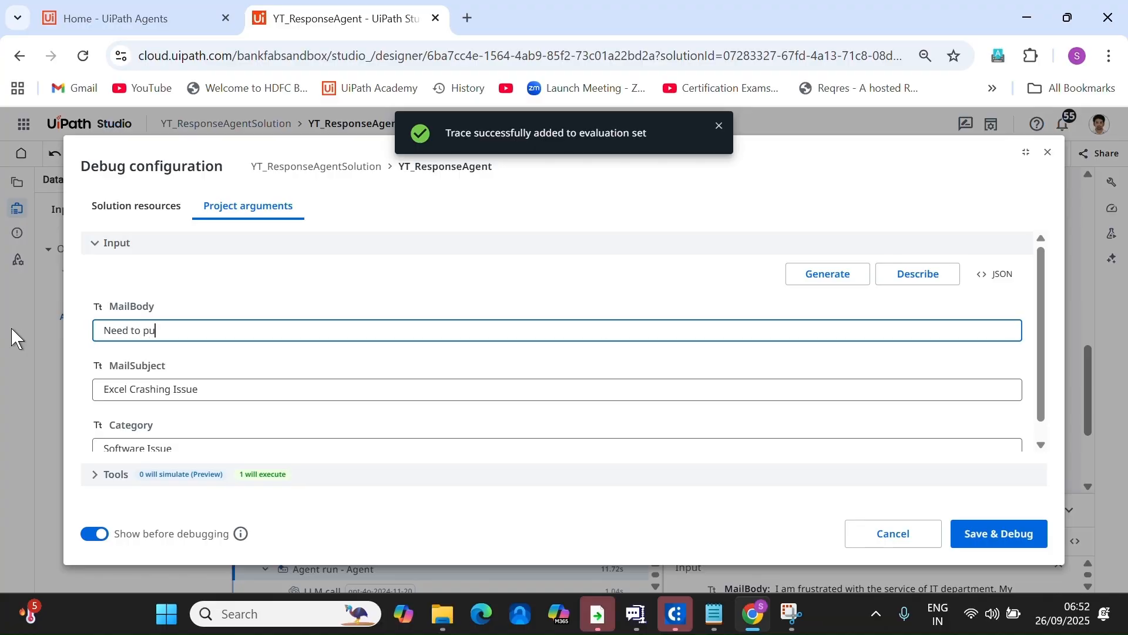
{"action": "type", "text": "rchase Laptop"}
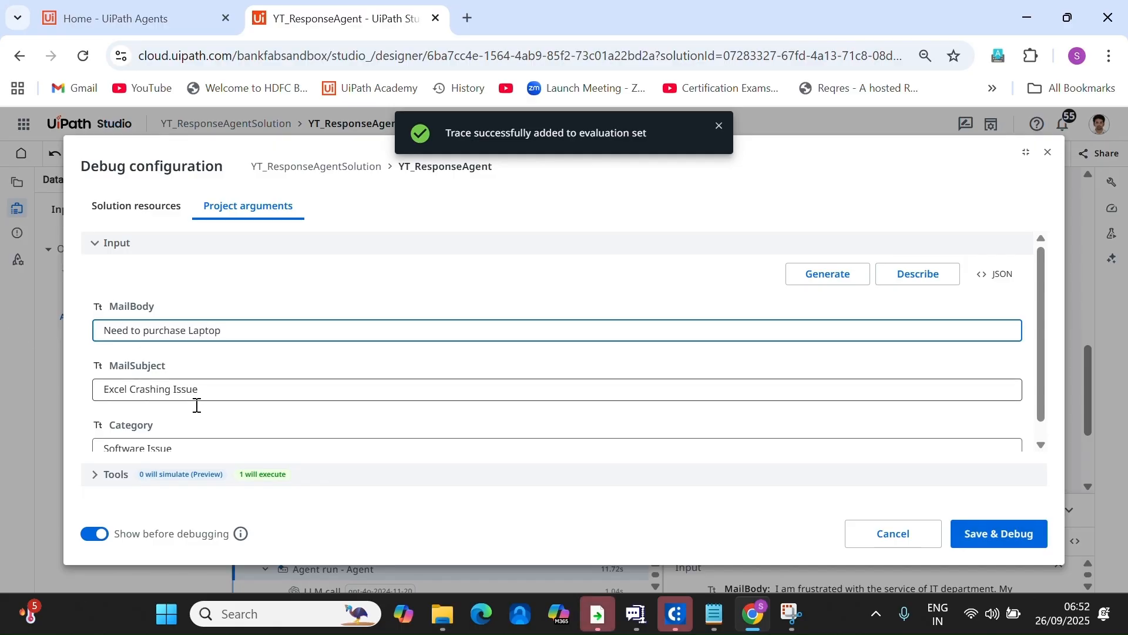
{"action": "left_click_drag", "start_coordinate": [221, 390], "coordinate": [3, 374]}
{"action": "type", "text": "HP"}
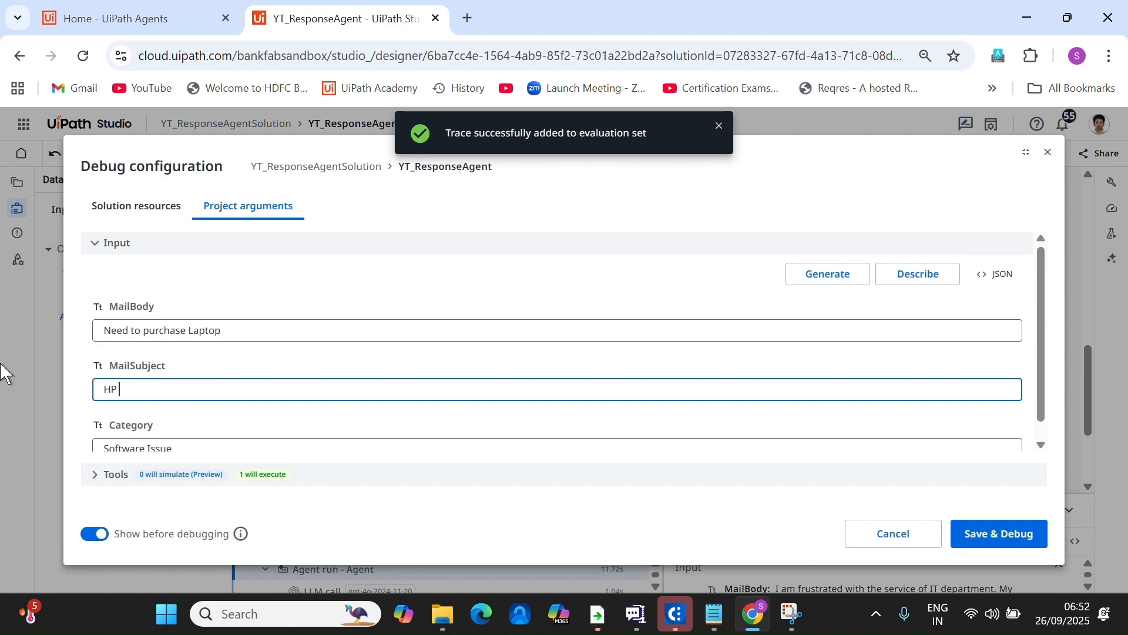
{"action": "type", "text": " laptop request"}
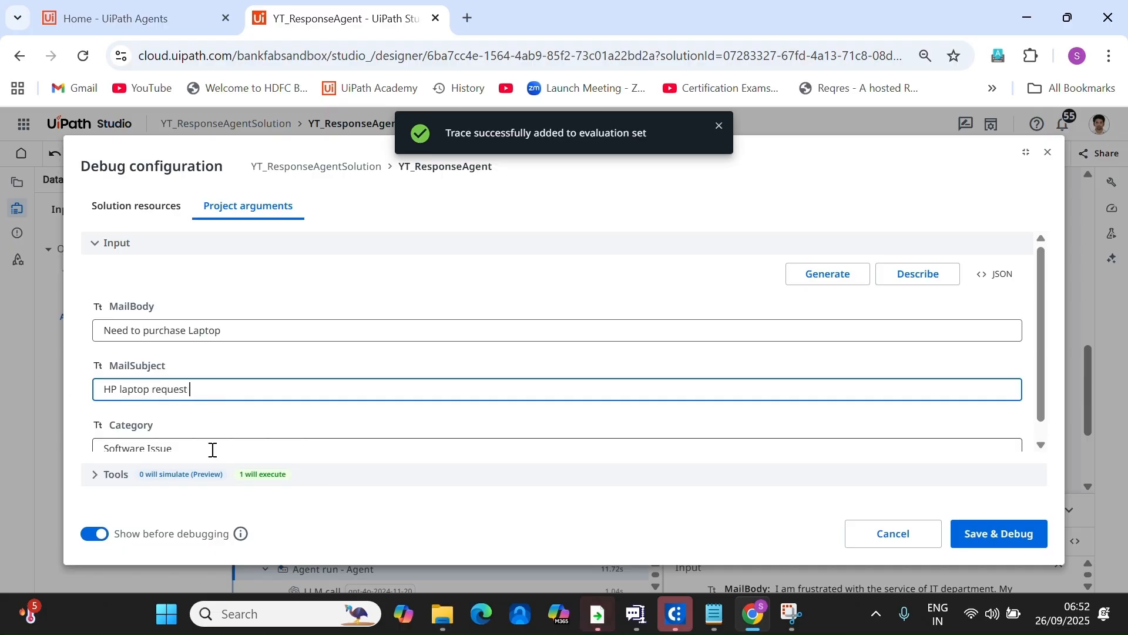
{"action": "left_click_drag", "start_coordinate": [212, 451], "coordinate": [78, 438]}
{"action": "type", "text": "Hard"}
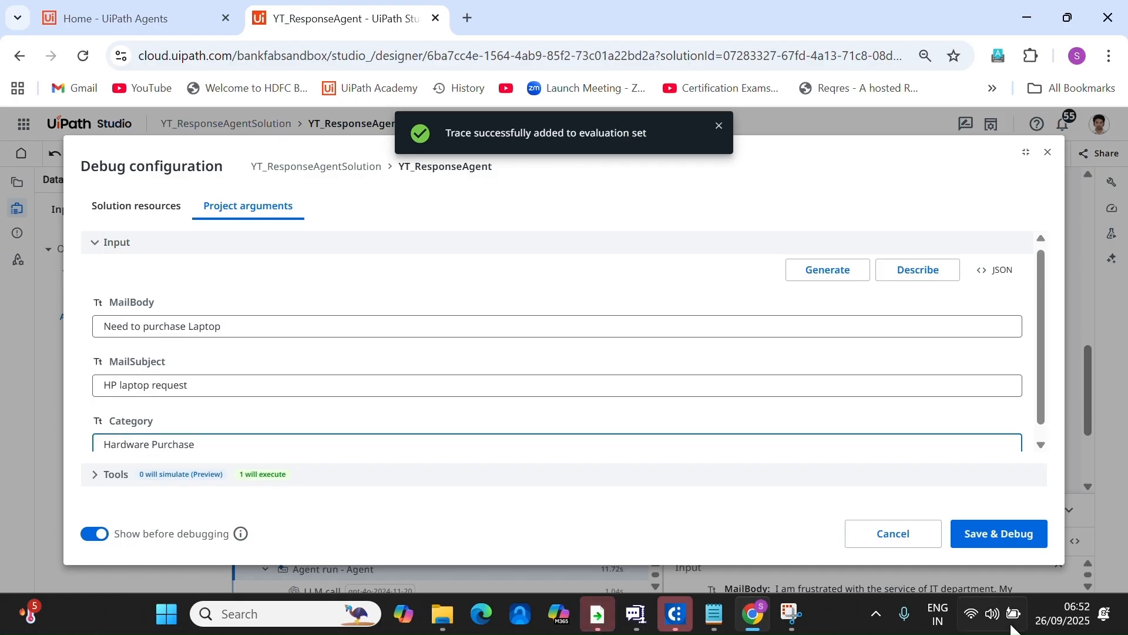
{"action": "left_click", "coordinate": [972, 535]}
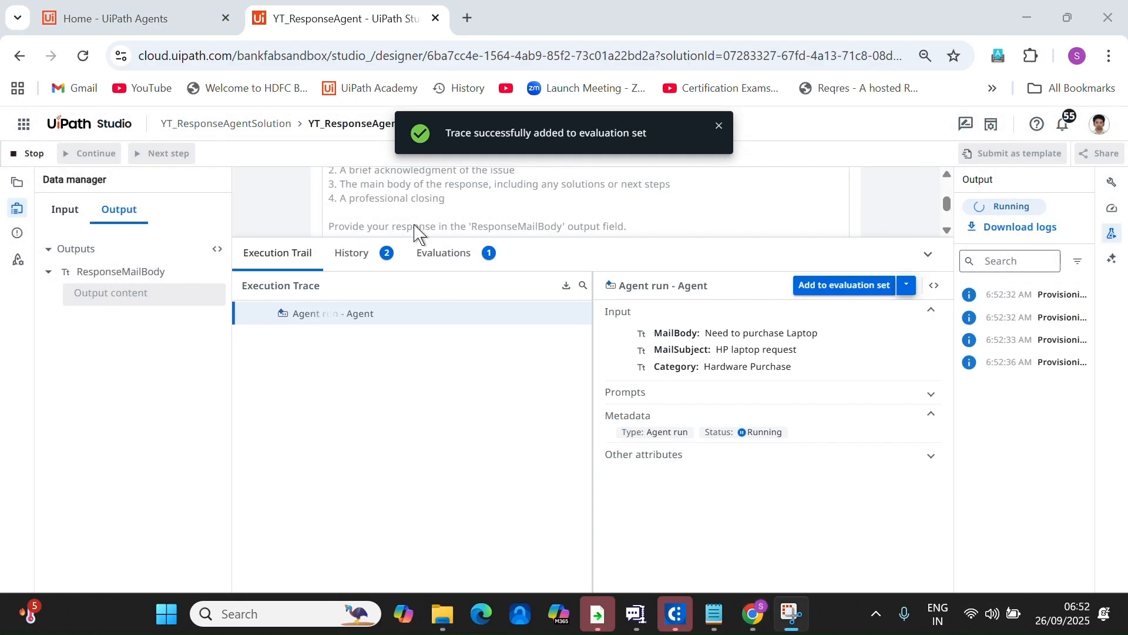
Review the run history and the Default Evaluation Set, then select the Excel crash run (Trace 1).
{"action": "left_click", "coordinate": [352, 254]}
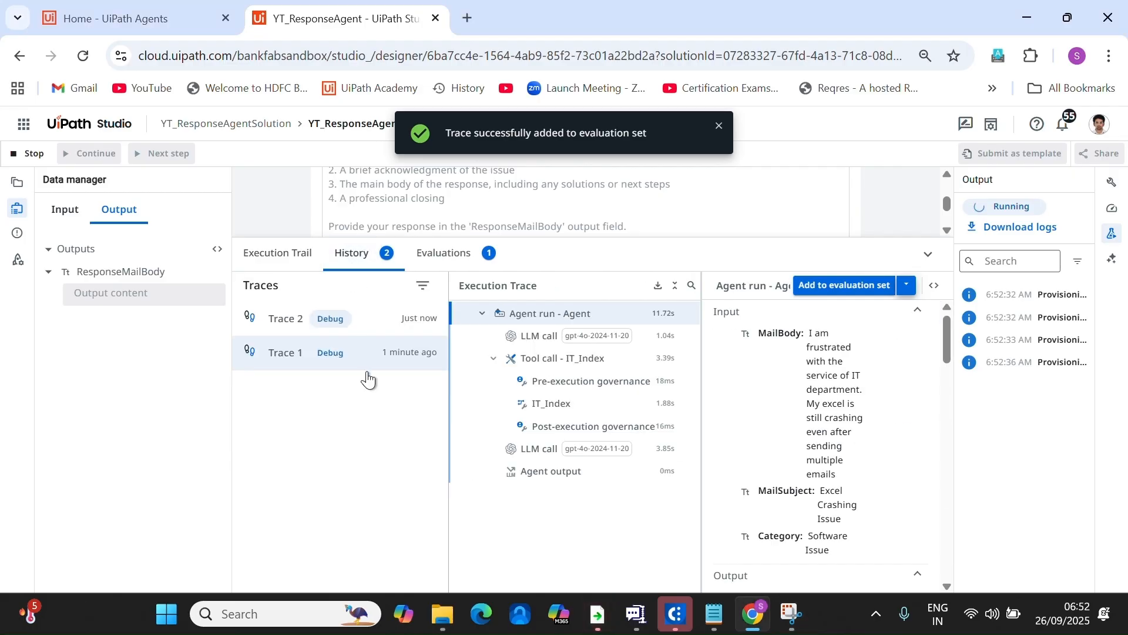
{"action": "left_click", "coordinate": [447, 258]}
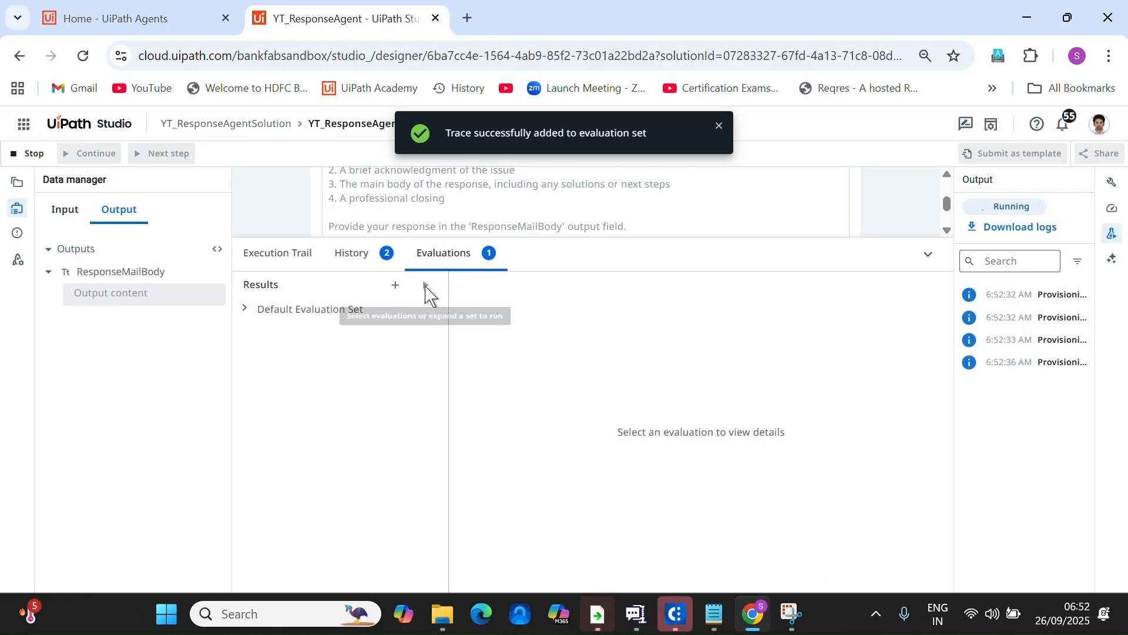
{"action": "left_click", "coordinate": [246, 321]}
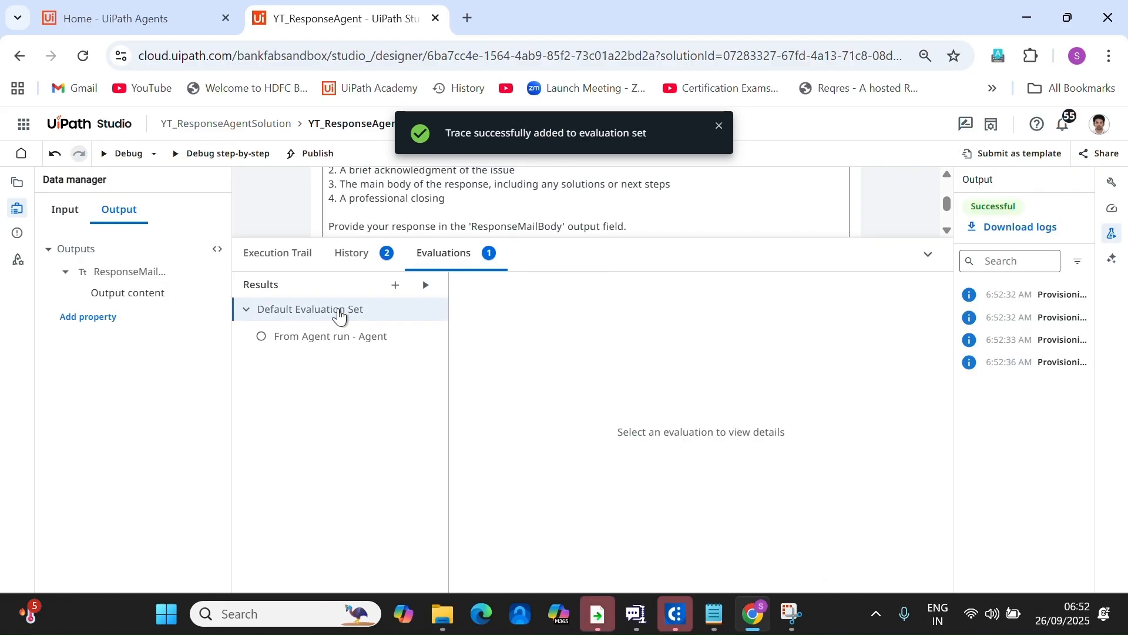
{"action": "left_click", "coordinate": [353, 256]}
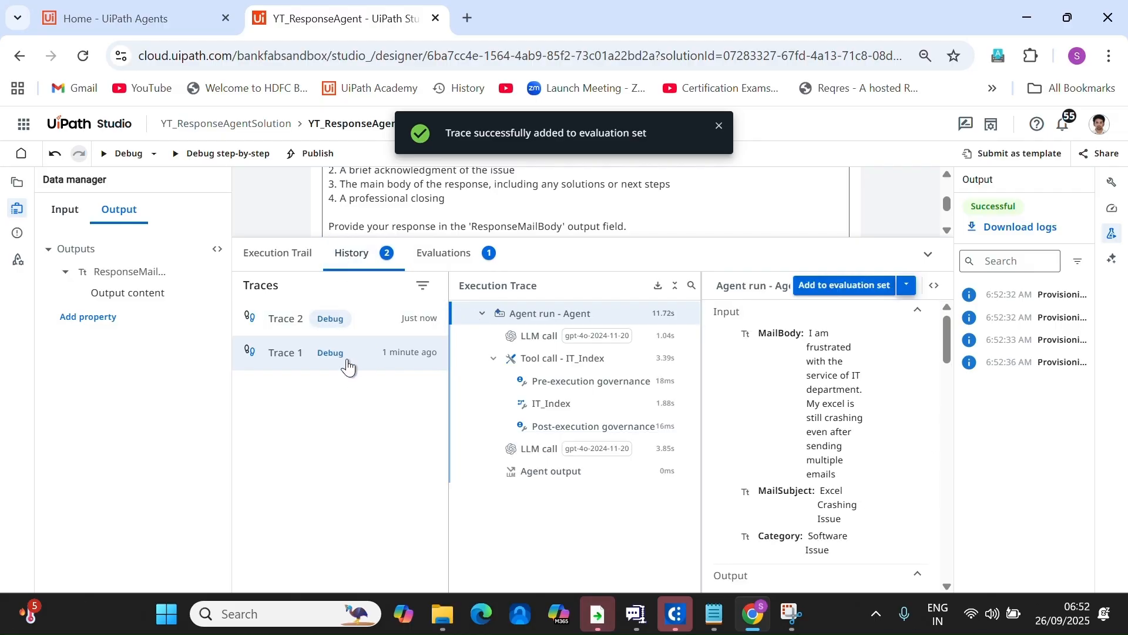
{"action": "left_click", "coordinate": [329, 322]}
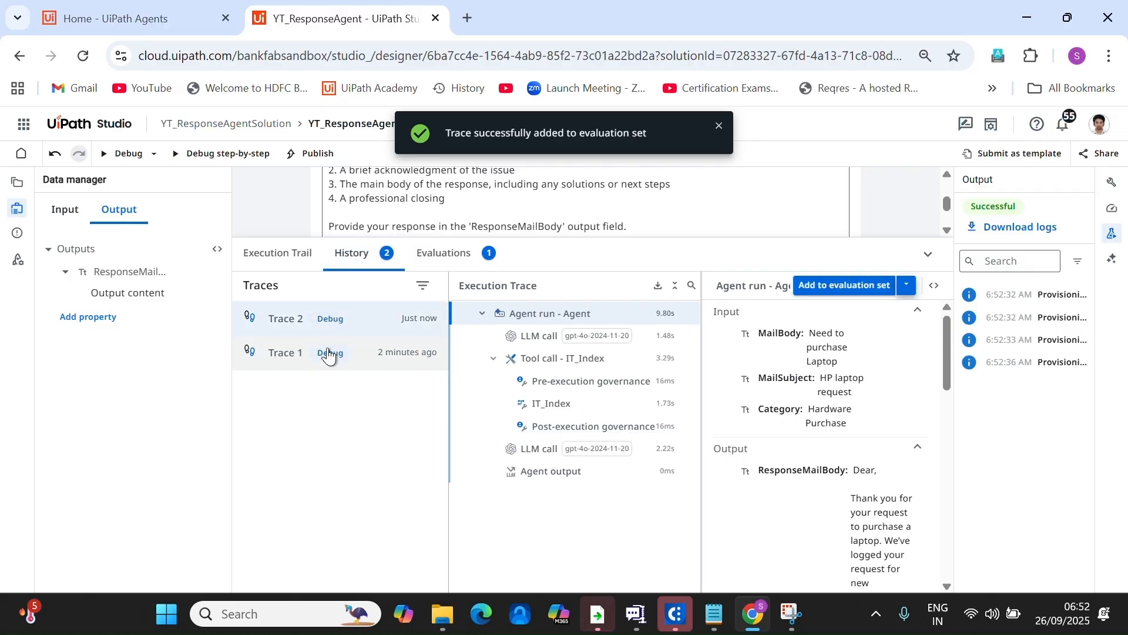
{"action": "left_click", "coordinate": [344, 354]}
Add the Excel crash run trace (Trace 1) to the Default Evaluation Set.
{"action": "left_click", "coordinate": [852, 286]}
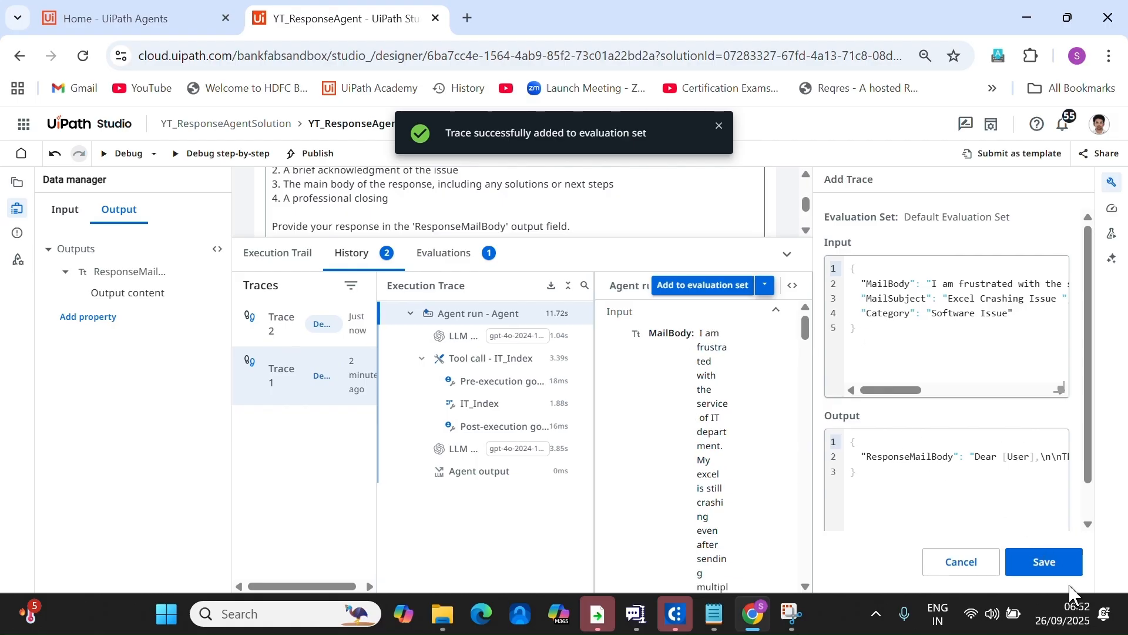
{"action": "left_click", "coordinate": [1067, 564]}
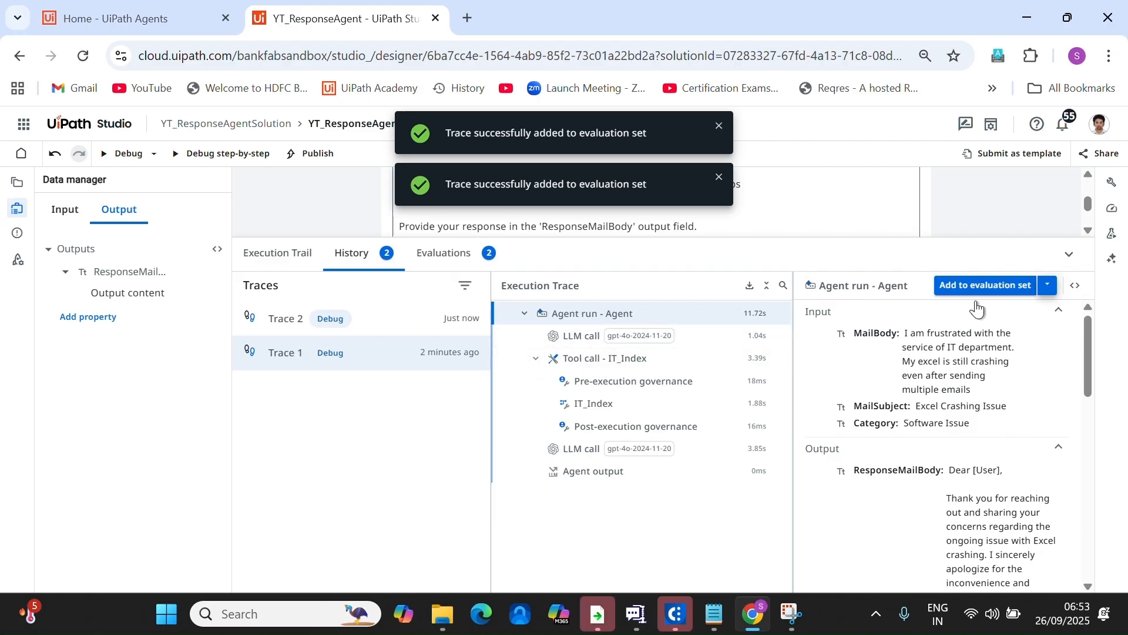
{"action": "left_click", "coordinate": [969, 286]}
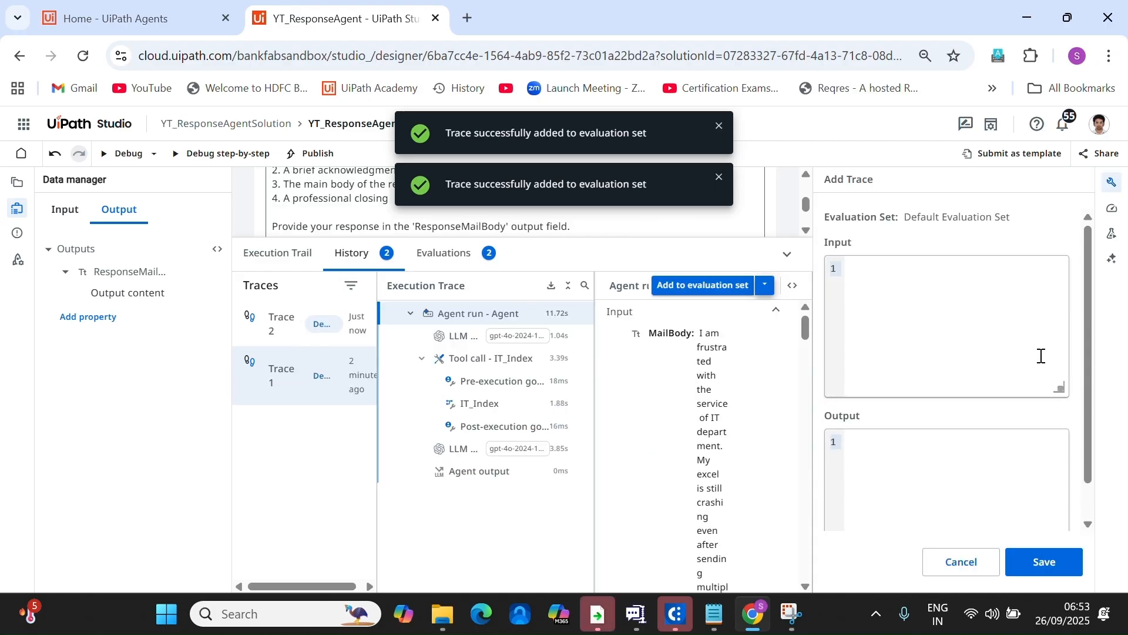
{"action": "left_click", "coordinate": [1046, 568]}
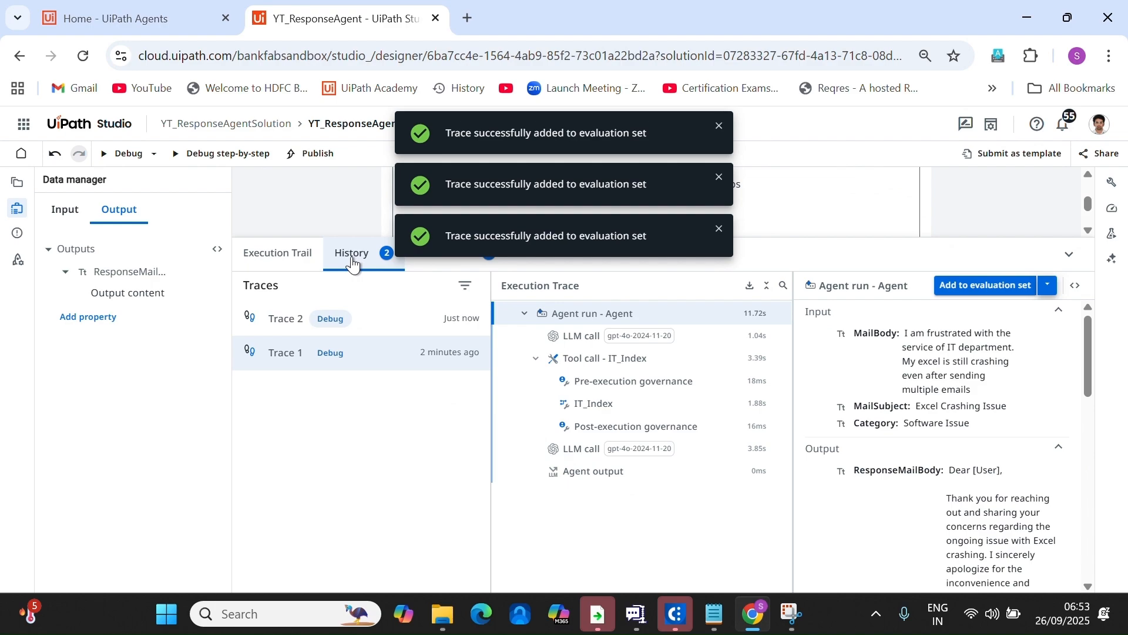
Add the laptop request run trace (Trace 2) to the evaluation set and view the saved evaluations.
{"action": "left_click", "coordinate": [298, 321]}
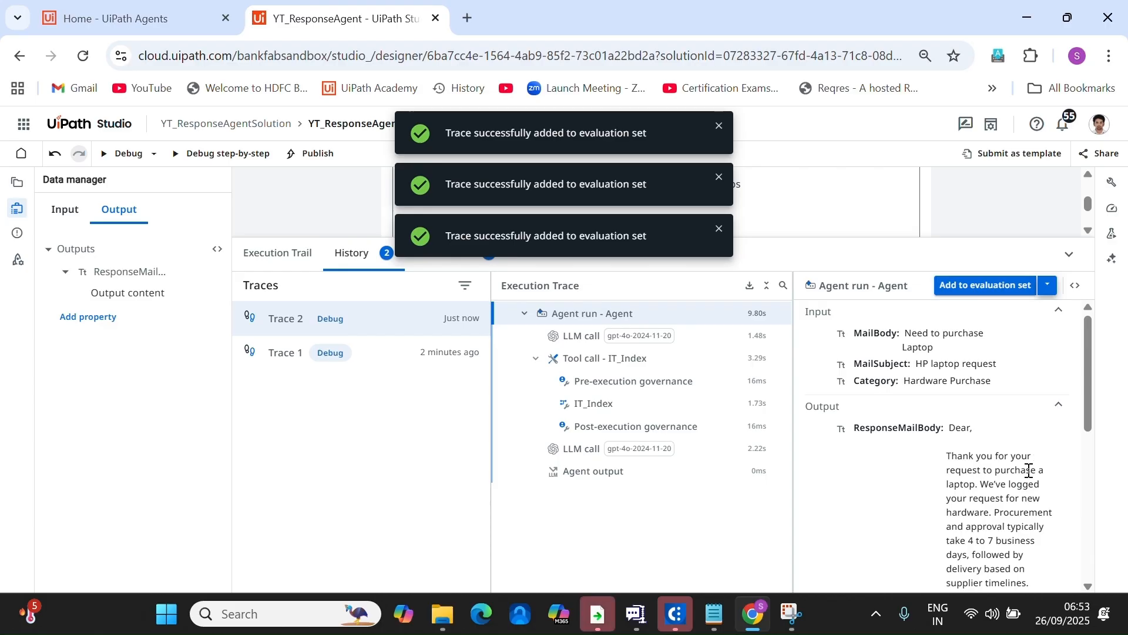
{"action": "scroll", "coordinate": [981, 441], "scroll_direction": "down", "scroll_amount": 5}
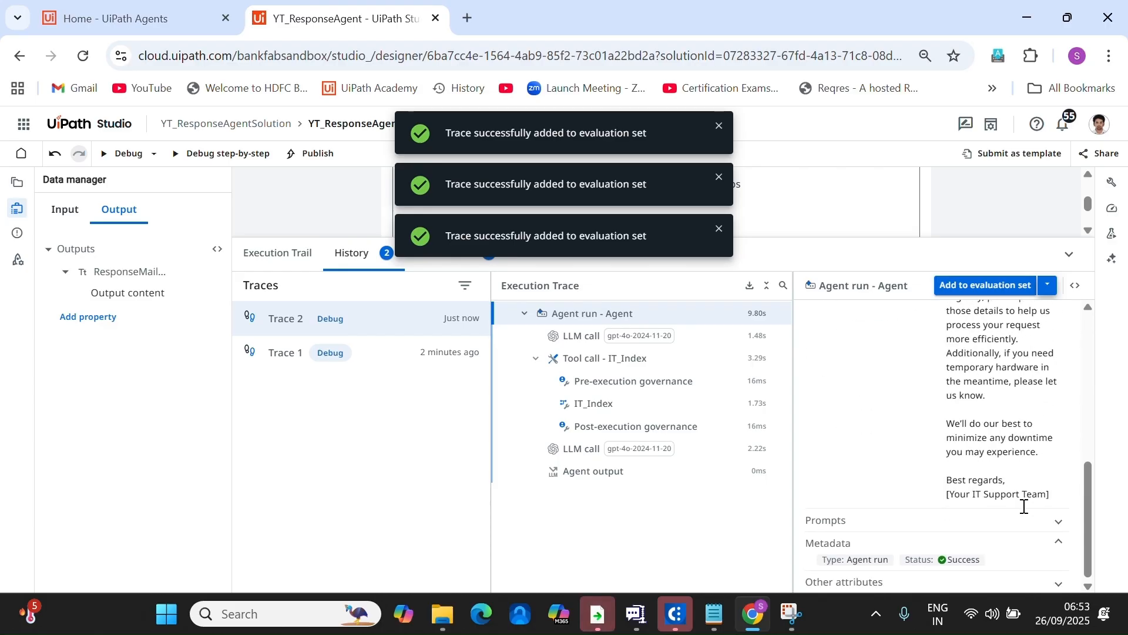
{"action": "scroll", "coordinate": [1032, 497], "scroll_direction": "up", "scroll_amount": 3}
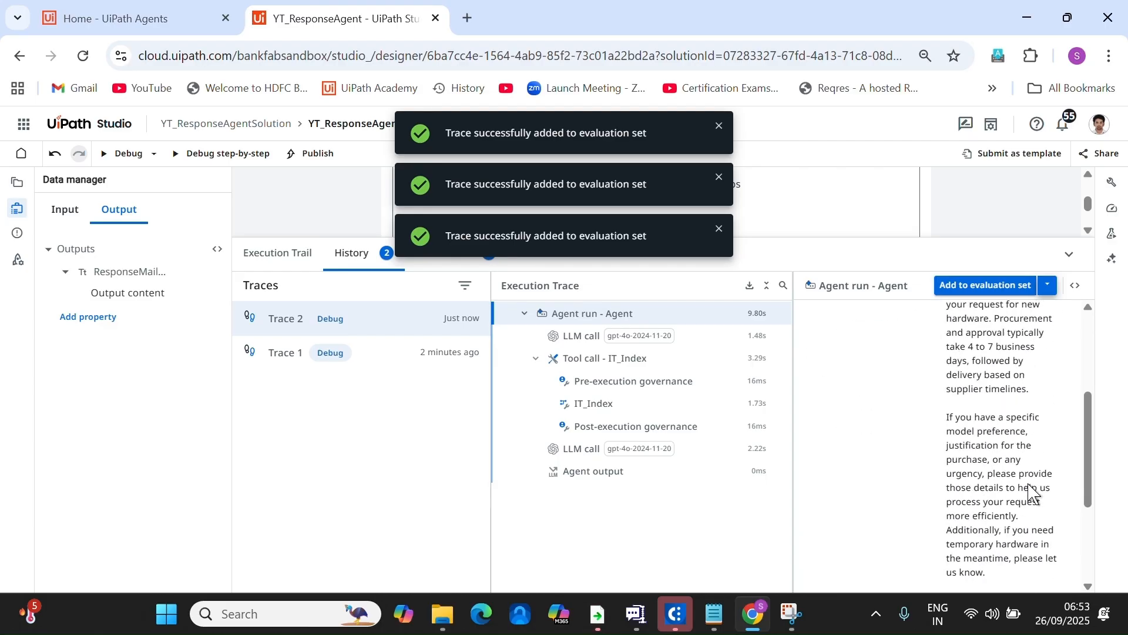
{"action": "scroll", "coordinate": [1034, 465], "scroll_direction": "up", "scroll_amount": 2}
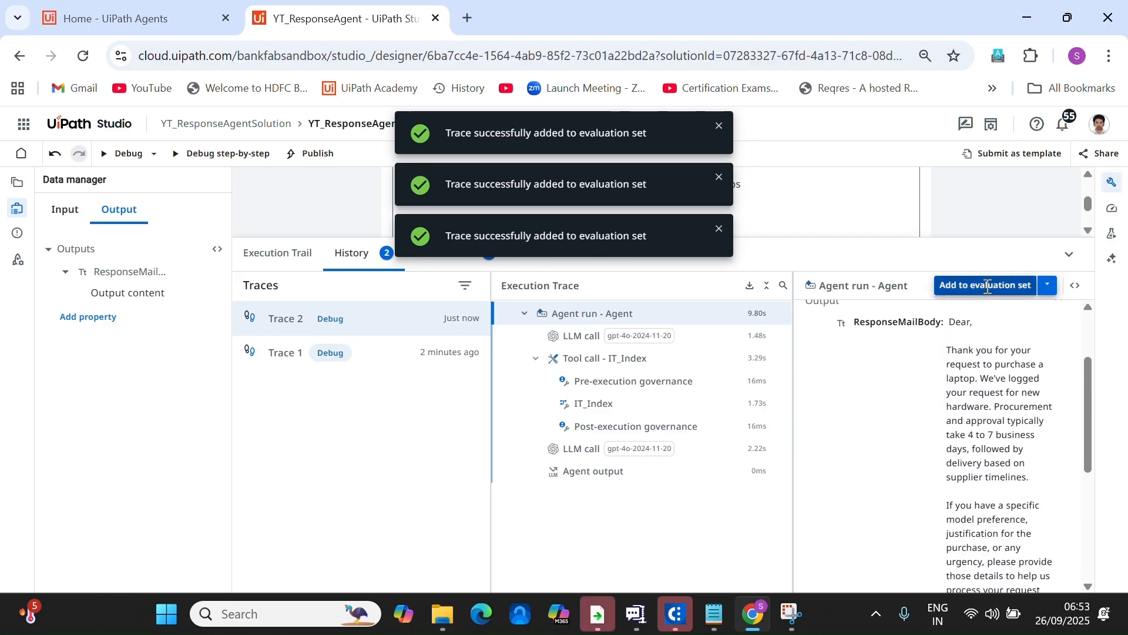
{"action": "left_click", "coordinate": [985, 286]}
{"action": "left_click", "coordinate": [1039, 563]}
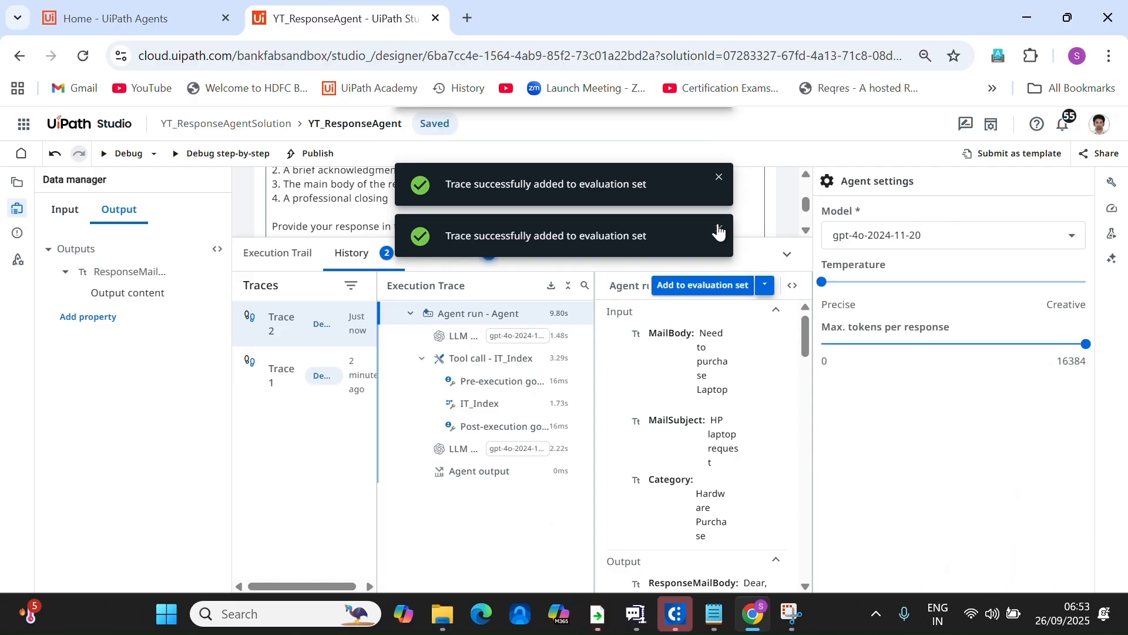
{"action": "left_click", "coordinate": [452, 254]}
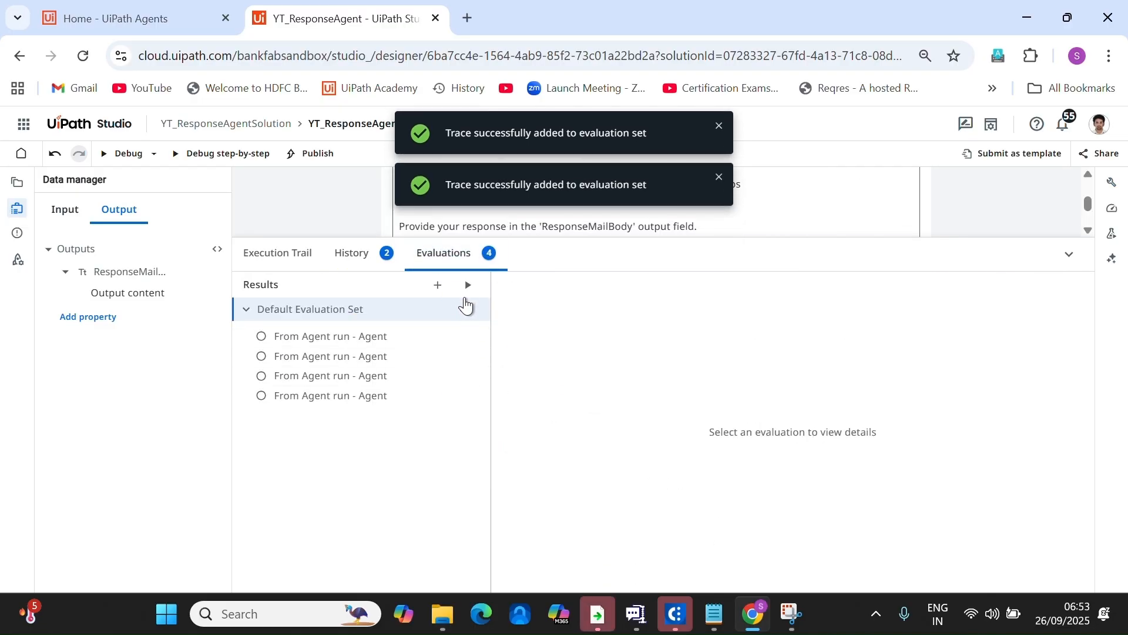
Run the Default Evaluation Set and shrink the evaluations panel to reveal the agent settings.
{"action": "left_click", "coordinate": [468, 286]}
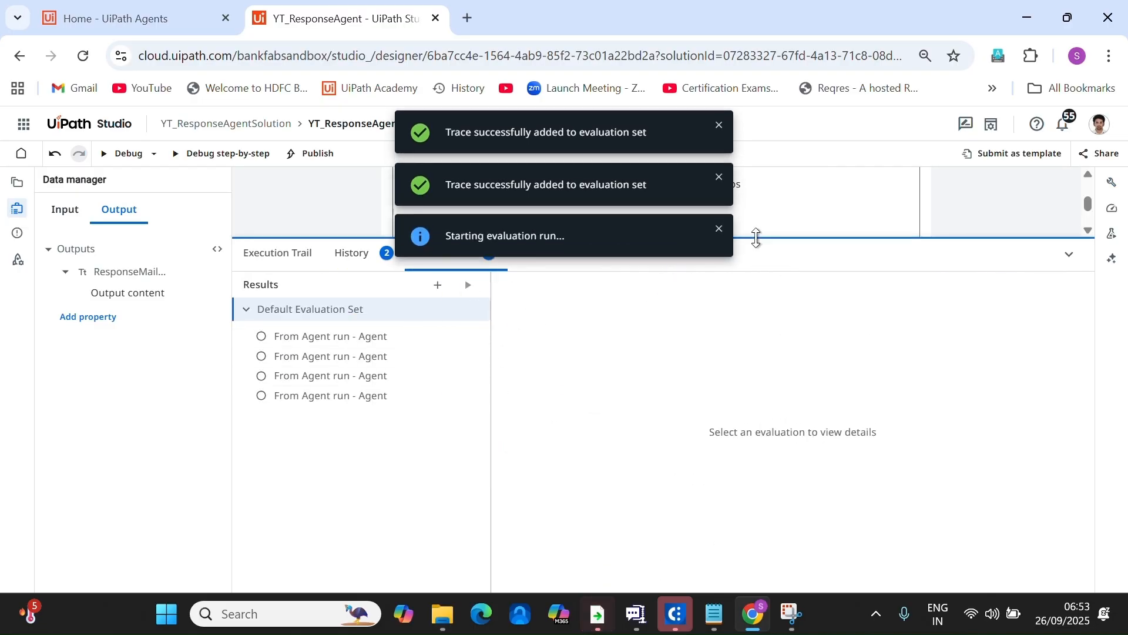
{"action": "left_click_drag", "start_coordinate": [755, 236], "coordinate": [755, 380]}
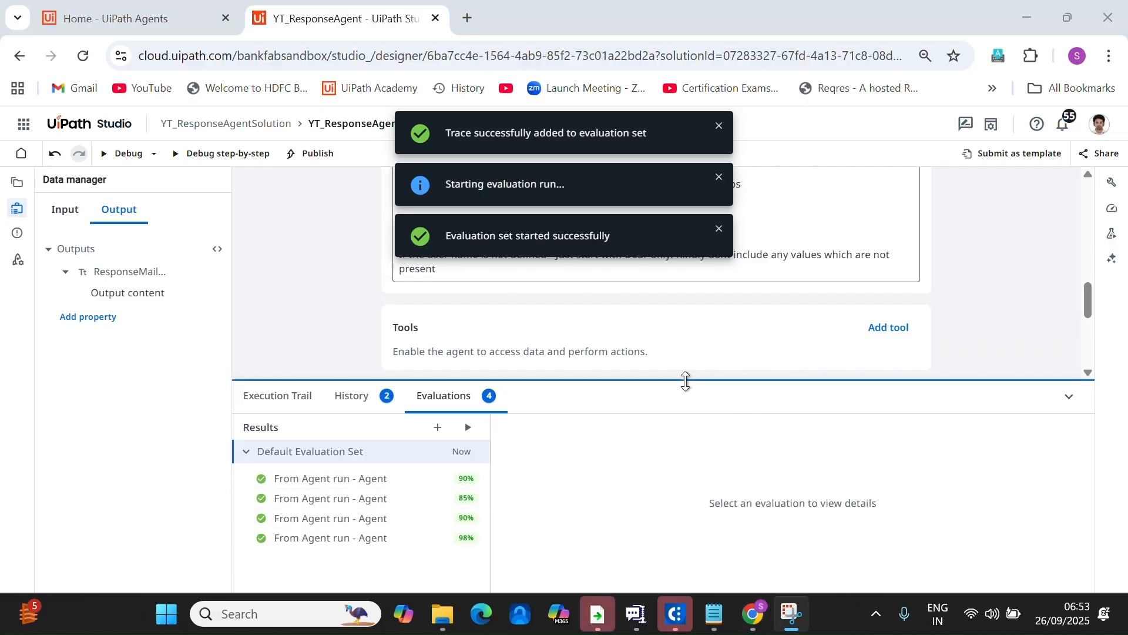
{"action": "left_click_drag", "start_coordinate": [685, 381], "coordinate": [685, 493]}
Recalculate the agent score to 74 (Good) and dismiss the three notifications.
{"action": "left_click", "coordinate": [1112, 209]}
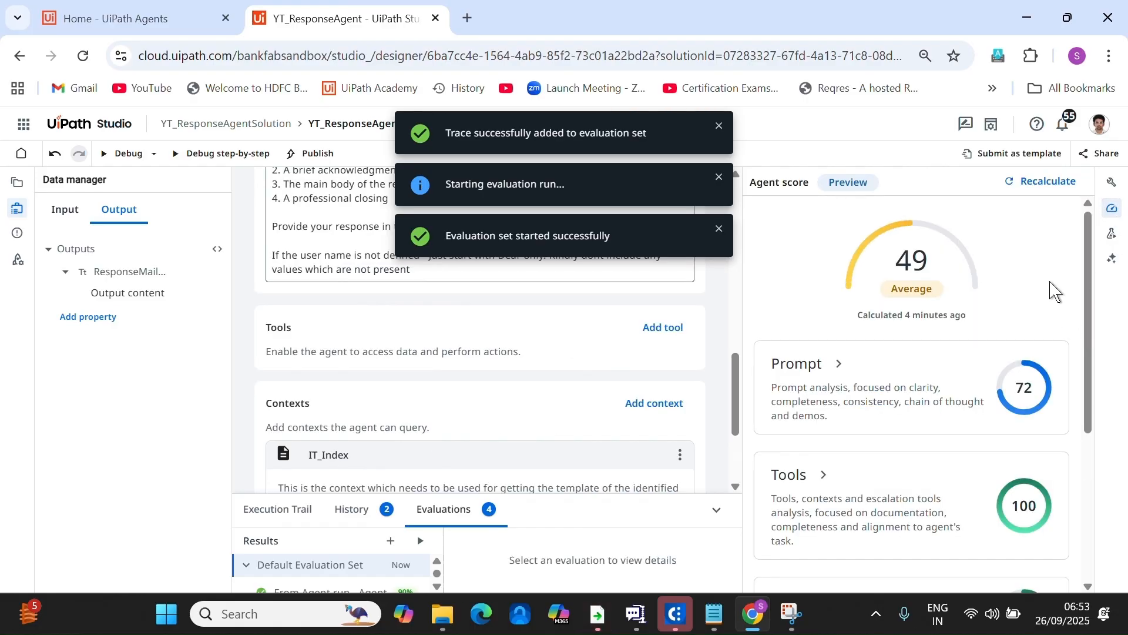
{"action": "left_click", "coordinate": [1038, 183]}
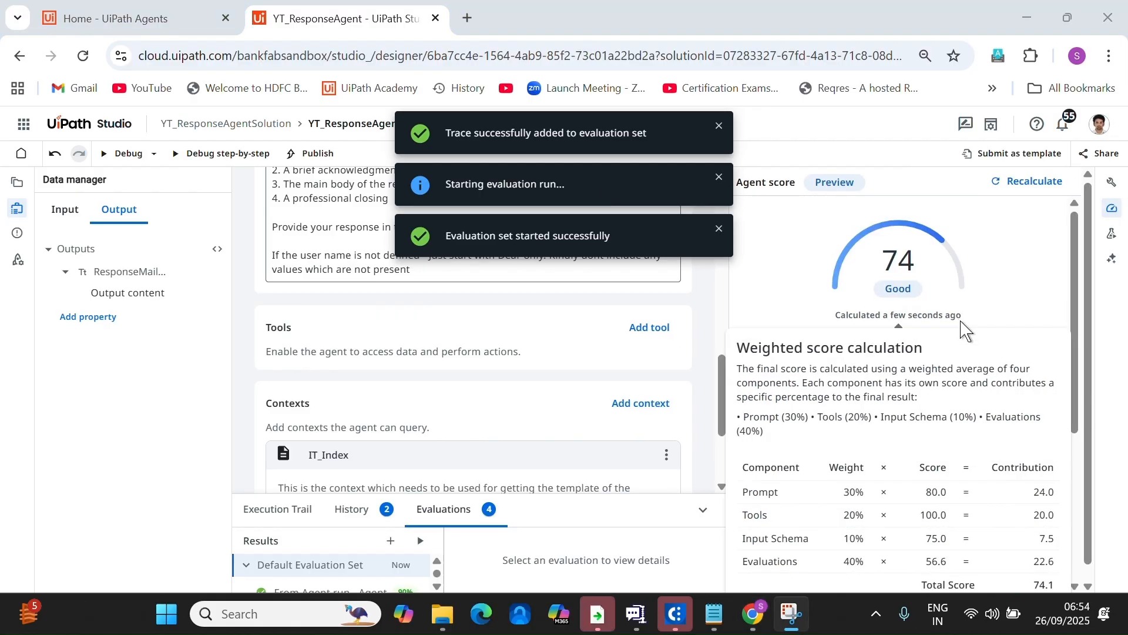
{"action": "scroll", "coordinate": [987, 330], "scroll_direction": "down", "scroll_amount": 5}
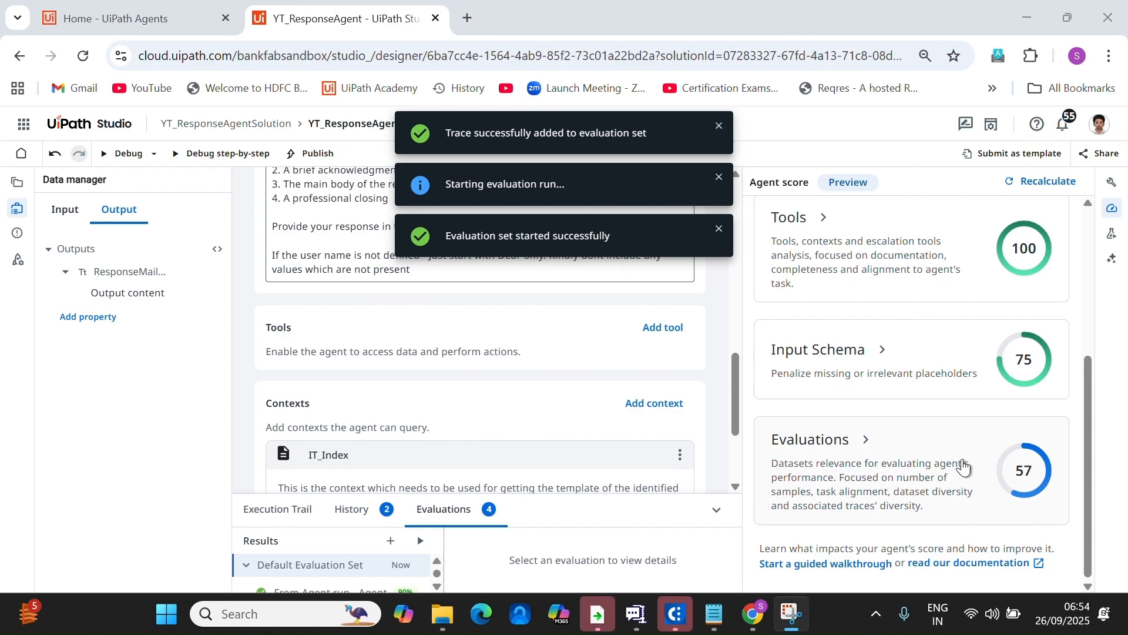
{"action": "scroll", "coordinate": [1018, 473], "scroll_direction": "up", "scroll_amount": 1}
{"action": "scroll", "coordinate": [1017, 474], "scroll_direction": "up", "scroll_amount": 5}
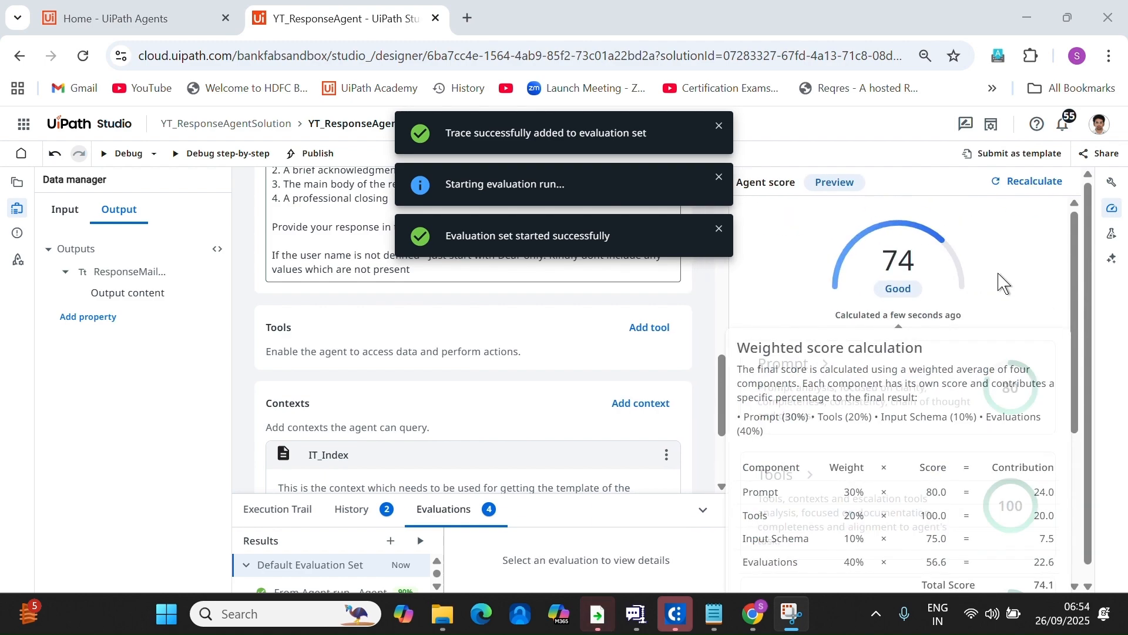
{"action": "left_click", "coordinate": [718, 228]}
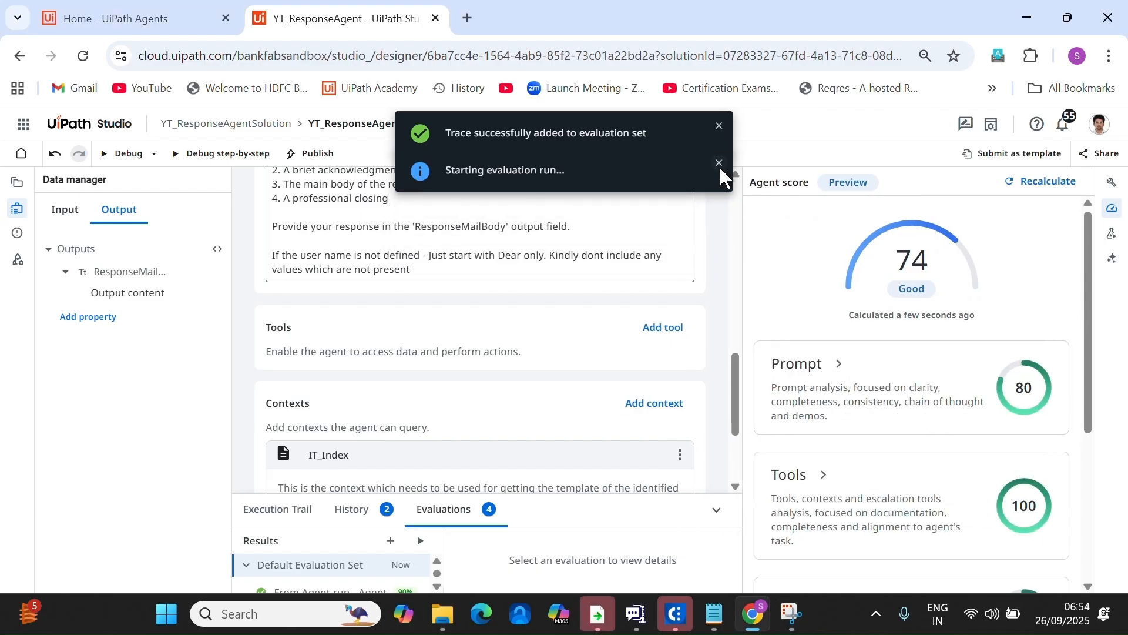
{"action": "left_click", "coordinate": [718, 177]}
{"action": "left_click", "coordinate": [718, 131]}
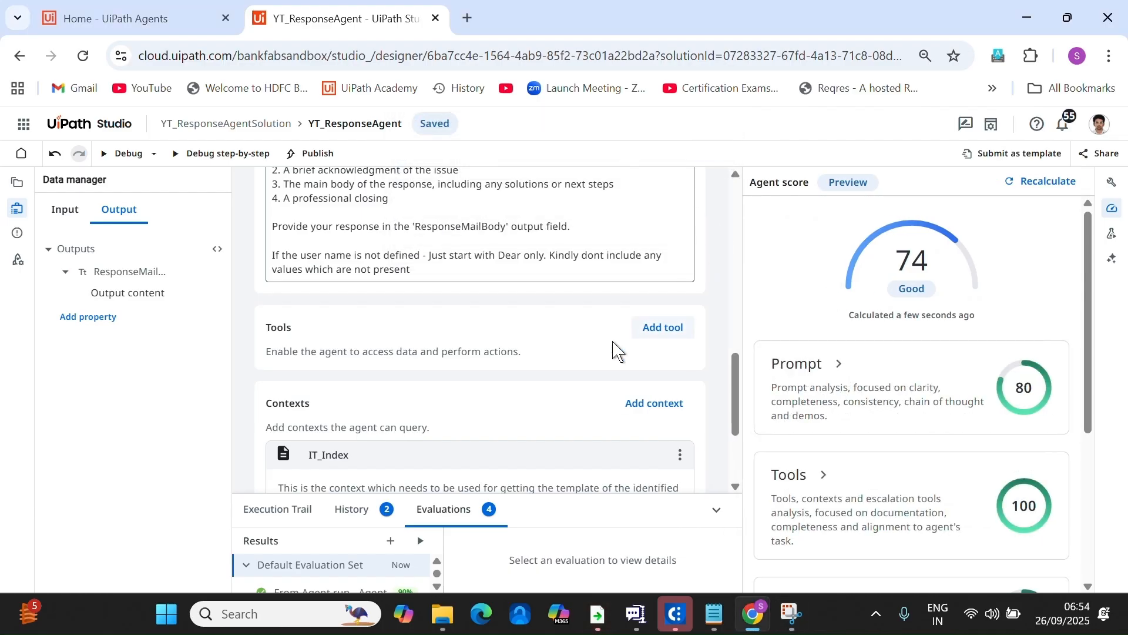
Publish YT_ResponseAgentSolution 1.0.0 to Orchestrator Tenant and go to the package via Check package.
{"action": "left_click", "coordinate": [311, 154]}
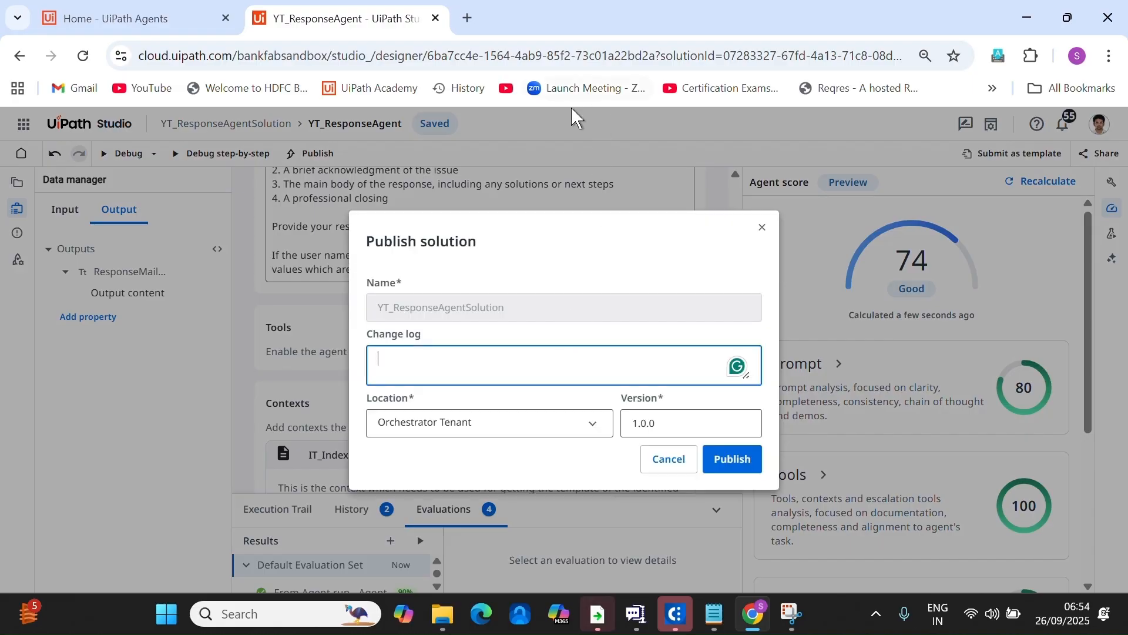
{"action": "left_click", "coordinate": [581, 425]}
{"action": "left_click", "coordinate": [581, 425]}
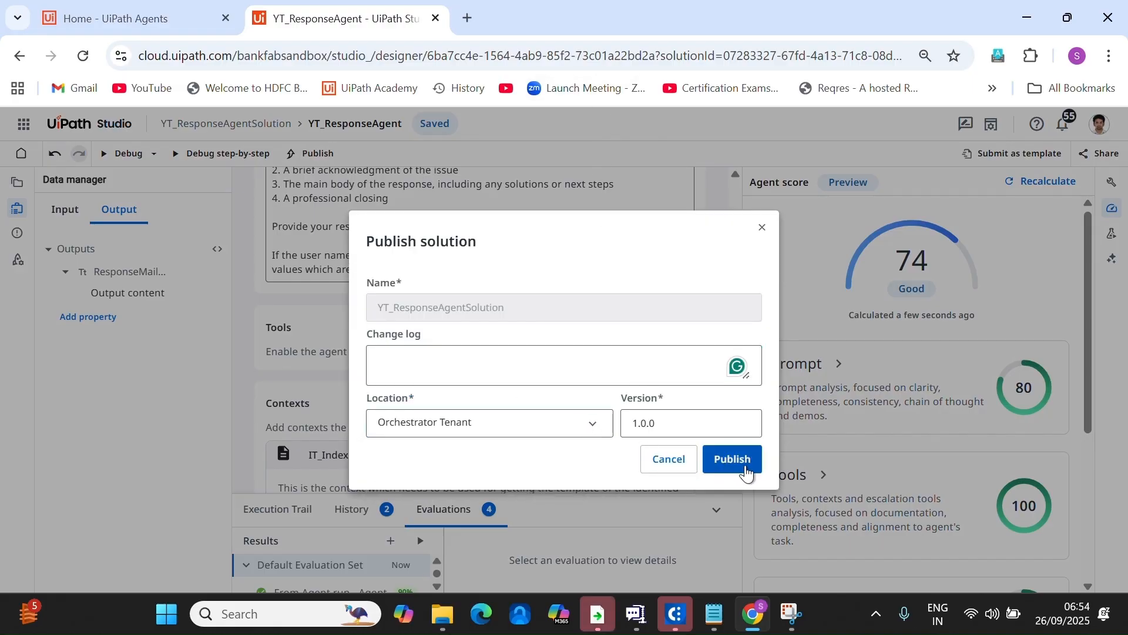
{"action": "left_click", "coordinate": [602, 425]}
{"action": "left_click", "coordinate": [597, 423]}
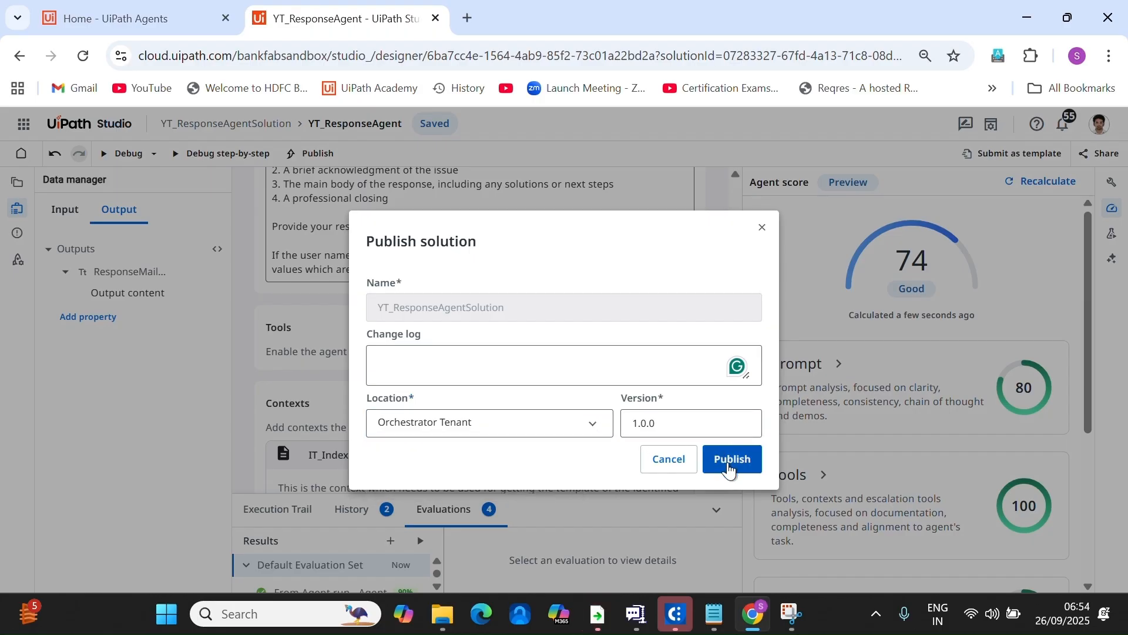
{"action": "left_click", "coordinate": [724, 464]}
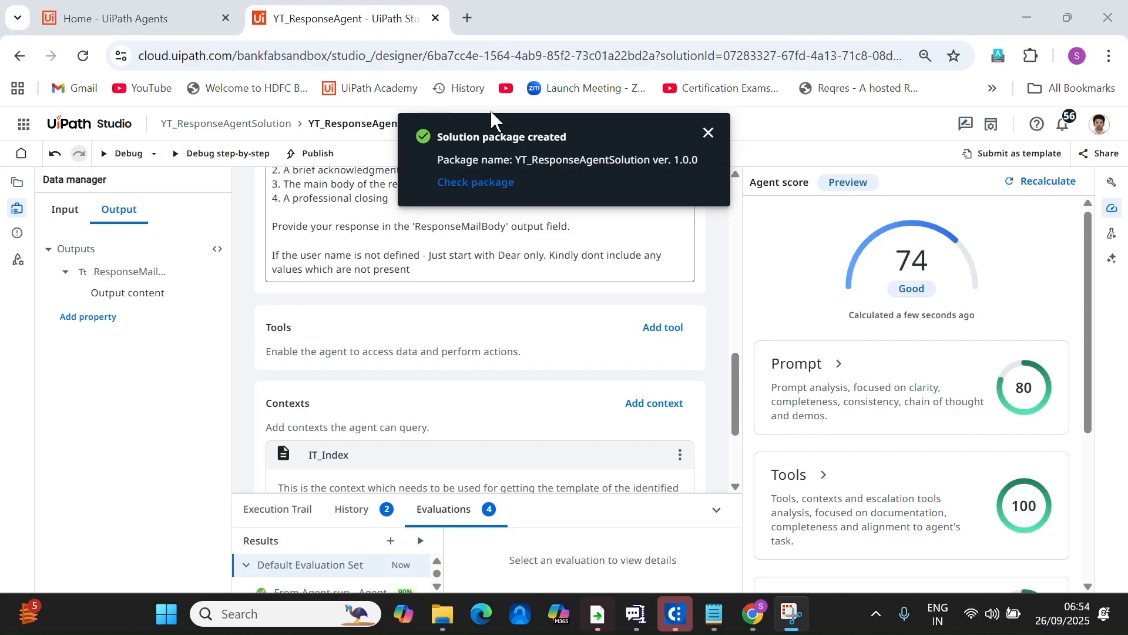
{"action": "left_click", "coordinate": [492, 183]}
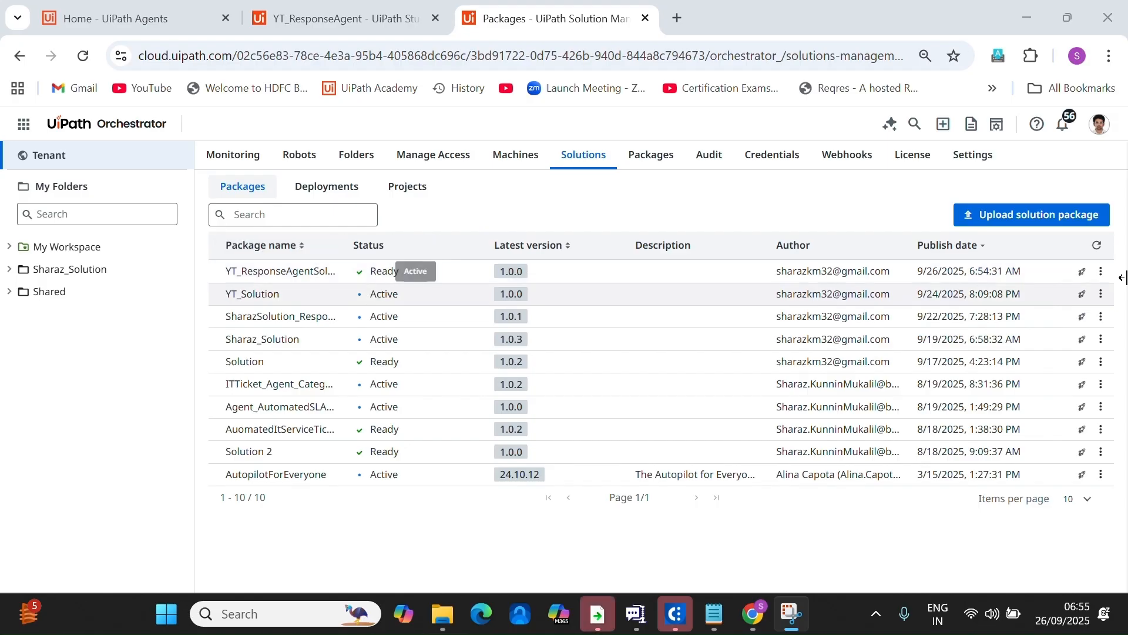
Deploy the YT_ResponseAgentSolution package into the Sharaz_Solution folder and open its Review page.
{"action": "left_click", "coordinate": [1102, 271]}
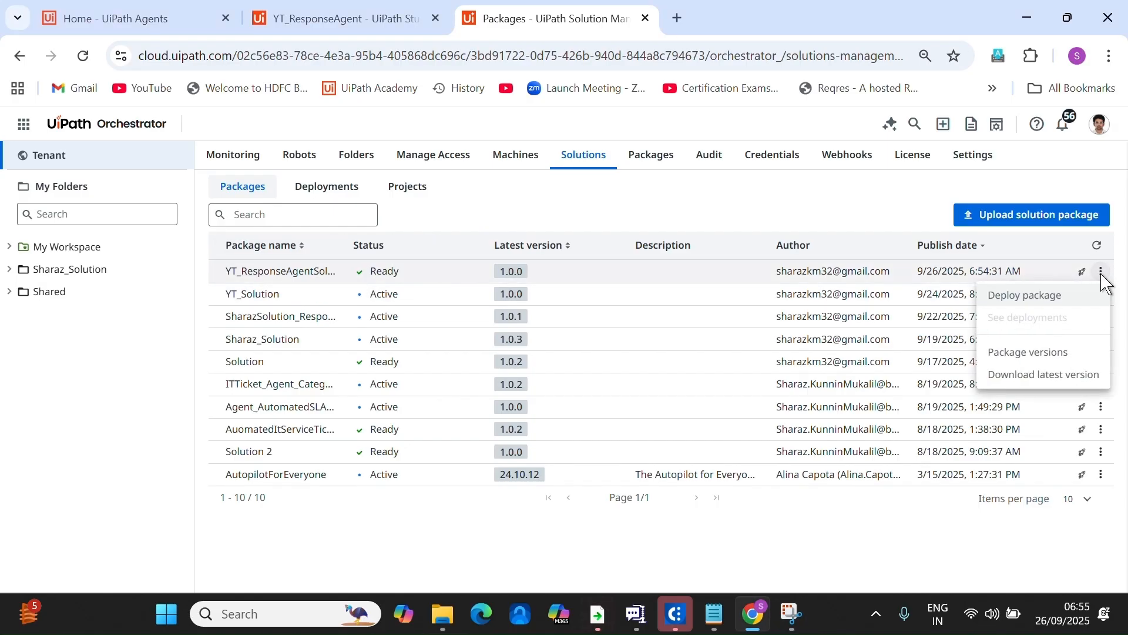
{"action": "left_click", "coordinate": [1014, 304]}
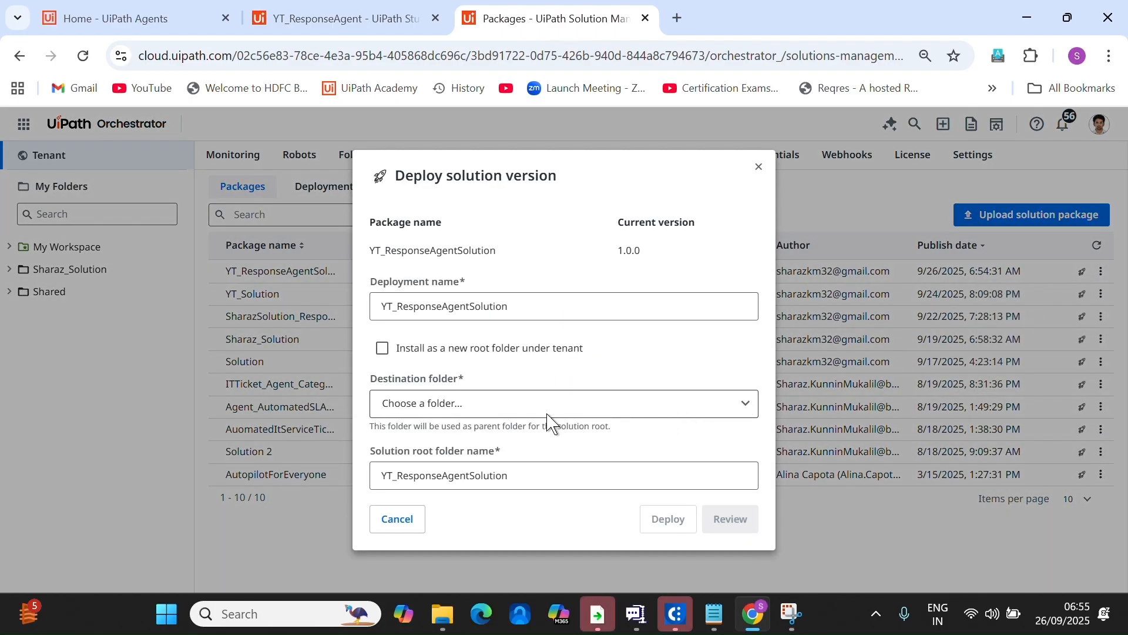
{"action": "left_click", "coordinate": [751, 404]}
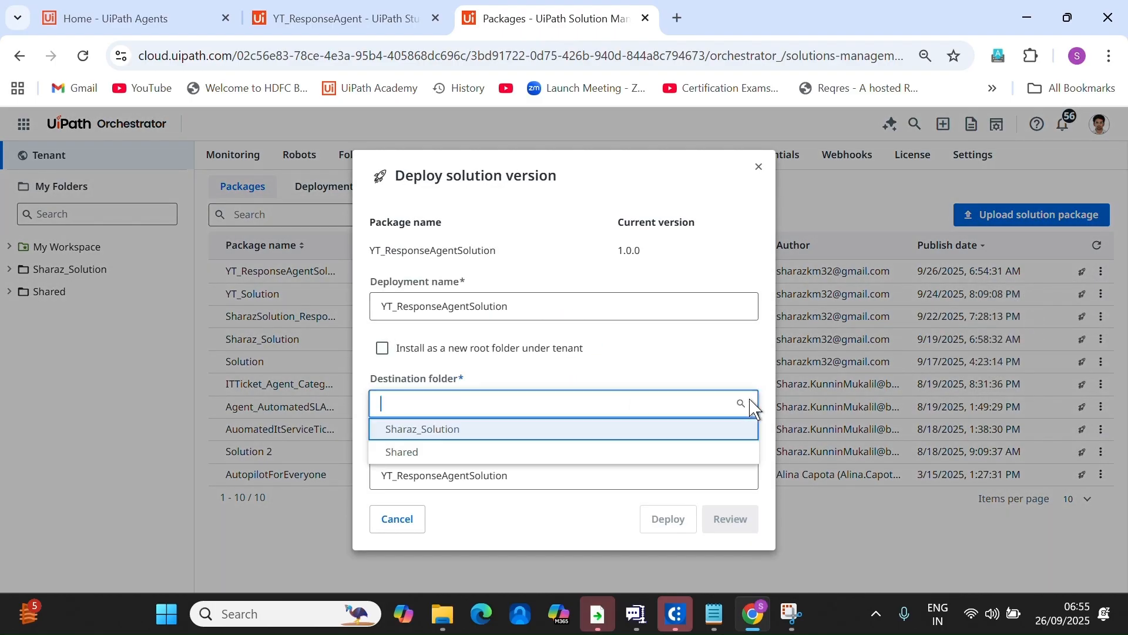
{"action": "left_click", "coordinate": [466, 432]}
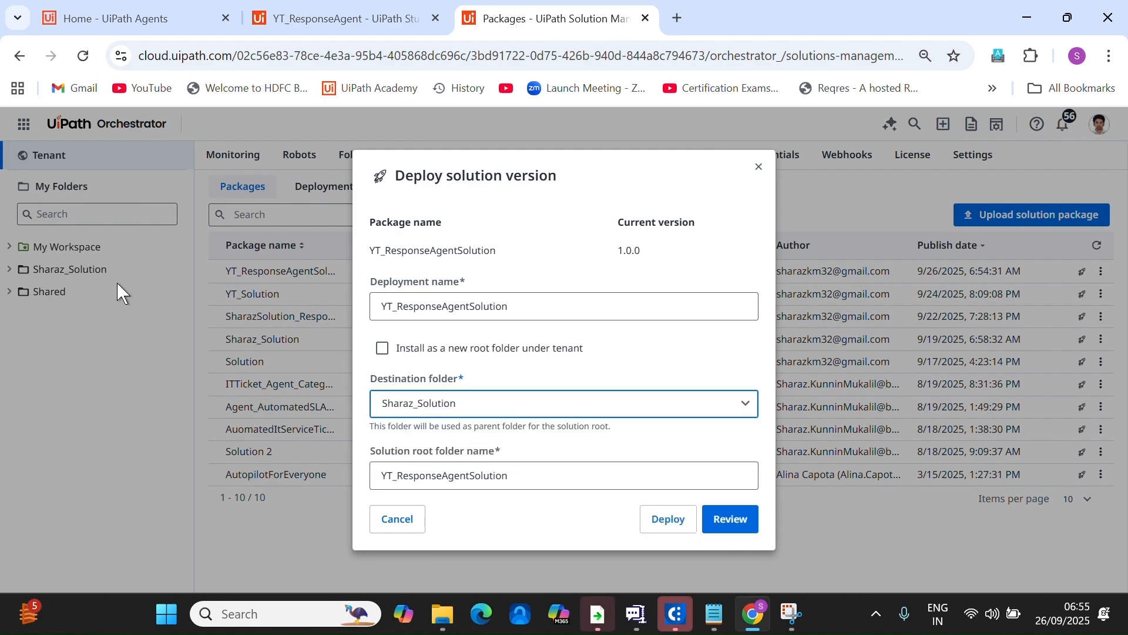
{"action": "left_click", "coordinate": [722, 521]}
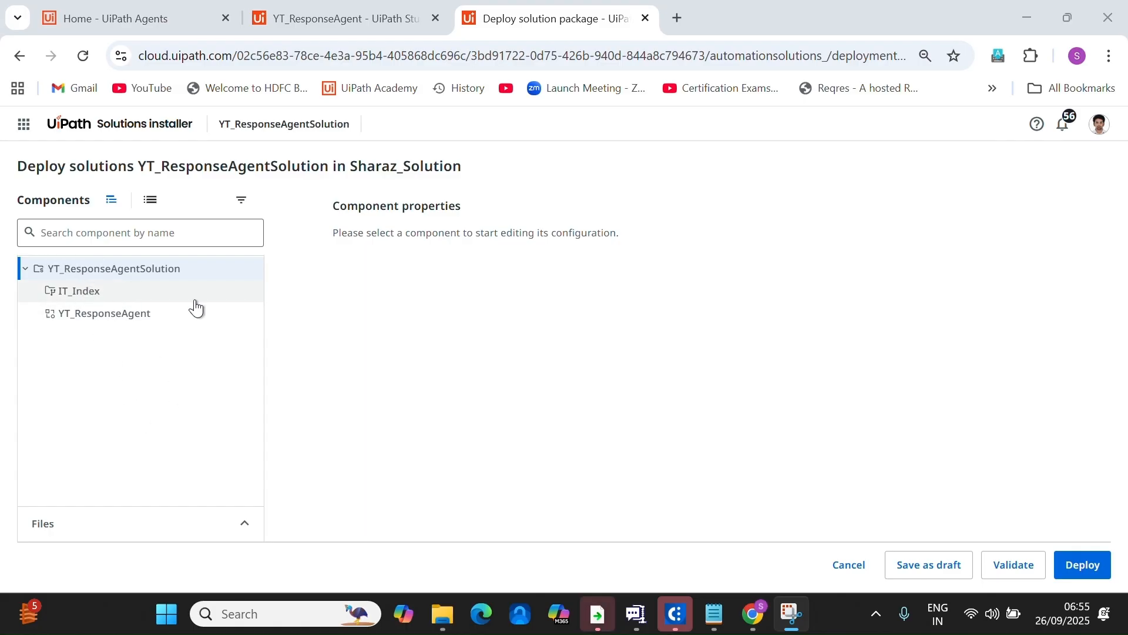
Resolve the IT_Index name conflict with Use existing and deploy YT_ResponseAgentSolution.
{"action": "left_click", "coordinate": [1066, 571]}
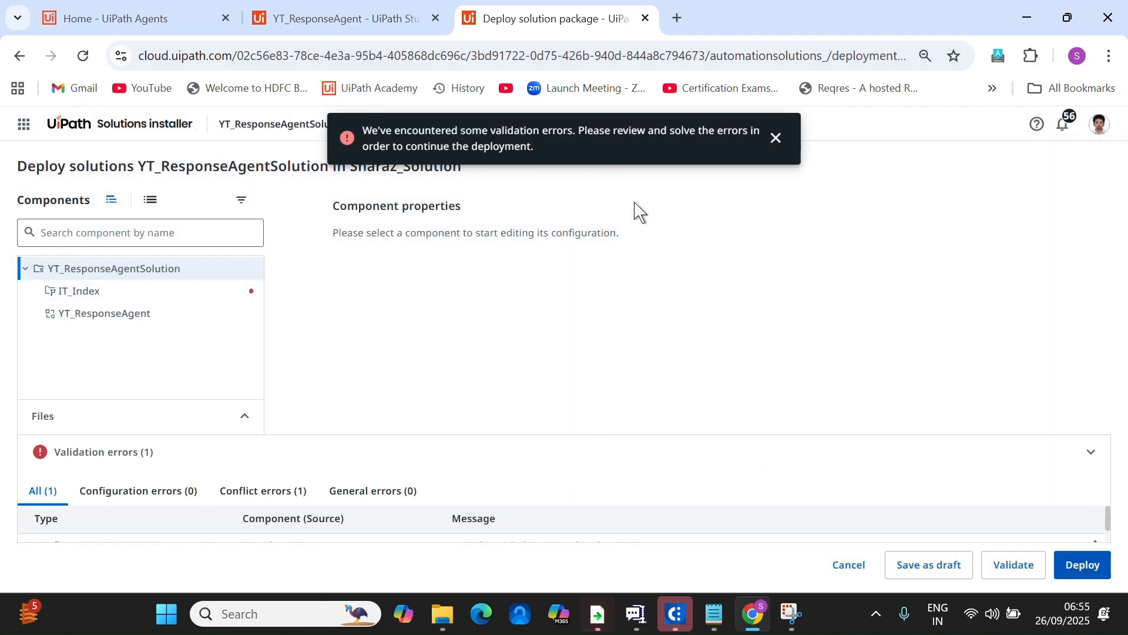
{"action": "left_click_drag", "start_coordinate": [748, 433], "coordinate": [717, 418]}
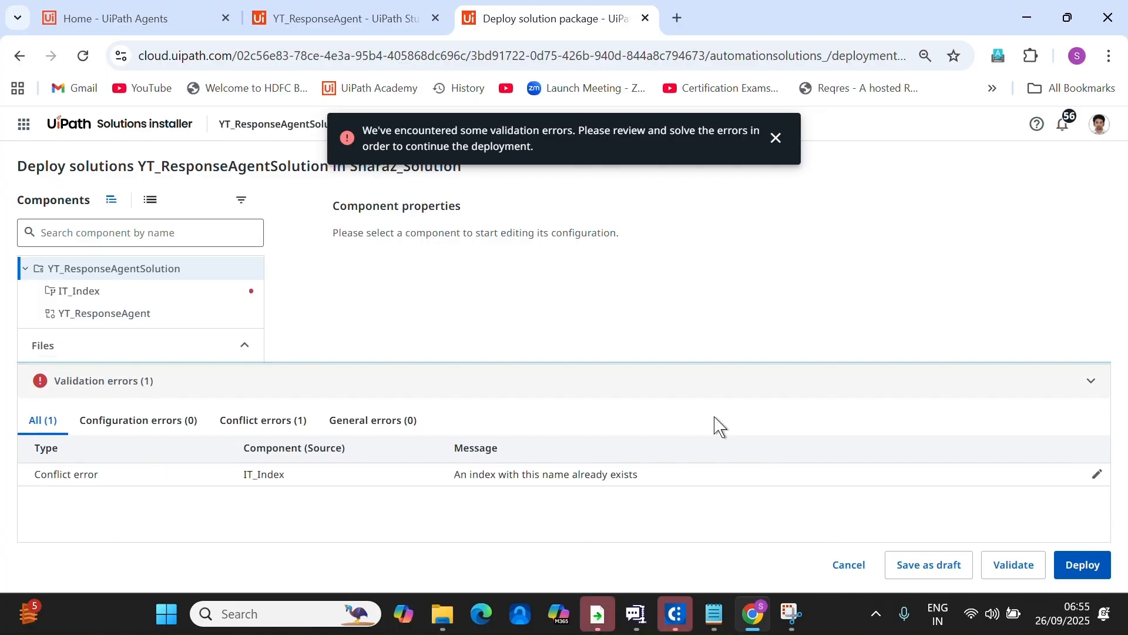
{"action": "left_click", "coordinate": [1020, 567]}
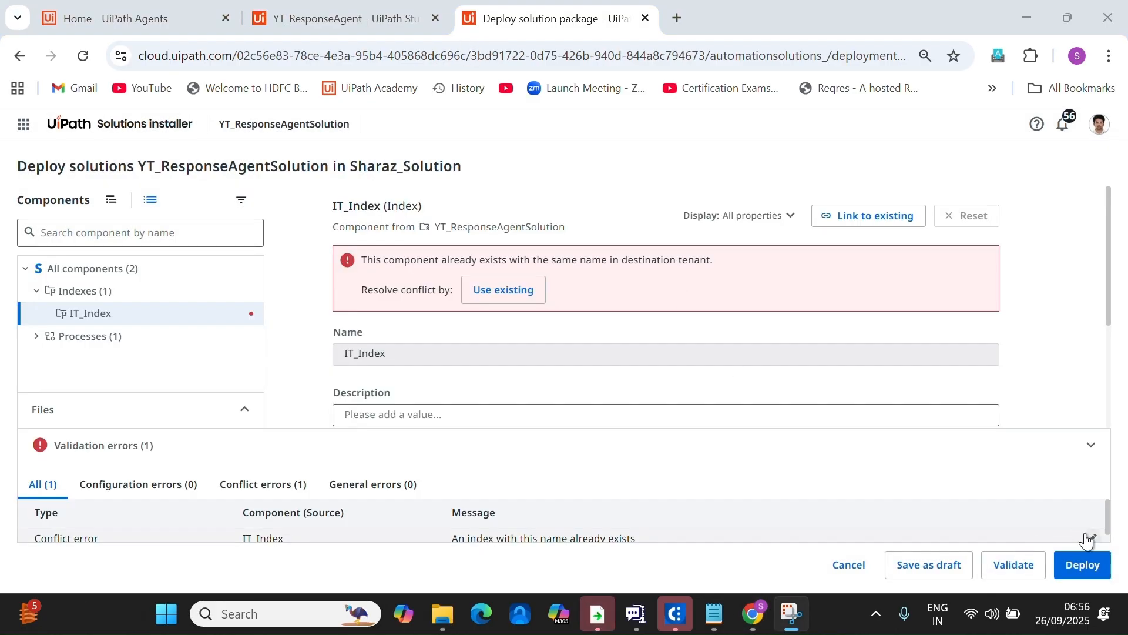
{"action": "left_click", "coordinate": [502, 292]}
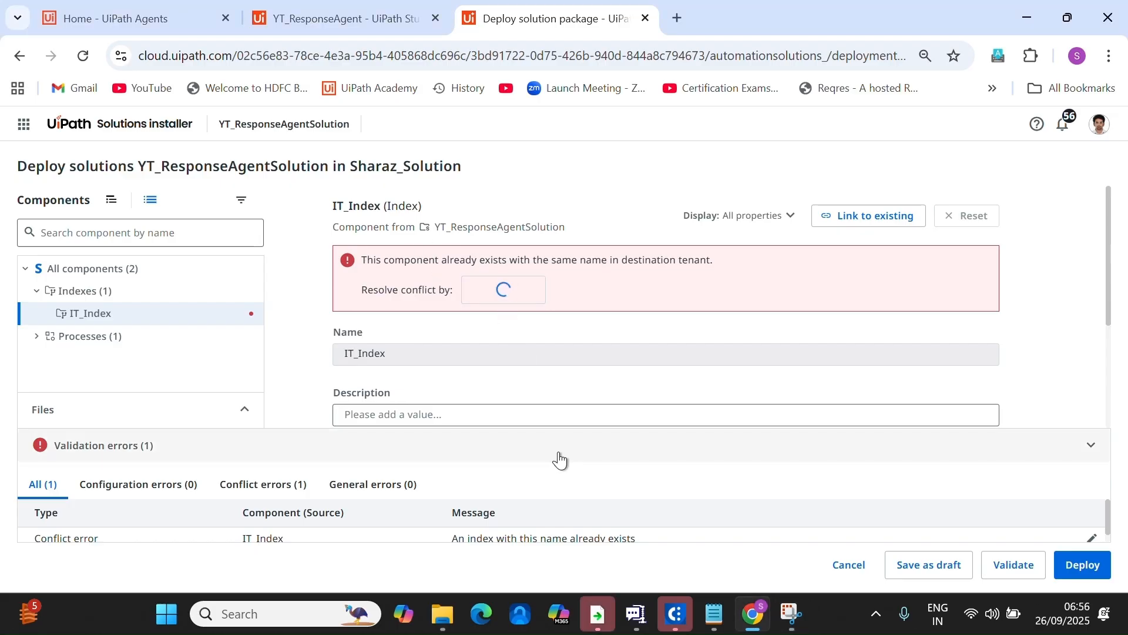
{"action": "scroll", "coordinate": [753, 327], "scroll_direction": "down", "scroll_amount": 1}
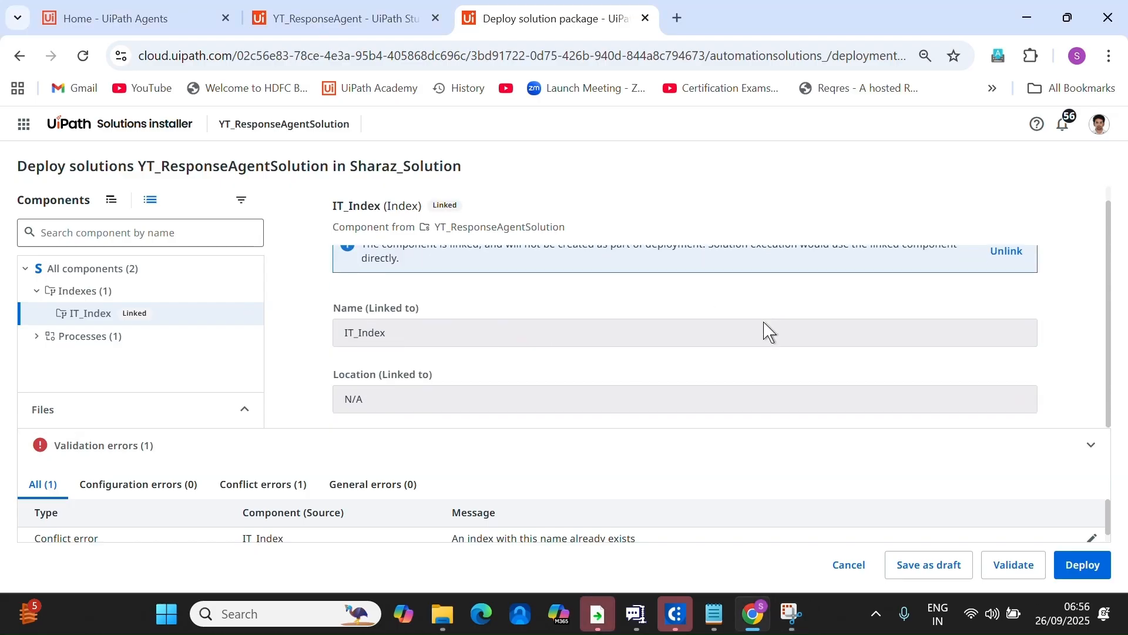
{"action": "left_click", "coordinate": [1083, 566]}
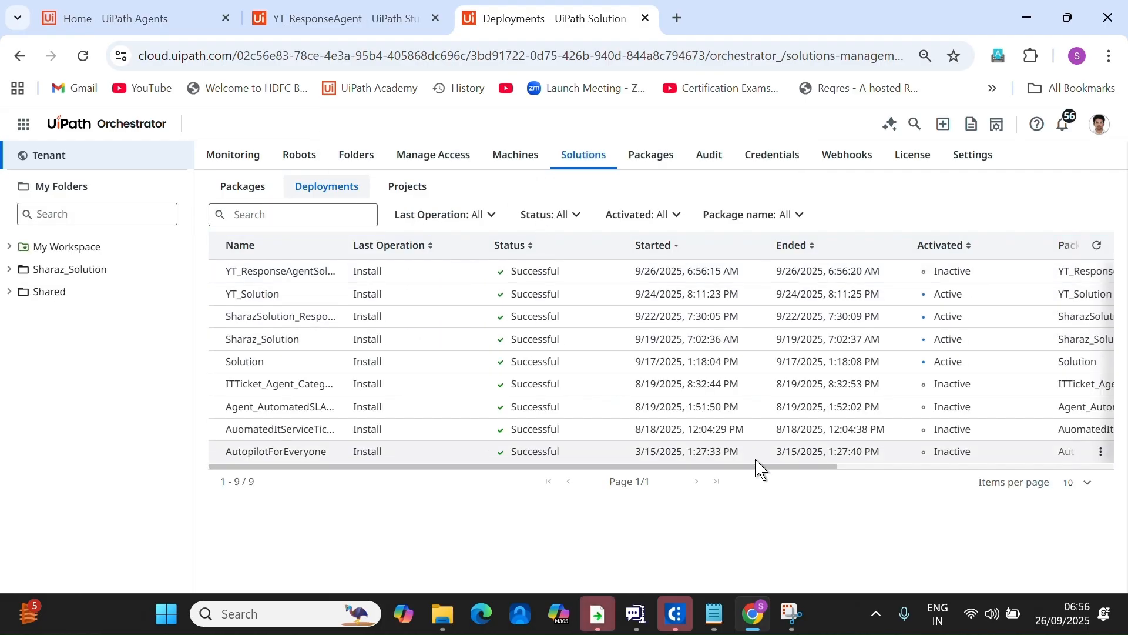
Activate the newest deployment, confirming with the name YT_ResponseAgentSolution.
{"action": "left_click_drag", "start_coordinate": [758, 466], "coordinate": [1093, 468]}
{"action": "left_click", "coordinate": [1102, 270]}
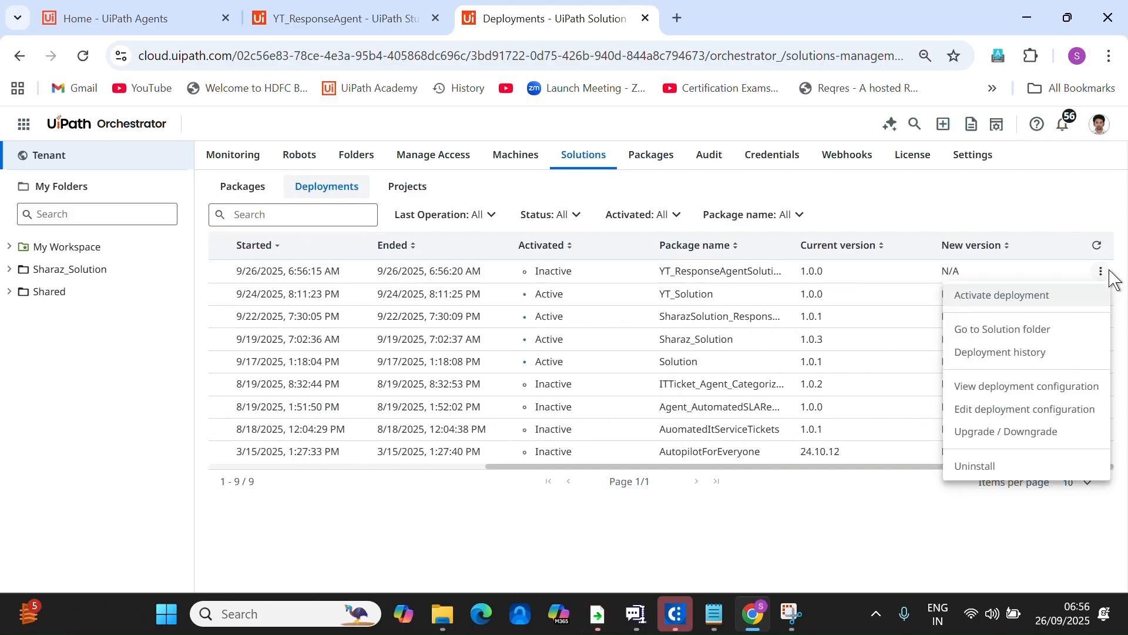
{"action": "left_click", "coordinate": [1045, 294]}
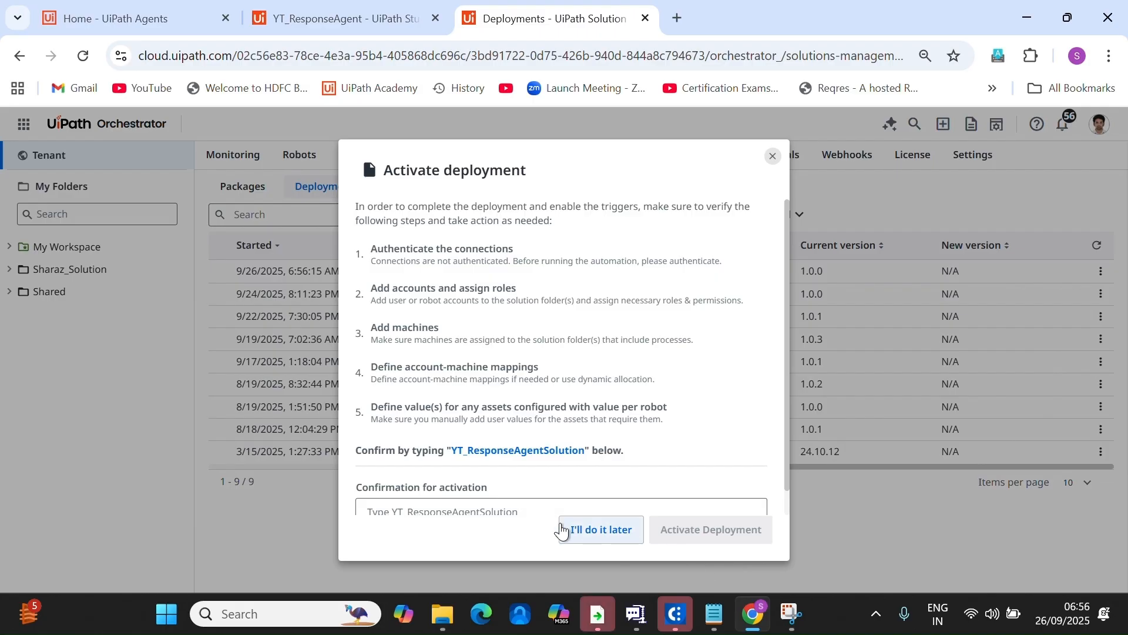
{"action": "left_click", "coordinate": [462, 506]}
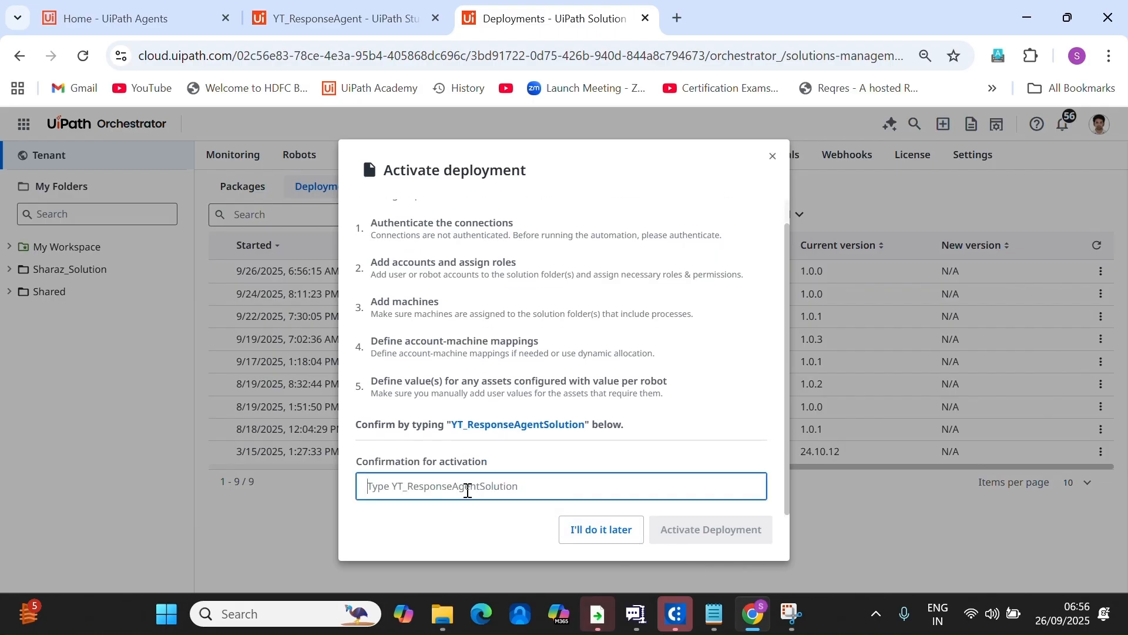
{"action": "type", "text": "Y"}
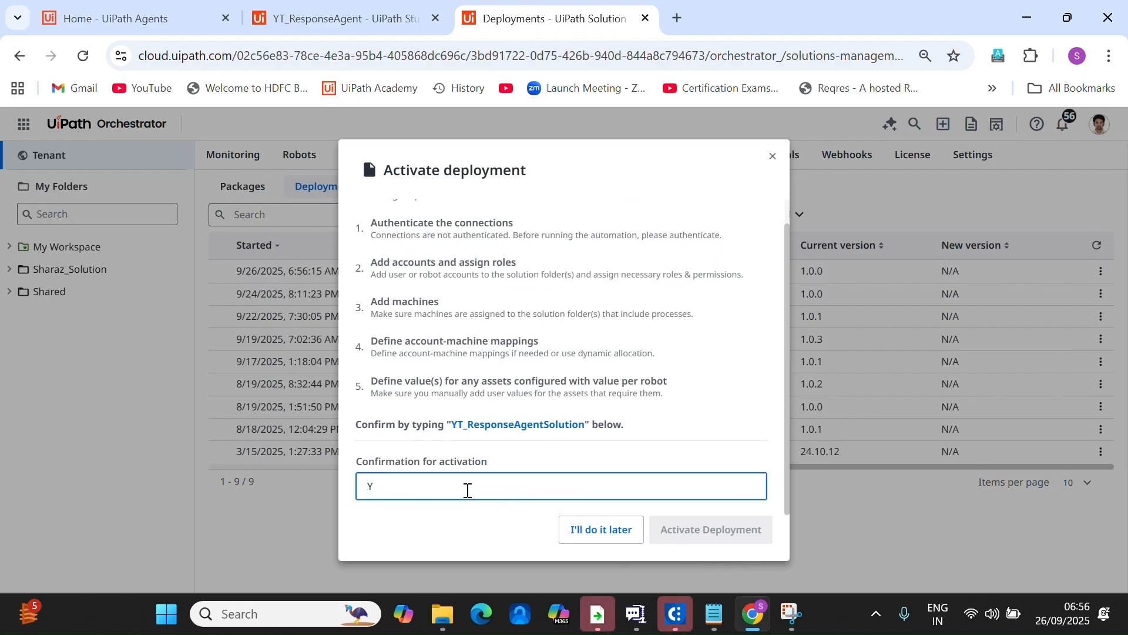
{"action": "key", "text": "BackSpace"}
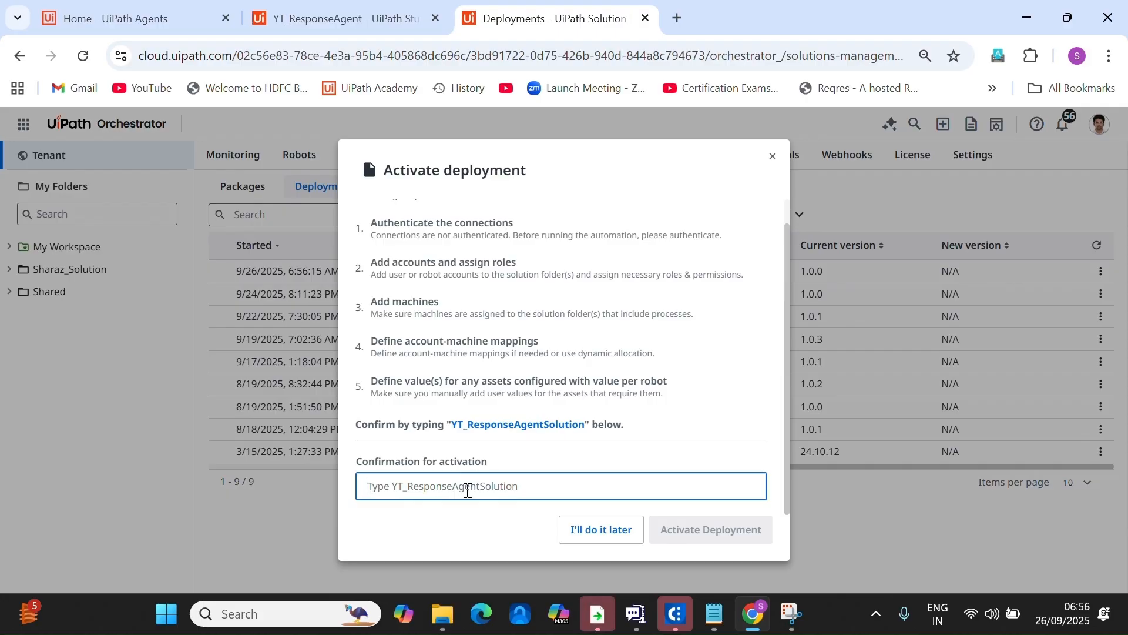
{"action": "type", "text": "YT_Respon"}
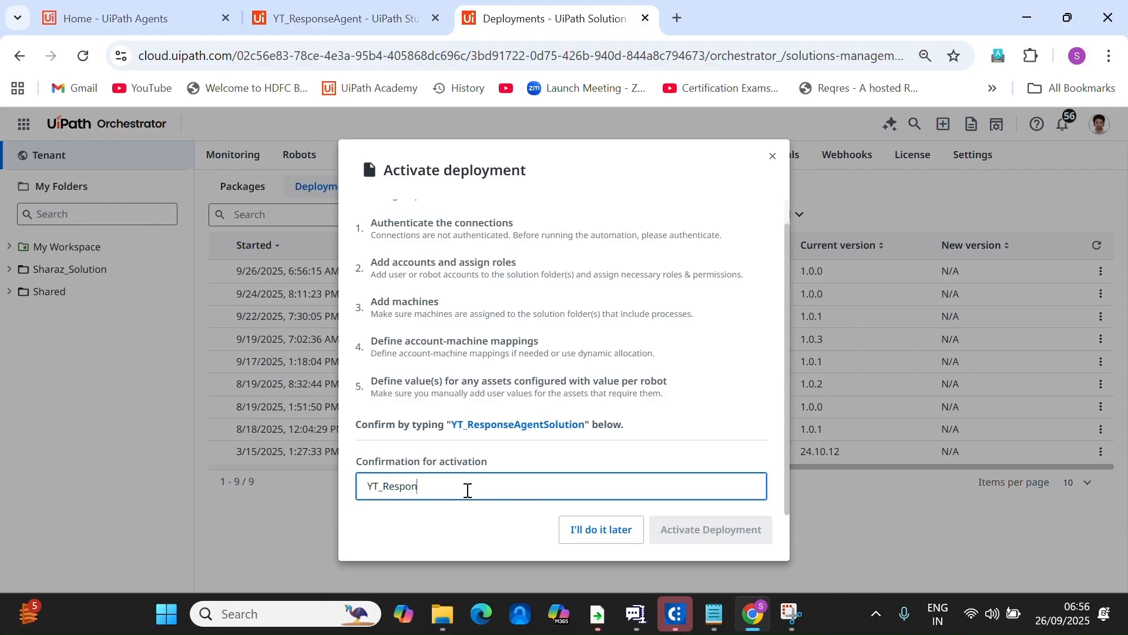
{"action": "type", "text": "seAgentSolution"}
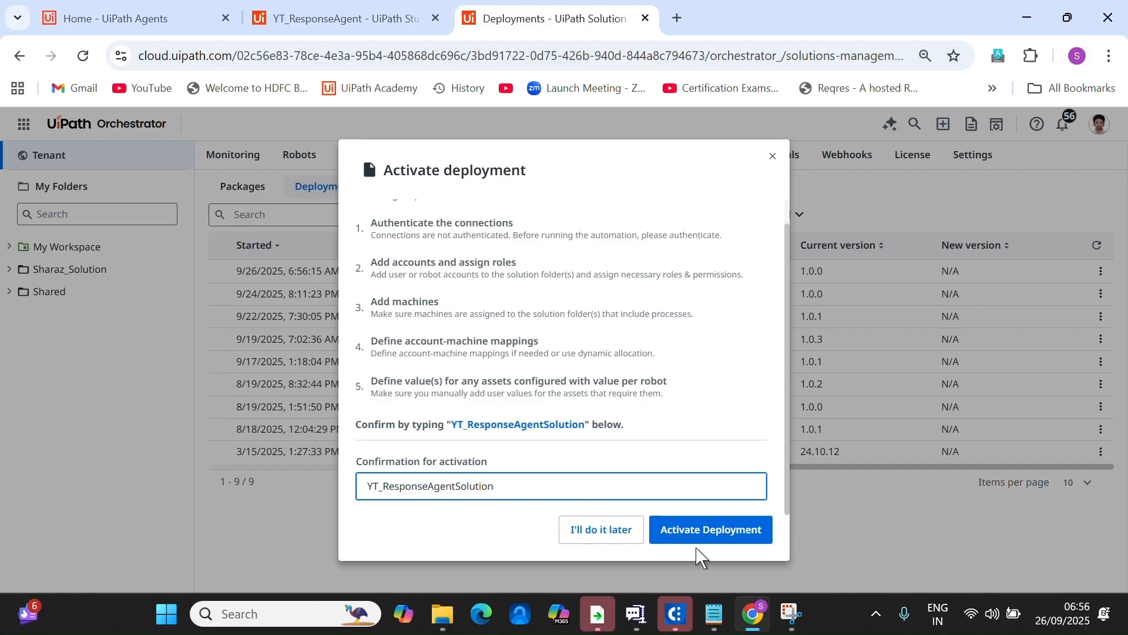
{"action": "left_click", "coordinate": [703, 539]}
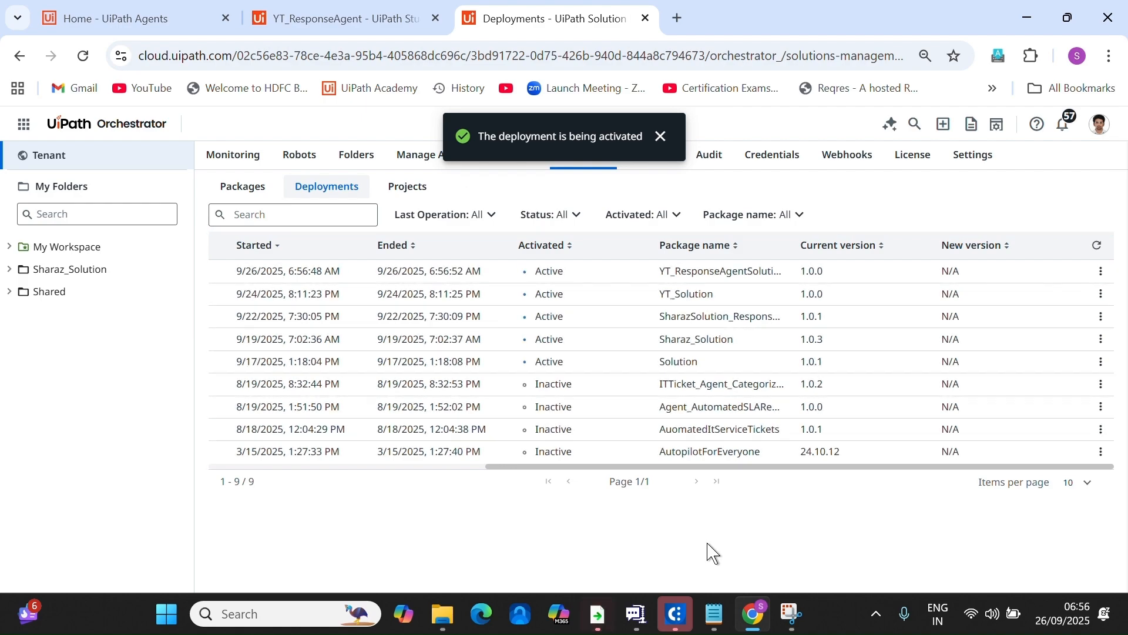
Expand Sharaz_Solution in the folder tree and open the YT_ResponseAgentSolution folder.
{"action": "left_click", "coordinate": [9, 270]}
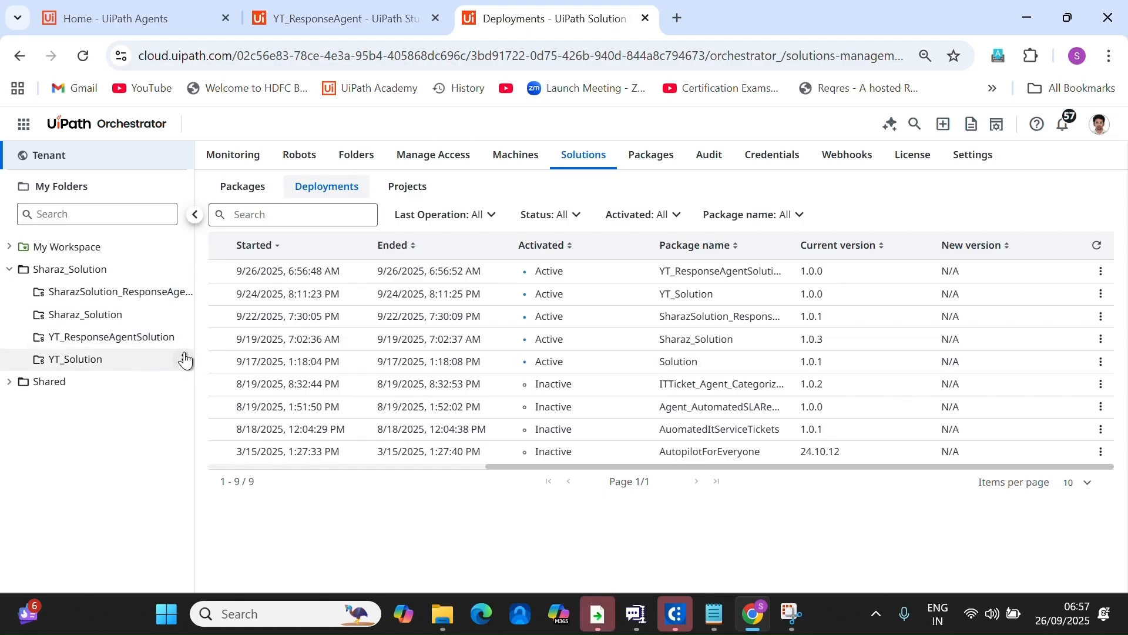
{"action": "left_click_drag", "start_coordinate": [194, 345], "coordinate": [221, 348]}
{"action": "left_click", "coordinate": [114, 371]}
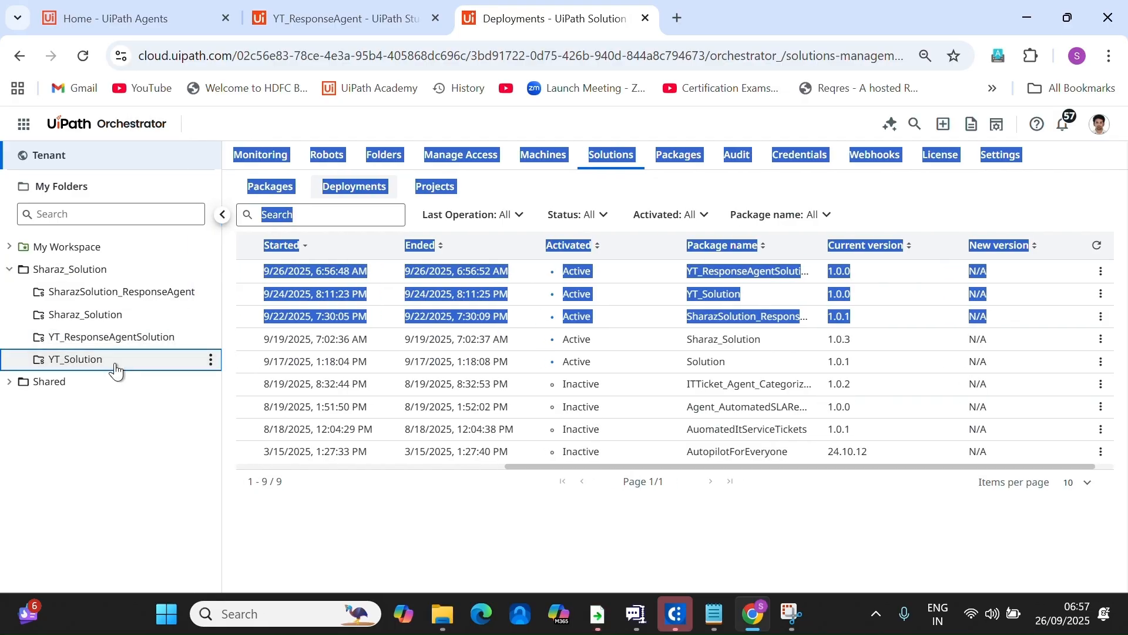
{"action": "left_click", "coordinate": [131, 346]}
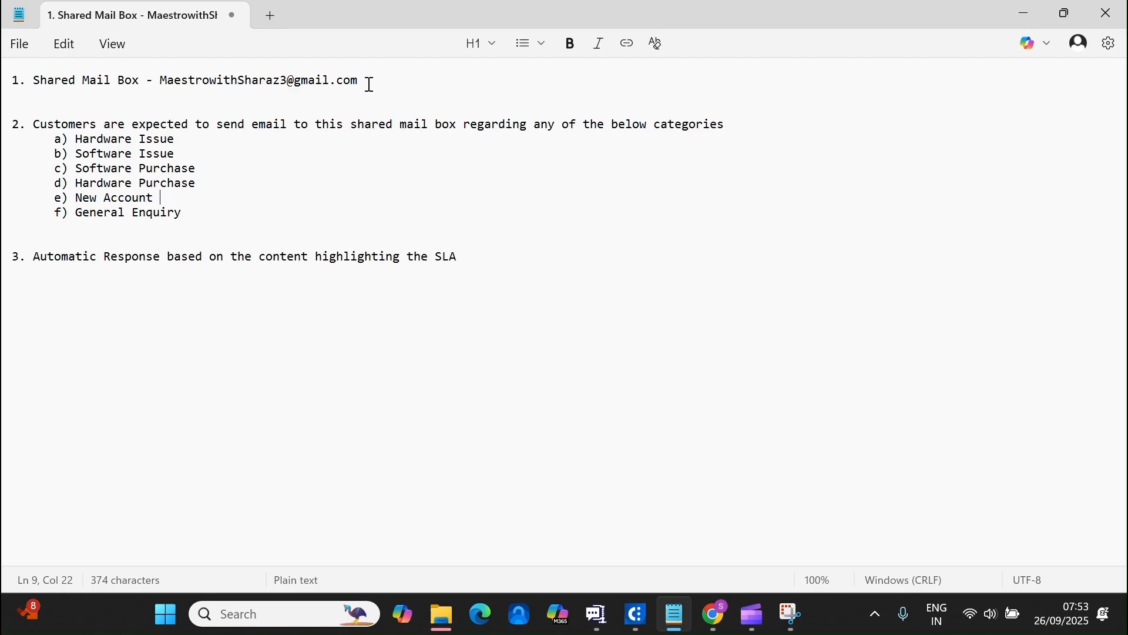
Read the shared mailbox, email category and automatic response notes, then return to the browser.
{"action": "left_click_drag", "start_coordinate": [369, 84], "coordinate": [30, 84]}
{"action": "left_click", "coordinate": [121, 216]}
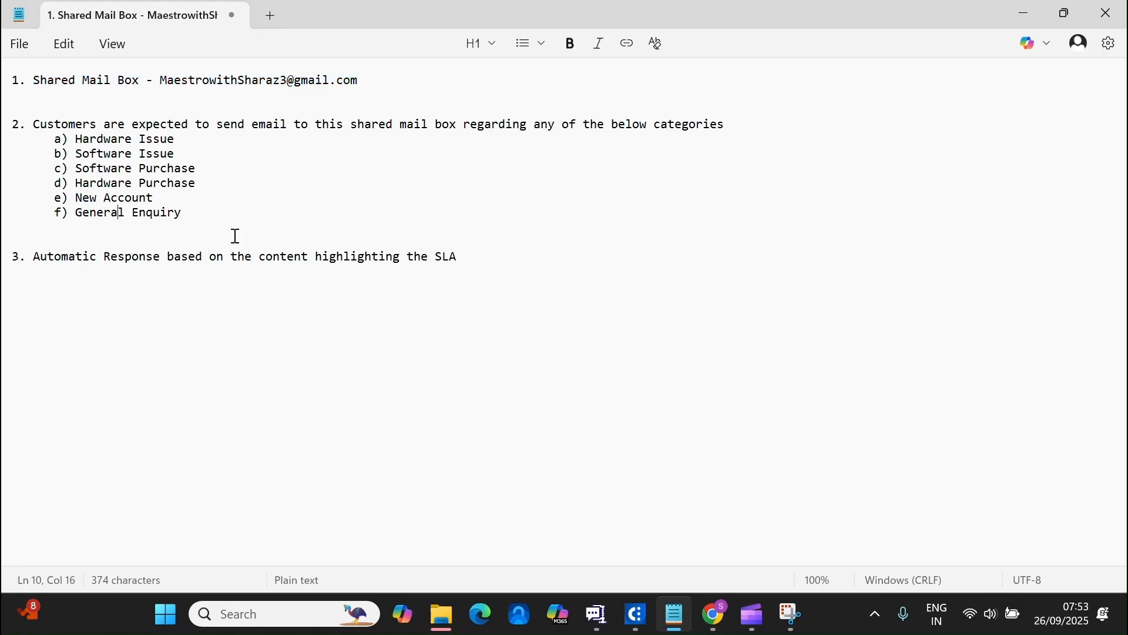
{"action": "left_click_drag", "start_coordinate": [201, 216], "coordinate": [12, 108]}
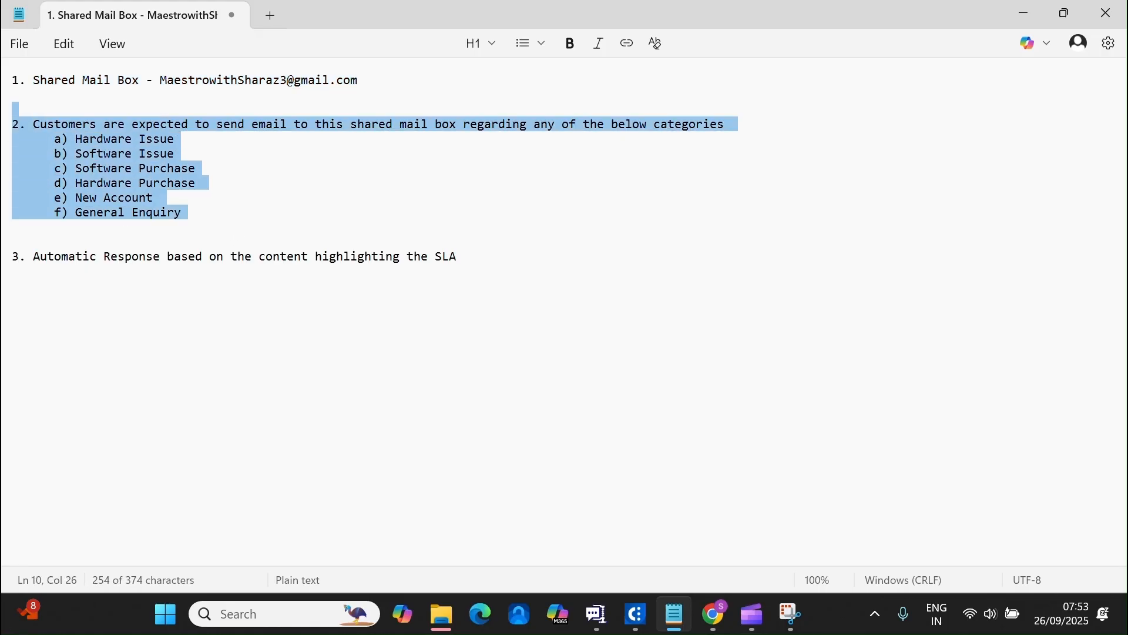
{"action": "left_click", "coordinate": [444, 254]}
{"action": "left_click_drag", "start_coordinate": [467, 258], "coordinate": [11, 259]}
{"action": "left_click", "coordinate": [121, 331]}
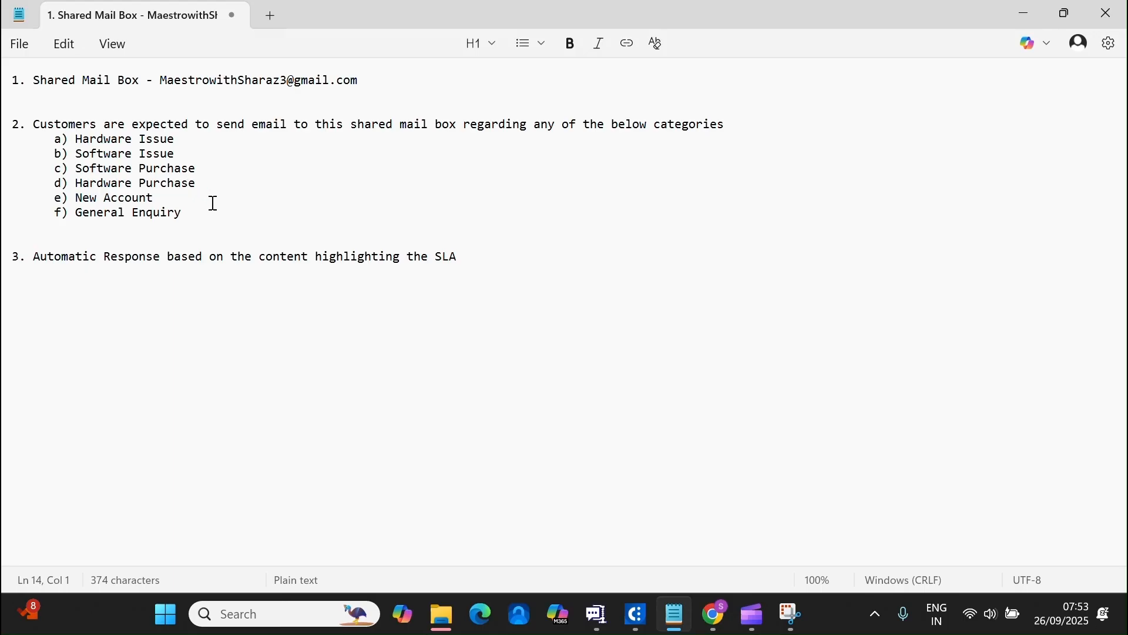
{"action": "left_click", "coordinate": [706, 601]}
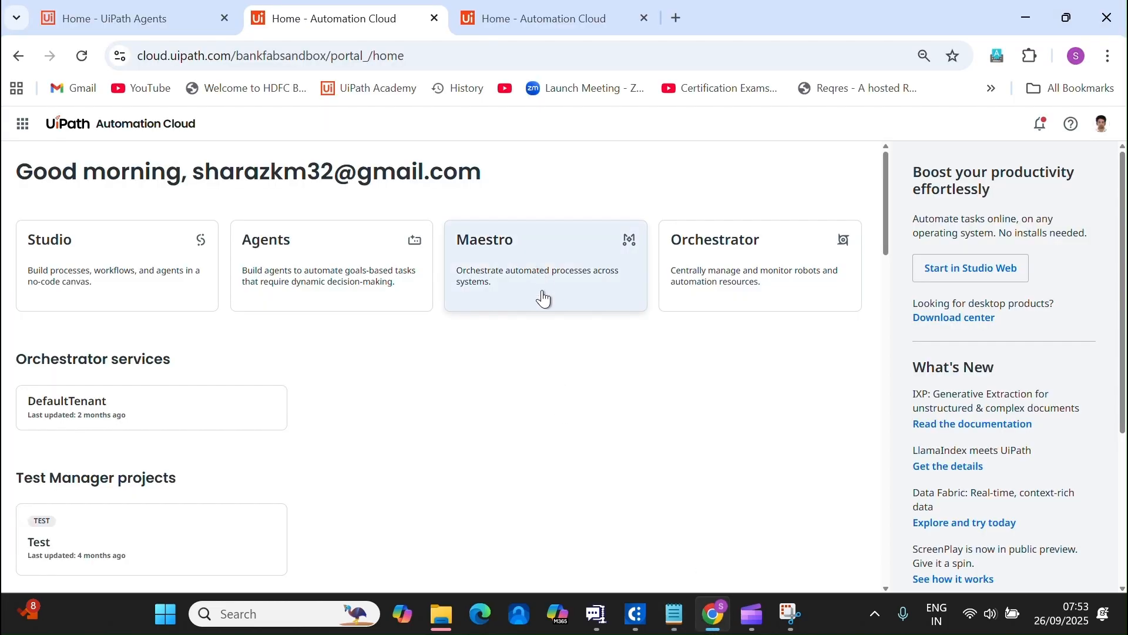
Open Maestro from the waffle app launcher.
{"action": "left_click", "coordinate": [26, 130]}
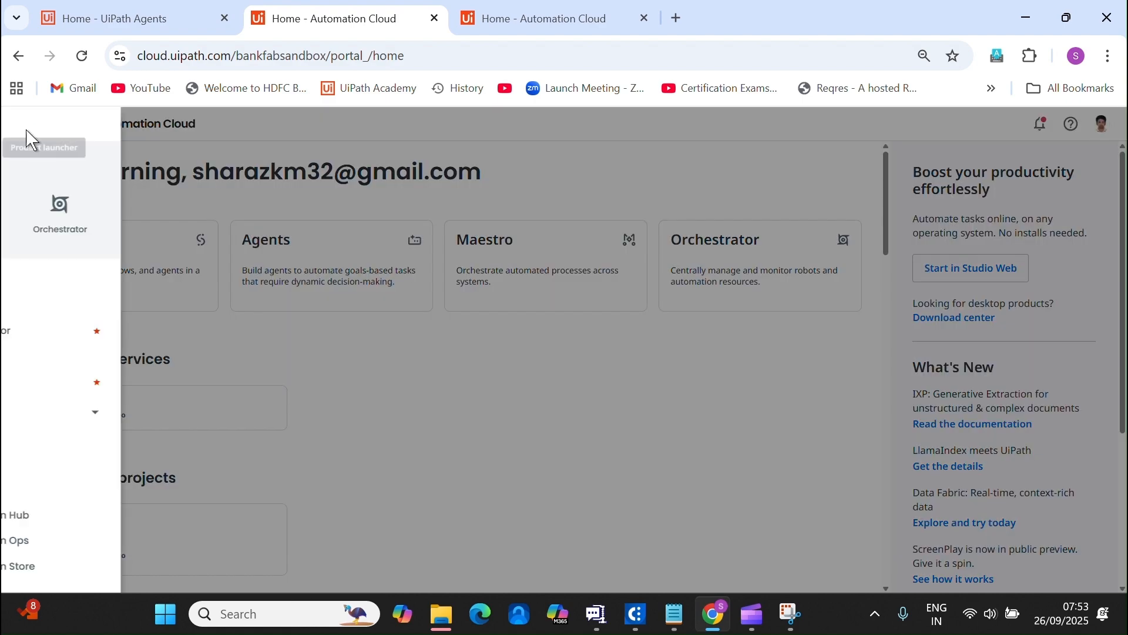
{"action": "left_click", "coordinate": [97, 359]}
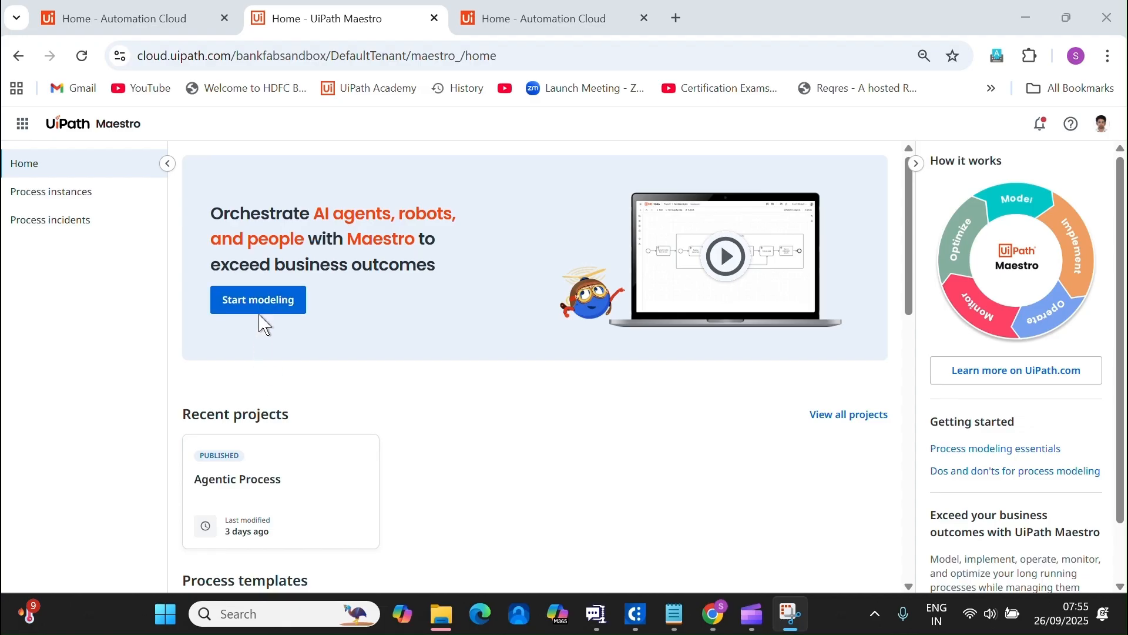
Choose Start modeling to create Agentic Process 1 with only a Start event.
{"action": "left_click", "coordinate": [272, 298]}
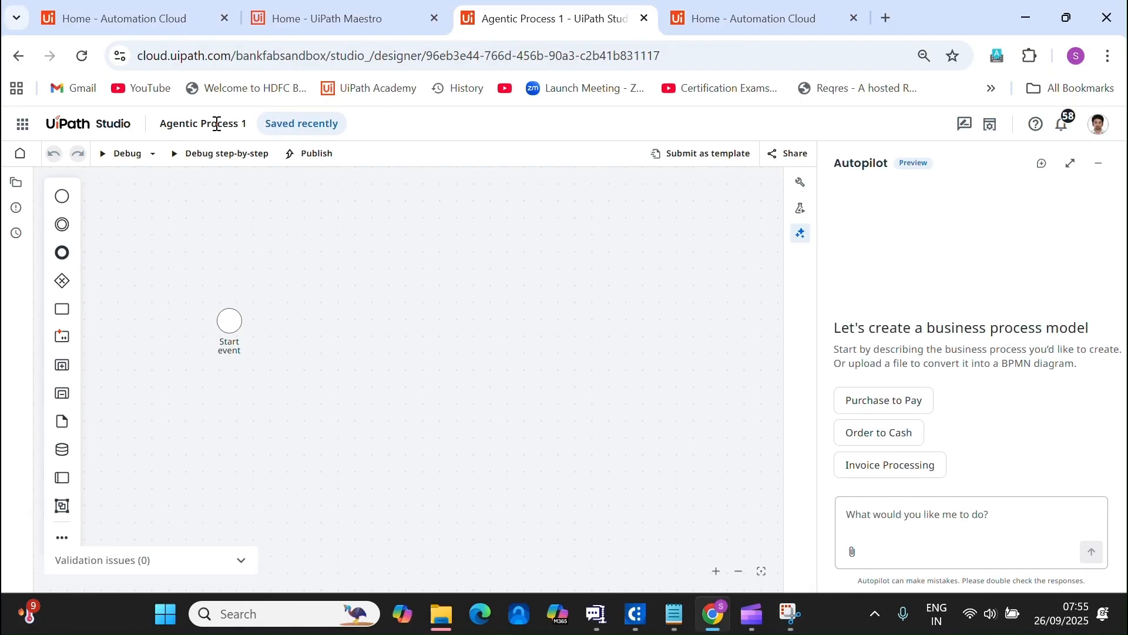
Rename the Agentic Process 1 project to YT_AgenticProcess from the Explorer panel.
{"action": "double_click", "coordinate": [229, 125]}
{"action": "left_click", "coordinate": [246, 127]}
{"action": "left_click_drag", "start_coordinate": [248, 126], "coordinate": [170, 118]}
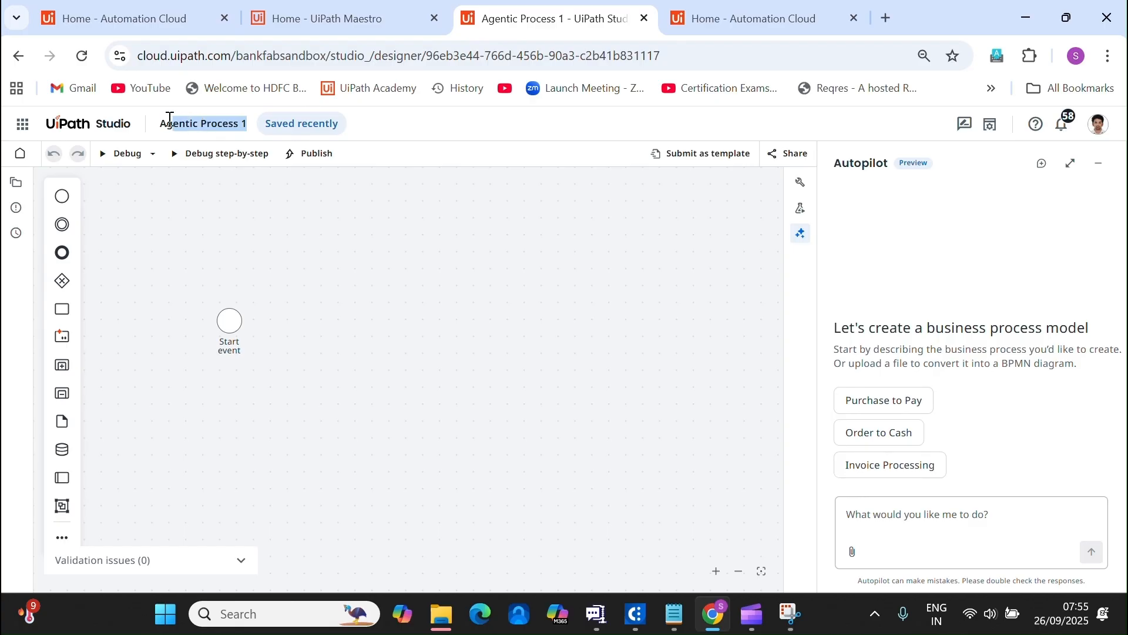
{"action": "right_click", "coordinate": [191, 120]}
{"action": "left_click", "coordinate": [18, 186]}
{"action": "right_click", "coordinate": [161, 218]}
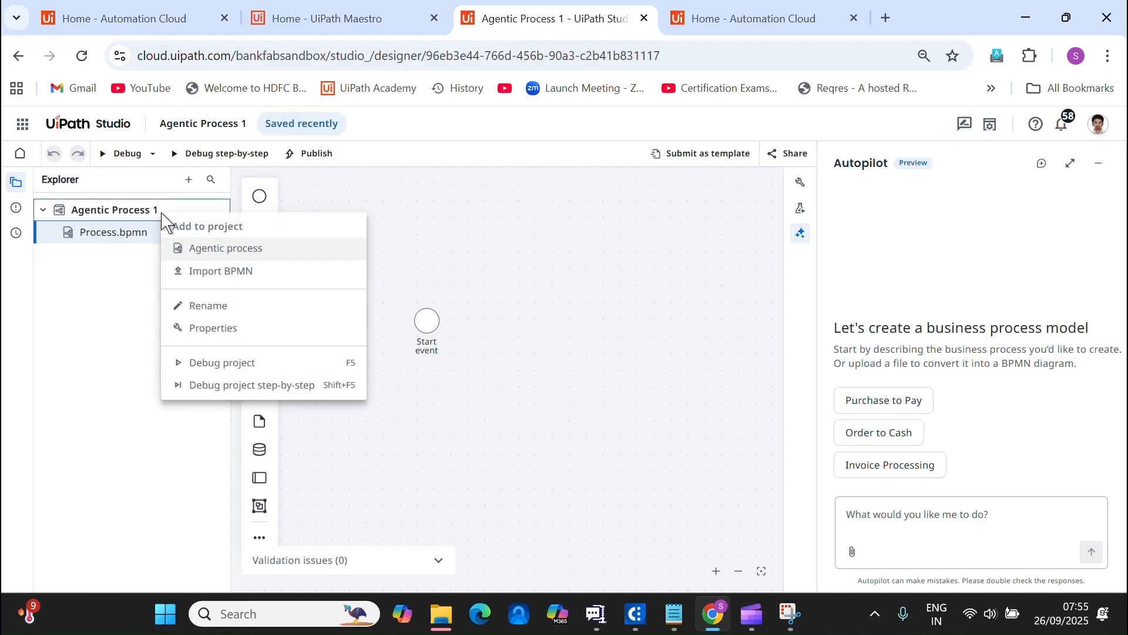
{"action": "left_click", "coordinate": [229, 295]}
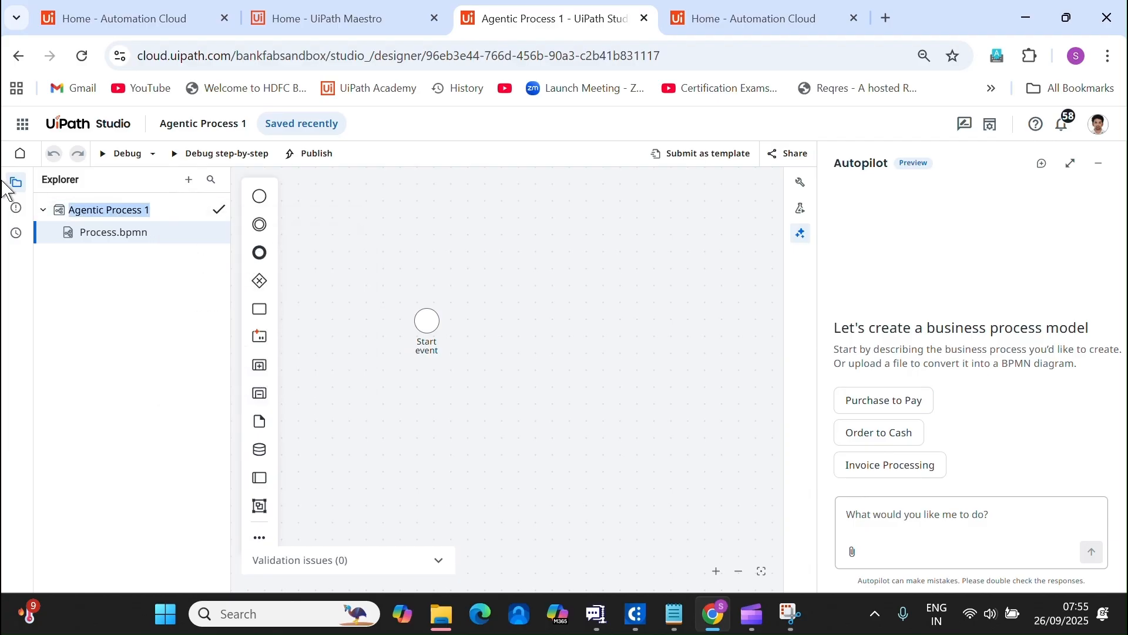
{"action": "type", "text": "YT_"}
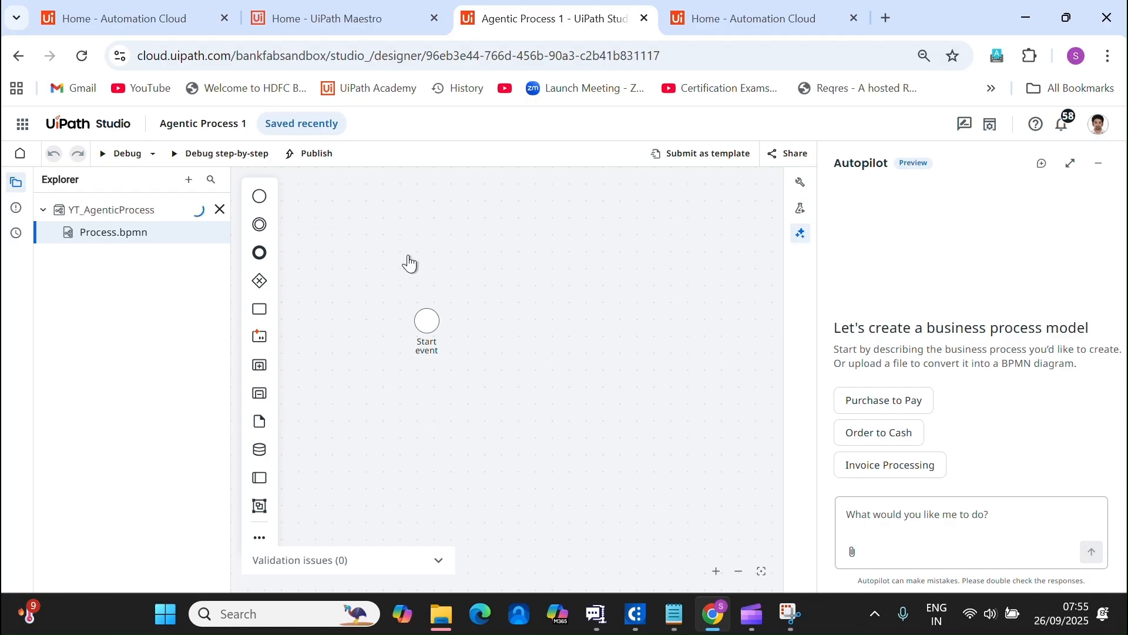
{"action": "key", "text": "Return"}
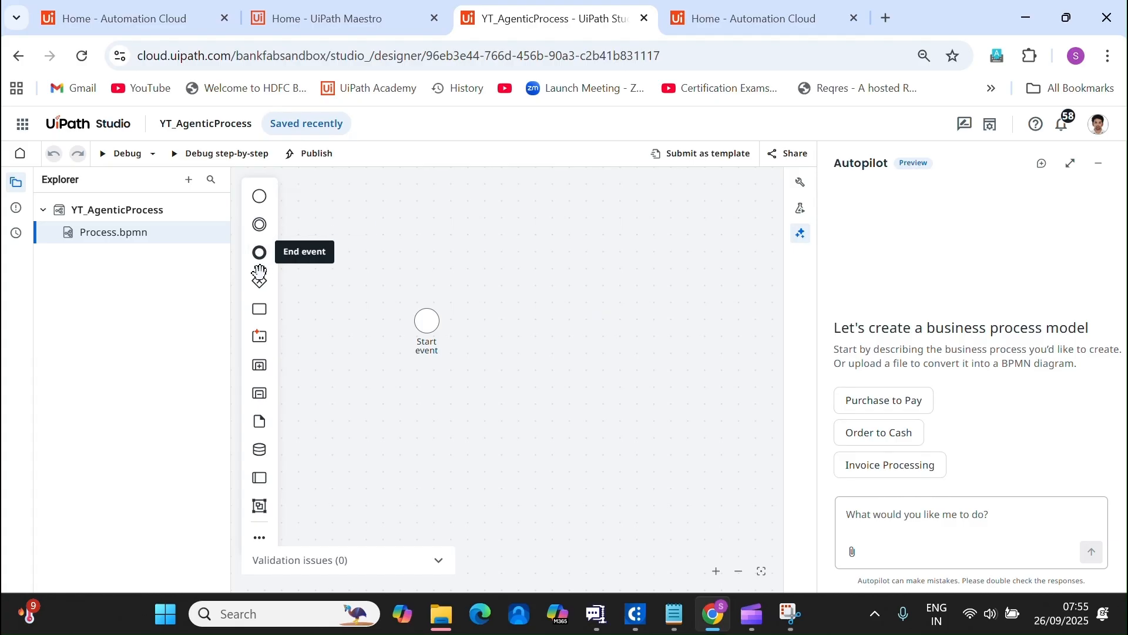
Place an end event on the canvas to the right of the Start event.
{"action": "left_click", "coordinate": [259, 252]}
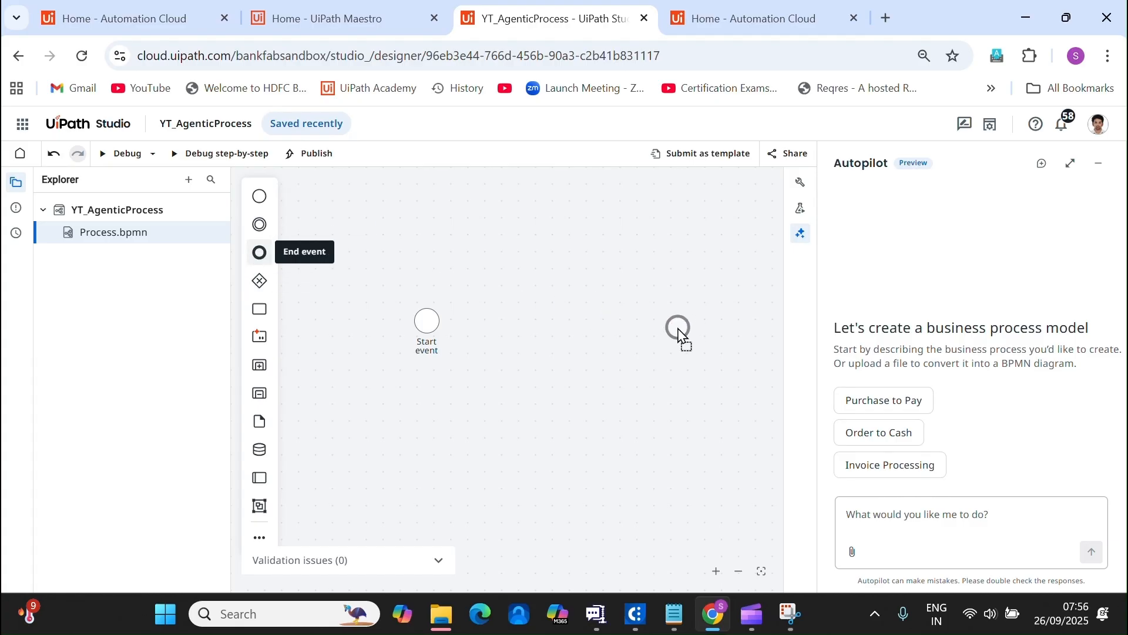
{"action": "left_click", "coordinate": [670, 330]}
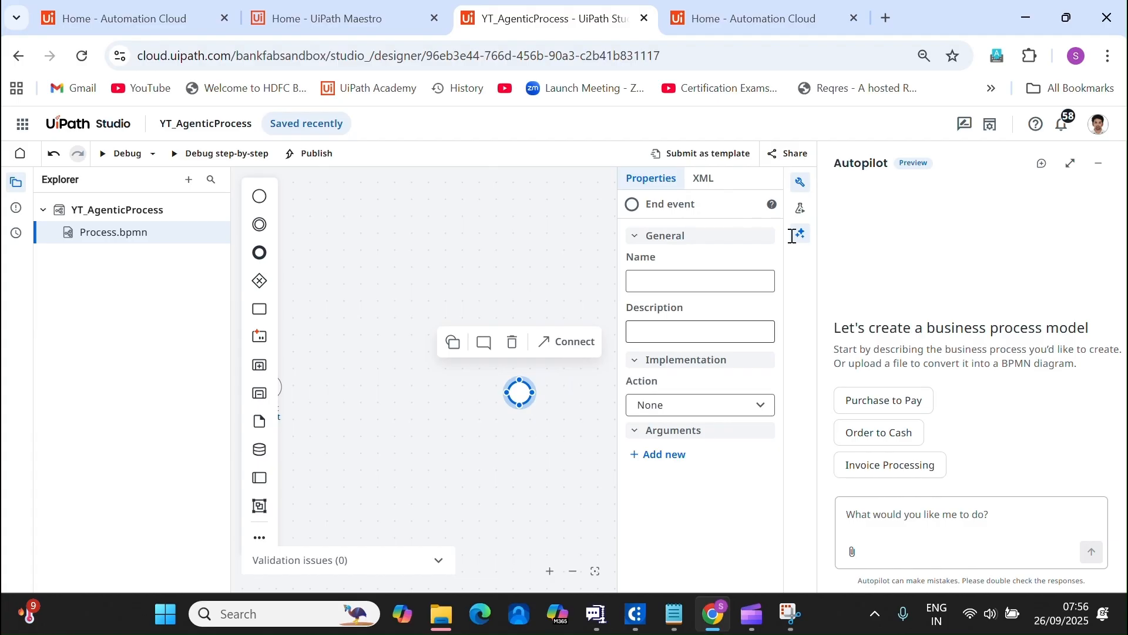
{"action": "left_click", "coordinate": [800, 183]}
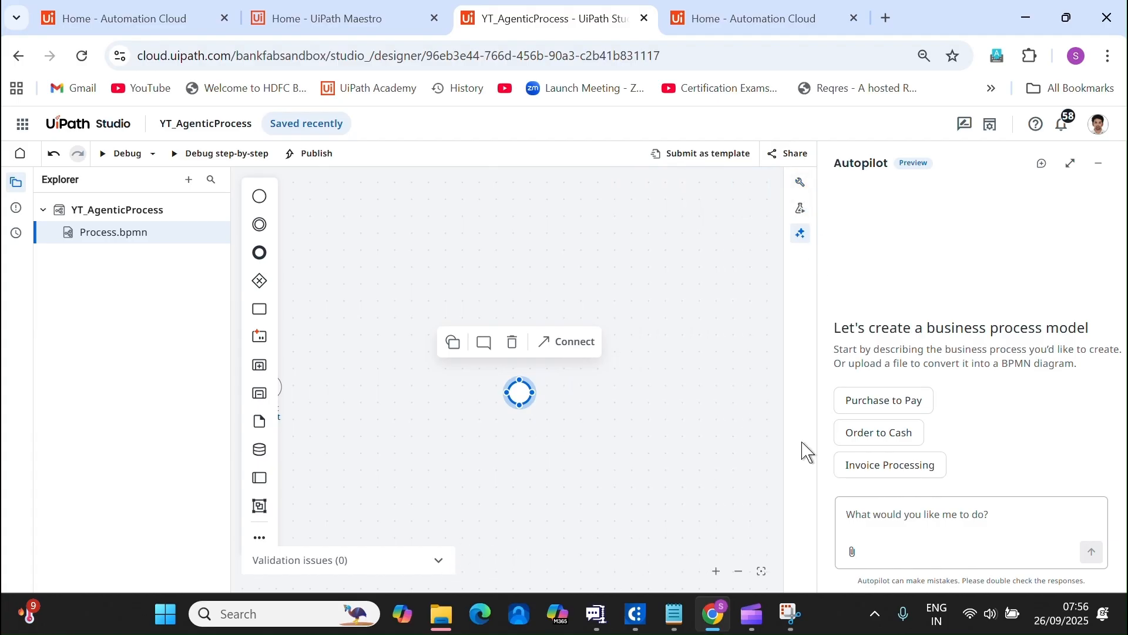
{"action": "left_click", "coordinate": [1099, 162]}
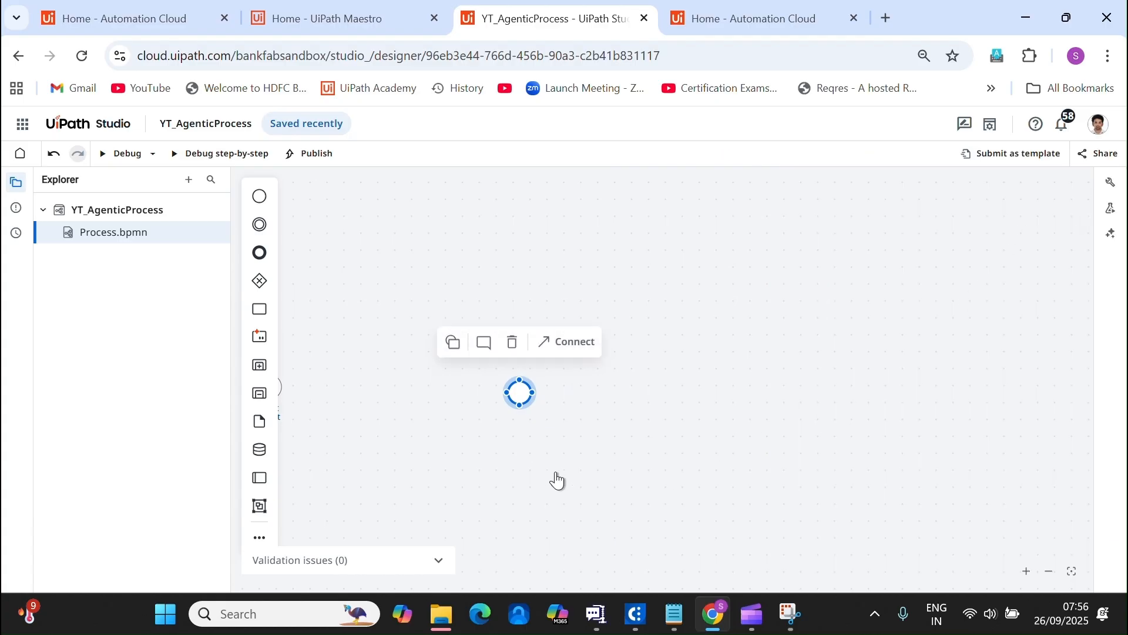
{"action": "left_click_drag", "start_coordinate": [557, 480], "coordinate": [770, 488]}
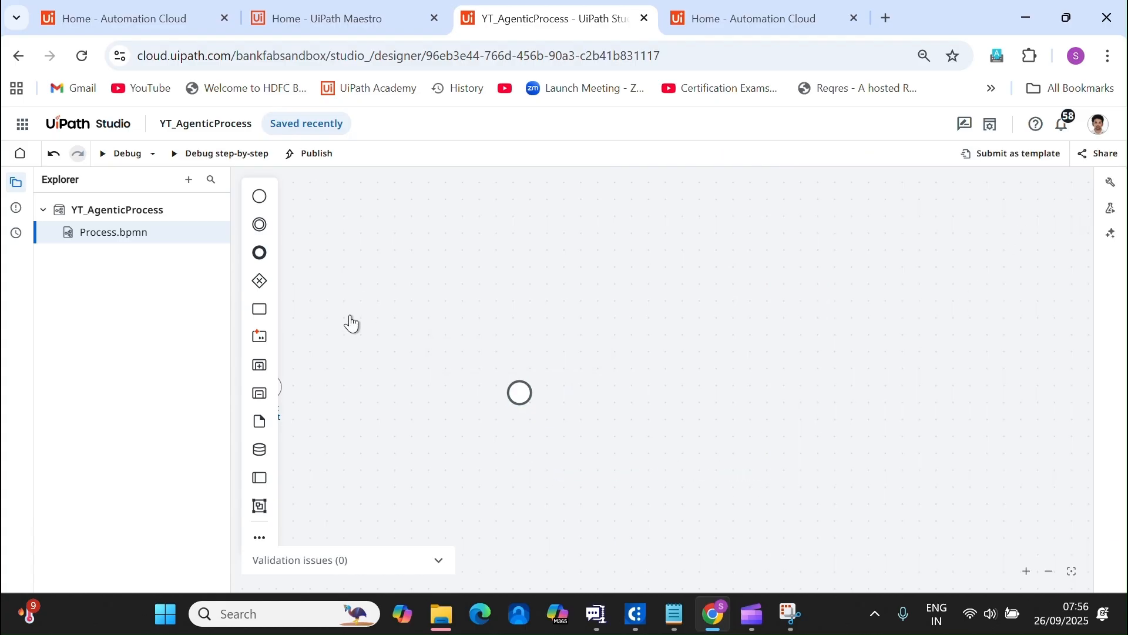
Draw a sequence flow from the Start event to the new end event.
{"action": "left_click_drag", "start_coordinate": [350, 317], "coordinate": [517, 324]}
{"action": "left_click_drag", "start_coordinate": [448, 357], "coordinate": [562, 359]}
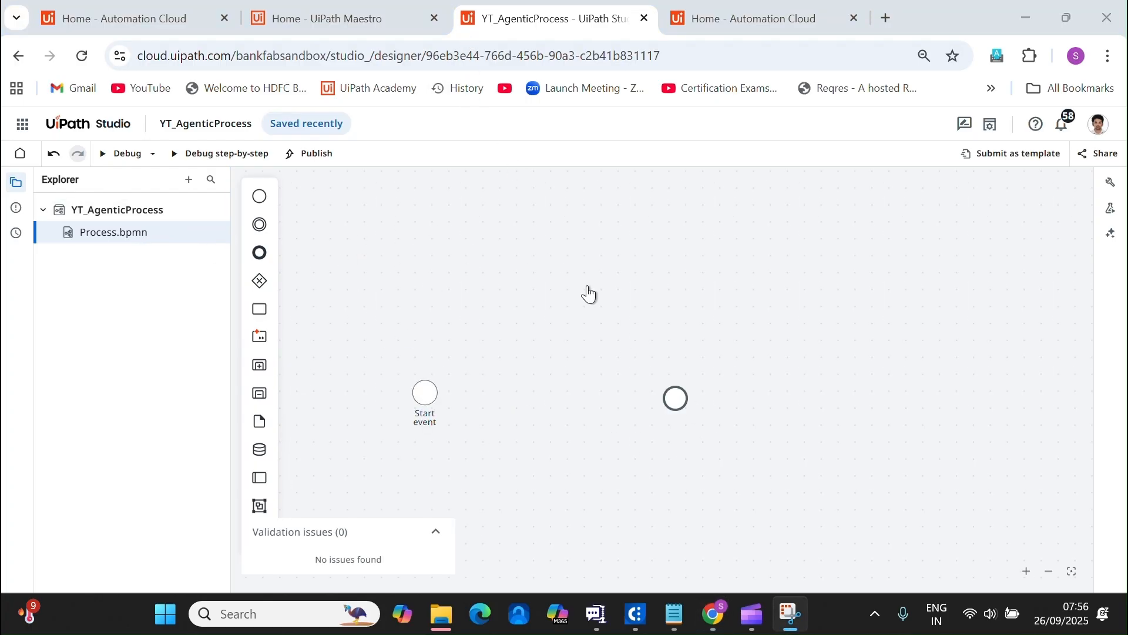
{"action": "left_click", "coordinate": [552, 328]}
{"action": "mouse_move", "coordinate": [722, 344]}
{"action": "left_mouse_down"}
{"action": "mouse_move", "coordinate": [511, 330]}
{"action": "mouse_move", "coordinate": [725, 337]}
{"action": "left_mouse_up"}
{"action": "left_click_drag", "start_coordinate": [527, 316], "coordinate": [677, 317]}
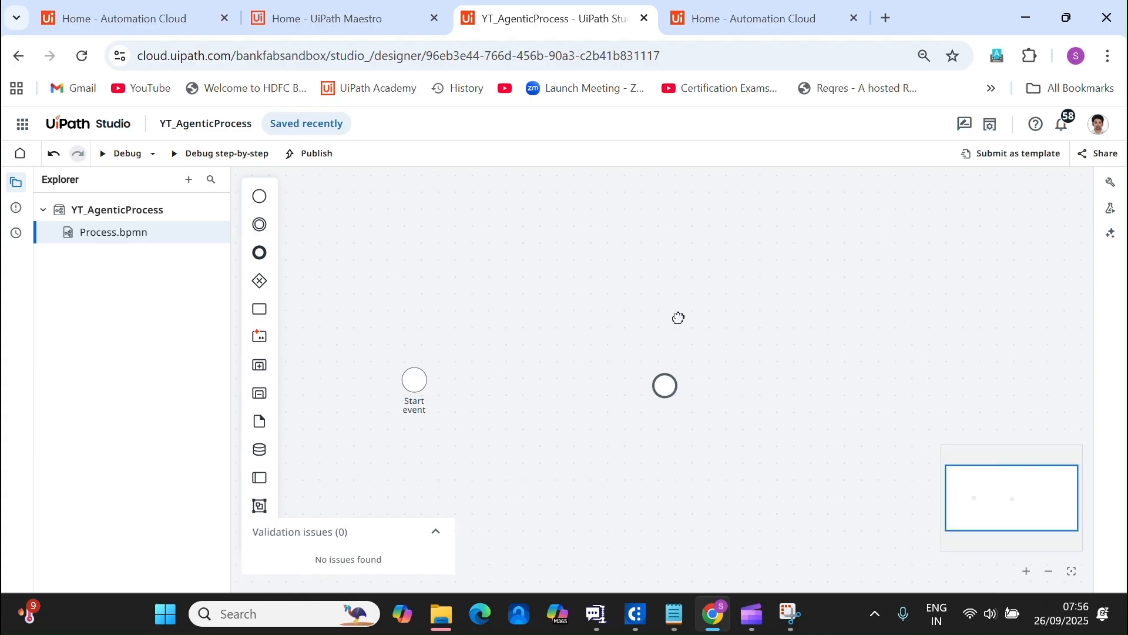
{"action": "left_click_drag", "start_coordinate": [550, 319], "coordinate": [744, 365]}
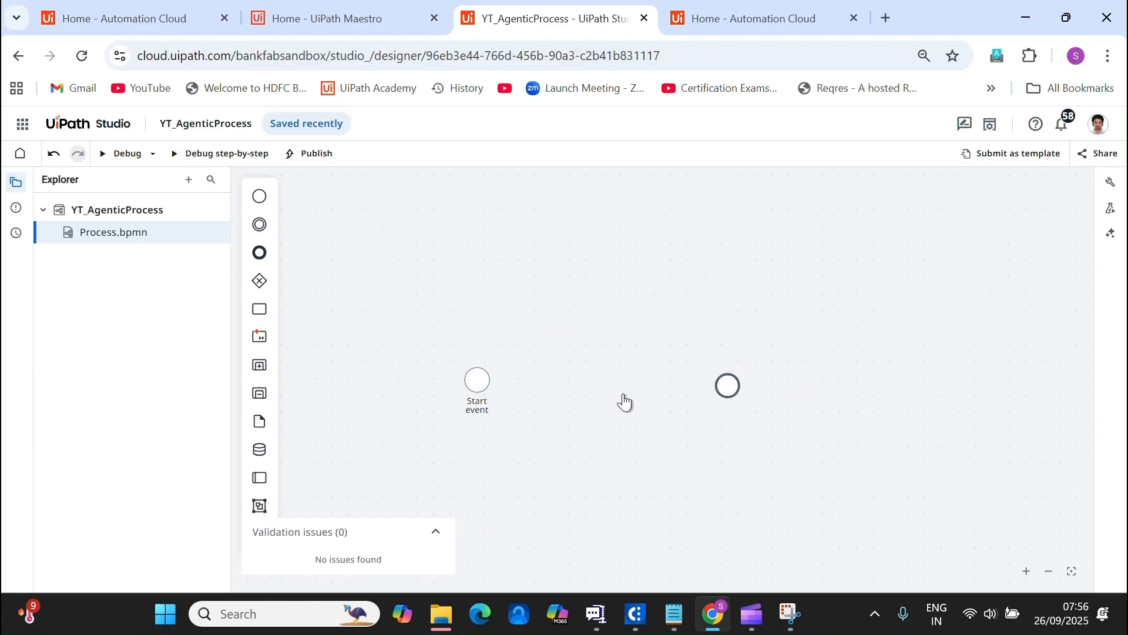
{"action": "left_click", "coordinate": [476, 383]}
{"action": "left_click_drag", "start_coordinate": [477, 393], "coordinate": [727, 390]}
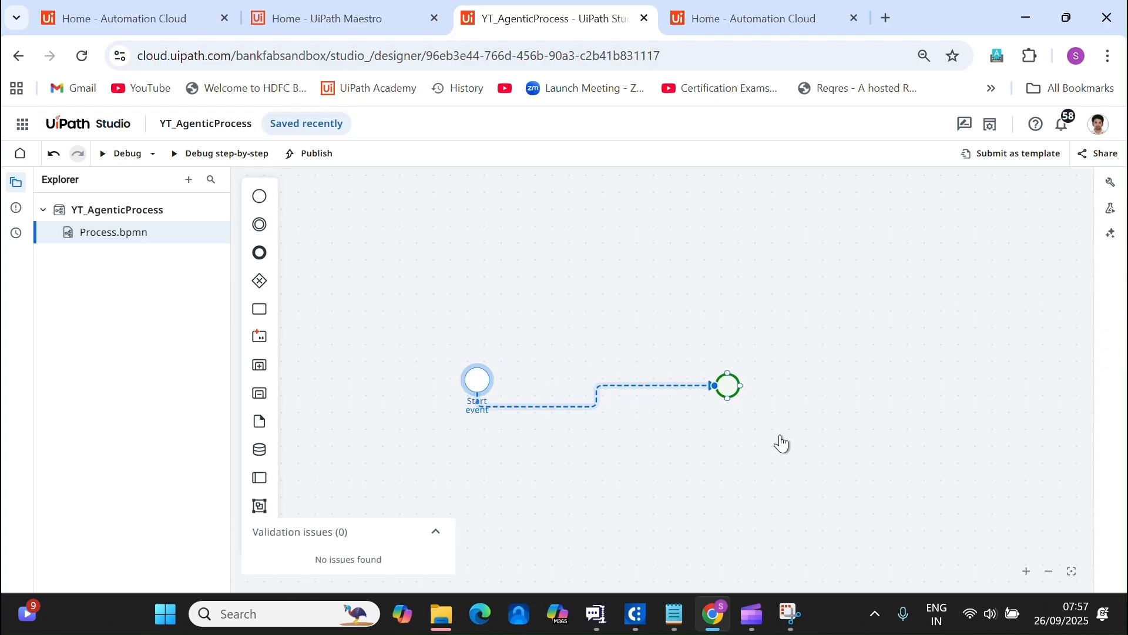
Debug-run the process until it shows Successful, then delete the Start-to-end sequence flow.
{"action": "left_click", "coordinate": [116, 154]}
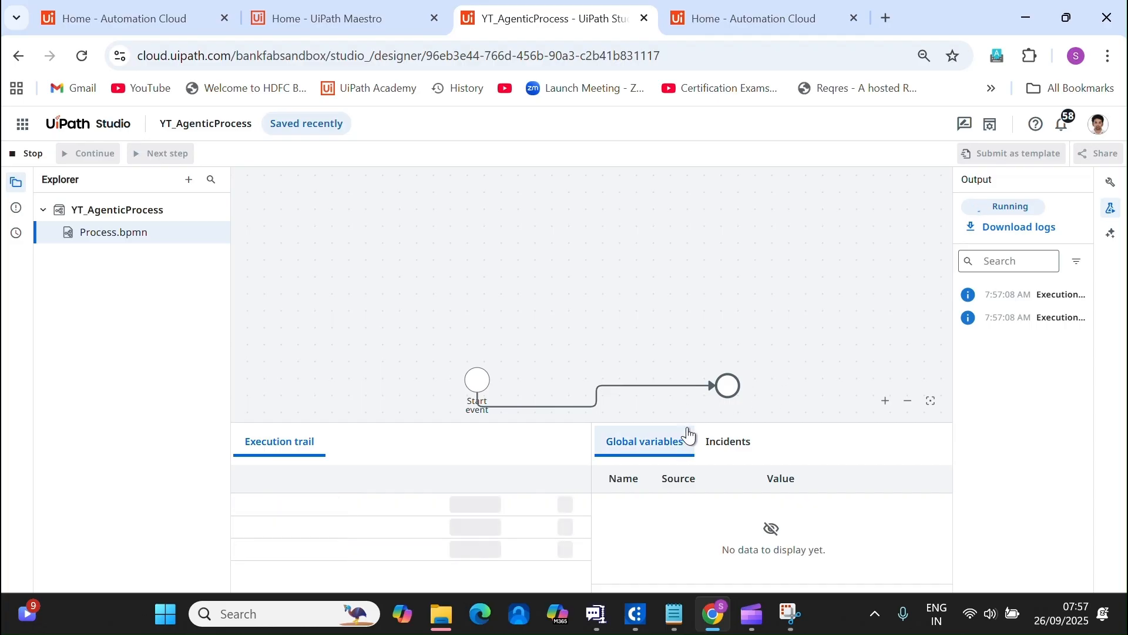
{"action": "left_click_drag", "start_coordinate": [691, 420], "coordinate": [712, 468]}
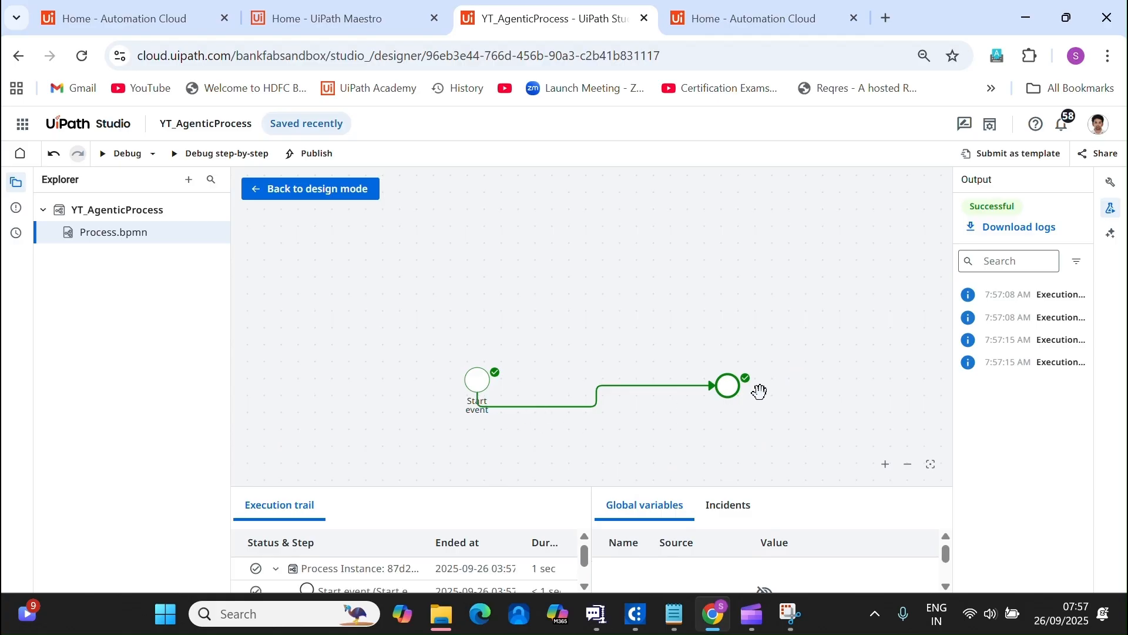
{"action": "left_click", "coordinate": [310, 191]}
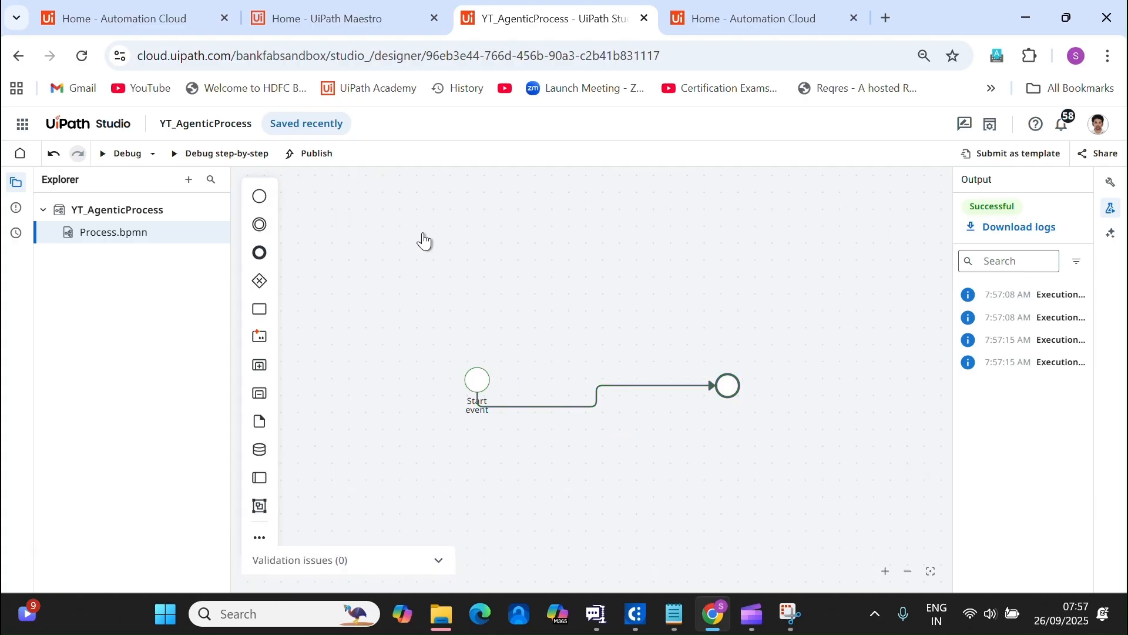
{"action": "left_click", "coordinate": [531, 405]}
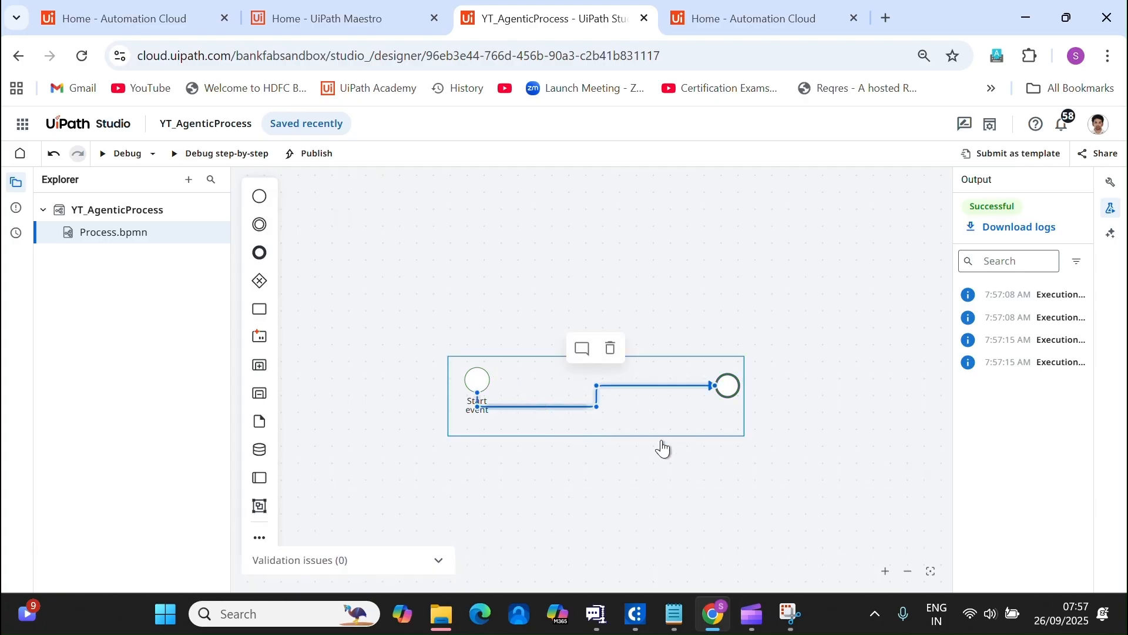
{"action": "key", "text": "Delete"}
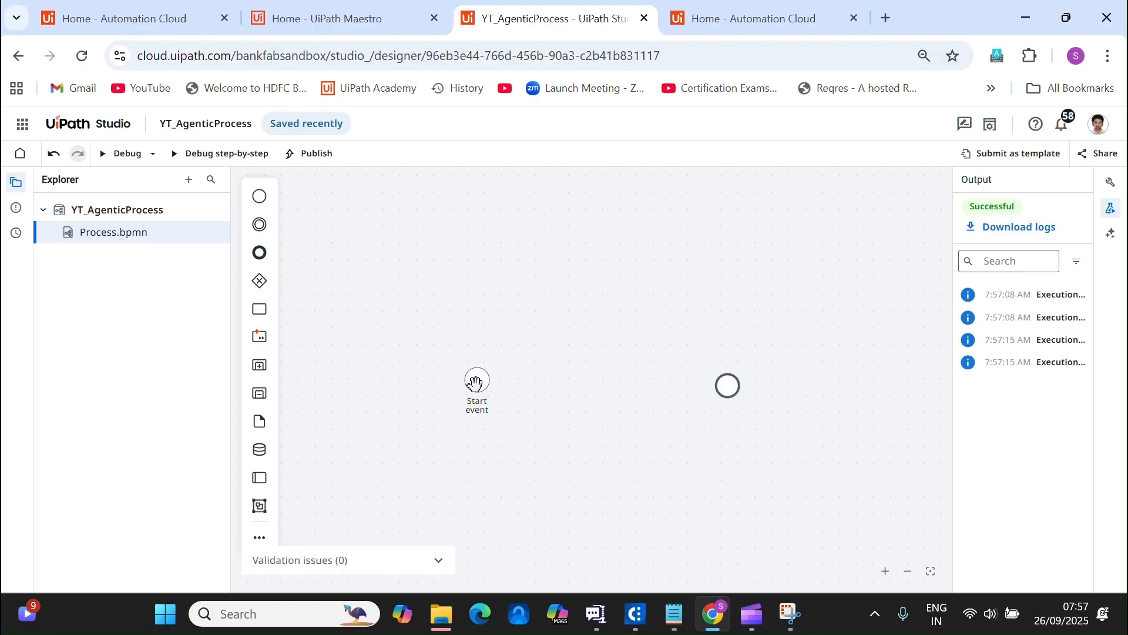
Set the Start event's action to Wait for connector event, using the Gmail connector.
{"action": "left_click", "coordinate": [476, 382]}
{"action": "left_click", "coordinate": [1107, 211]}
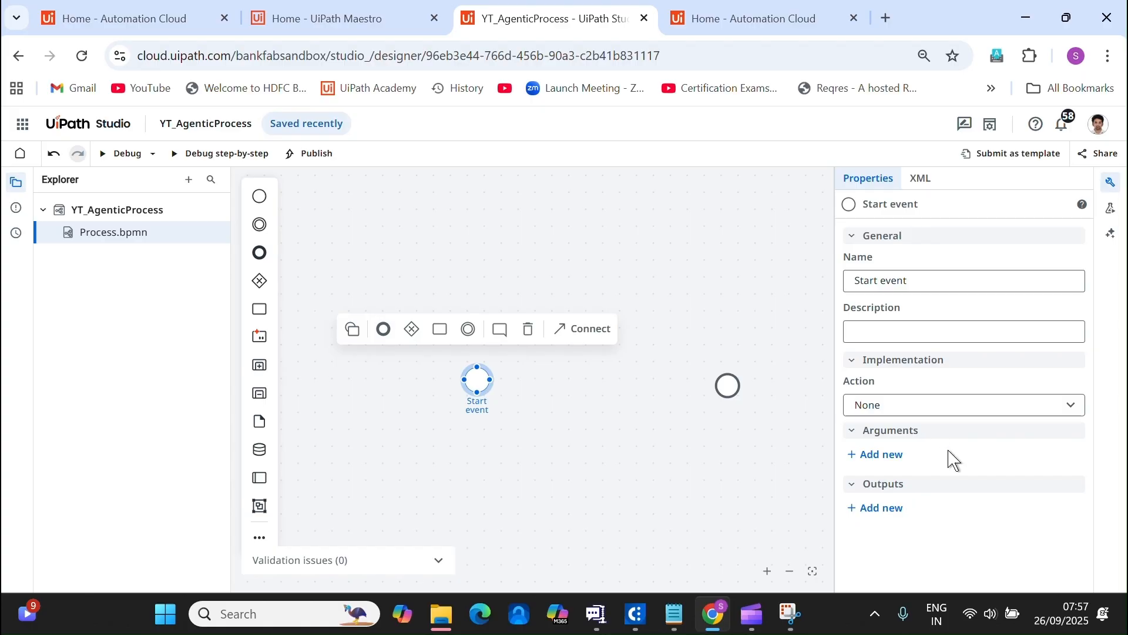
{"action": "left_click", "coordinate": [1068, 406]}
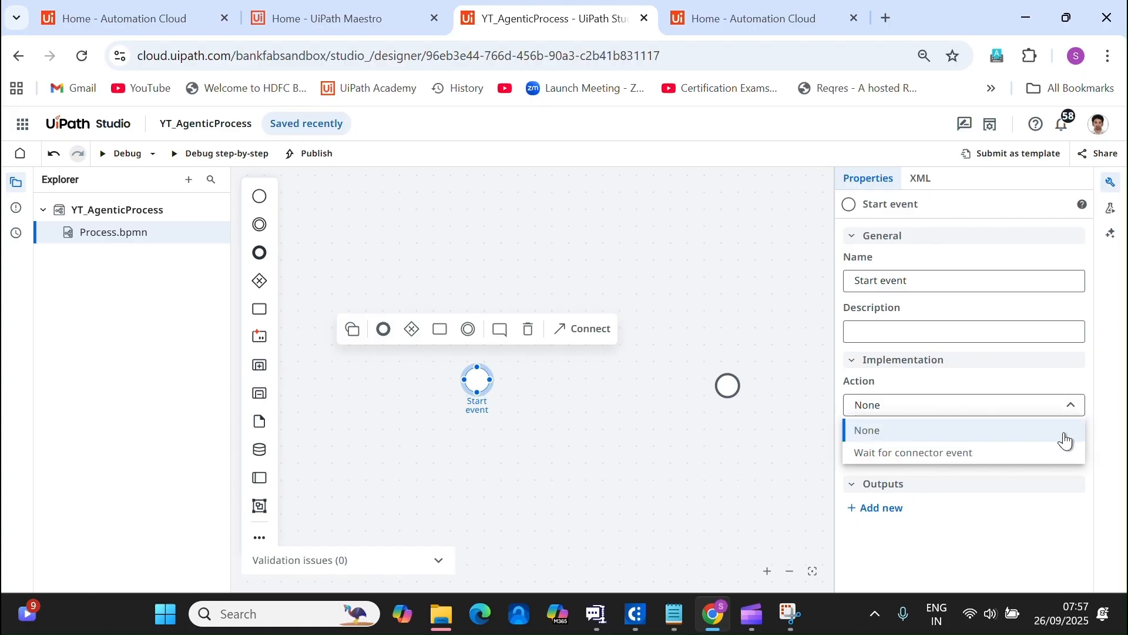
{"action": "left_click", "coordinate": [953, 453]}
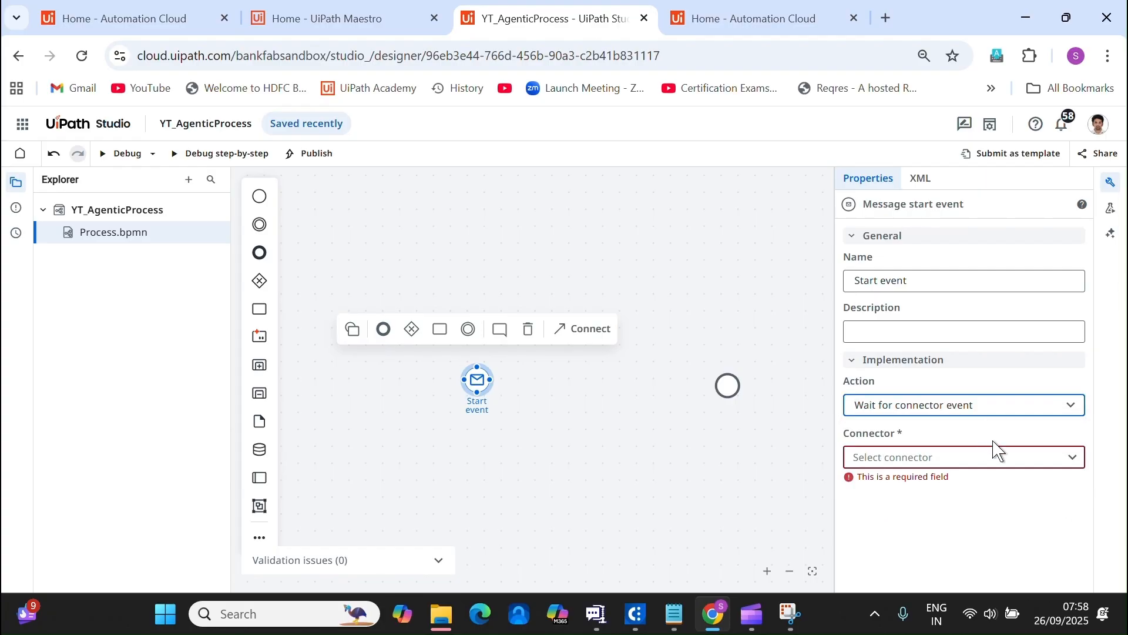
{"action": "left_click", "coordinate": [1078, 461]}
{"action": "left_click", "coordinate": [1081, 460]}
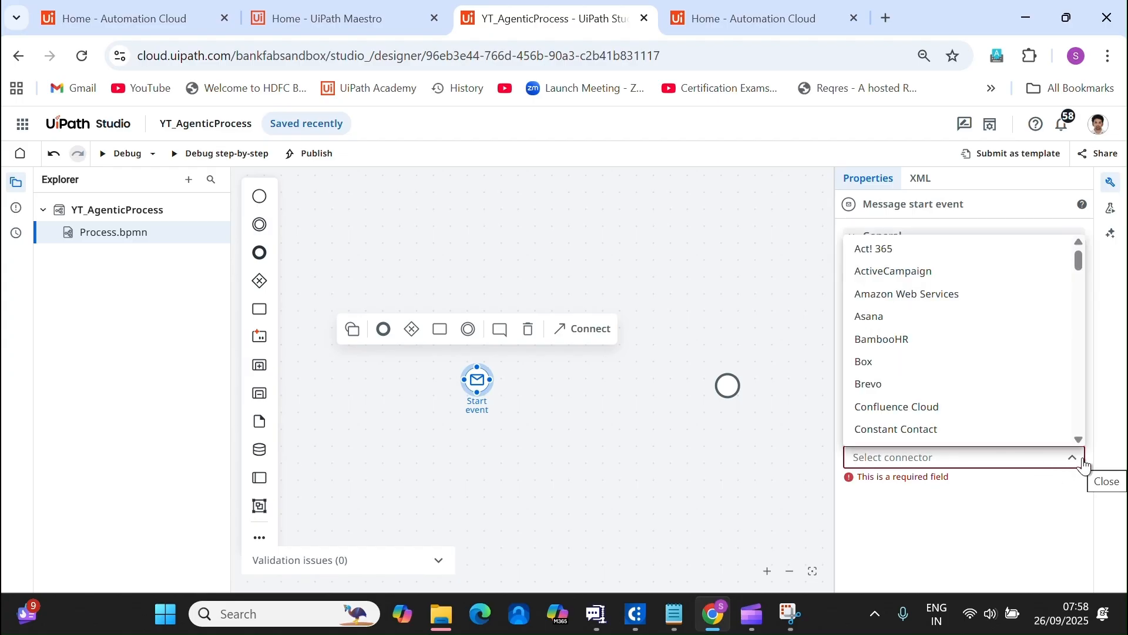
{"action": "type", "text": "gmail"}
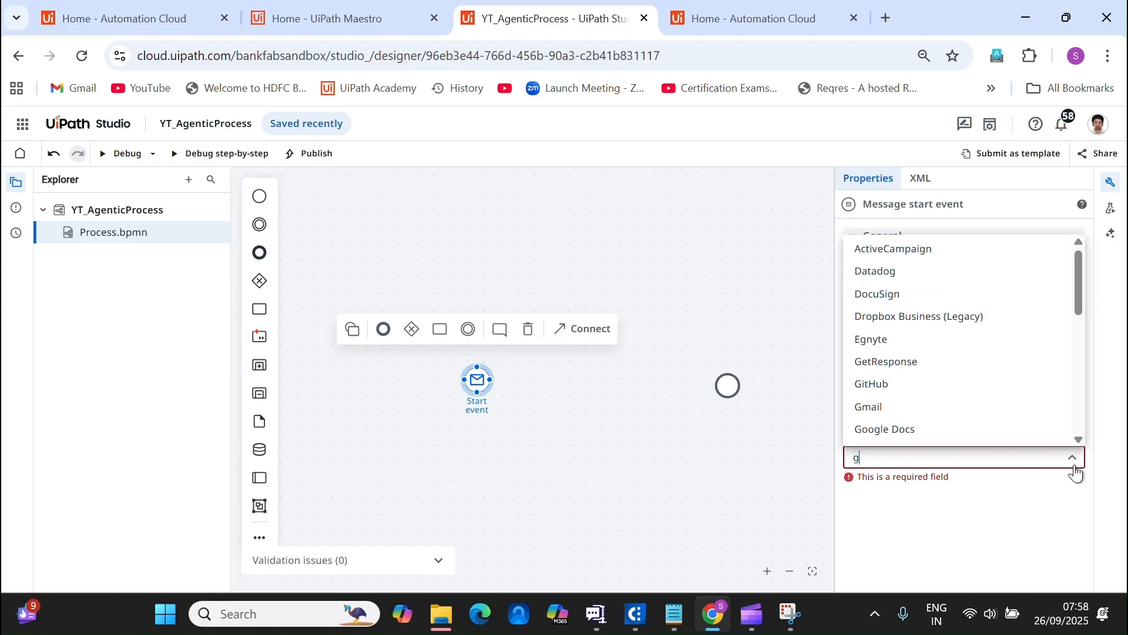
{"action": "left_click", "coordinate": [976, 492]}
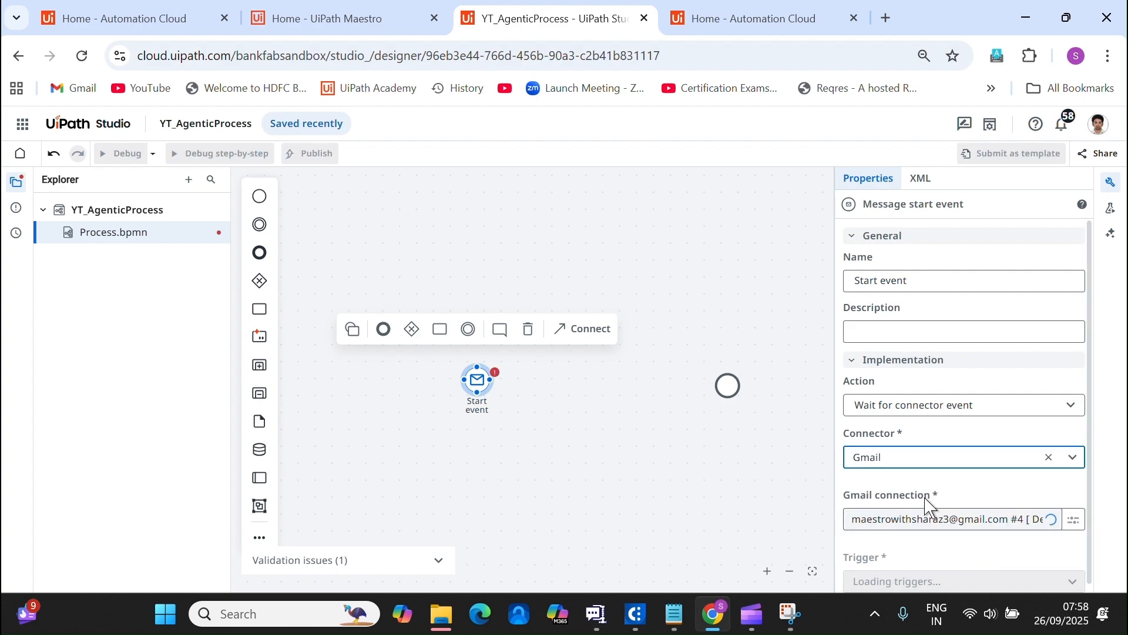
{"action": "left_click_drag", "start_coordinate": [1091, 385], "coordinate": [1091, 438]}
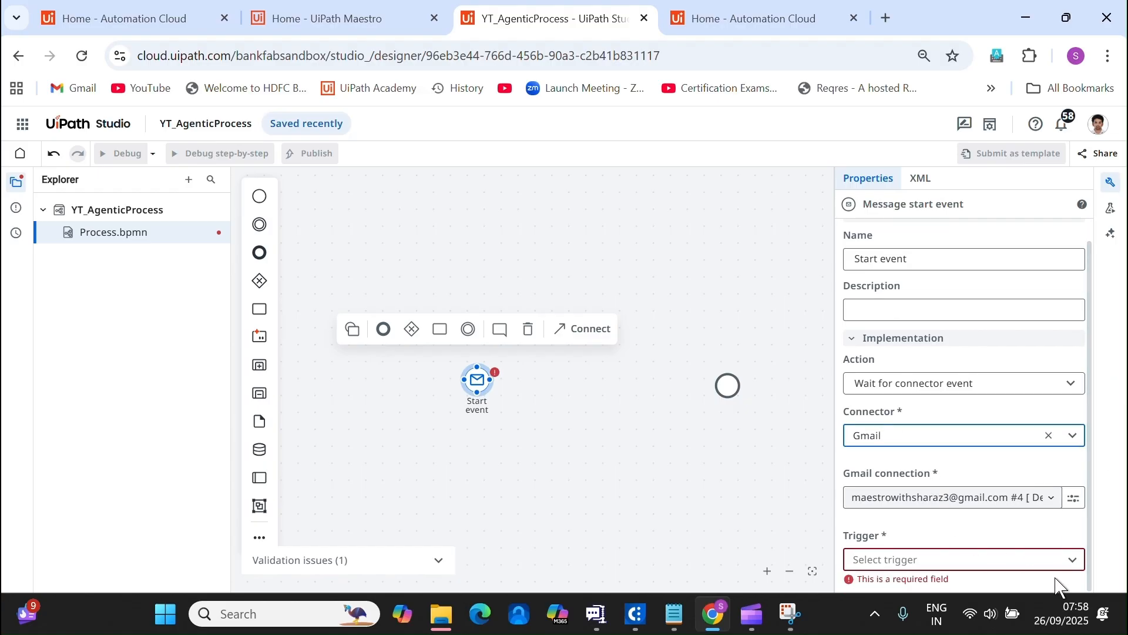
Choose the Email Received trigger, watch the Inbox folder, and expand the output section.
{"action": "left_click", "coordinate": [1077, 563]}
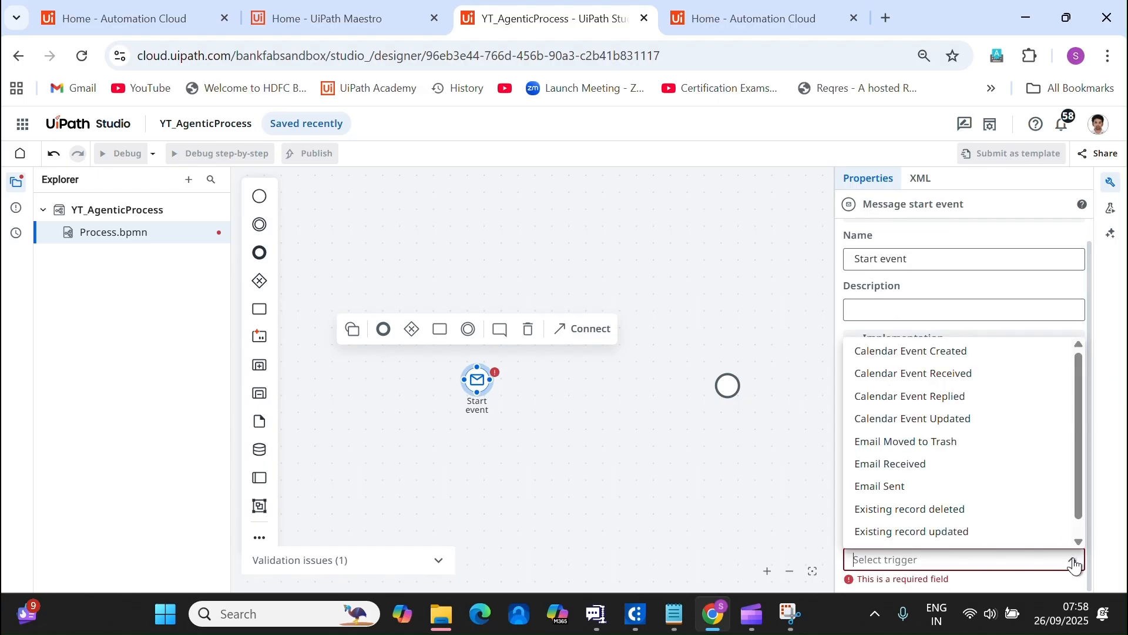
{"action": "left_click", "coordinate": [914, 466]}
{"action": "scroll", "coordinate": [1083, 542], "scroll_direction": "down", "scroll_amount": 3}
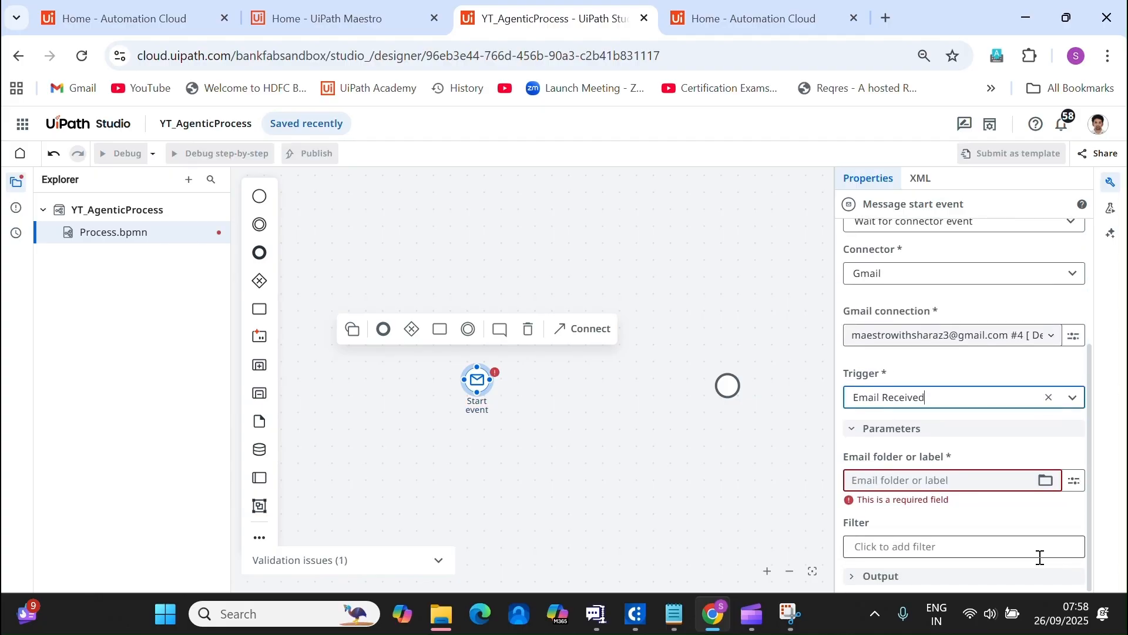
{"action": "left_click", "coordinate": [1046, 480]}
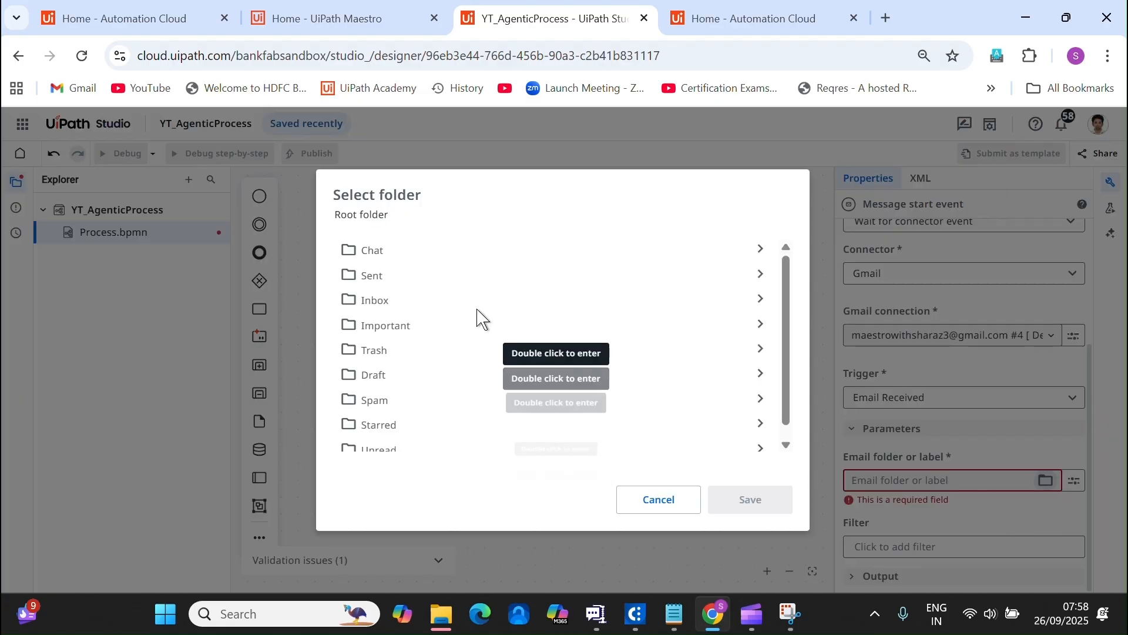
{"action": "left_click", "coordinate": [440, 315]}
{"action": "left_click", "coordinate": [770, 507]}
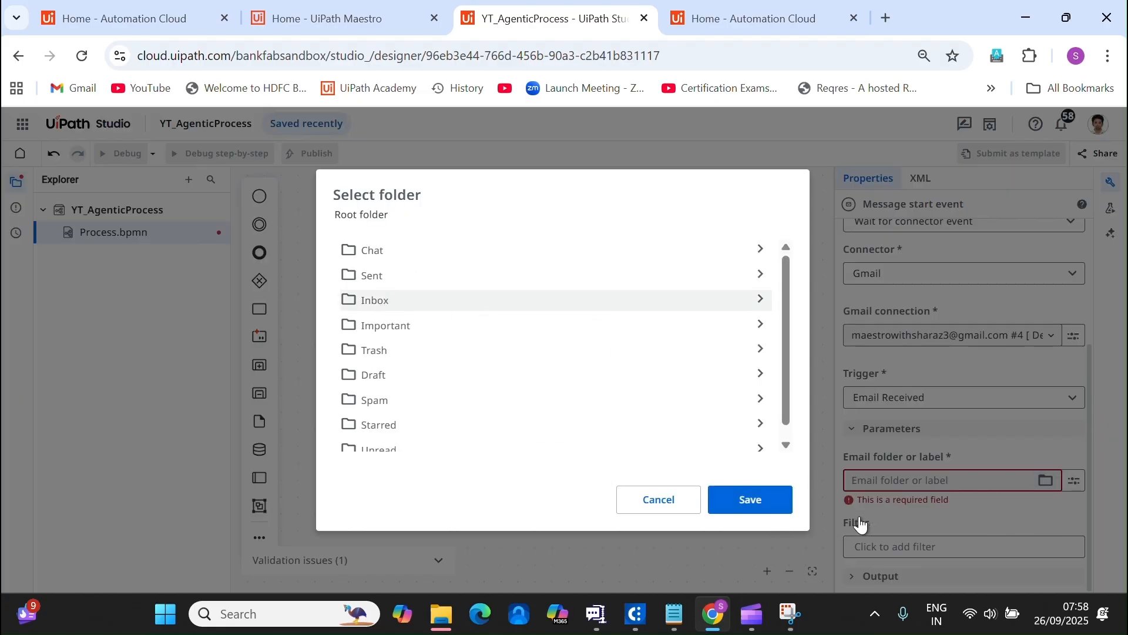
{"action": "scroll", "coordinate": [1017, 539], "scroll_direction": "down", "scroll_amount": 1}
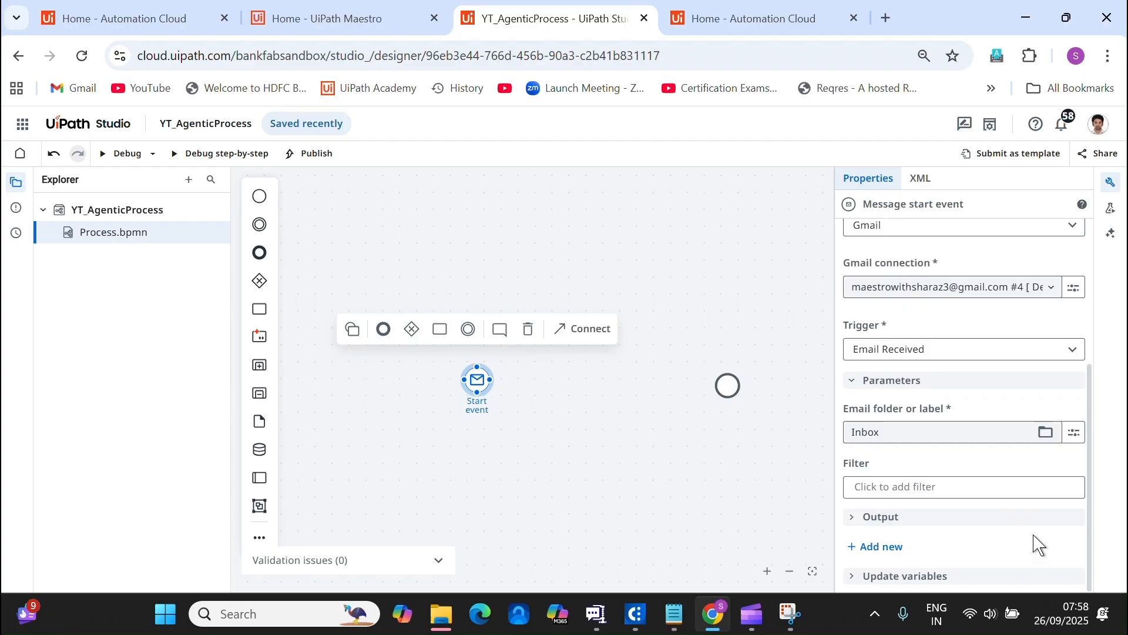
{"action": "left_click", "coordinate": [856, 516]}
{"action": "scroll", "coordinate": [993, 544], "scroll_direction": "down", "scroll_amount": 1}
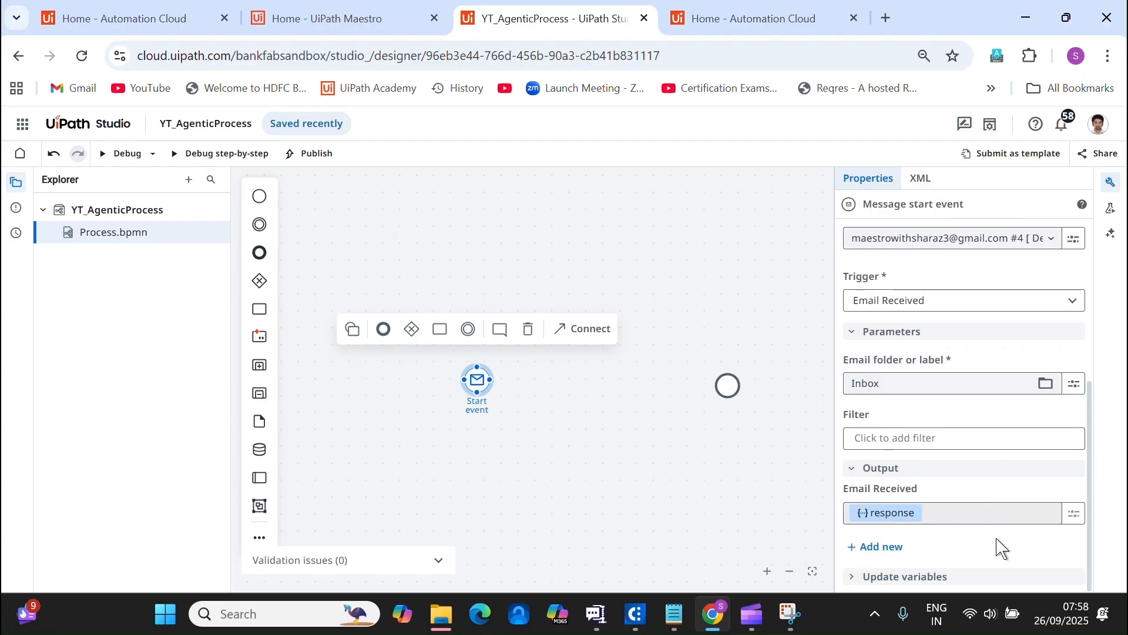
Move the Start event further left on the canvas.
{"action": "left_click", "coordinate": [687, 486]}
{"action": "left_click", "coordinate": [479, 382]}
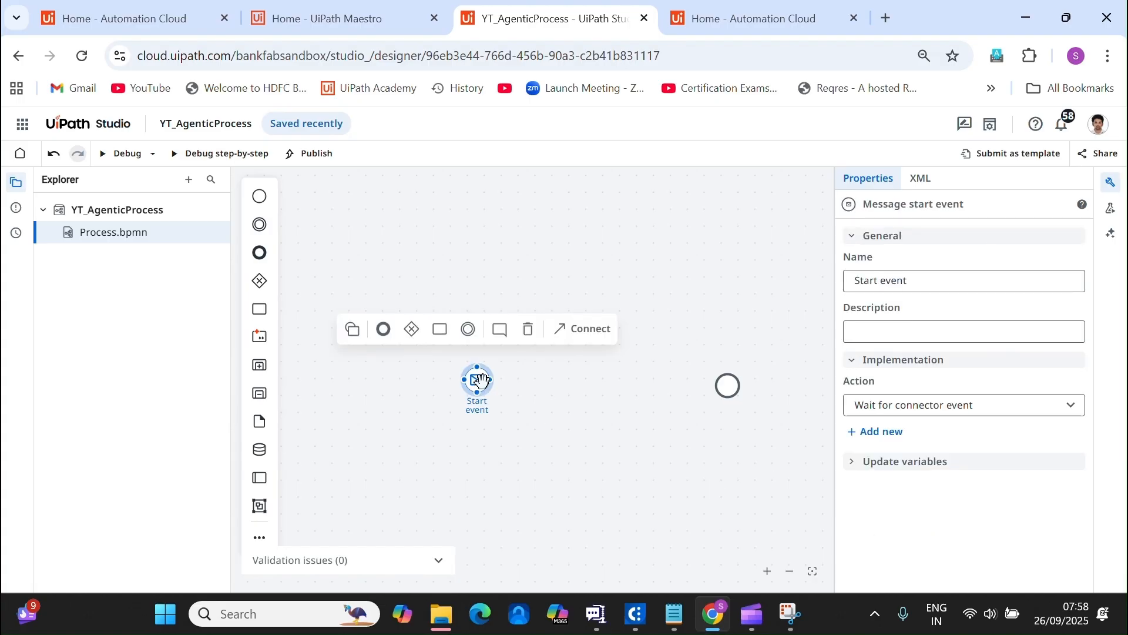
{"action": "left_click_drag", "start_coordinate": [479, 382], "coordinate": [372, 405]}
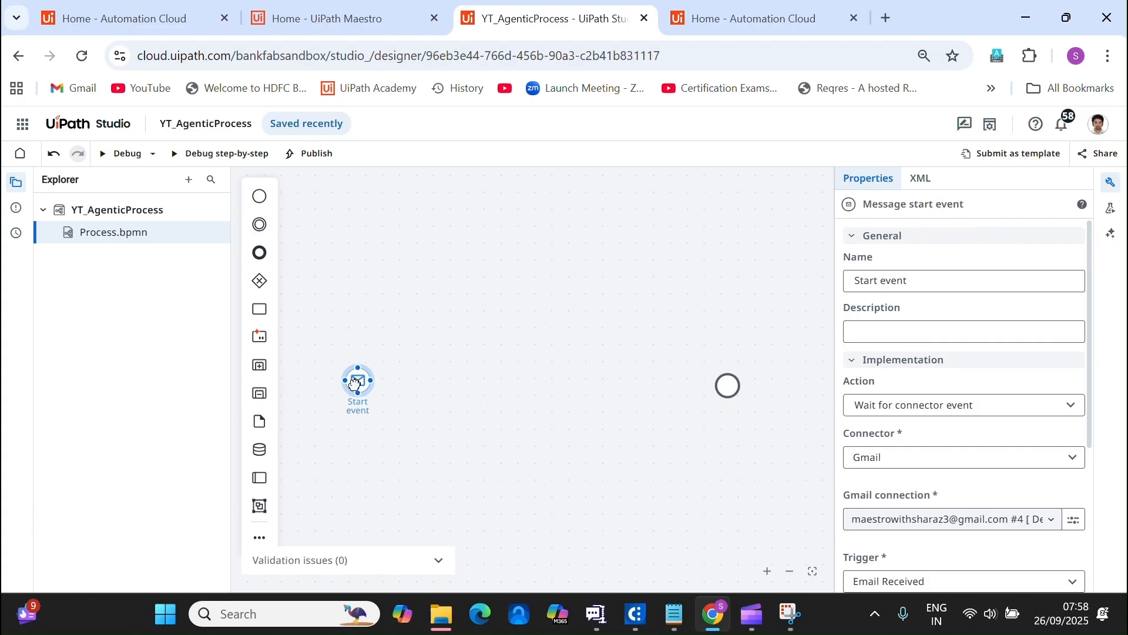
{"action": "left_click", "coordinate": [526, 433]}
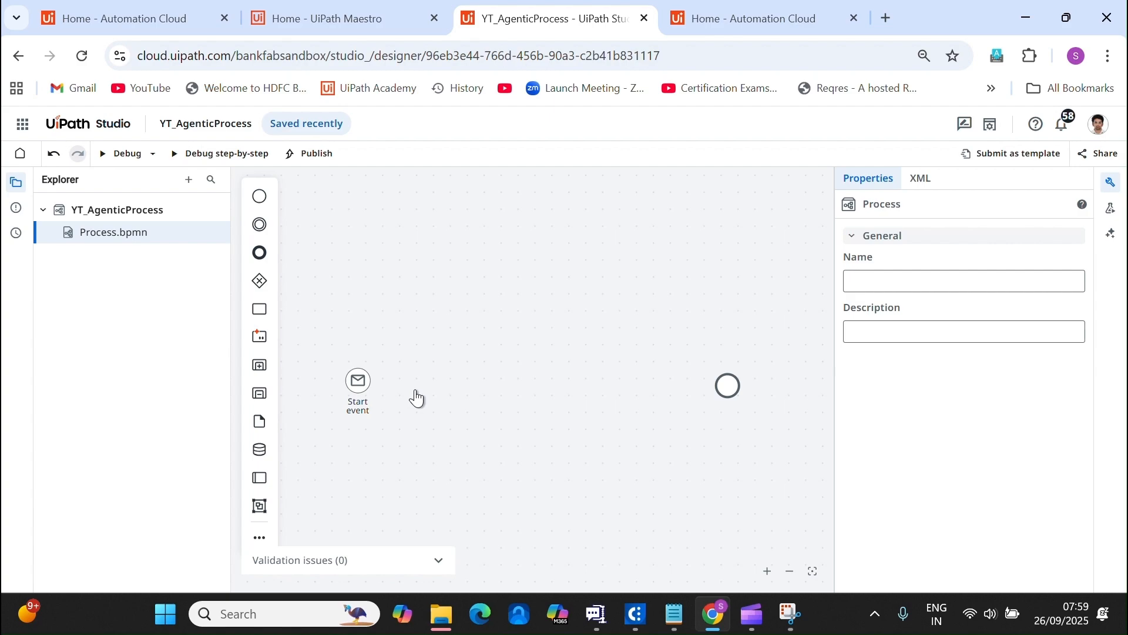
{"action": "left_click", "coordinate": [676, 615]}
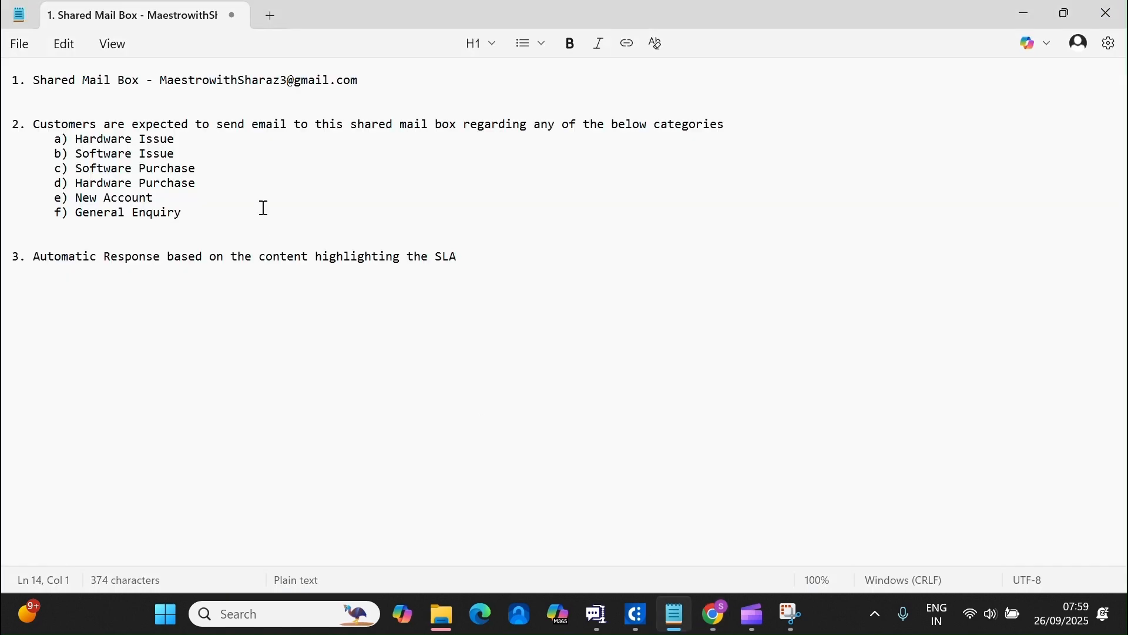
{"action": "left_click_drag", "start_coordinate": [375, 83], "coordinate": [3, 83]}
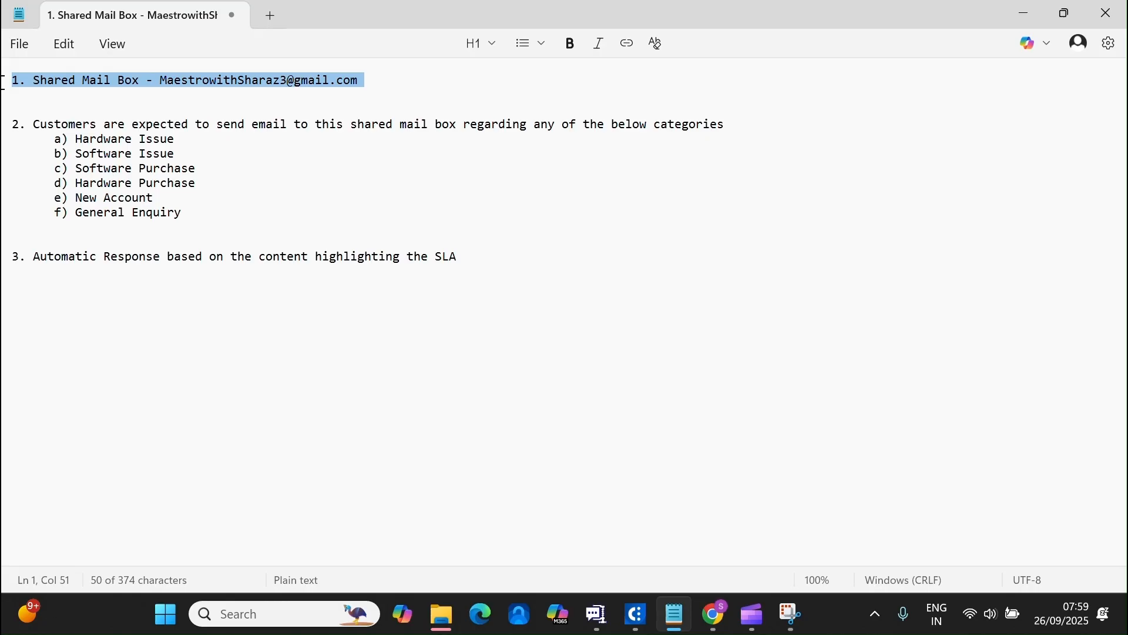
{"action": "left_click", "coordinate": [378, 78]}
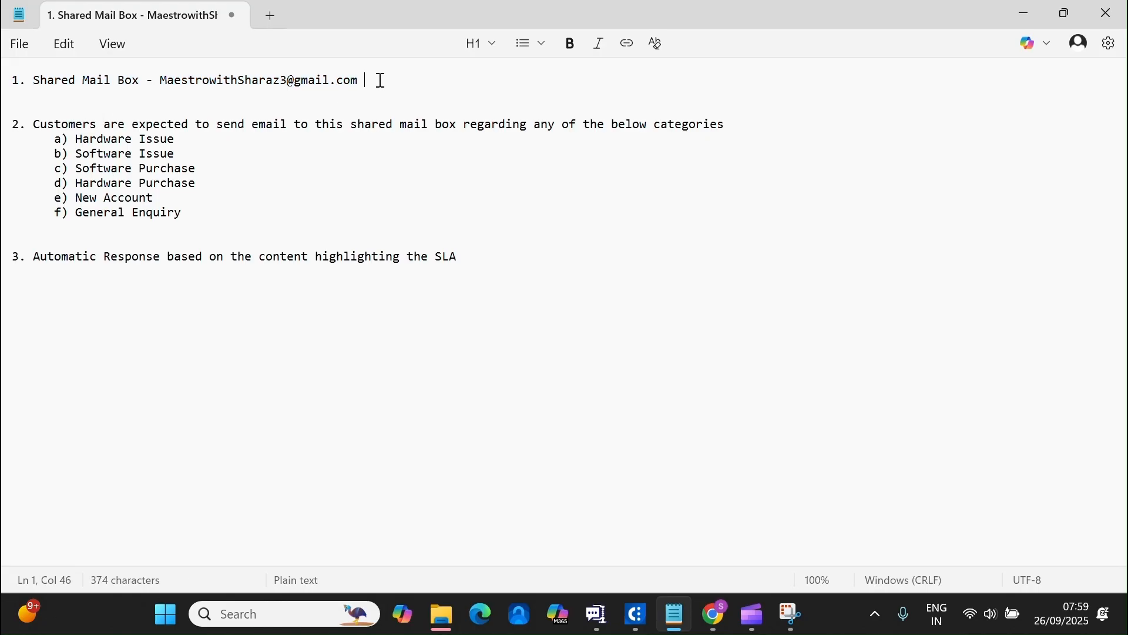
{"action": "left_click_drag", "start_coordinate": [378, 78], "coordinate": [23, 73]}
{"action": "left_click_drag", "start_coordinate": [33, 124], "coordinate": [220, 228]}
{"action": "left_click", "coordinate": [1010, 8]}
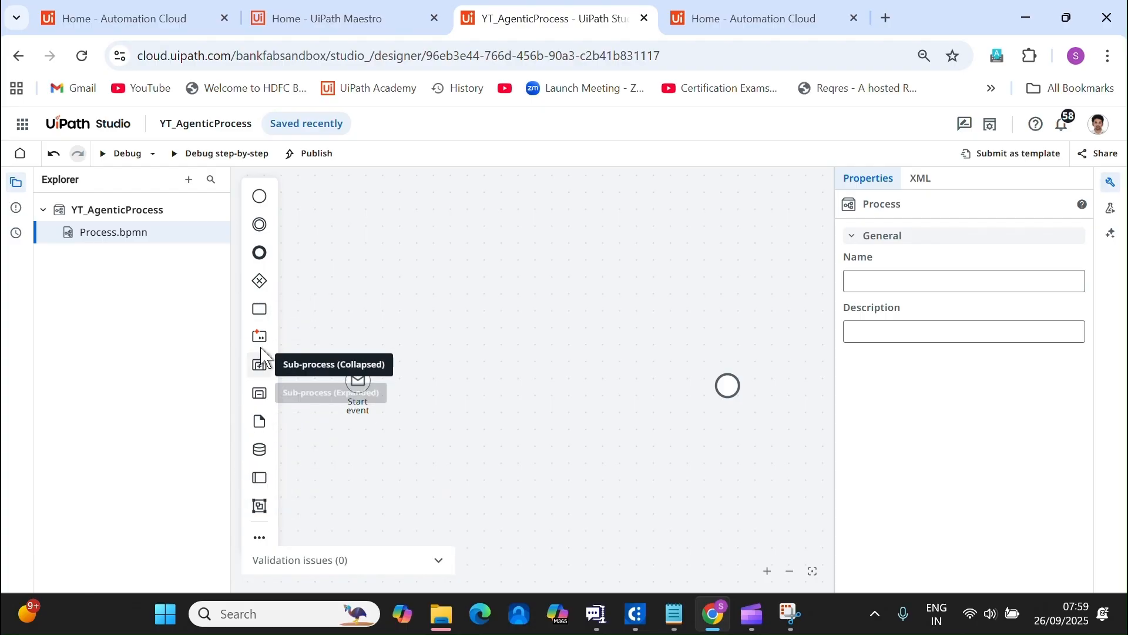
Add a task beside the Start event and name it Categorization Agent.
{"action": "left_click_drag", "start_coordinate": [259, 308], "coordinate": [487, 385]}
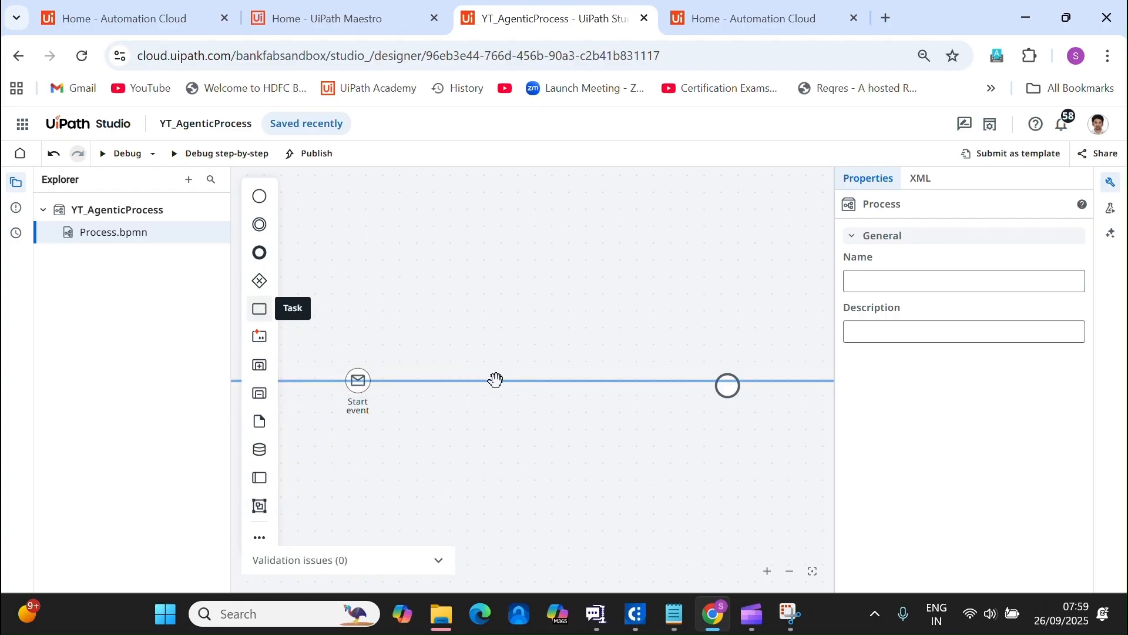
{"action": "left_click", "coordinate": [952, 281]}
{"action": "type", "text": "Categorization Agent"}
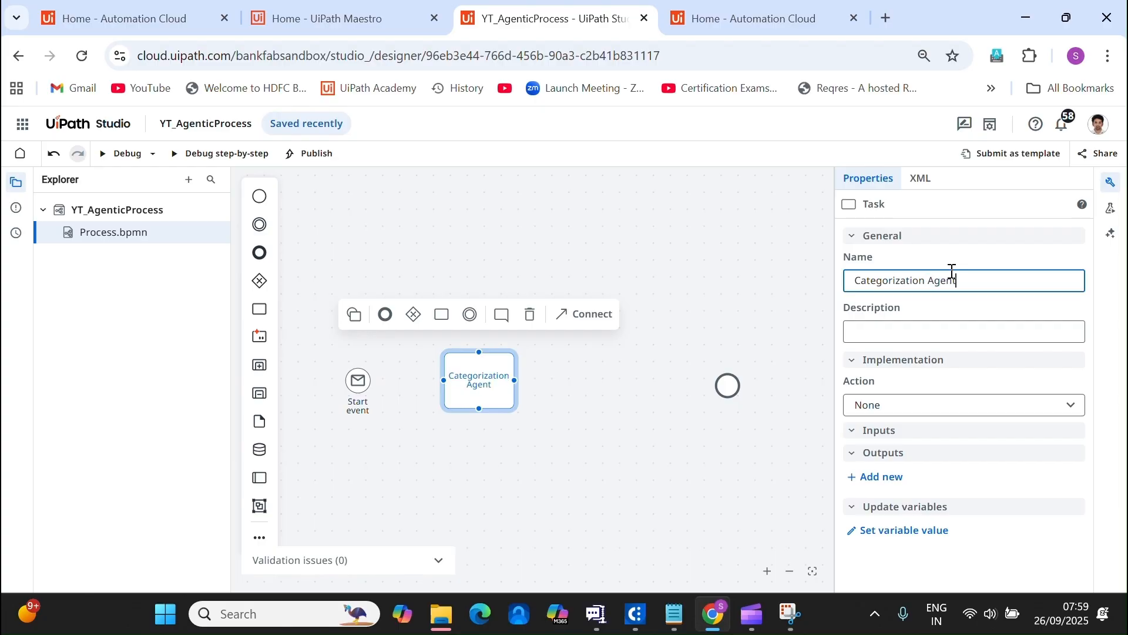
{"action": "left_click", "coordinate": [944, 328]}
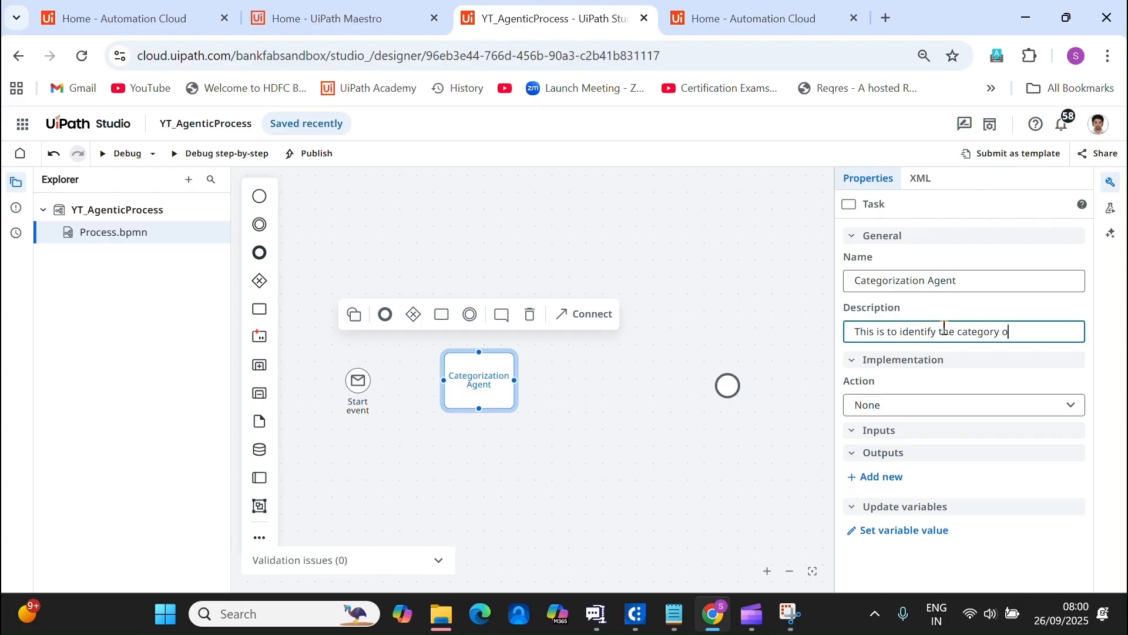
Set the task to Start and wait for agent, running YT_CategorizationAgent.
{"action": "left_click", "coordinate": [1023, 403]}
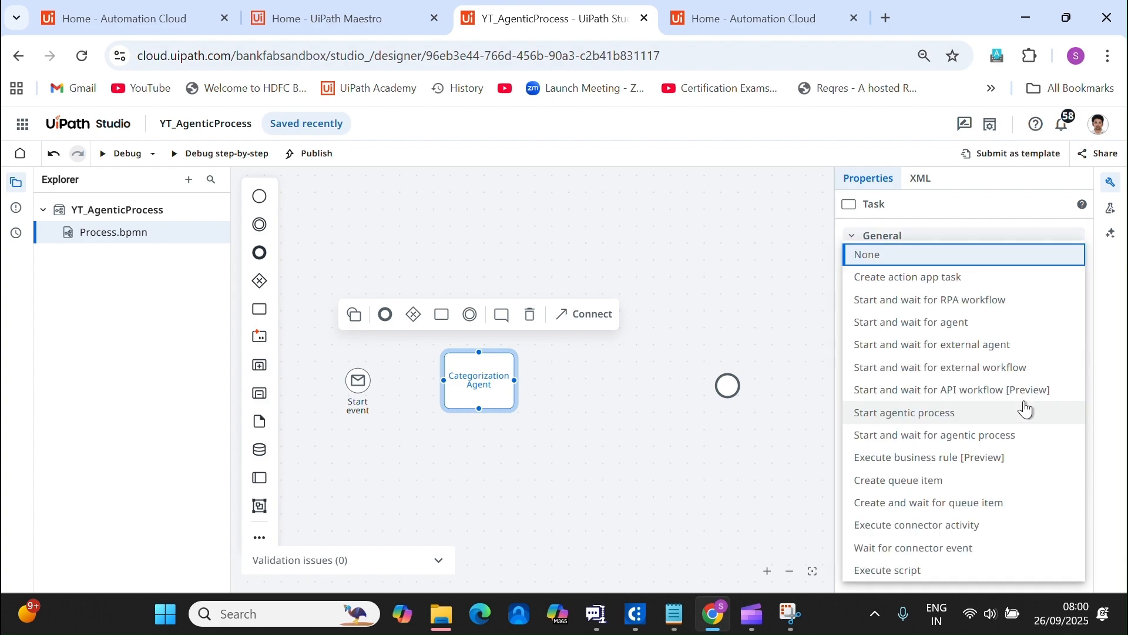
{"action": "left_click", "coordinate": [957, 333]}
{"action": "left_click", "coordinate": [1052, 459]}
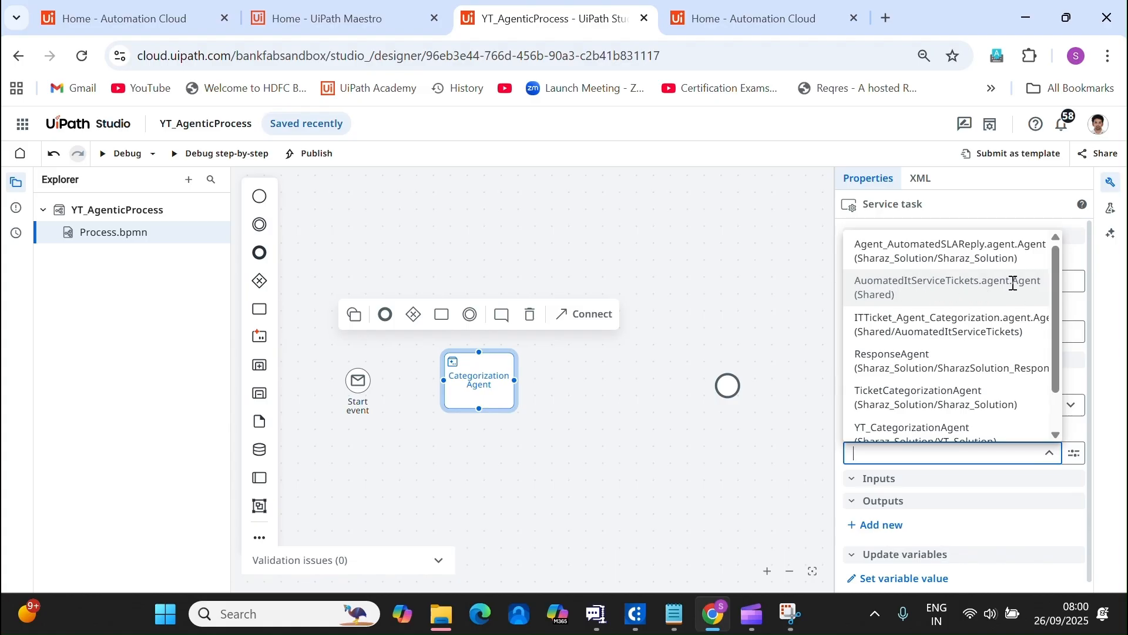
{"action": "type", "text": "YT"}
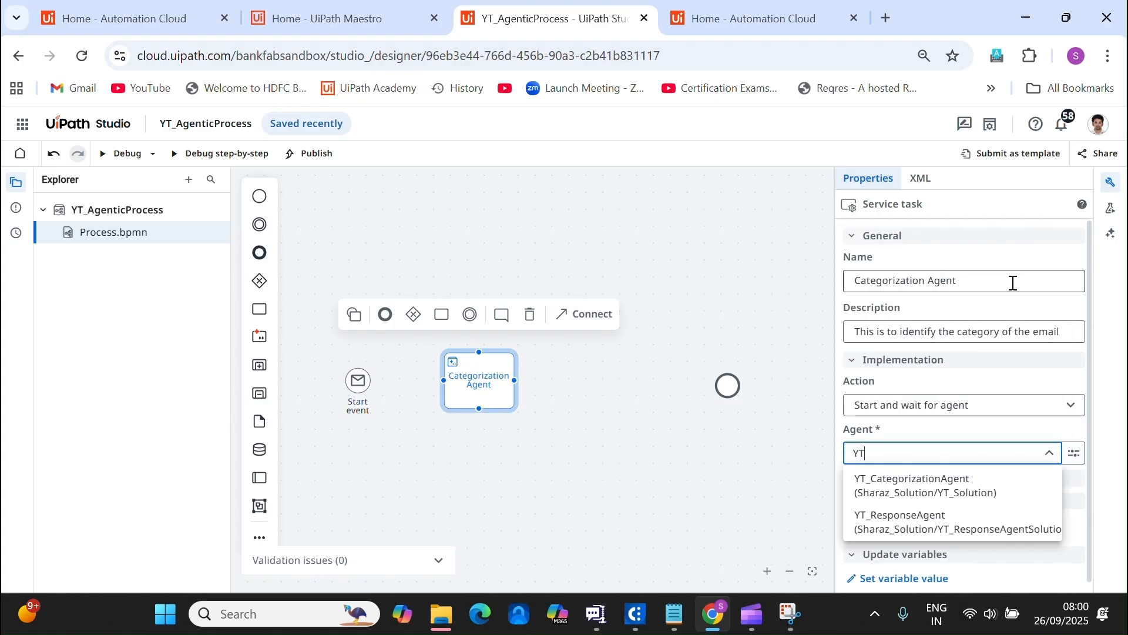
{"action": "left_click", "coordinate": [912, 499]}
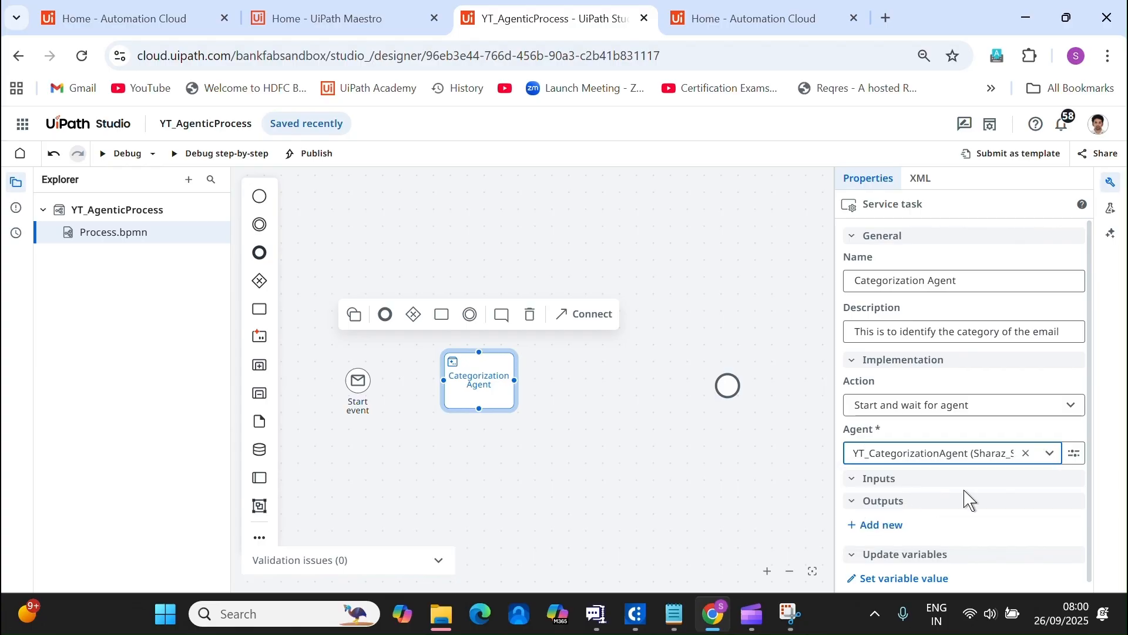
{"action": "scroll", "coordinate": [1060, 497], "scroll_direction": "down", "scroll_amount": 3}
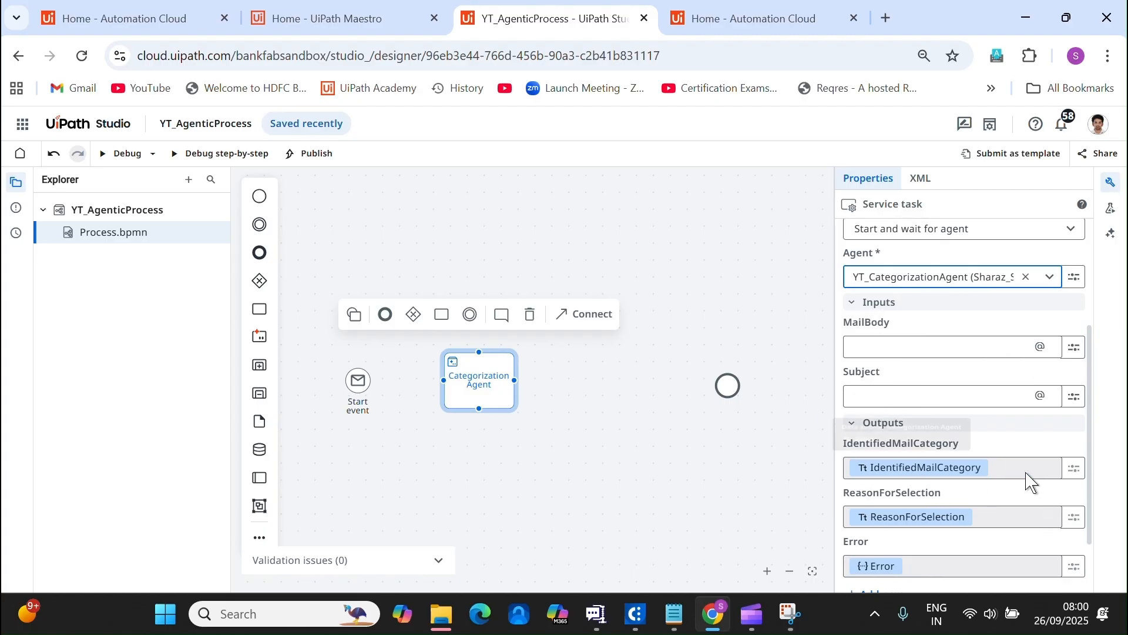
Map the Start event's response Body variable into the MailBody input.
{"action": "left_click", "coordinate": [1073, 347]}
{"action": "left_click", "coordinate": [970, 392]}
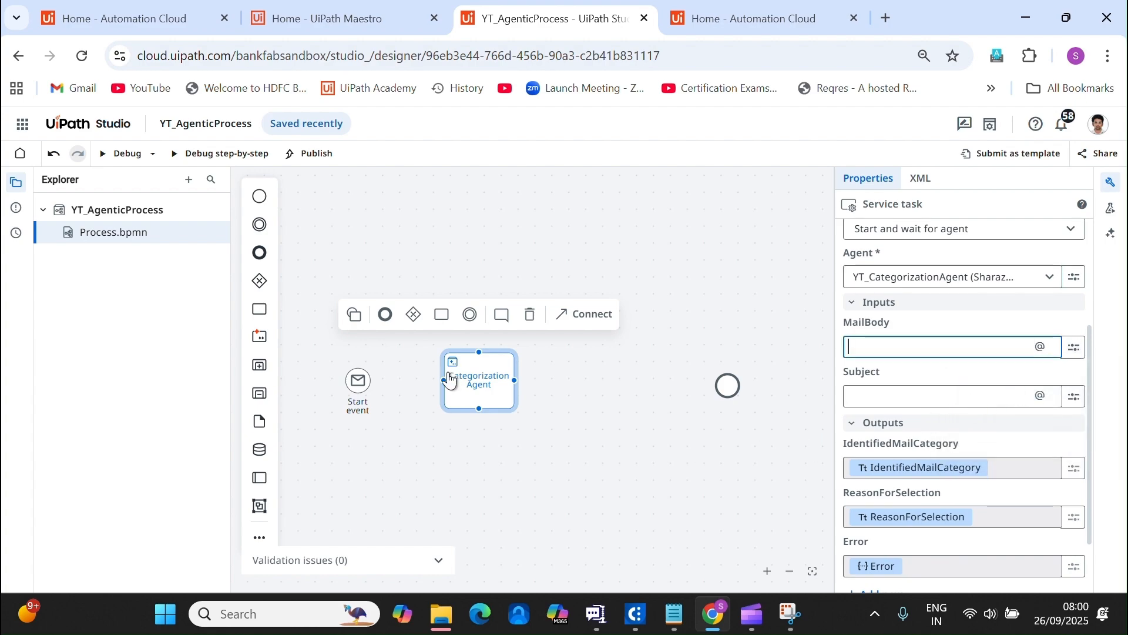
{"action": "left_click", "coordinate": [723, 227]}
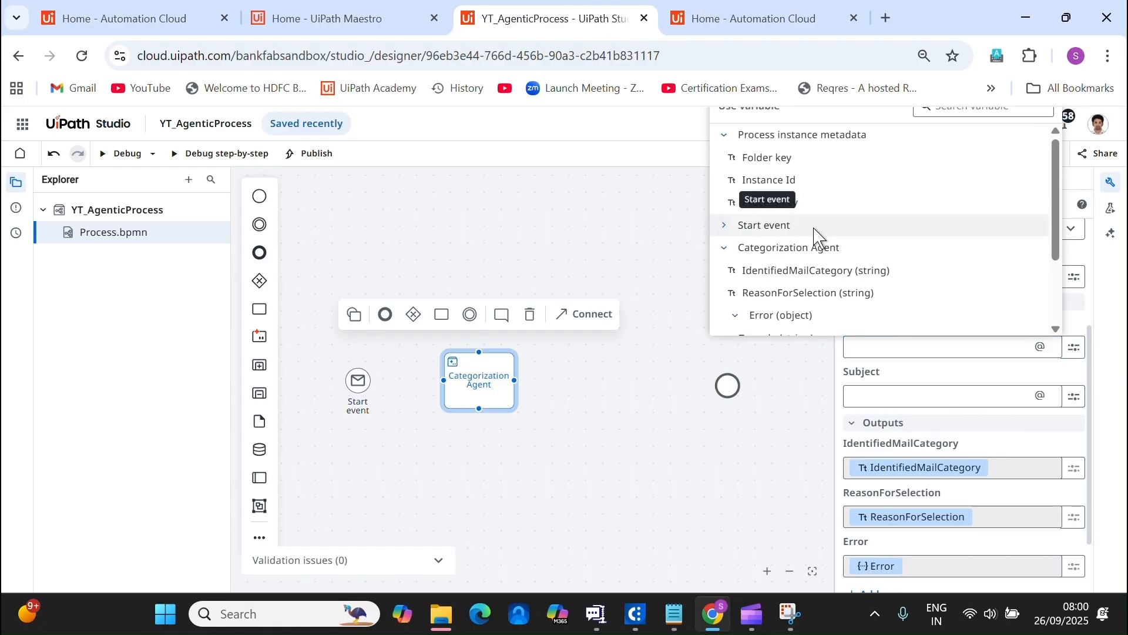
{"action": "left_click", "coordinate": [725, 136]}
{"action": "left_click", "coordinate": [726, 181]}
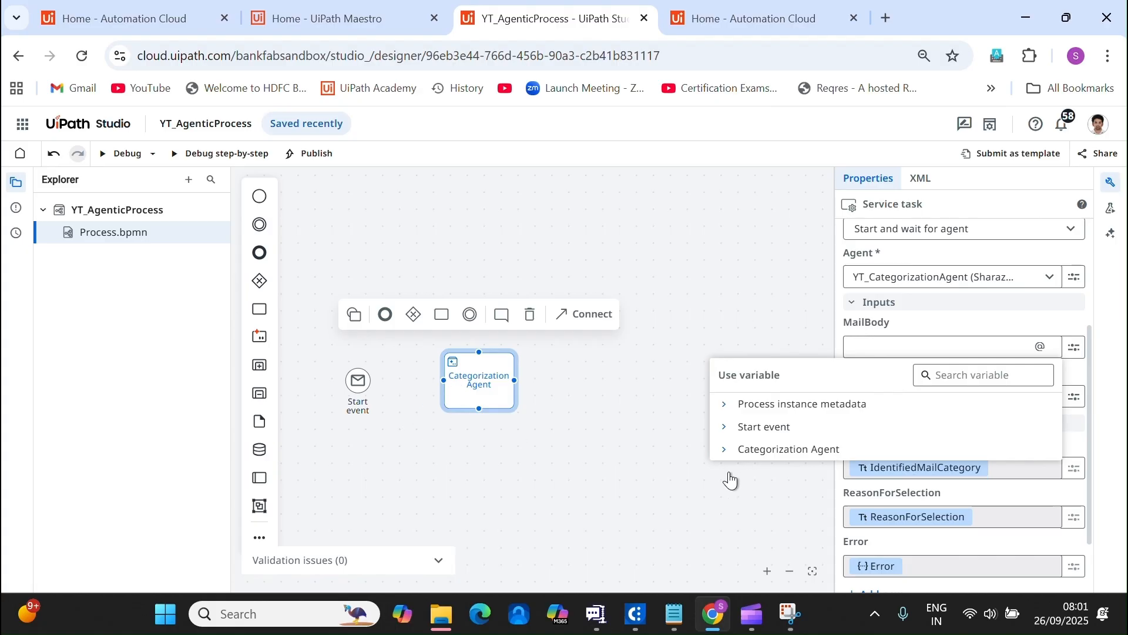
{"action": "left_click", "coordinate": [722, 428]}
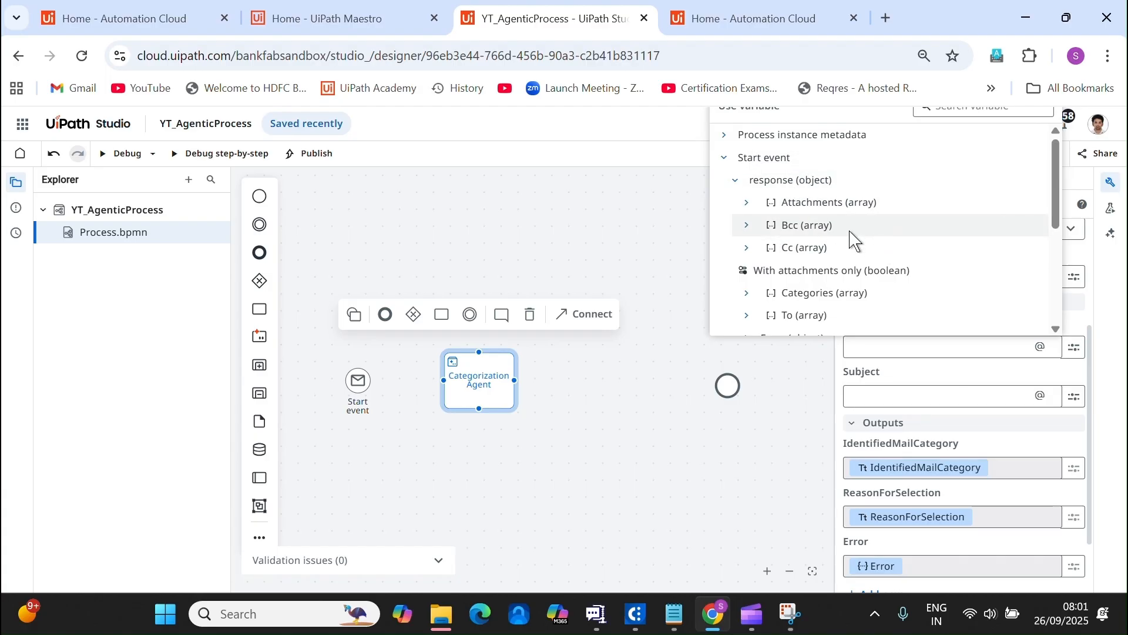
{"action": "scroll", "coordinate": [856, 240], "scroll_direction": "down", "scroll_amount": 3}
{"action": "scroll", "coordinate": [850, 241], "scroll_direction": "down", "scroll_amount": 3}
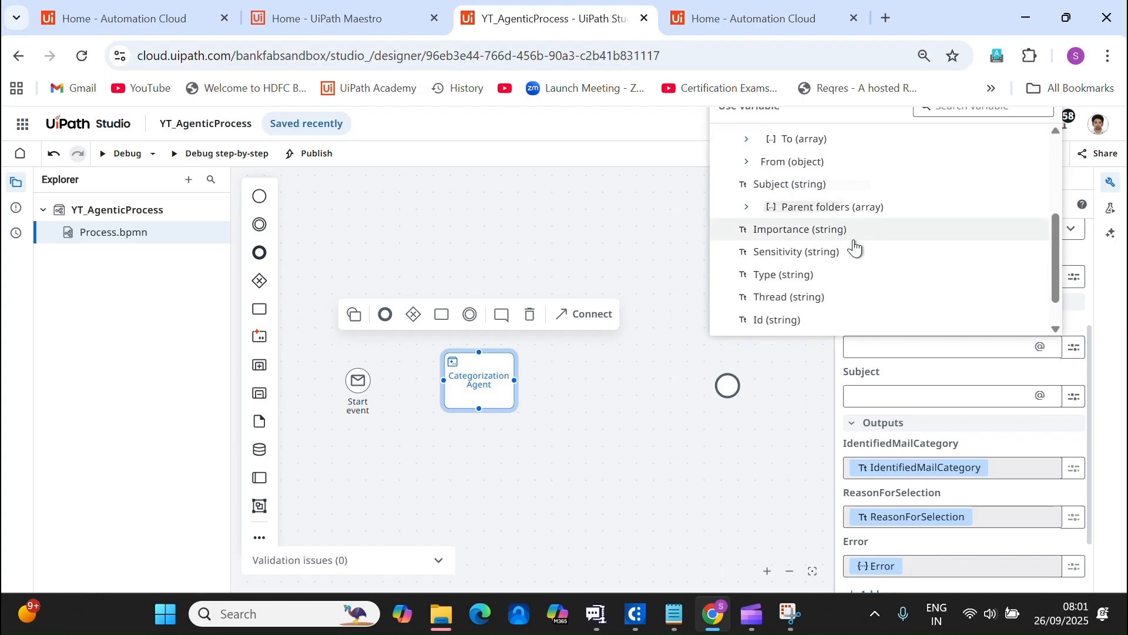
{"action": "scroll", "coordinate": [855, 248], "scroll_direction": "down", "scroll_amount": 2}
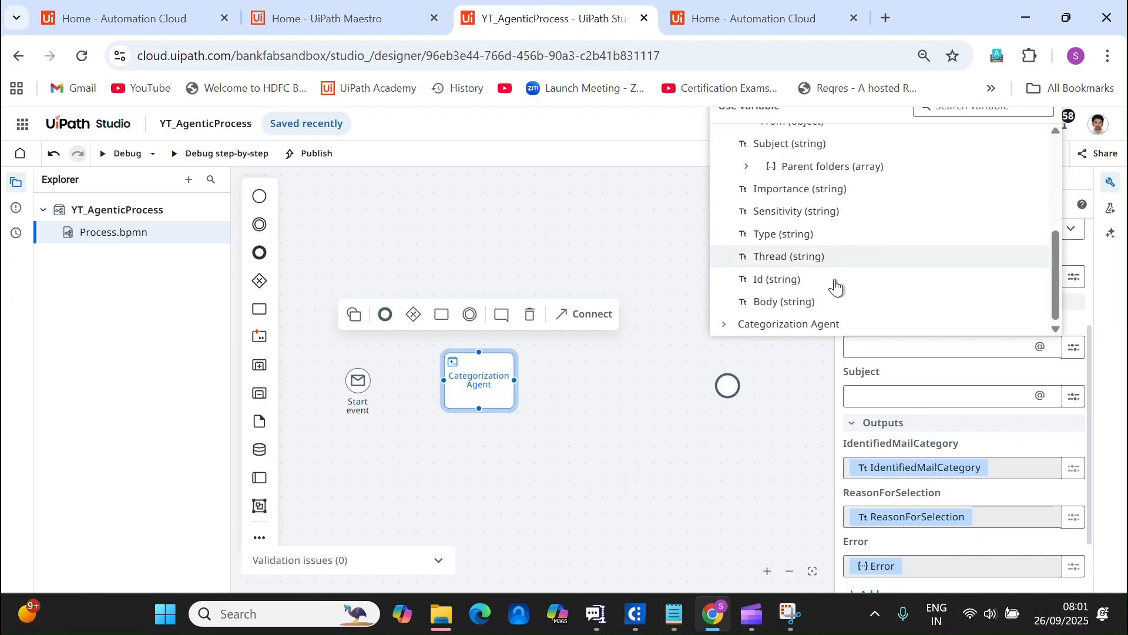
{"action": "left_click", "coordinate": [814, 303]}
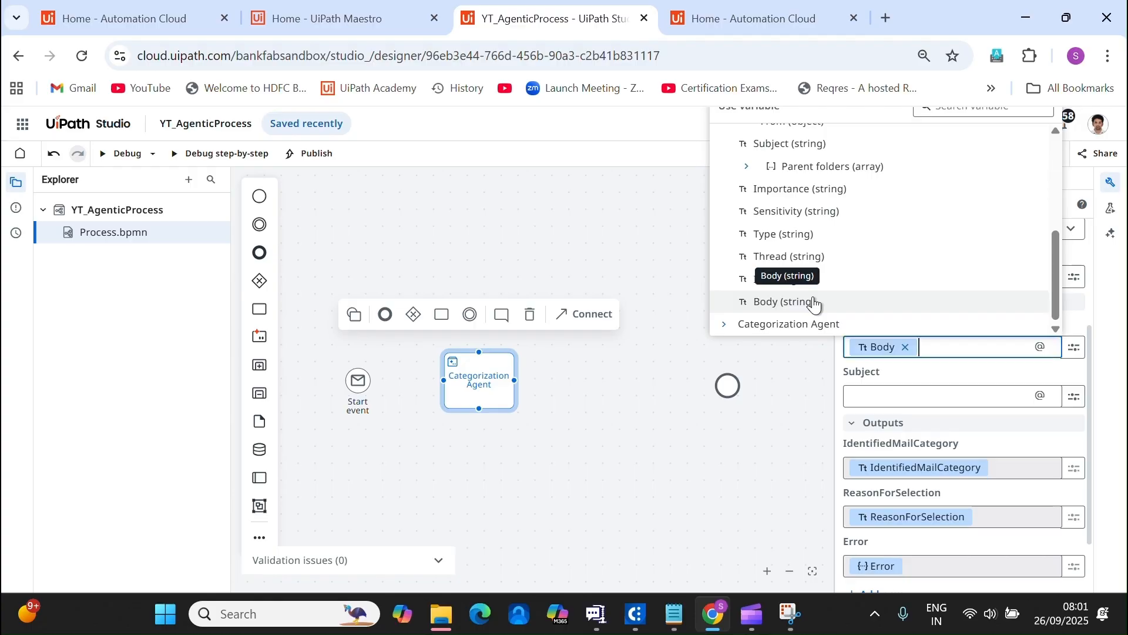
Map the Start event's response Subject variable into the Subject input.
{"action": "left_click", "coordinate": [1074, 399]}
{"action": "left_click", "coordinate": [1015, 446]}
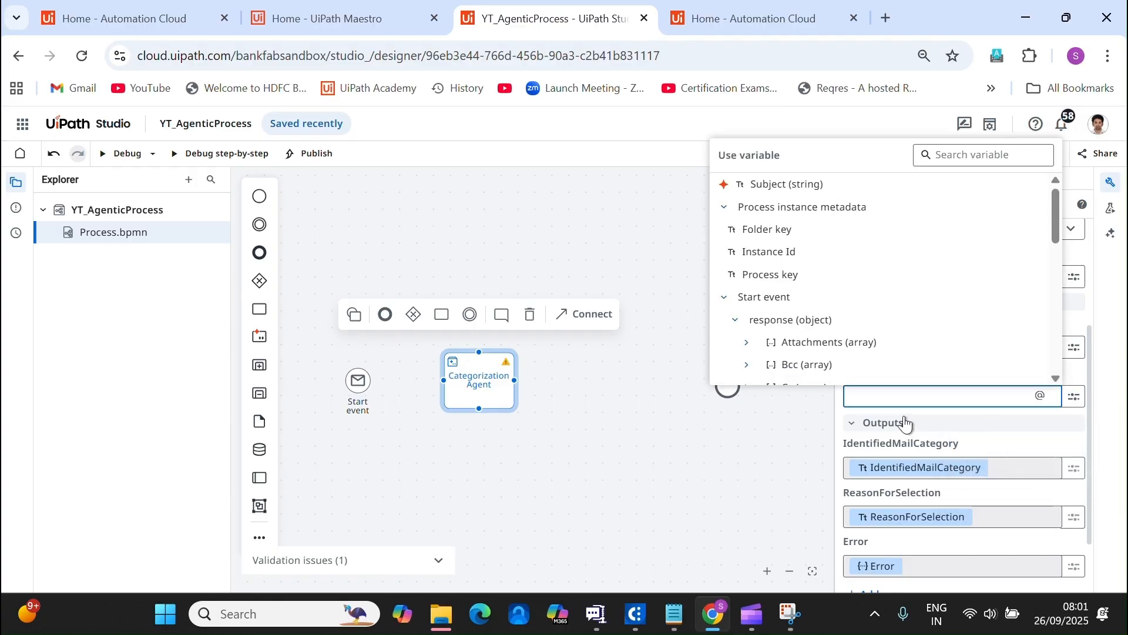
{"action": "left_click", "coordinate": [724, 207]}
{"action": "left_click", "coordinate": [724, 229]}
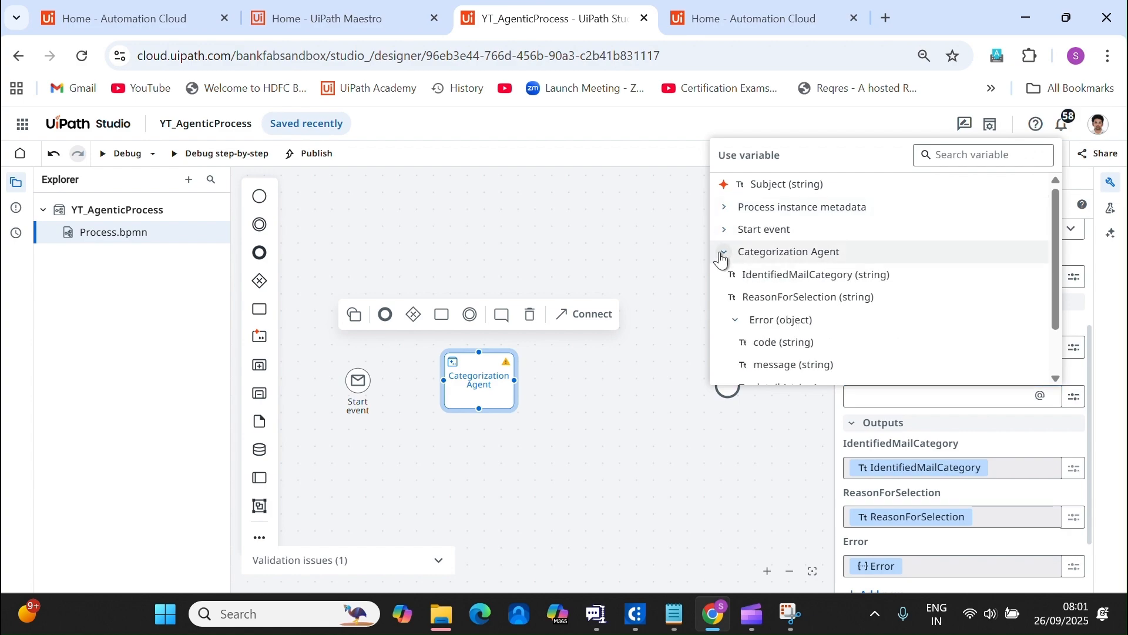
{"action": "left_click", "coordinate": [723, 253]}
{"action": "left_click", "coordinate": [724, 498]}
{"action": "scroll", "coordinate": [902, 504], "scroll_direction": "down", "scroll_amount": 2}
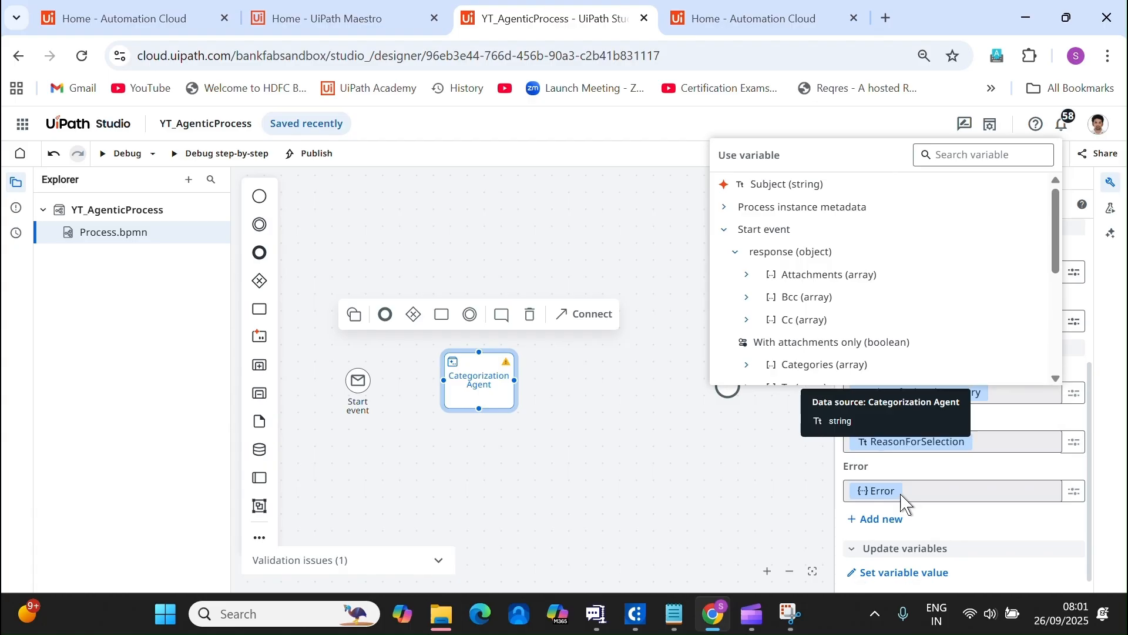
{"action": "scroll", "coordinate": [827, 483], "scroll_direction": "down", "scroll_amount": 1}
{"action": "scroll", "coordinate": [827, 483], "scroll_direction": "down", "scroll_amount": 3}
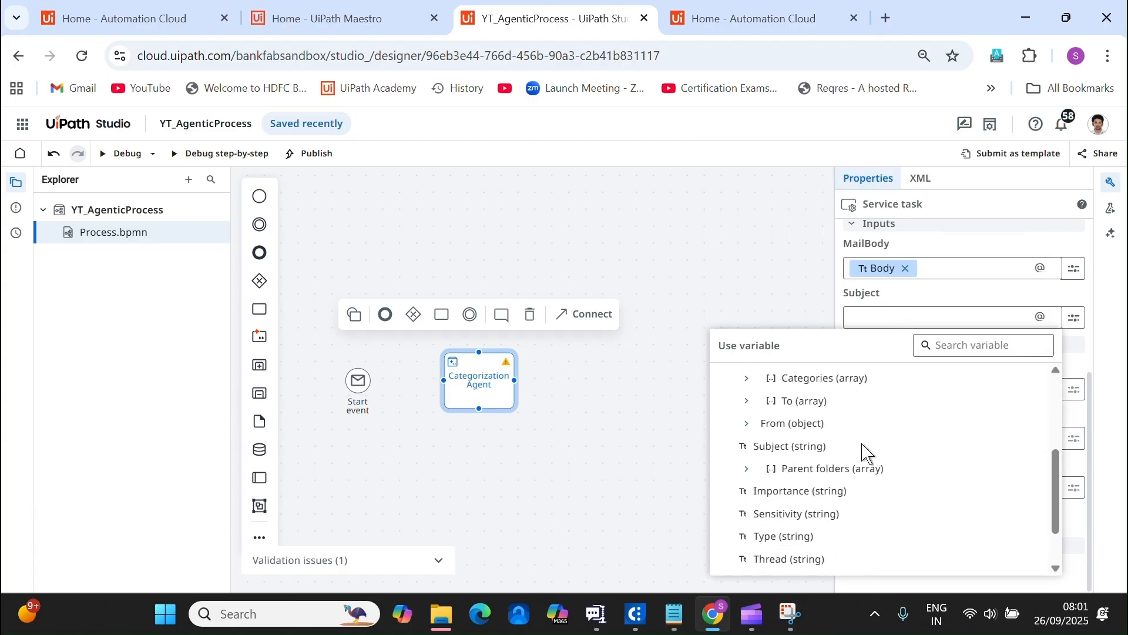
{"action": "left_click", "coordinate": [810, 452]}
{"action": "left_click", "coordinate": [657, 446]}
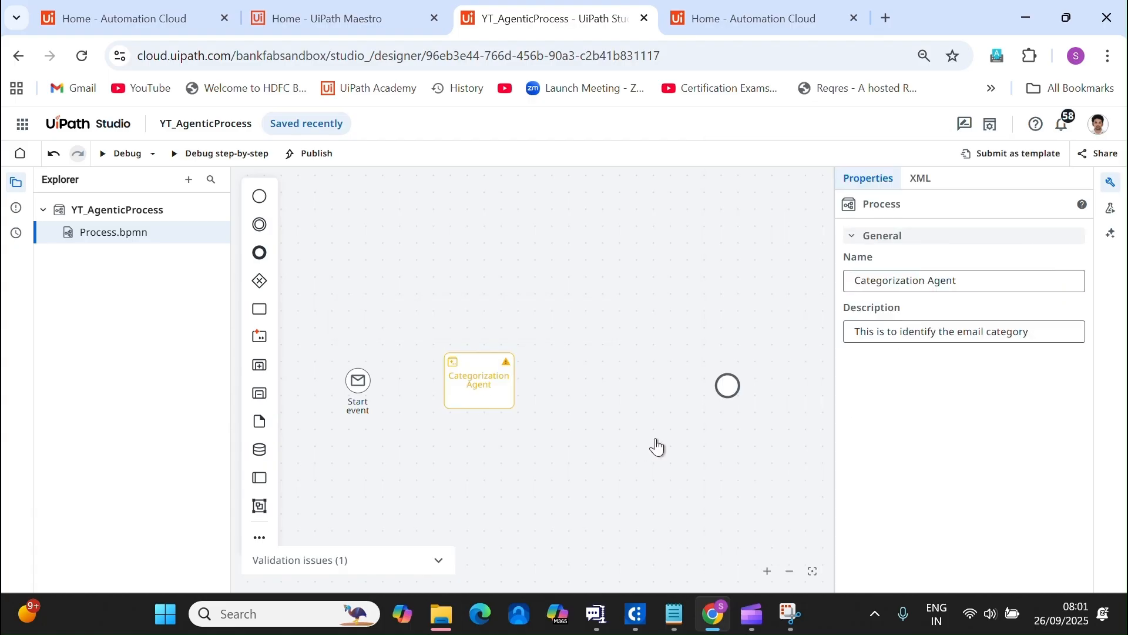
{"action": "left_click", "coordinate": [509, 395]}
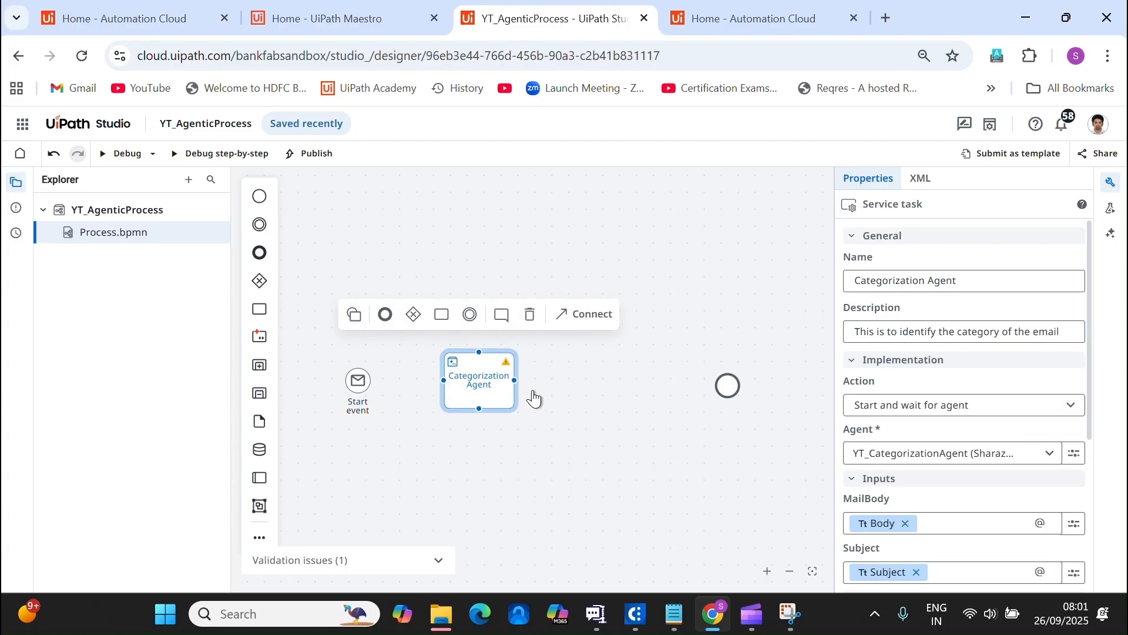
{"action": "scroll", "coordinate": [864, 476], "scroll_direction": "down", "scroll_amount": 2}
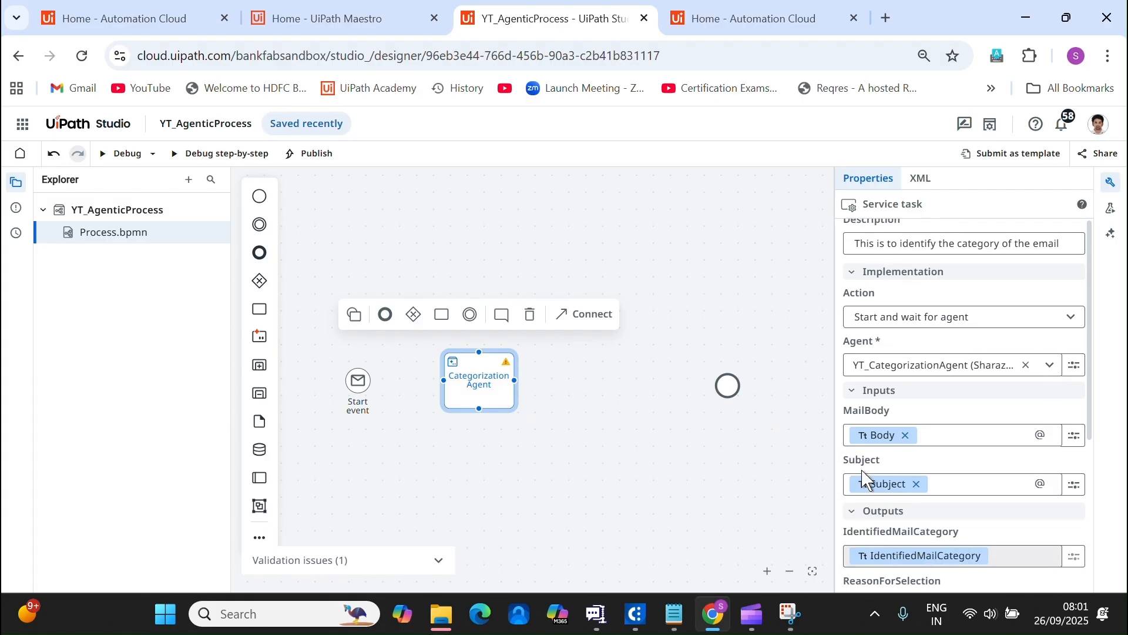
Connect the Start event to the Categorization Agent task.
{"action": "left_click", "coordinate": [365, 377]}
{"action": "left_click", "coordinate": [535, 330]}
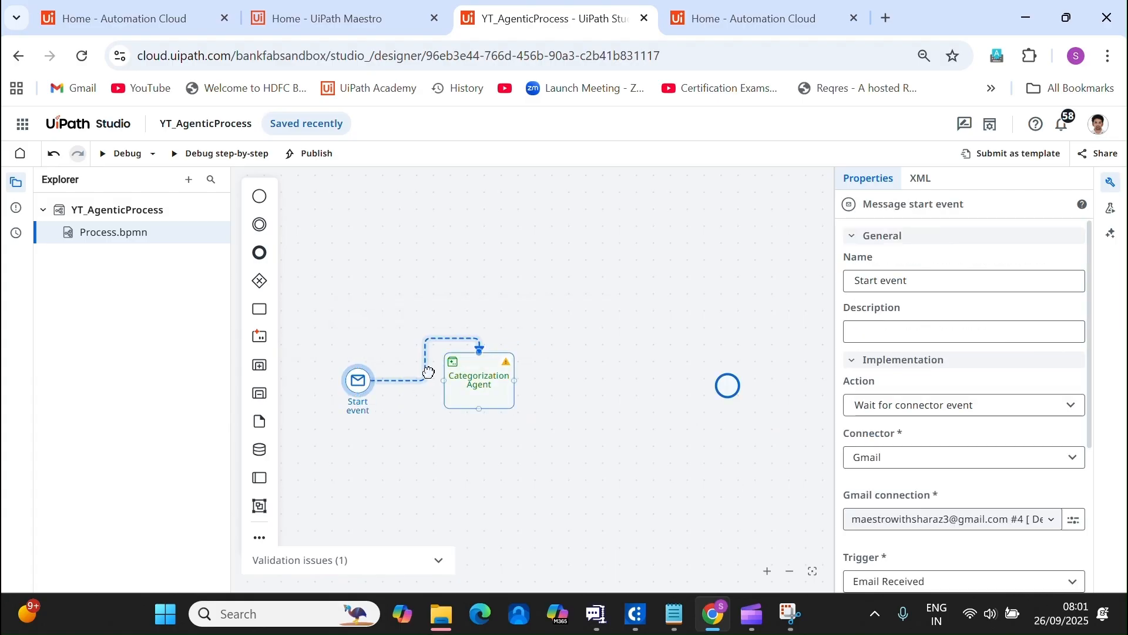
{"action": "left_click", "coordinate": [432, 376]}
{"action": "left_click", "coordinate": [637, 440]}
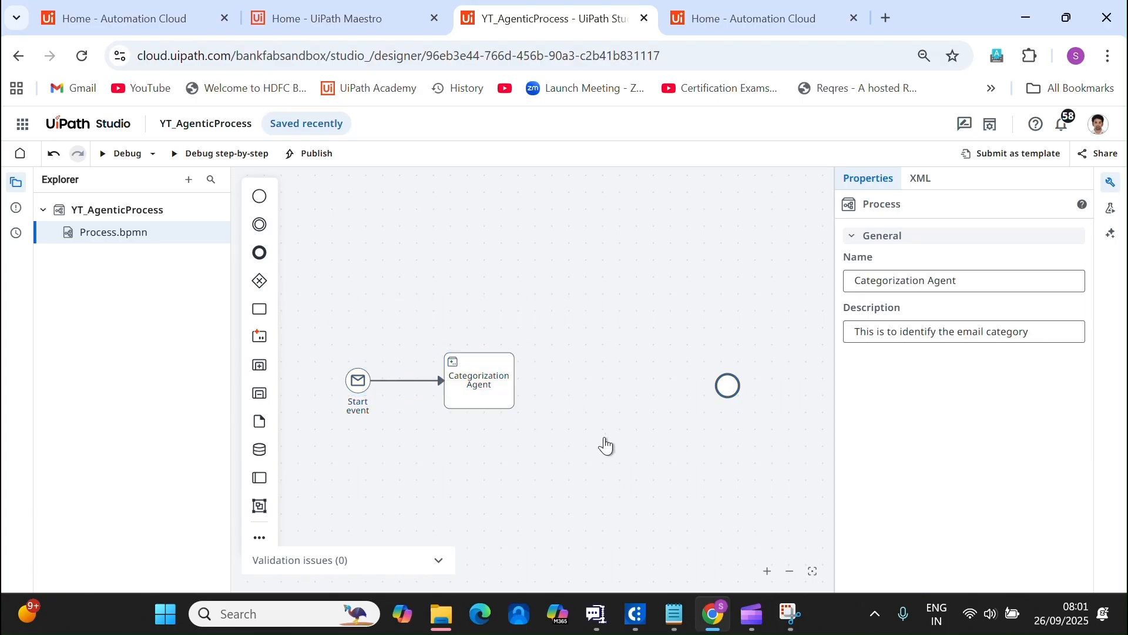
Connect the Categorization Agent task to the end event and launch a debug run.
{"action": "left_click", "coordinate": [472, 393]}
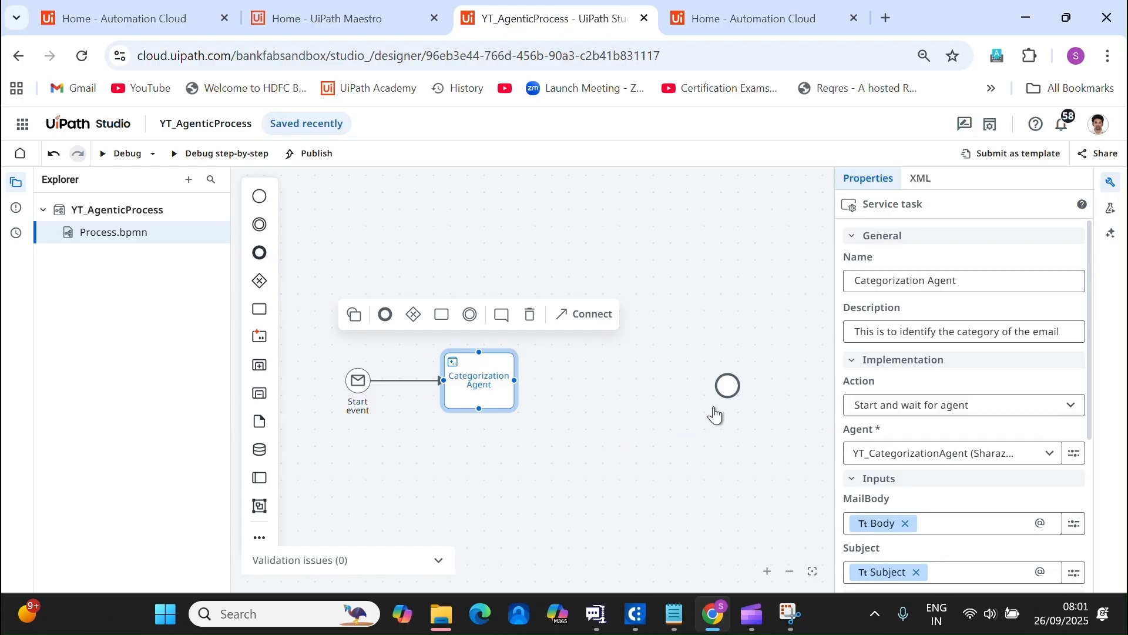
{"action": "left_click", "coordinate": [721, 388]}
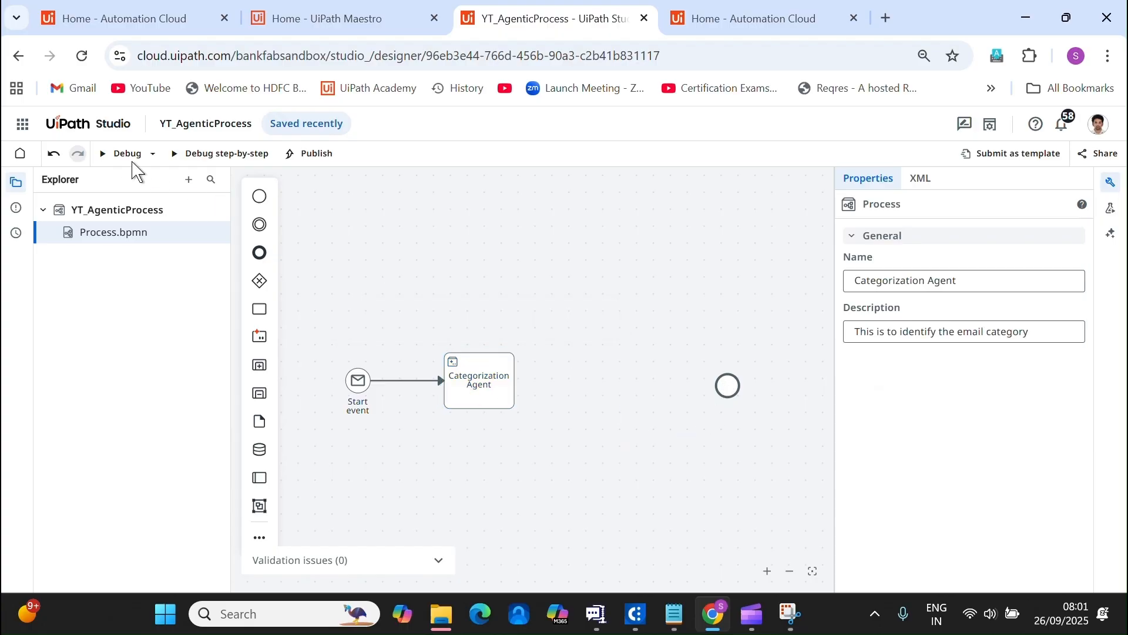
{"action": "left_click", "coordinate": [503, 397]}
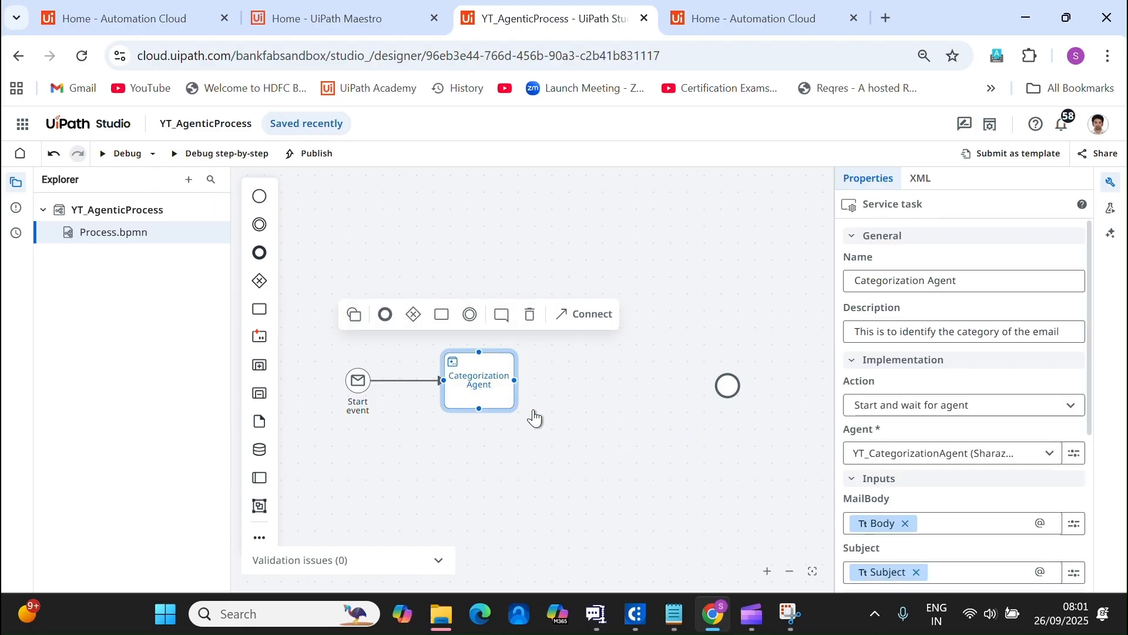
{"action": "left_click", "coordinate": [587, 320]}
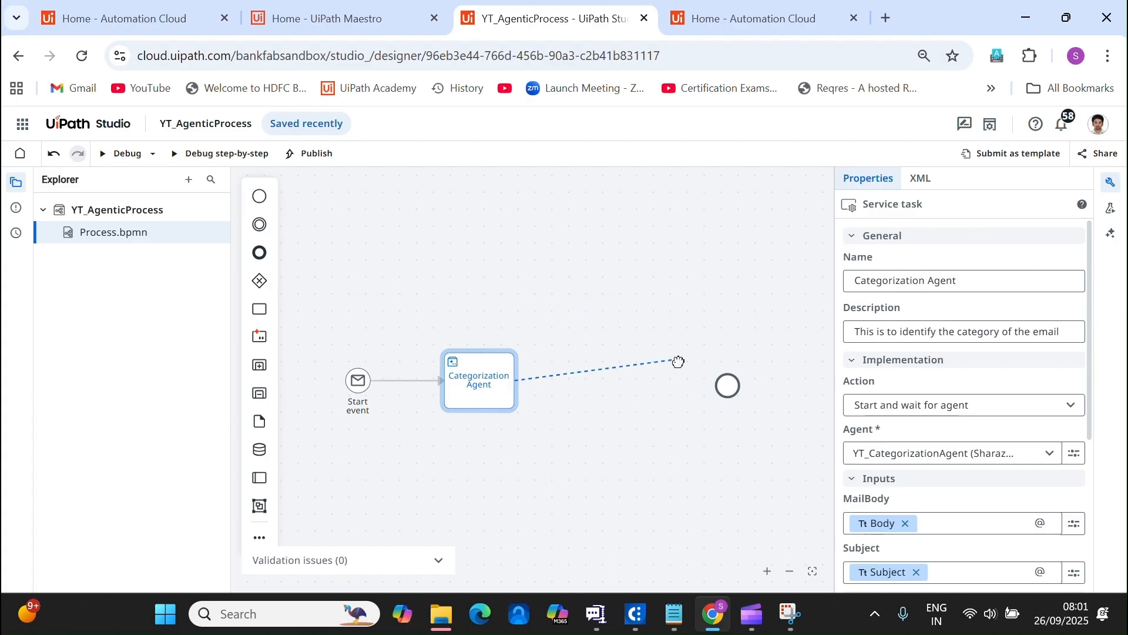
{"action": "left_click", "coordinate": [726, 392]}
{"action": "left_click", "coordinate": [460, 418]}
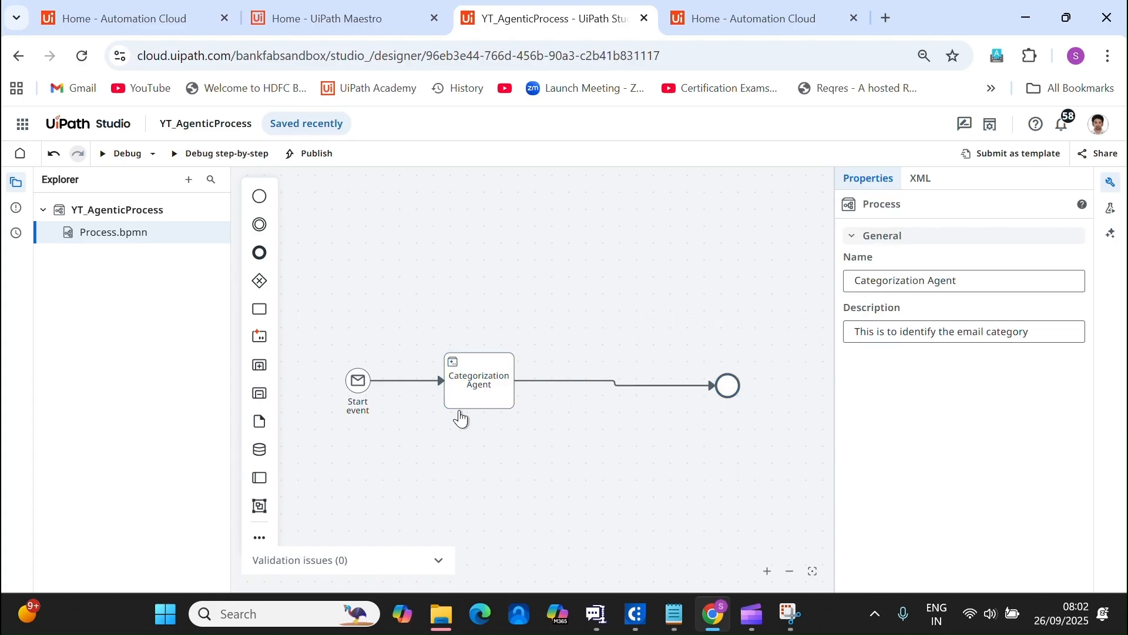
{"action": "left_click", "coordinate": [129, 154]}
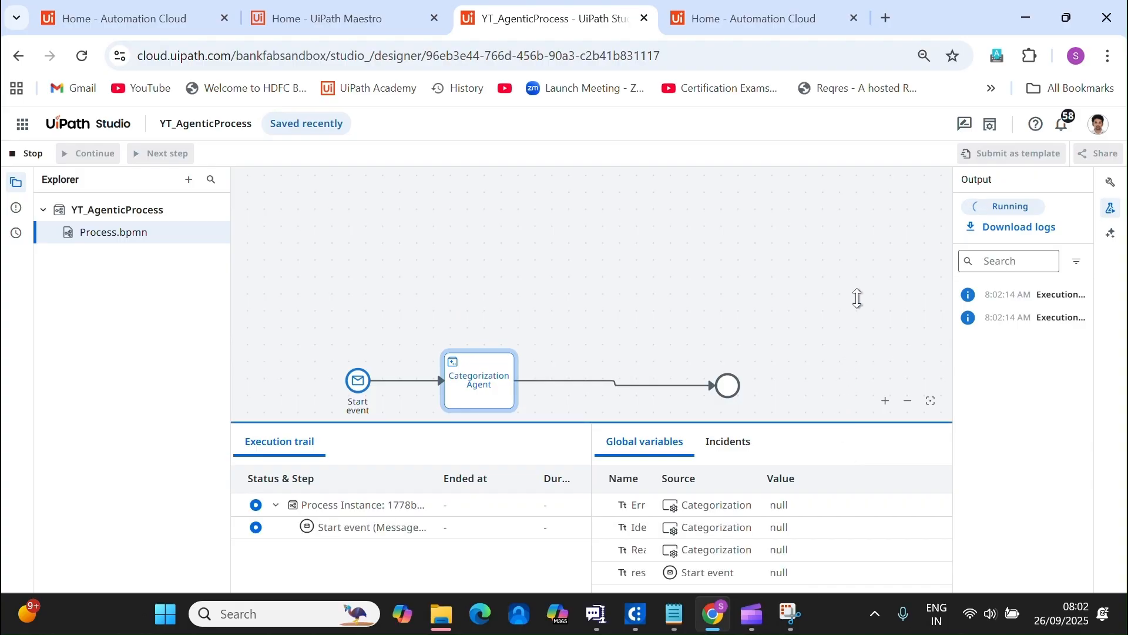
Inspect the agent's JSON output in the Execution trail, confirming the General Enquiry category.
{"action": "left_click_drag", "start_coordinate": [857, 298], "coordinate": [857, 299]}
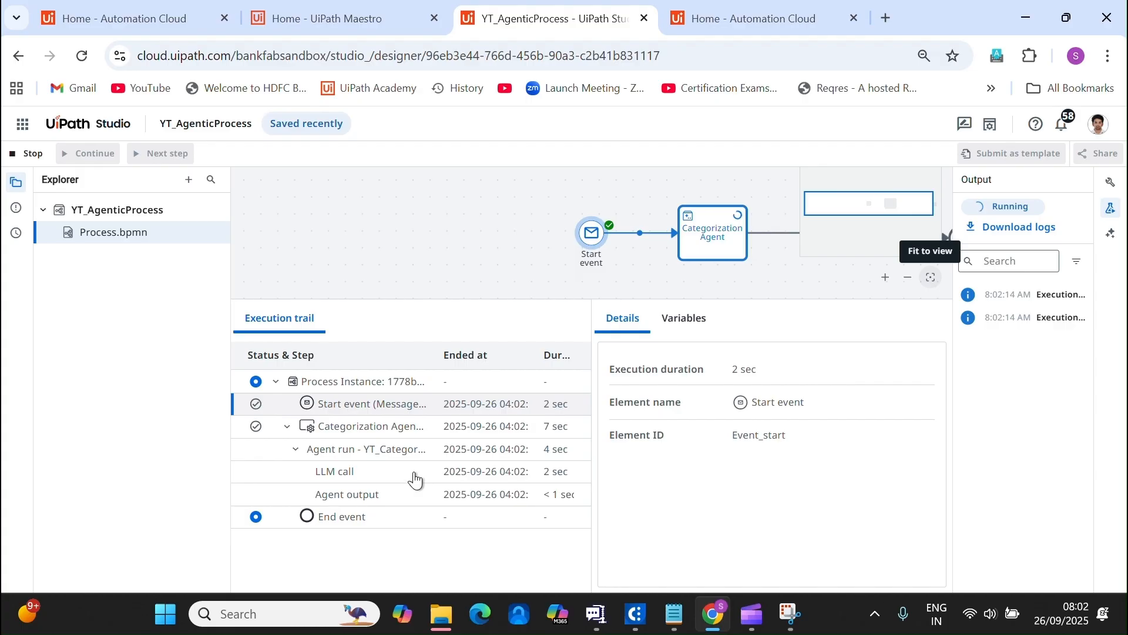
{"action": "left_click", "coordinate": [388, 500]}
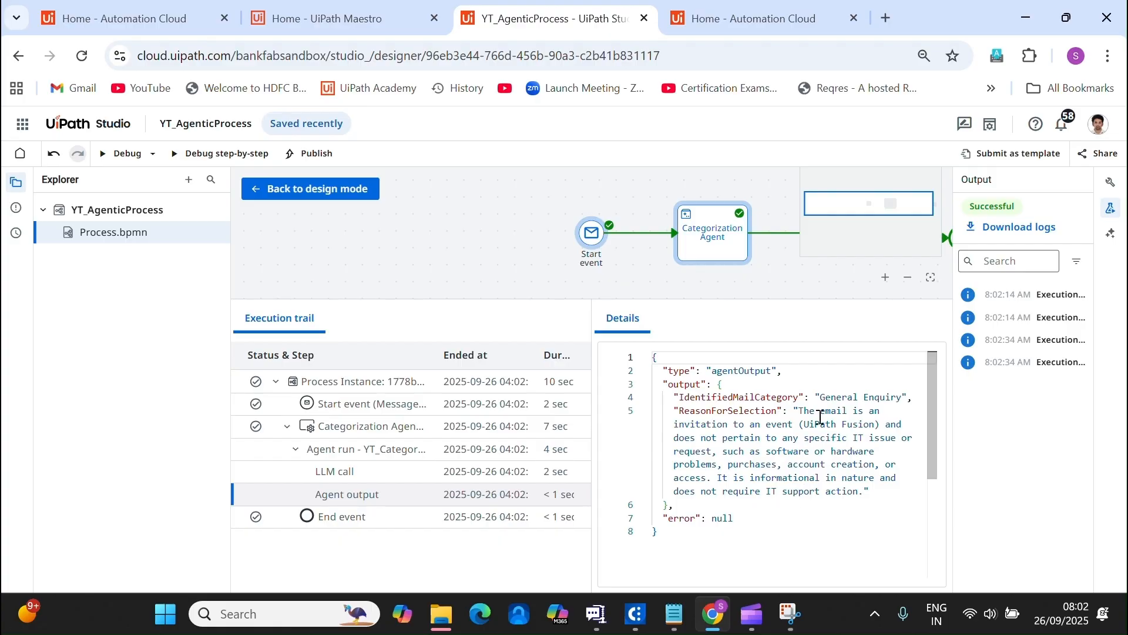
{"action": "left_click_drag", "start_coordinate": [821, 402], "coordinate": [884, 399]}
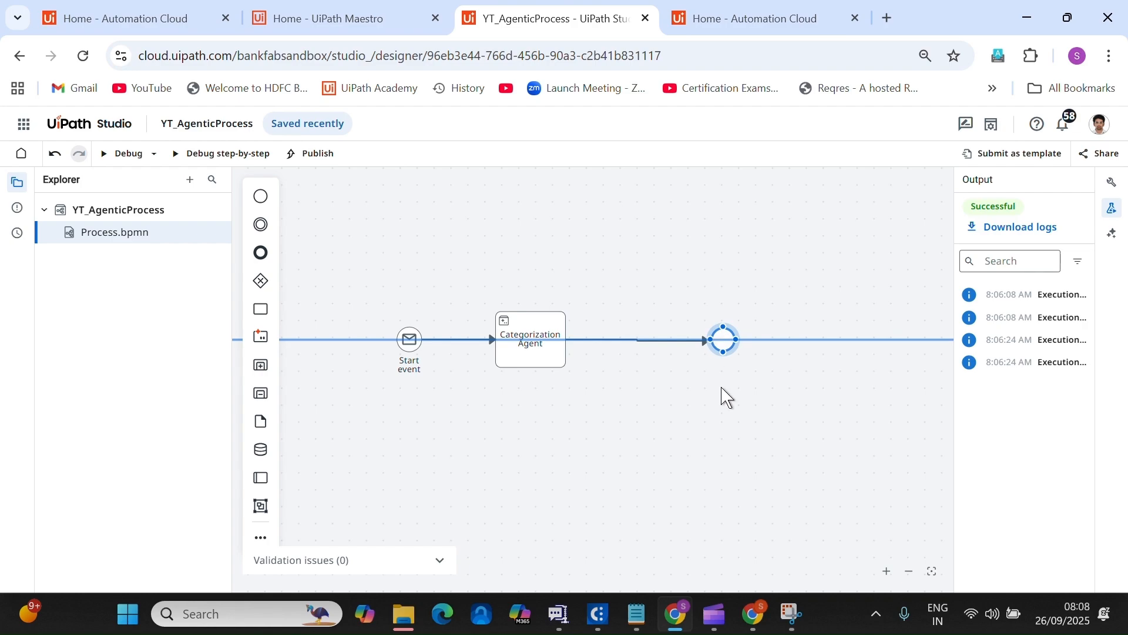
Review the categories in Notepad, return to the designer, and select the flow into the end event.
{"action": "left_click", "coordinate": [727, 397]}
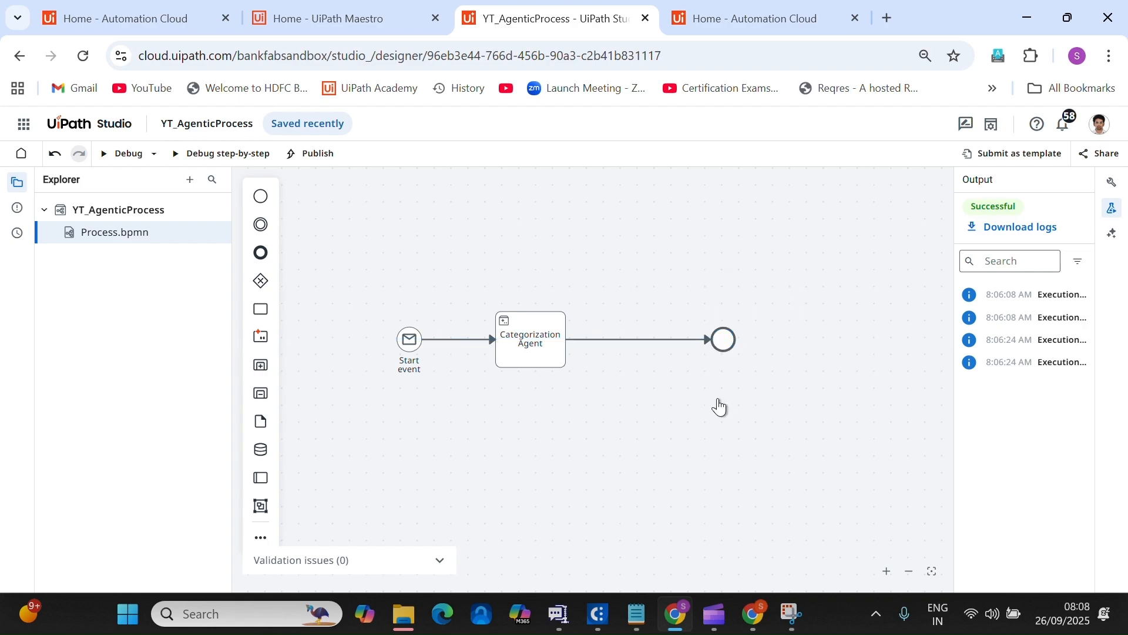
{"action": "left_click", "coordinate": [638, 616]}
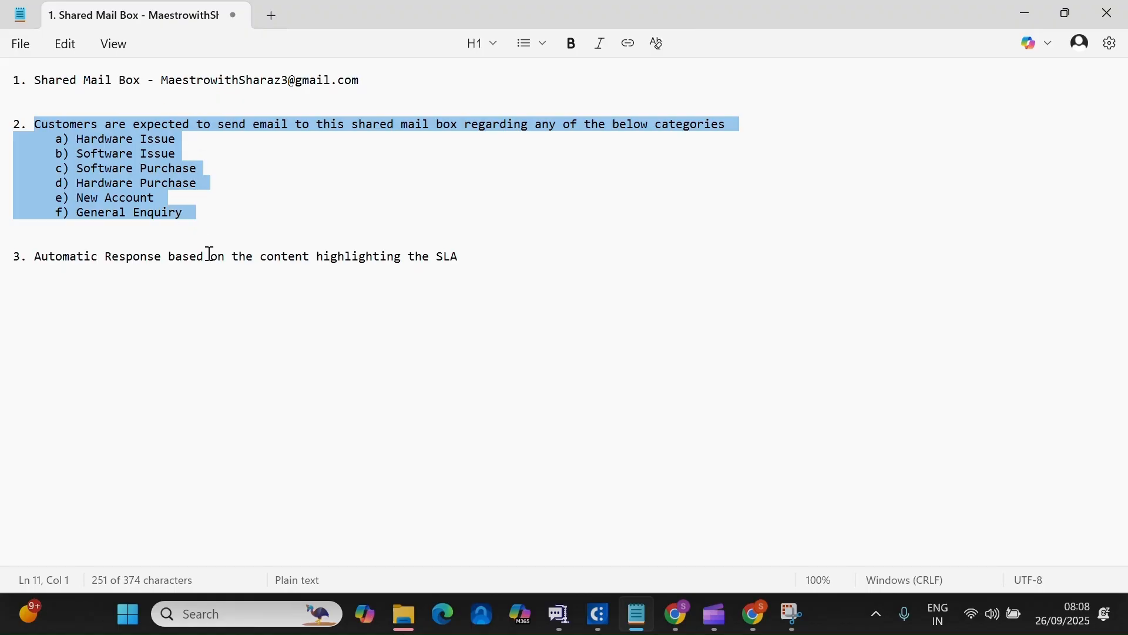
{"action": "left_click", "coordinate": [677, 615]}
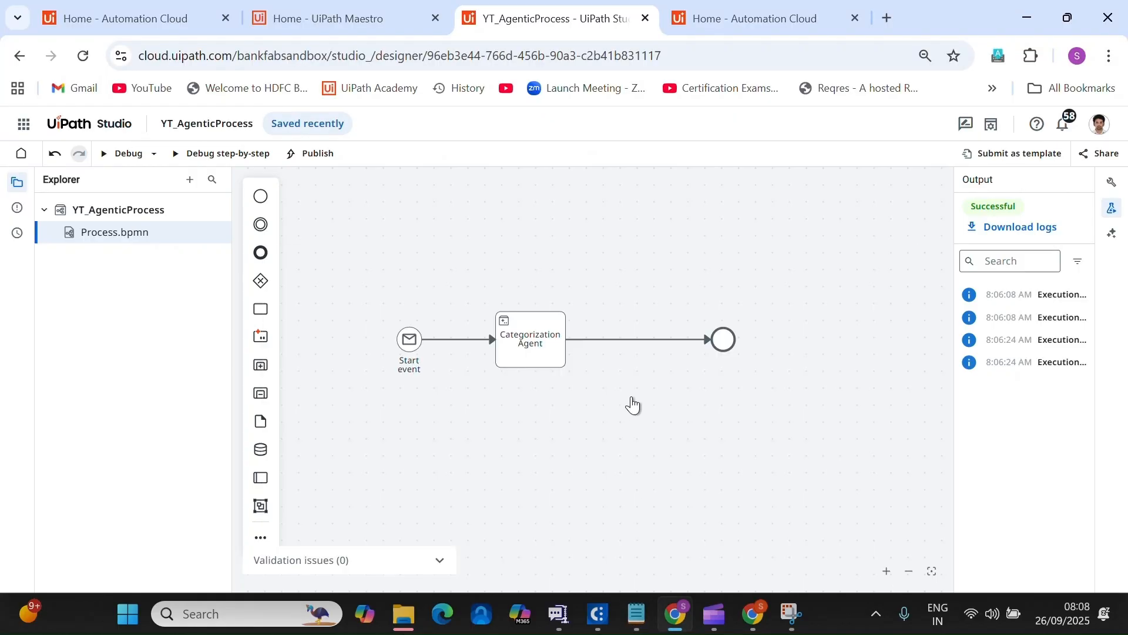
{"action": "left_click", "coordinate": [628, 341]}
Insert a task after Categorization Agent named ResponseAgentContent, with a description.
{"action": "left_click_drag", "start_coordinate": [261, 336], "coordinate": [639, 347]}
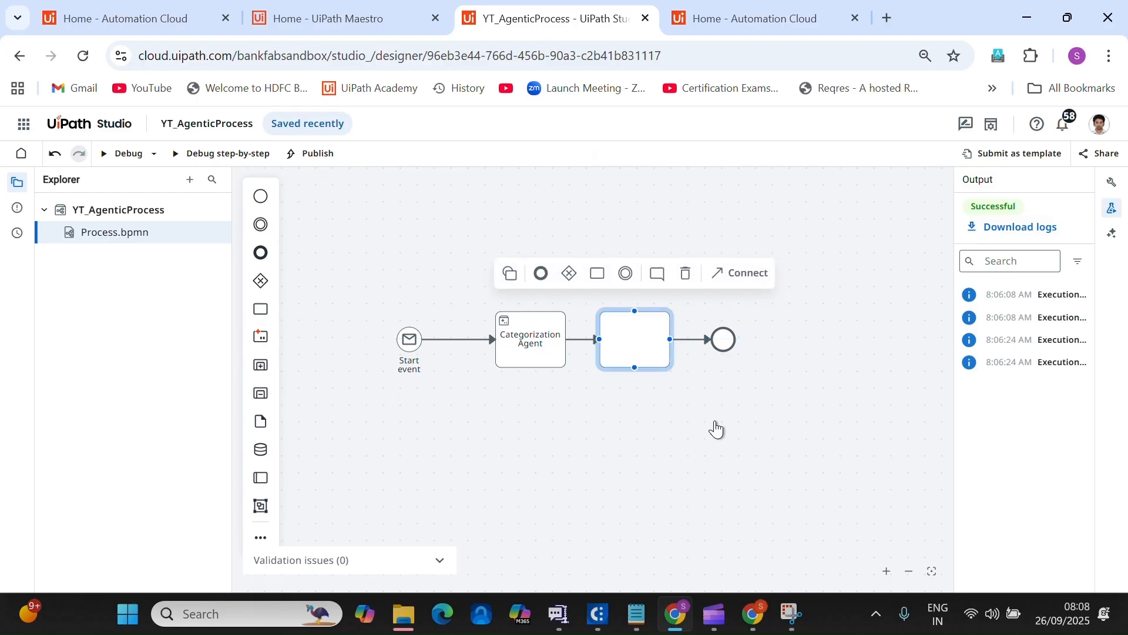
{"action": "left_click", "coordinate": [740, 415]}
{"action": "left_click", "coordinate": [635, 339]}
{"action": "left_click", "coordinate": [1111, 183]}
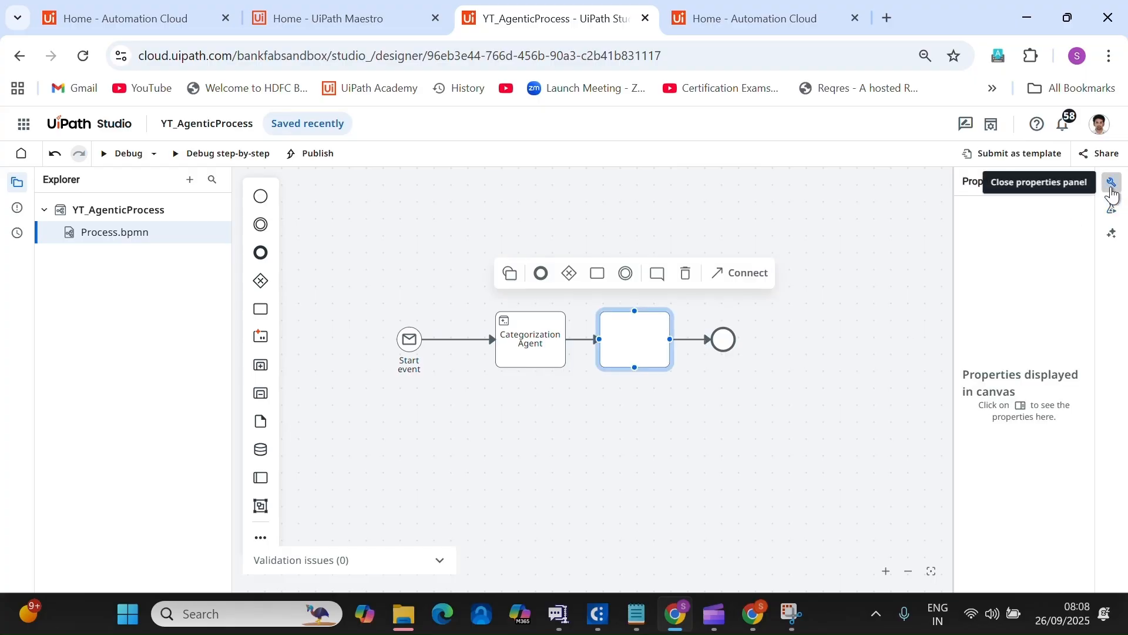
{"action": "left_click", "coordinate": [865, 281]}
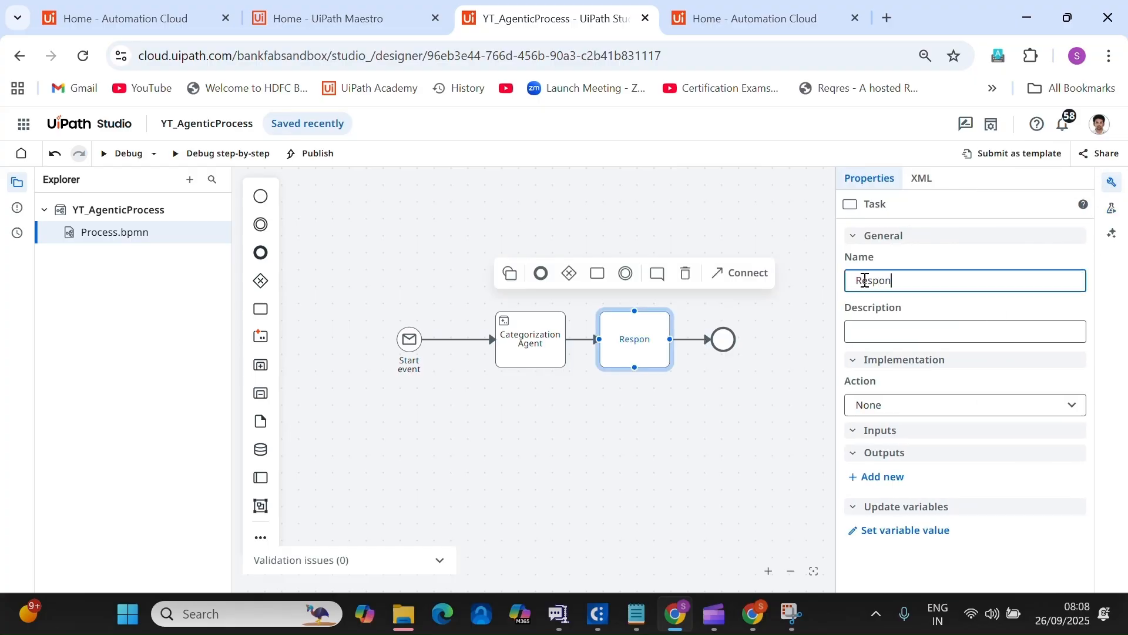
{"action": "type", "text": "ResponseAgent"}
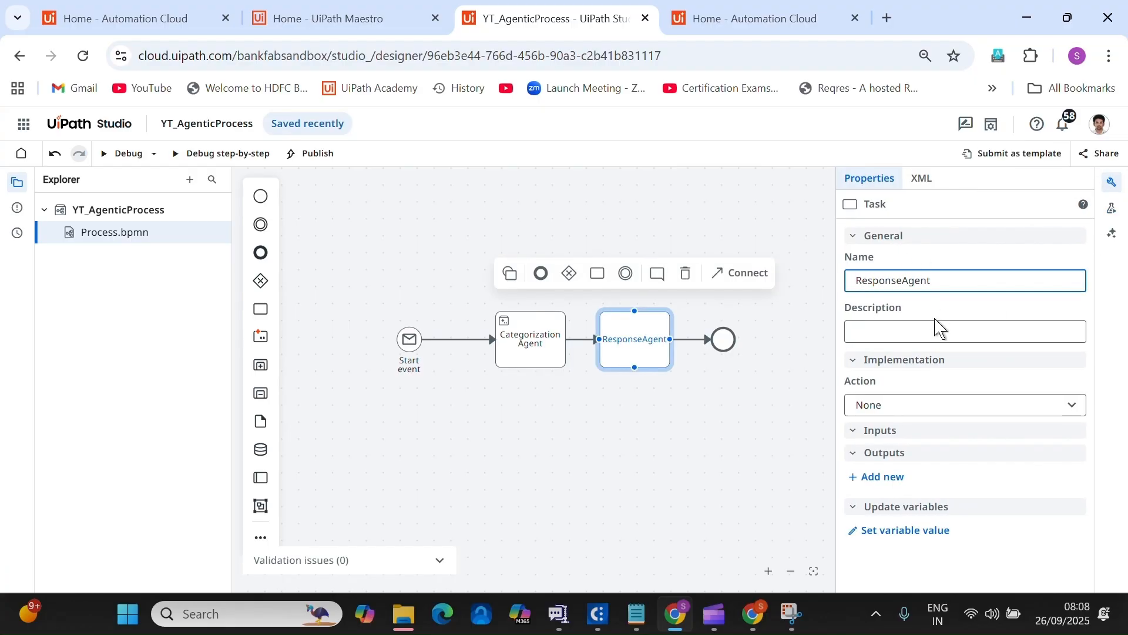
{"action": "left_click", "coordinate": [935, 329]}
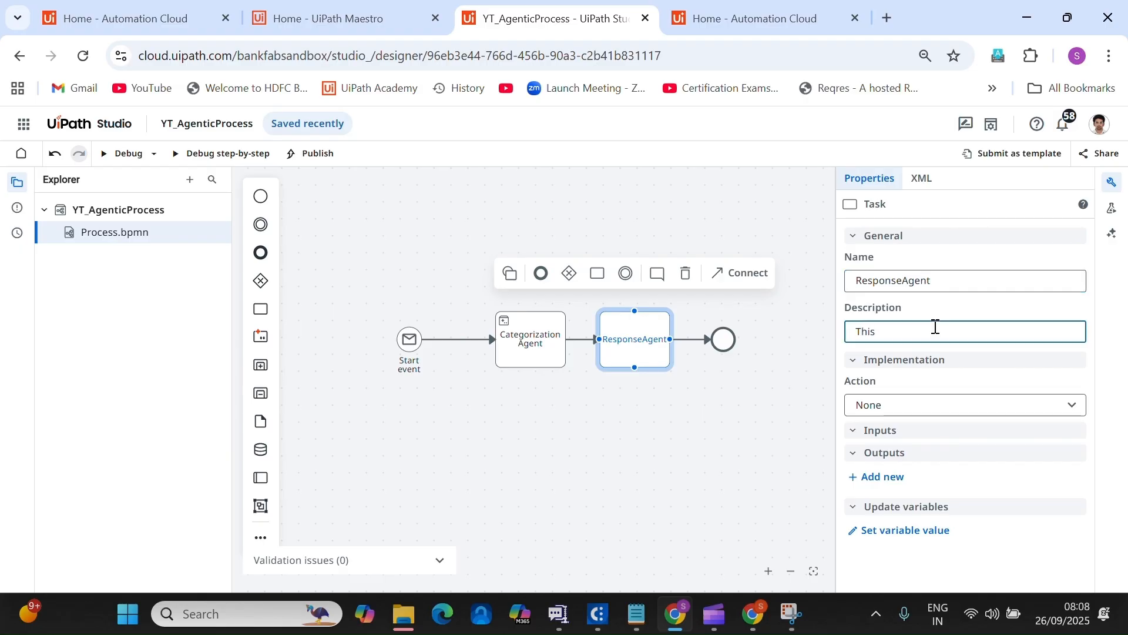
{"action": "left_click", "coordinate": [1005, 286]}
{"action": "type", "text": "Content"}
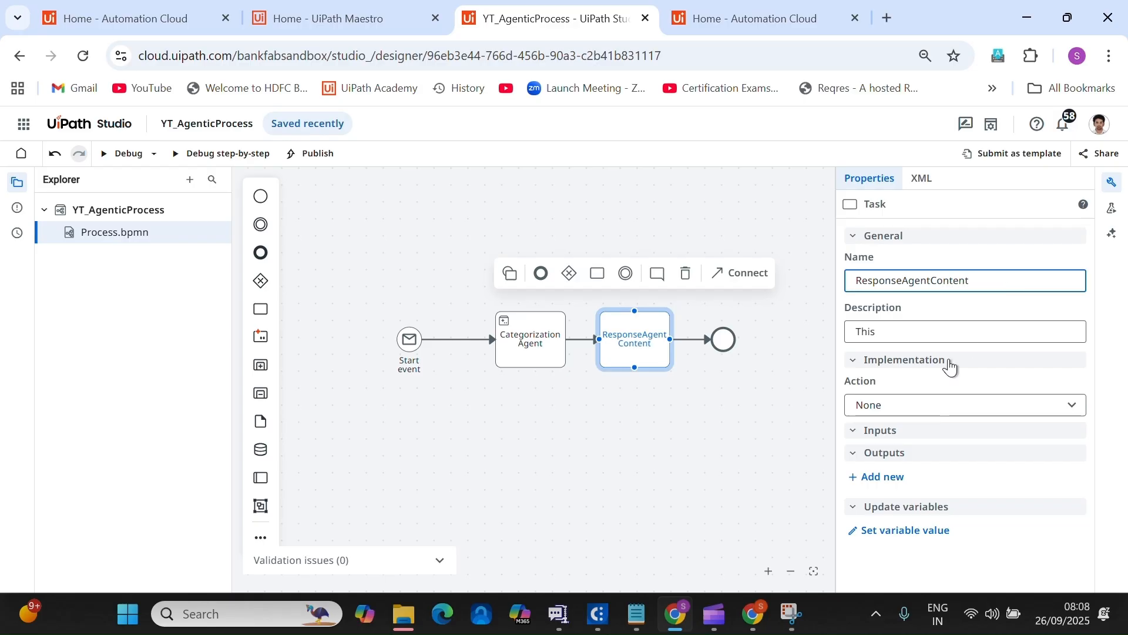
{"action": "left_click", "coordinate": [904, 329]}
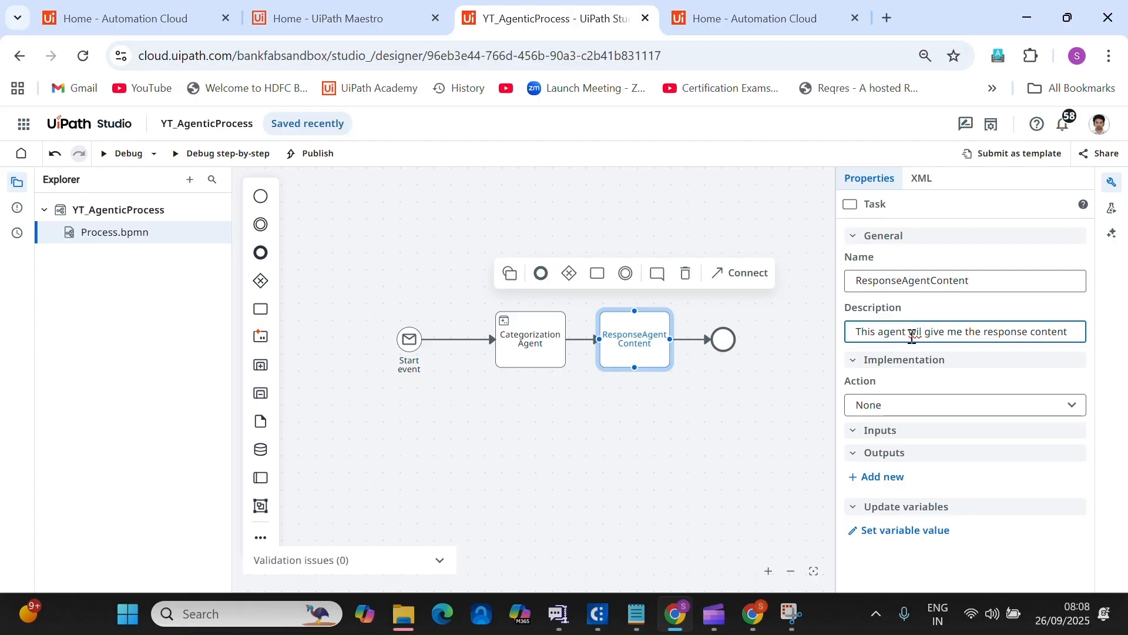
{"action": "left_click", "coordinate": [764, 416]}
{"action": "left_click", "coordinate": [648, 349]}
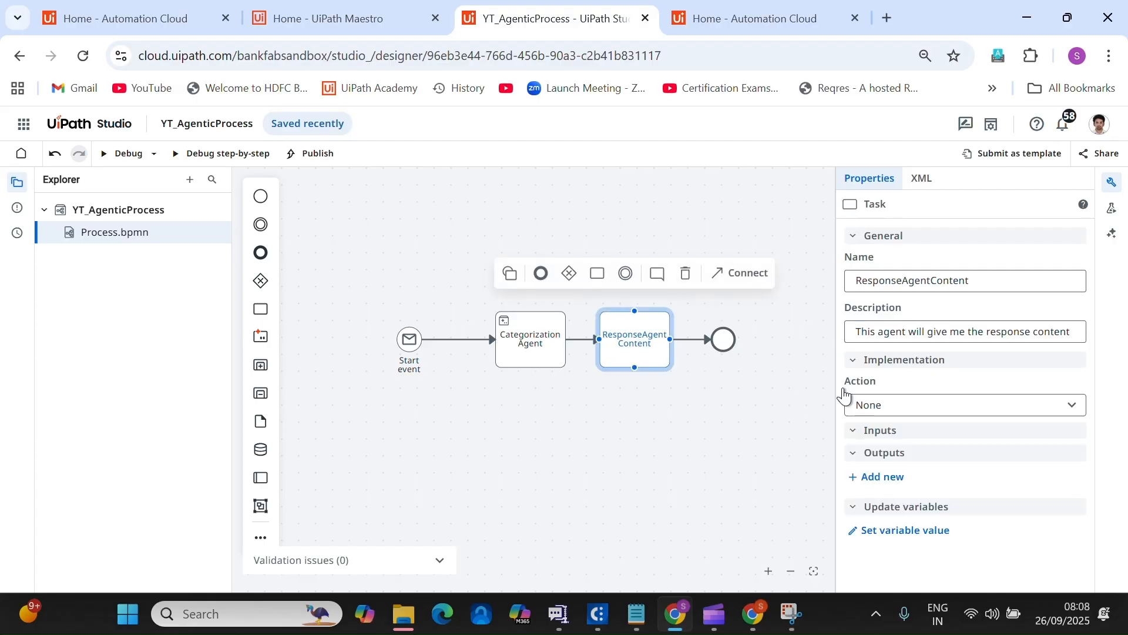
Set the task to Start and wait for agent, running YT_ResponseAgent.
{"action": "left_click", "coordinate": [954, 406]}
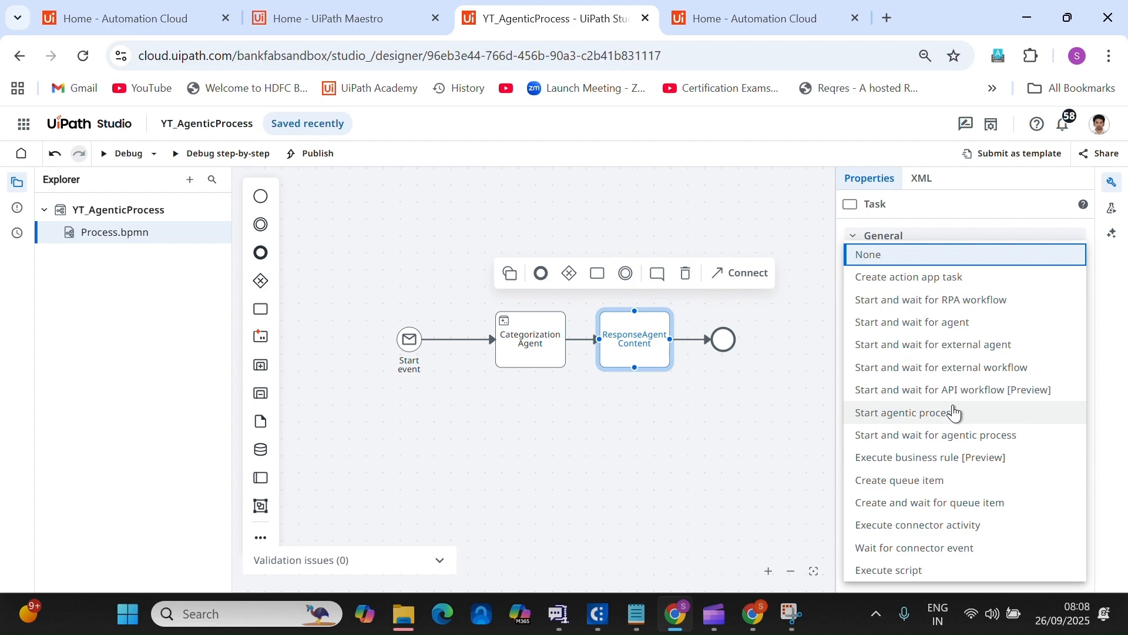
{"action": "left_click", "coordinate": [956, 325]}
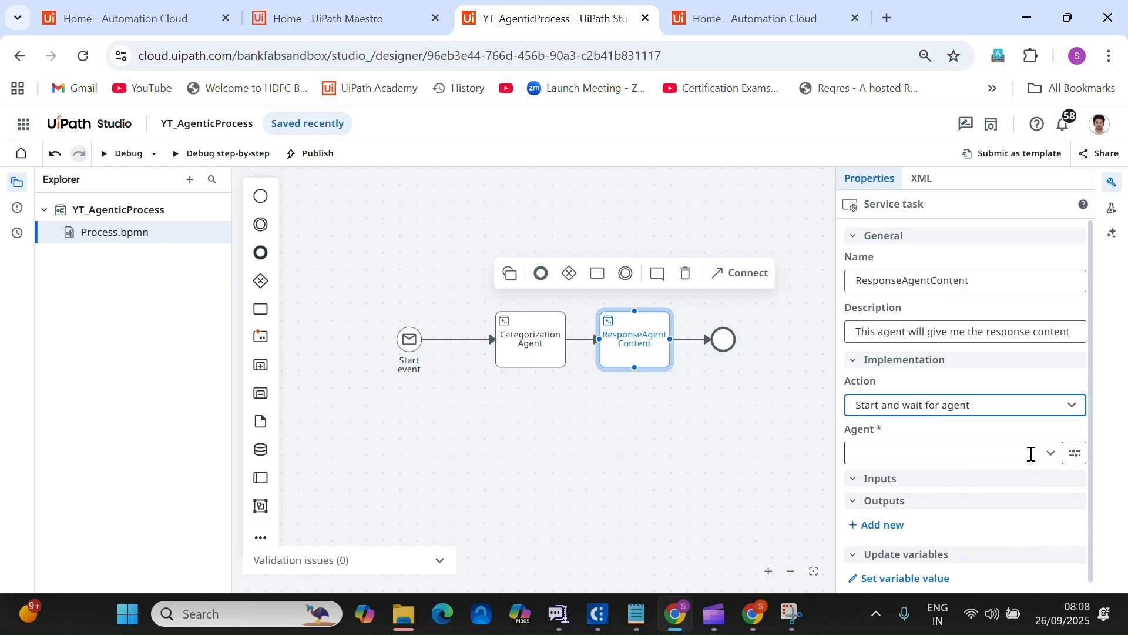
{"action": "left_click", "coordinate": [1050, 454]}
{"action": "type", "text": "YT"}
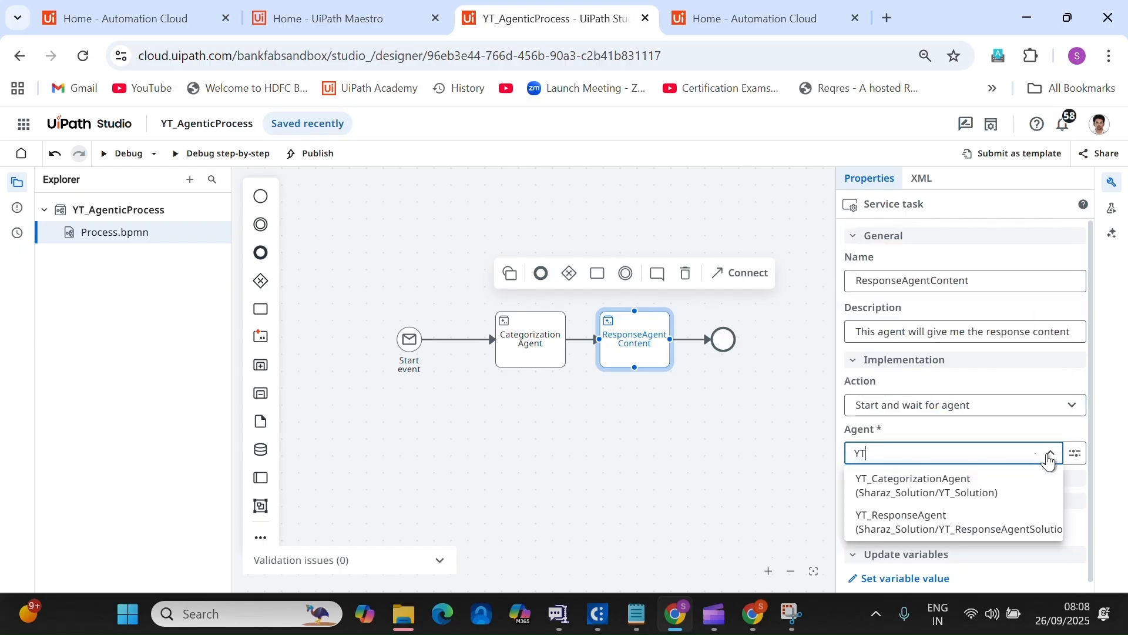
{"action": "left_click", "coordinate": [977, 525]}
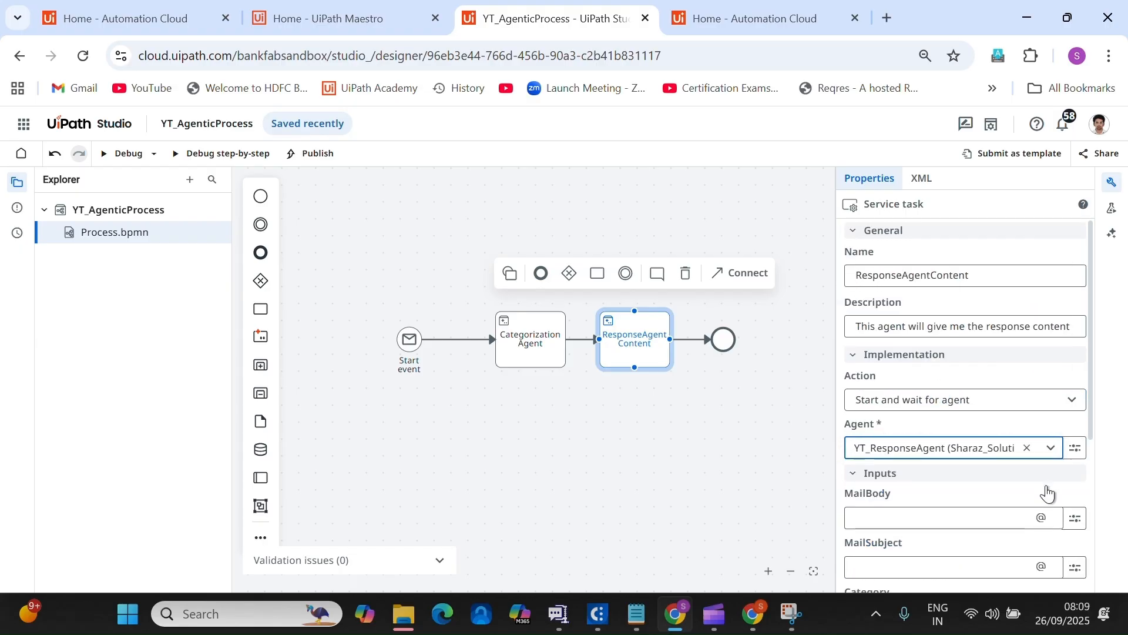
{"action": "scroll", "coordinate": [1046, 493], "scroll_direction": "down", "scroll_amount": 2}
{"action": "scroll", "coordinate": [1047, 493], "scroll_direction": "down", "scroll_amount": 1}
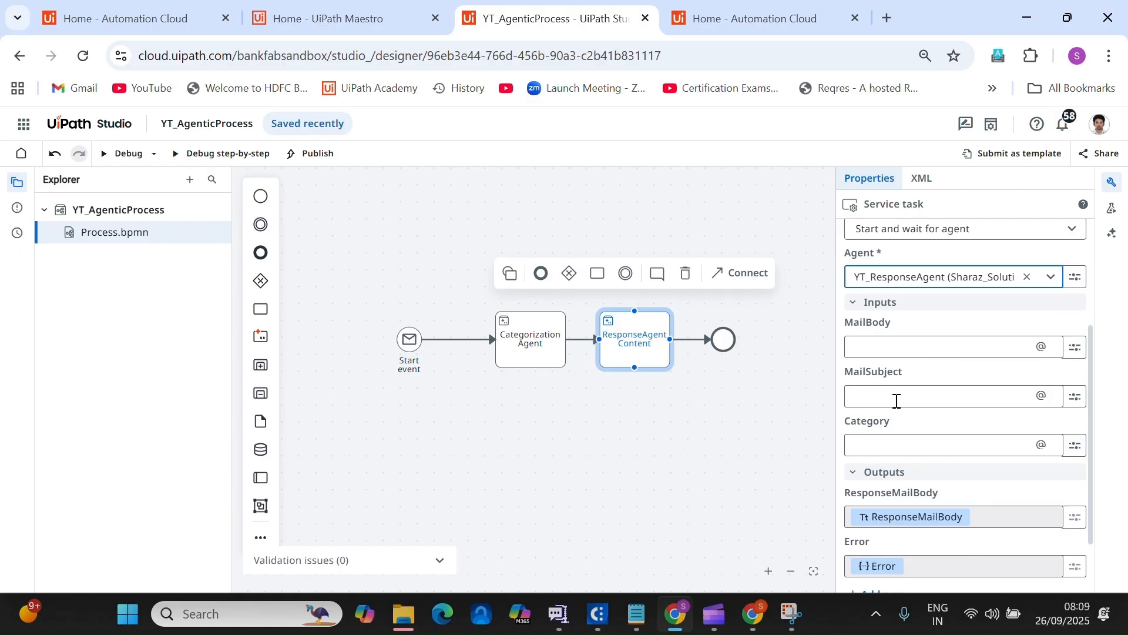
Map the MailBody input to the Start event's email Body variable.
{"action": "left_click", "coordinate": [1071, 348]}
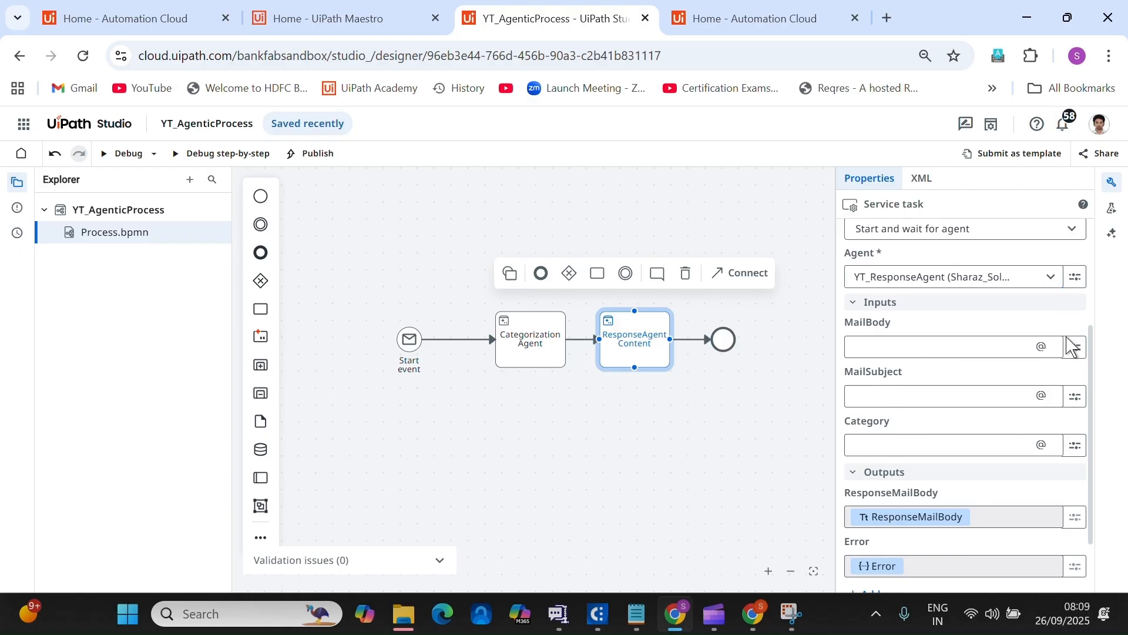
{"action": "left_click", "coordinate": [1075, 350]}
{"action": "left_click", "coordinate": [1075, 352]}
{"action": "left_click", "coordinate": [996, 399]}
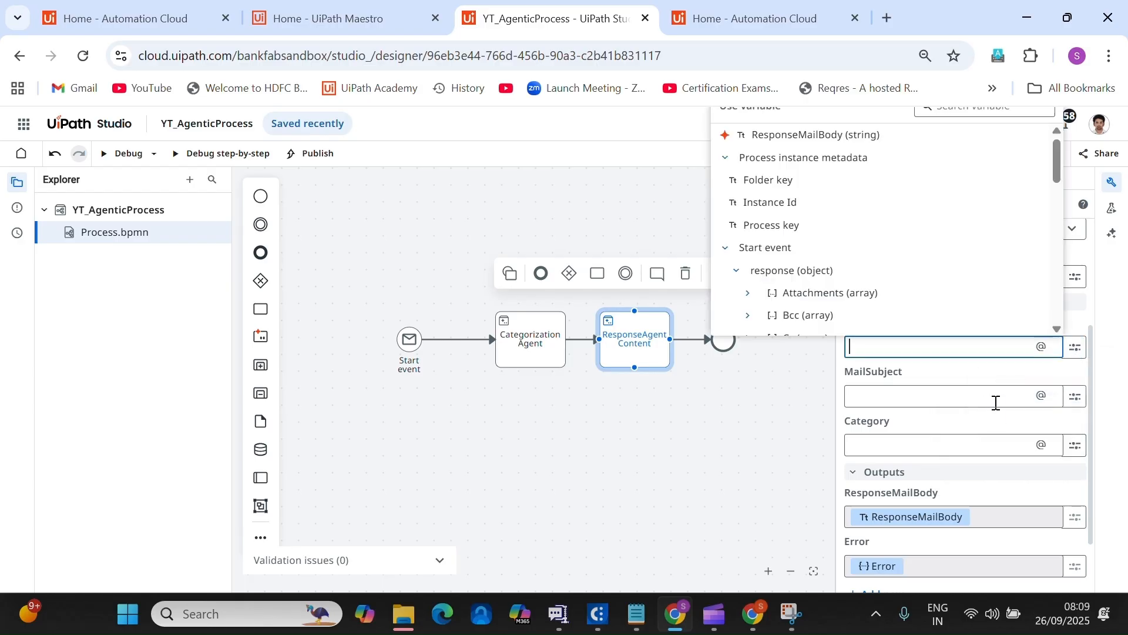
{"action": "left_click", "coordinate": [727, 247]}
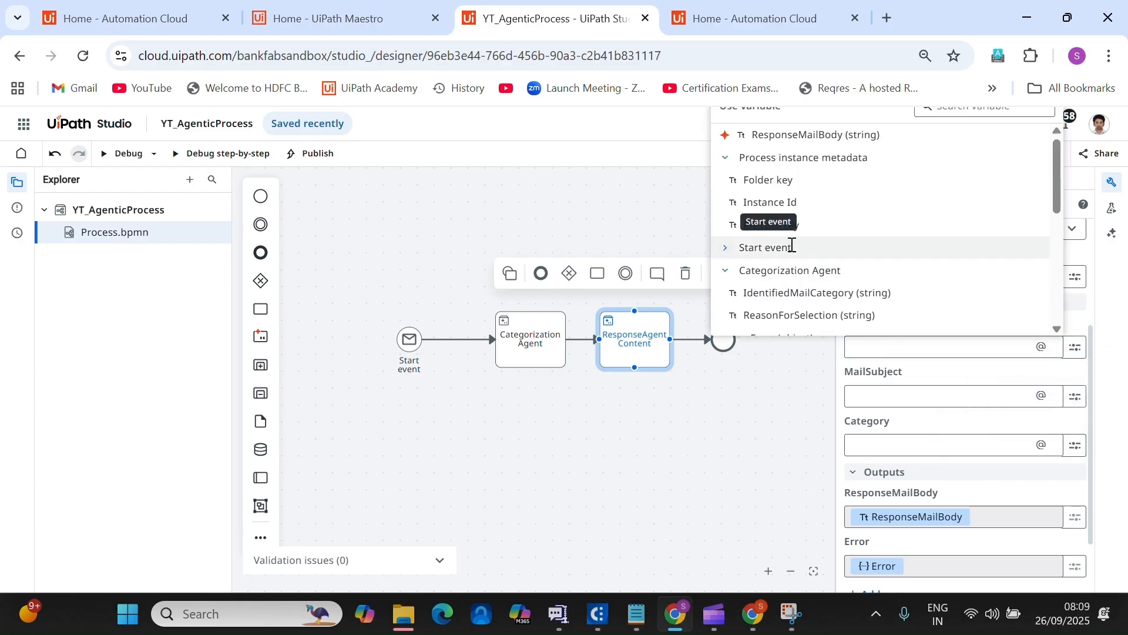
{"action": "left_click", "coordinate": [727, 270]}
{"action": "left_click", "coordinate": [726, 290]}
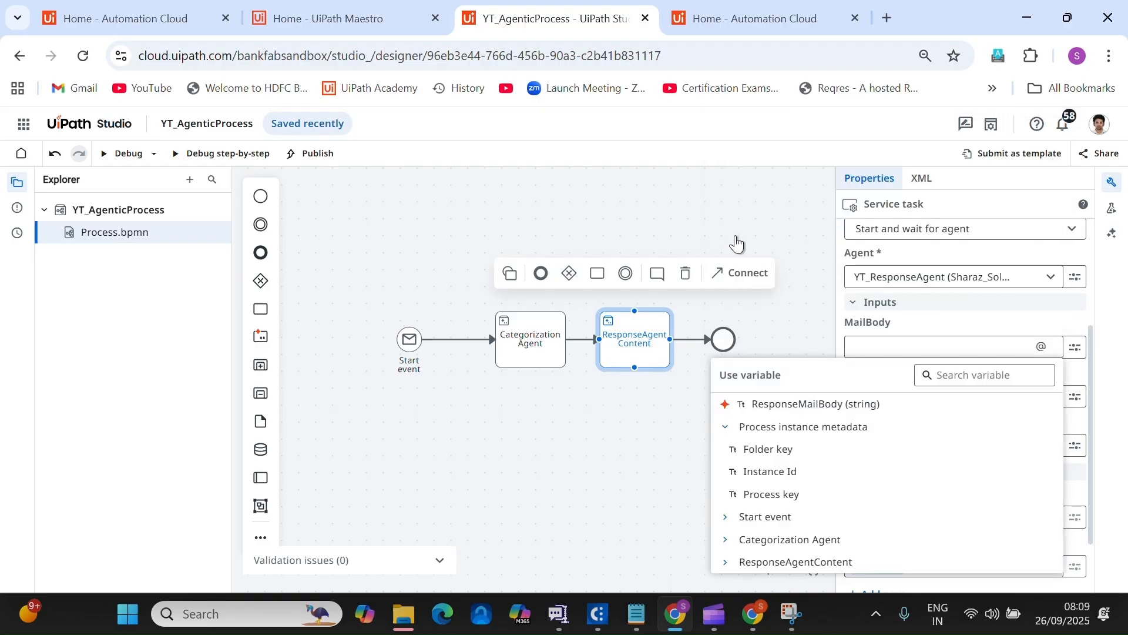
{"action": "left_click", "coordinate": [726, 428]}
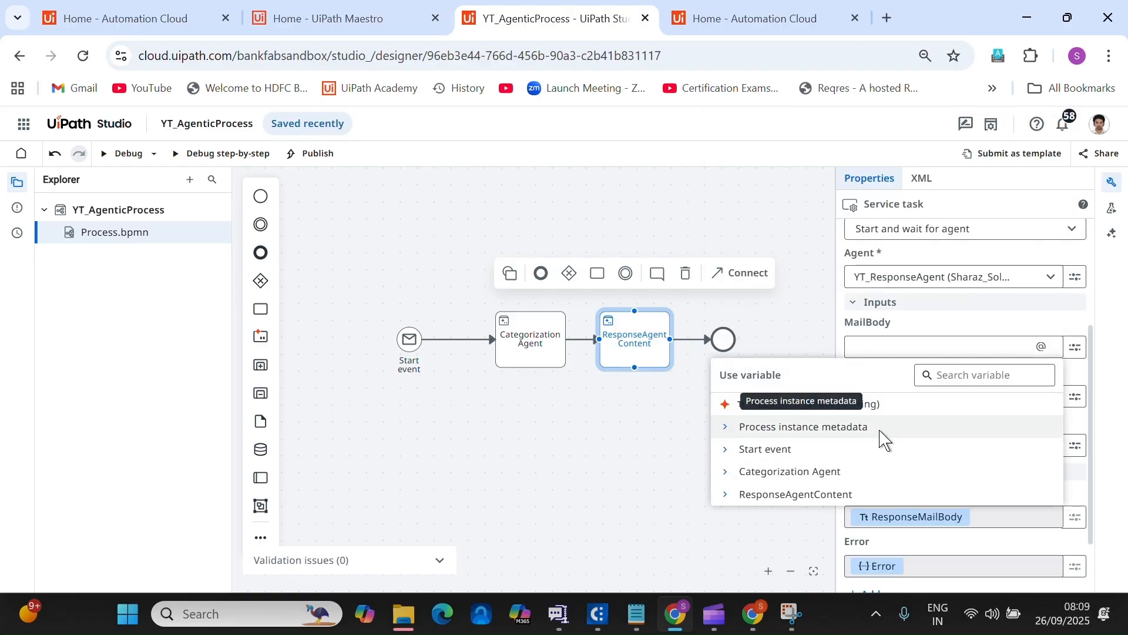
{"action": "left_click", "coordinate": [725, 449]}
{"action": "scroll", "coordinate": [891, 267], "scroll_direction": "down", "scroll_amount": 2}
{"action": "scroll", "coordinate": [881, 259], "scroll_direction": "down", "scroll_amount": 2}
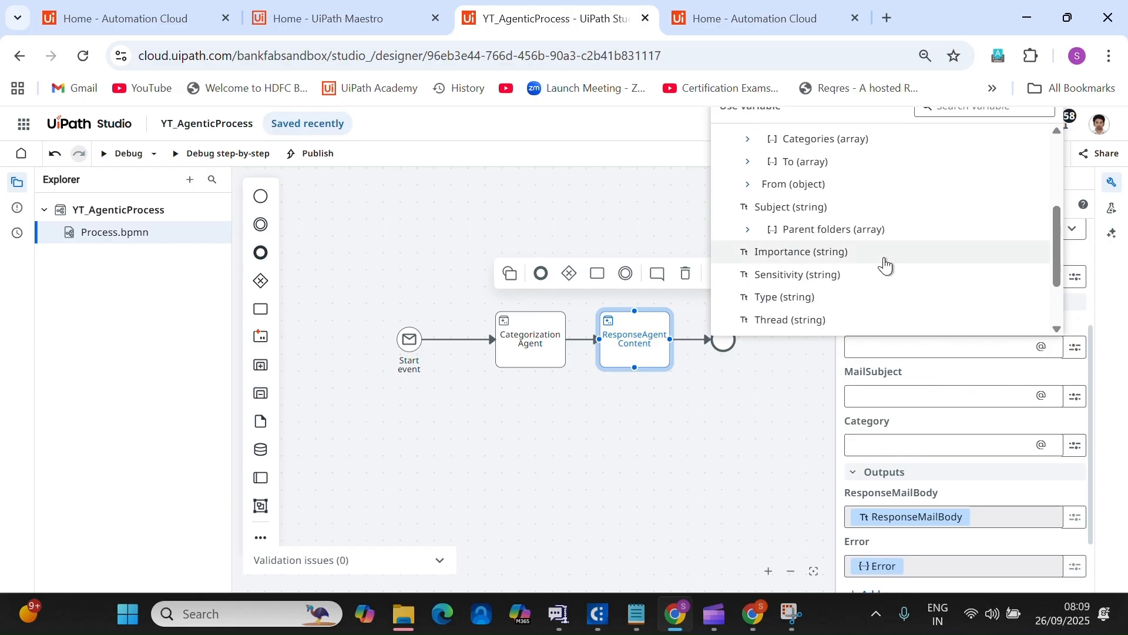
{"action": "scroll", "coordinate": [869, 267], "scroll_direction": "down", "scroll_amount": 1}
{"action": "scroll", "coordinate": [872, 273], "scroll_direction": "down", "scroll_amount": 1}
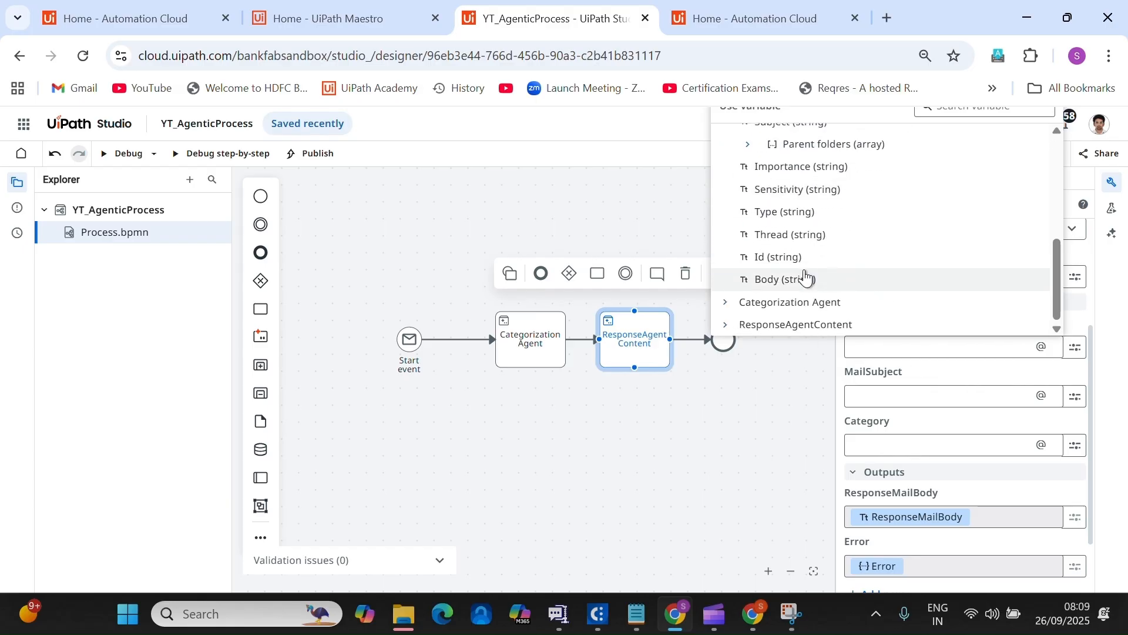
{"action": "left_click", "coordinate": [805, 280]}
Map the MailSubject input to the email Subject variable, found by searching 'subj'.
{"action": "left_click", "coordinate": [1080, 399]}
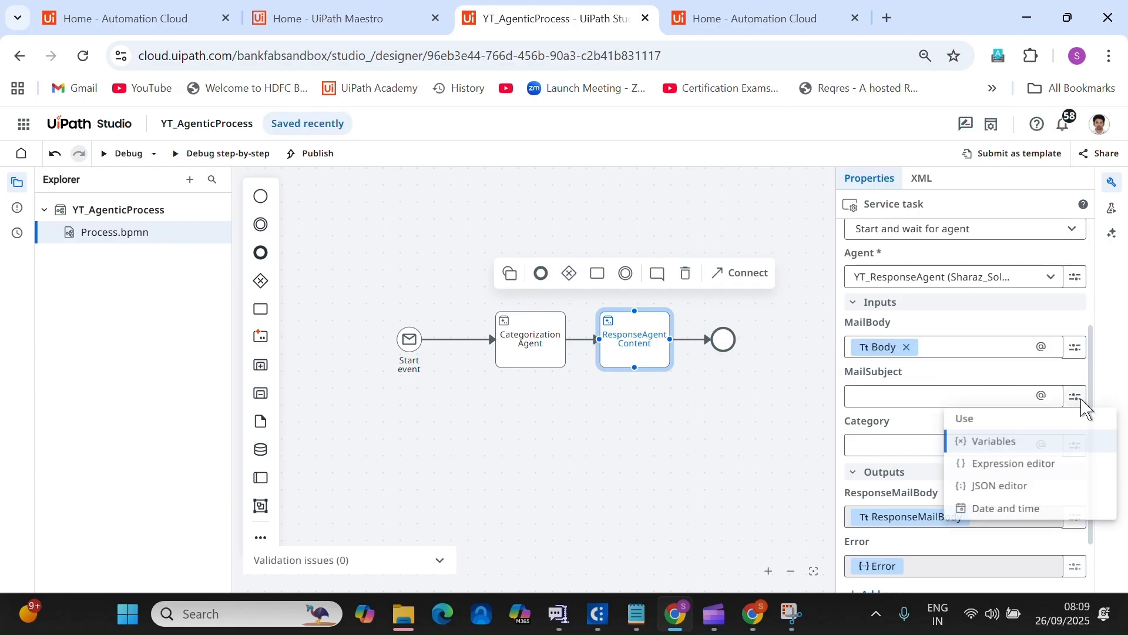
{"action": "left_click", "coordinate": [1033, 439]}
{"action": "left_click", "coordinate": [724, 300]}
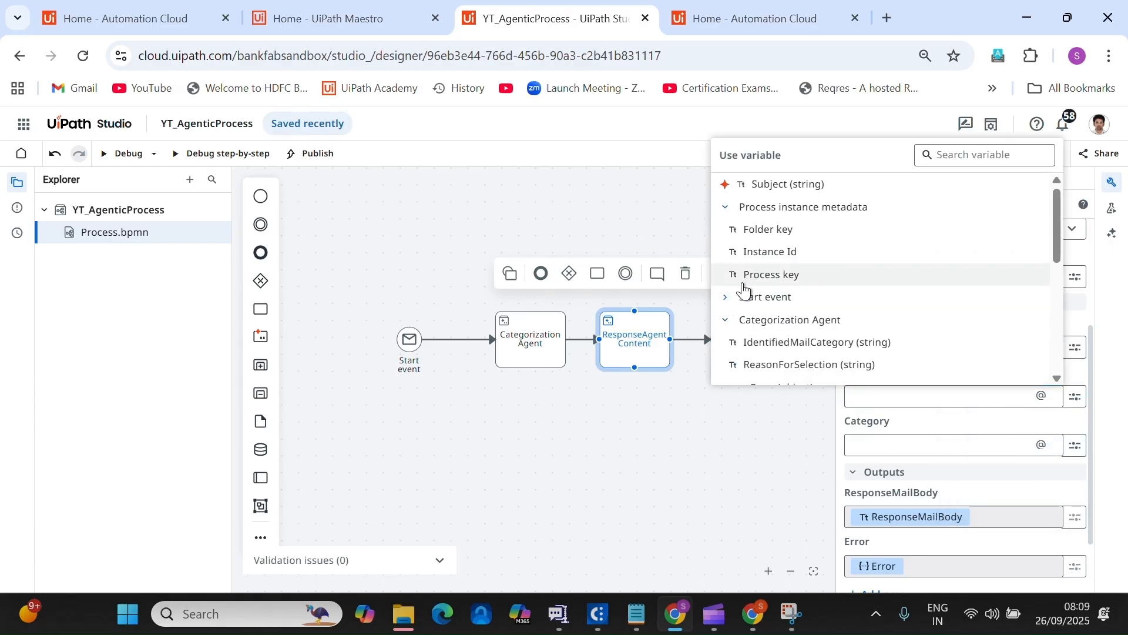
{"action": "left_click", "coordinate": [725, 320]}
{"action": "left_click", "coordinate": [725, 341]}
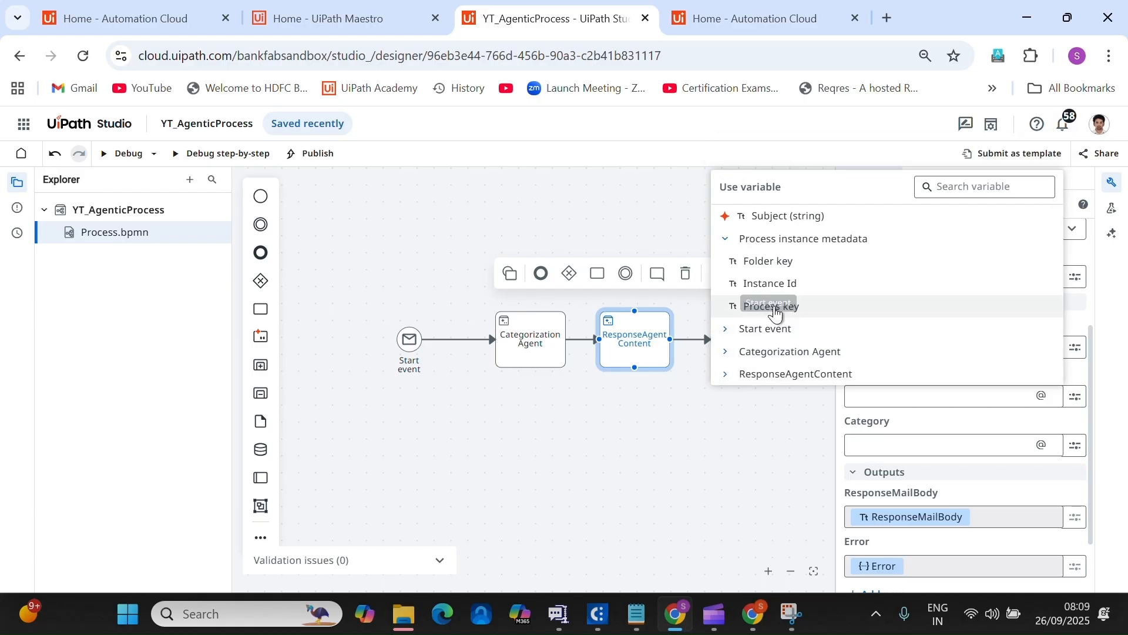
{"action": "left_click", "coordinate": [724, 239]}
{"action": "left_click", "coordinate": [728, 496]}
{"action": "scroll", "coordinate": [904, 497], "scroll_direction": "down", "scroll_amount": 2}
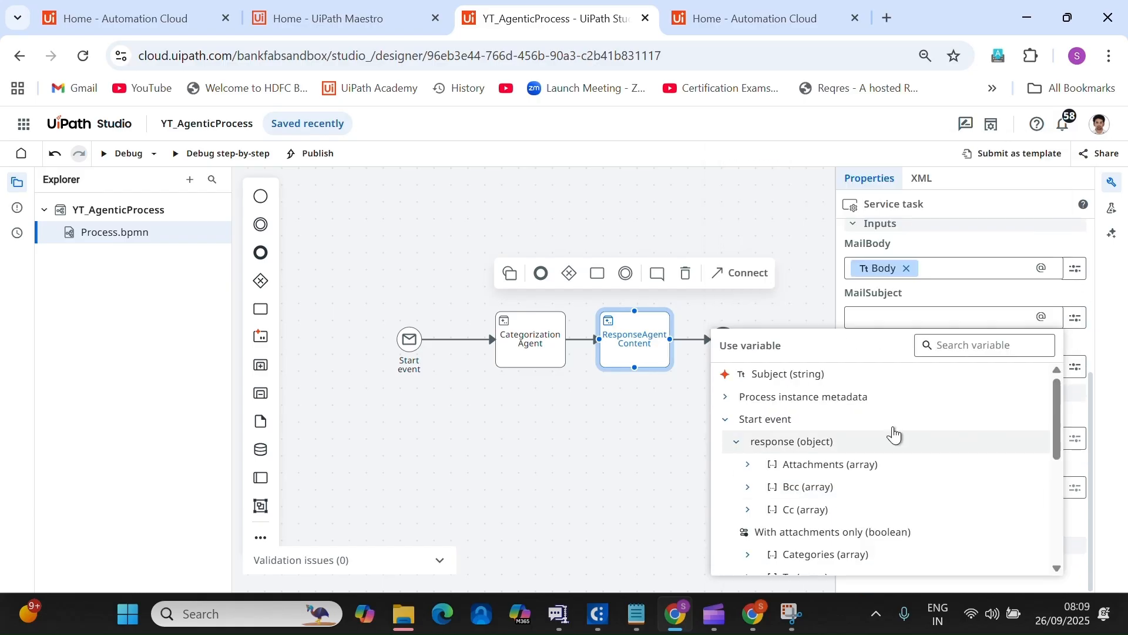
{"action": "left_click", "coordinate": [951, 348]}
{"action": "type", "text": "subj"}
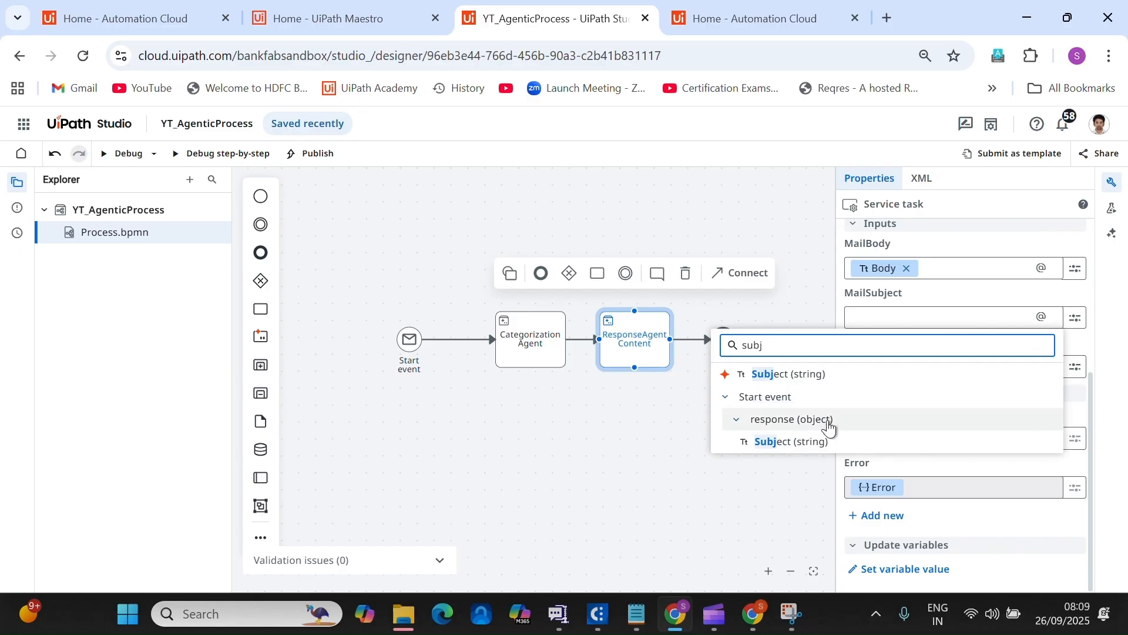
{"action": "left_click", "coordinate": [802, 450]}
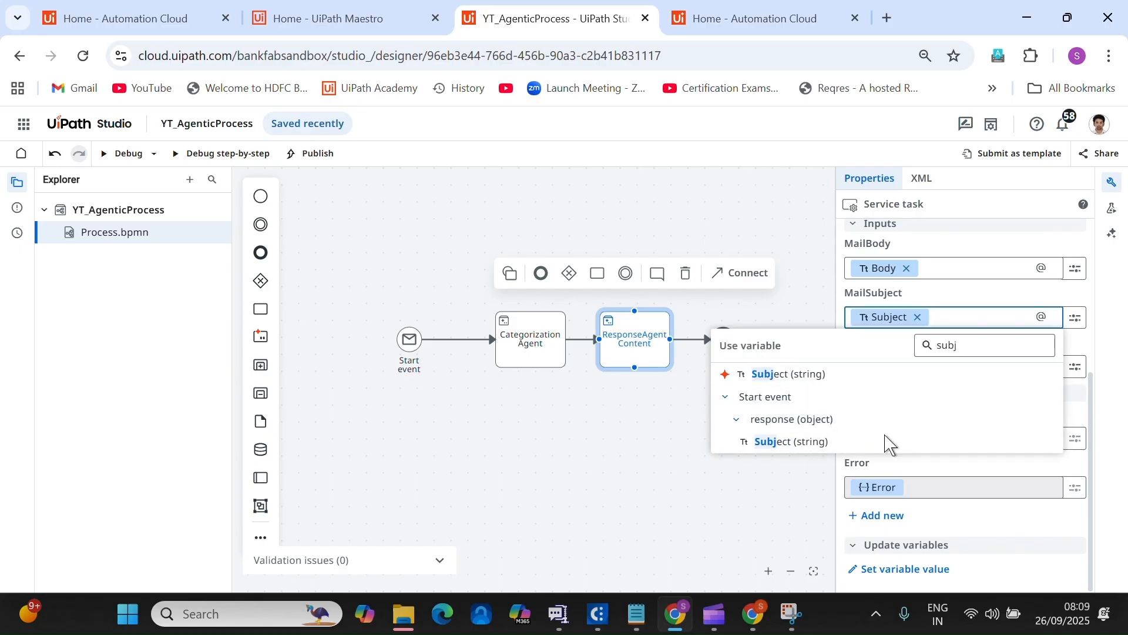
{"action": "key", "text": "Escape"}
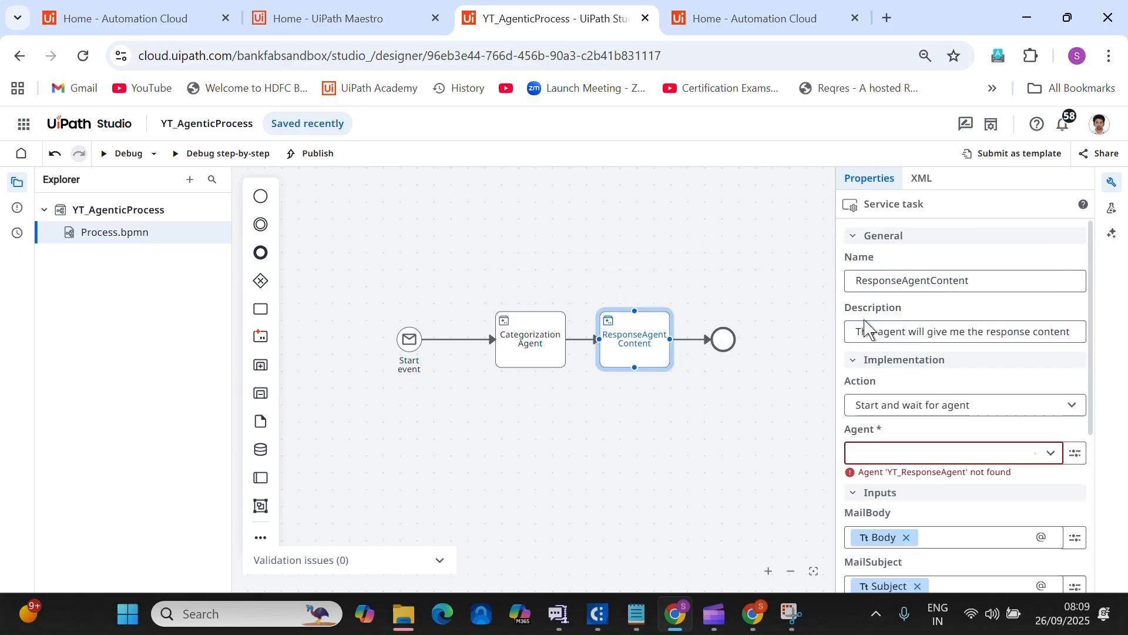
Map the Category input to the category (string) variable, found by searching 'categ'.
{"action": "scroll", "coordinate": [1086, 431], "scroll_direction": "down", "scroll_amount": 3}
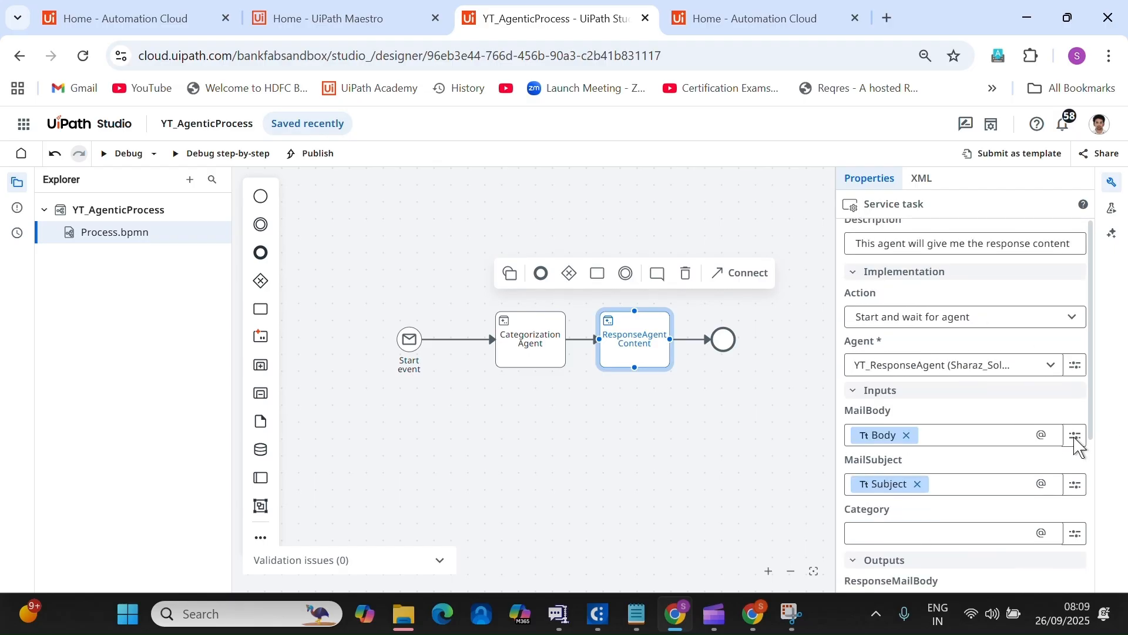
{"action": "left_click", "coordinate": [1075, 447]}
{"action": "left_click", "coordinate": [1075, 447]}
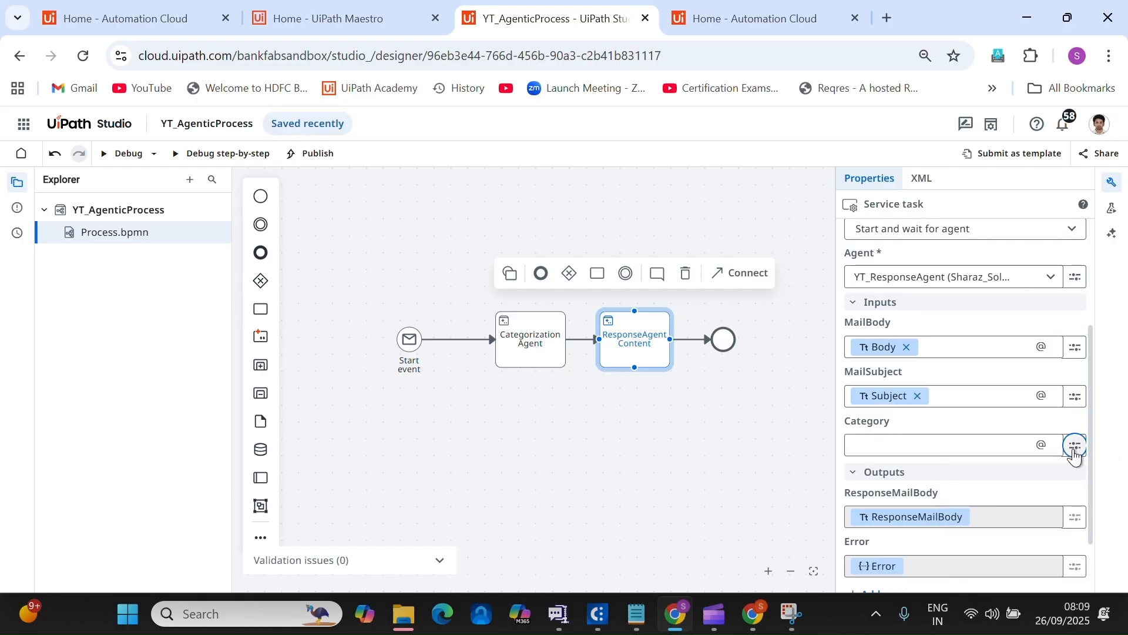
{"action": "left_click", "coordinate": [1075, 448]}
{"action": "left_click", "coordinate": [1002, 489]}
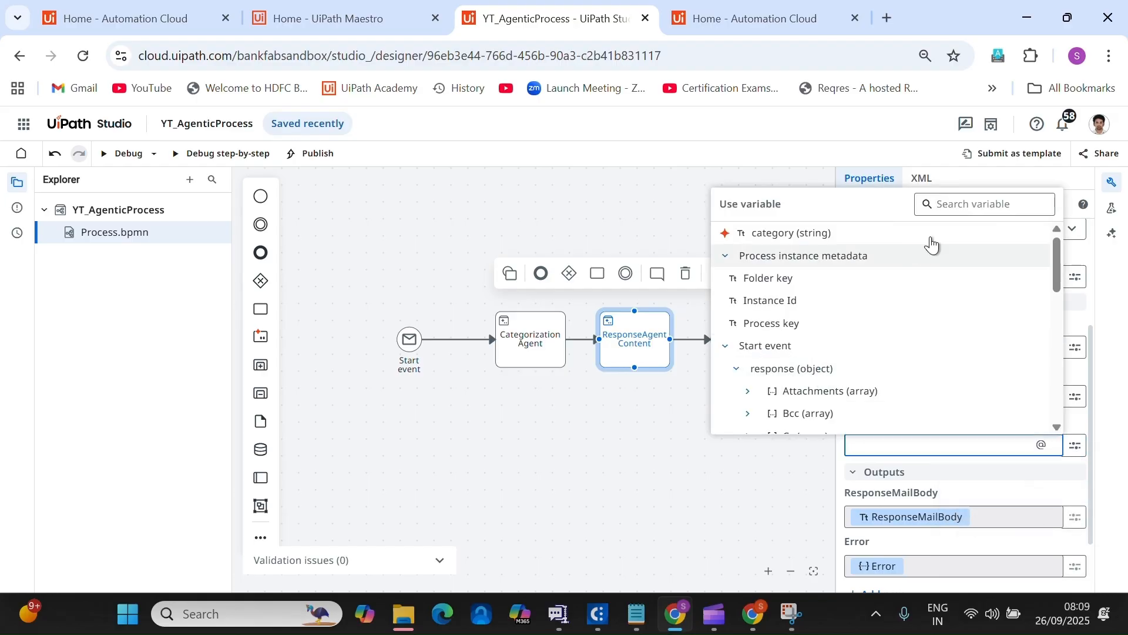
{"action": "left_click", "coordinate": [972, 203]}
{"action": "type", "text": "categ"}
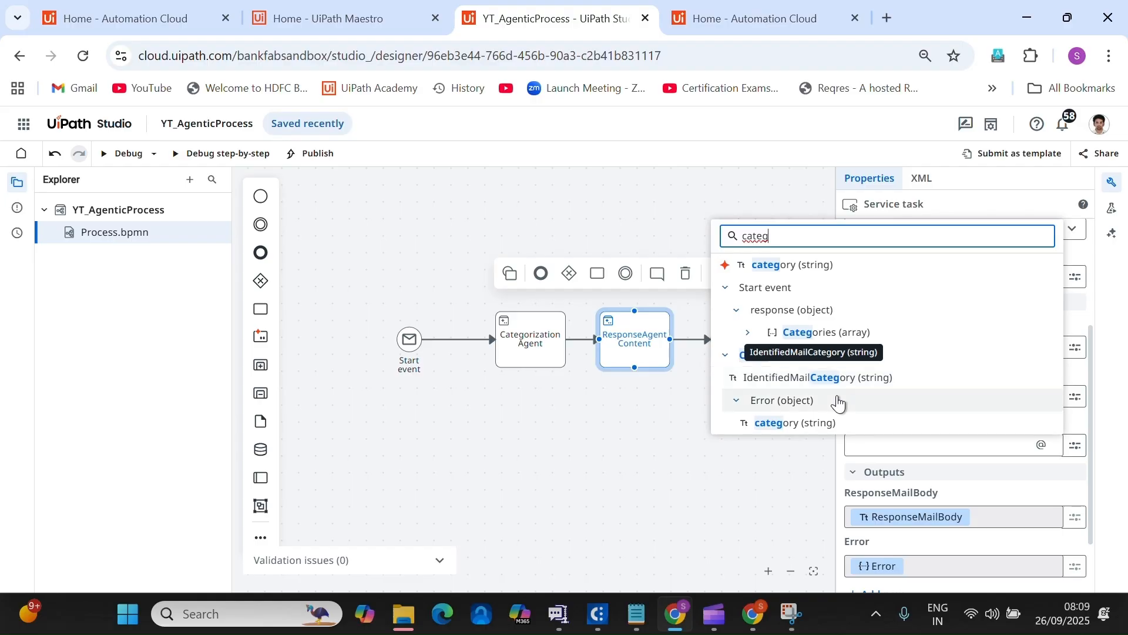
{"action": "left_click", "coordinate": [813, 422]}
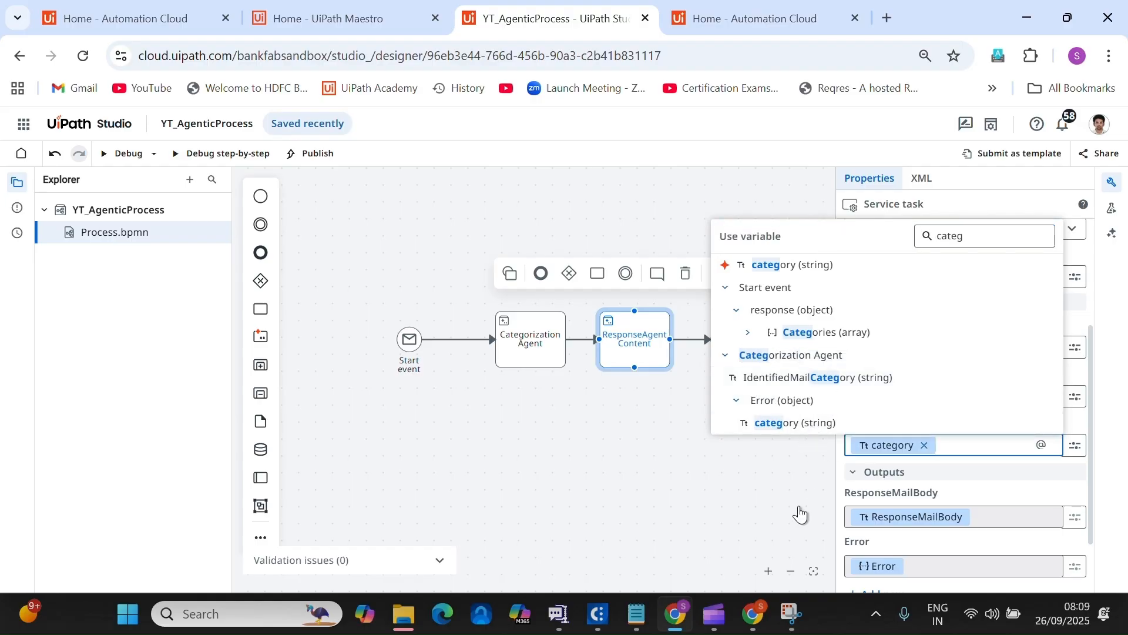
{"action": "left_click", "coordinate": [801, 514]}
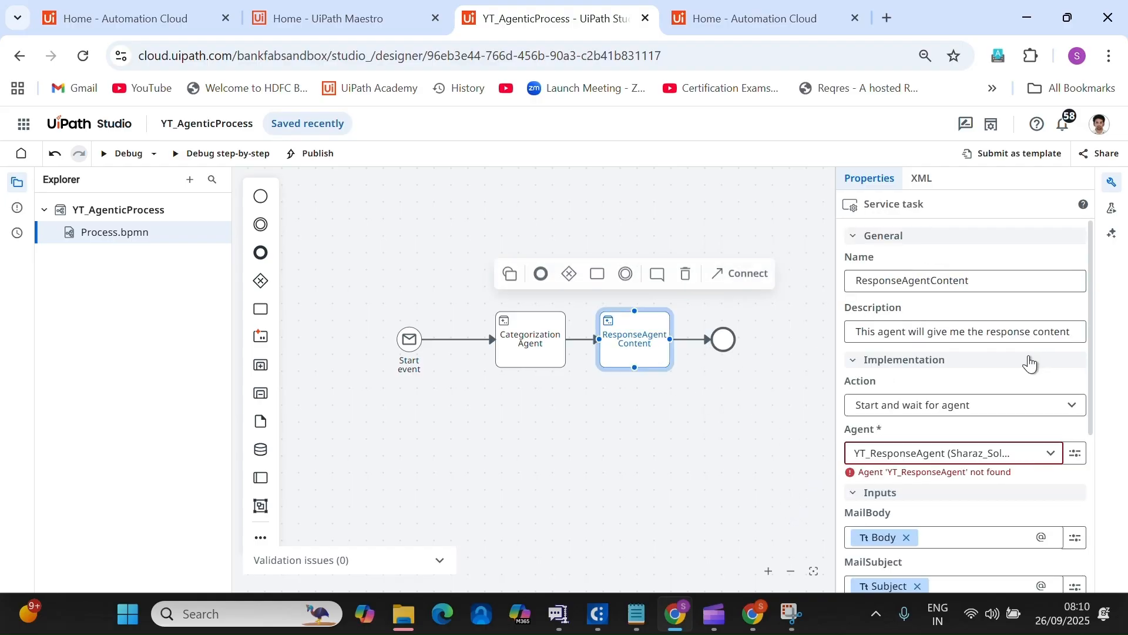
{"action": "scroll", "coordinate": [1046, 376], "scroll_direction": "down", "scroll_amount": 5}
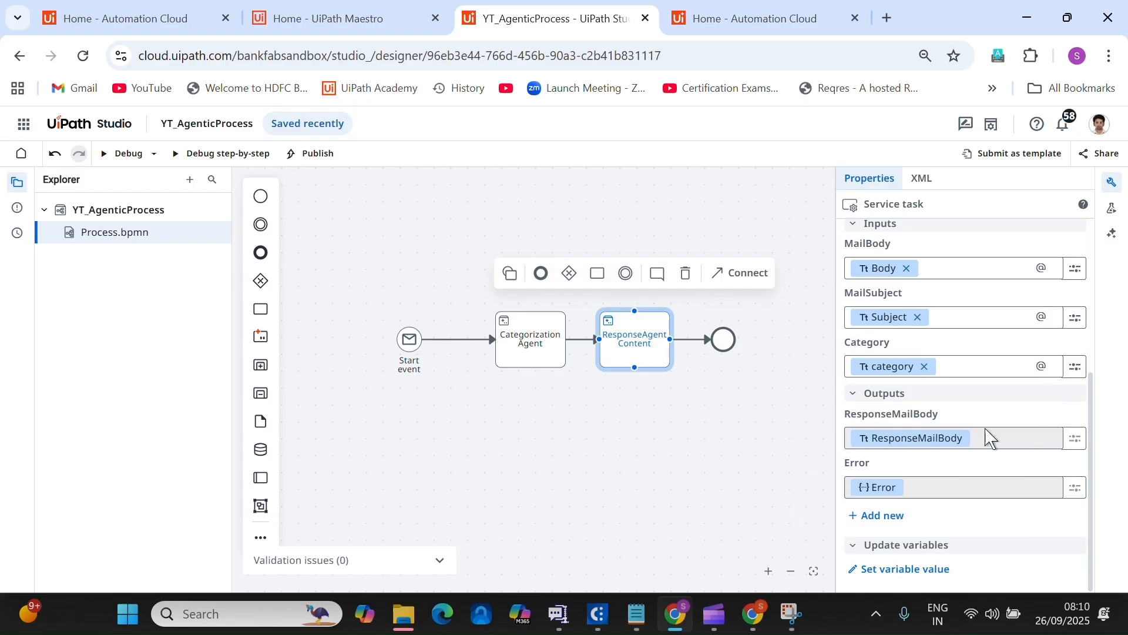
Debug-run the process and read the Error value showing vars.error.category could not be evaluated.
{"action": "left_click", "coordinate": [723, 342]}
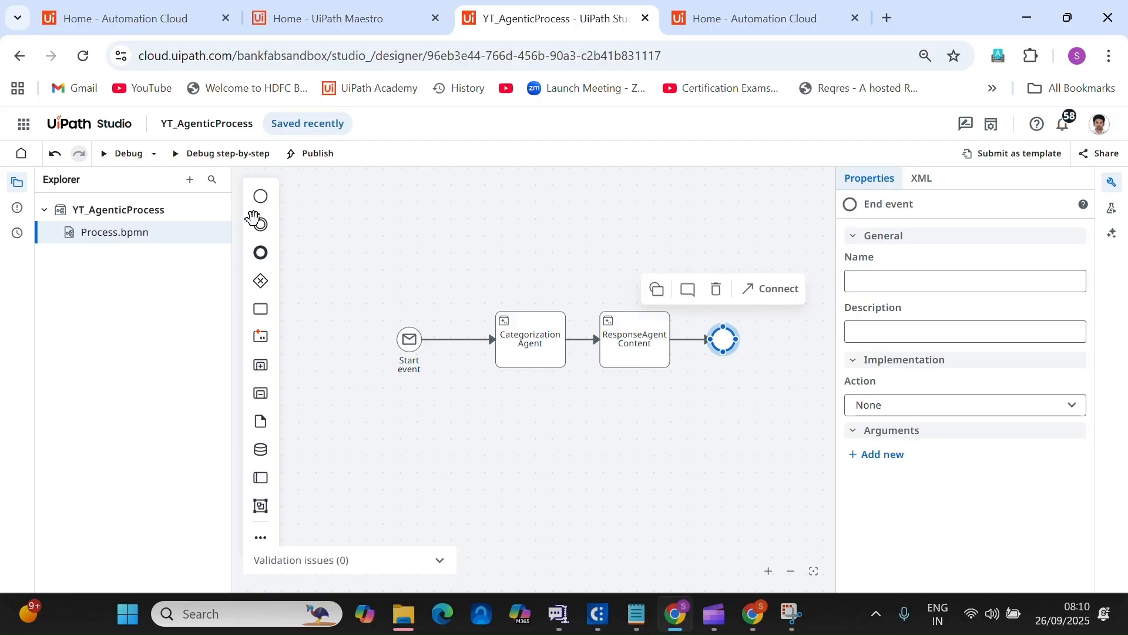
{"action": "left_click", "coordinate": [123, 164]}
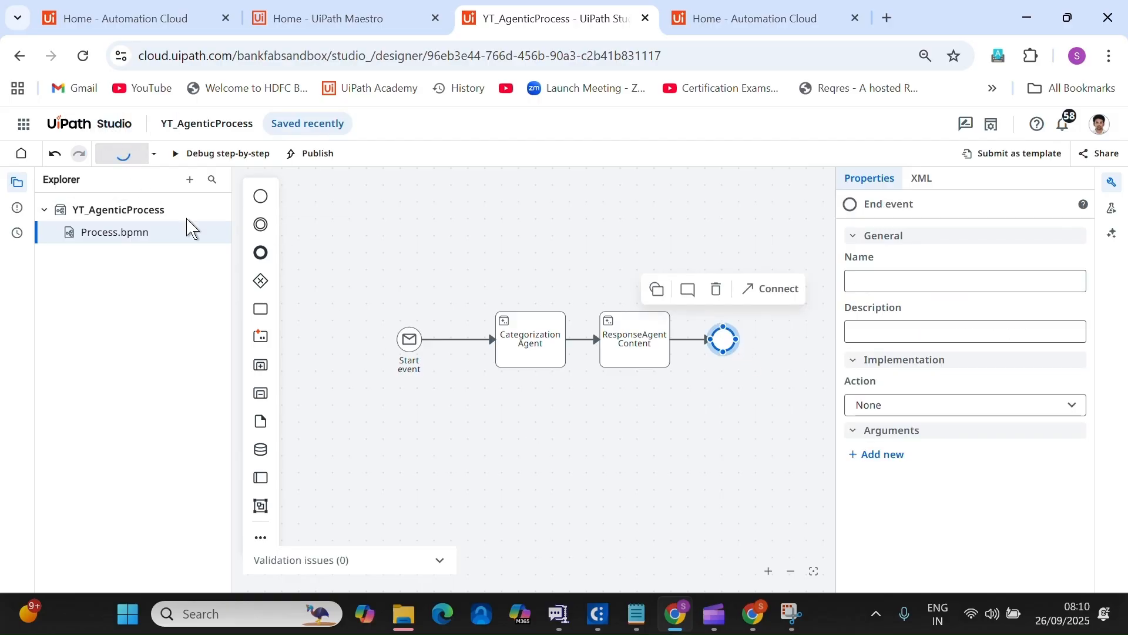
{"action": "left_click", "coordinate": [1114, 188]}
{"action": "left_click", "coordinate": [1115, 189]}
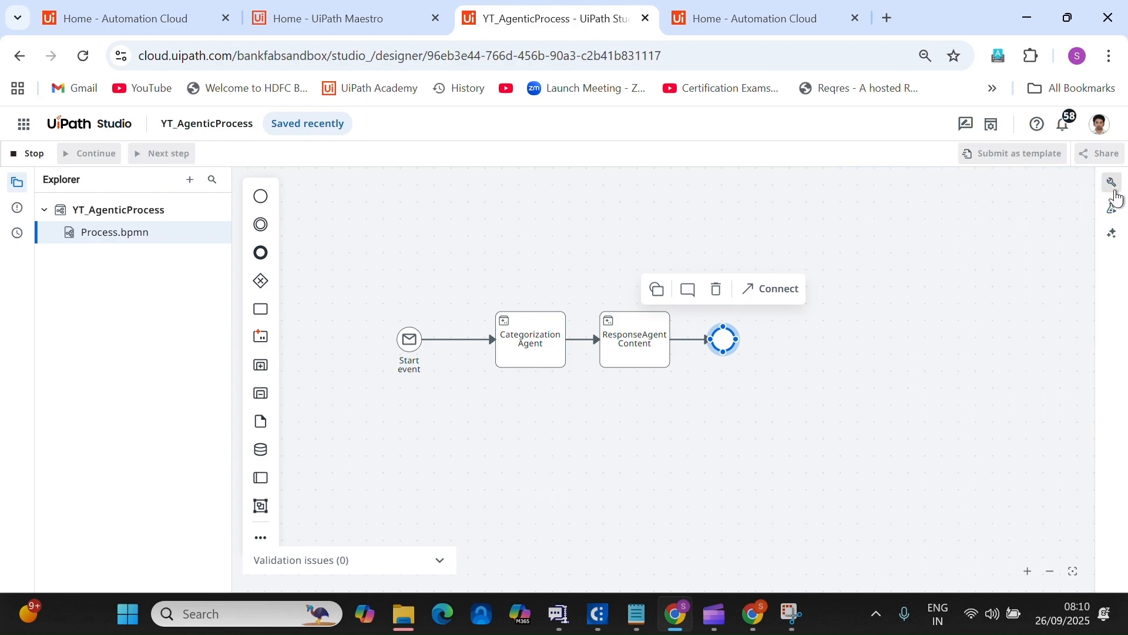
{"action": "left_click", "coordinate": [1114, 189]}
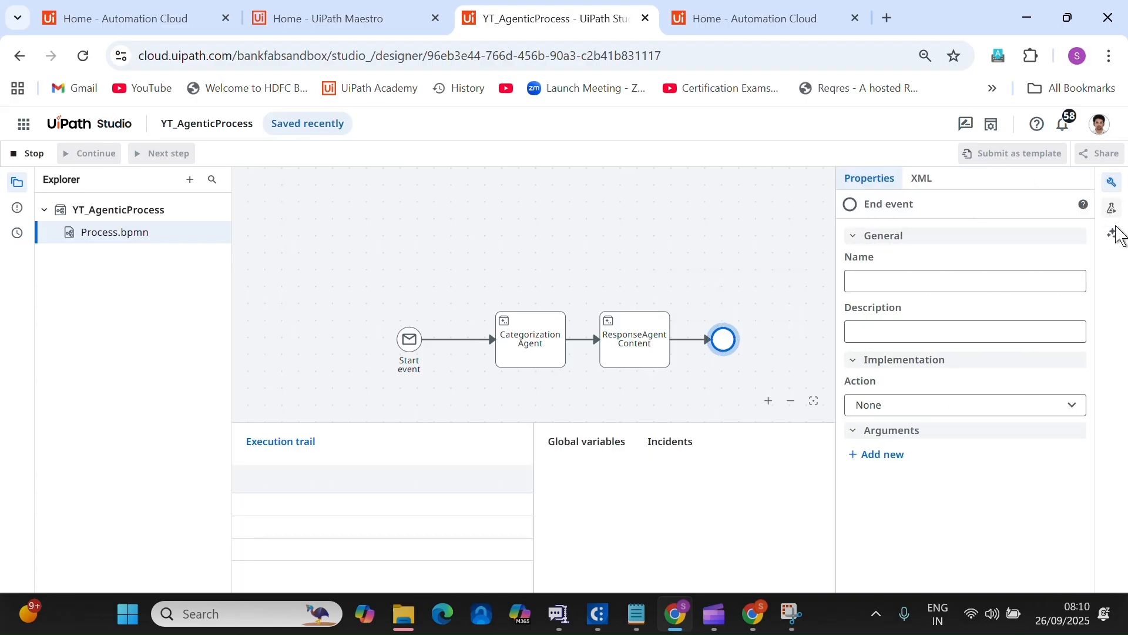
{"action": "left_click", "coordinate": [1112, 182]}
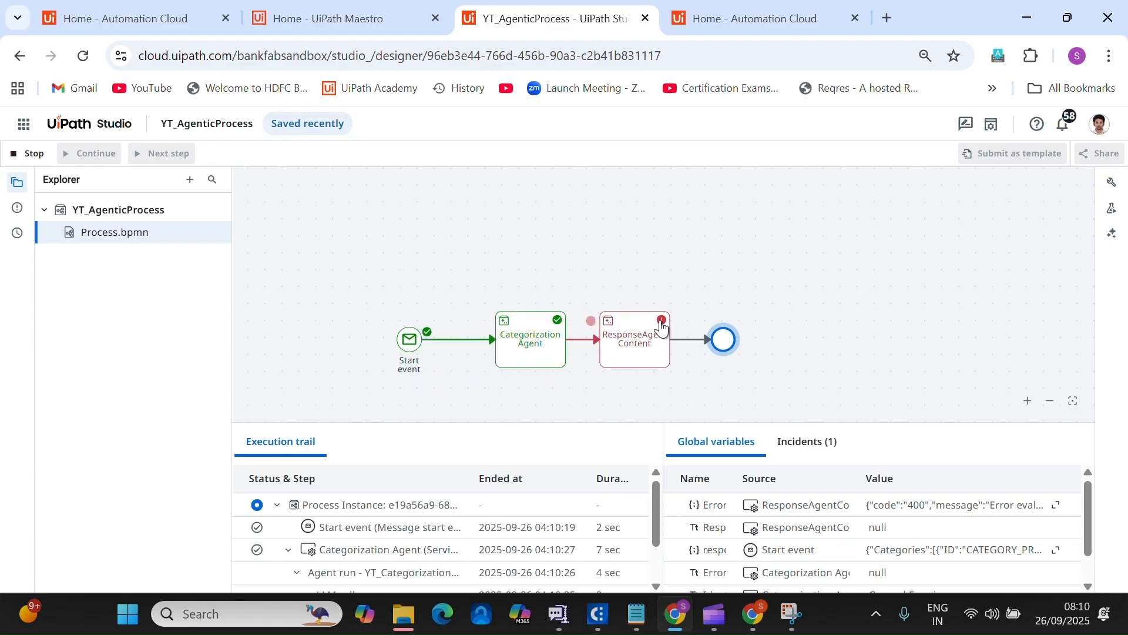
{"action": "left_click", "coordinate": [1056, 505]}
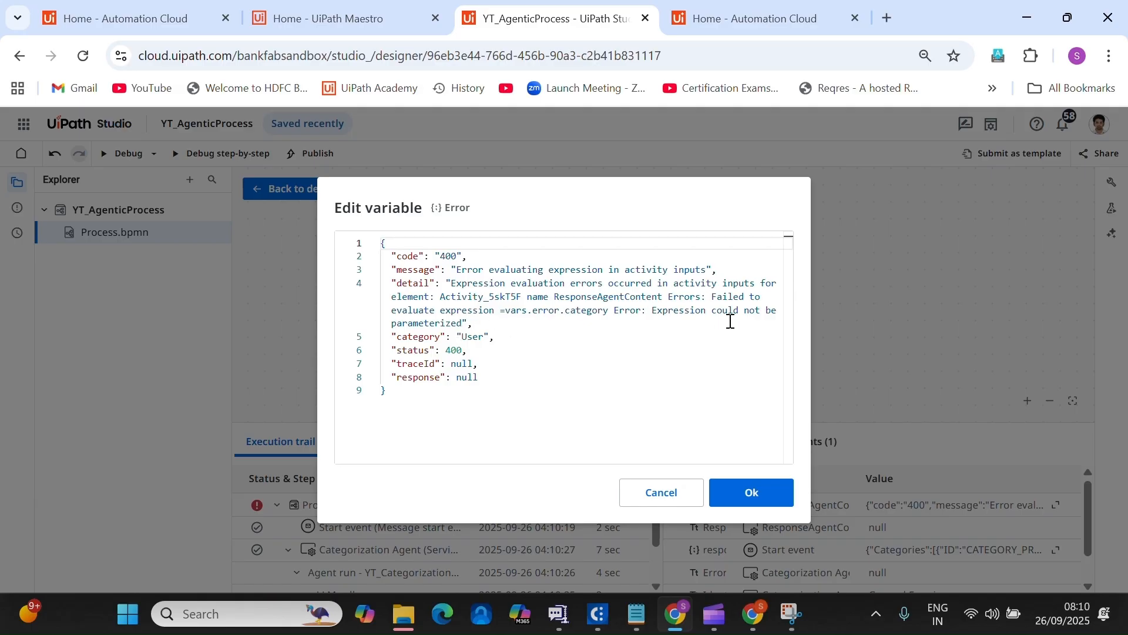
{"action": "left_click", "coordinate": [757, 499]}
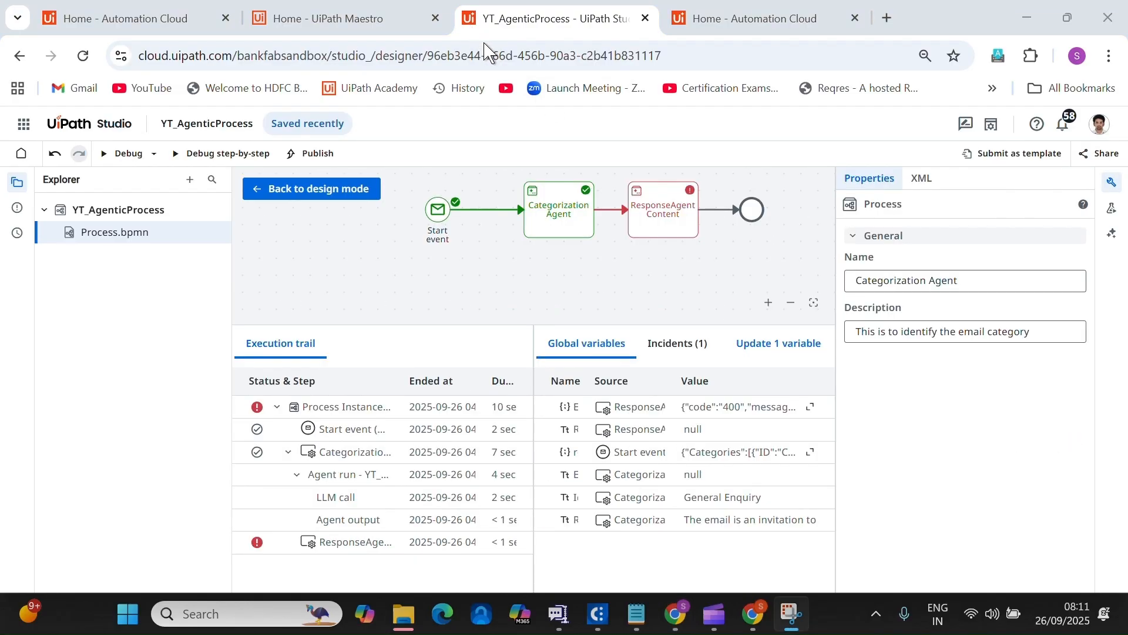
Select the failed ResponseAgentContent step and show its properties.
{"action": "left_click", "coordinate": [694, 239]}
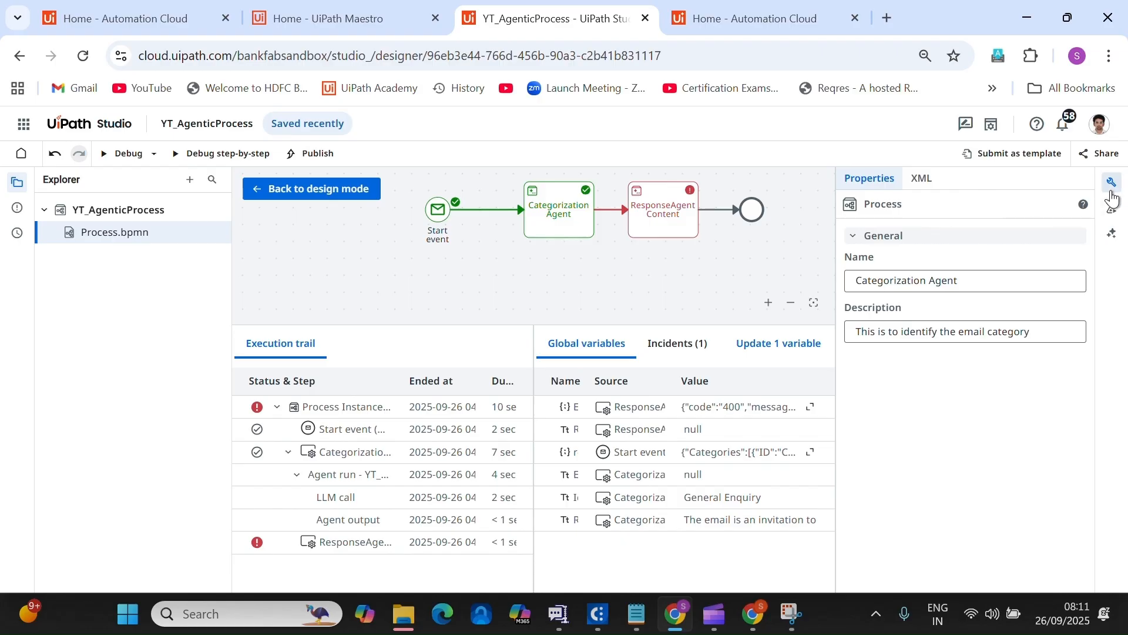
{"action": "left_click", "coordinate": [1112, 182]}
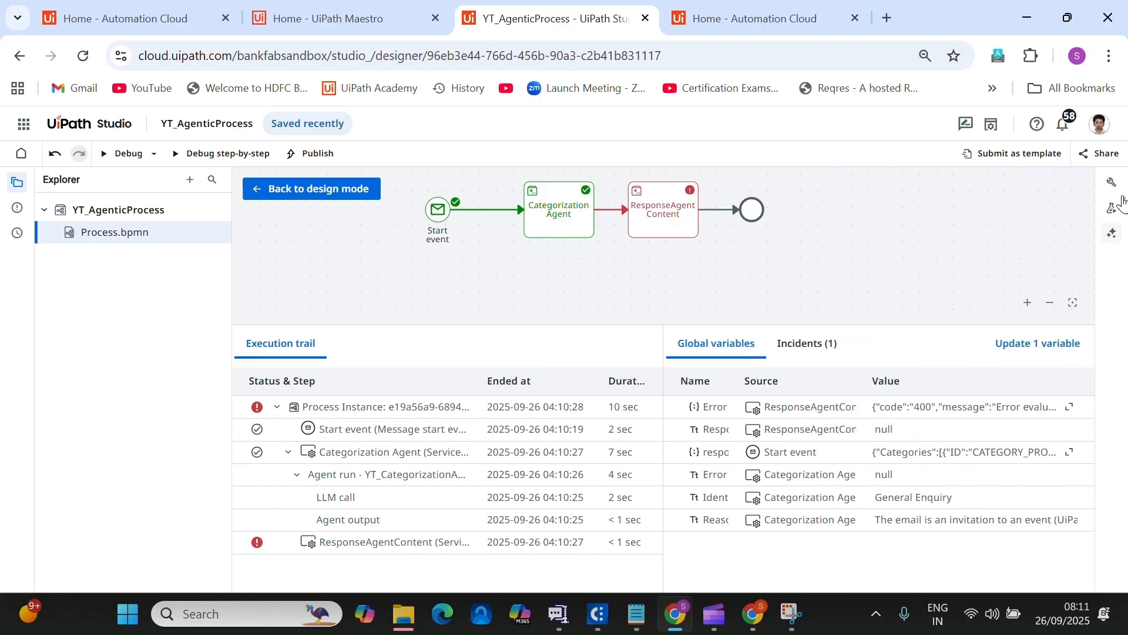
{"action": "left_click", "coordinate": [1112, 183]}
{"action": "left_click", "coordinate": [1112, 183]}
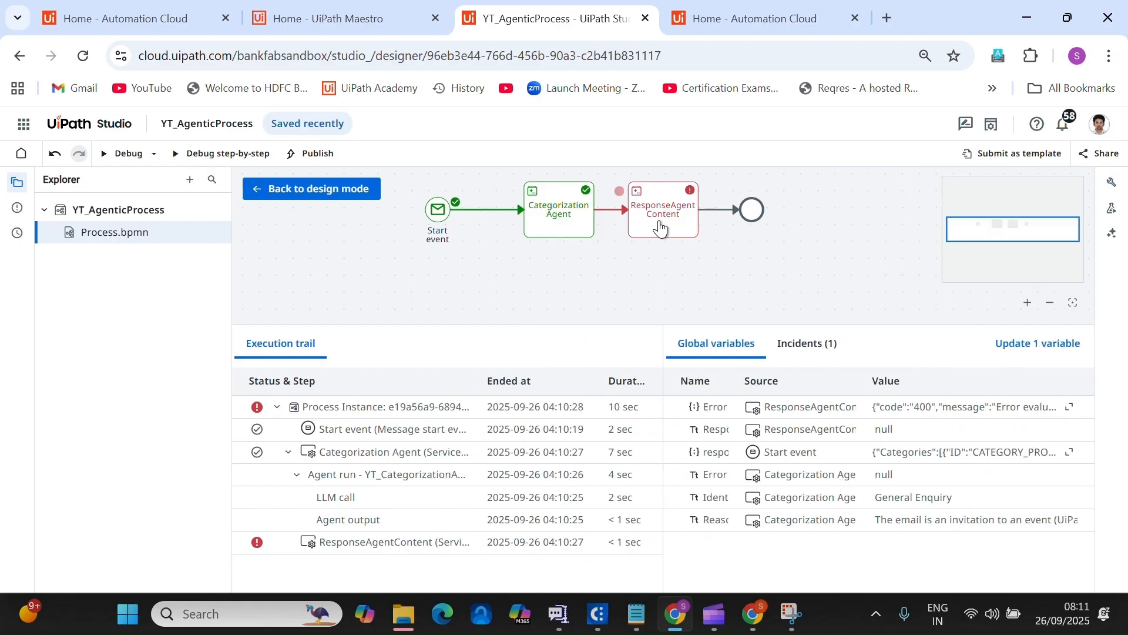
{"action": "left_click", "coordinate": [660, 228]}
{"action": "left_click", "coordinate": [1112, 190]}
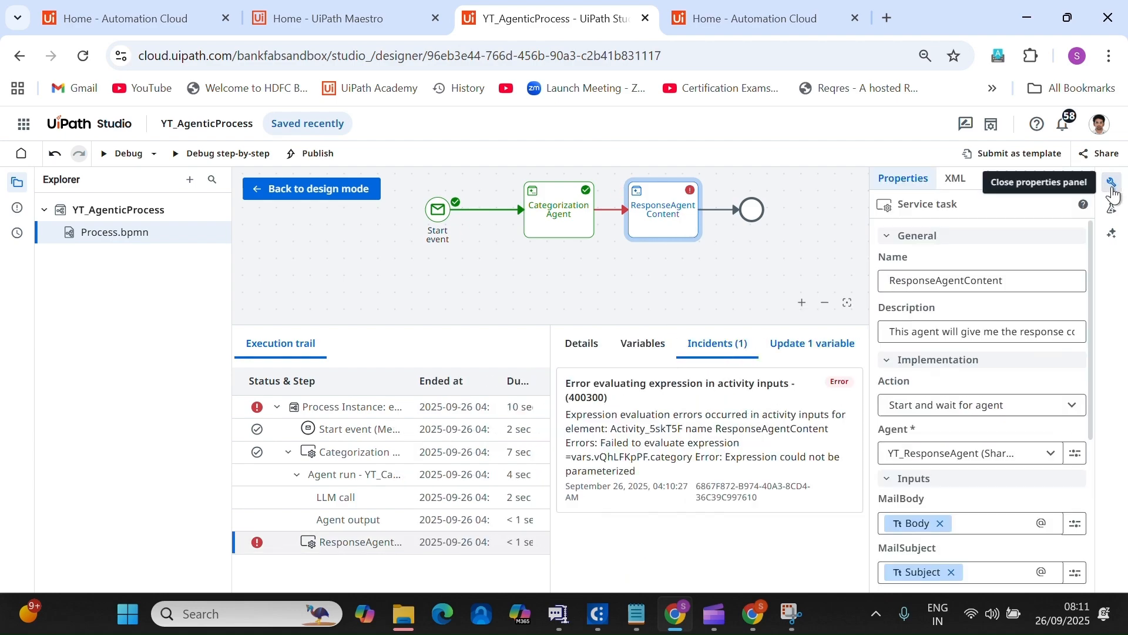
Map the Category input to the Categorization Agent's IdentifiedMailCategory (string) output.
{"action": "scroll", "coordinate": [1037, 455], "scroll_direction": "down", "scroll_amount": 3}
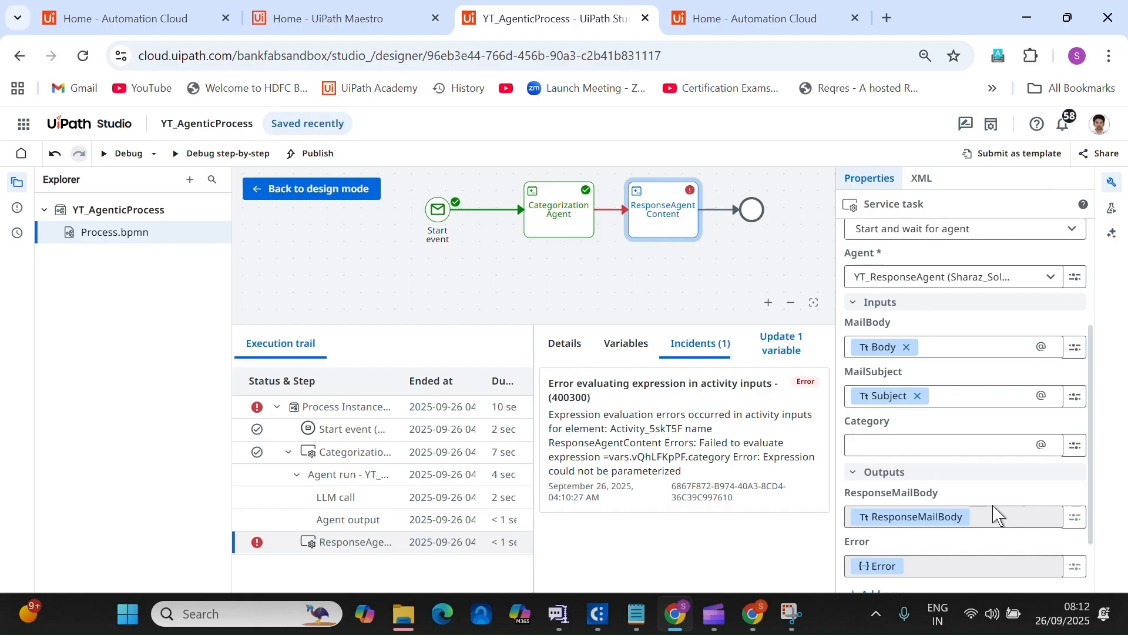
{"action": "left_click", "coordinate": [1075, 445]}
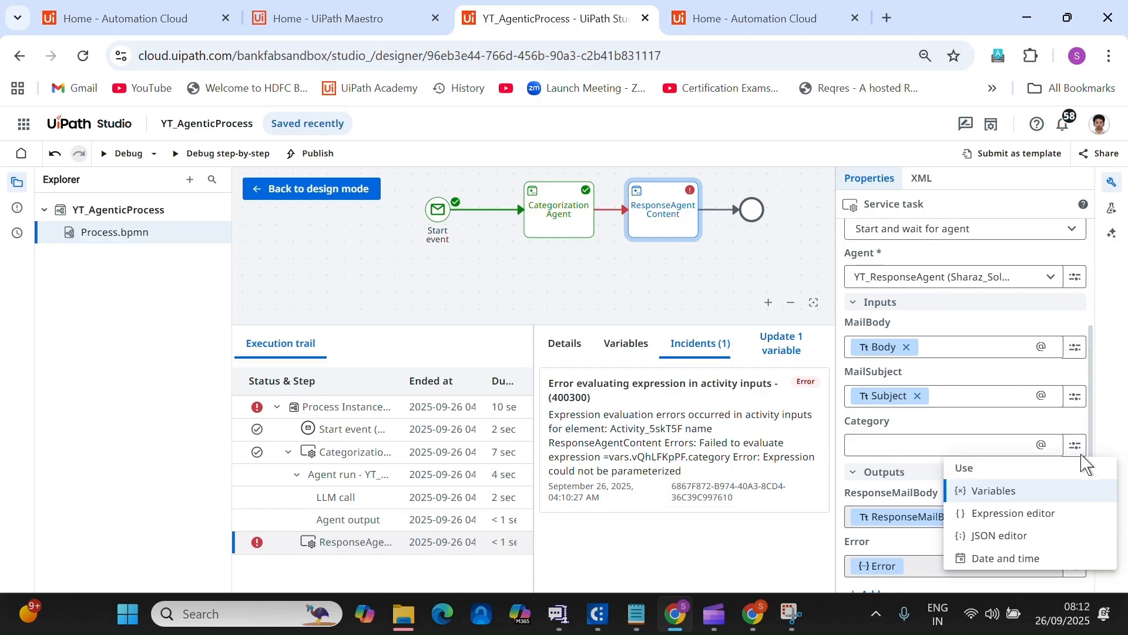
{"action": "left_click", "coordinate": [1017, 492]}
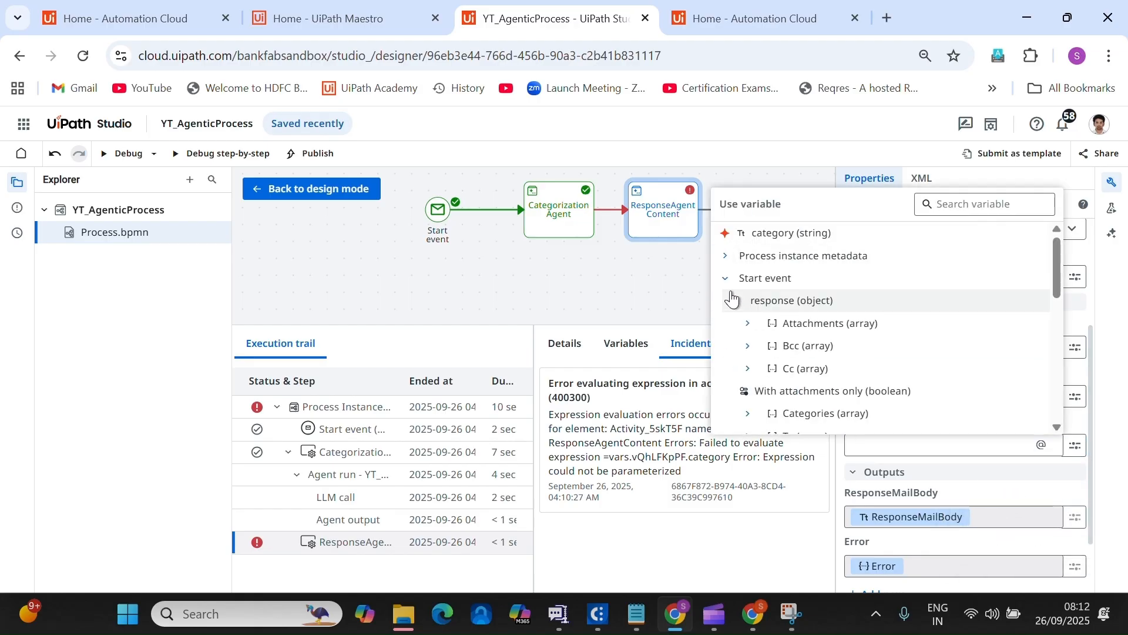
{"action": "left_click", "coordinate": [726, 278]}
{"action": "left_click", "coordinate": [727, 297]}
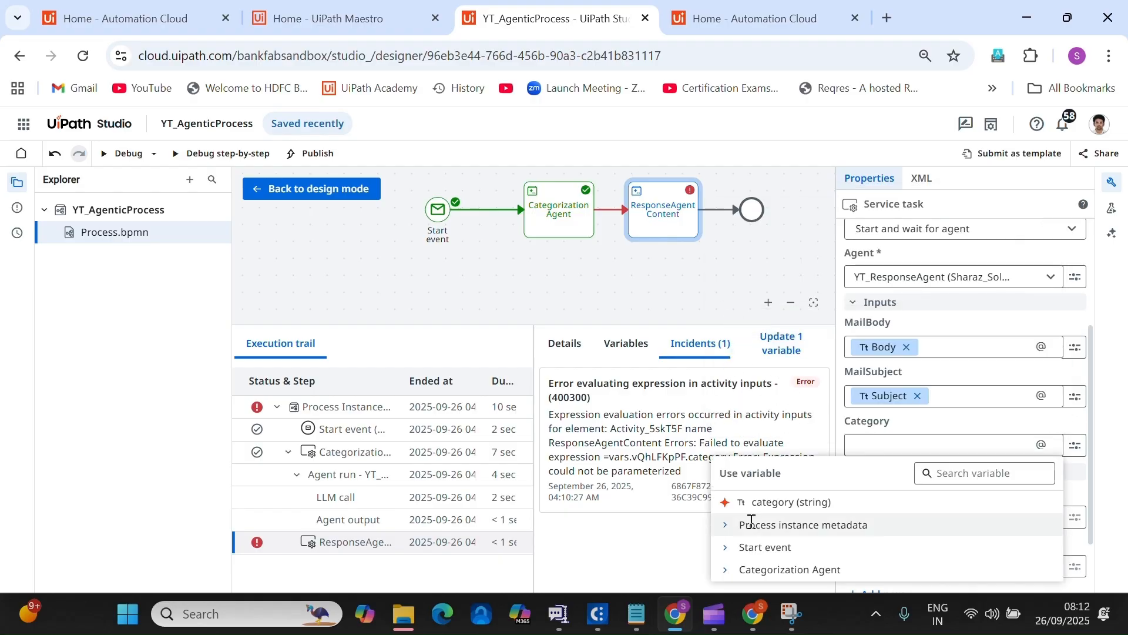
{"action": "left_click", "coordinate": [729, 568]}
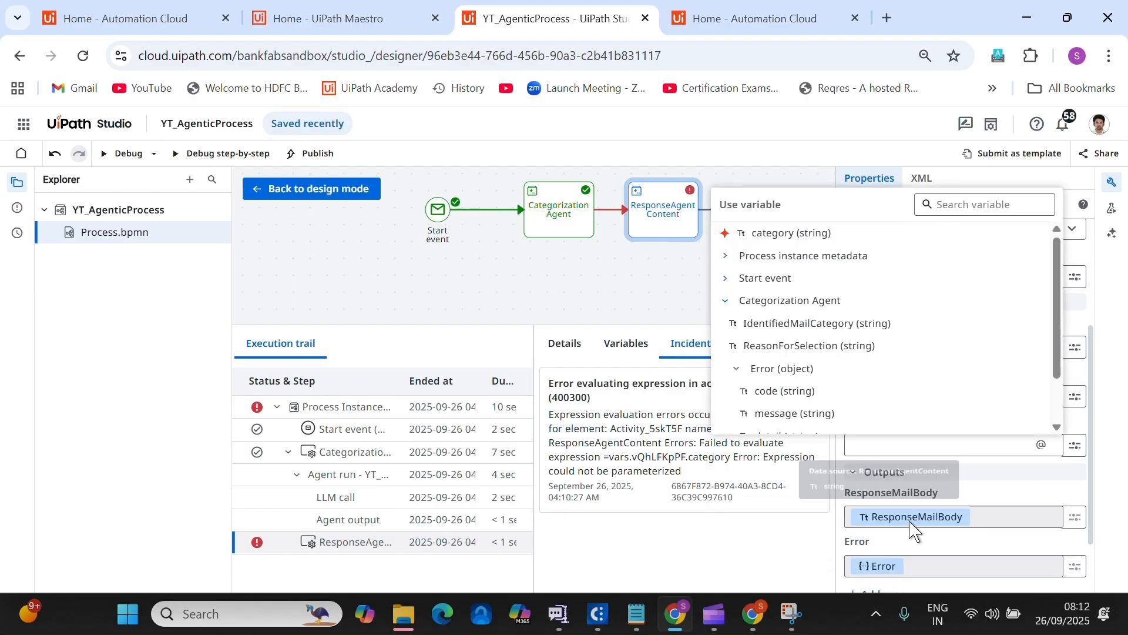
{"action": "left_click", "coordinate": [820, 324]}
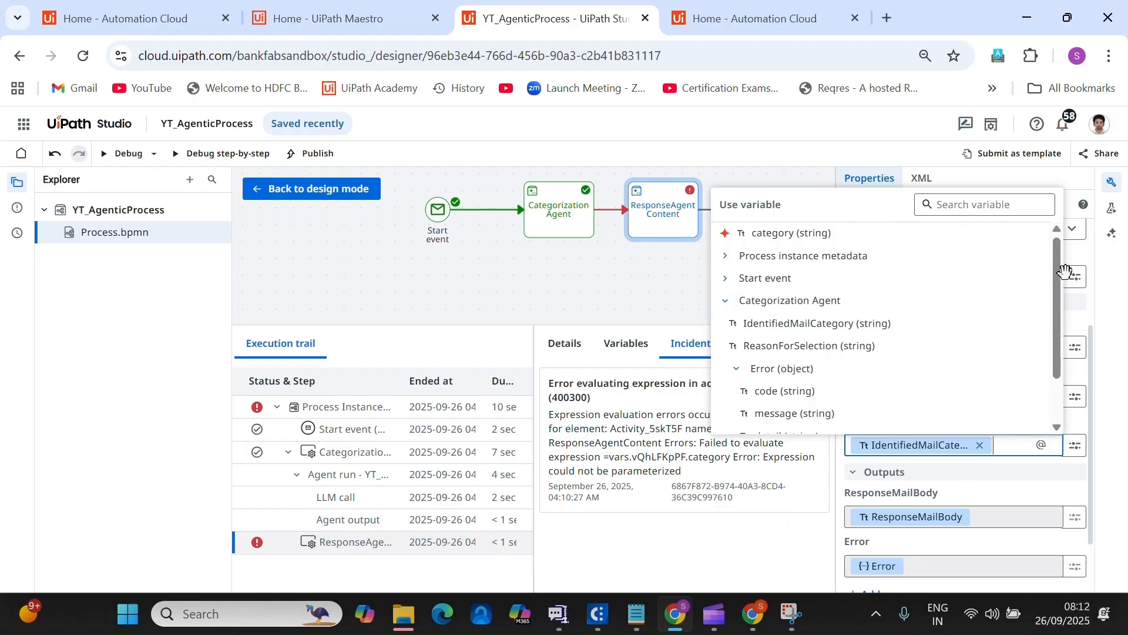
{"action": "left_click", "coordinate": [1114, 193]}
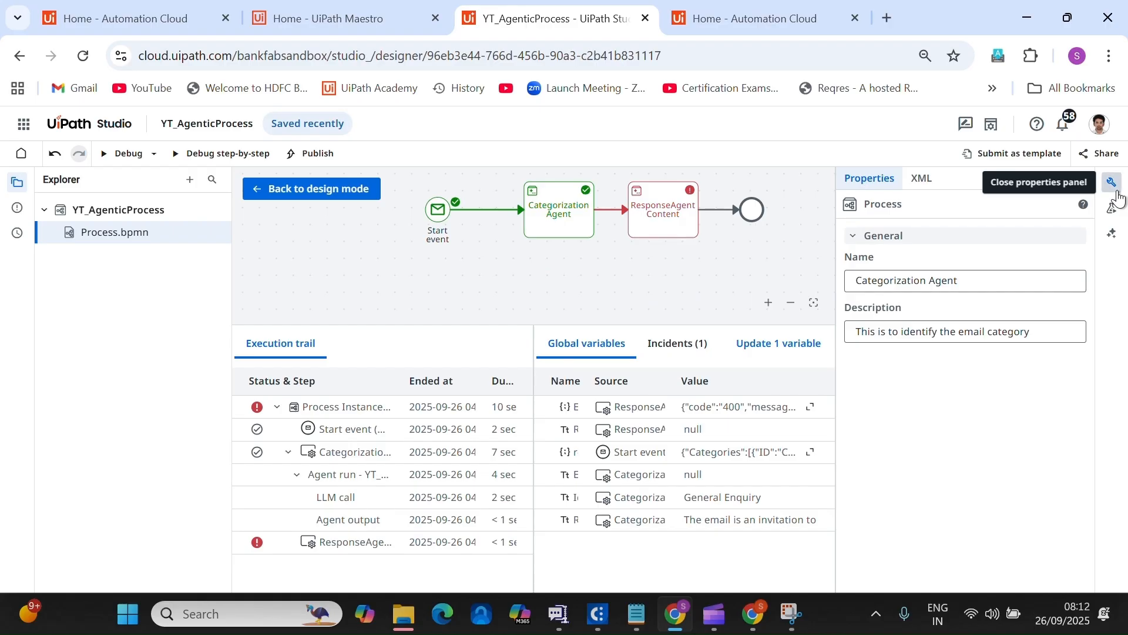
{"action": "left_click", "coordinate": [1118, 198]}
Return to design mode, verify ResponseAgentContent's inputs, and start a new debug run with an enlarged execution panel.
{"action": "left_click", "coordinate": [284, 188]}
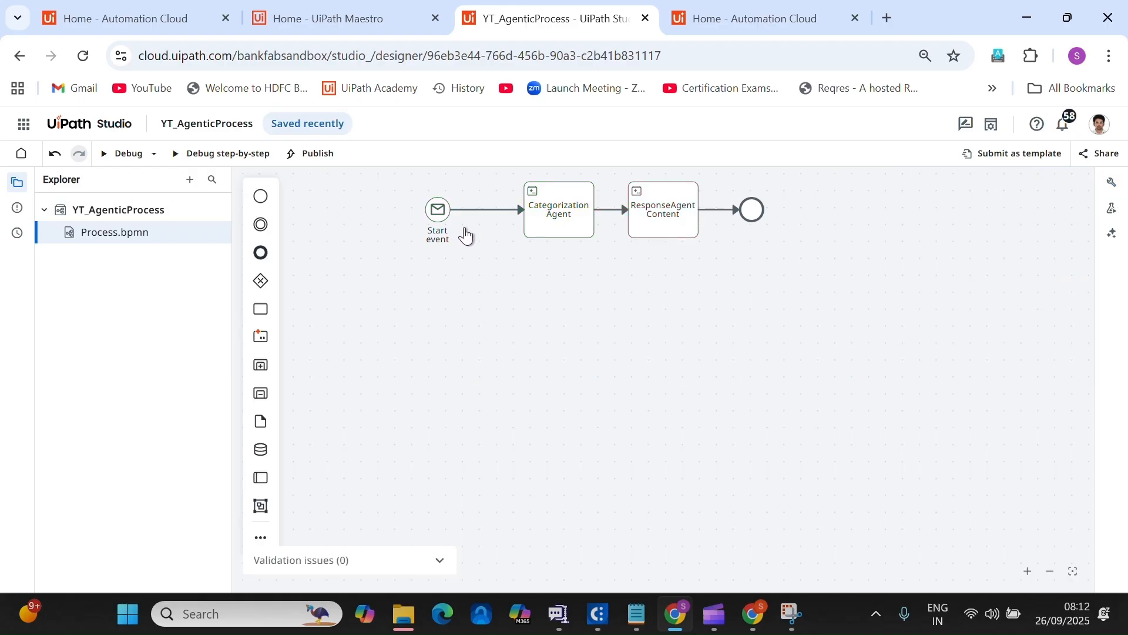
{"action": "left_click", "coordinate": [653, 221]}
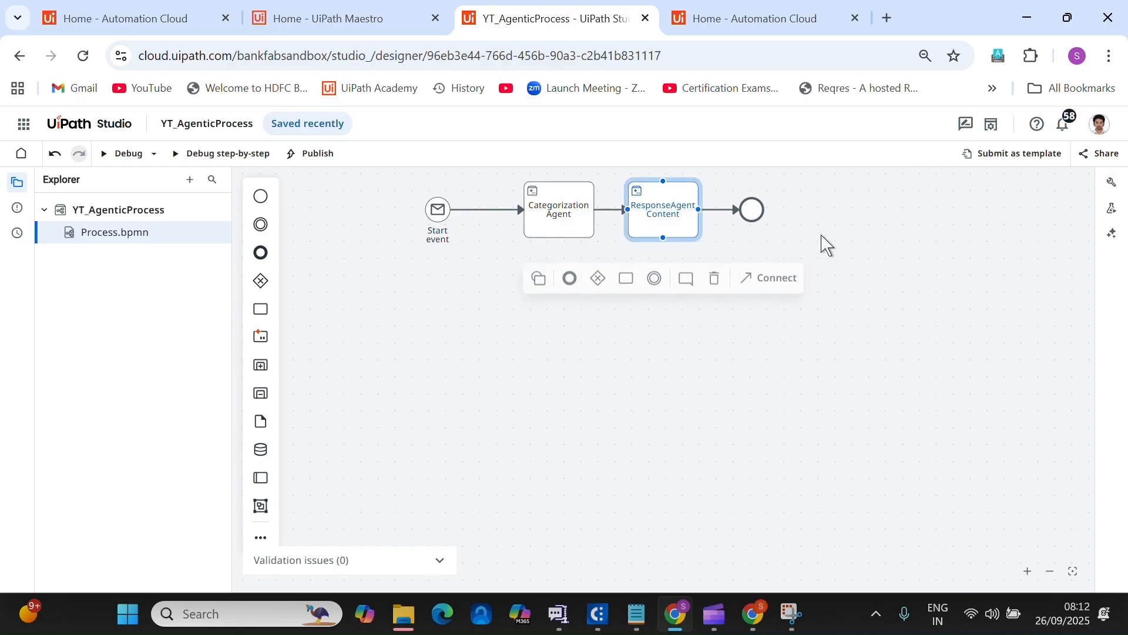
{"action": "left_click", "coordinate": [1112, 183]}
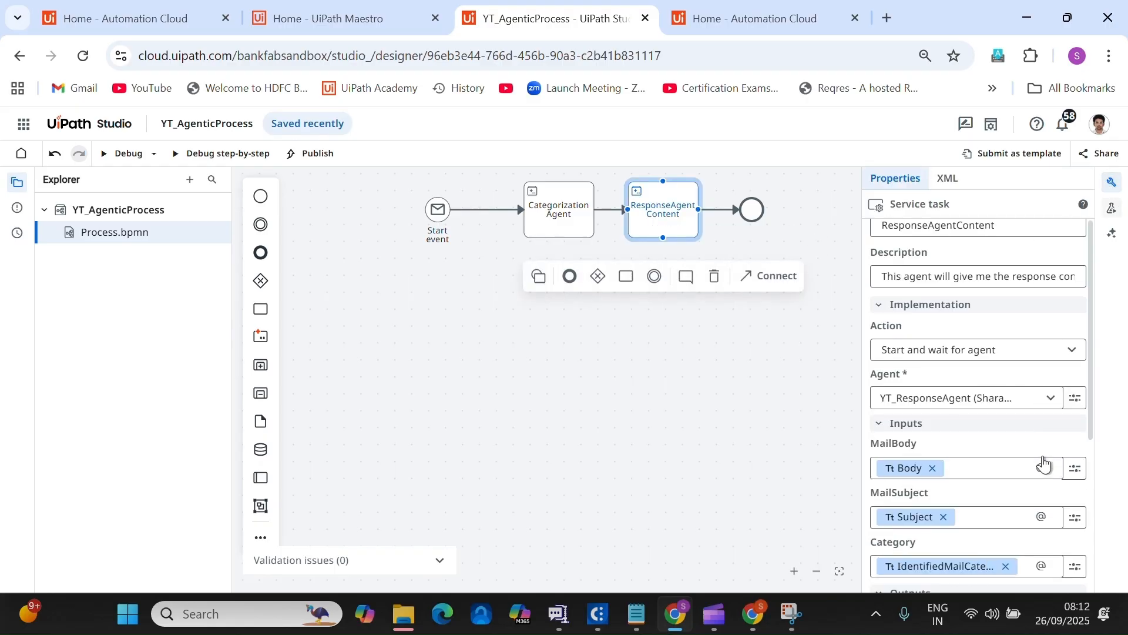
{"action": "scroll", "coordinate": [1044, 464], "scroll_direction": "down", "scroll_amount": 2}
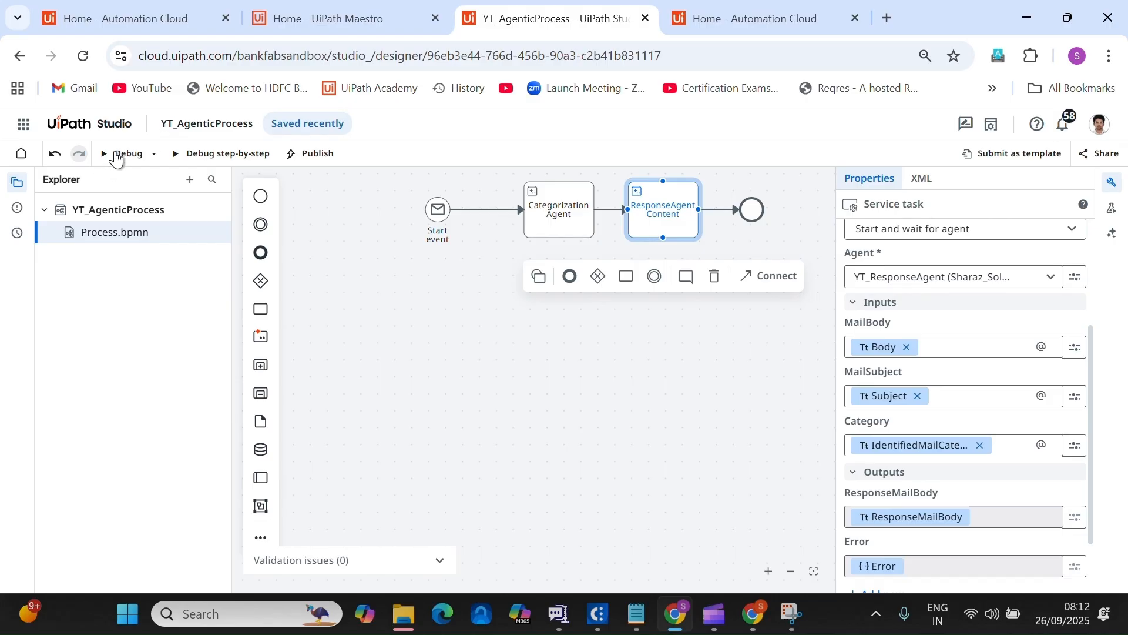
{"action": "left_click", "coordinate": [116, 154]}
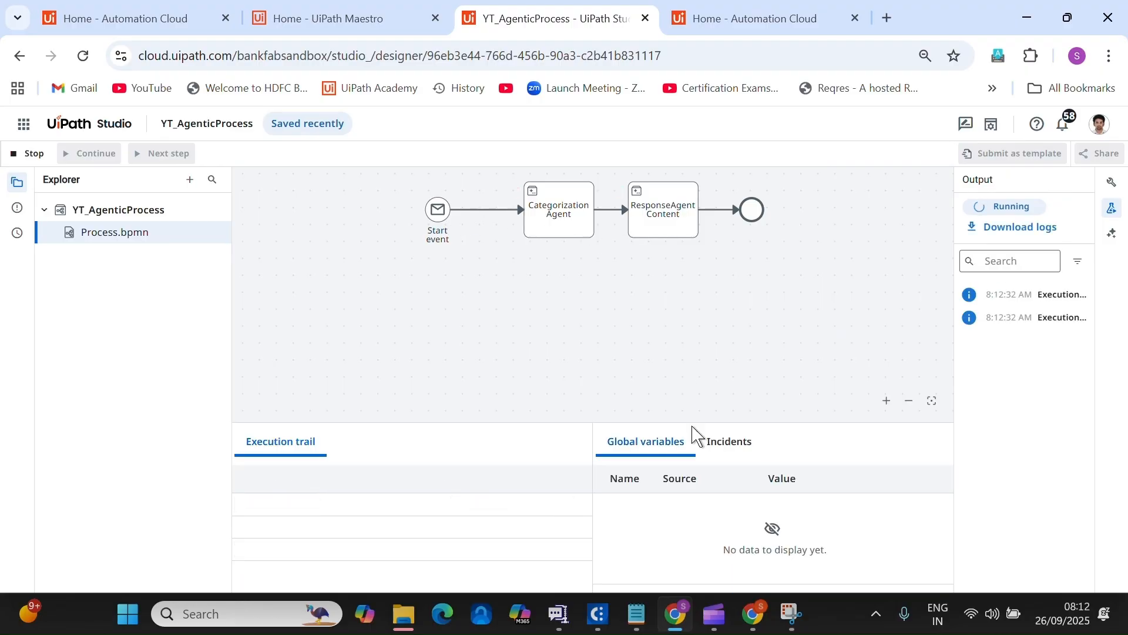
{"action": "left_click_drag", "start_coordinate": [695, 420], "coordinate": [696, 306]}
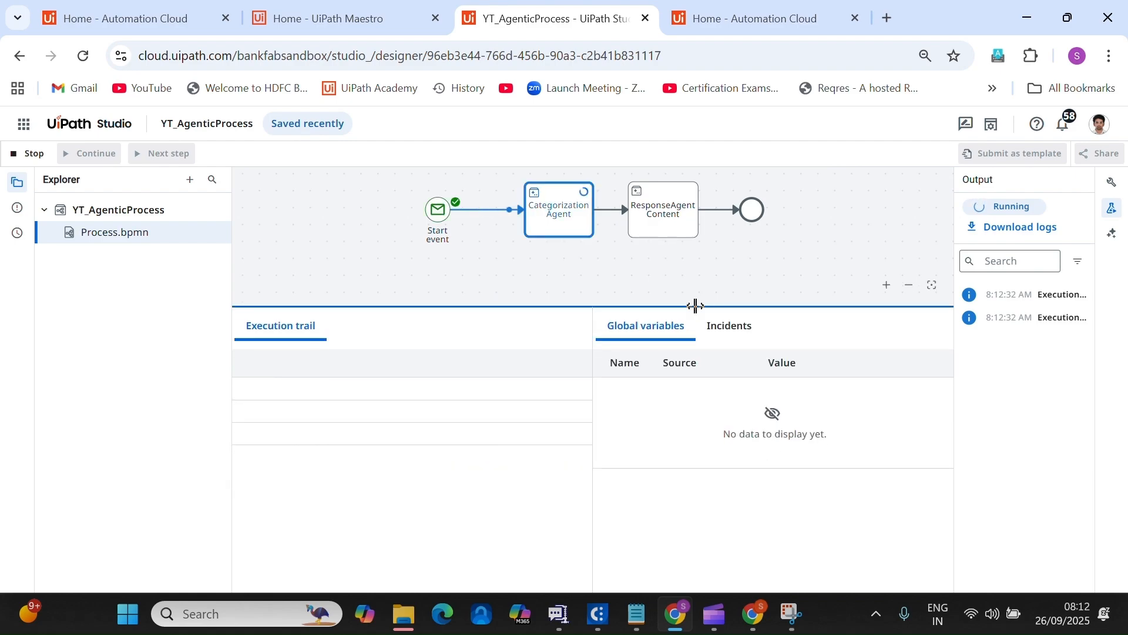
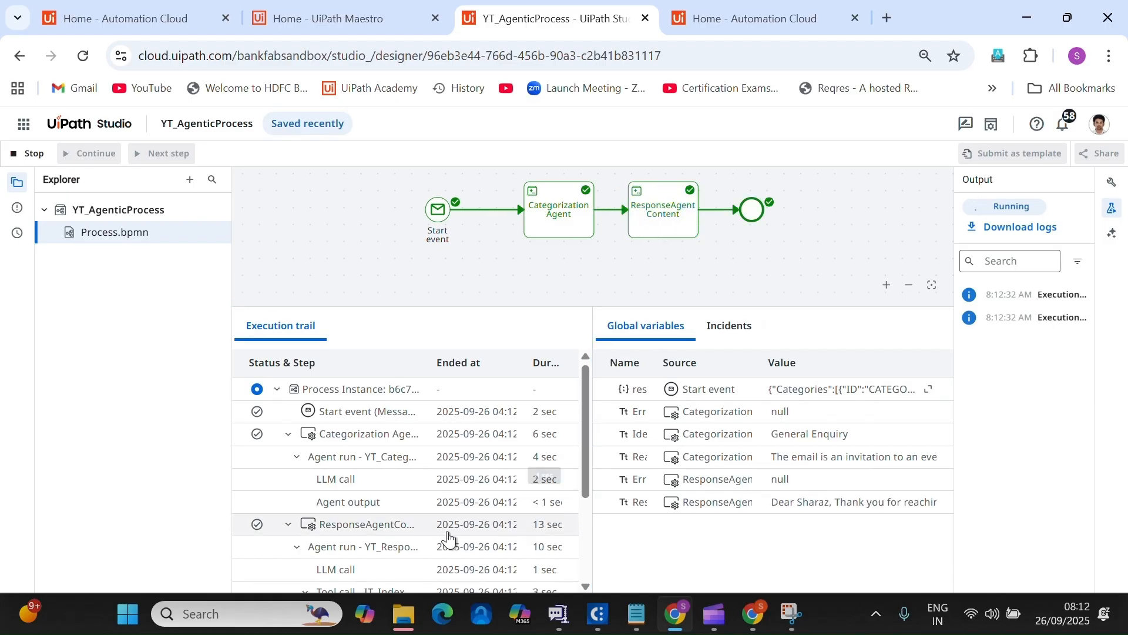
Read ResponseAgentContent's Agent output JSON with the drafted reply email, then enlarge the diagram area.
{"action": "left_click", "coordinate": [389, 533]}
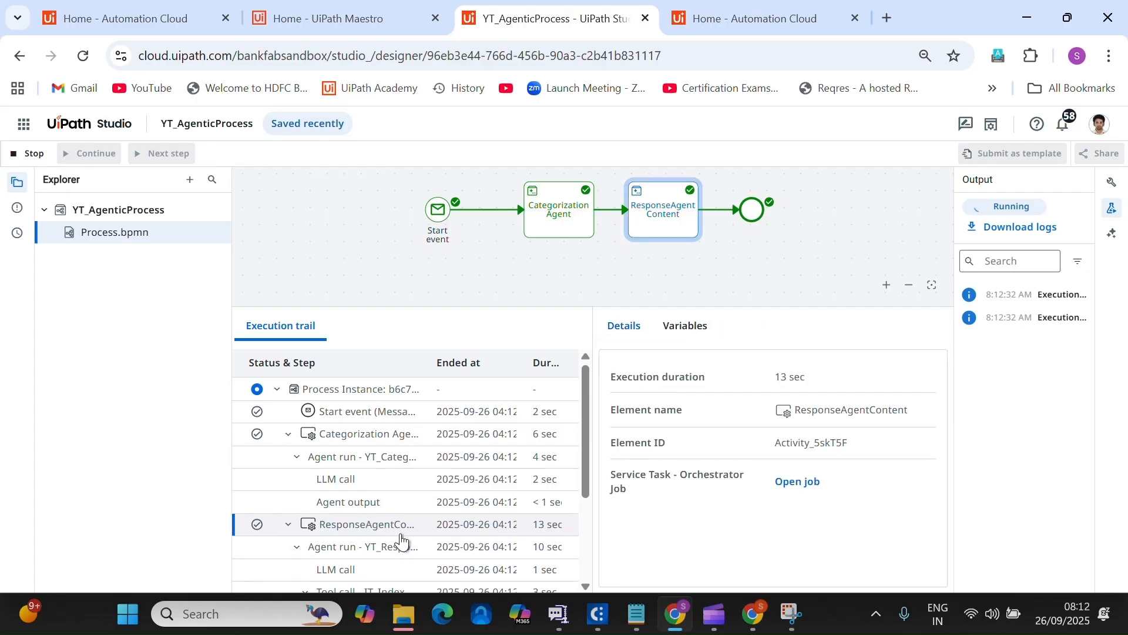
{"action": "left_click", "coordinate": [688, 327]}
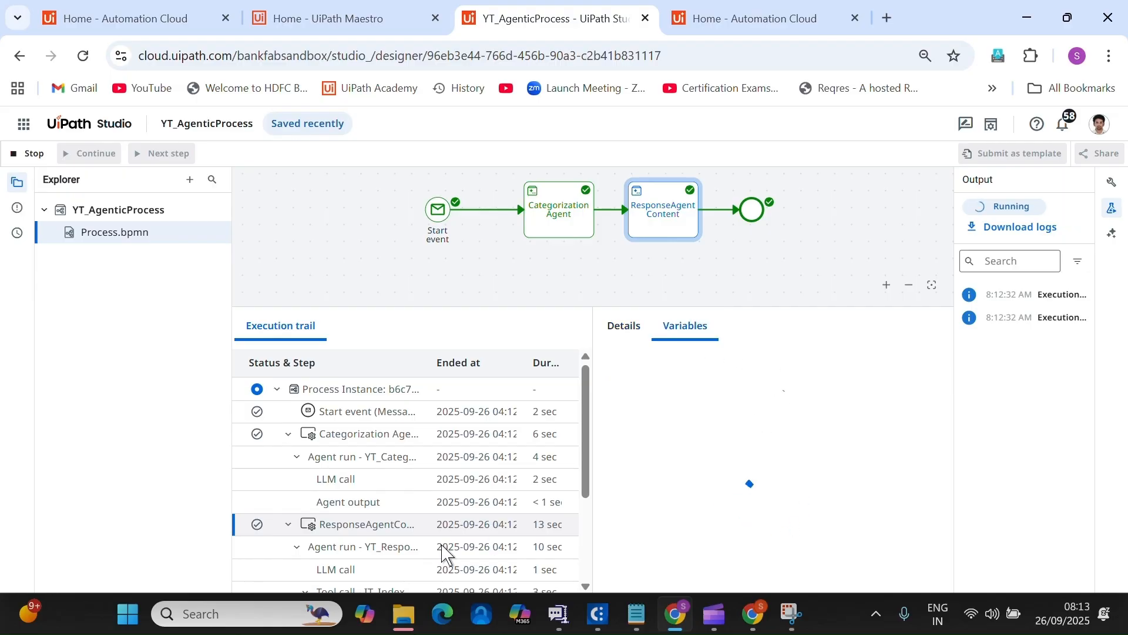
{"action": "scroll", "coordinate": [445, 553], "scroll_direction": "down", "scroll_amount": 3}
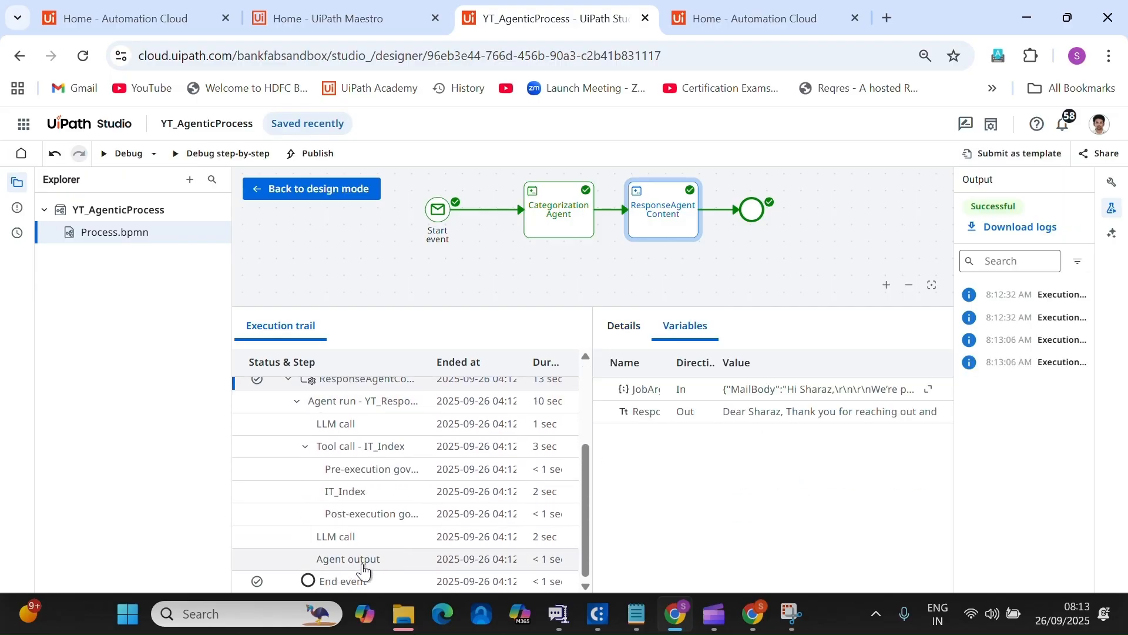
{"action": "left_click", "coordinate": [363, 564]}
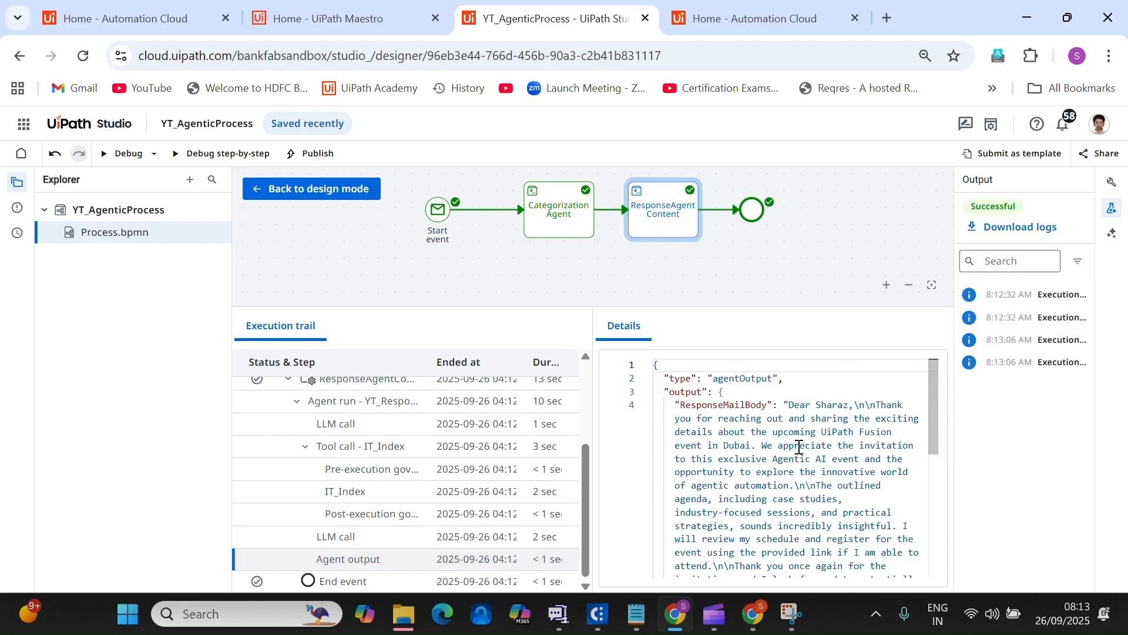
{"action": "left_click_drag", "start_coordinate": [762, 446], "coordinate": [820, 463]}
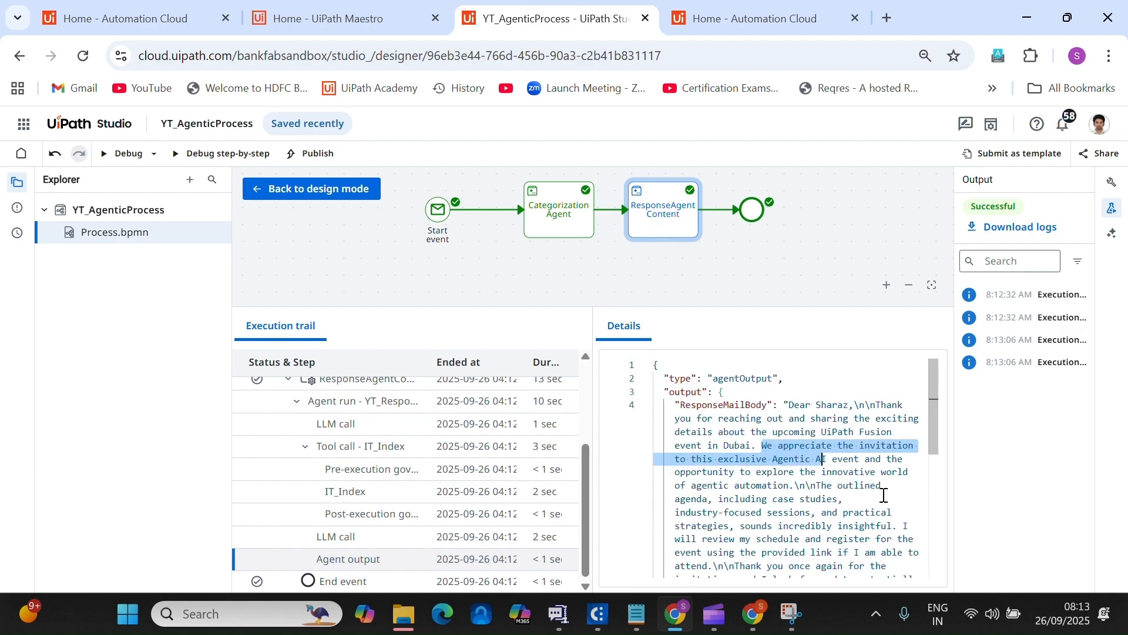
{"action": "left_click", "coordinate": [940, 413]}
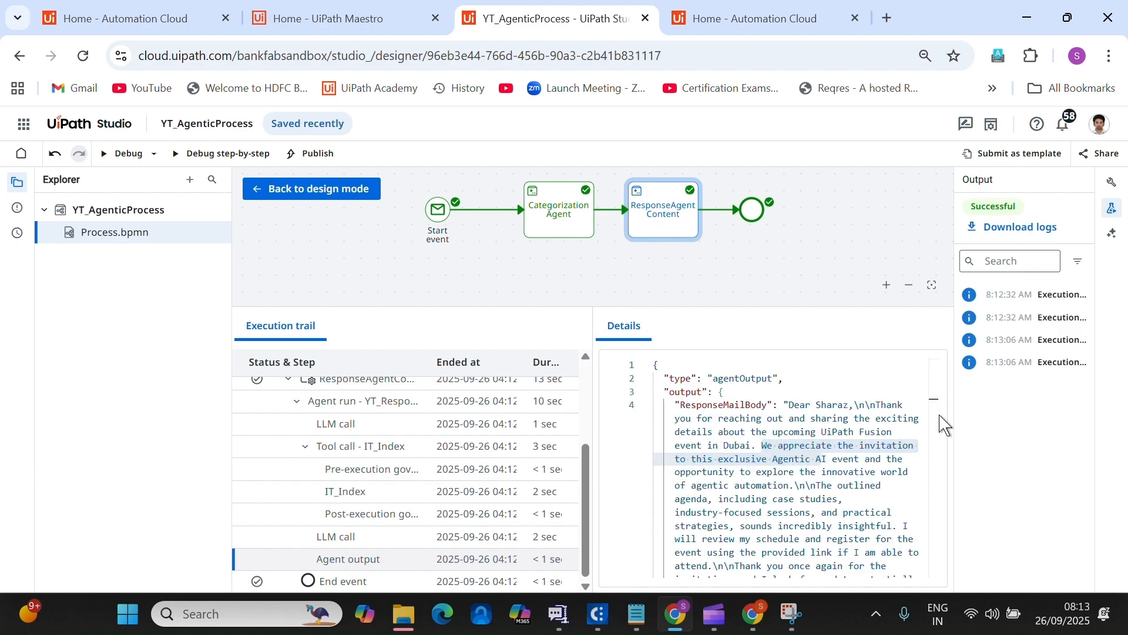
{"action": "mouse_move", "coordinate": [940, 418]}
{"action": "left_mouse_down"}
{"action": "mouse_move", "coordinate": [940, 445]}
{"action": "mouse_move", "coordinate": [945, 411]}
{"action": "left_mouse_up"}
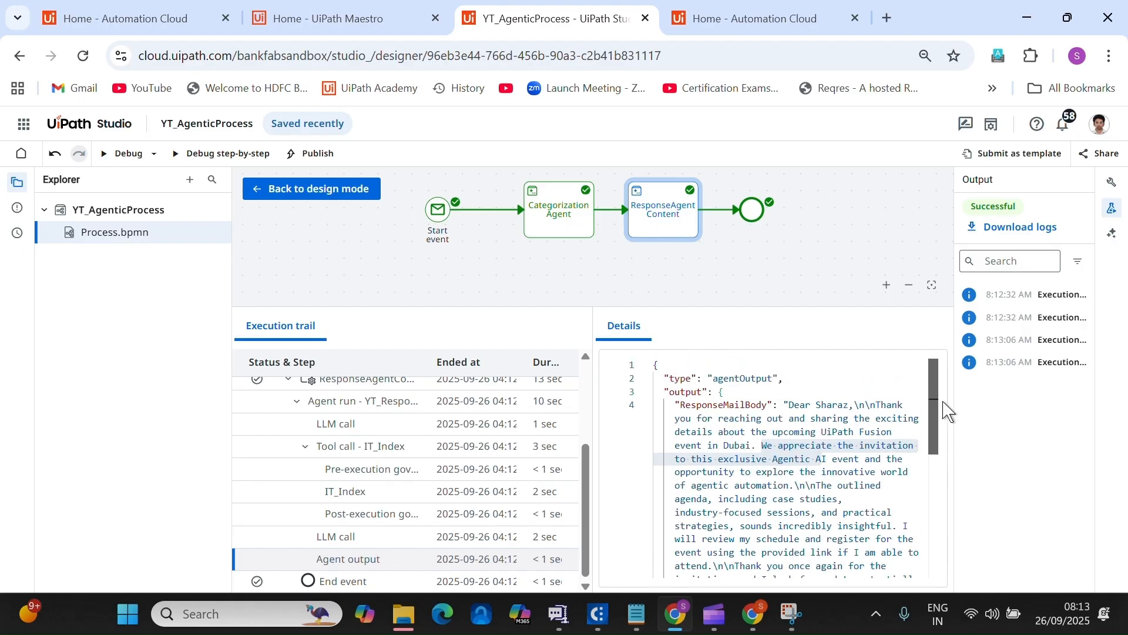
{"action": "left_click_drag", "start_coordinate": [658, 340], "coordinate": [661, 509]}
{"action": "left_click", "coordinate": [663, 350]}
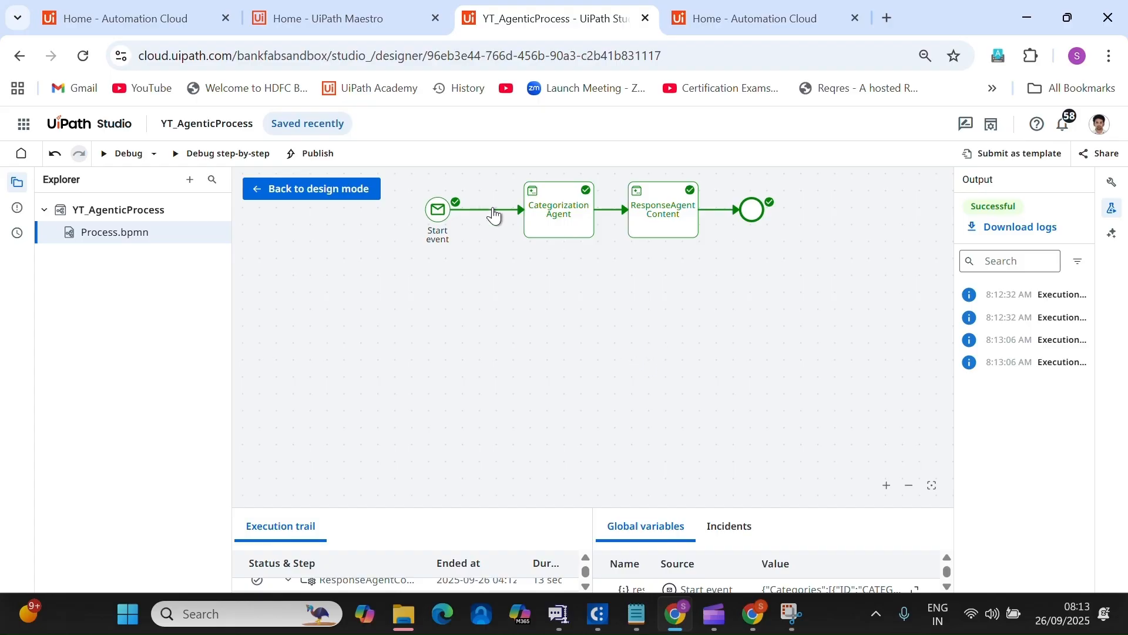
Move ResponseAgent Content down and add an exclusive gateway named Condition after Categorization Agent.
{"action": "left_click", "coordinate": [297, 190]}
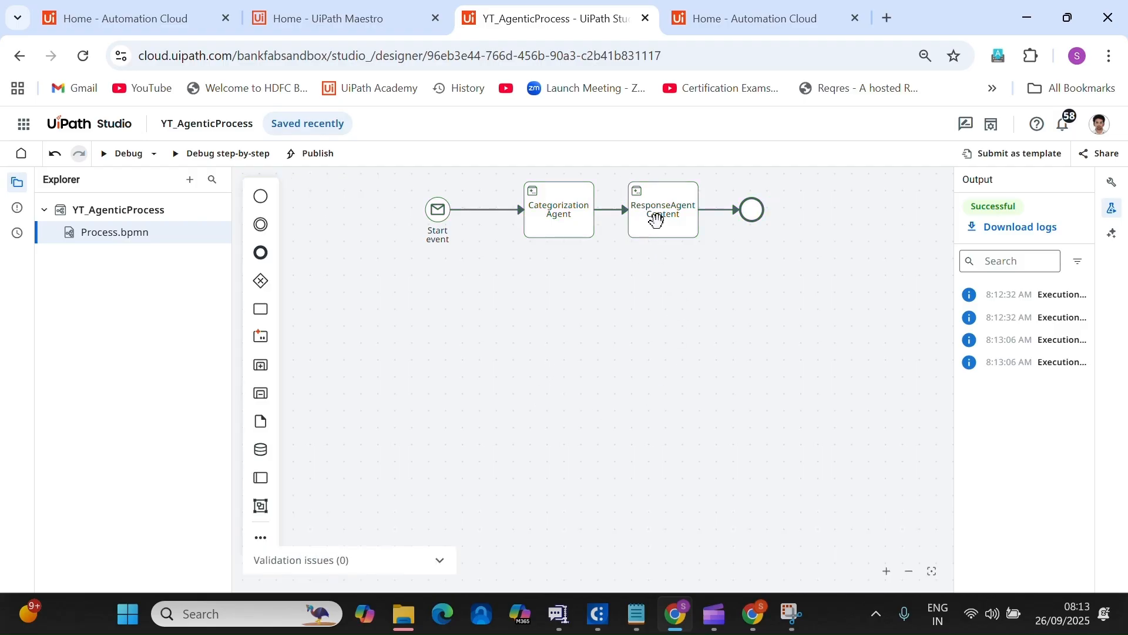
{"action": "left_click", "coordinate": [677, 235]}
{"action": "left_click_drag", "start_coordinate": [677, 236], "coordinate": [700, 394]}
{"action": "left_click", "coordinate": [587, 235]}
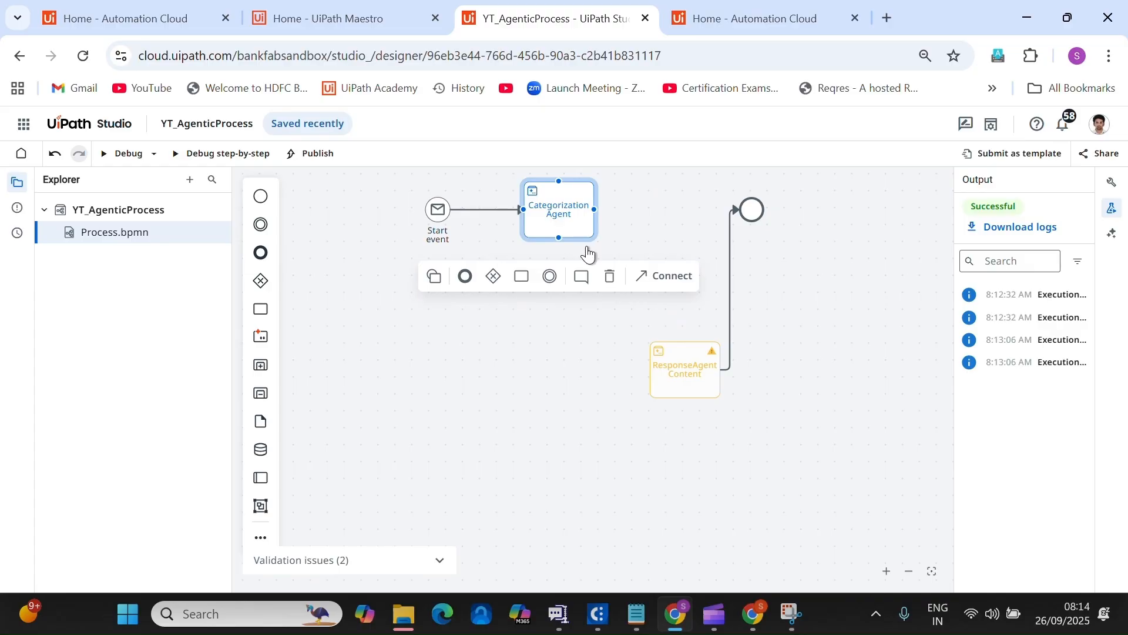
{"action": "left_click", "coordinate": [493, 280]}
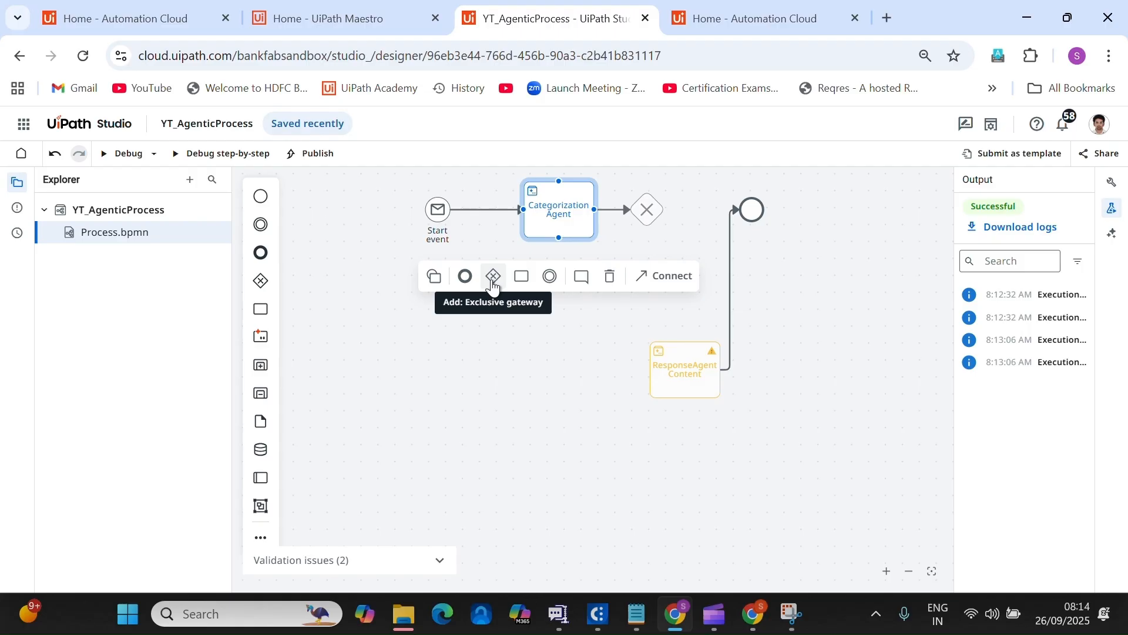
{"action": "left_click", "coordinate": [492, 281]}
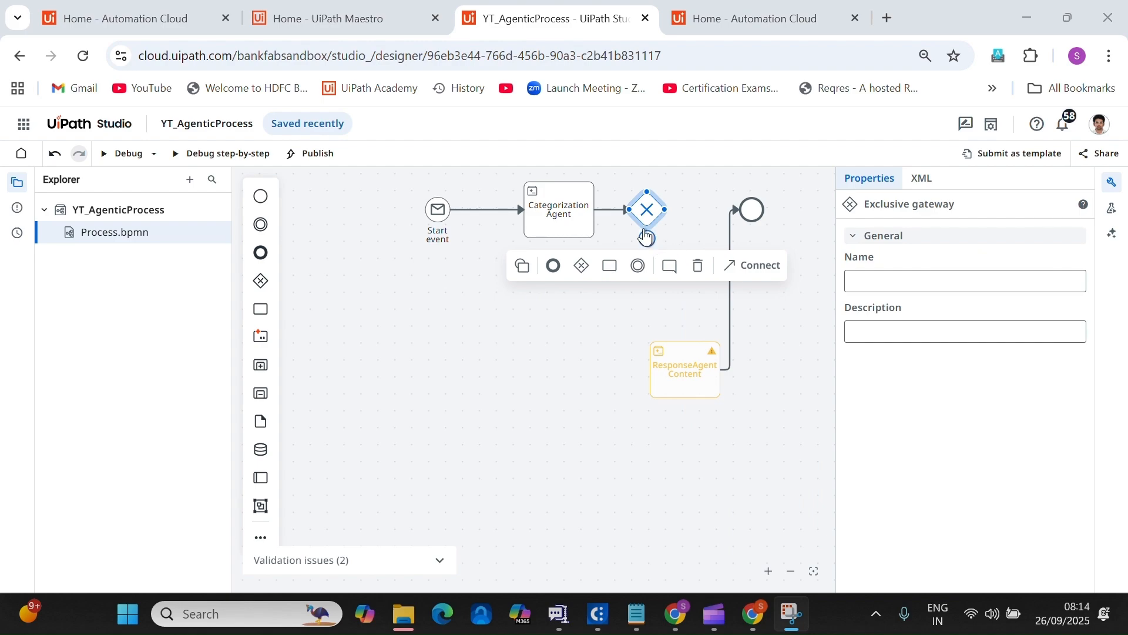
{"action": "left_click", "coordinate": [916, 278]}
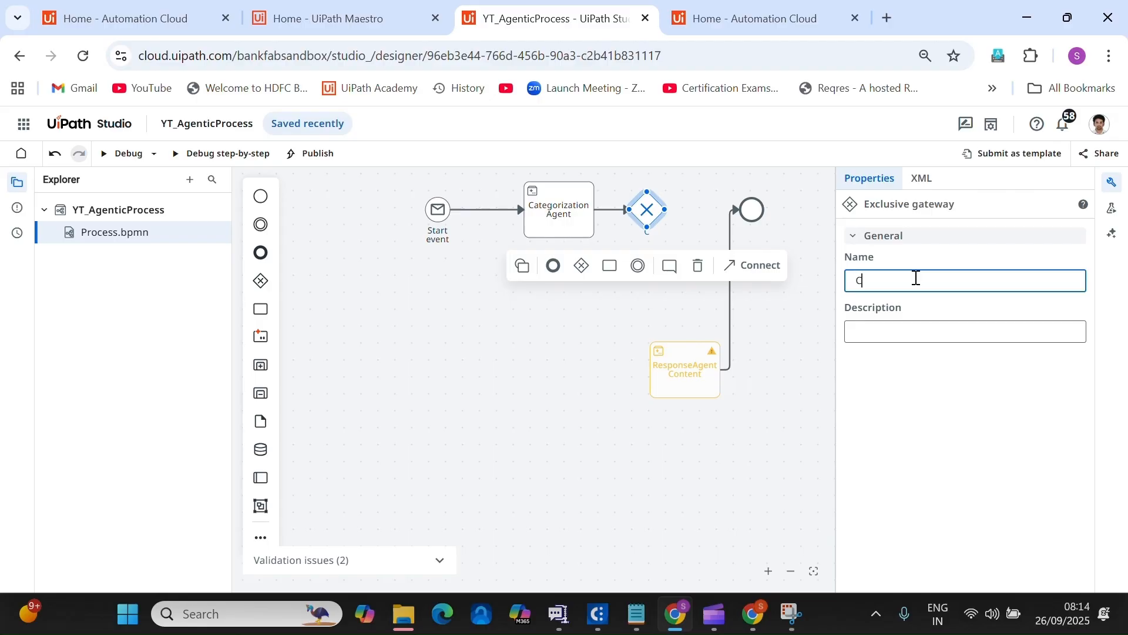
{"action": "type", "text": "Condition"}
{"action": "left_click", "coordinate": [737, 481]}
Connect the Condition gateway to ResponseAgent Content and directly to the end event.
{"action": "left_click", "coordinate": [642, 200]}
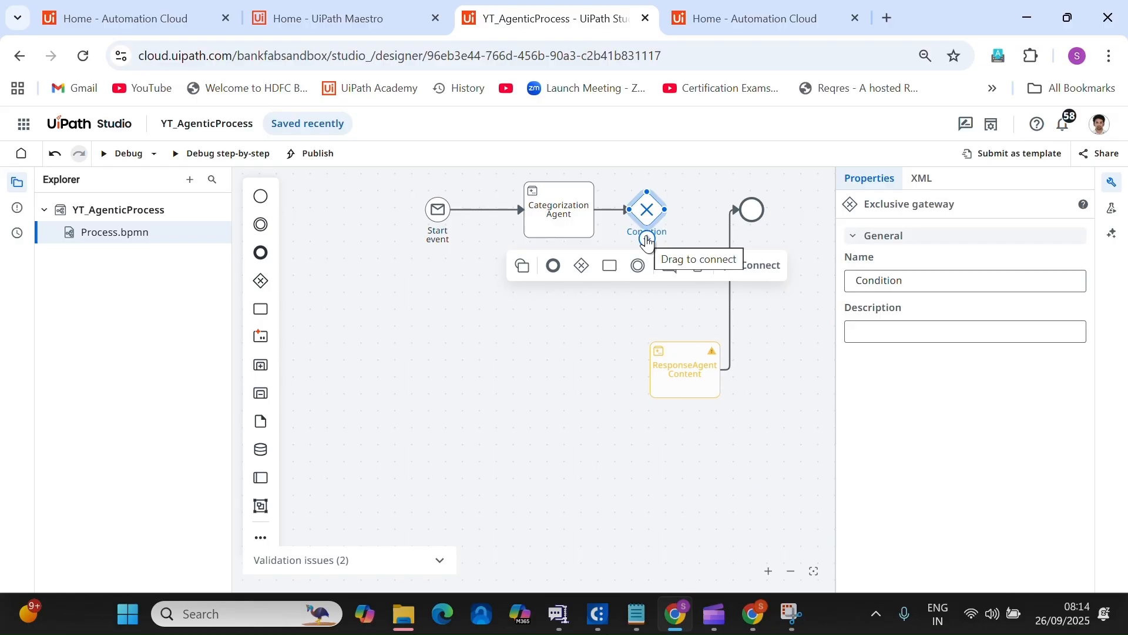
{"action": "left_click_drag", "start_coordinate": [646, 239], "coordinate": [657, 379]}
{"action": "left_click", "coordinate": [664, 221]}
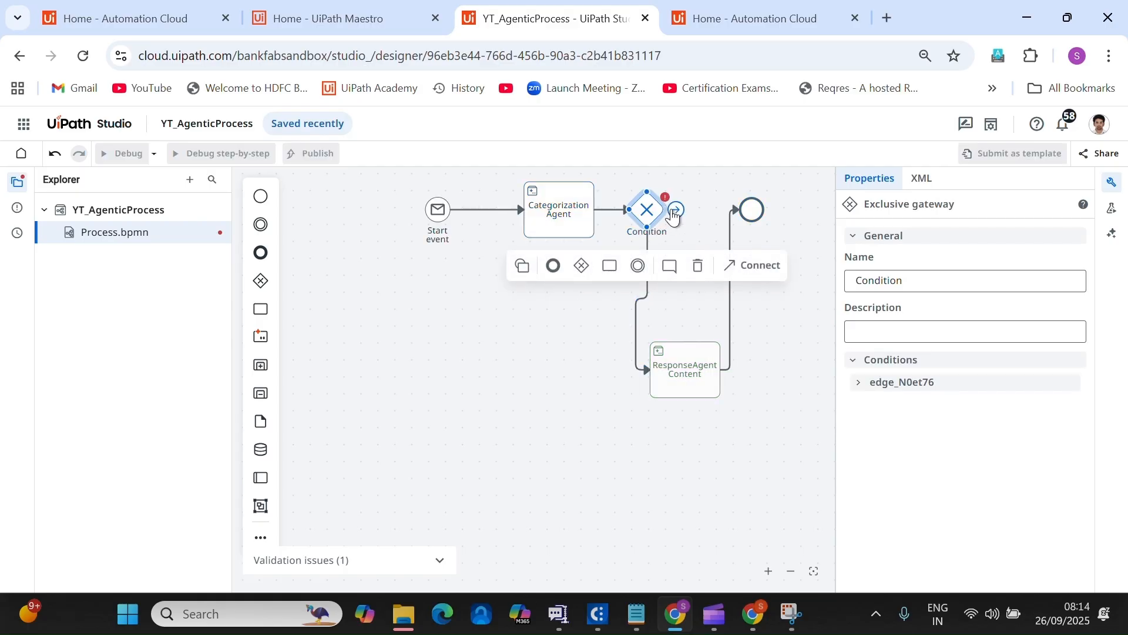
{"action": "left_click_drag", "start_coordinate": [667, 210], "coordinate": [744, 229]}
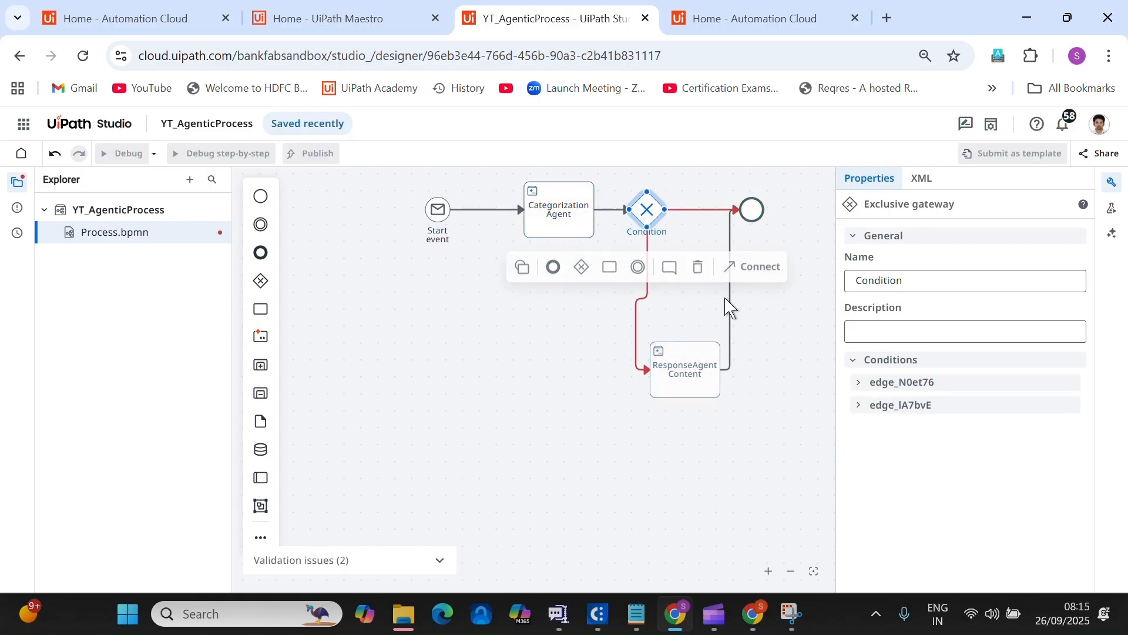
{"action": "key", "text": "Left"}
{"action": "key", "text": "Left"}
{"action": "key", "text": "Left"}
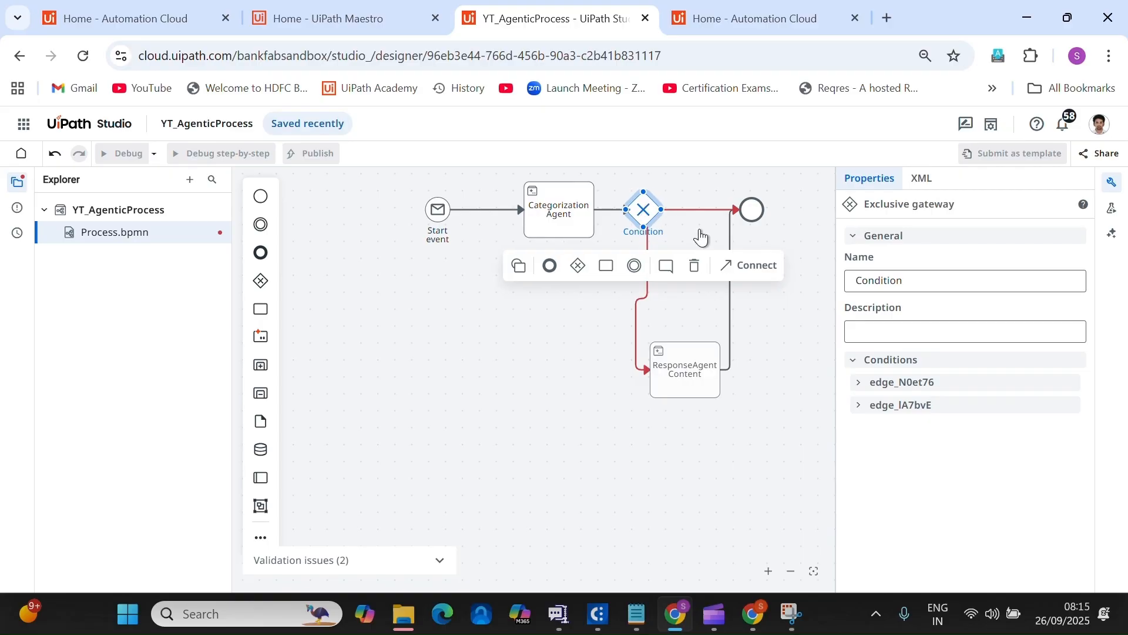
Name the flow from Condition to ResponseAgent Content 'DefinedCategory'.
{"action": "left_click", "coordinate": [636, 340]}
{"action": "left_click", "coordinate": [894, 277]}
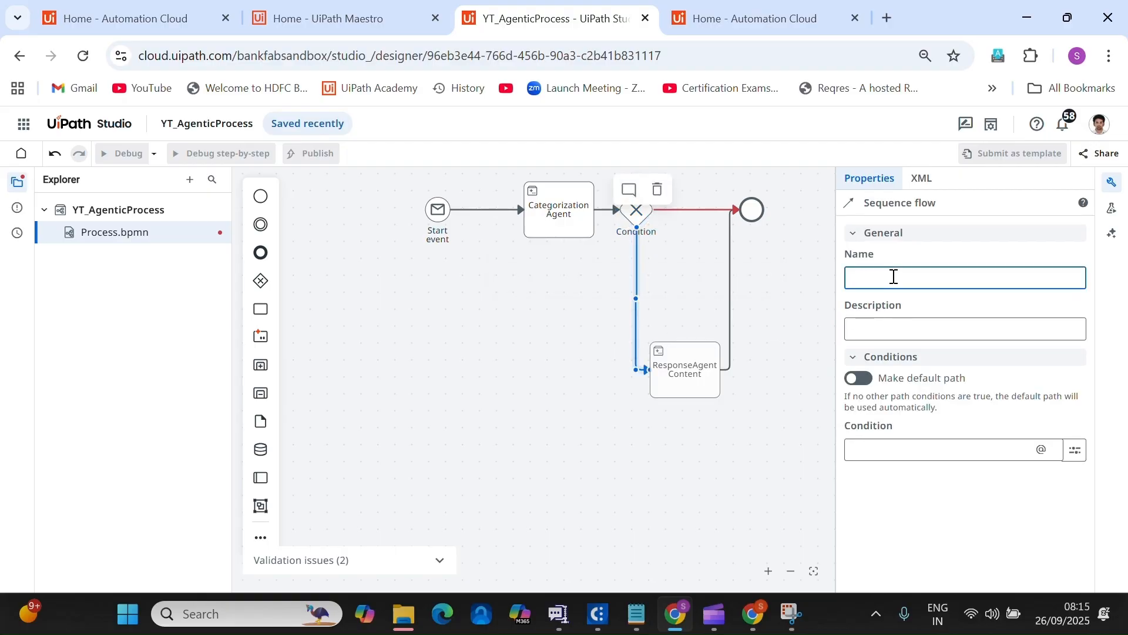
{"action": "type", "text": "DefinedCategory"}
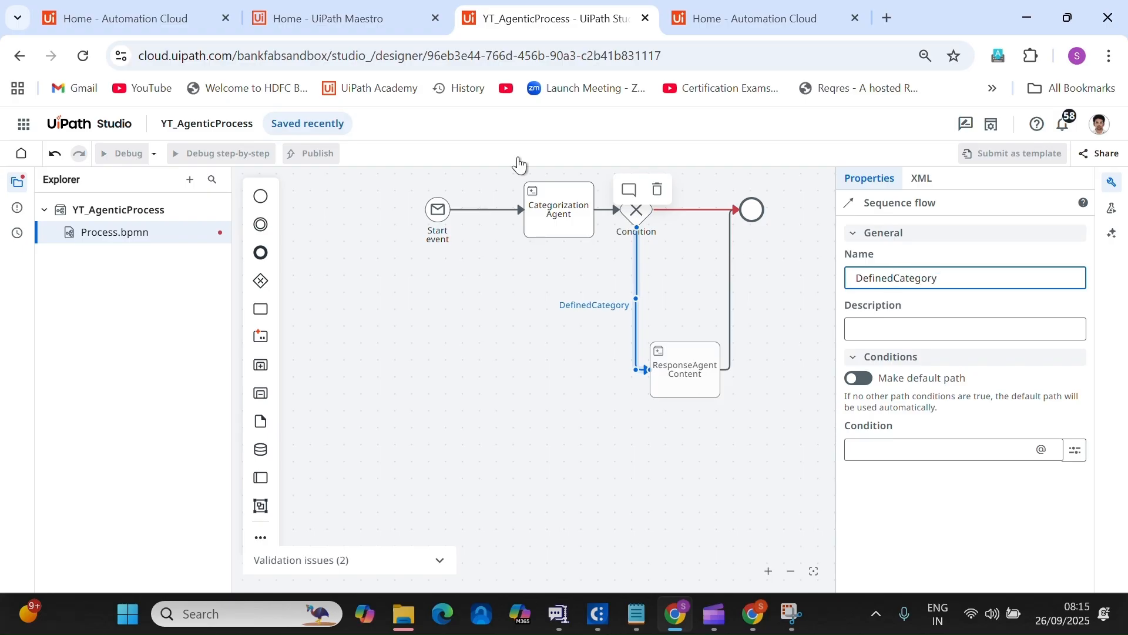
{"action": "left_click", "coordinate": [437, 16]}
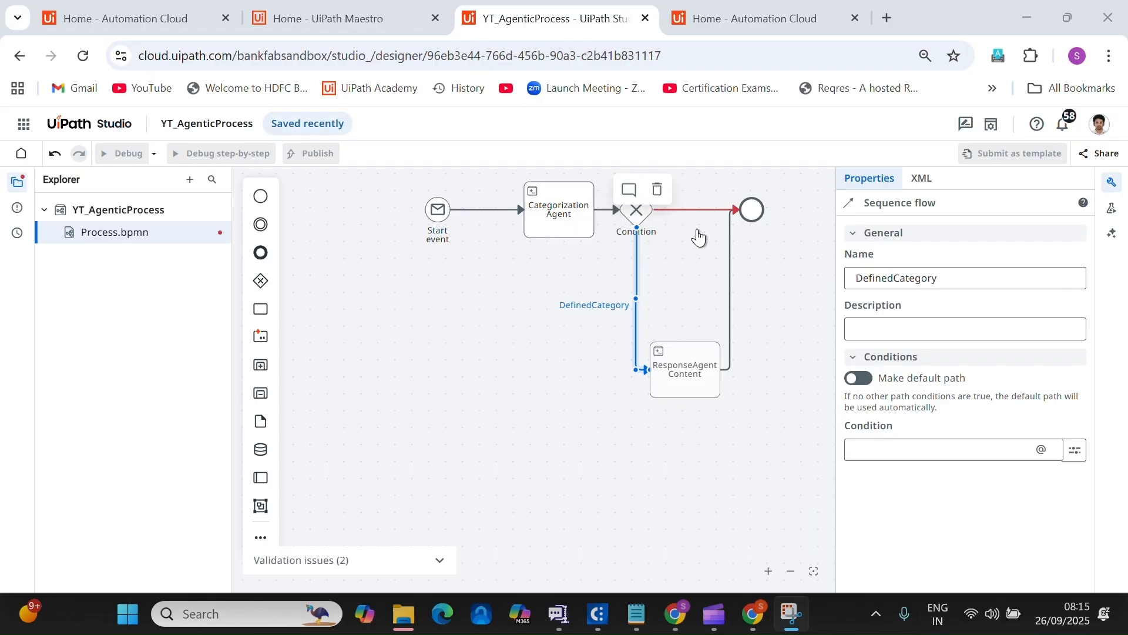
{"action": "left_click", "coordinate": [906, 326]}
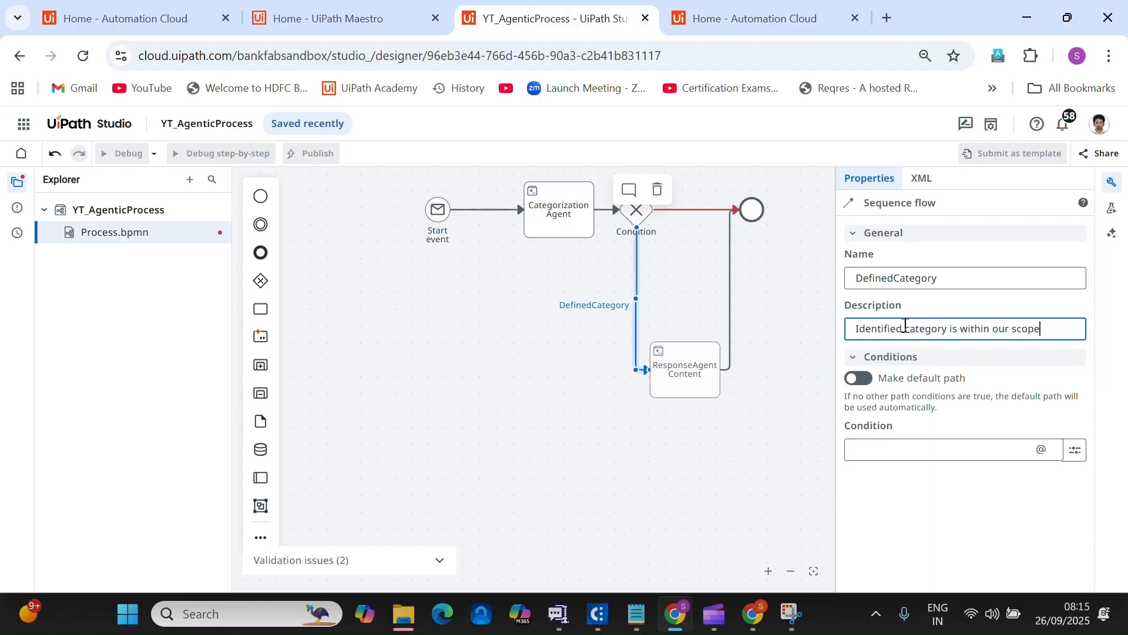
Insert Categorization Agent's IdentifiedMailCategory into the flow's condition in the expression editor.
{"action": "left_click", "coordinate": [1075, 450]}
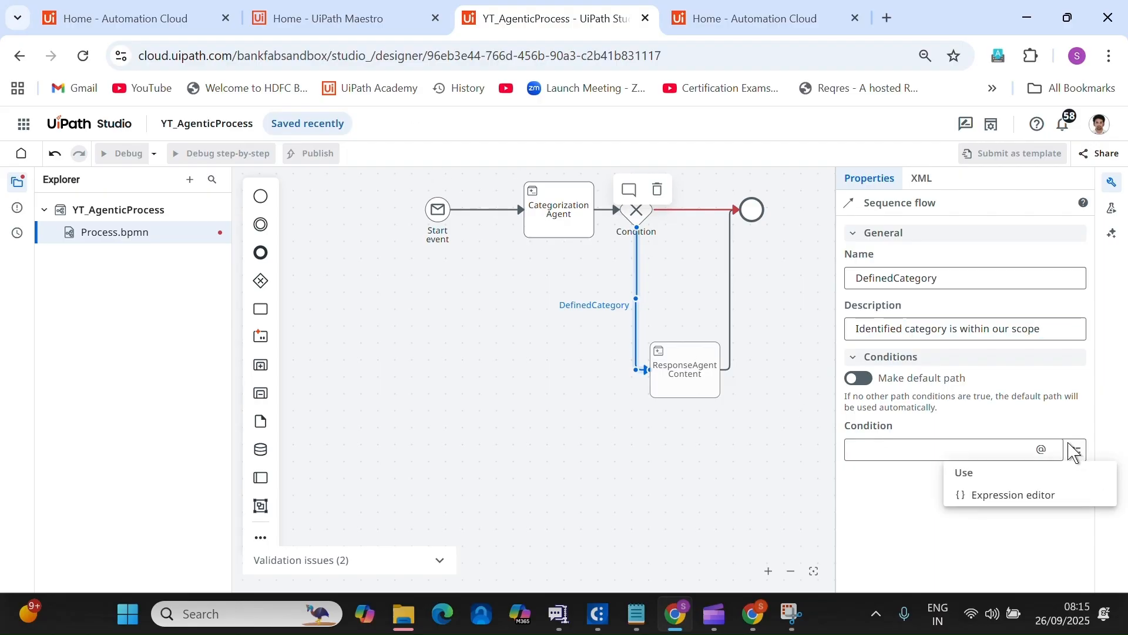
{"action": "left_click", "coordinate": [1036, 499]}
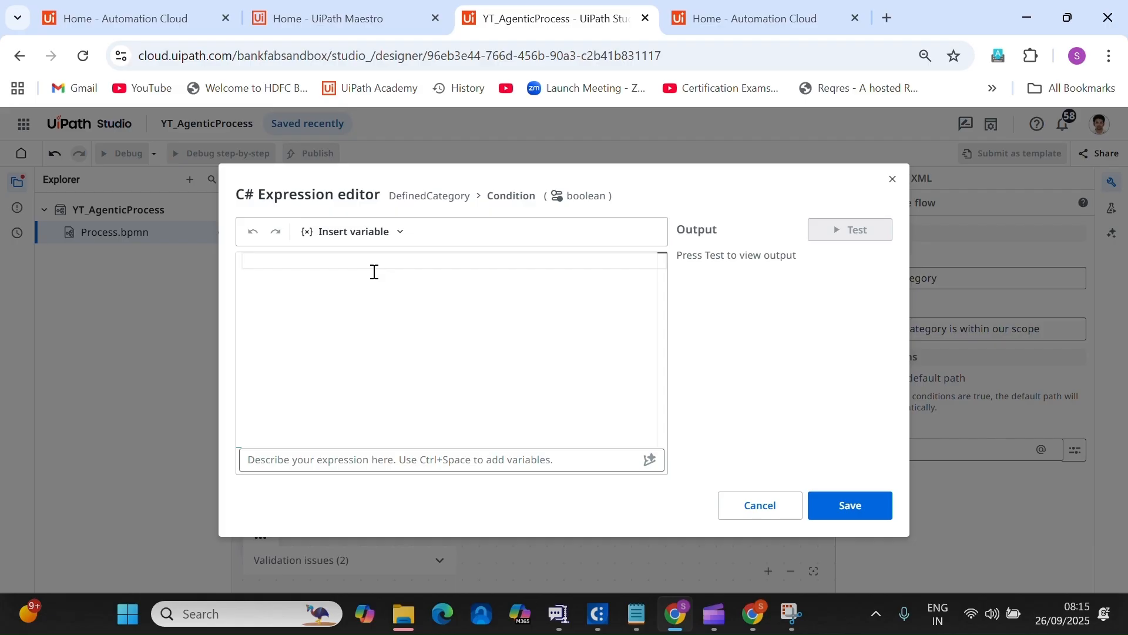
{"action": "left_click", "coordinate": [400, 232]}
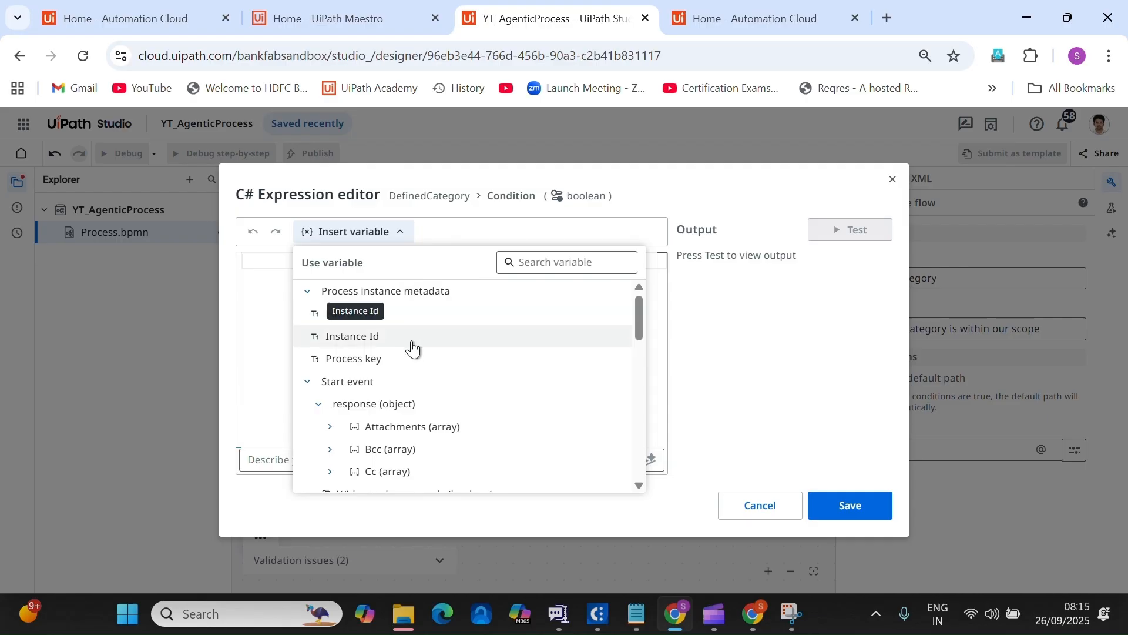
{"action": "scroll", "coordinate": [464, 392], "scroll_direction": "down", "scroll_amount": 5}
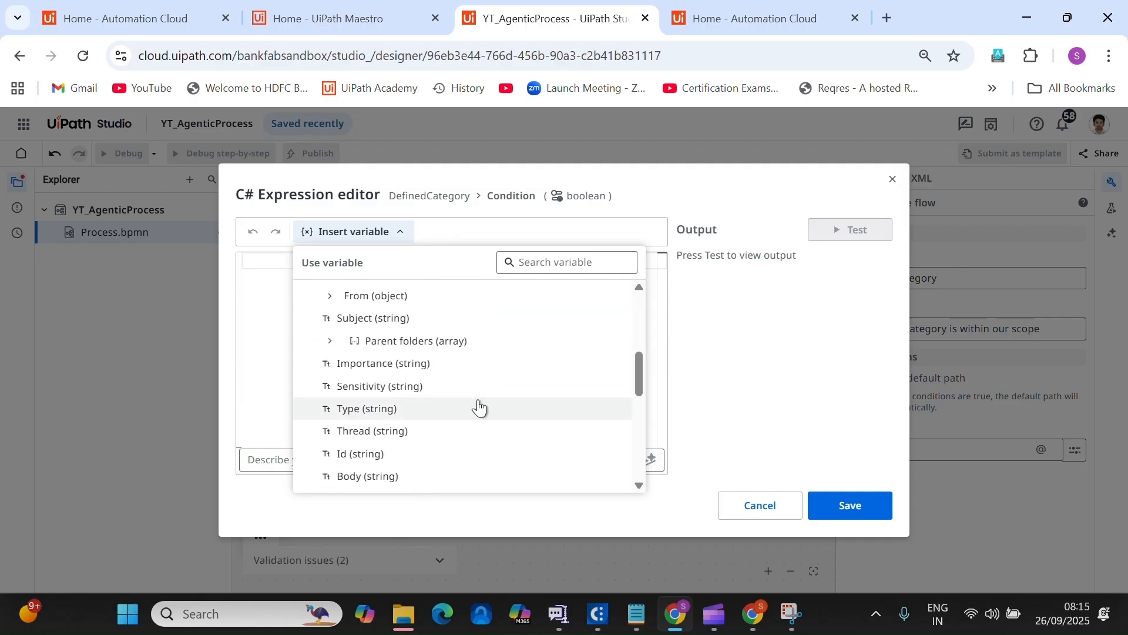
{"action": "scroll", "coordinate": [477, 403], "scroll_direction": "up", "scroll_amount": 3}
{"action": "scroll", "coordinate": [424, 408], "scroll_direction": "up", "scroll_amount": 3}
{"action": "left_click", "coordinate": [308, 382]}
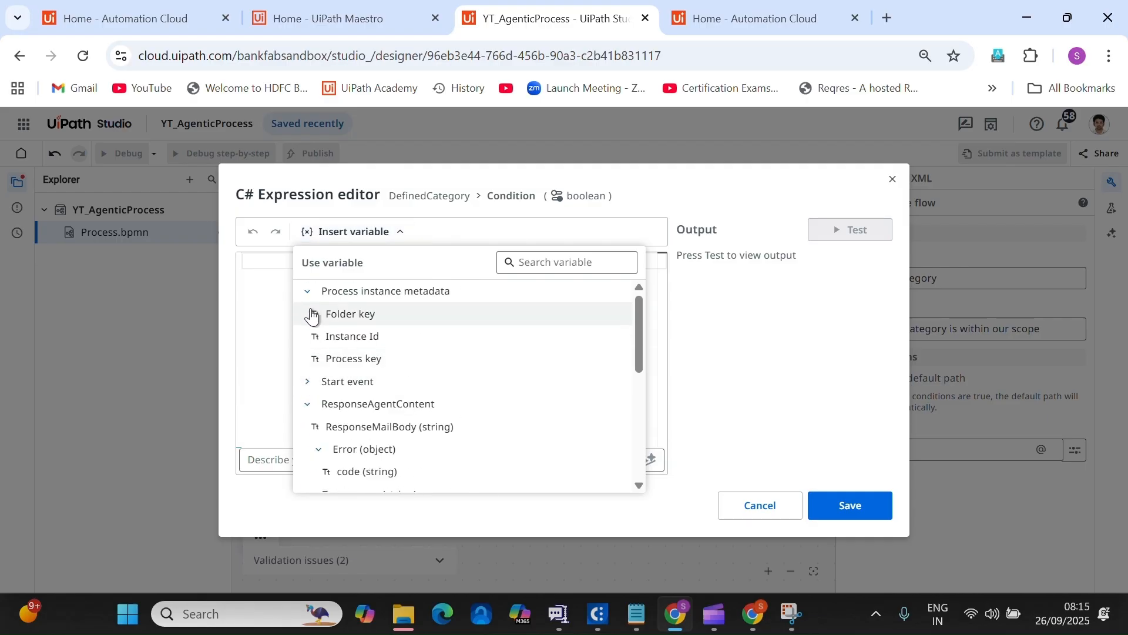
{"action": "left_click", "coordinate": [307, 291]}
{"action": "left_click", "coordinate": [307, 336]}
{"action": "left_click", "coordinate": [307, 359]}
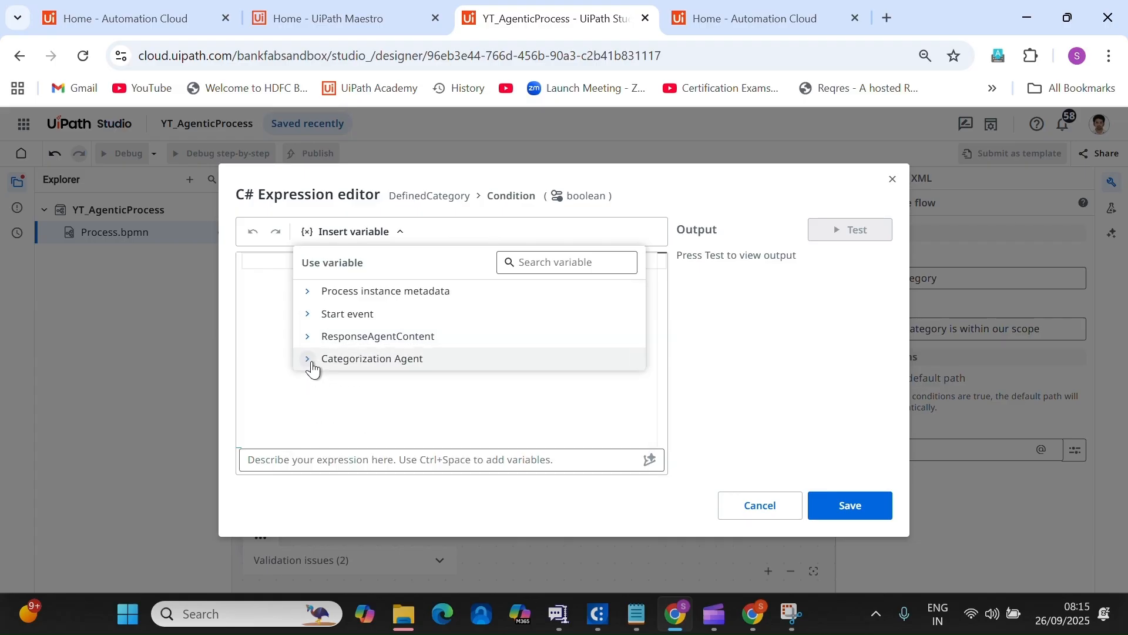
{"action": "left_click", "coordinate": [340, 366]}
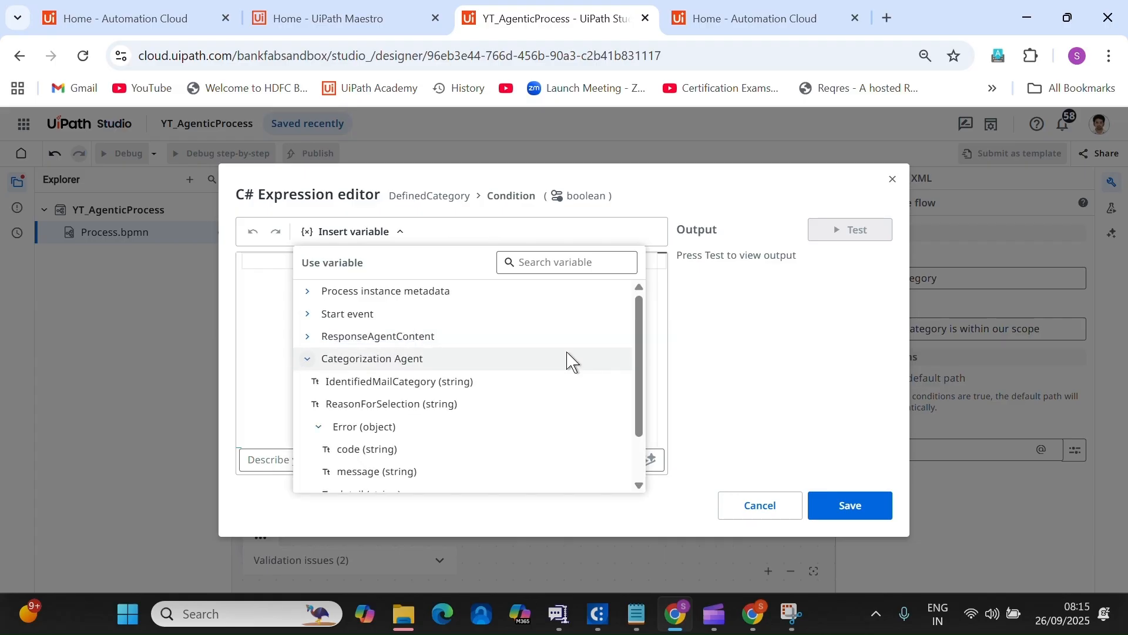
{"action": "left_click", "coordinate": [433, 380]}
AI-generate and save the condition vars.identifiedMailCategory != "general enquiry".
{"action": "left_click", "coordinate": [466, 260]}
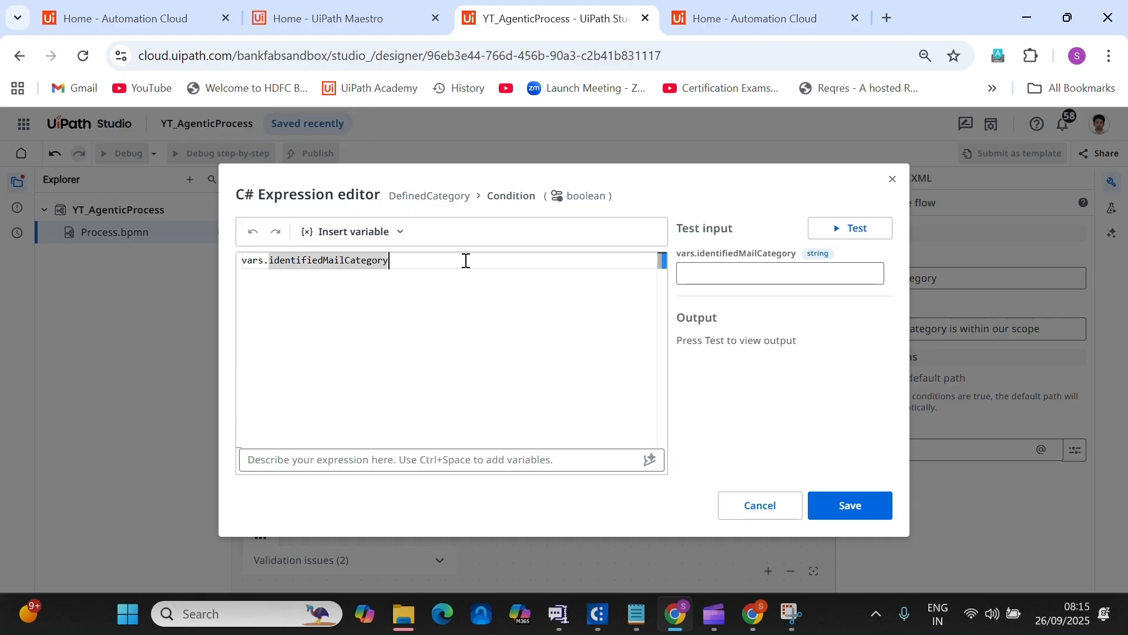
{"action": "left_click", "coordinate": [433, 465]}
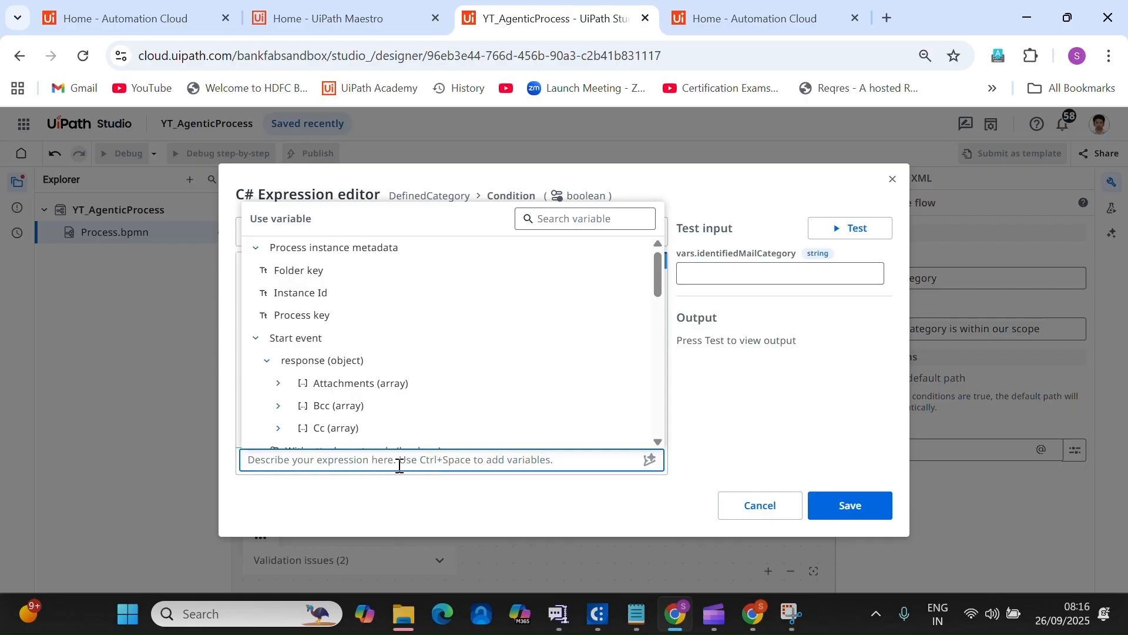
{"action": "type", "text": "identified mail category is not"}
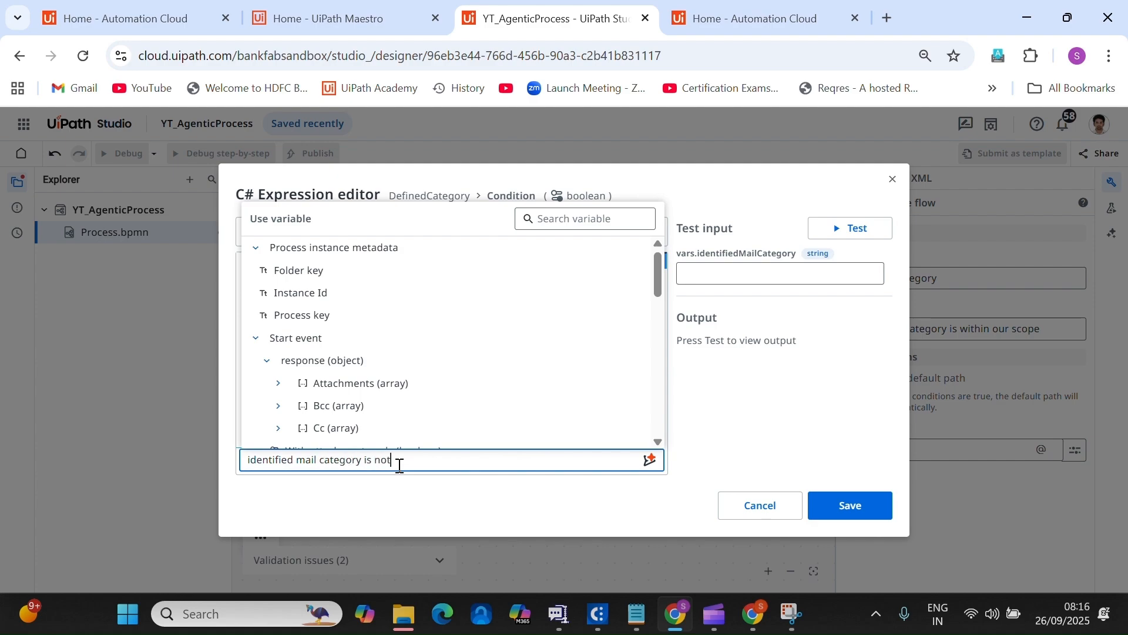
{"action": "type", "text": "ual to general enquiry"}
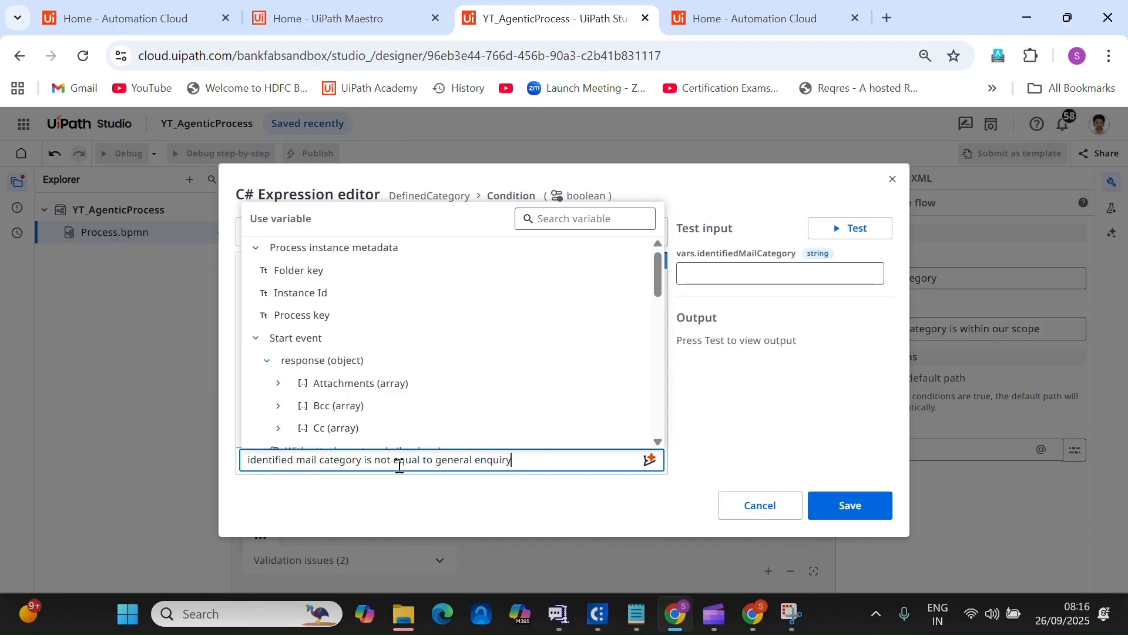
{"action": "left_click", "coordinate": [649, 460]}
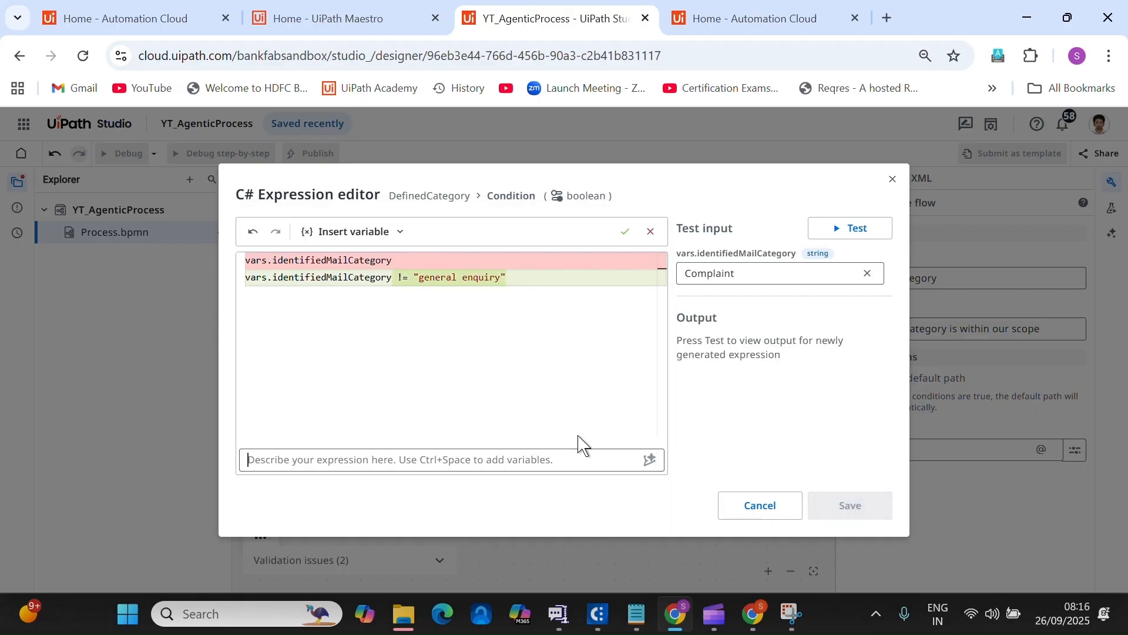
{"action": "left_click", "coordinate": [624, 232]}
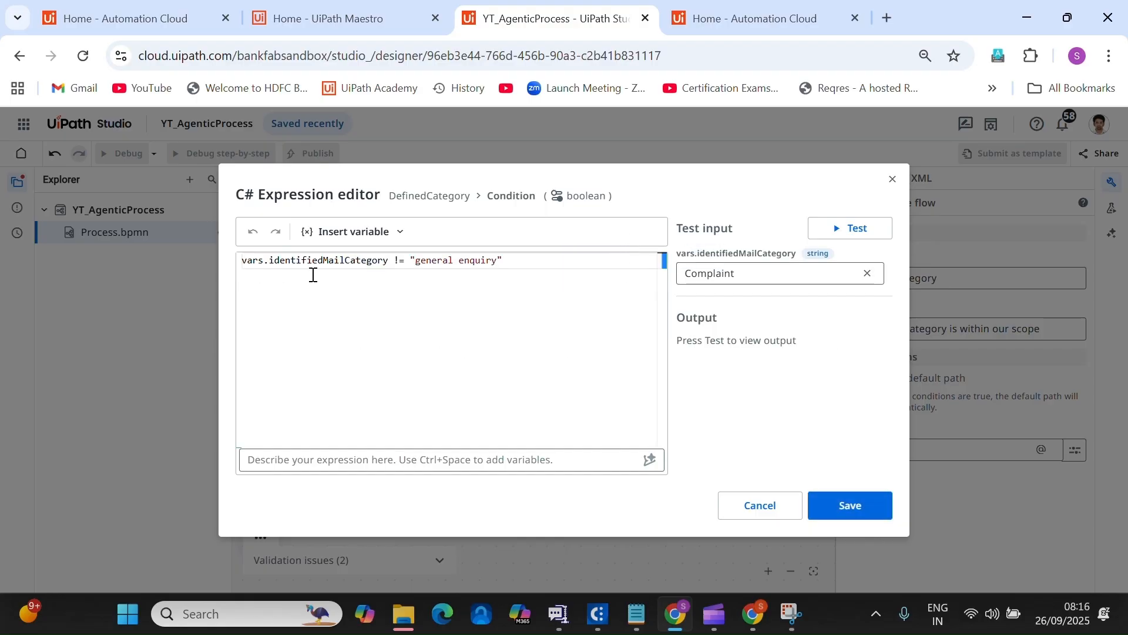
{"action": "left_click", "coordinate": [864, 505]}
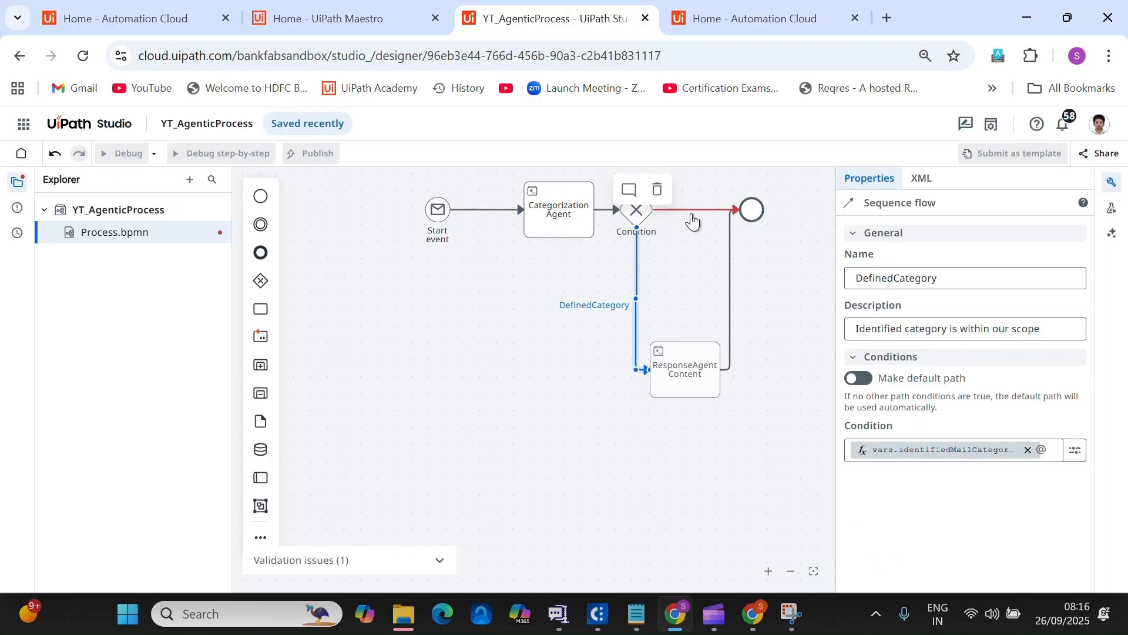
Name the flow from Condition to the end event 'Outside scope'.
{"action": "left_click", "coordinate": [712, 212]}
{"action": "left_click", "coordinate": [893, 278]}
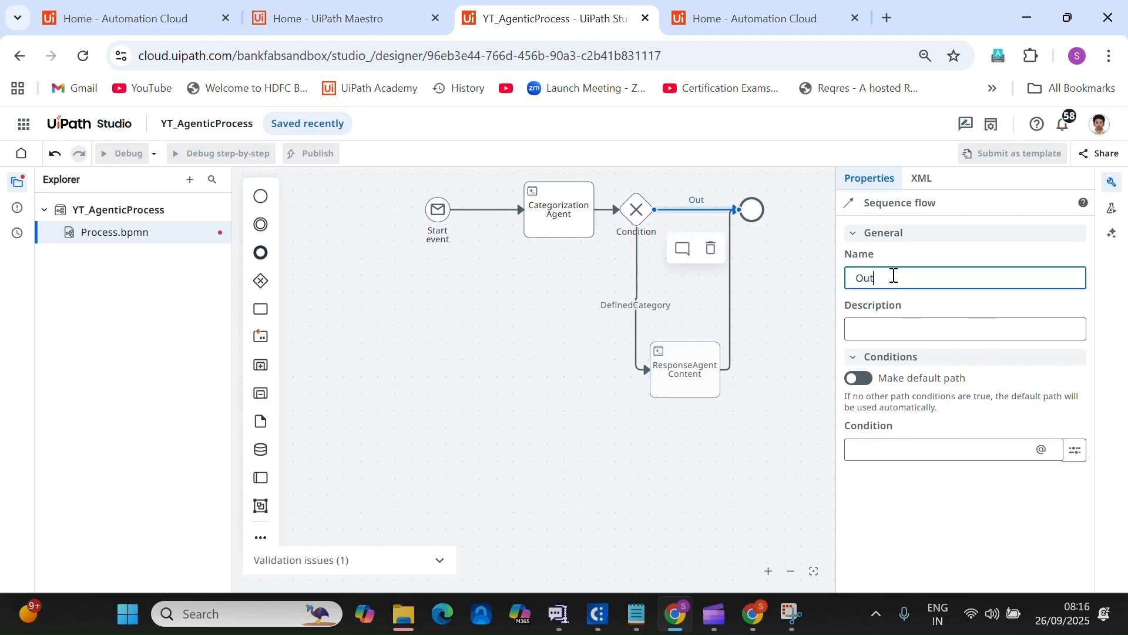
{"action": "type", "text": "pe"}
AI-generate and save the condition vars.identifiedMailCategory == "general enquiry" for Outside scope.
{"action": "left_click", "coordinate": [1083, 456]}
{"action": "left_click", "coordinate": [1028, 500]}
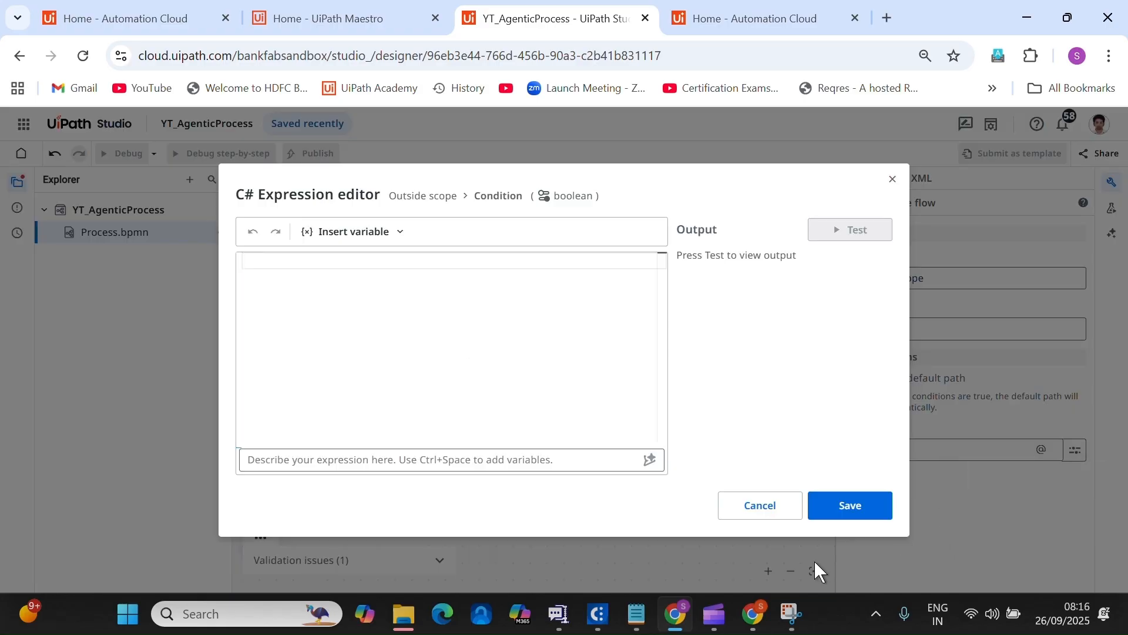
{"action": "left_click", "coordinate": [306, 453]}
{"action": "type", "text": "Identified category is equall to general enquiry"}
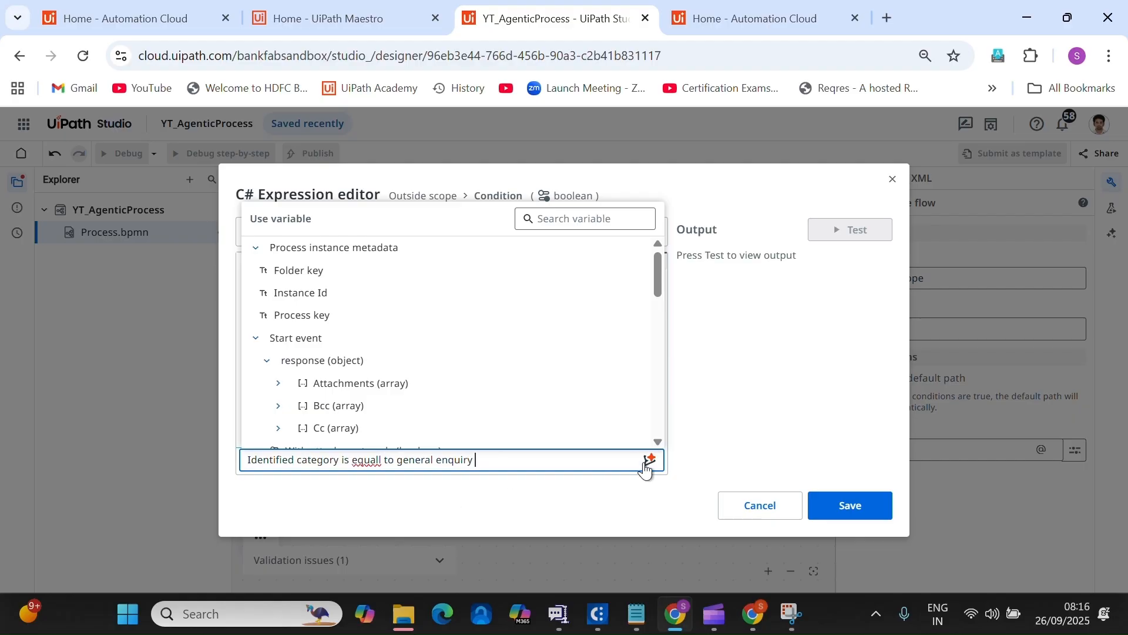
{"action": "left_click", "coordinate": [647, 464]}
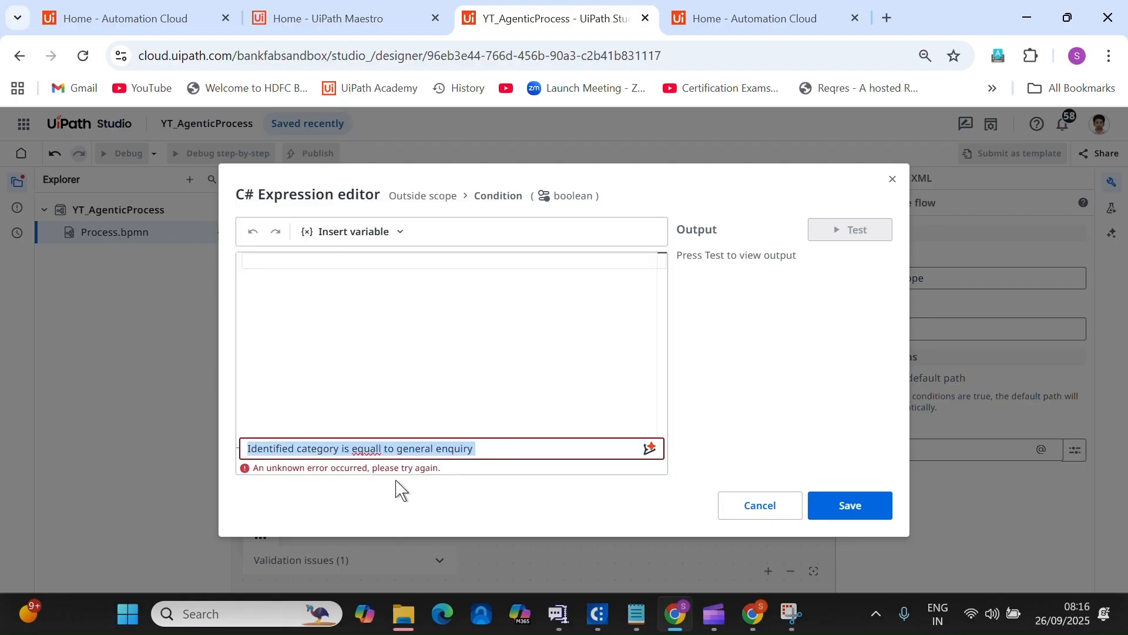
{"action": "left_click", "coordinate": [377, 452]}
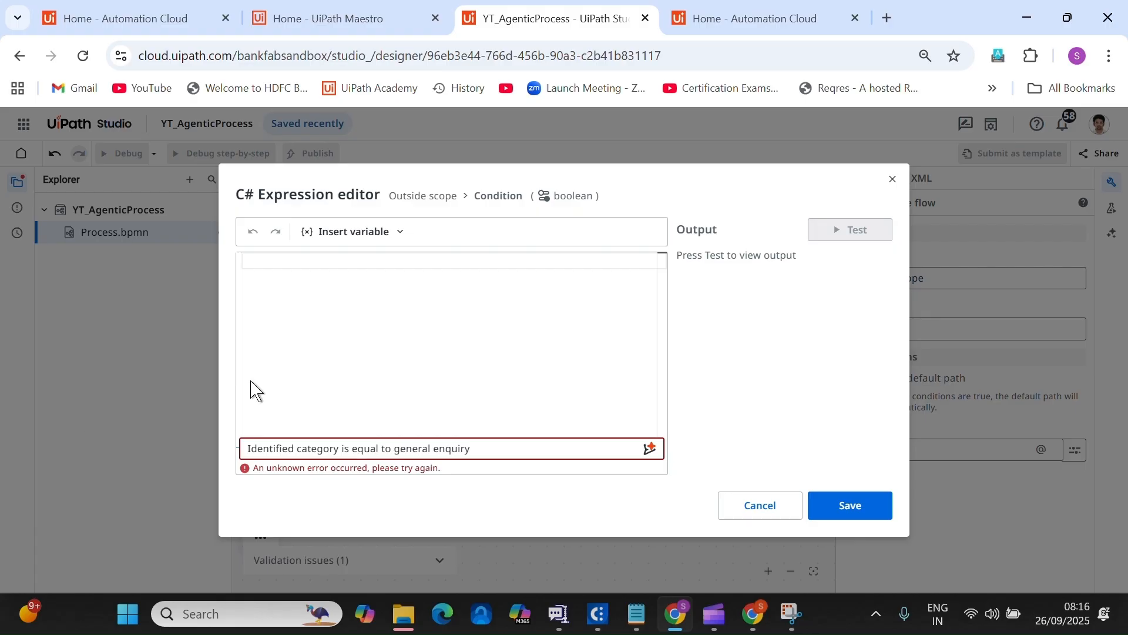
{"action": "left_click", "coordinate": [651, 450]}
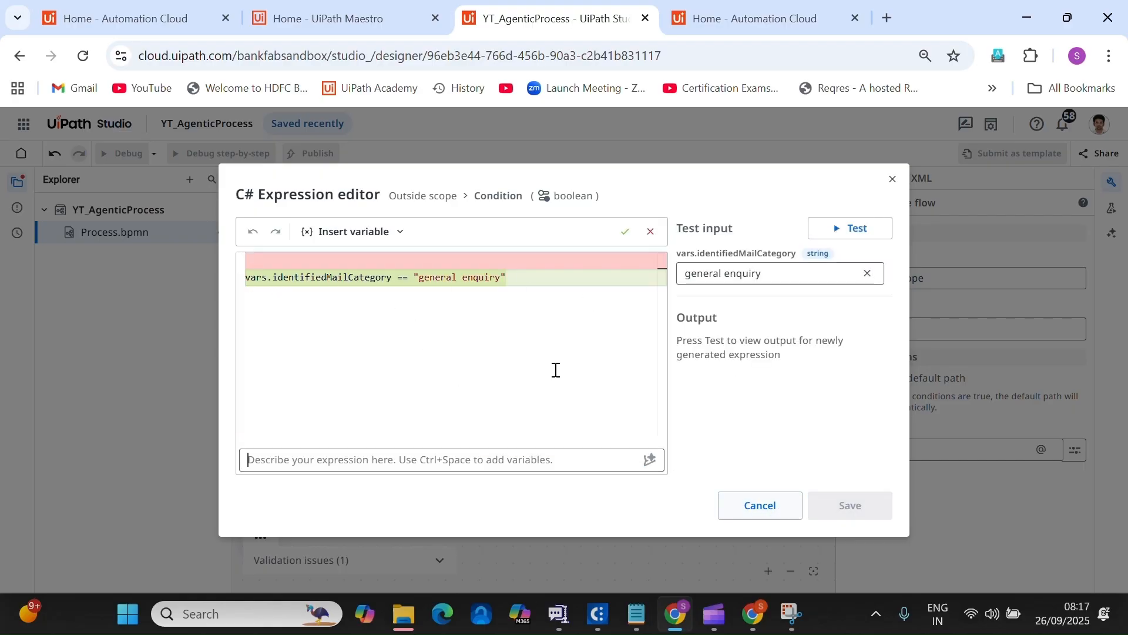
{"action": "left_click", "coordinate": [623, 238]}
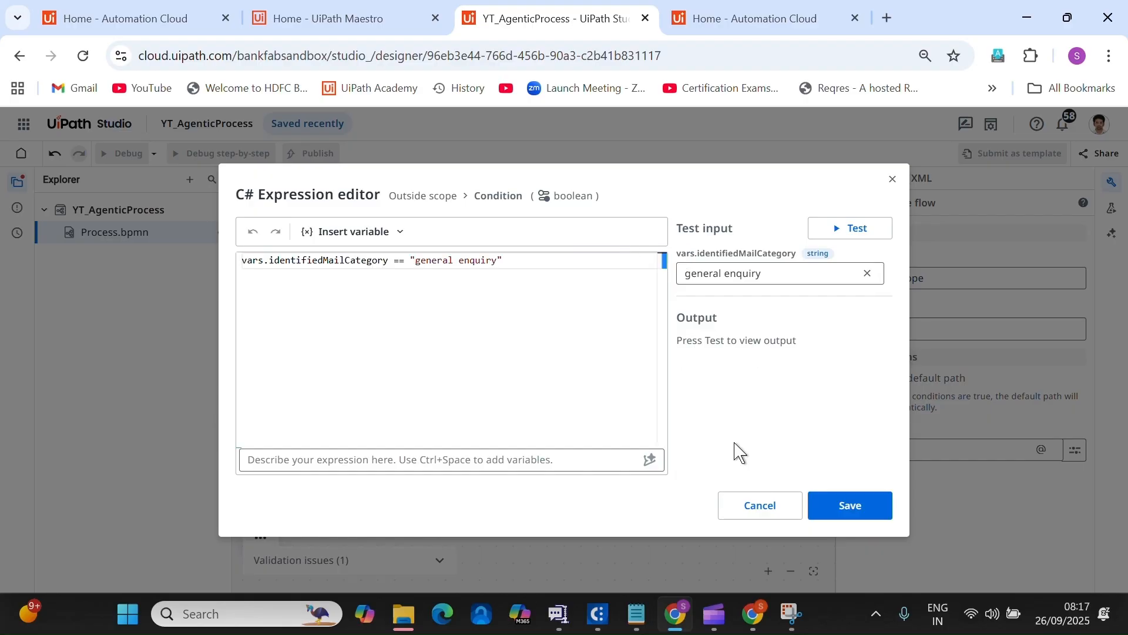
{"action": "left_click", "coordinate": [848, 506]}
{"action": "left_click", "coordinate": [747, 478]}
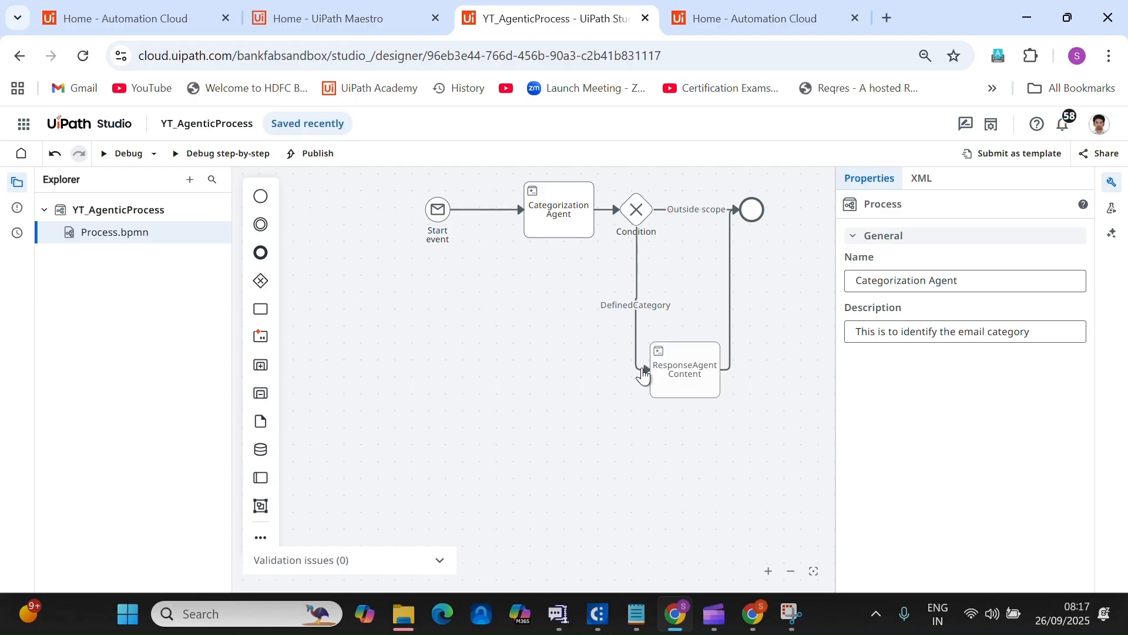
Start a debug run of the process and enlarge the execution trail panels.
{"action": "left_click", "coordinate": [1112, 182]}
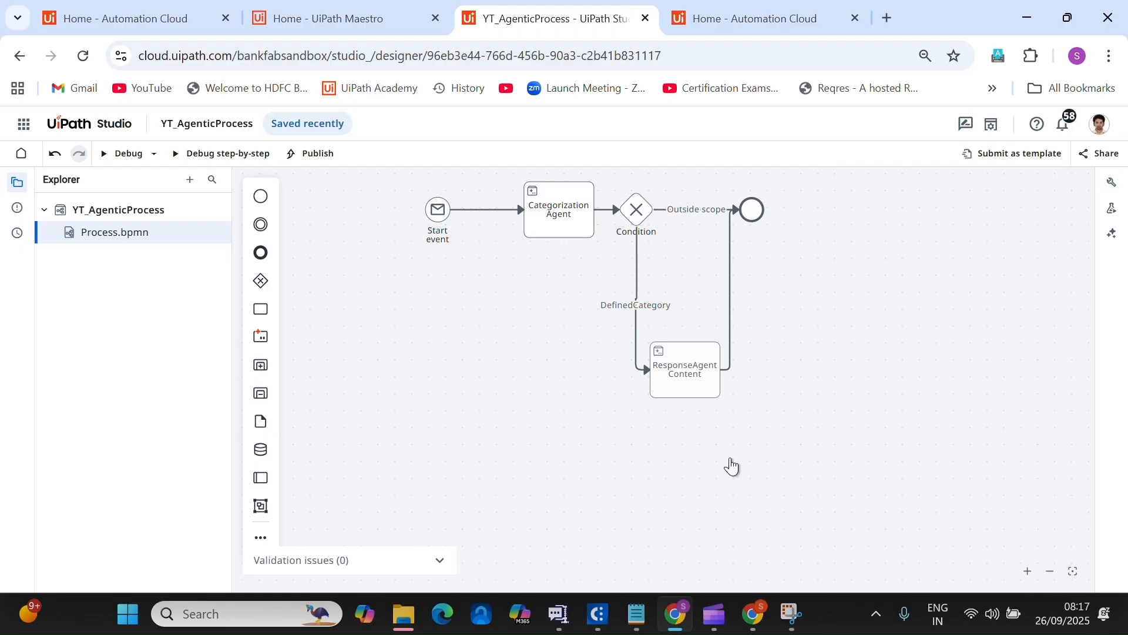
{"action": "left_click", "coordinate": [125, 155]}
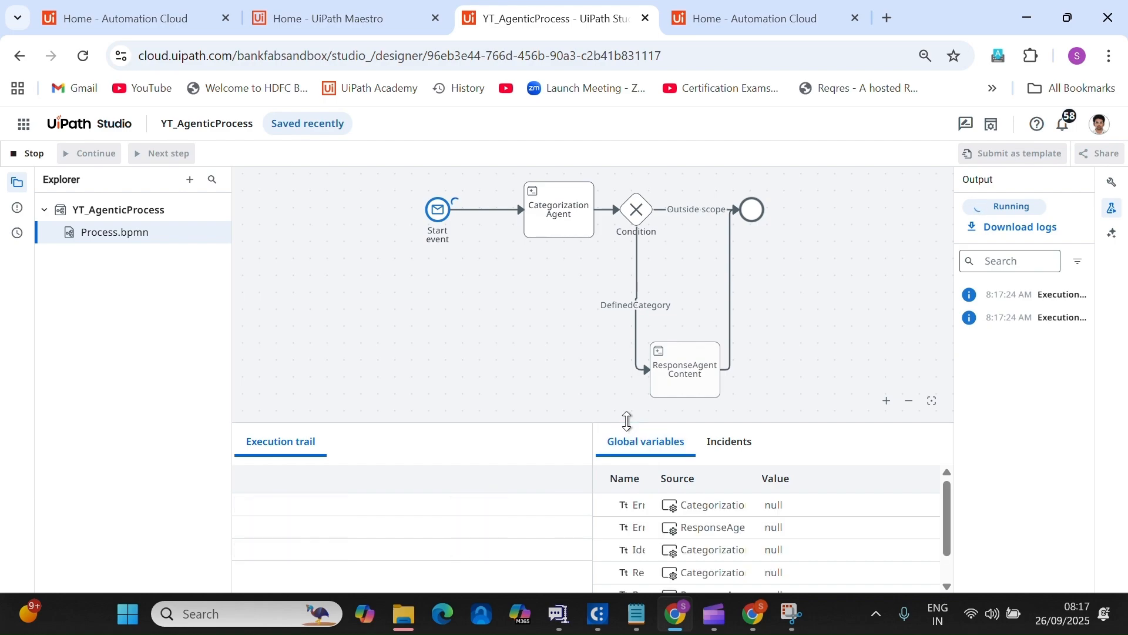
{"action": "left_click_drag", "start_coordinate": [626, 422], "coordinate": [621, 378]}
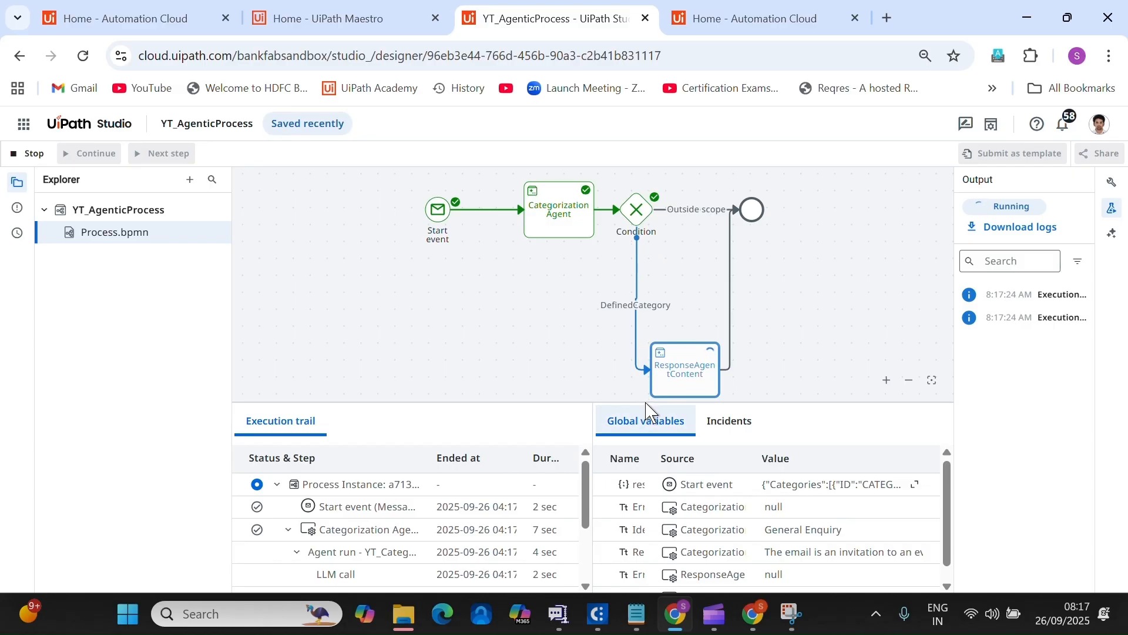
{"action": "left_click_drag", "start_coordinate": [647, 403], "coordinate": [650, 282]}
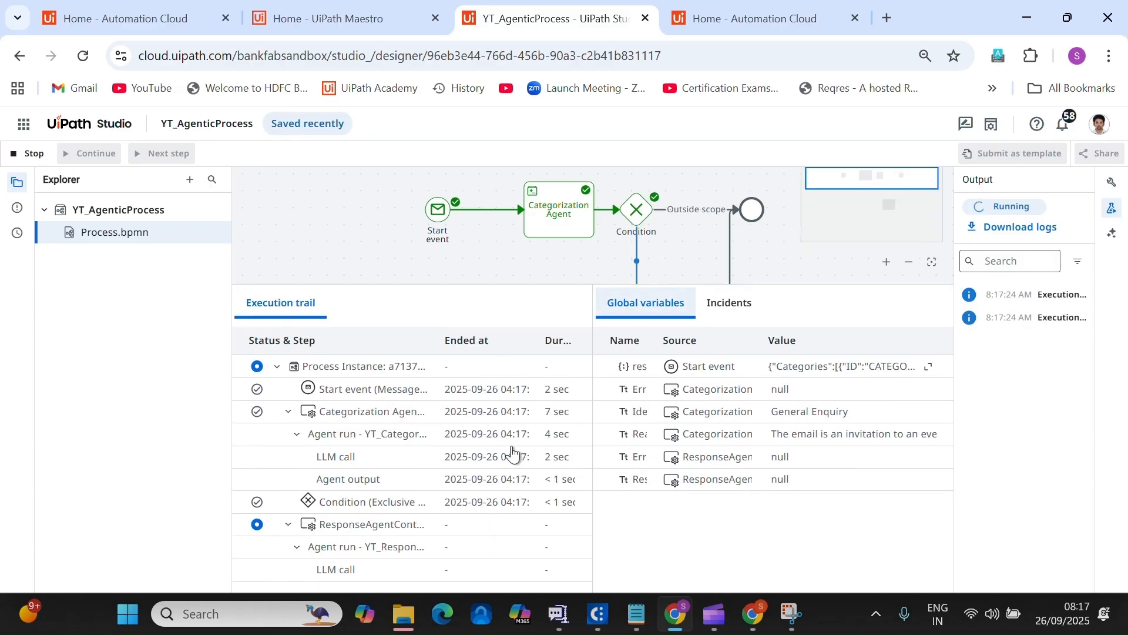
Inspect the Categorization Agent's output JSON classifying the email as General Enquiry.
{"action": "left_click", "coordinate": [813, 424]}
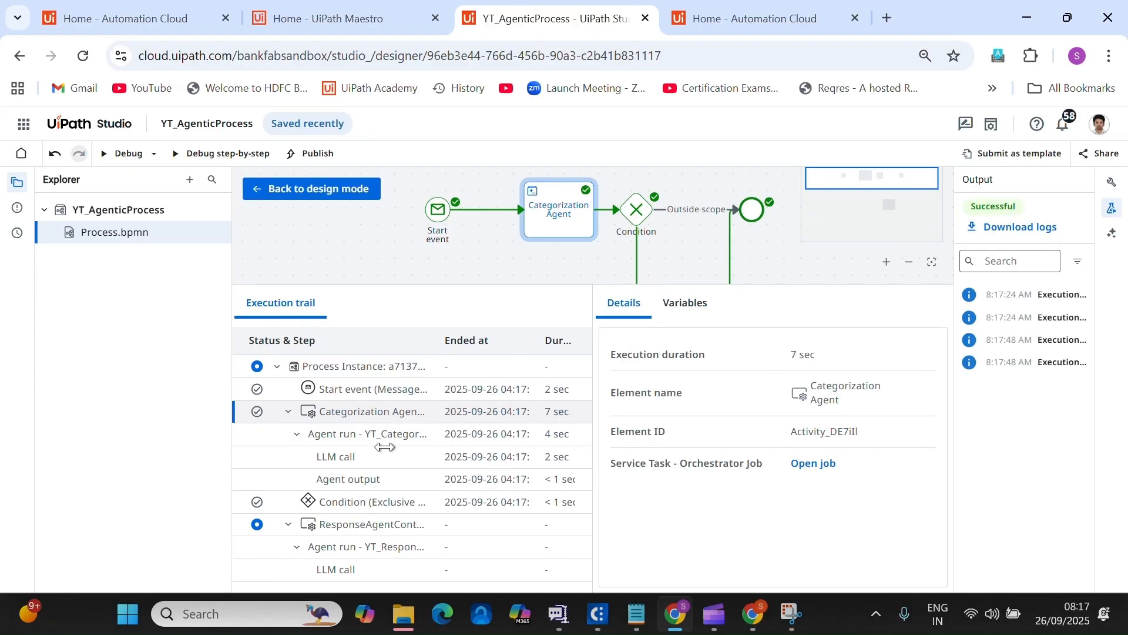
{"action": "left_click", "coordinate": [367, 480]}
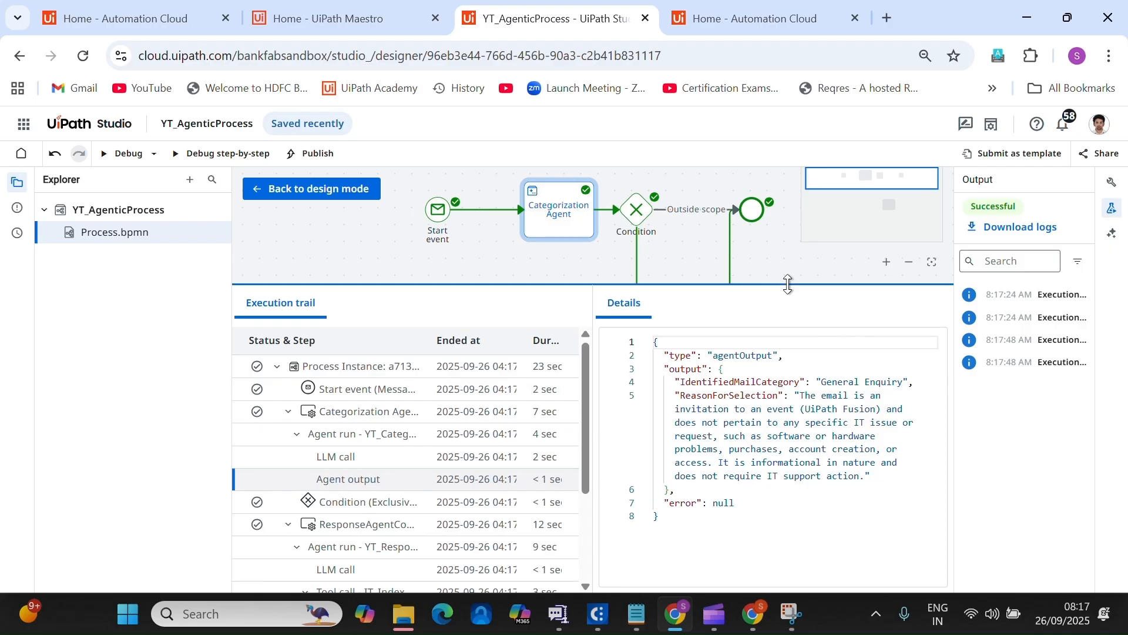
{"action": "left_click_drag", "start_coordinate": [788, 285], "coordinate": [788, 303]}
{"action": "left_click", "coordinate": [638, 267]}
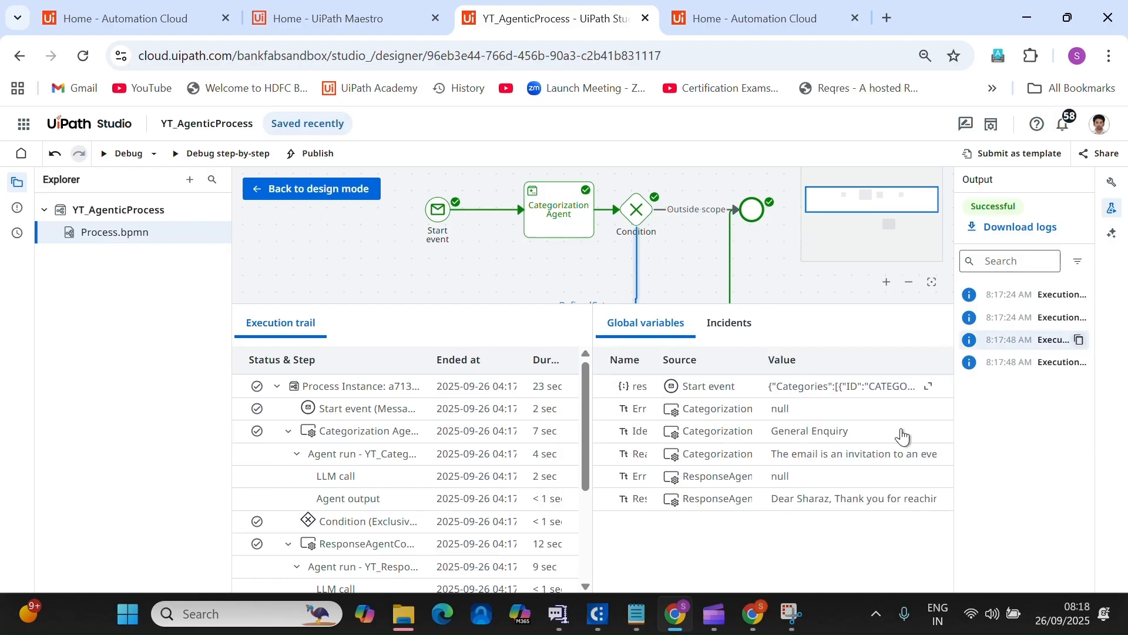
Change the DefinedCategory condition's string to "General Enquiry" and save it.
{"action": "left_click", "coordinate": [1117, 192]}
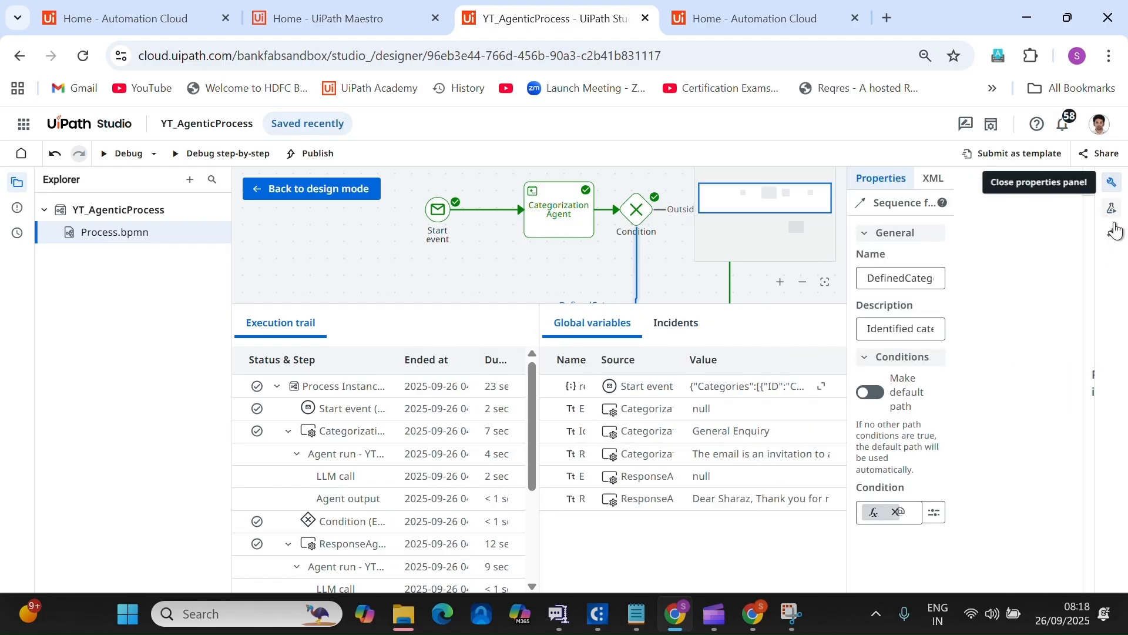
{"action": "left_click", "coordinate": [1076, 451]}
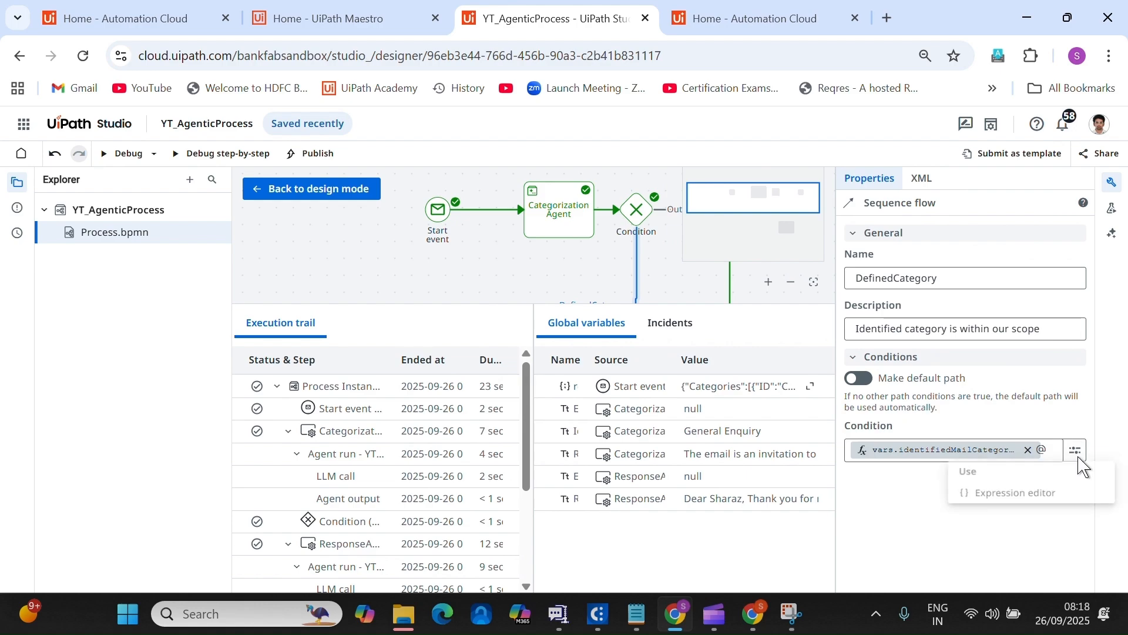
{"action": "left_click", "coordinate": [1052, 494]}
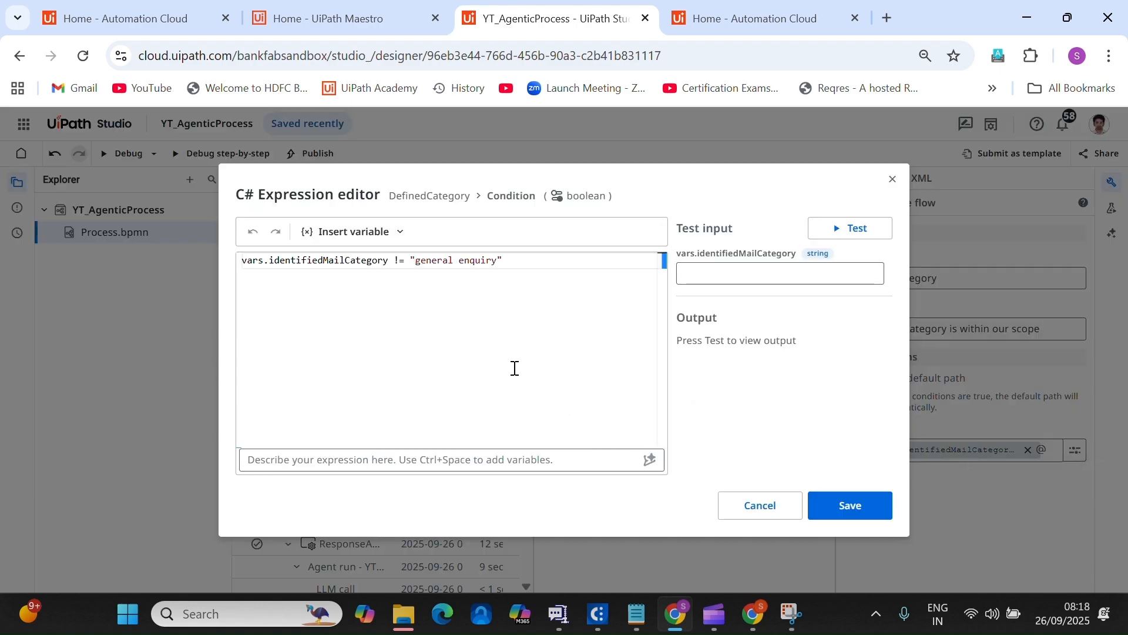
{"action": "left_click", "coordinate": [421, 260]}
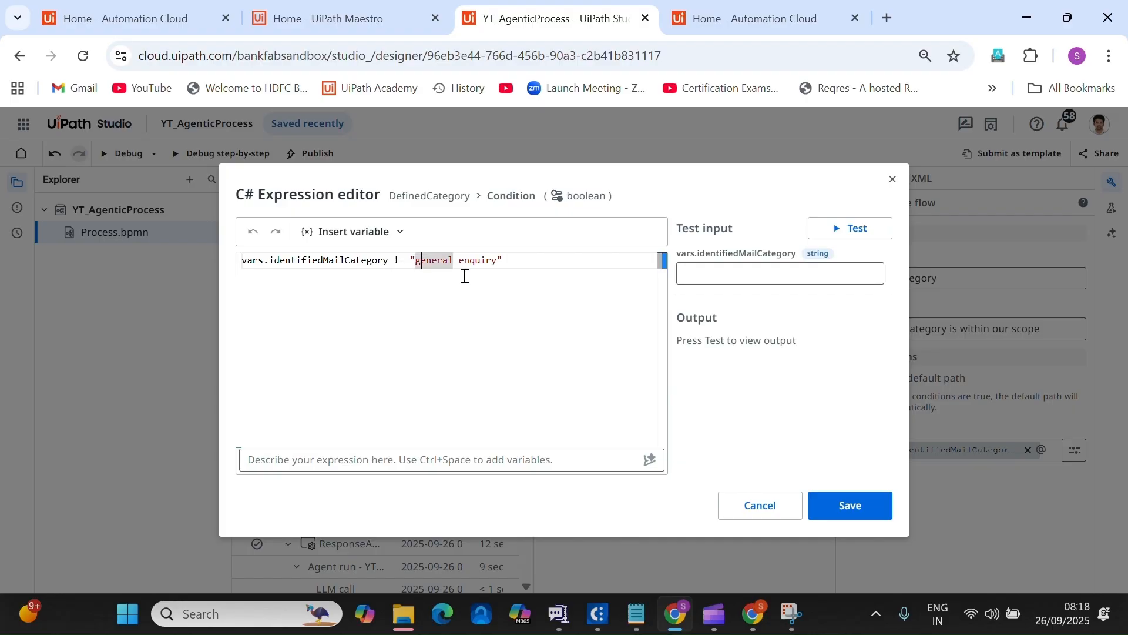
{"action": "key", "text": "BackSpace"}
{"action": "type", "text": "G"}
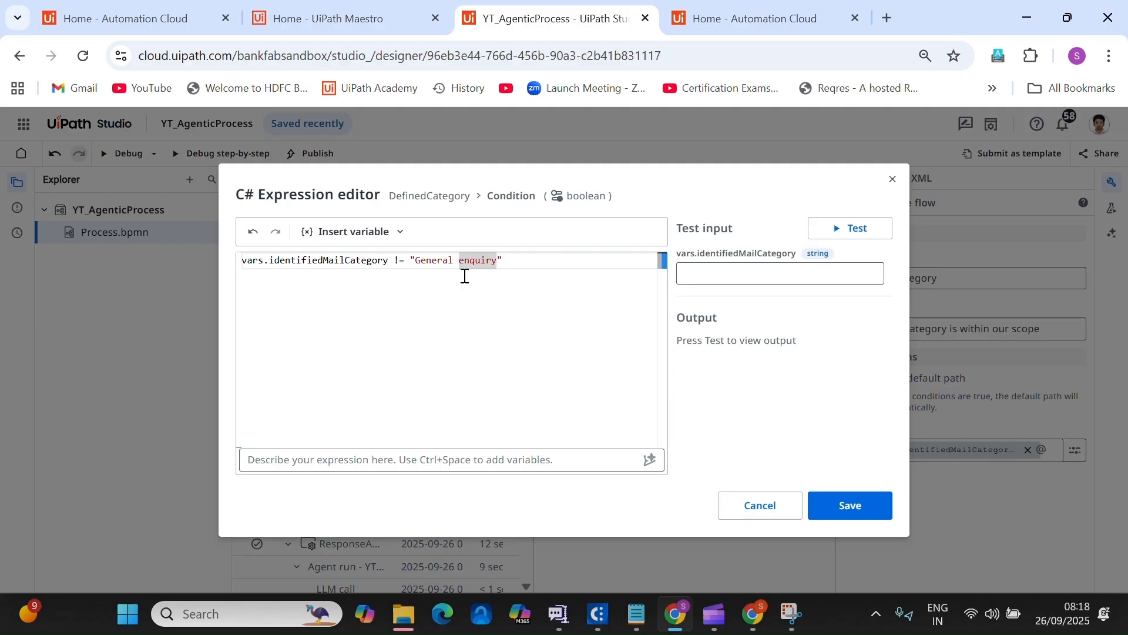
{"action": "key", "text": "Delete"}
{"action": "type", "text": "E"}
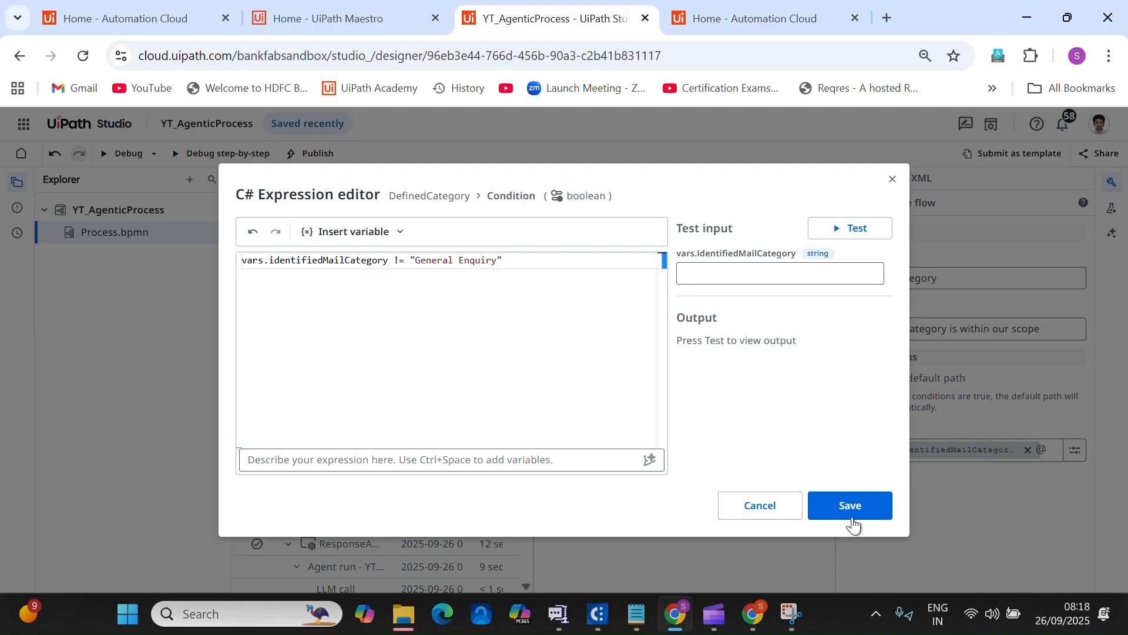
{"action": "left_click", "coordinate": [851, 515]}
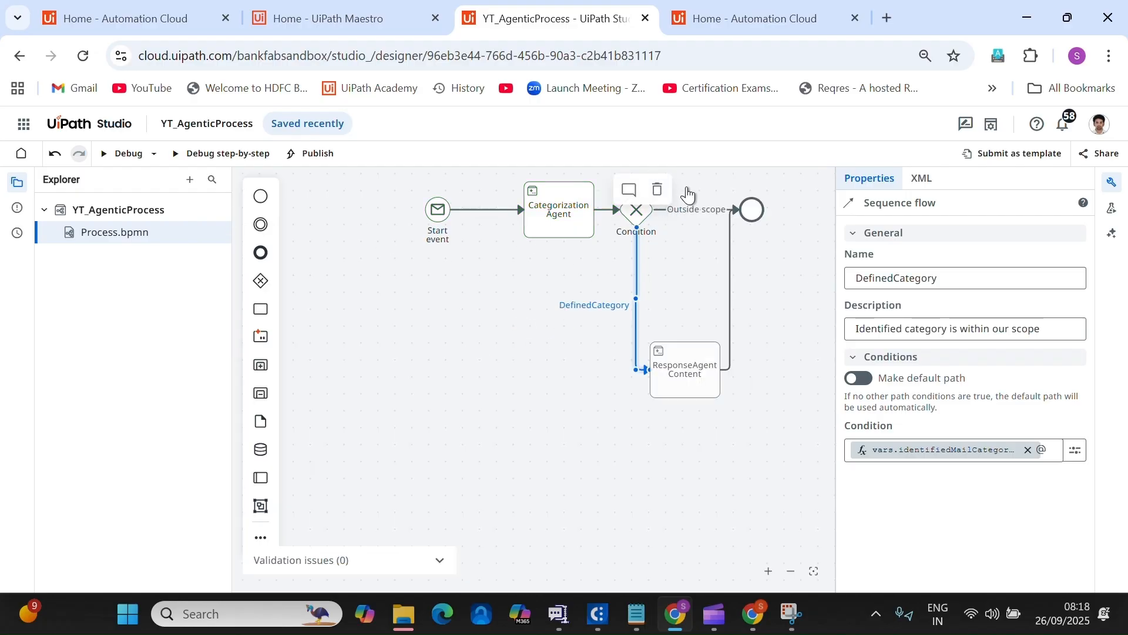
Capitalise 'General' in the Outside scope condition string, save, and start a debug run.
{"action": "left_click", "coordinate": [689, 211]}
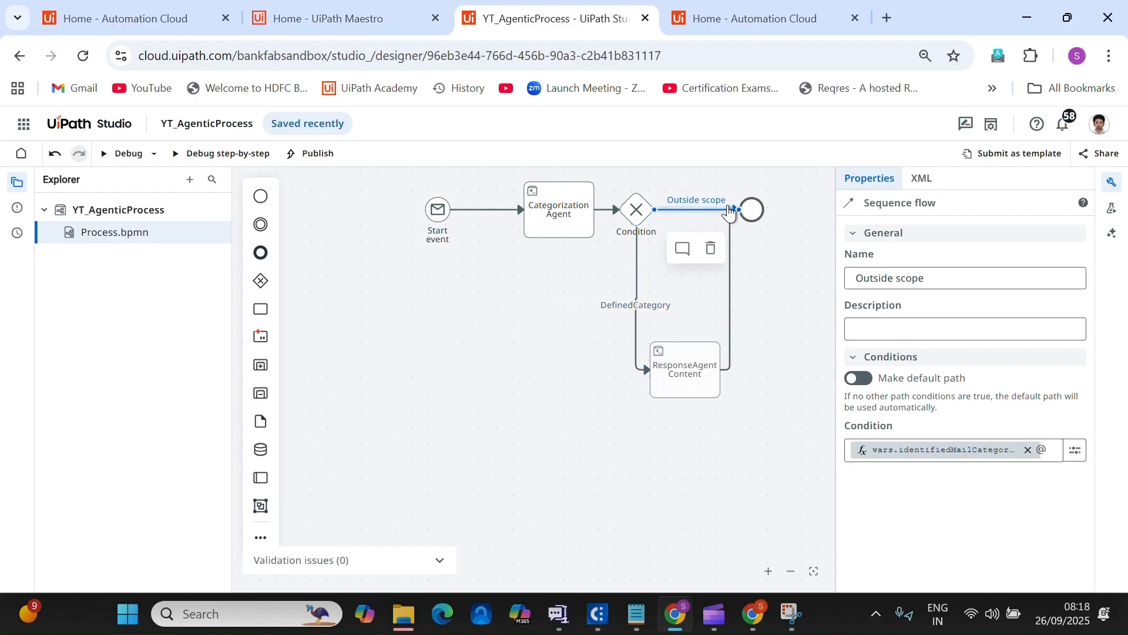
{"action": "left_click", "coordinate": [1115, 192]}
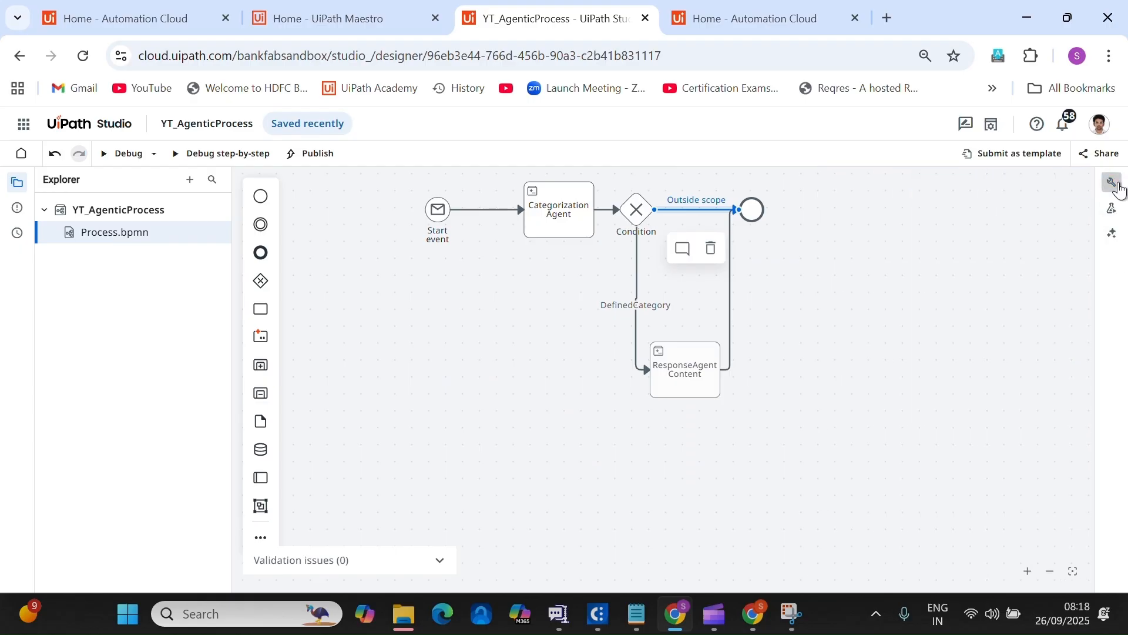
{"action": "left_click", "coordinate": [1112, 182]}
{"action": "left_click", "coordinate": [1072, 450]}
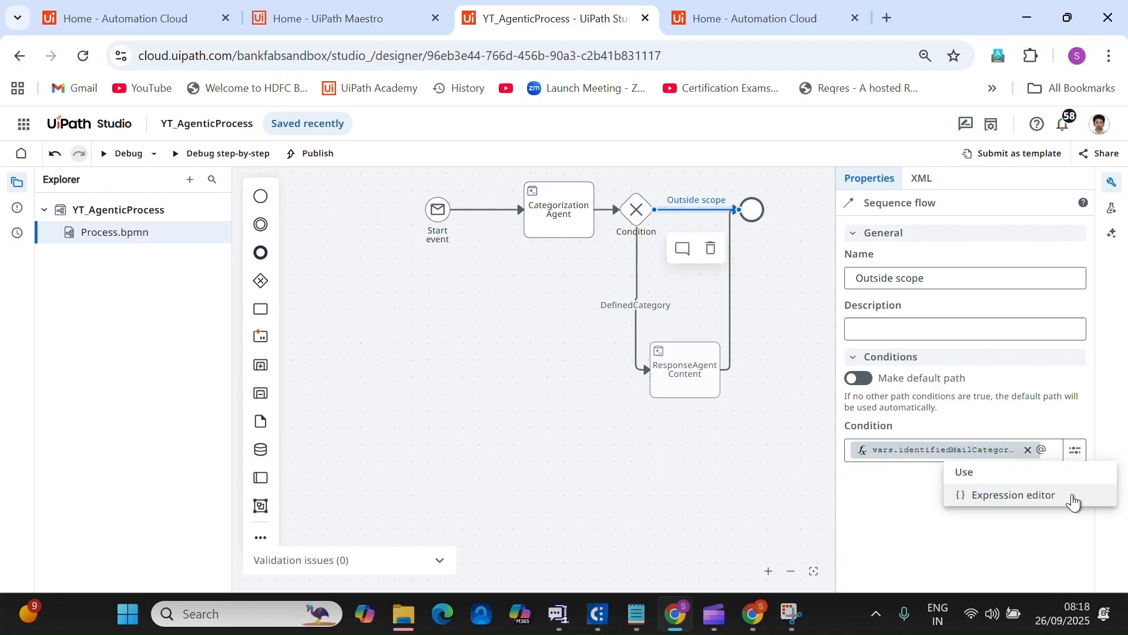
{"action": "left_click", "coordinate": [1033, 497]}
{"action": "double_click", "coordinate": [425, 260]}
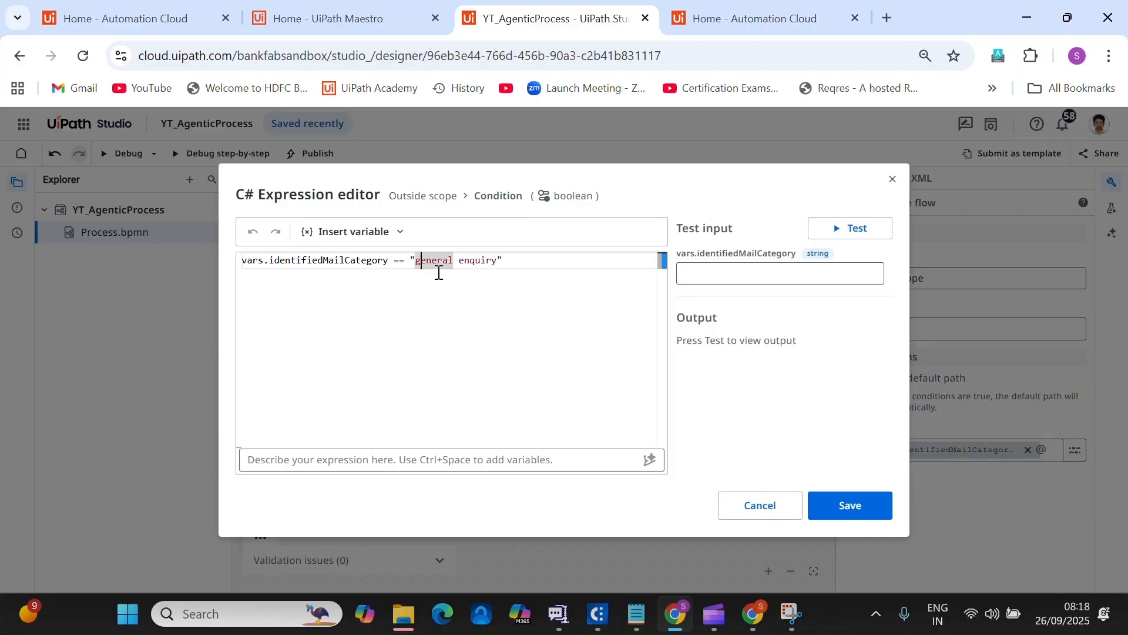
{"action": "type", "text": "General"}
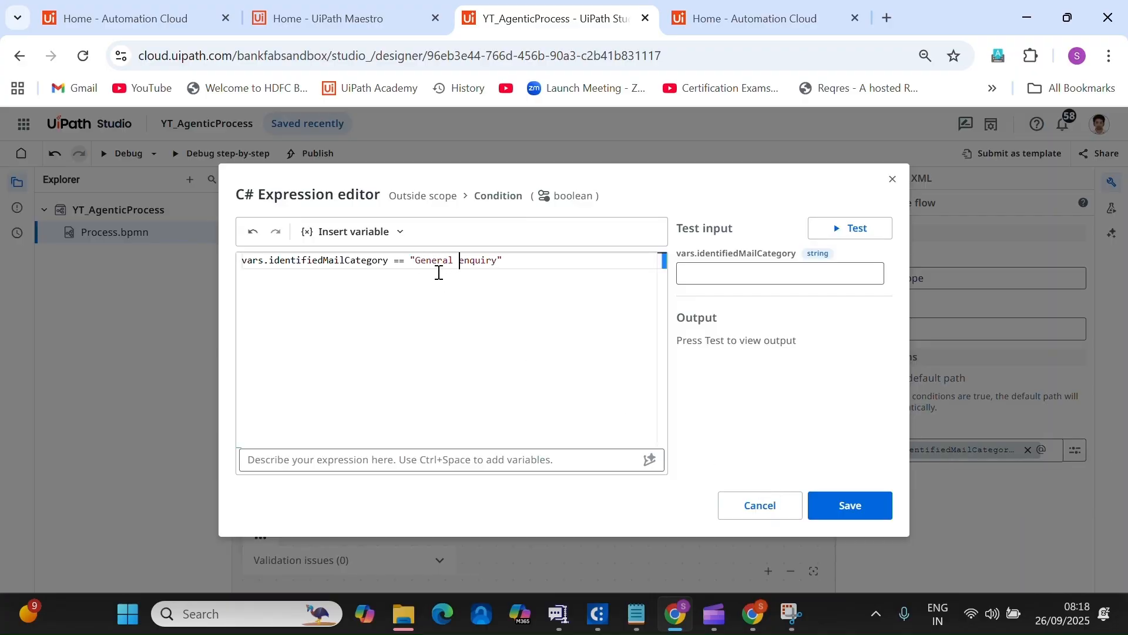
{"action": "key", "text": "Delete"}
{"action": "left_click", "coordinate": [867, 516]}
{"action": "left_click", "coordinate": [121, 154]}
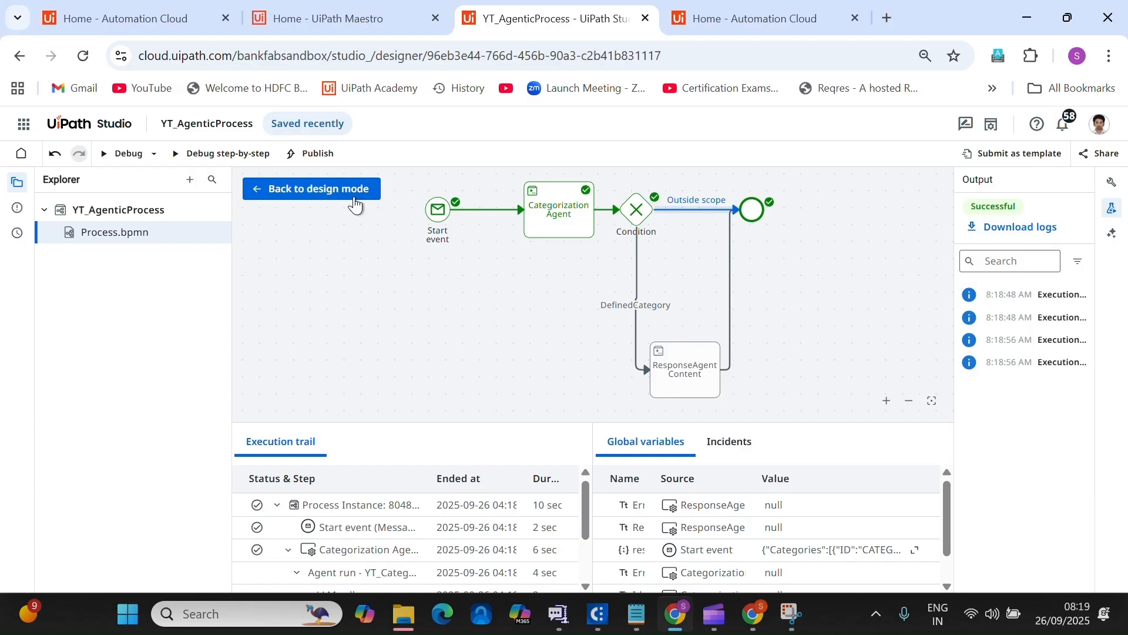
Return to design mode after the successful debug run.
{"action": "left_click", "coordinate": [730, 352]}
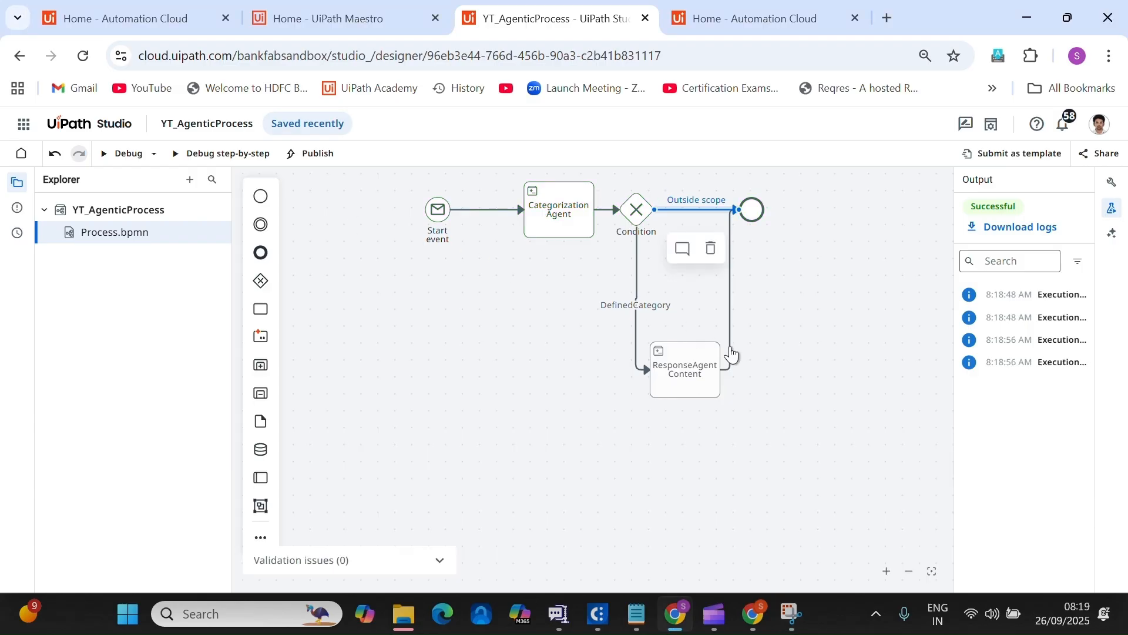
Append a new task after ResponseAgent Content and delete the extra connectors.
{"action": "left_click", "coordinate": [696, 375]}
{"action": "right_click", "coordinate": [696, 375]}
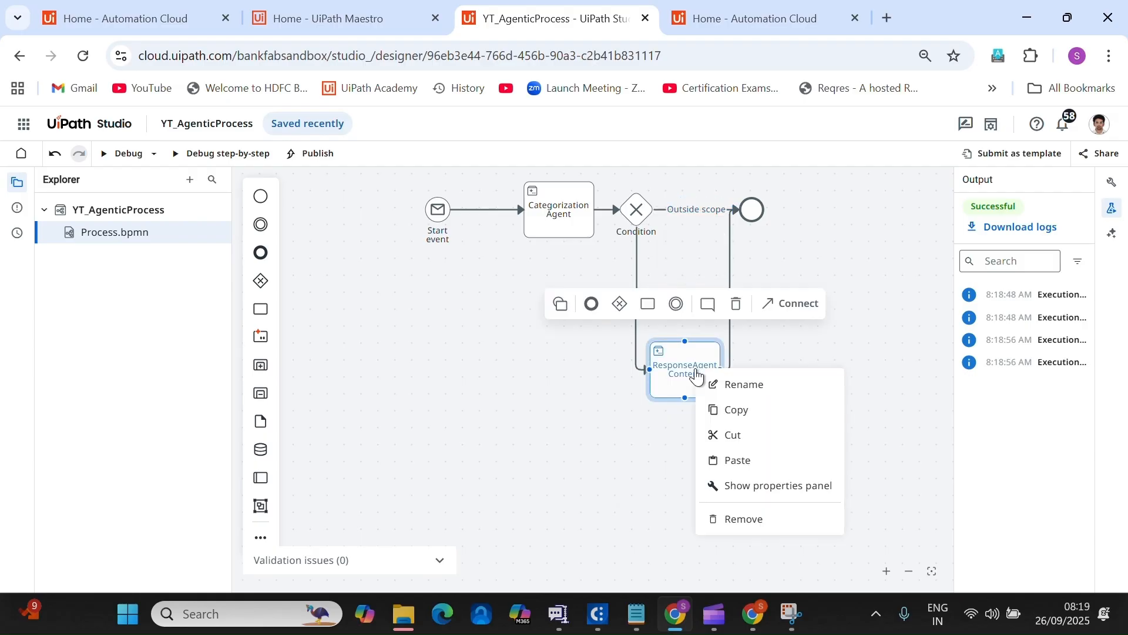
{"action": "left_click", "coordinate": [648, 306]}
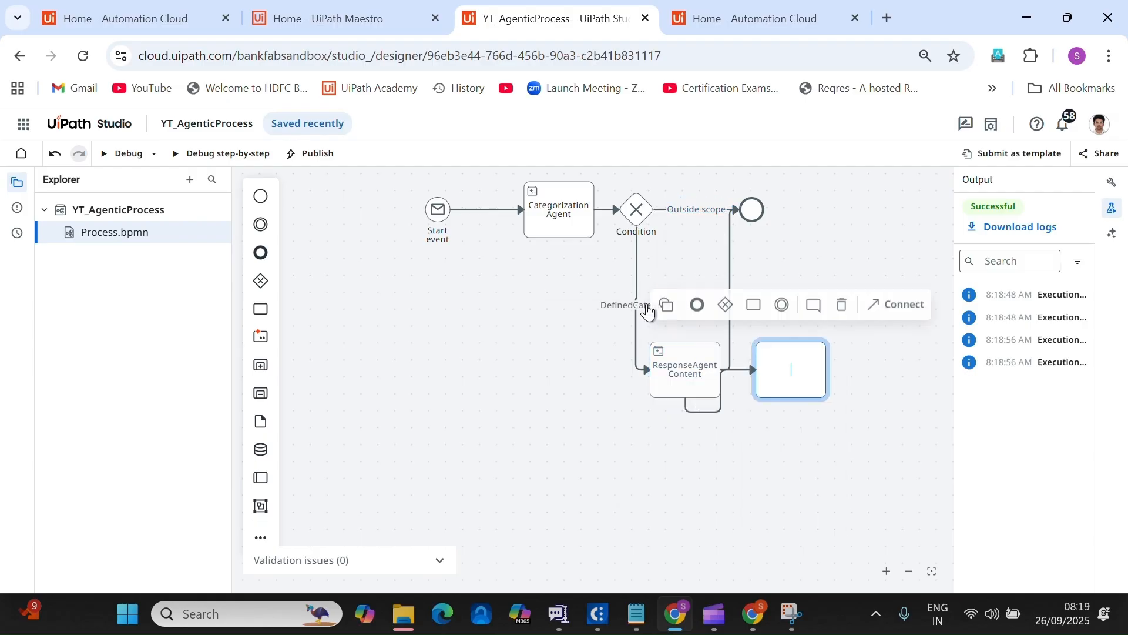
{"action": "left_click", "coordinate": [731, 272]}
{"action": "key", "text": "Delete"}
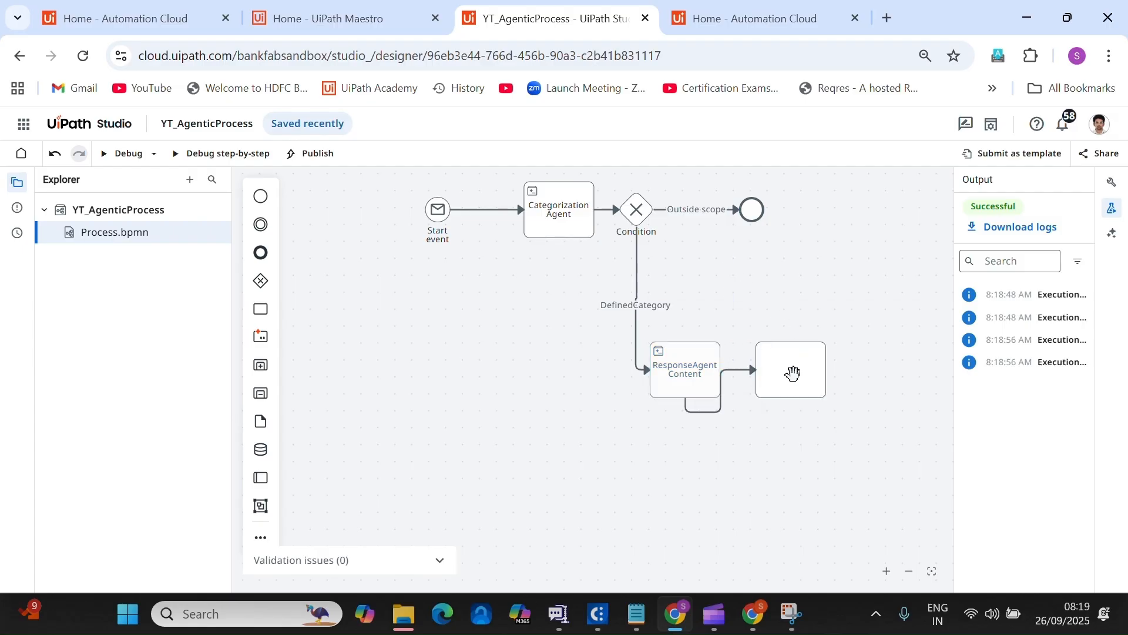
{"action": "left_click", "coordinate": [741, 389]}
{"action": "key", "text": "Delete"}
Link ResponseAgent Content to the new empty task and move the end event right.
{"action": "left_click", "coordinate": [720, 374]}
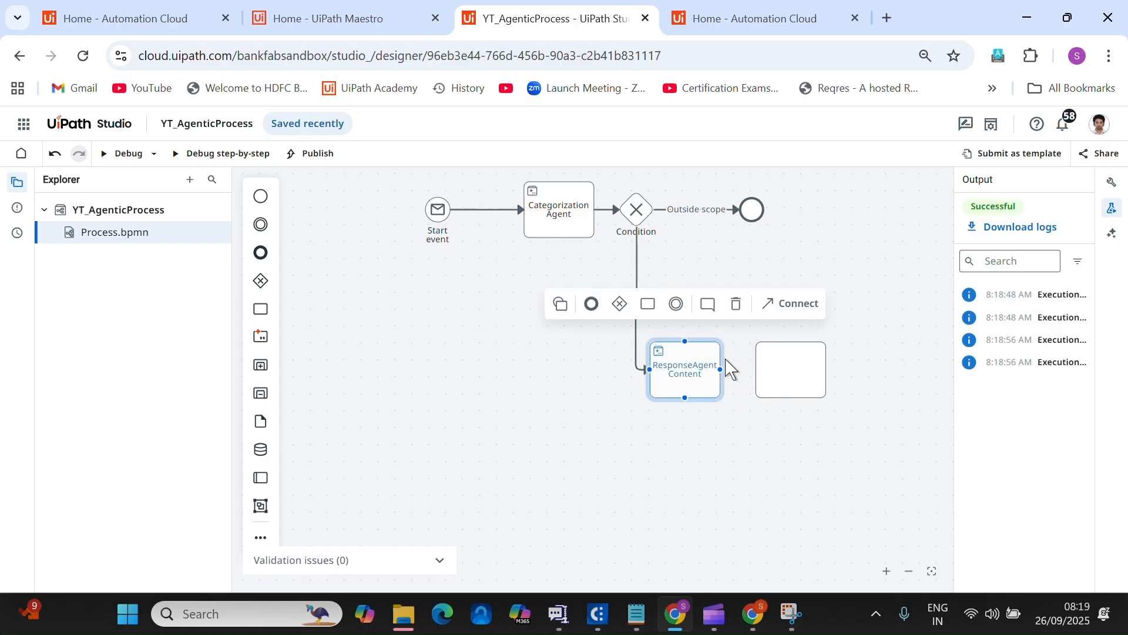
{"action": "left_click_drag", "start_coordinate": [769, 360], "coordinate": [920, 369]}
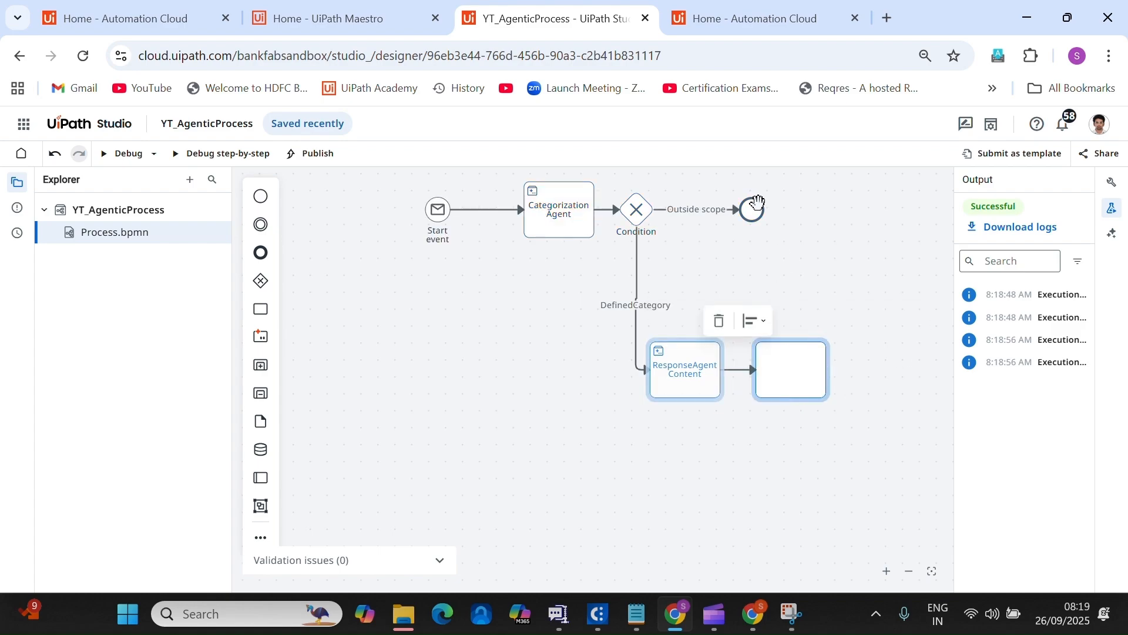
{"action": "left_click_drag", "start_coordinate": [752, 209], "coordinate": [924, 218]}
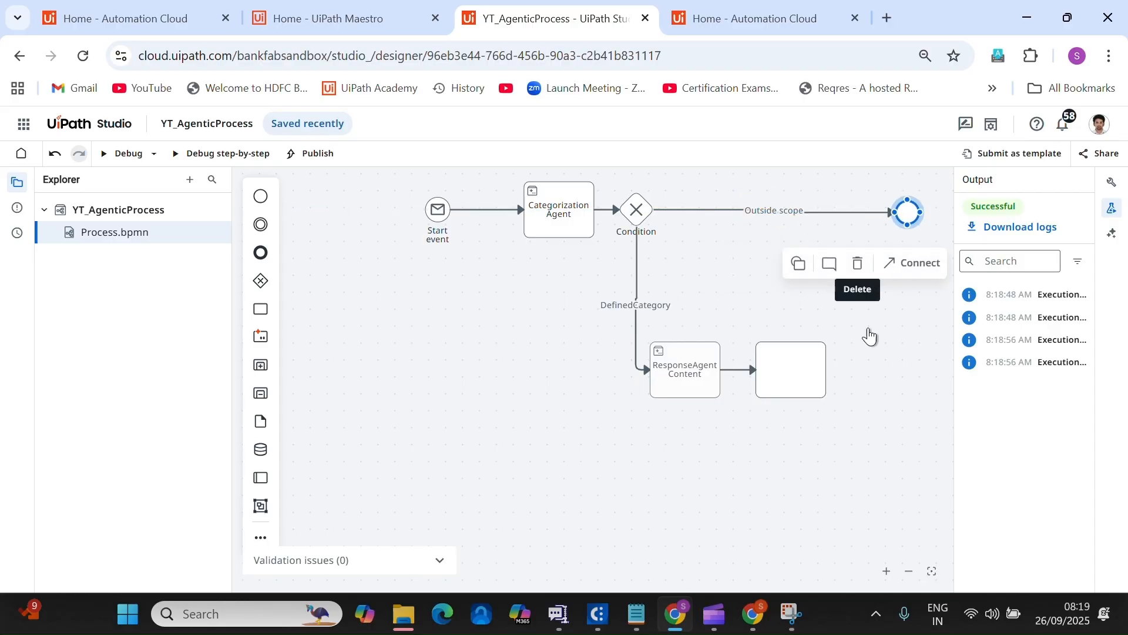
{"action": "left_click", "coordinate": [793, 373]}
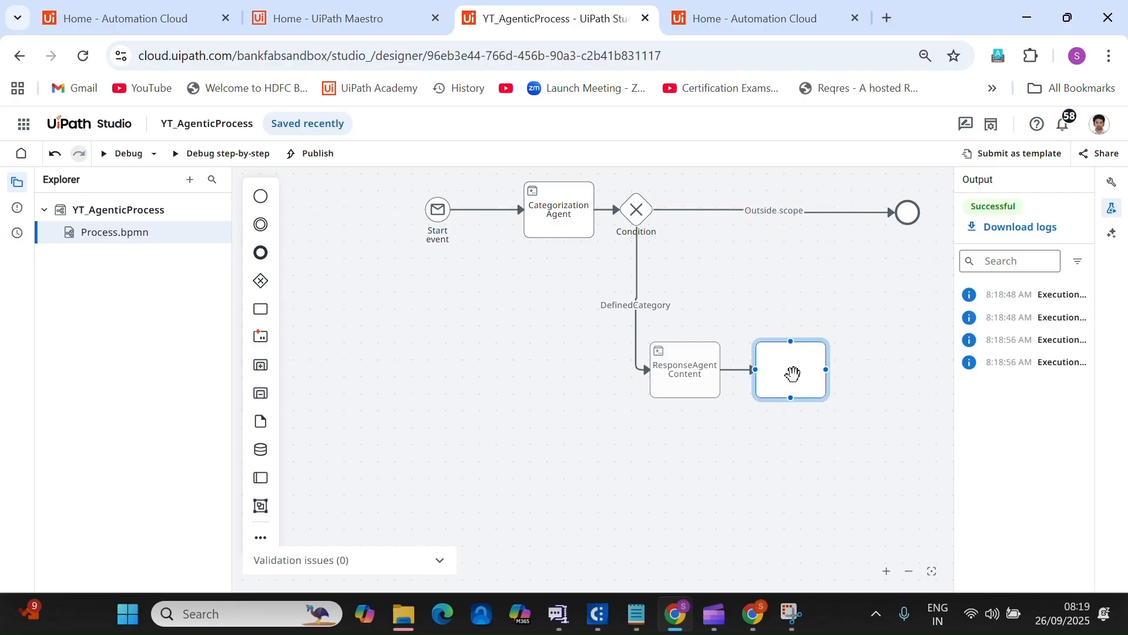
Name the new task 'Send Reply' and make it run a connector activity.
{"action": "left_click", "coordinate": [1111, 182]}
{"action": "left_click", "coordinate": [928, 283]}
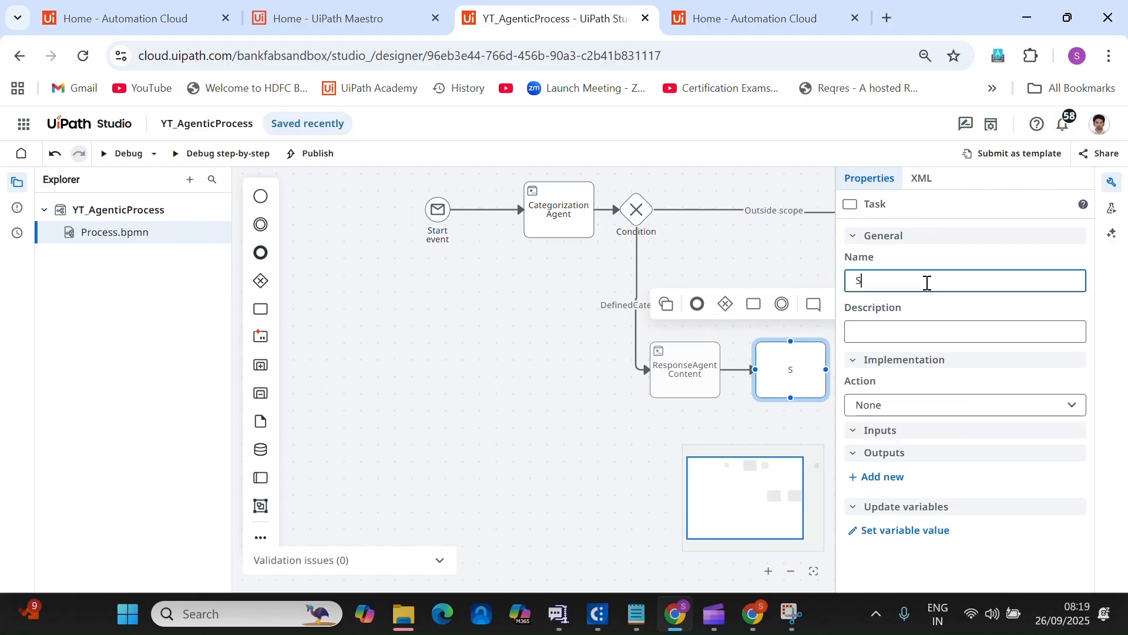
{"action": "type", "text": "Send Reply"}
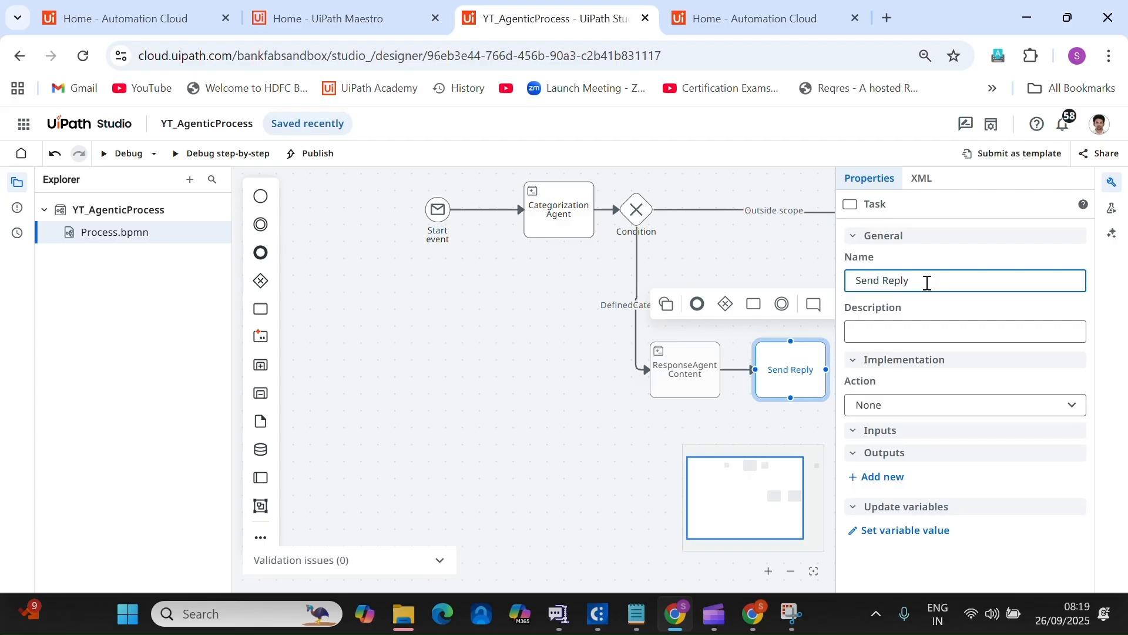
{"action": "left_click", "coordinate": [934, 412]}
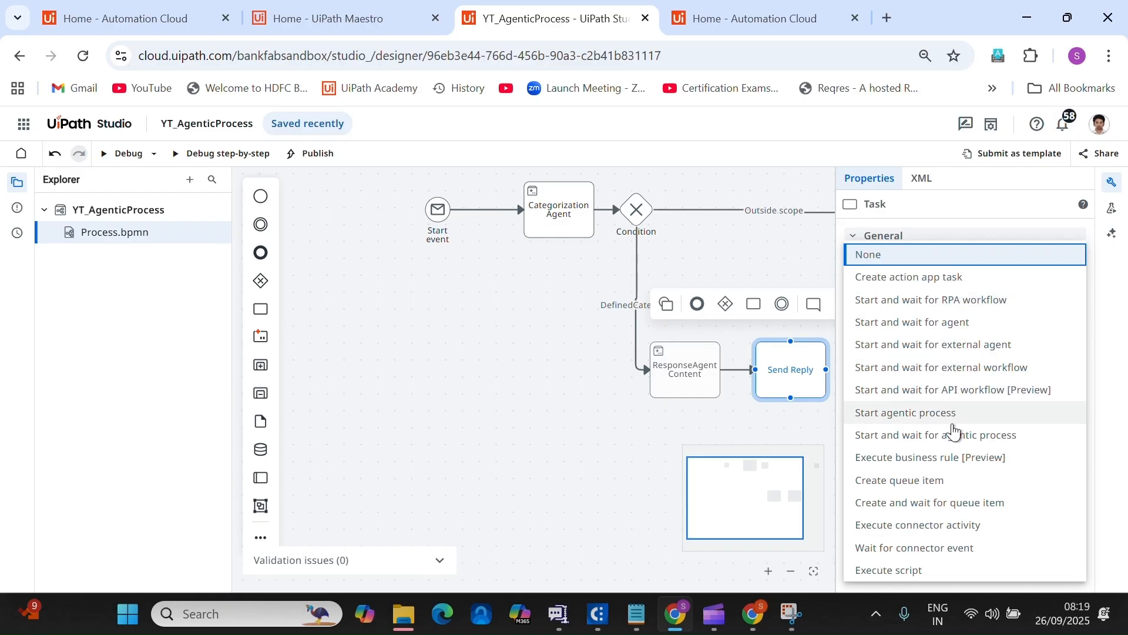
{"action": "left_click", "coordinate": [958, 529]}
Choose the Gmail connector with its Reply to Email activity.
{"action": "left_click", "coordinate": [1073, 461]}
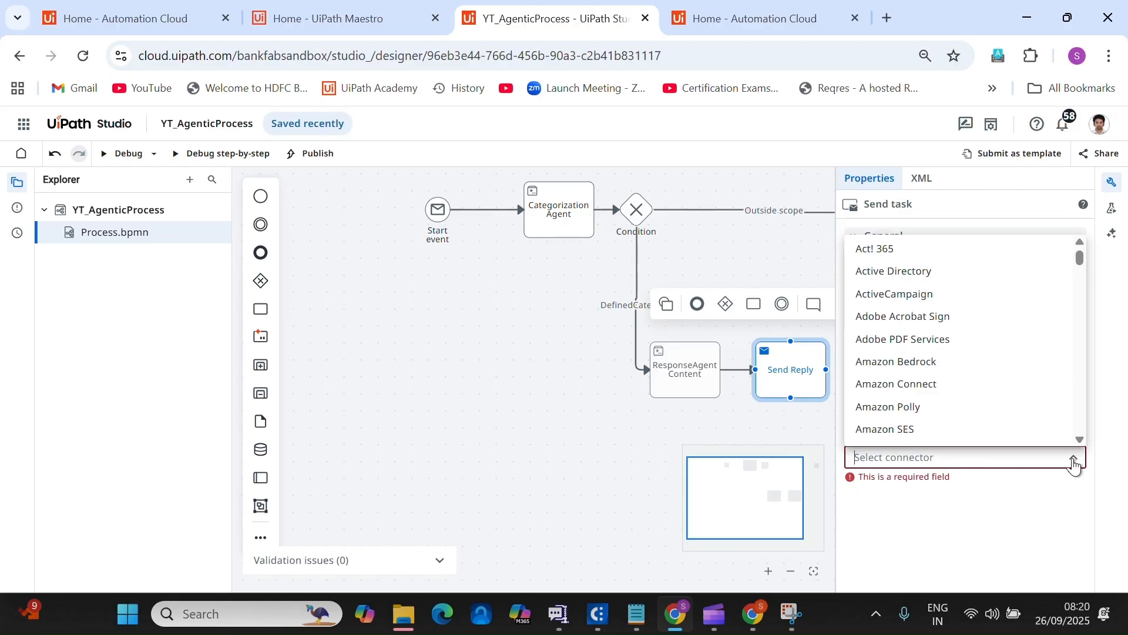
{"action": "type", "text": "gma"}
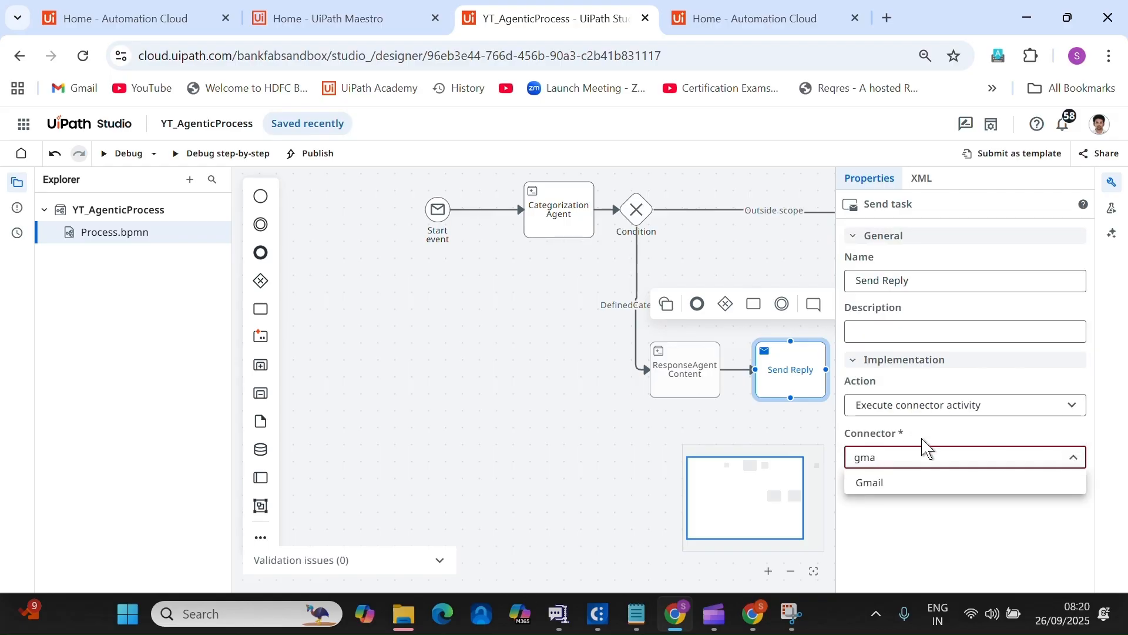
{"action": "left_click", "coordinate": [914, 490]}
{"action": "left_click", "coordinate": [1076, 458]}
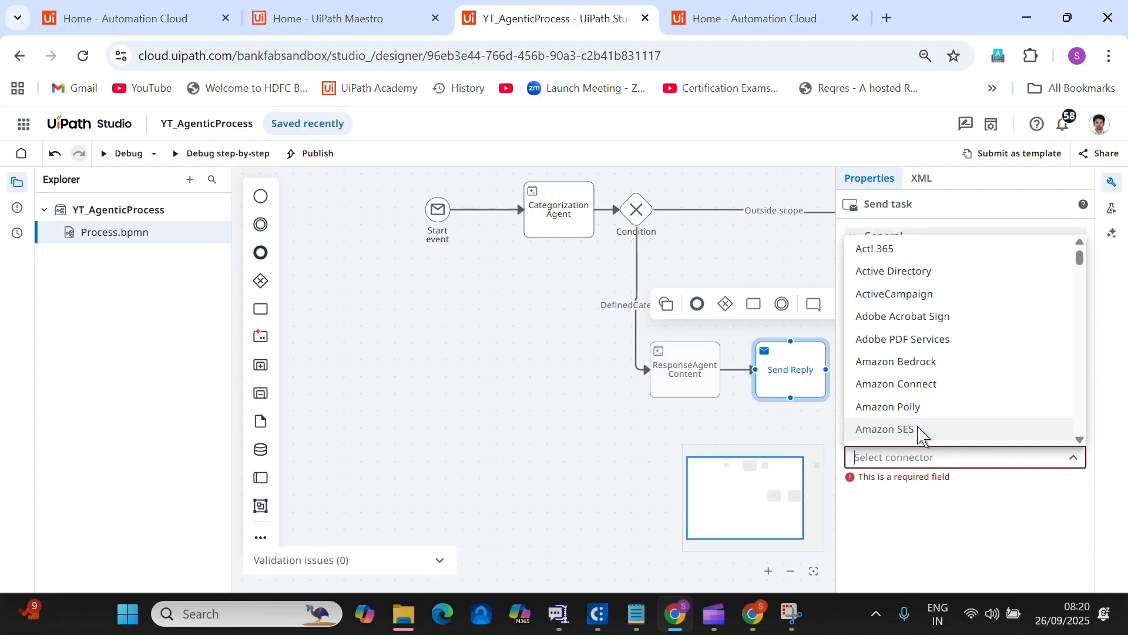
{"action": "type", "text": "gma"}
{"action": "left_click", "coordinate": [929, 483]}
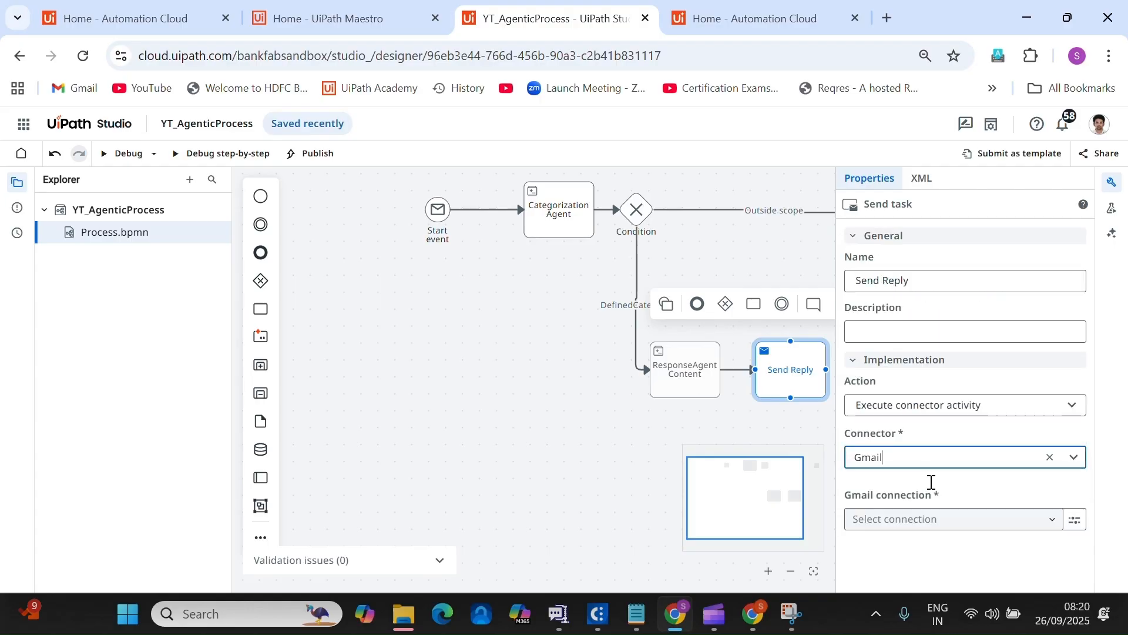
{"action": "scroll", "coordinate": [1052, 470], "scroll_direction": "down", "scroll_amount": 1}
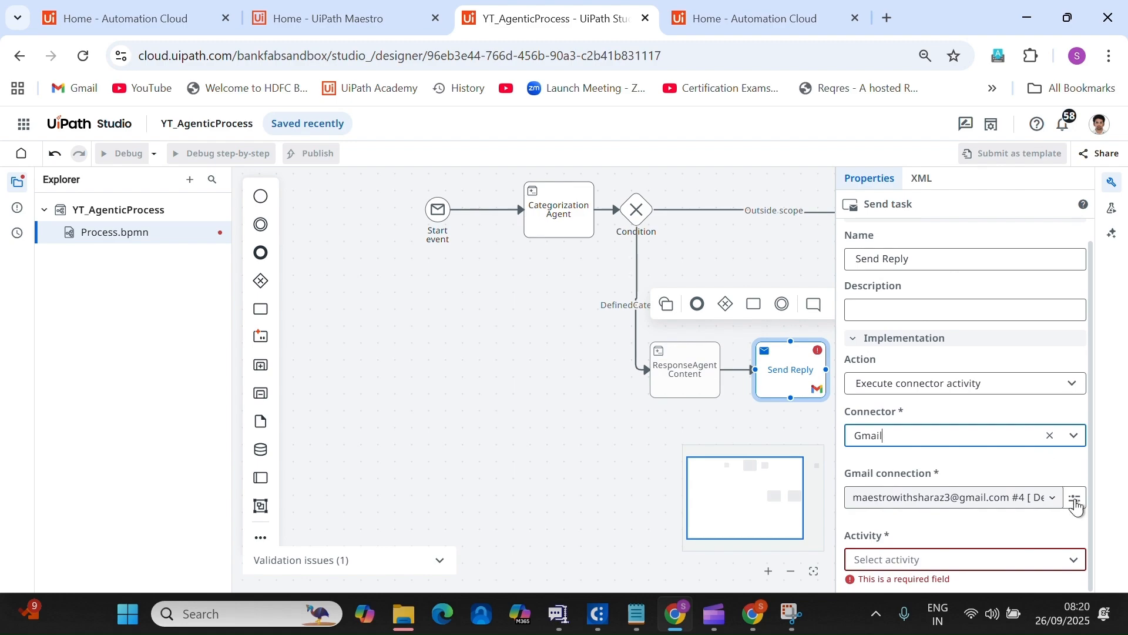
{"action": "left_click", "coordinate": [1068, 560]}
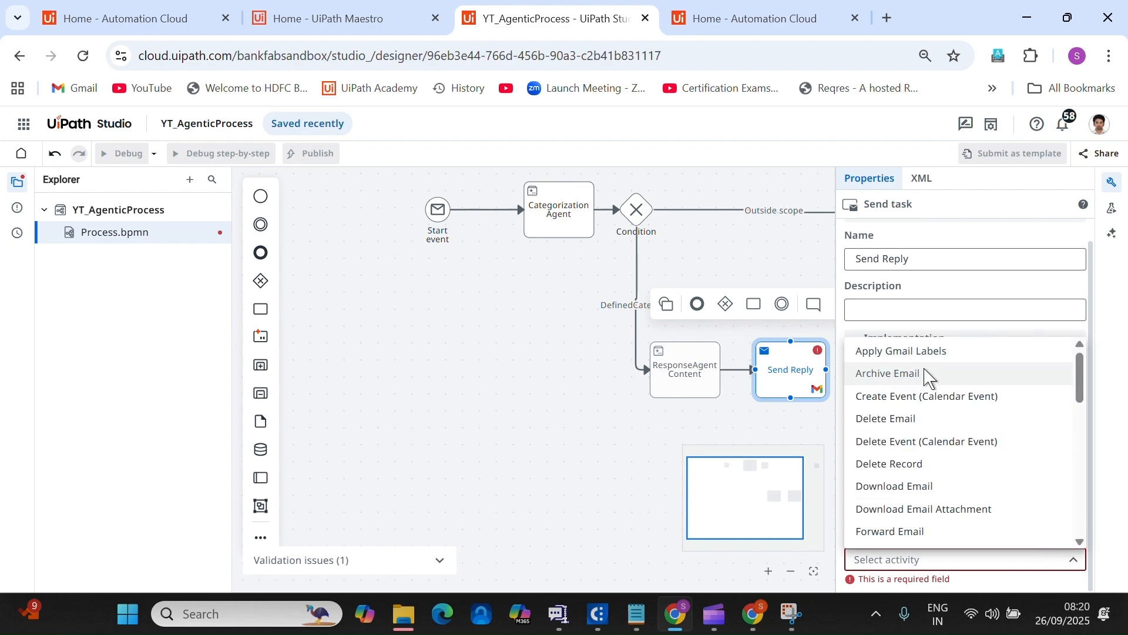
{"action": "type", "text": "repl"}
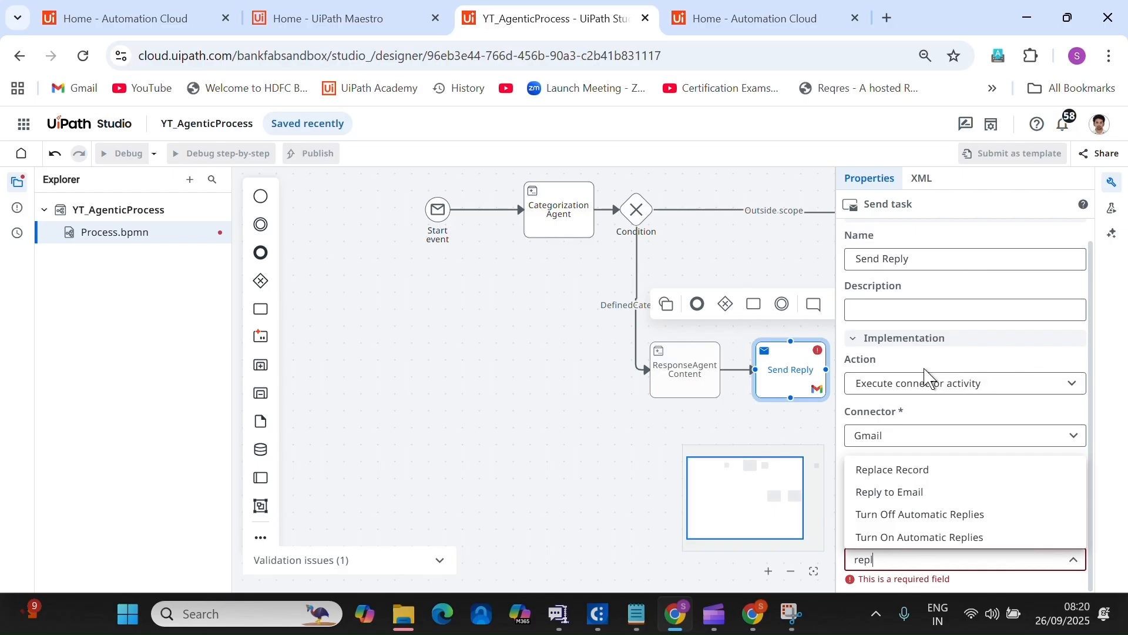
{"action": "left_click", "coordinate": [918, 493]}
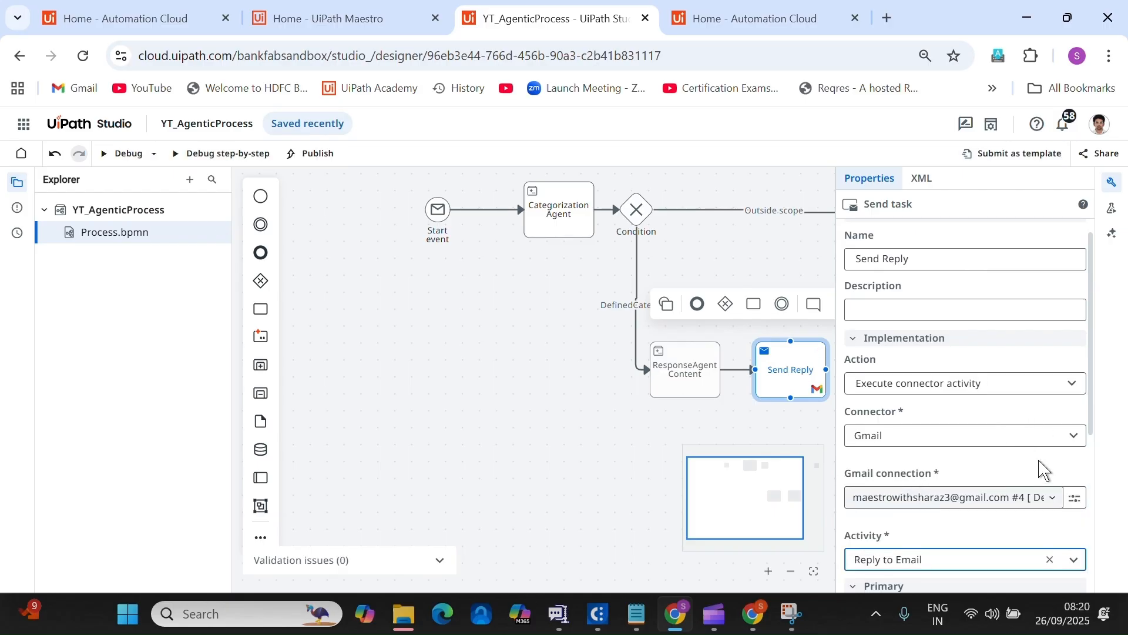
Set the email to reply to from the Start event's email Id variable.
{"action": "scroll", "coordinate": [1040, 464], "scroll_direction": "down", "scroll_amount": 5}
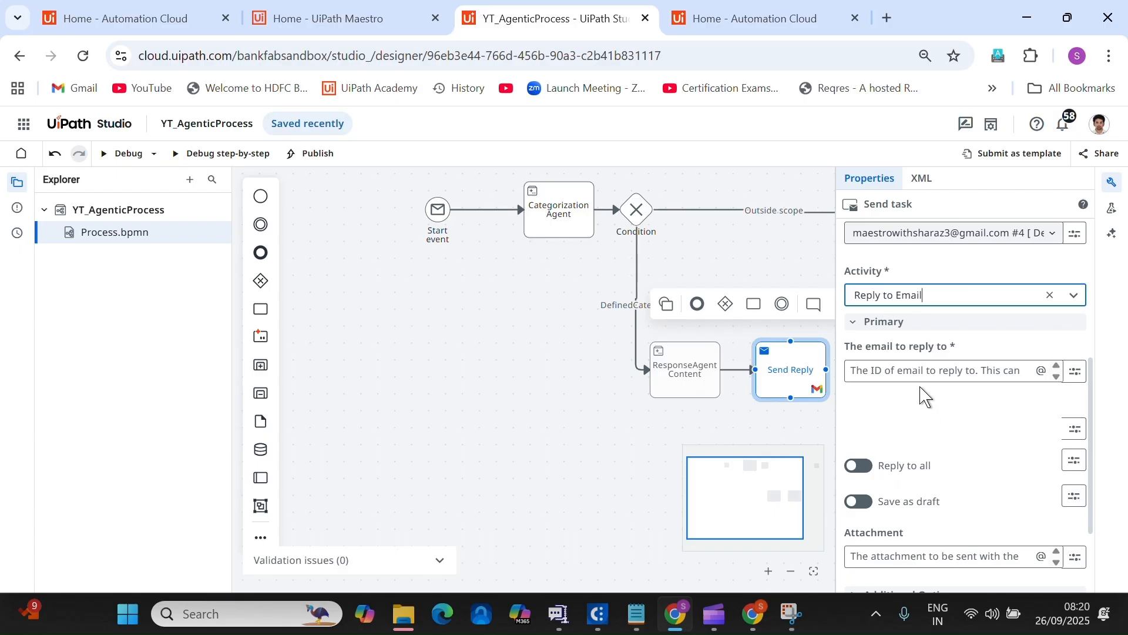
{"action": "left_click", "coordinate": [1077, 376]}
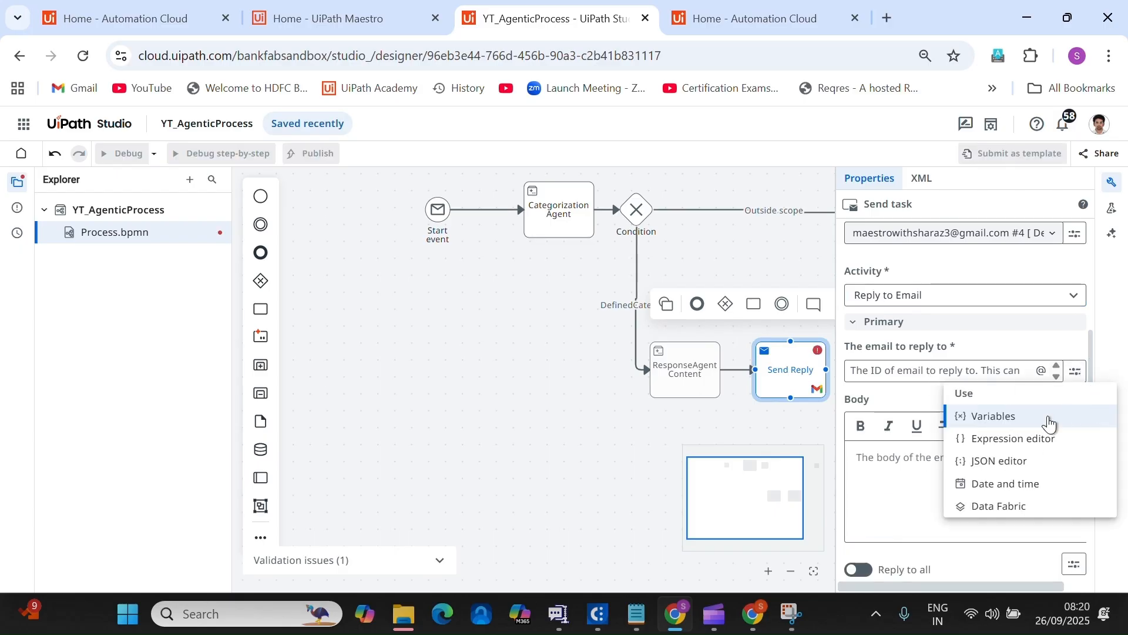
{"action": "left_click", "coordinate": [1015, 419]}
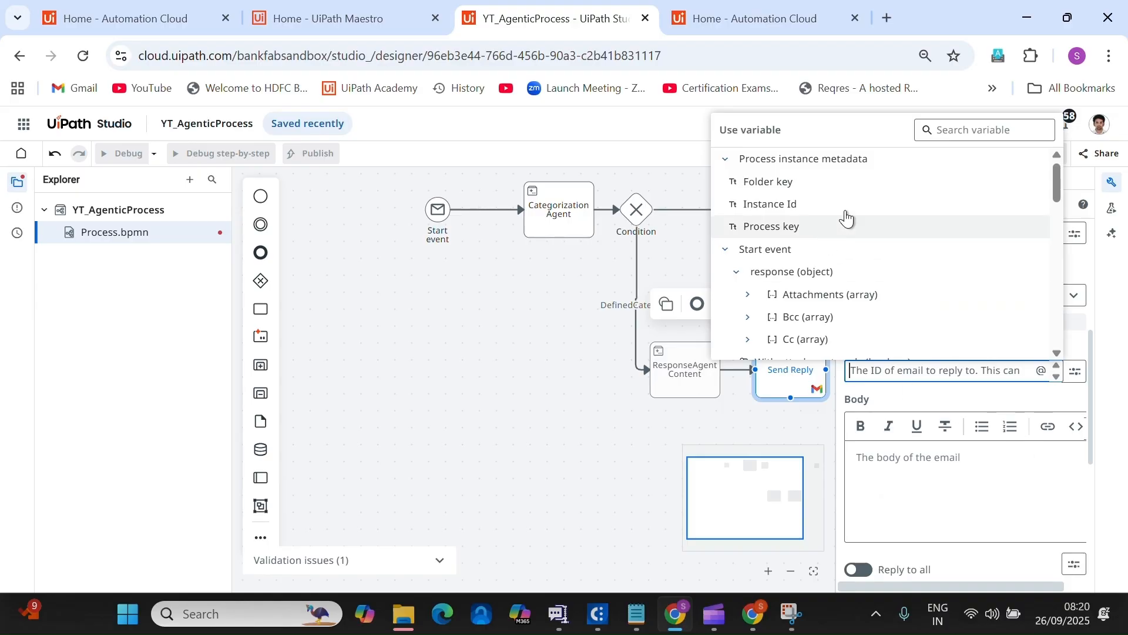
{"action": "left_click", "coordinate": [725, 159]}
{"action": "left_click", "coordinate": [725, 183]}
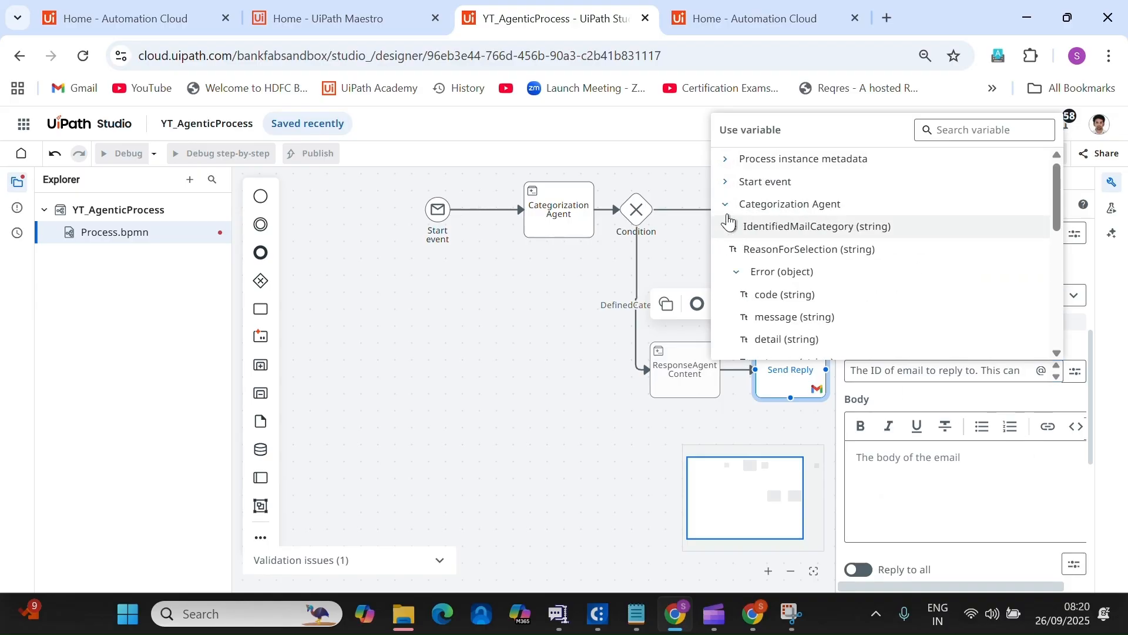
{"action": "left_click", "coordinate": [725, 204]}
{"action": "left_click", "coordinate": [726, 227]}
{"action": "left_click", "coordinate": [726, 250]}
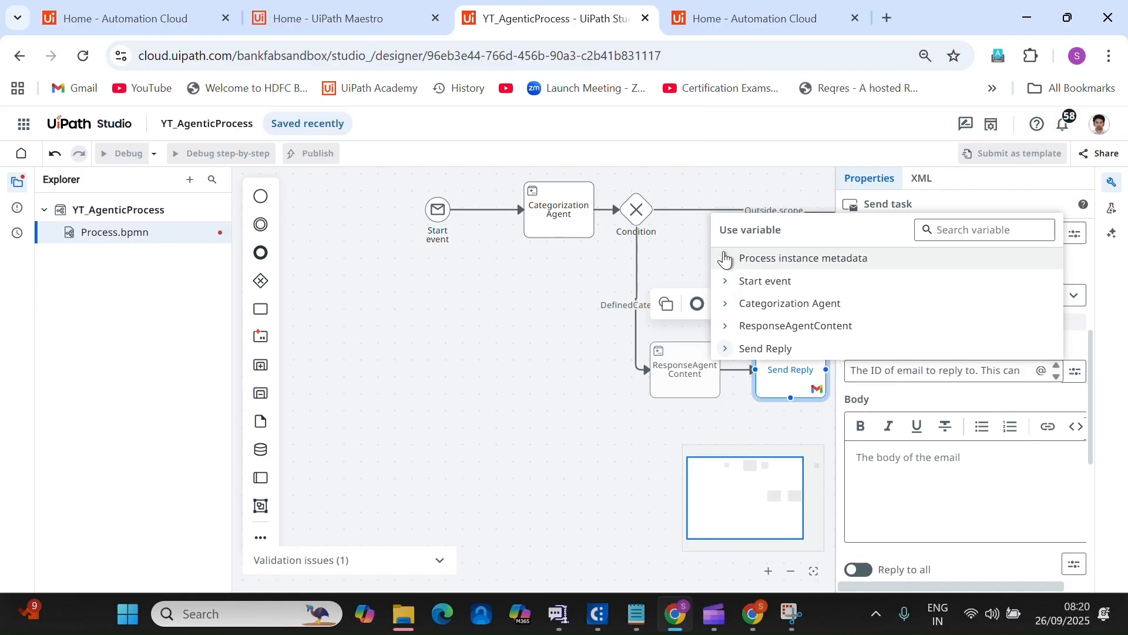
{"action": "left_click", "coordinate": [727, 453]}
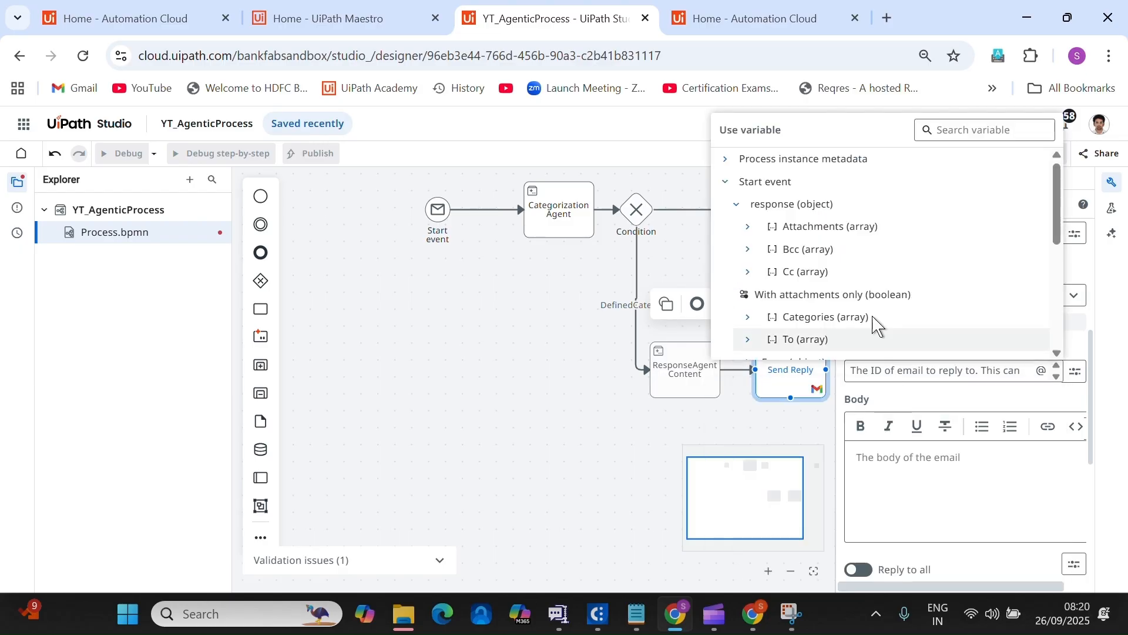
{"action": "scroll", "coordinate": [864, 261], "scroll_direction": "down", "scroll_amount": 3}
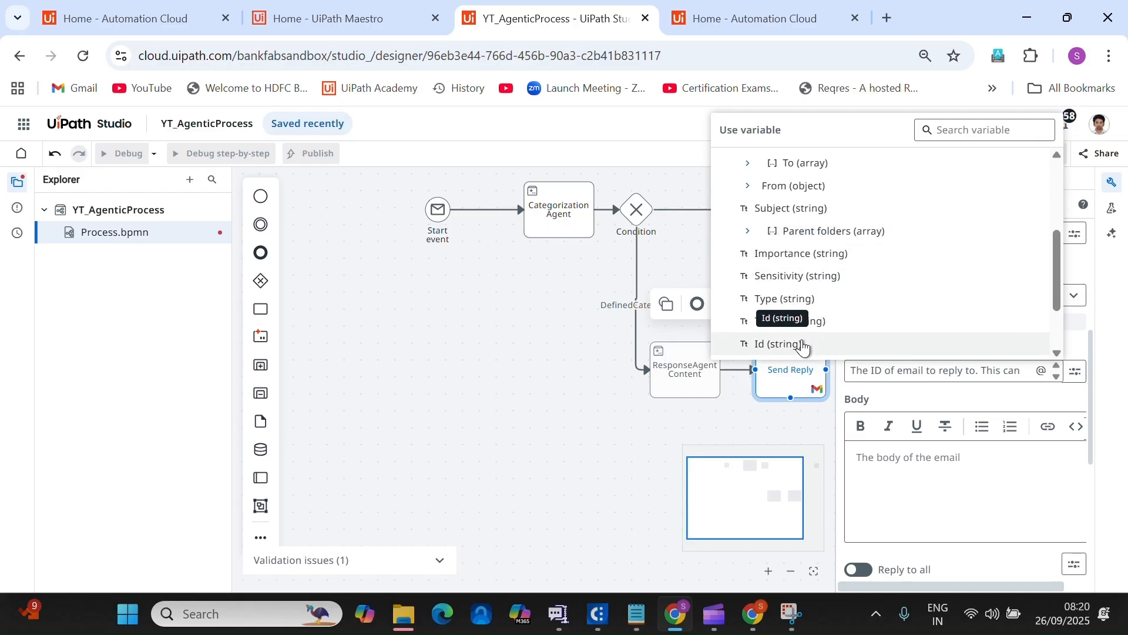
{"action": "left_click", "coordinate": [803, 346]}
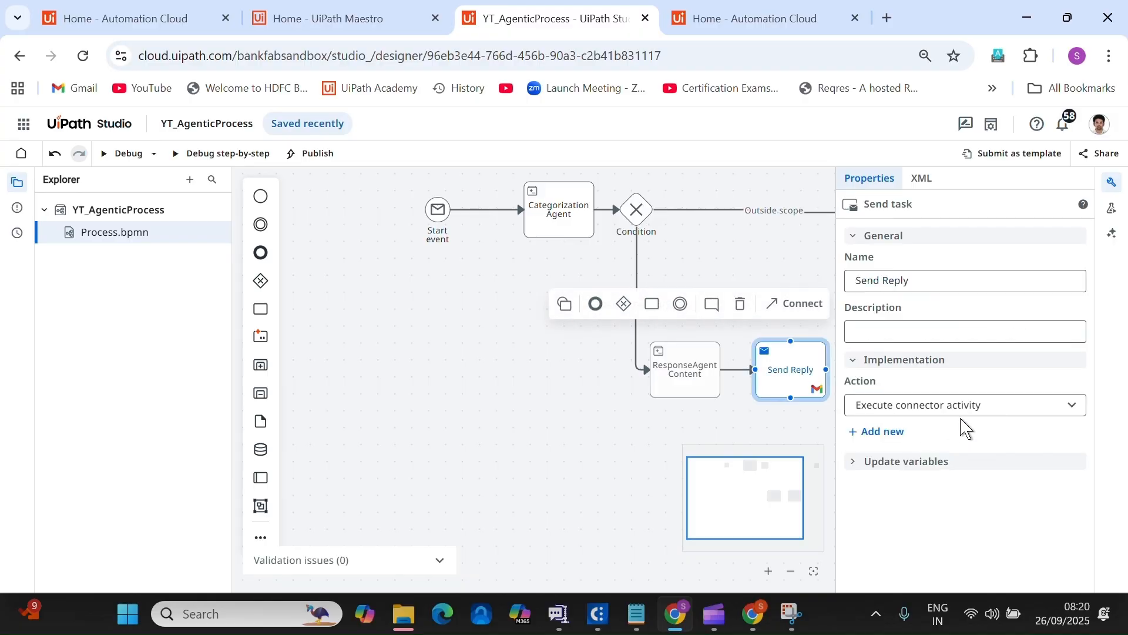
Set the email body to ResponseAgentContent's ResponseMailBody (string) output.
{"action": "scroll", "coordinate": [997, 501], "scroll_direction": "down", "scroll_amount": 5}
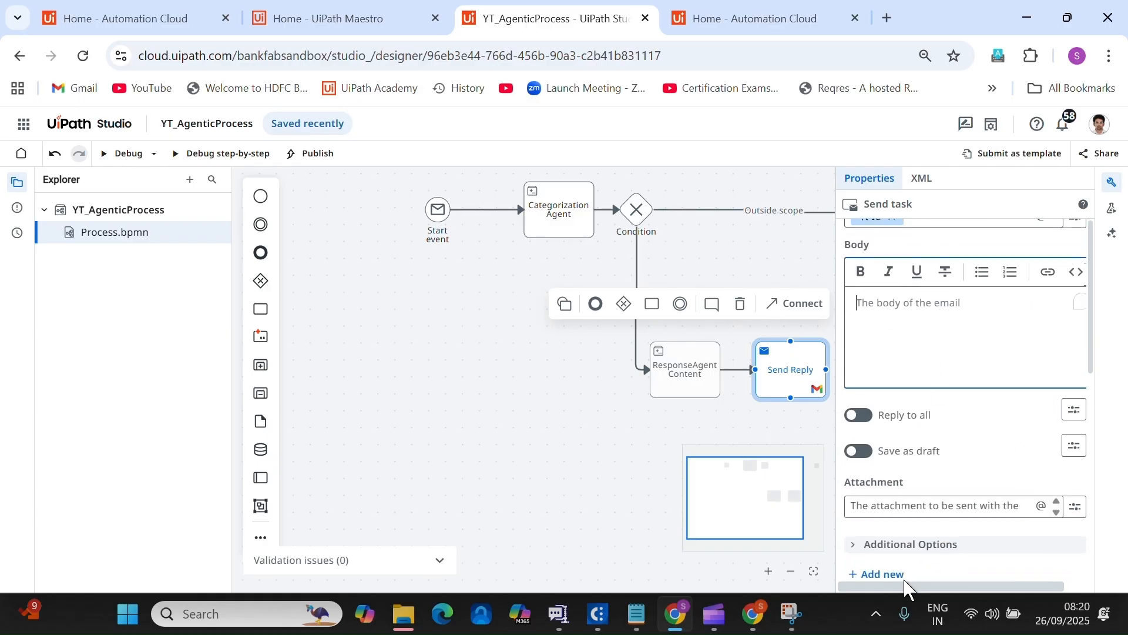
{"action": "left_click_drag", "start_coordinate": [905, 586], "coordinate": [1072, 461]}
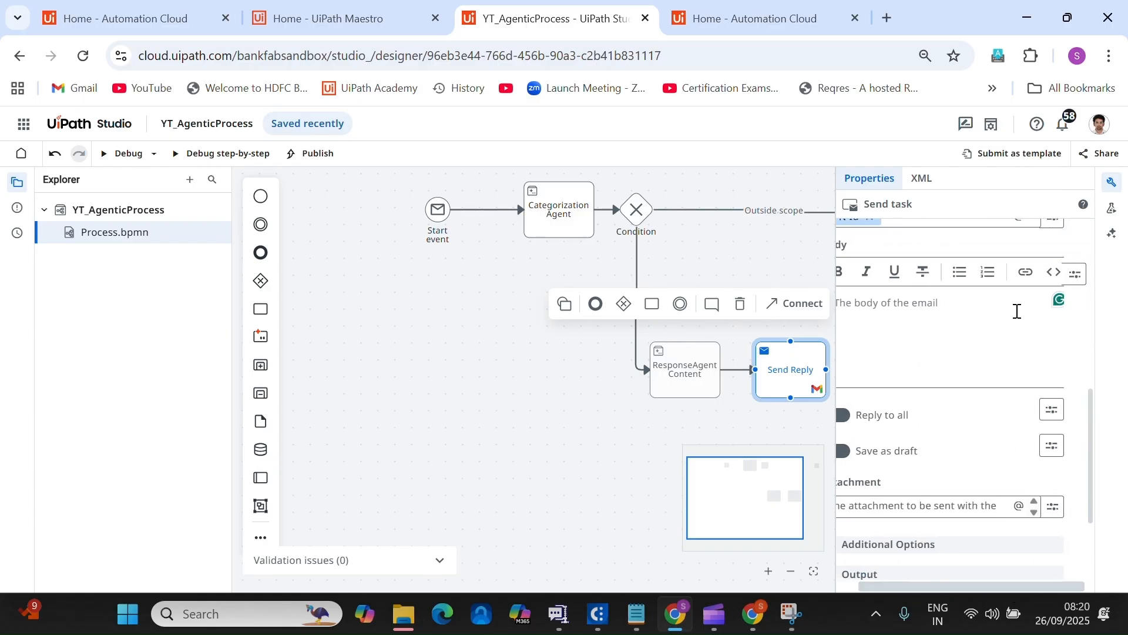
{"action": "left_click", "coordinate": [1075, 274]}
{"action": "left_click", "coordinate": [1003, 350]}
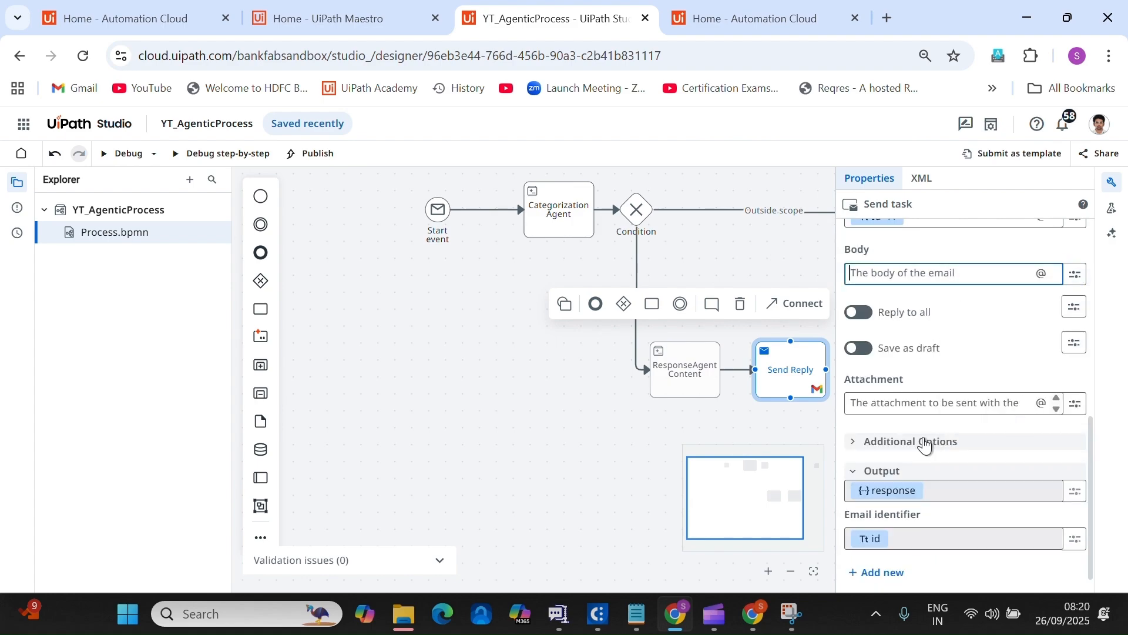
{"action": "left_click", "coordinate": [727, 354]}
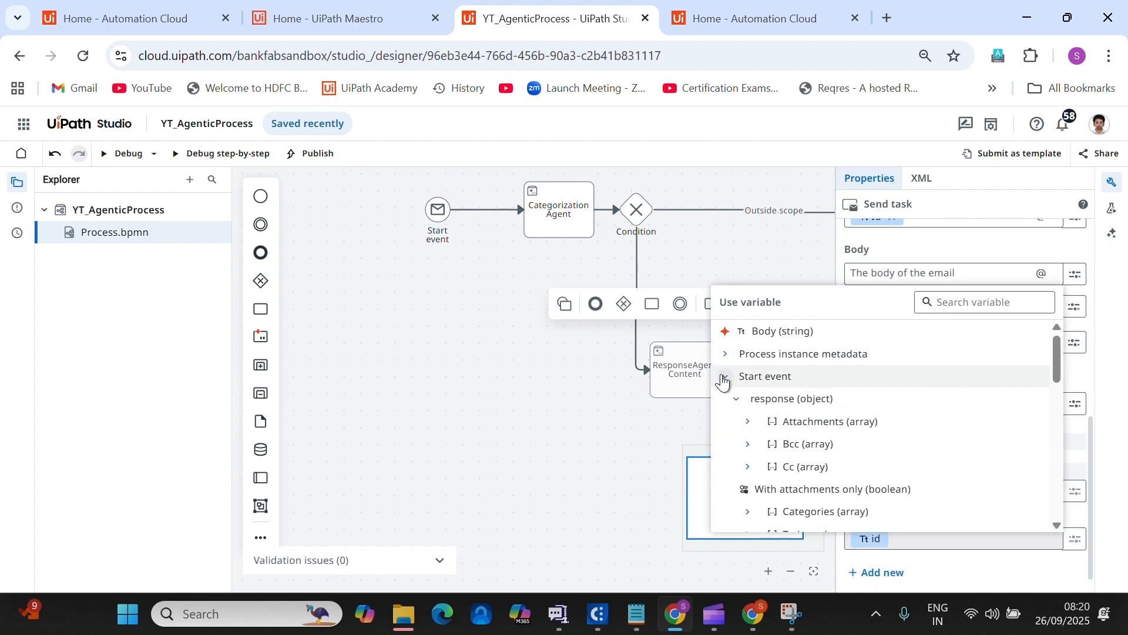
{"action": "left_click", "coordinate": [725, 377]}
{"action": "left_click", "coordinate": [725, 399]}
{"action": "left_click", "coordinate": [725, 422]}
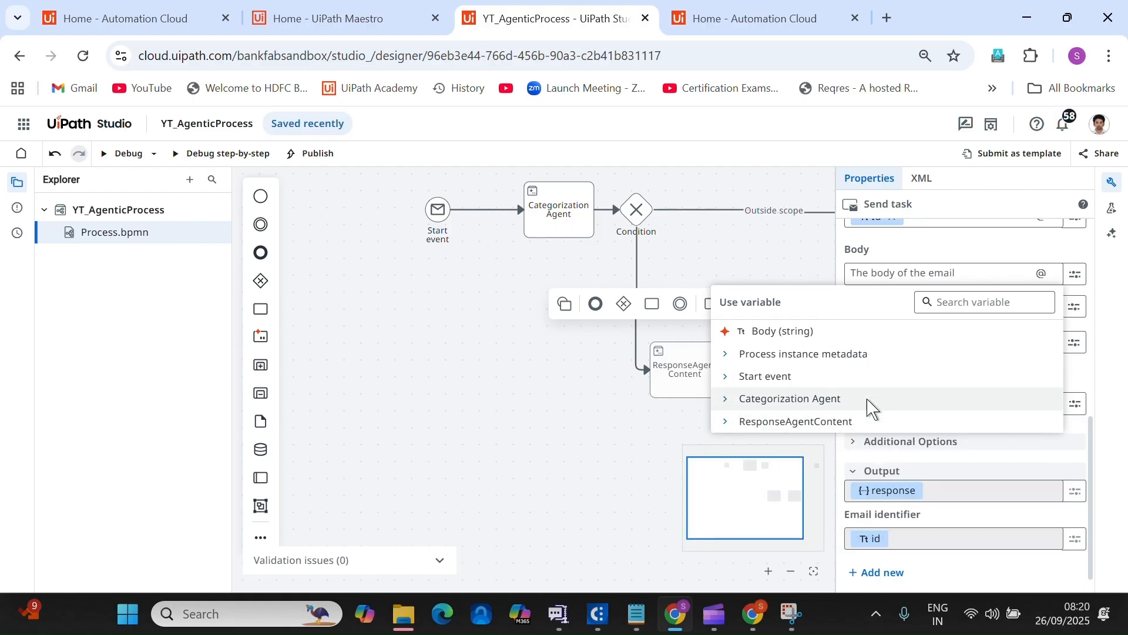
{"action": "left_click", "coordinate": [725, 422]}
{"action": "scroll", "coordinate": [914, 414], "scroll_direction": "down", "scroll_amount": 2}
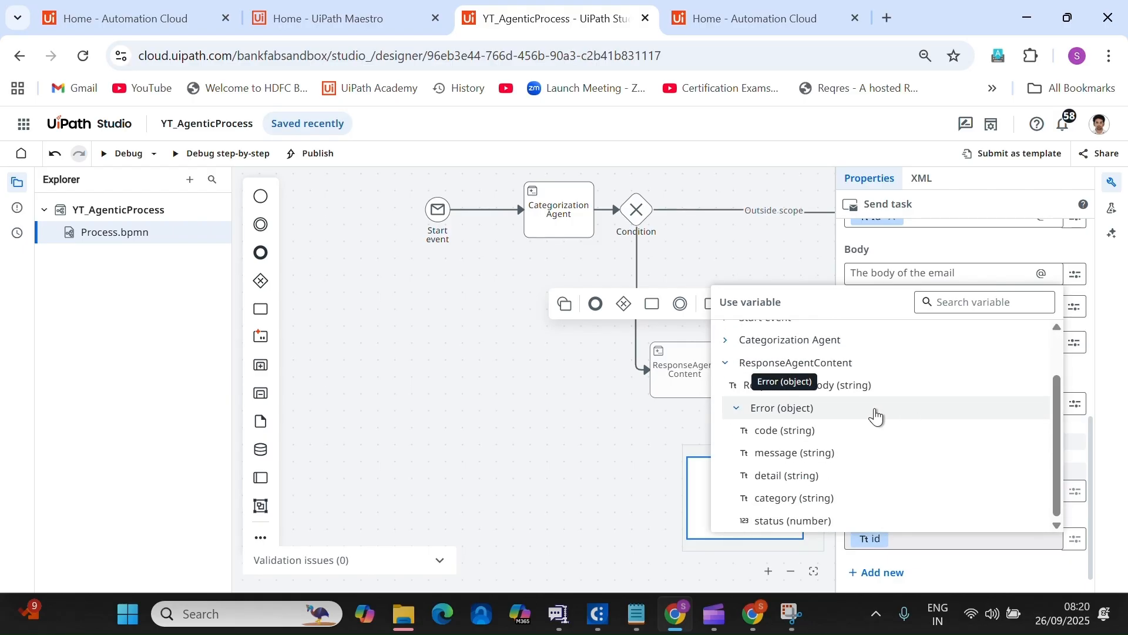
{"action": "left_click", "coordinate": [737, 407]}
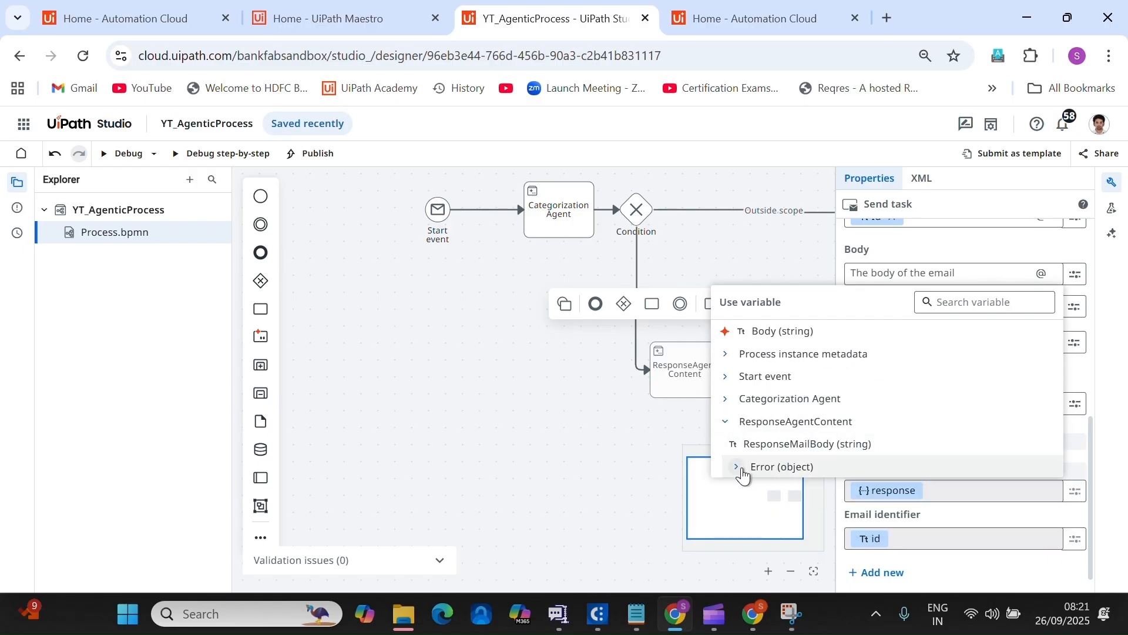
{"action": "left_click", "coordinate": [805, 447]}
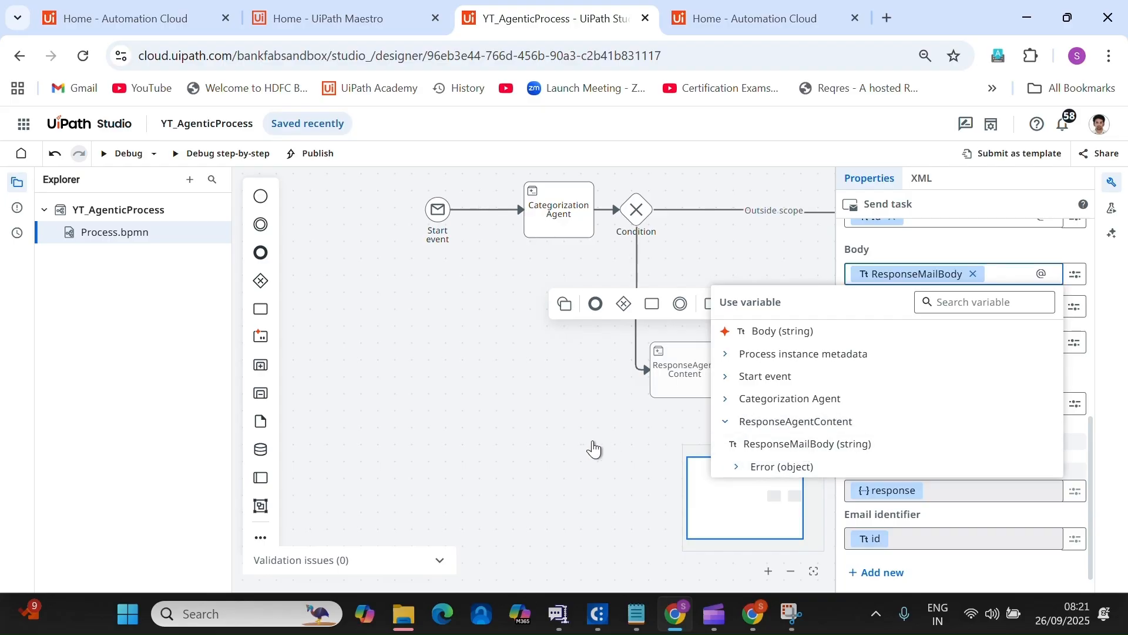
{"action": "left_click", "coordinate": [637, 443]}
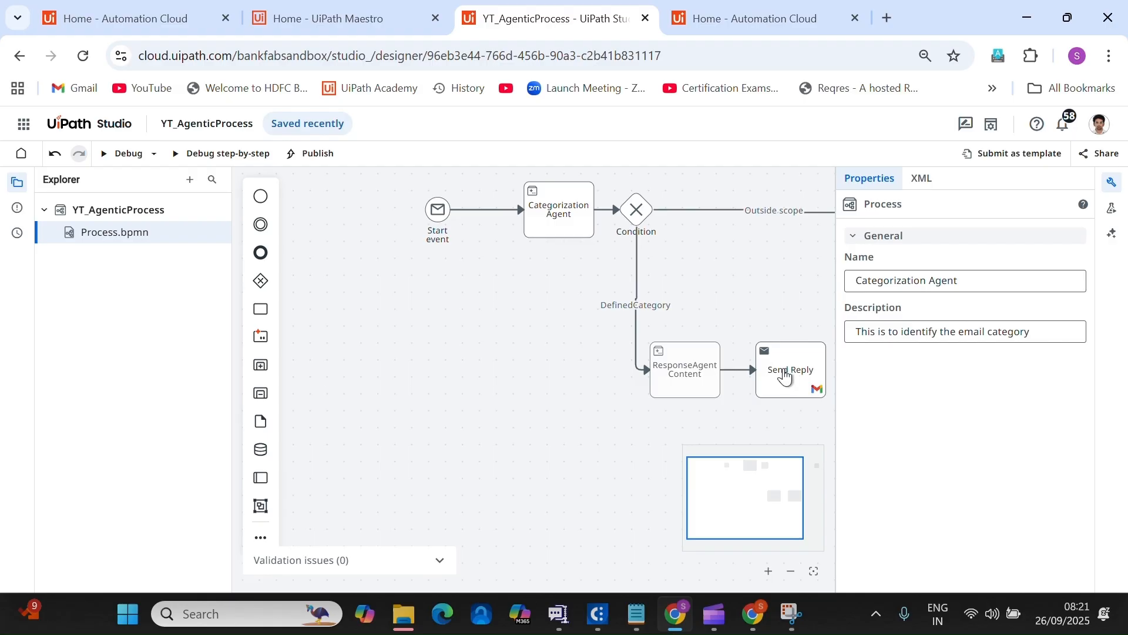
Turn on Save as draft in the Send Reply task's properties and close the panel.
{"action": "left_click", "coordinate": [785, 377]}
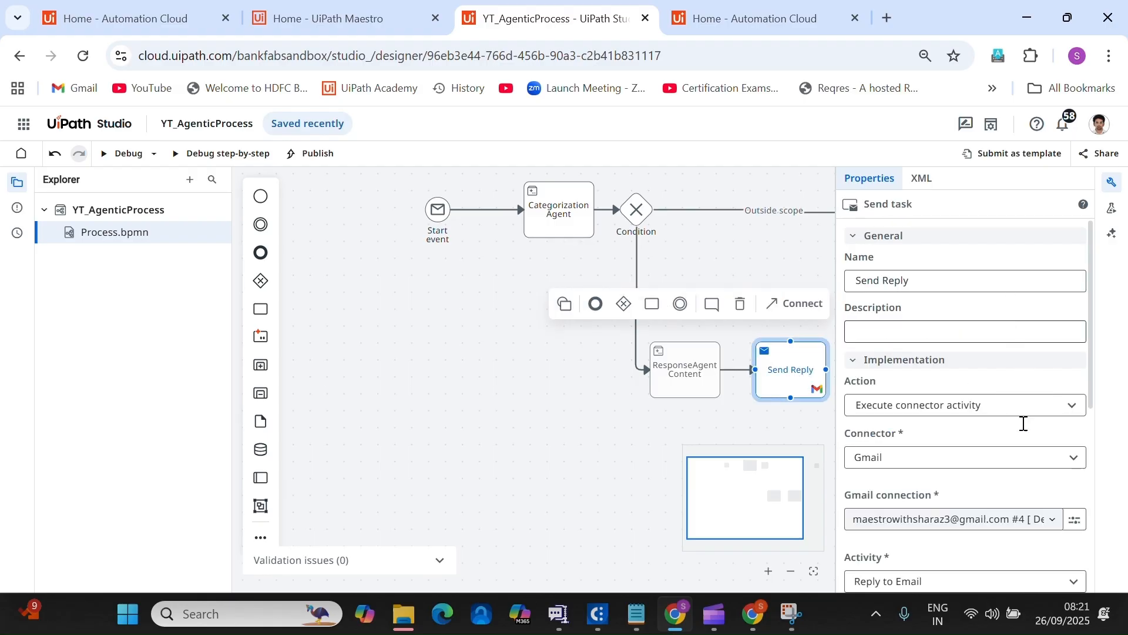
{"action": "scroll", "coordinate": [1024, 423], "scroll_direction": "down", "scroll_amount": 10}
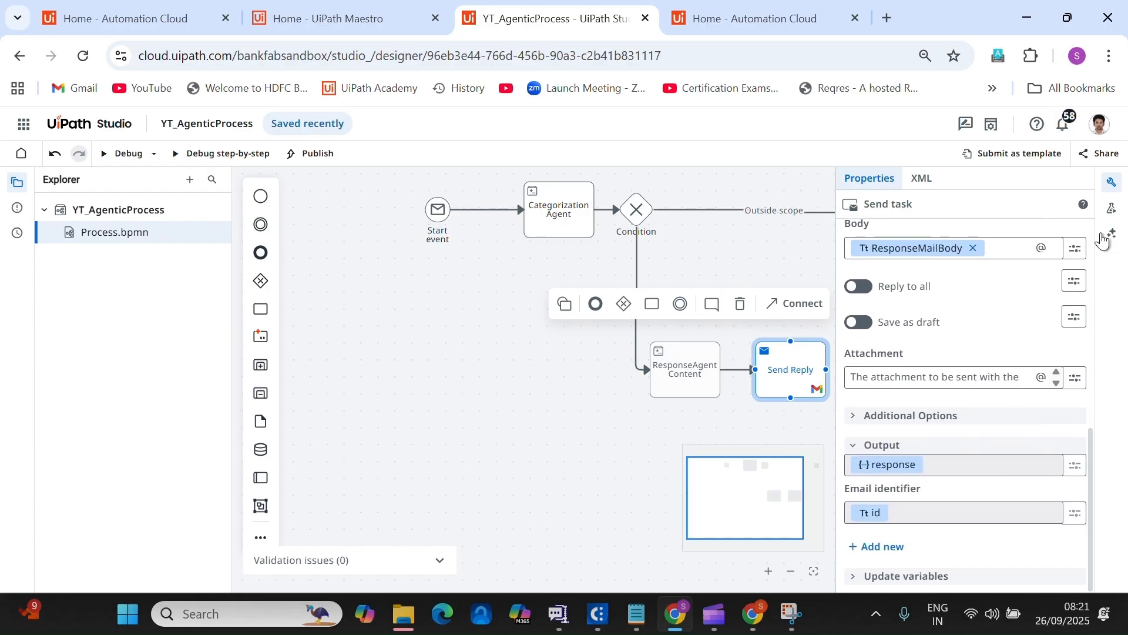
{"action": "left_click", "coordinate": [781, 382]}
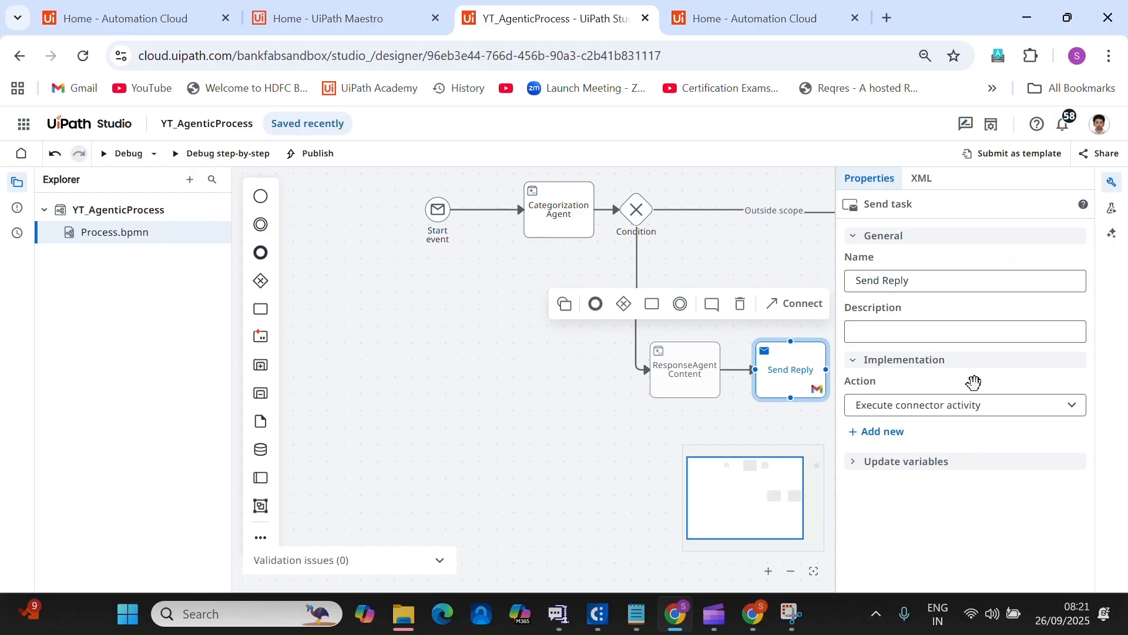
{"action": "scroll", "coordinate": [1043, 420], "scroll_direction": "down", "scroll_amount": 5}
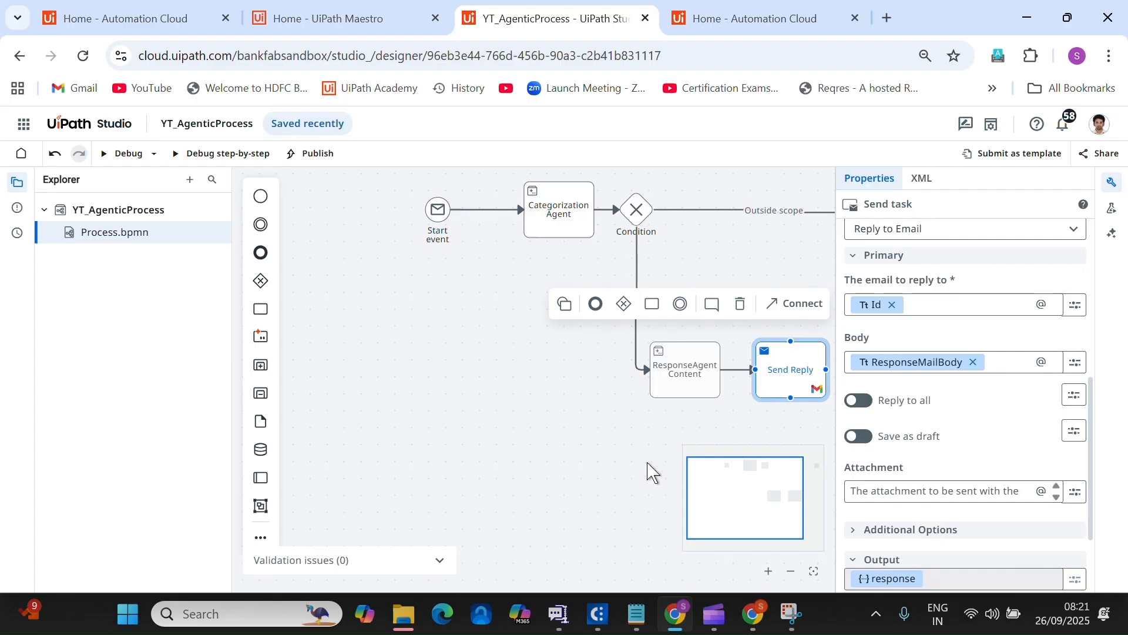
{"action": "left_click", "coordinate": [857, 436]}
{"action": "left_click", "coordinate": [1113, 186]}
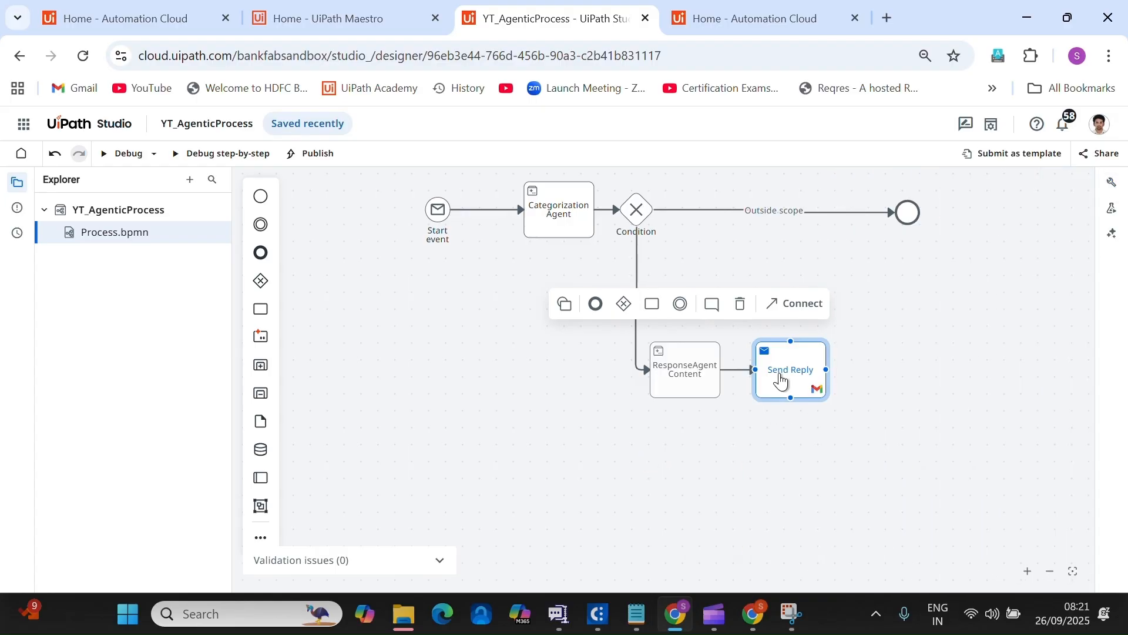
Connect the Send Reply task to the process's end event.
{"action": "left_click", "coordinate": [815, 324]}
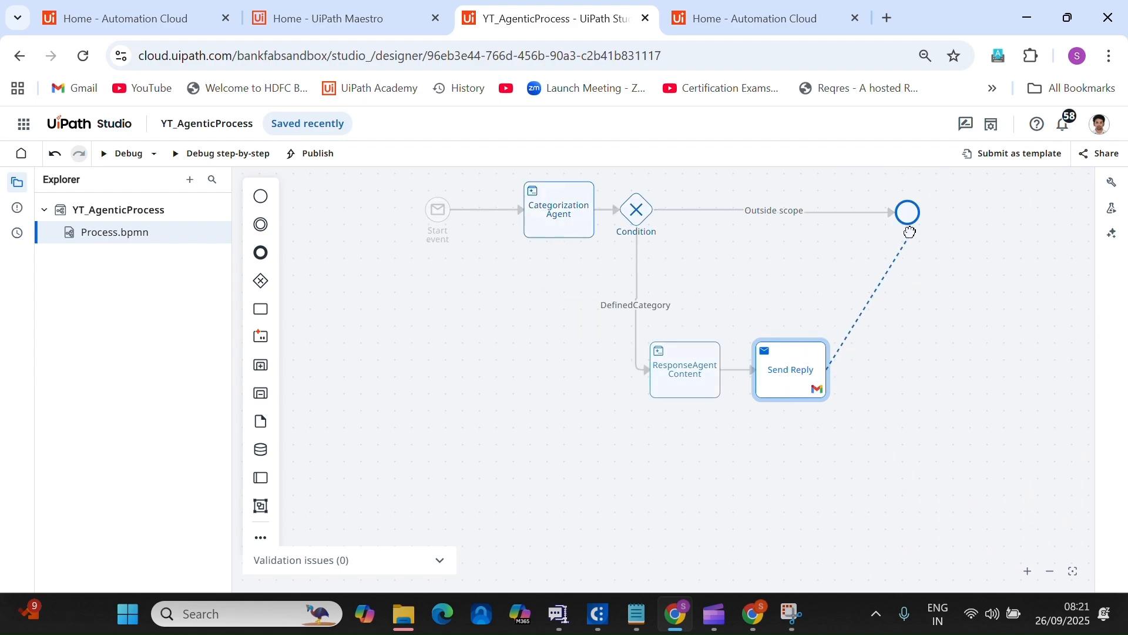
{"action": "left_click", "coordinate": [960, 242]}
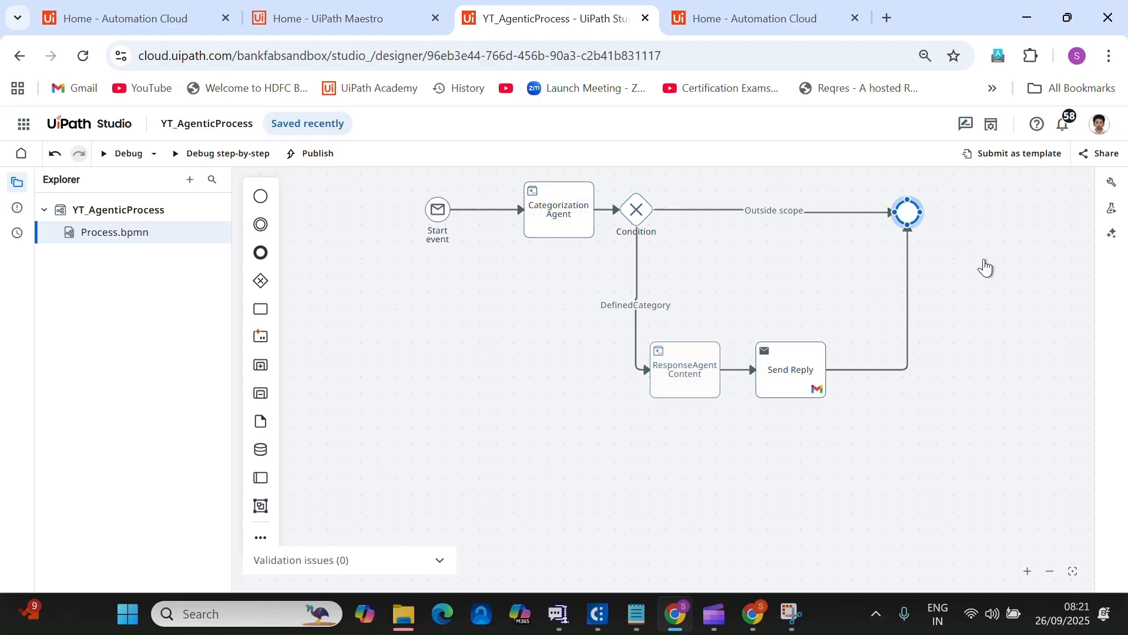
{"action": "left_click", "coordinate": [954, 245]}
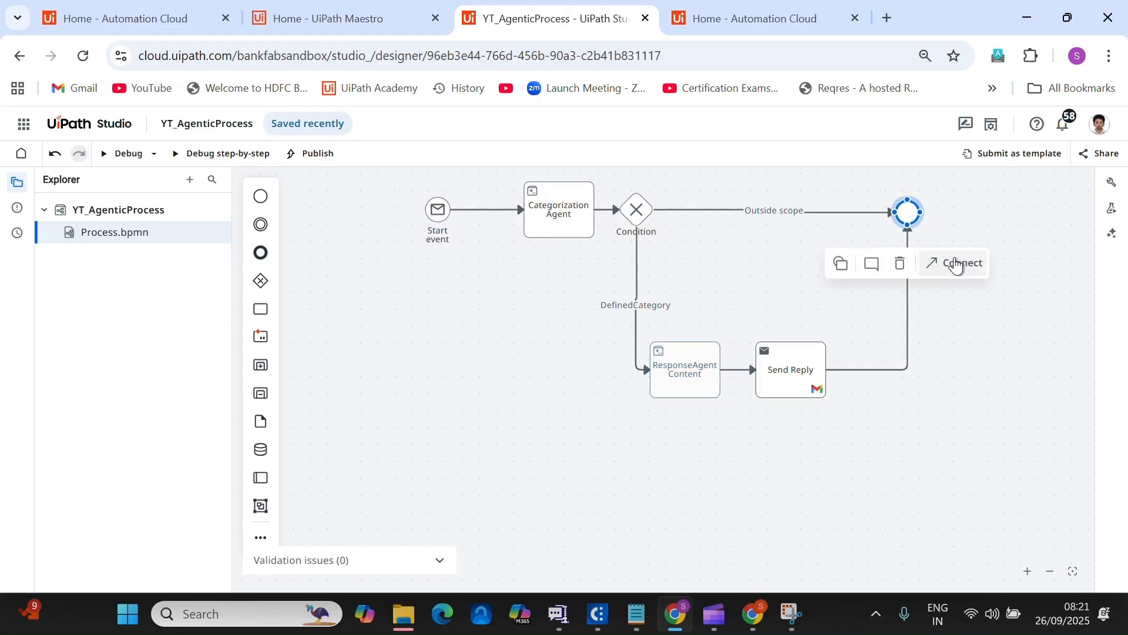
{"action": "left_click", "coordinate": [507, 442]}
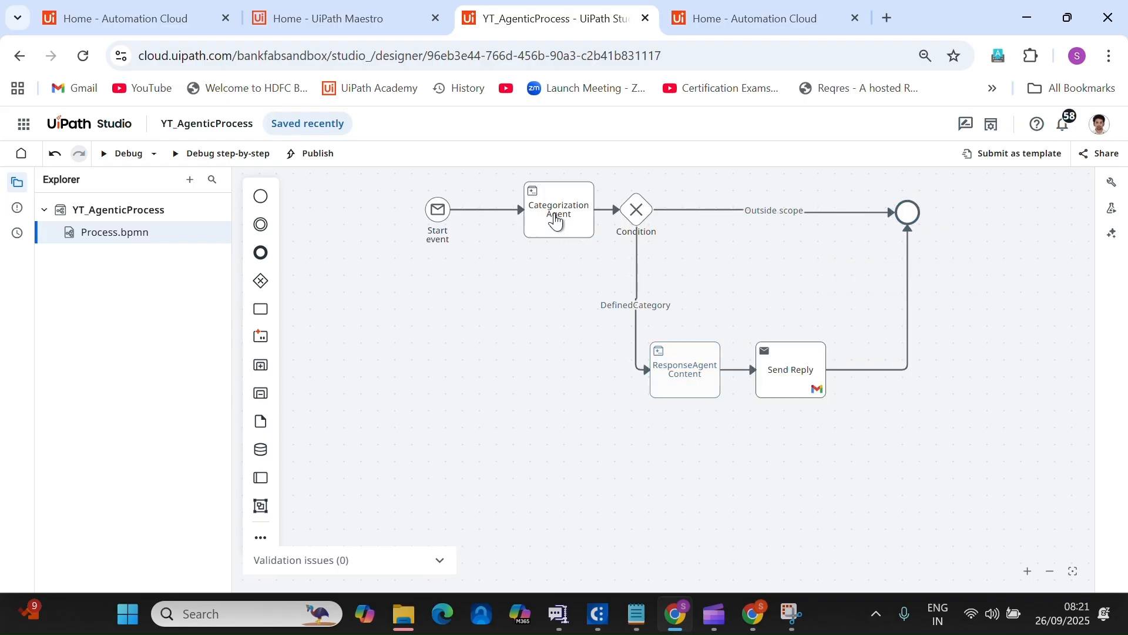
{"action": "left_click", "coordinate": [754, 614]}
{"action": "left_click", "coordinate": [676, 614]}
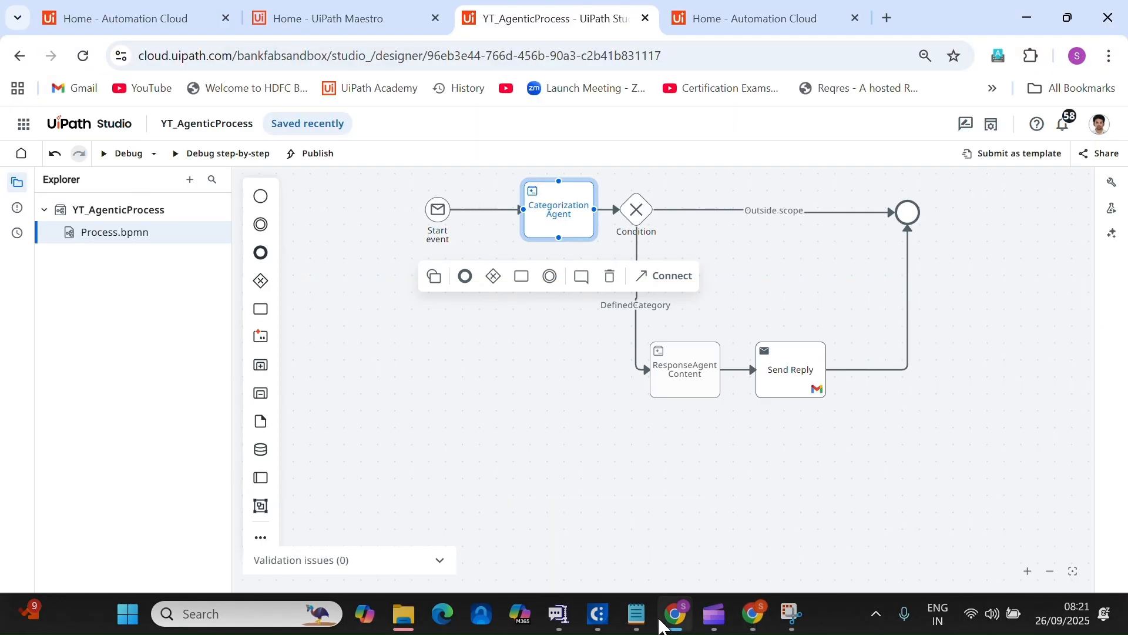
{"action": "left_click", "coordinate": [676, 614]}
{"action": "left_click", "coordinate": [676, 614]}
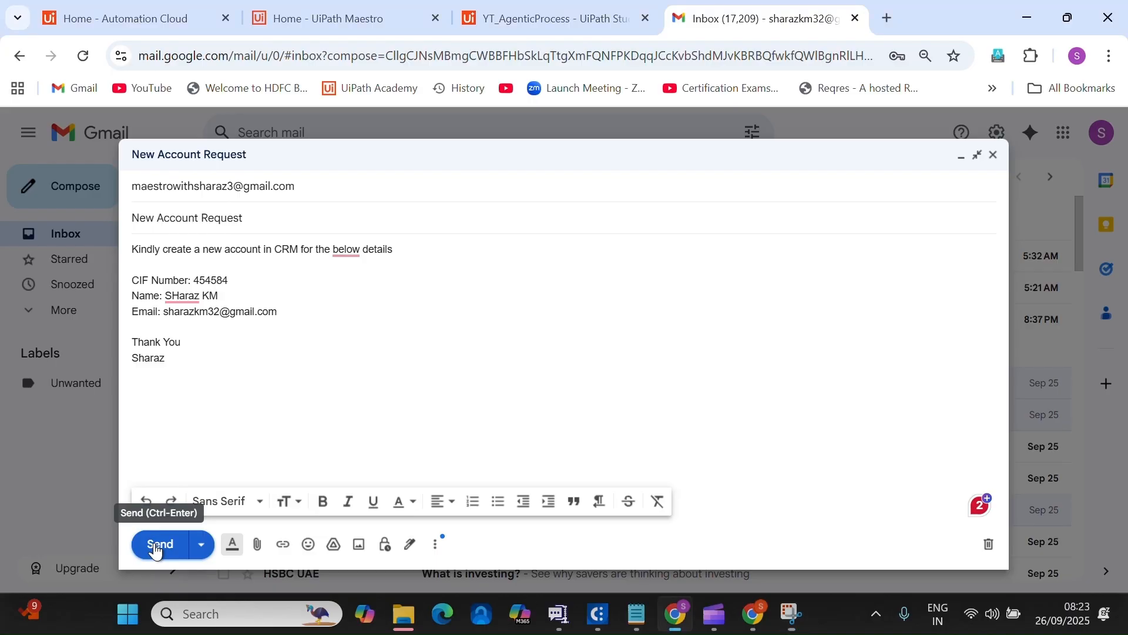
Send the New Account Request test email and confirm it reached the receiving inbox.
{"action": "left_click", "coordinate": [154, 551]}
{"action": "key", "text": "alt+Tab"}
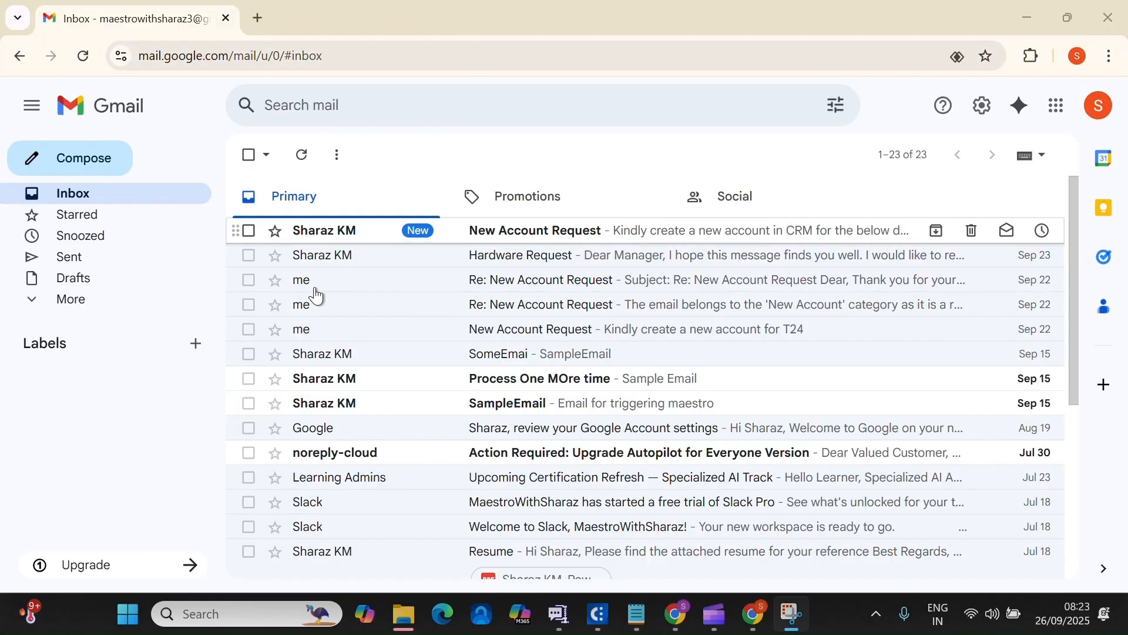
{"action": "left_click", "coordinate": [1100, 107]}
{"action": "left_click", "coordinate": [1101, 107]}
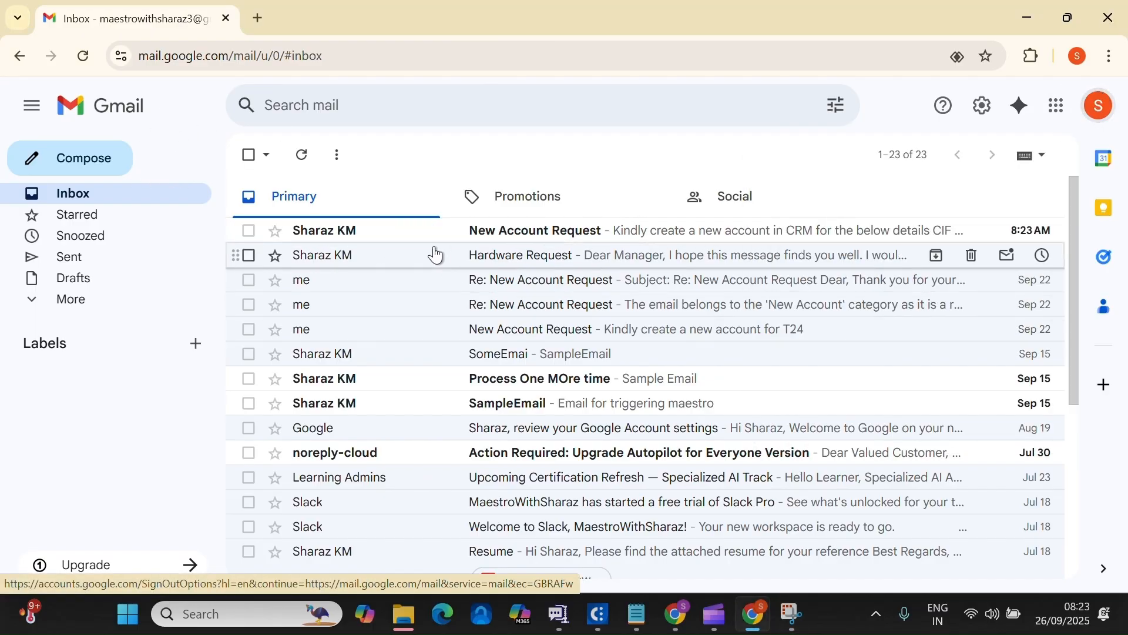
{"action": "left_click", "coordinate": [676, 618]}
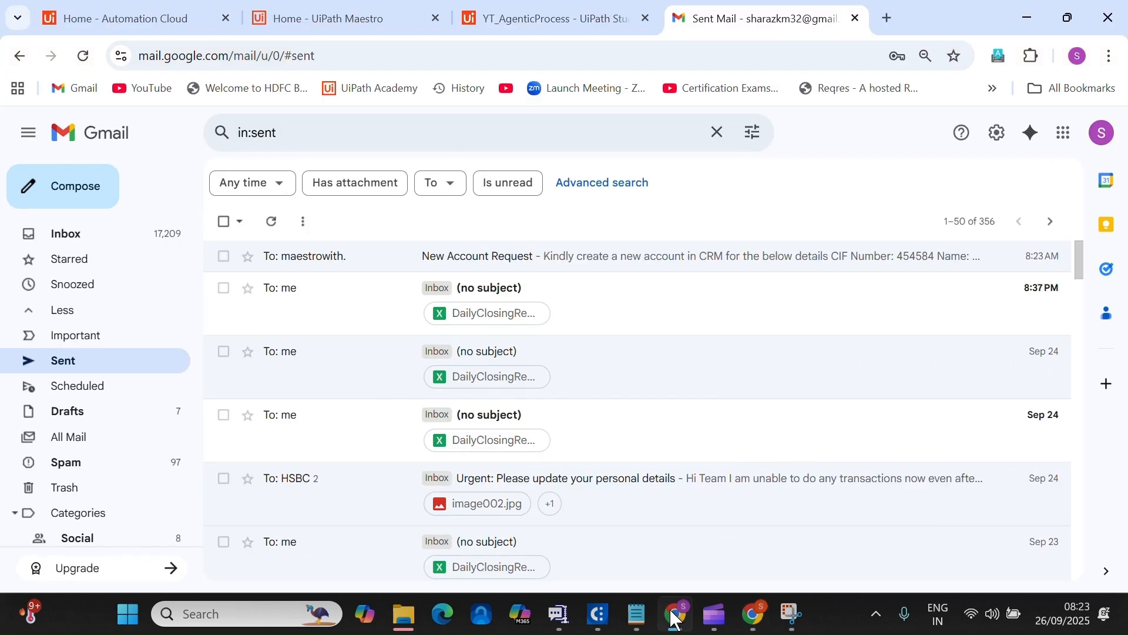
{"action": "left_click", "coordinate": [676, 618]}
{"action": "left_click", "coordinate": [675, 618]}
{"action": "left_click", "coordinate": [317, 17]}
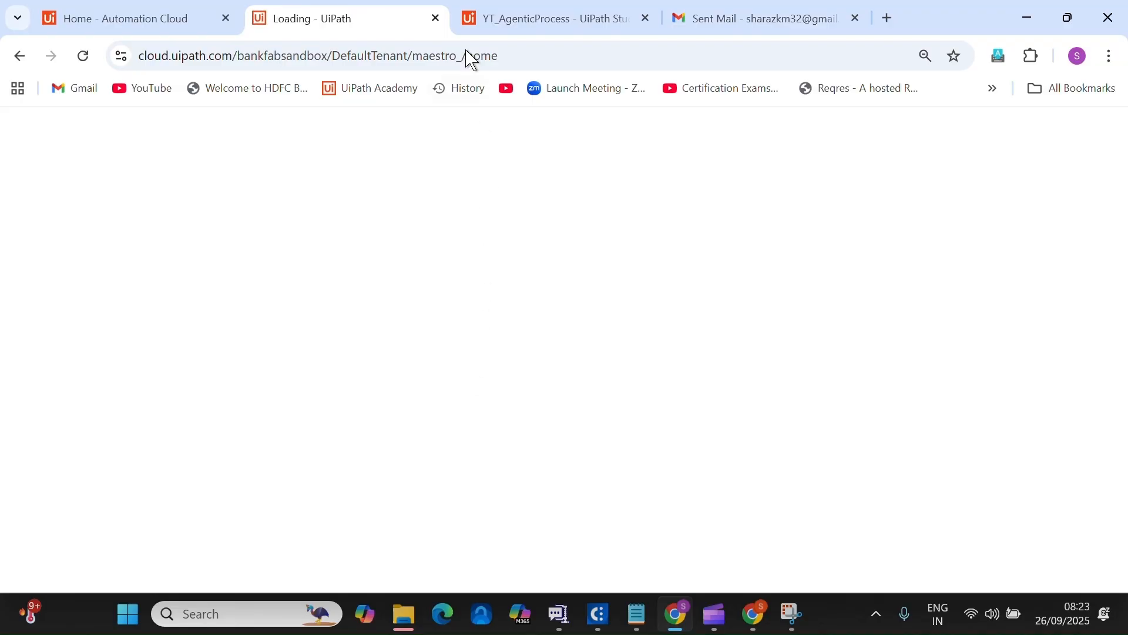
Start a debug run of YT_AgenticProcess and enlarge the execution results panels.
{"action": "left_click", "coordinate": [470, 26]}
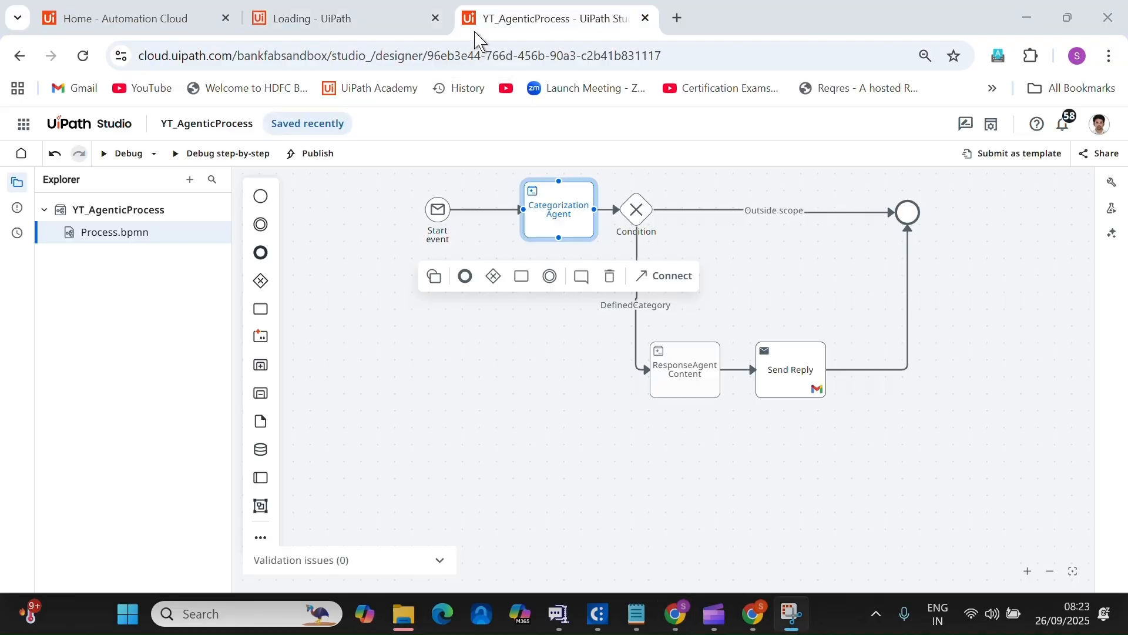
{"action": "left_click", "coordinate": [133, 155]}
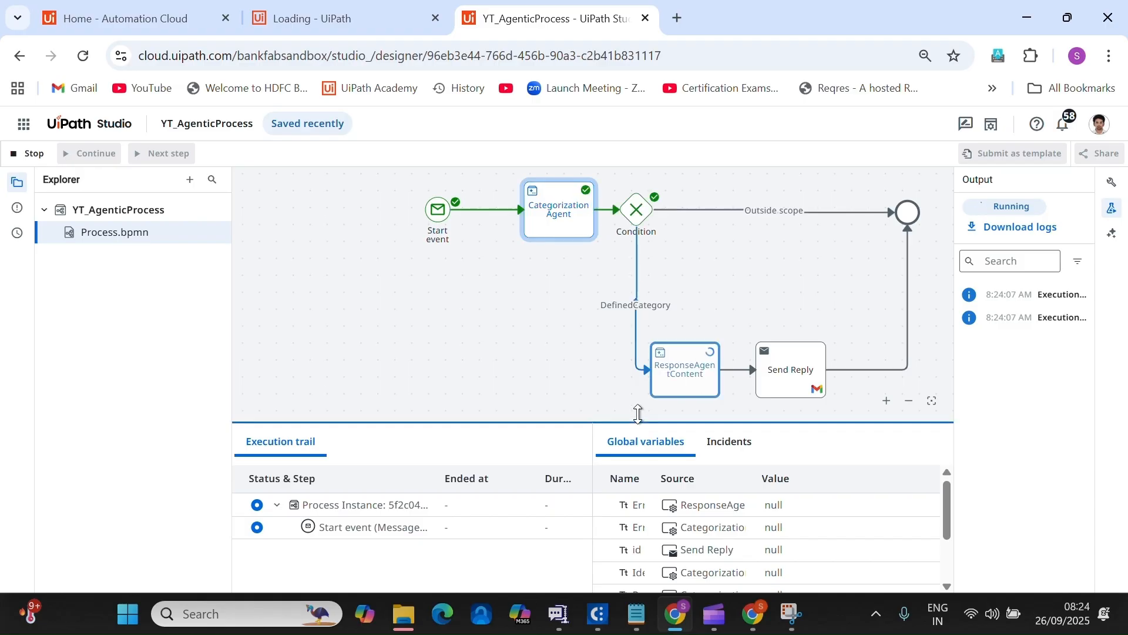
{"action": "left_click_drag", "start_coordinate": [637, 421], "coordinate": [638, 406]}
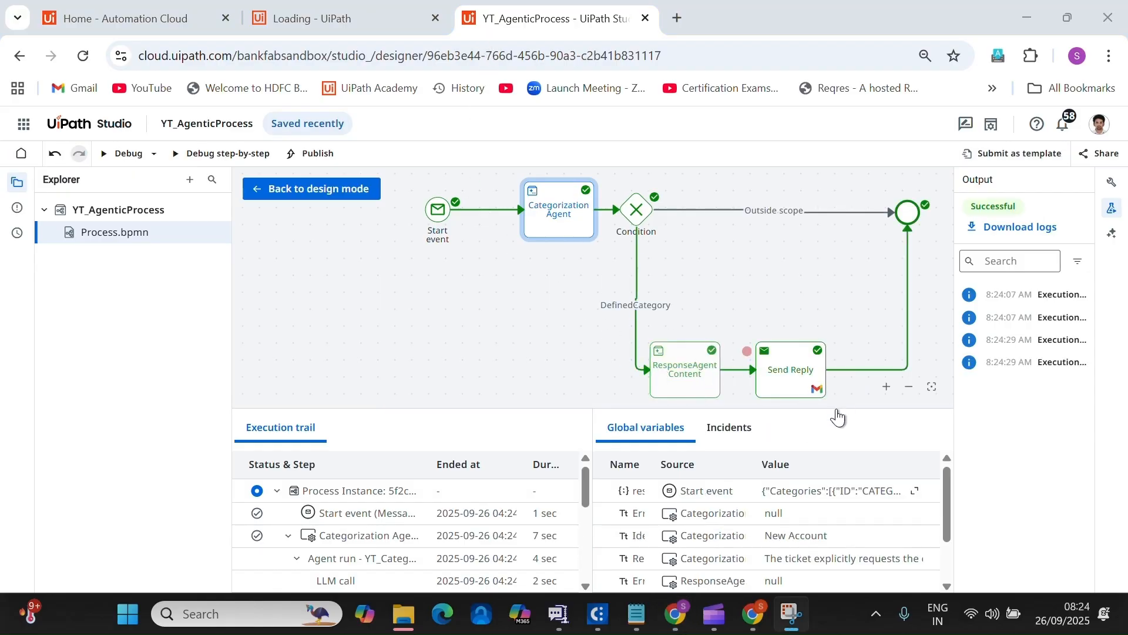
{"action": "left_click_drag", "start_coordinate": [849, 334], "coordinate": [852, 294]}
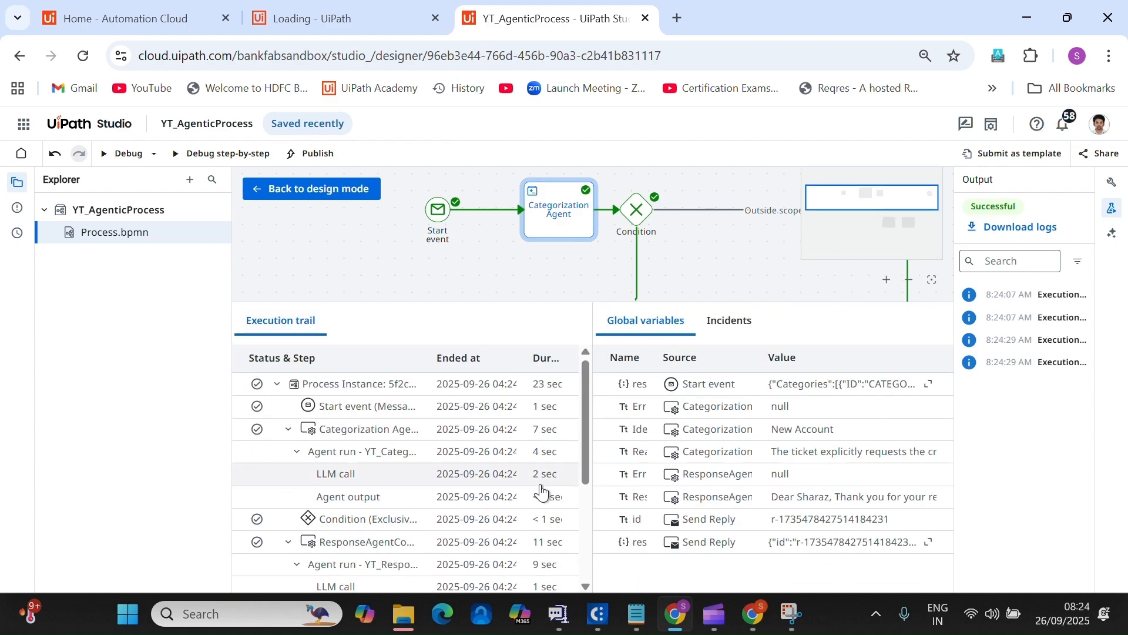
Inspect the Categorization Agent and YT_ResponseAgent run details in the Execution trail.
{"action": "left_click", "coordinate": [336, 496]}
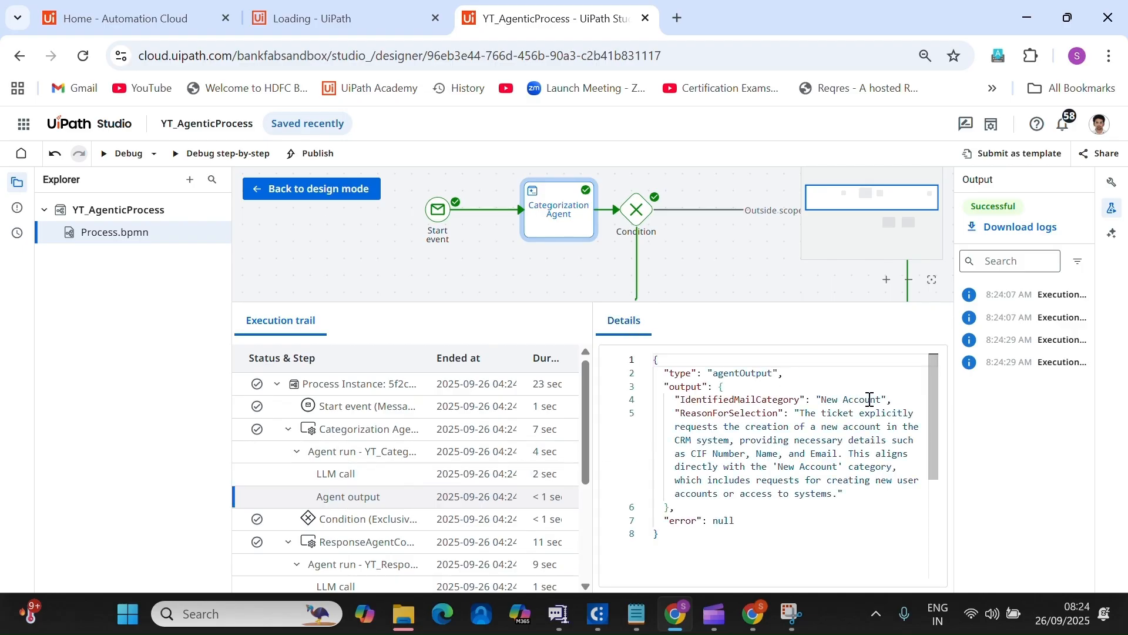
{"action": "left_click", "coordinate": [357, 435]}
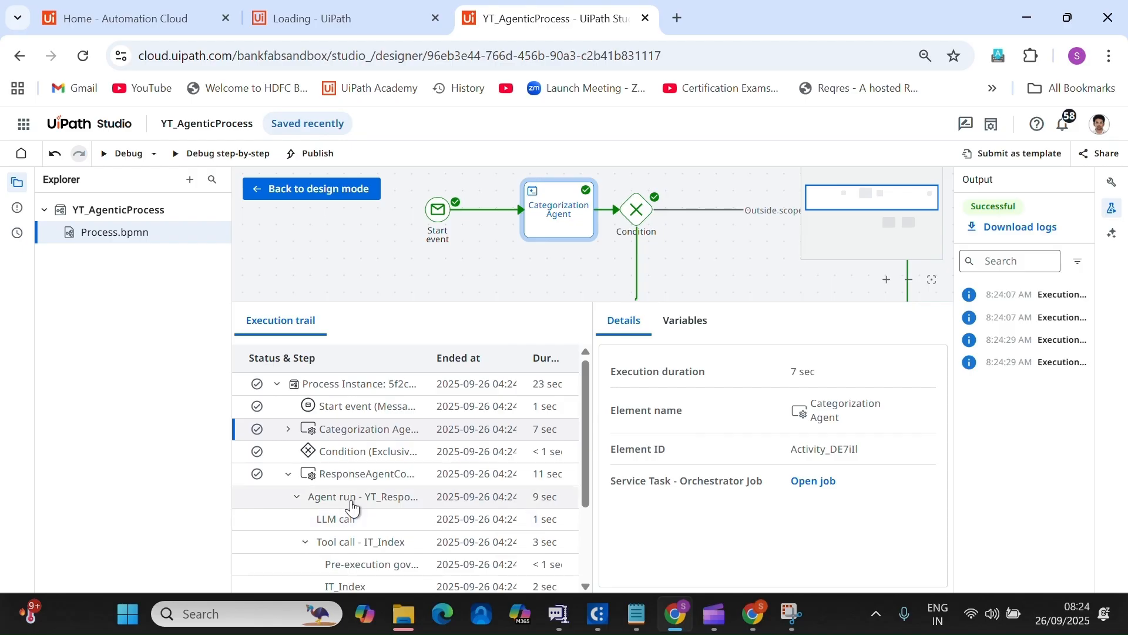
{"action": "left_click", "coordinate": [351, 505]}
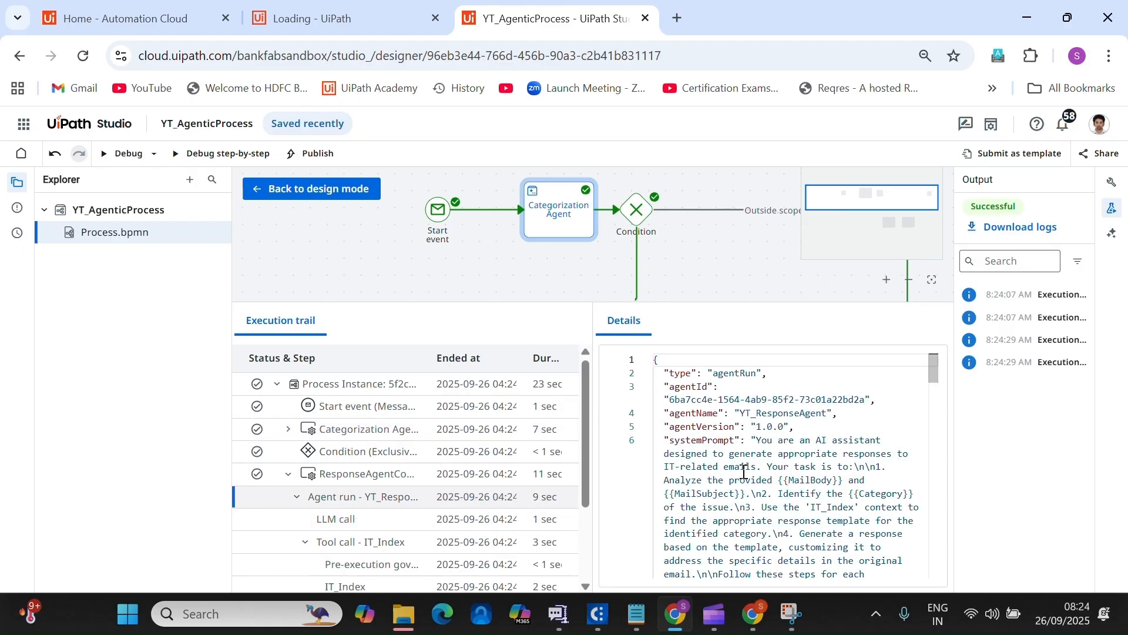
{"action": "scroll", "coordinate": [744, 471], "scroll_direction": "down", "scroll_amount": 1}
{"action": "left_click", "coordinate": [754, 614]}
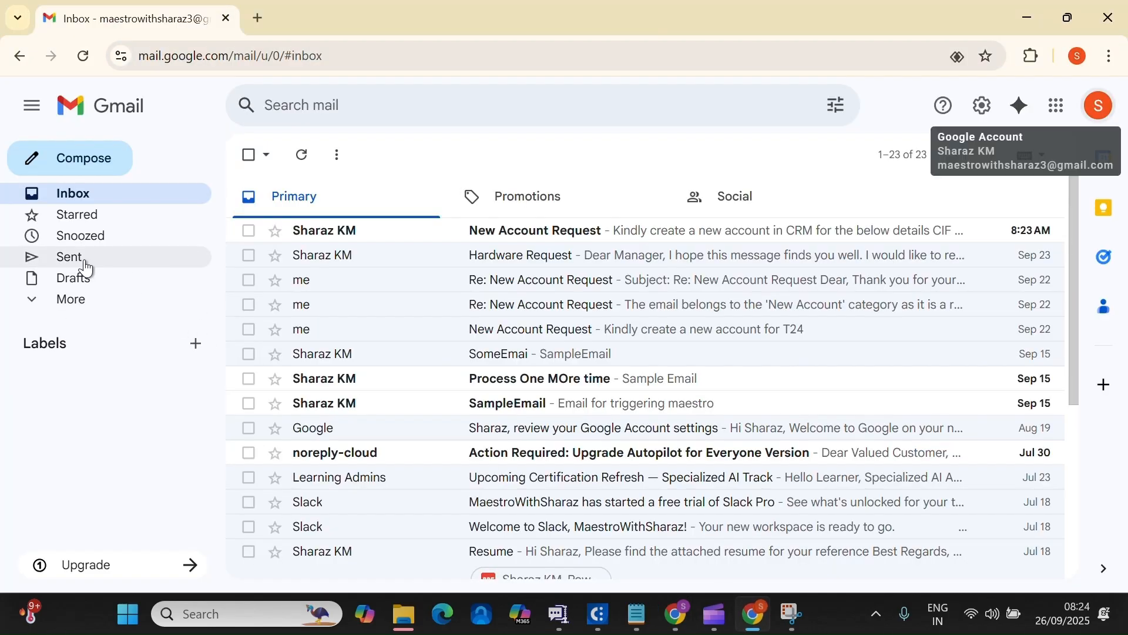
Review the generated 'Re: New Account Request' draft, highlighting the '1 to 2 business days' phrase.
{"action": "left_click", "coordinate": [71, 280]}
{"action": "left_click", "coordinate": [566, 241]}
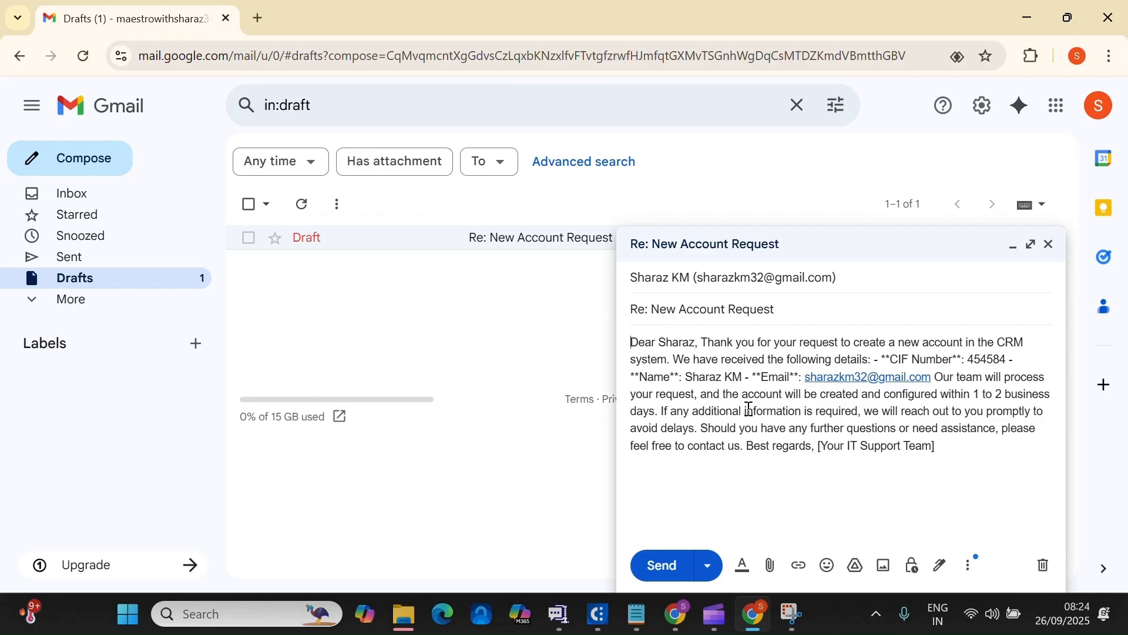
{"action": "left_click_drag", "start_coordinate": [656, 410], "coordinate": [964, 399]}
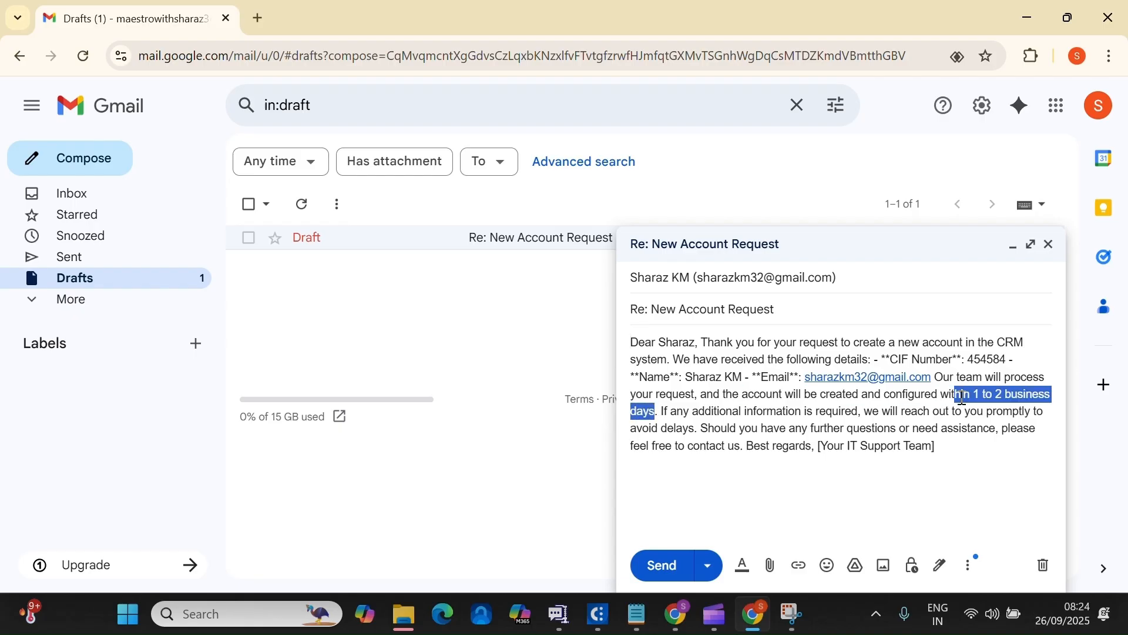
{"action": "left_click", "coordinate": [754, 614]}
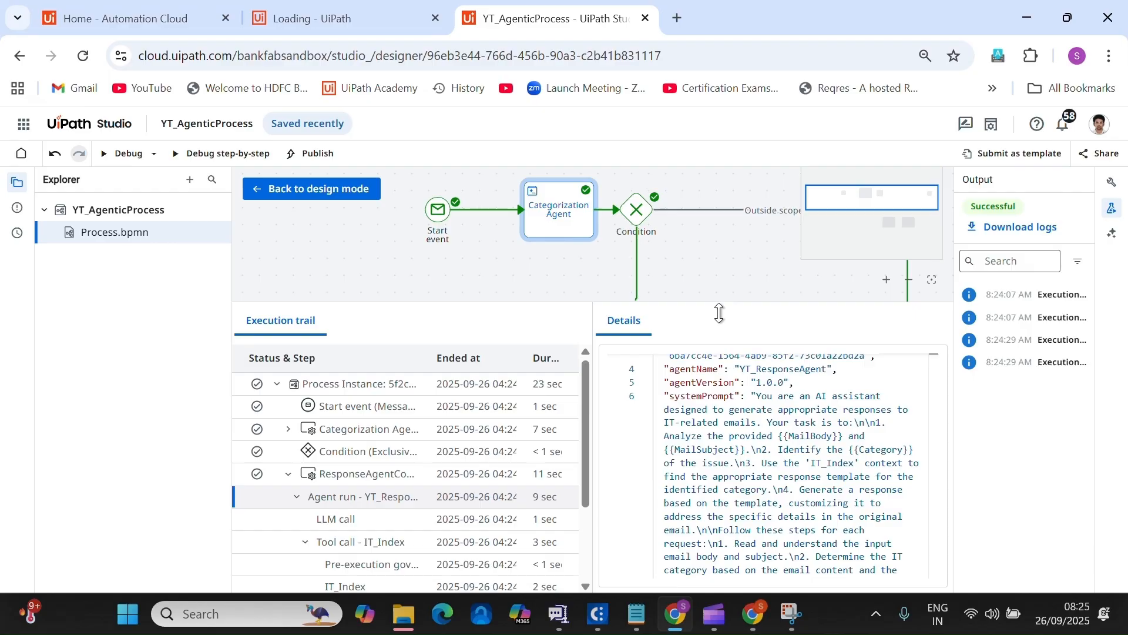
Show the debug run's global variables instead of the agent details.
{"action": "left_click_drag", "start_coordinate": [719, 376], "coordinate": [720, 439]}
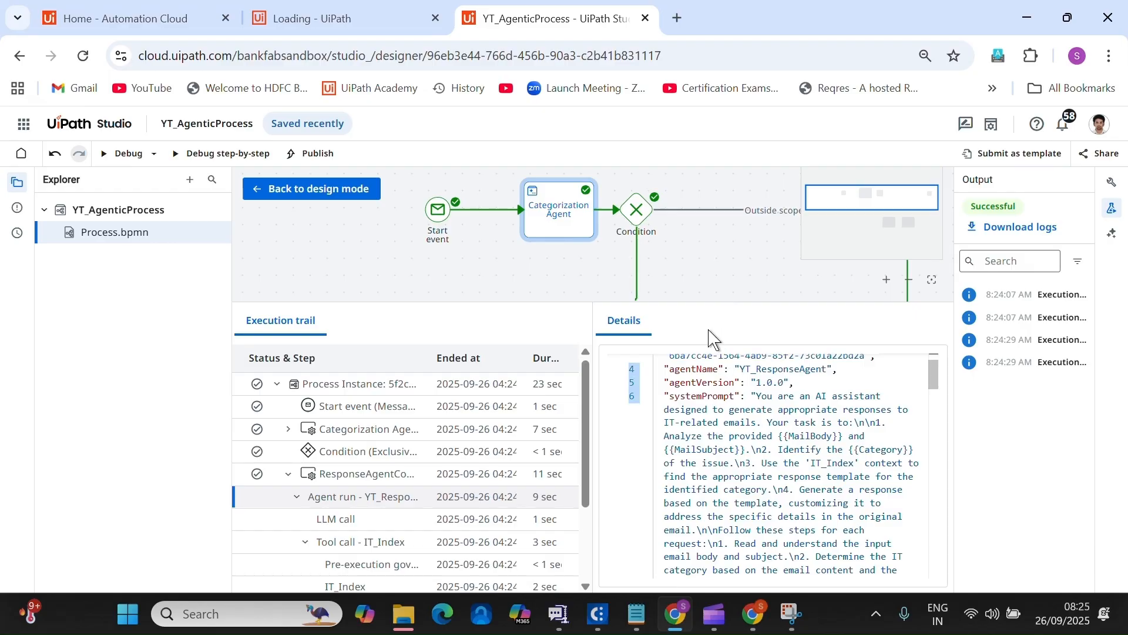
{"action": "left_click", "coordinate": [702, 300]}
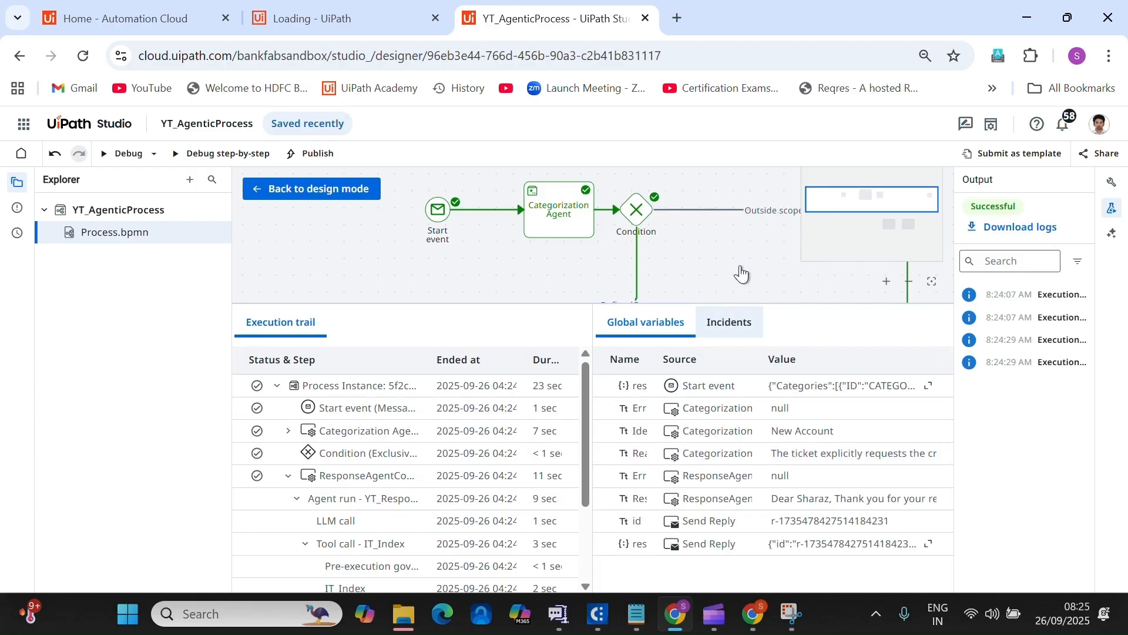
{"action": "scroll", "coordinate": [741, 265], "scroll_direction": "down", "scroll_amount": 3}
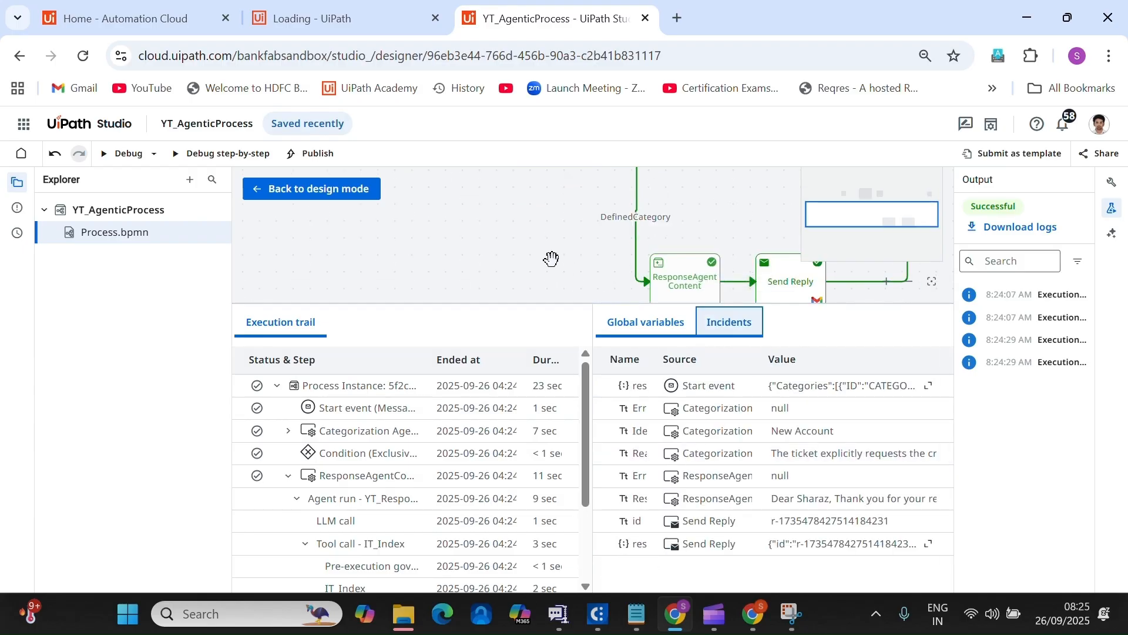
{"action": "scroll", "coordinate": [550, 257], "scroll_direction": "down", "scroll_amount": 1}
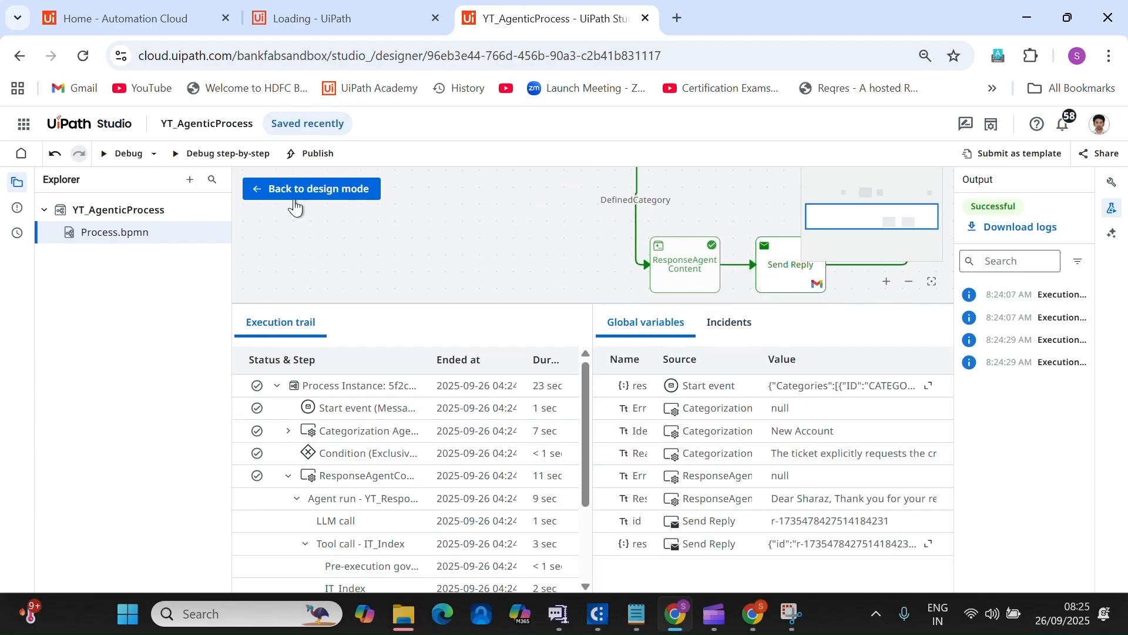
Return to design mode and open Send Reply's properties, showing Save as draft enabled.
{"action": "left_click", "coordinate": [314, 190]}
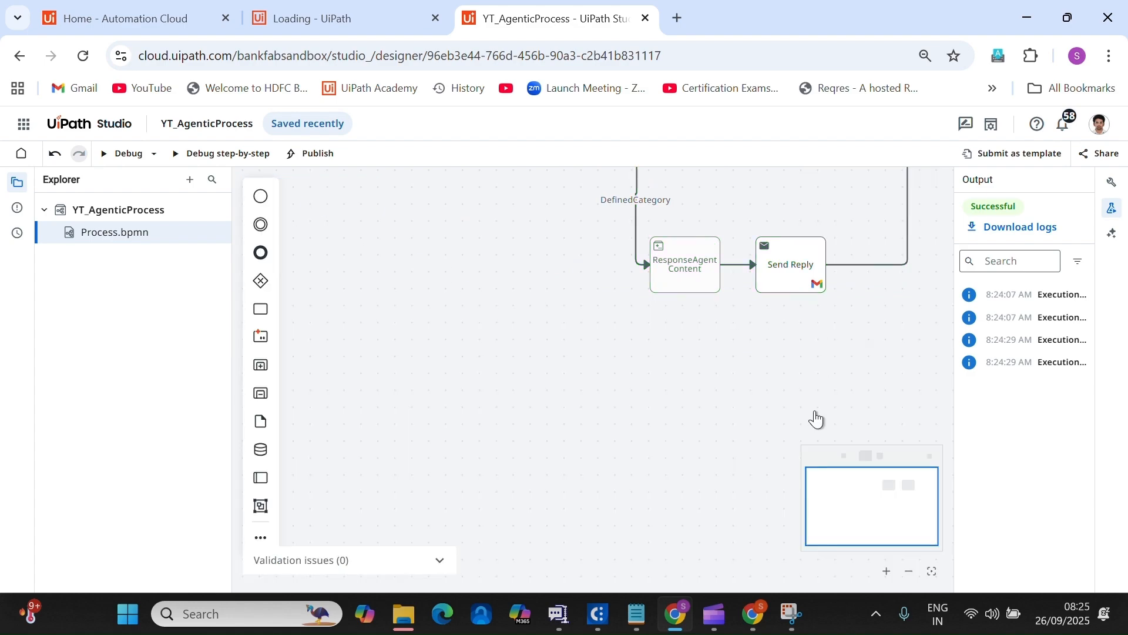
{"action": "left_click", "coordinate": [812, 282]}
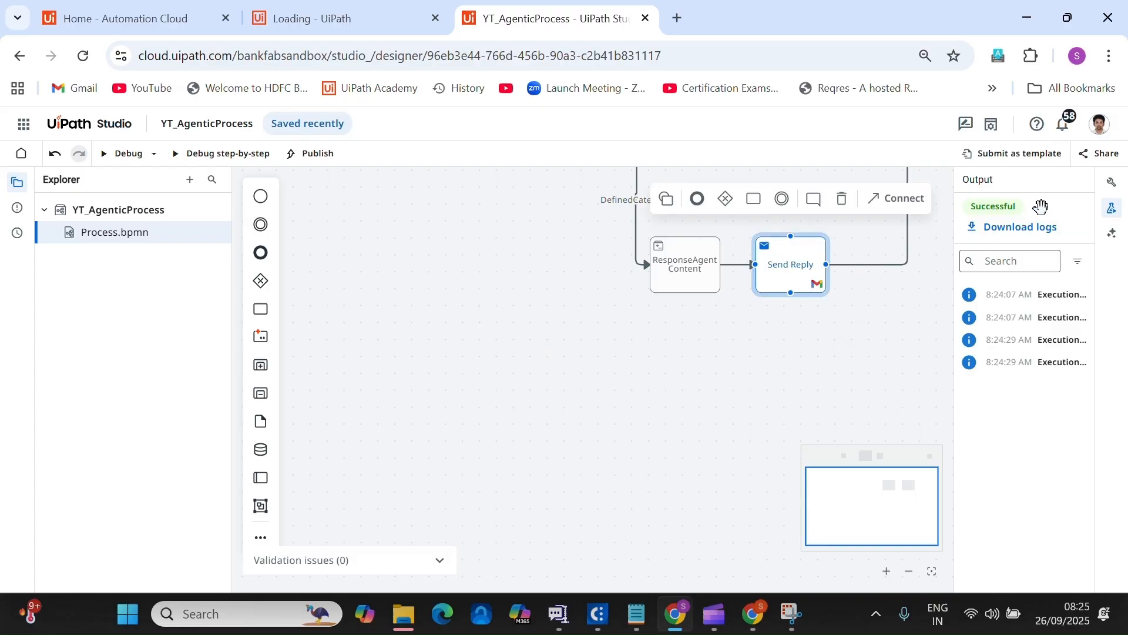
{"action": "left_click", "coordinate": [1113, 187]}
{"action": "scroll", "coordinate": [999, 453], "scroll_direction": "down", "scroll_amount": 5}
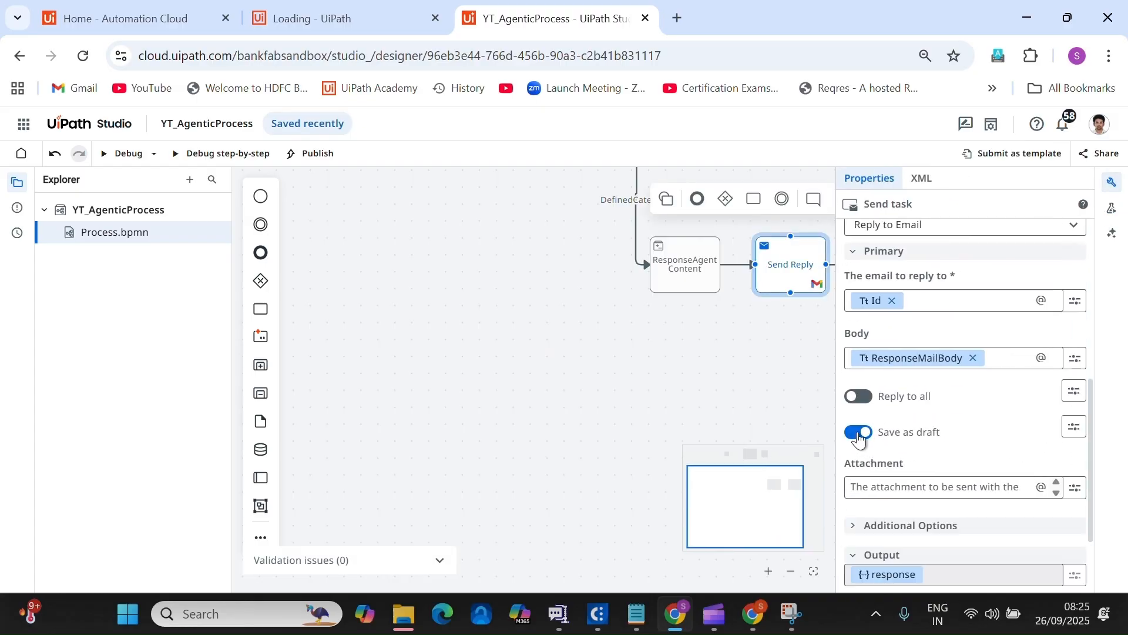
Publish YT_AgenticProcess version 1.0.0 to the Orchestrator Tenant Processes Feed.
{"action": "scroll", "coordinate": [758, 385], "scroll_direction": "up", "scroll_amount": 1}
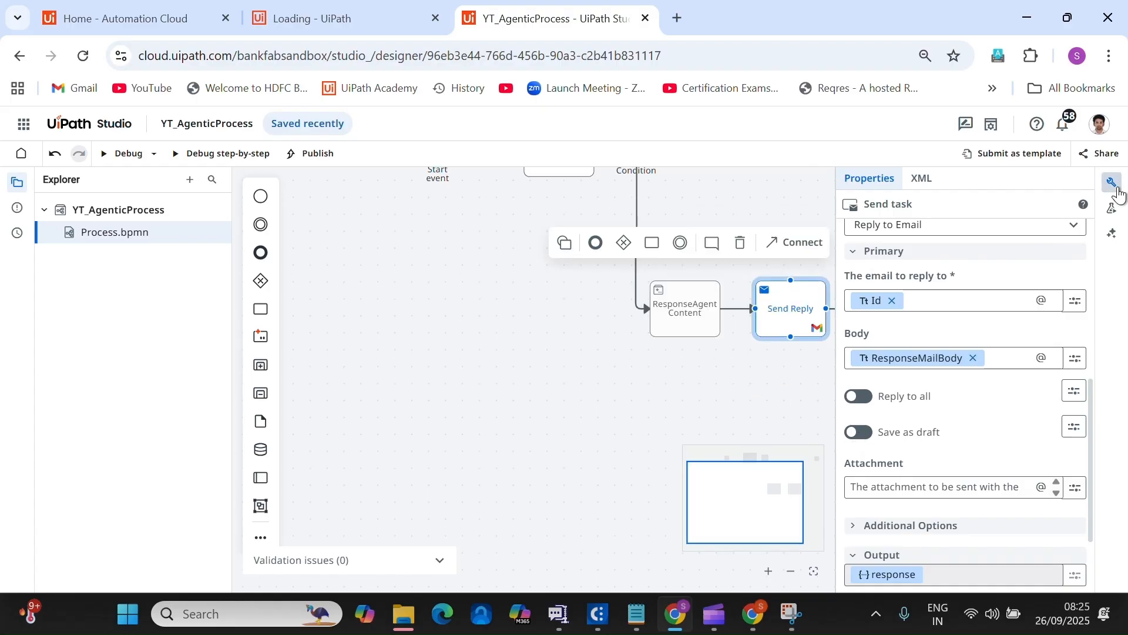
{"action": "left_click", "coordinate": [1115, 185]}
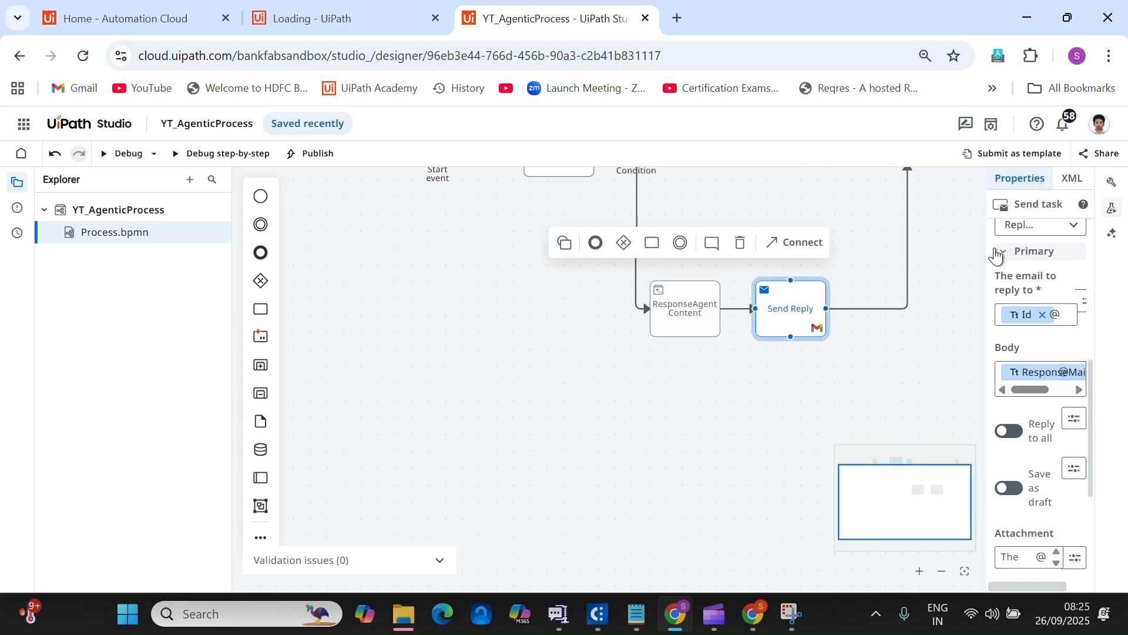
{"action": "left_click", "coordinate": [318, 155]}
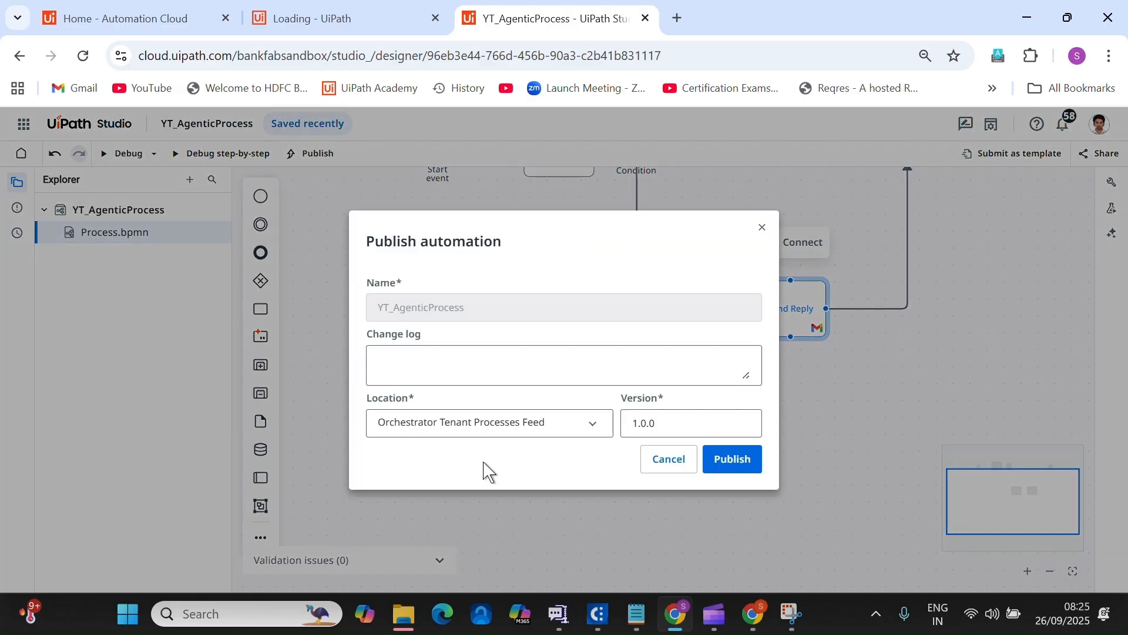
{"action": "left_click", "coordinate": [735, 462]}
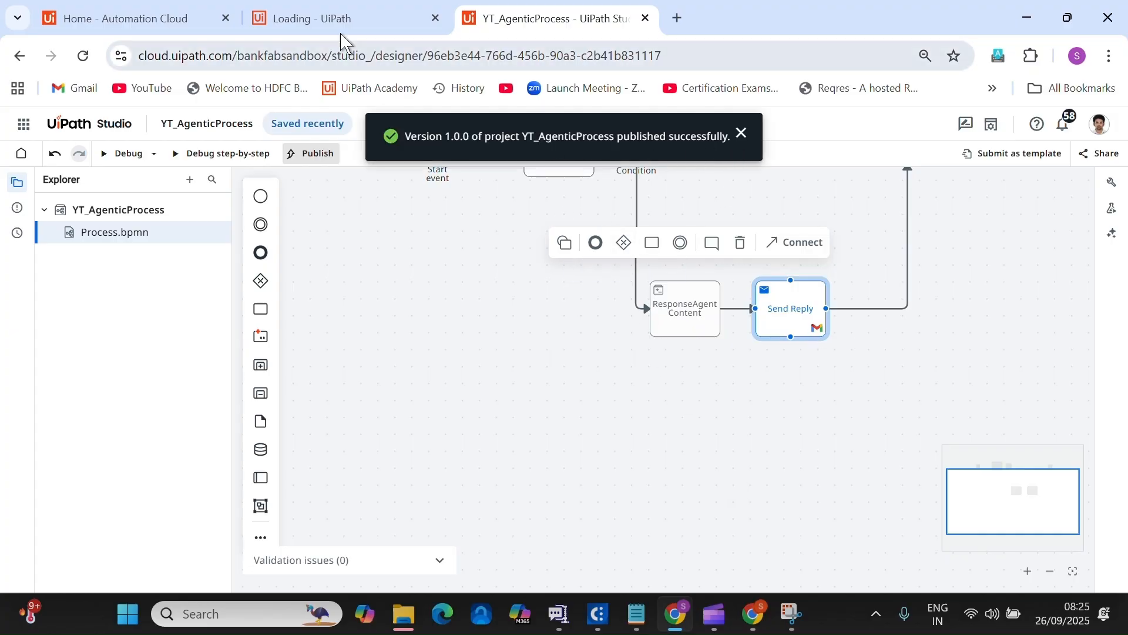
Go from the Maestro home page to Orchestrator through the UiPath product list.
{"action": "left_click", "coordinate": [322, 24]}
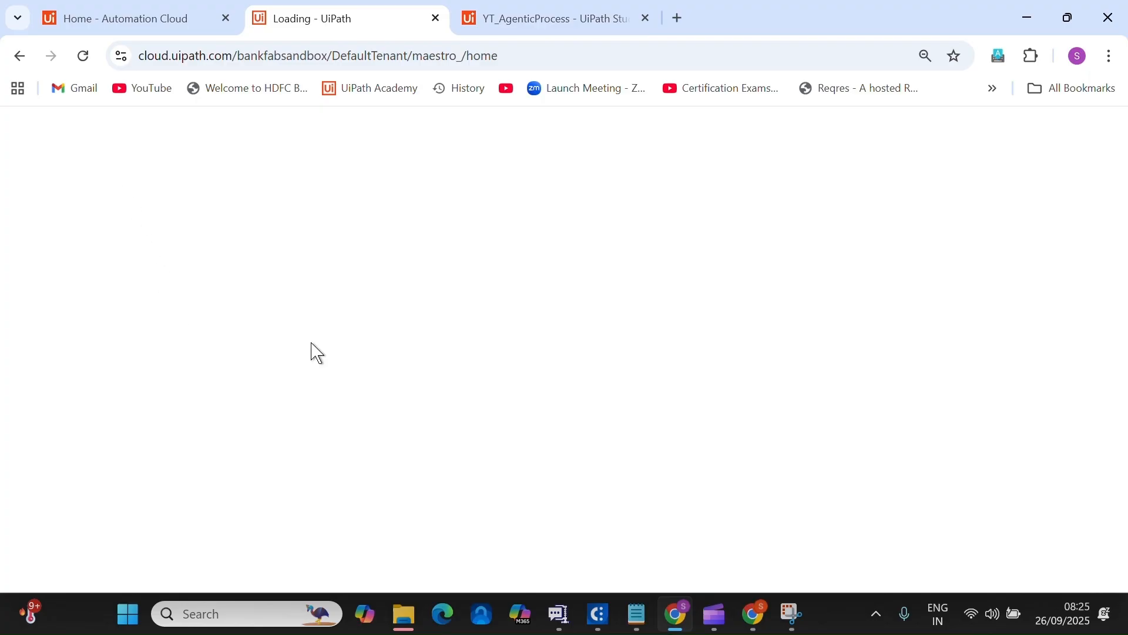
{"action": "left_click", "coordinate": [476, 30]}
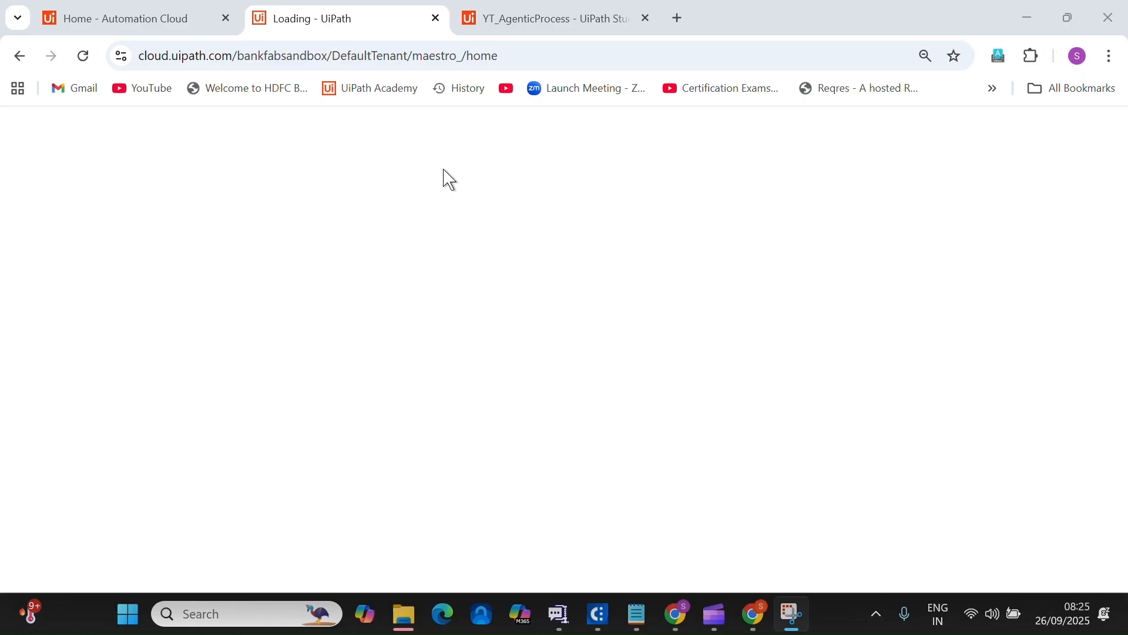
{"action": "left_click", "coordinate": [83, 57]}
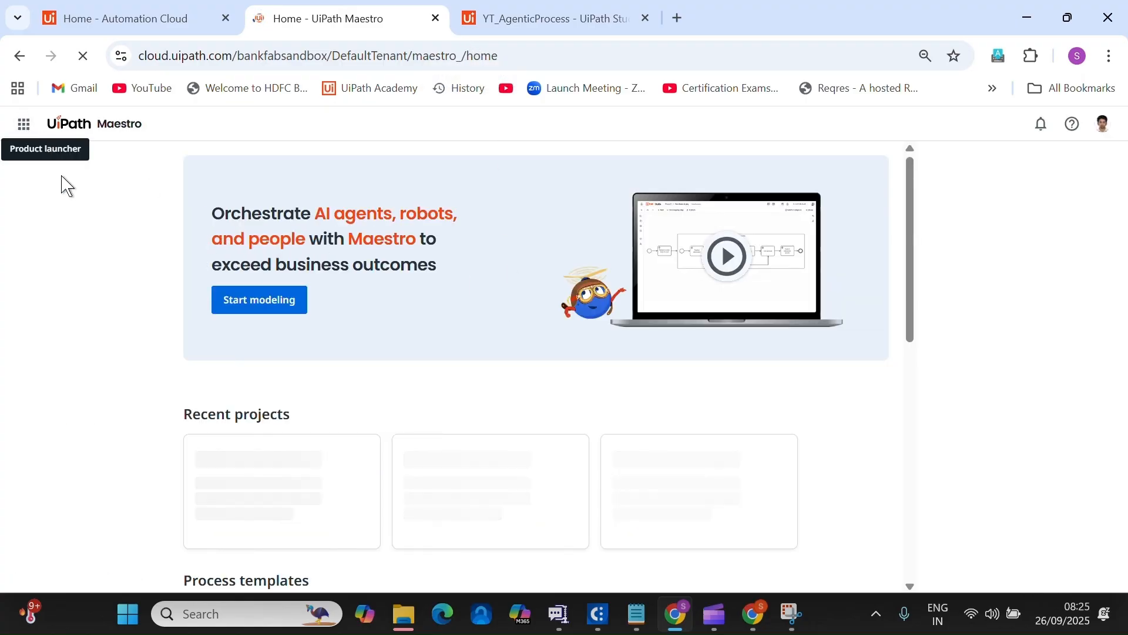
{"action": "left_click", "coordinate": [24, 125]}
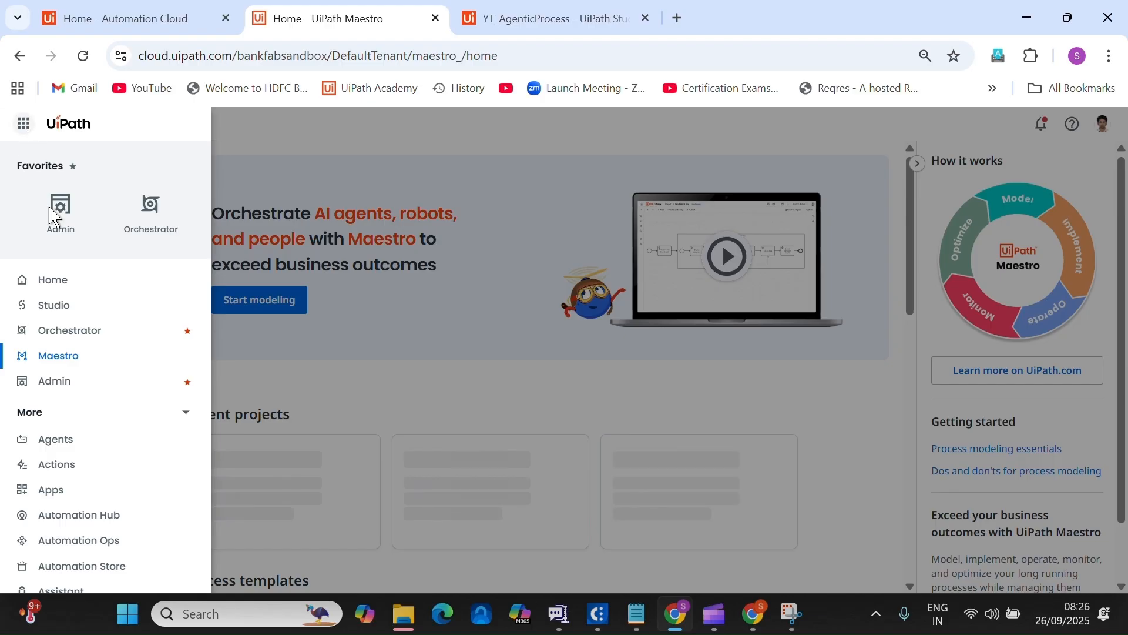
{"action": "left_click", "coordinate": [54, 282]}
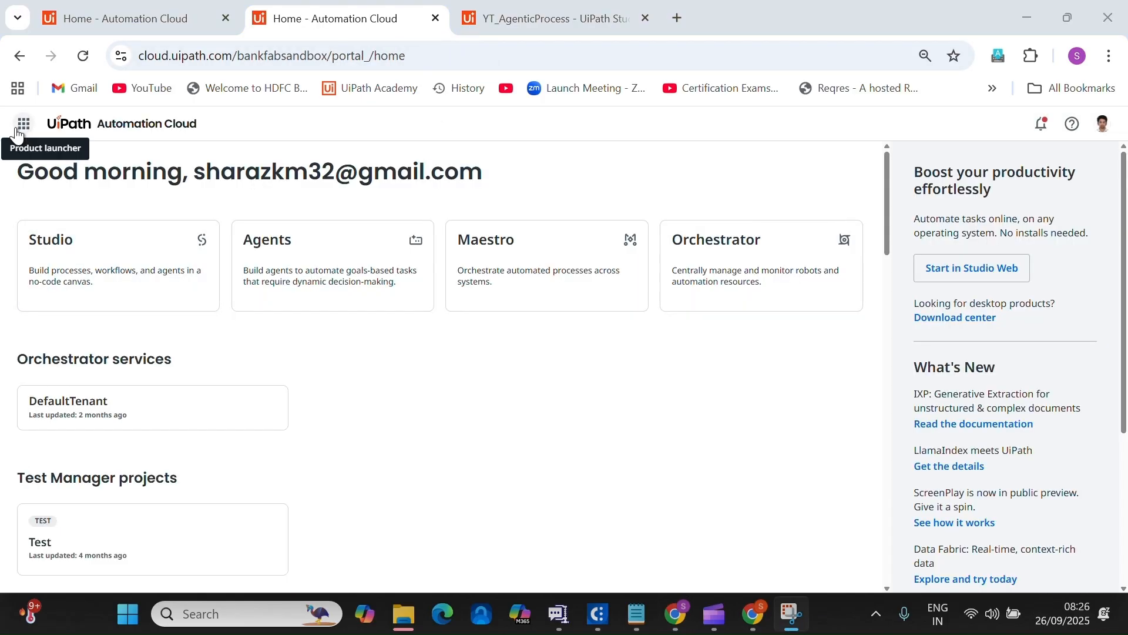
{"action": "left_click", "coordinate": [16, 135]}
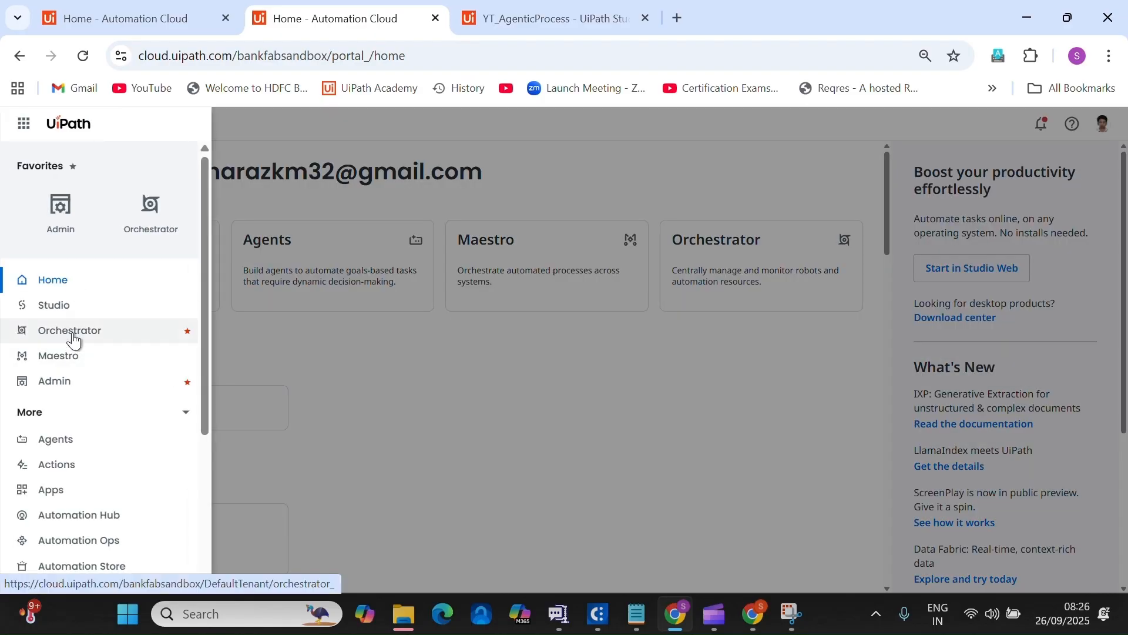
{"action": "left_click", "coordinate": [73, 329]}
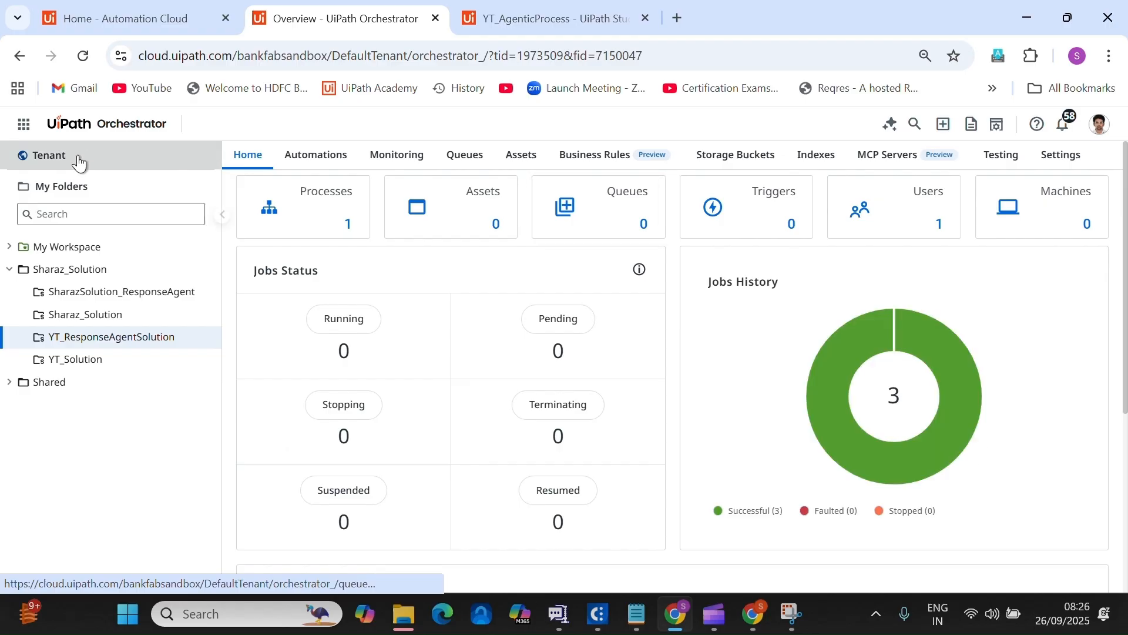
Find YT_AgenticProcess among the tenant's agentic process packages, then open Sharaz_Solution's Processes.
{"action": "left_click", "coordinate": [392, 157]}
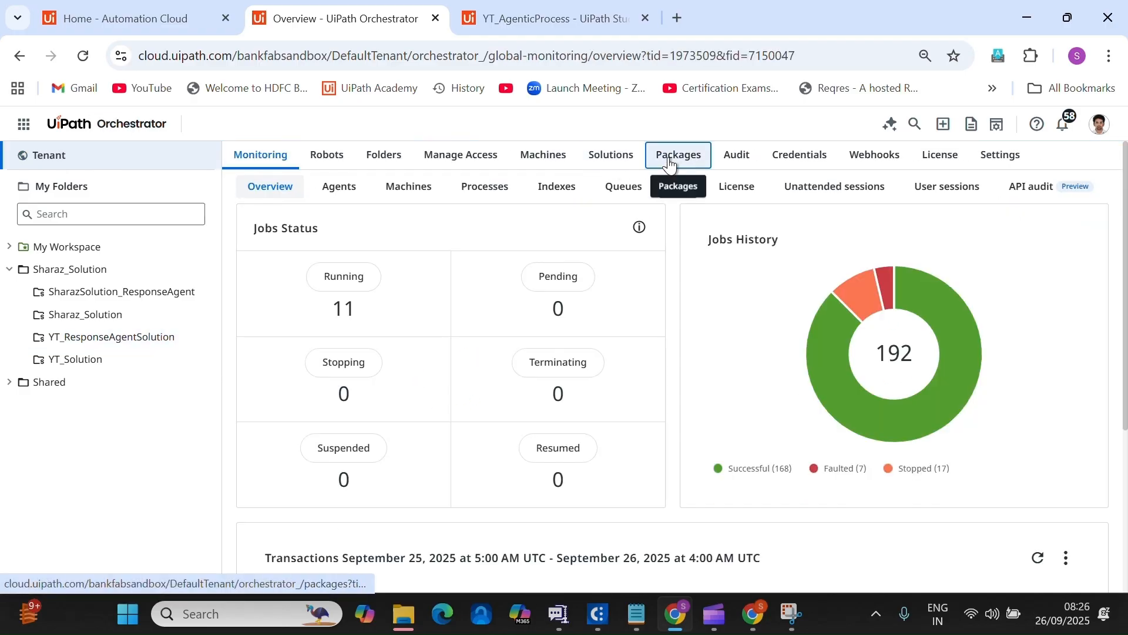
{"action": "left_click", "coordinate": [672, 157]}
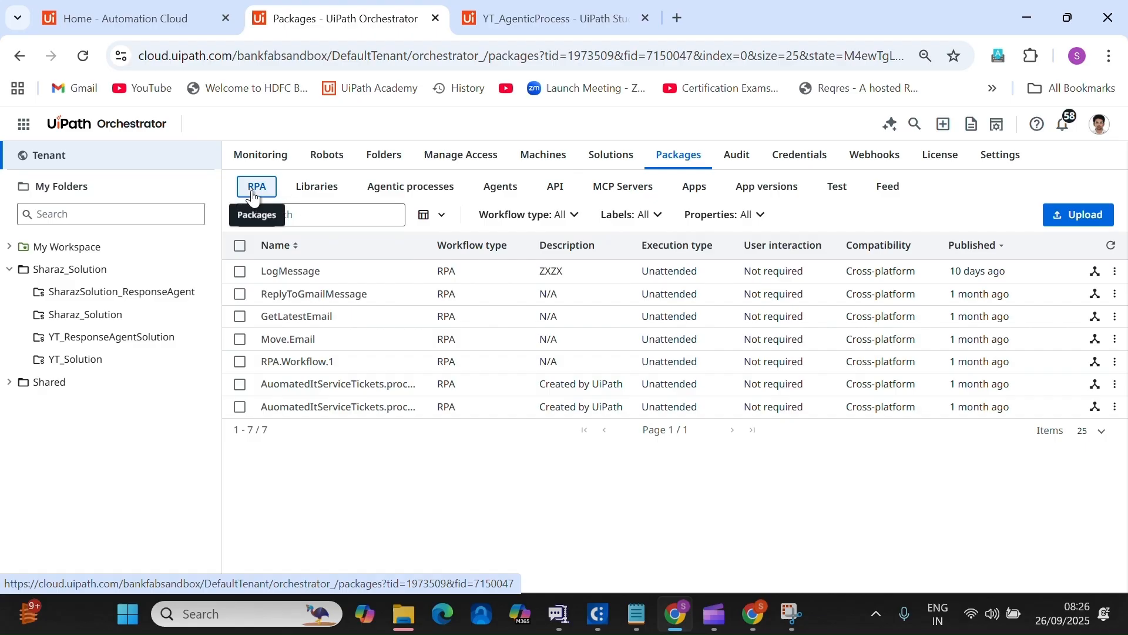
{"action": "left_click", "coordinate": [399, 194]}
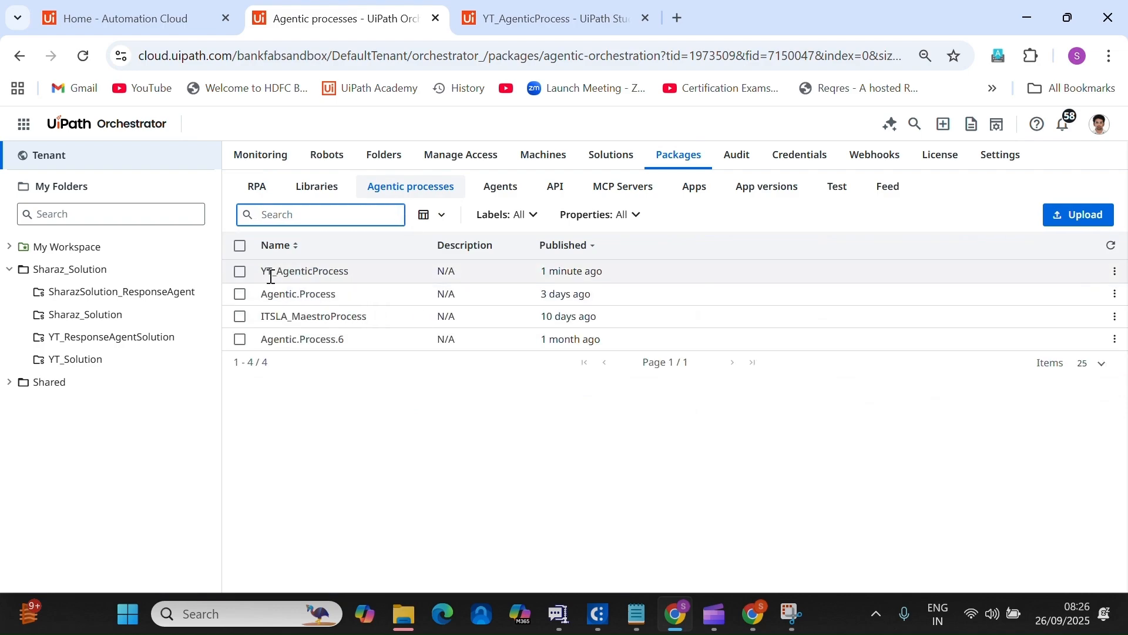
{"action": "left_click", "coordinate": [240, 272]}
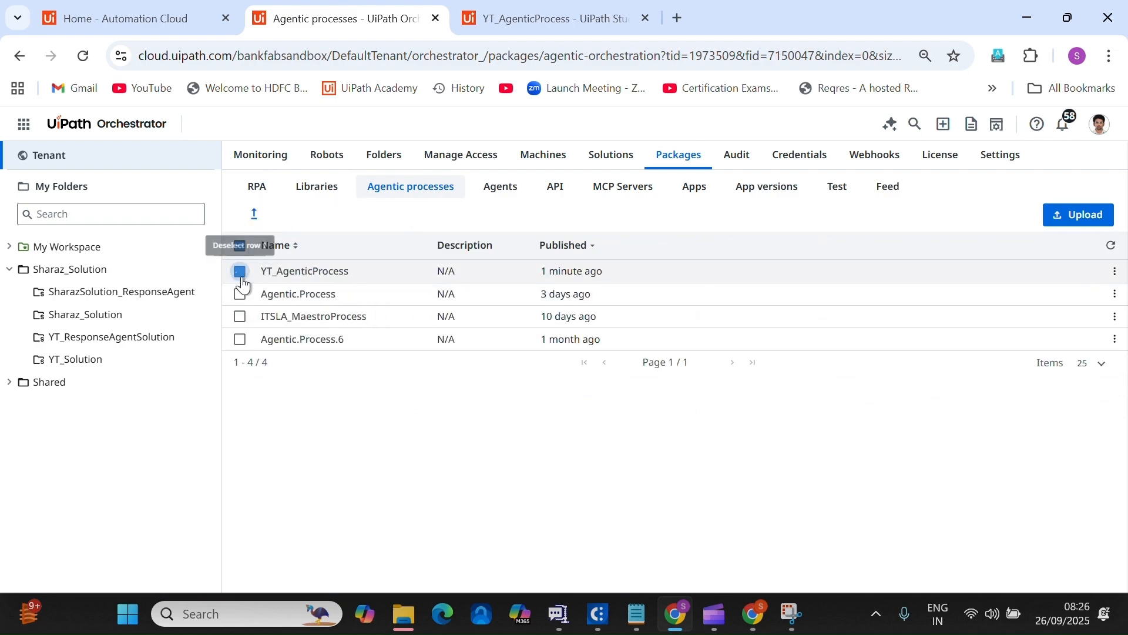
{"action": "left_click", "coordinate": [1114, 276]}
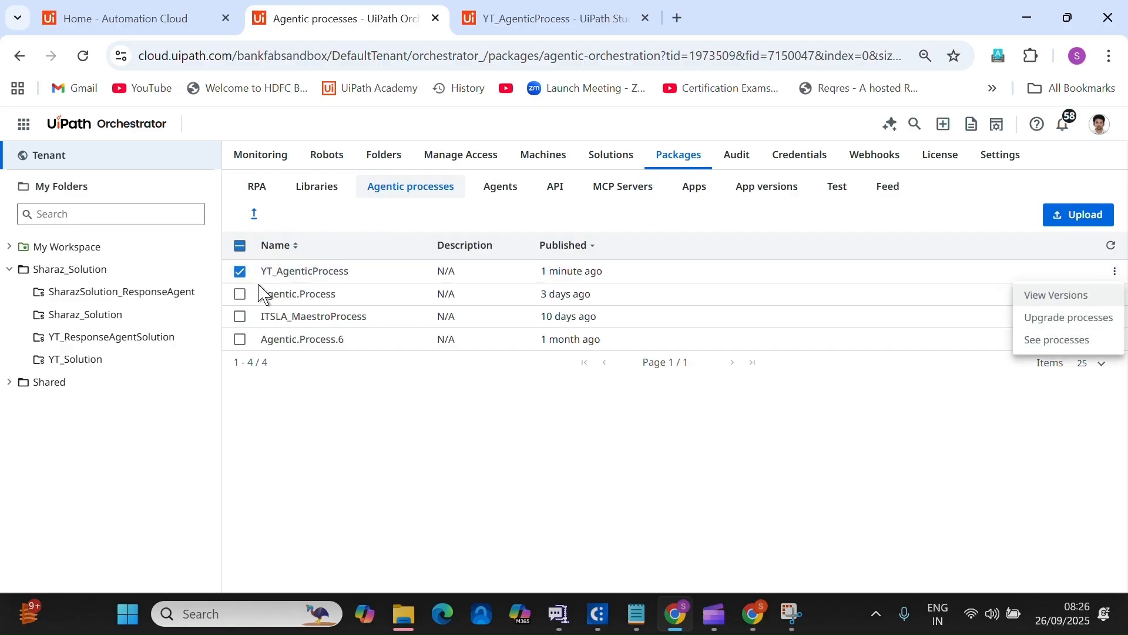
{"action": "left_click", "coordinate": [53, 273]}
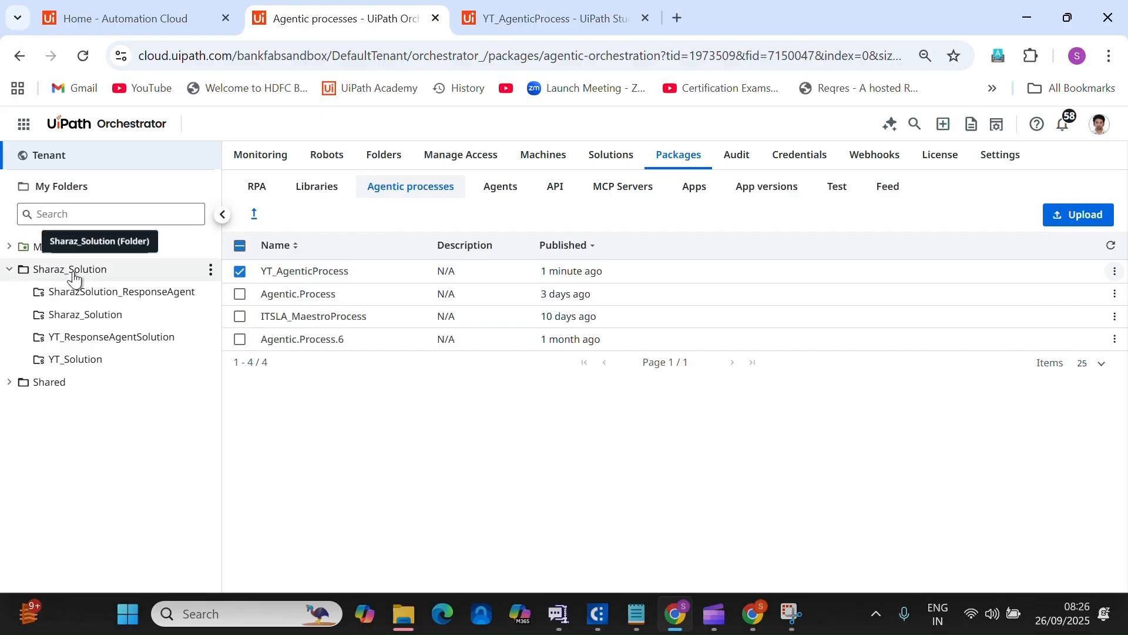
{"action": "left_click", "coordinate": [77, 274]}
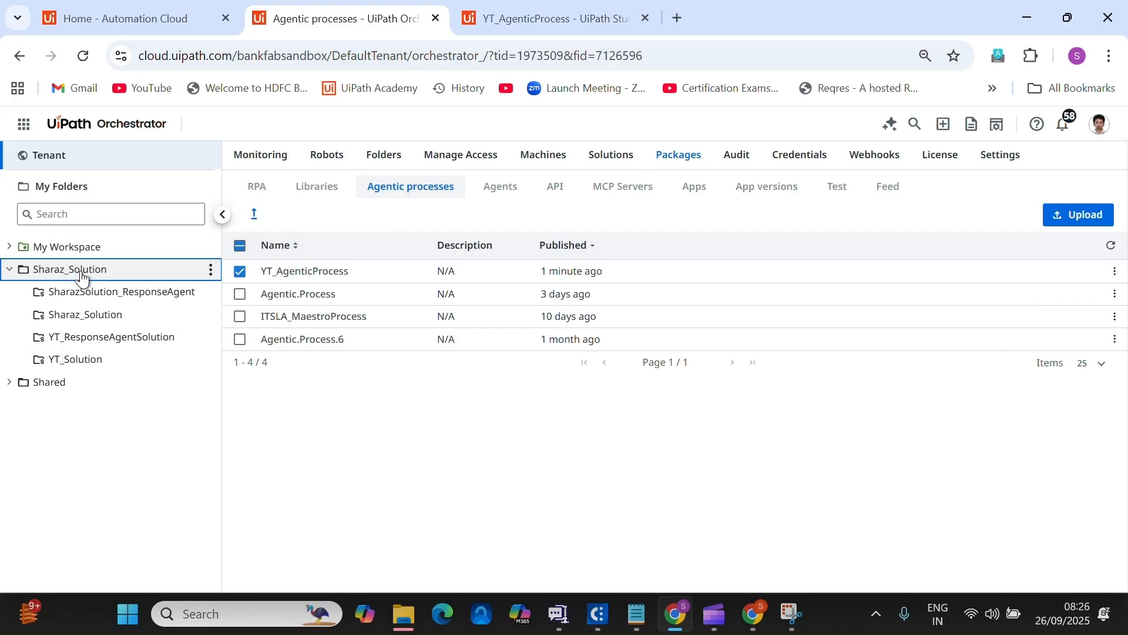
{"action": "left_click", "coordinate": [326, 221]}
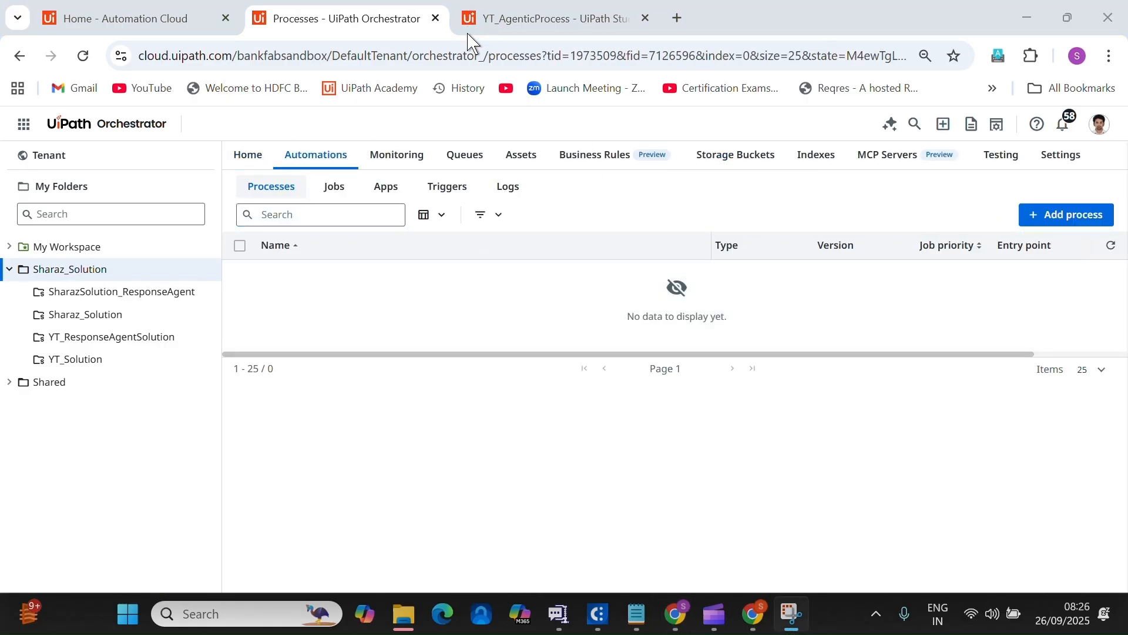
Add a new process with YT_AgenticProcess as the Package Source Name.
{"action": "left_click", "coordinate": [1065, 228]}
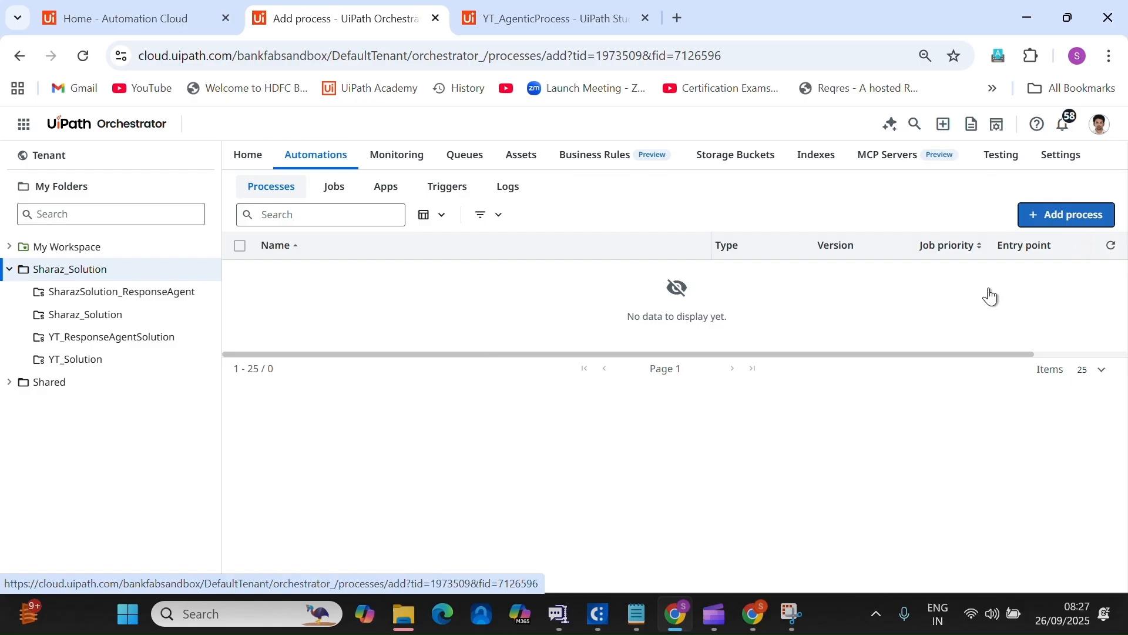
{"action": "left_click", "coordinate": [478, 310]}
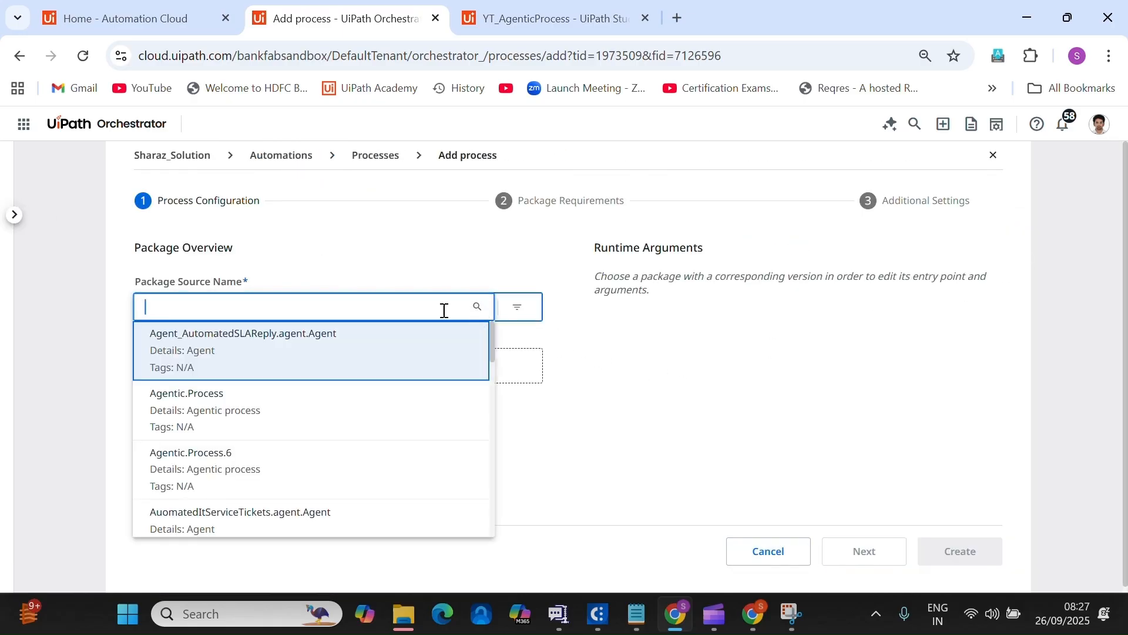
{"action": "type", "text": "YT"}
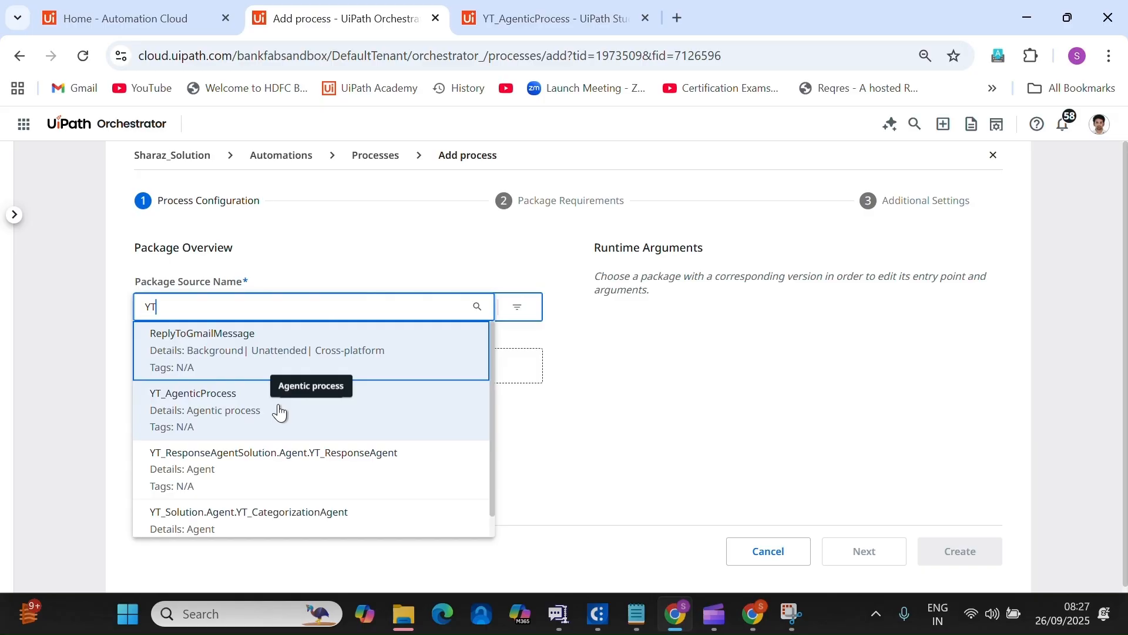
{"action": "left_click", "coordinate": [256, 433]}
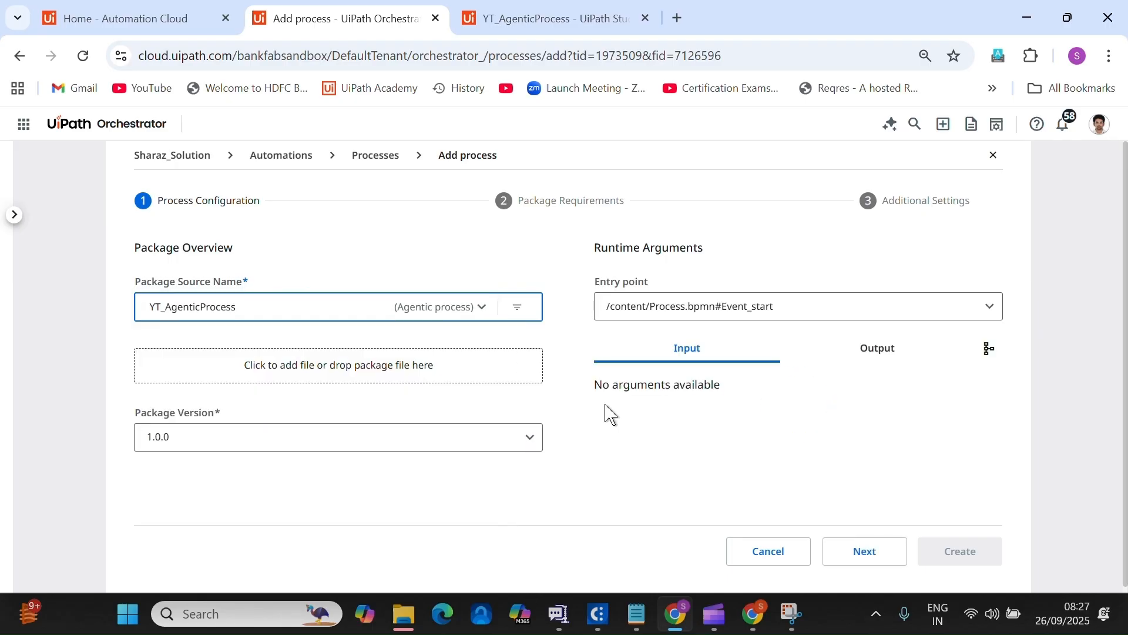
{"action": "left_click", "coordinate": [873, 550]}
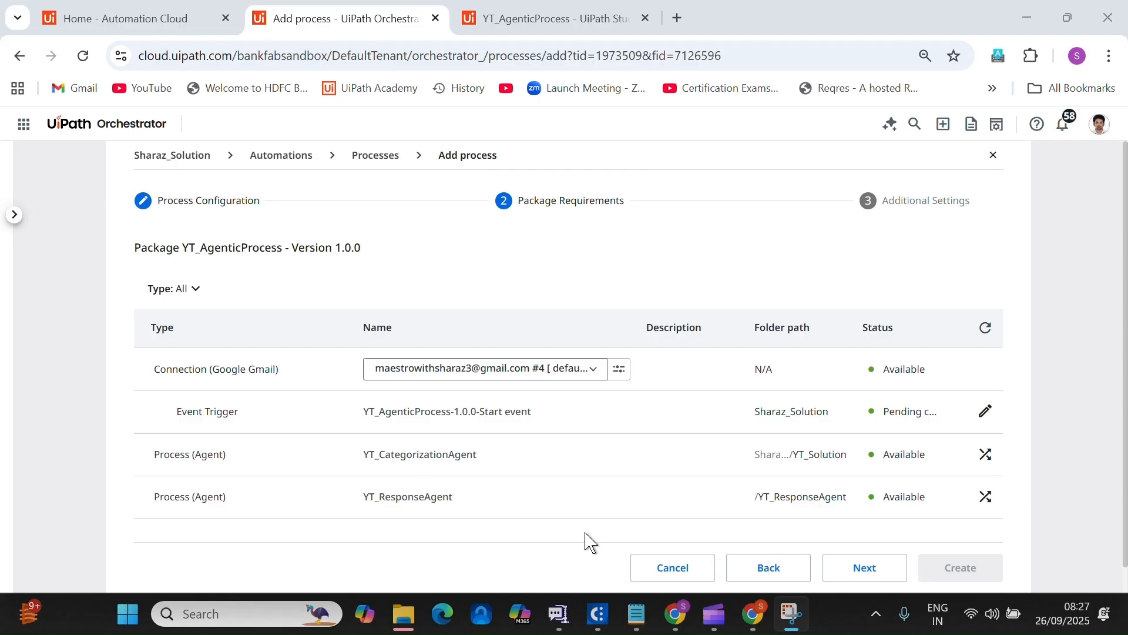
Check the email category notes, then create the process with its trigger and close the wizard.
{"action": "left_click", "coordinate": [641, 620]}
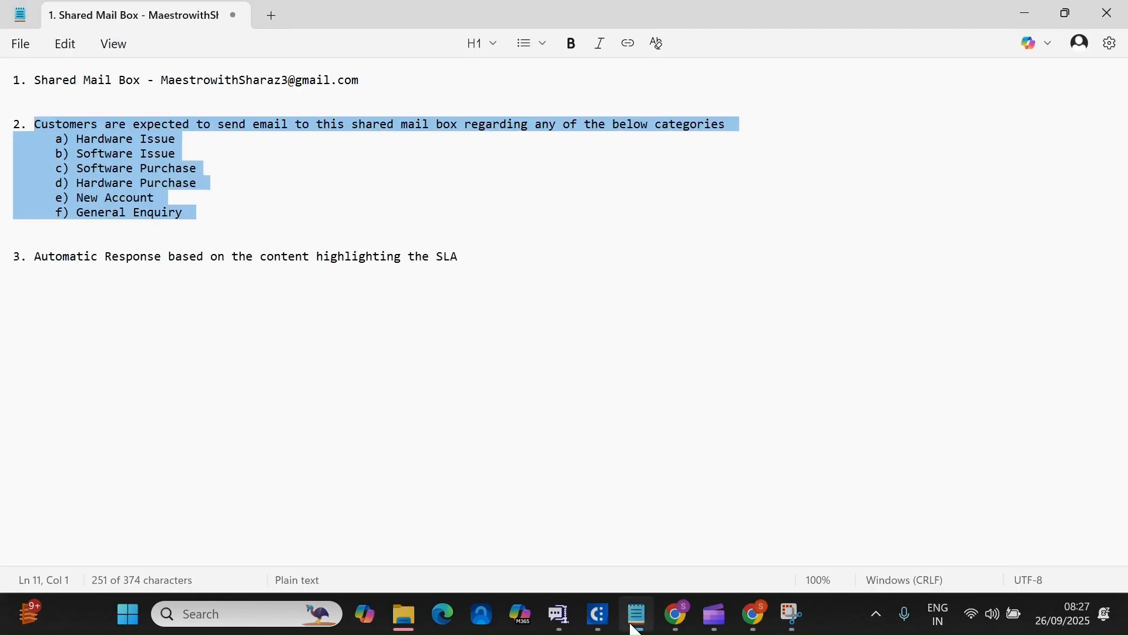
{"action": "left_click", "coordinate": [635, 625]}
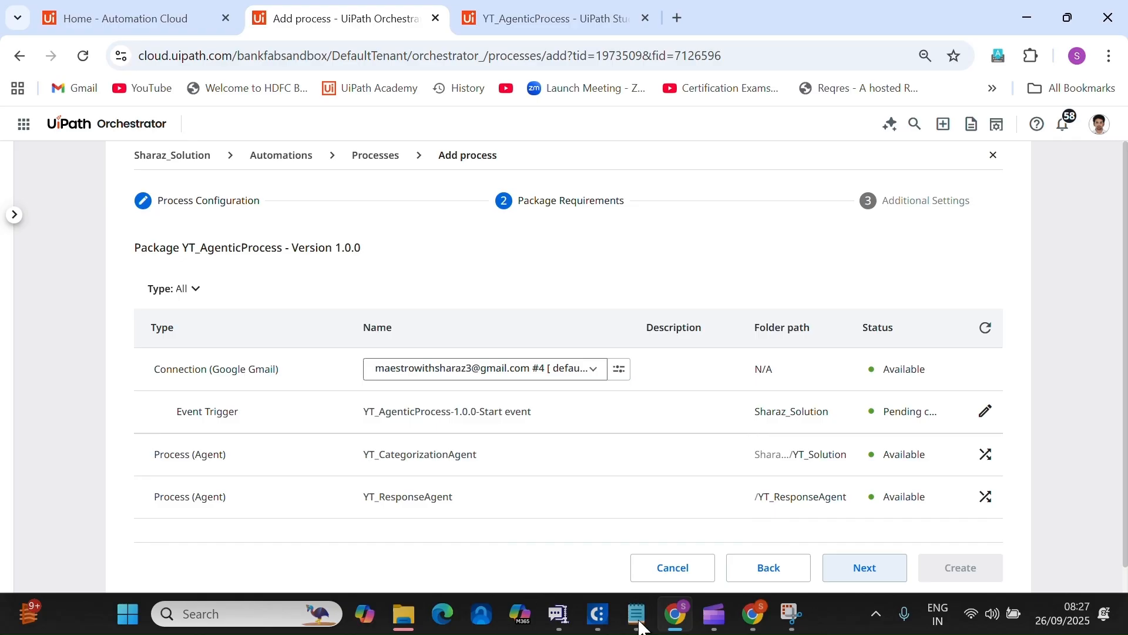
{"action": "left_click", "coordinate": [641, 623]}
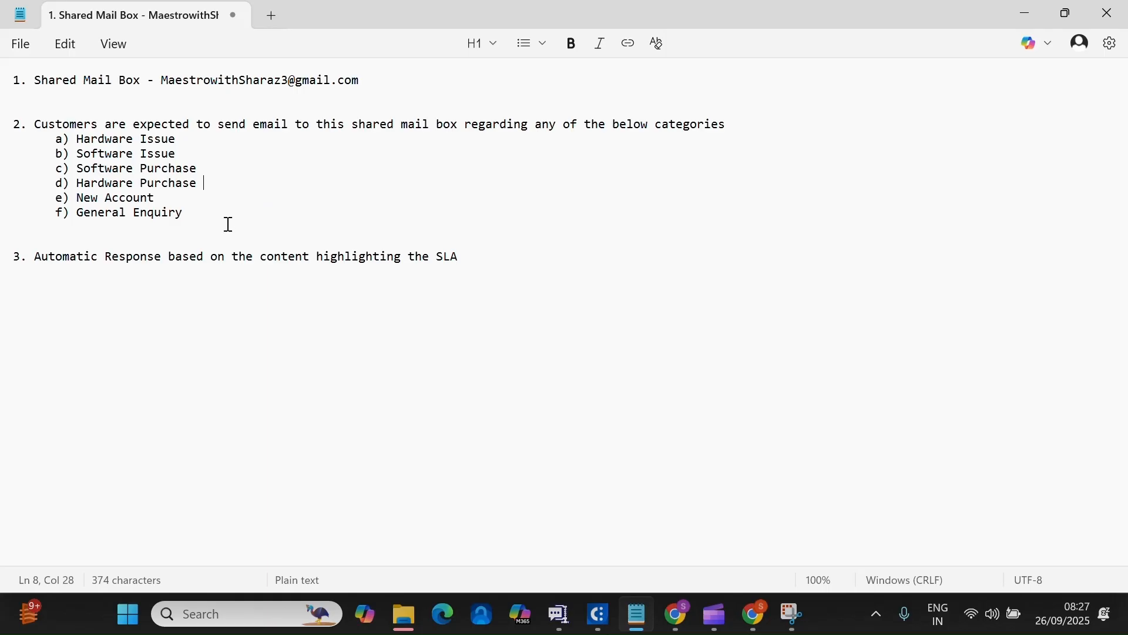
{"action": "left_click", "coordinate": [634, 595]}
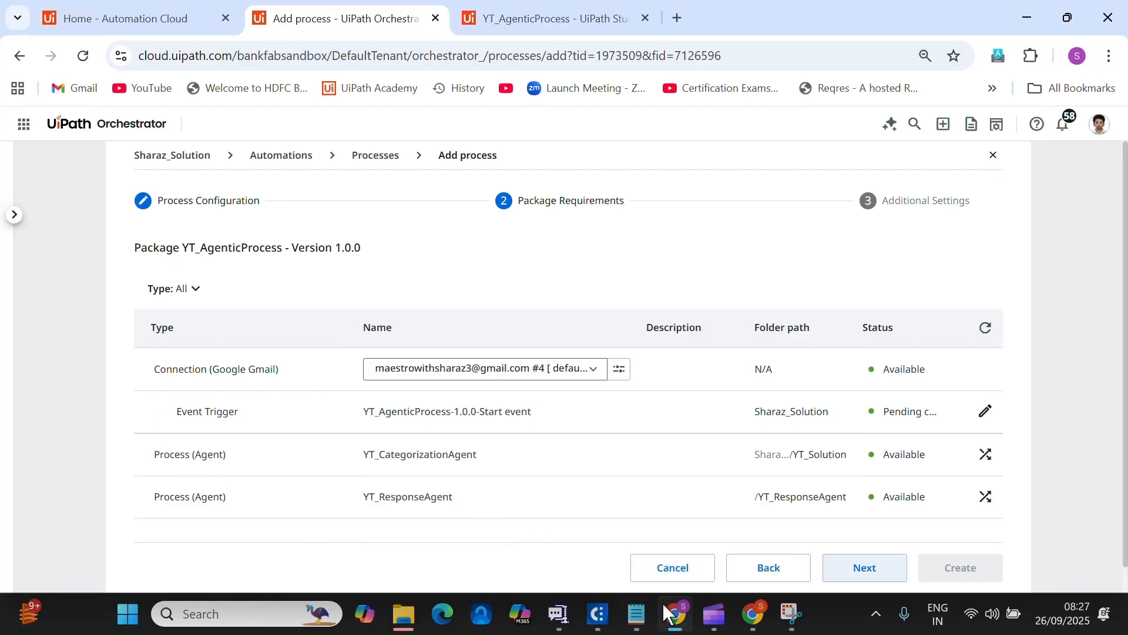
{"action": "left_click", "coordinate": [637, 611]}
{"action": "left_click", "coordinate": [187, 244]}
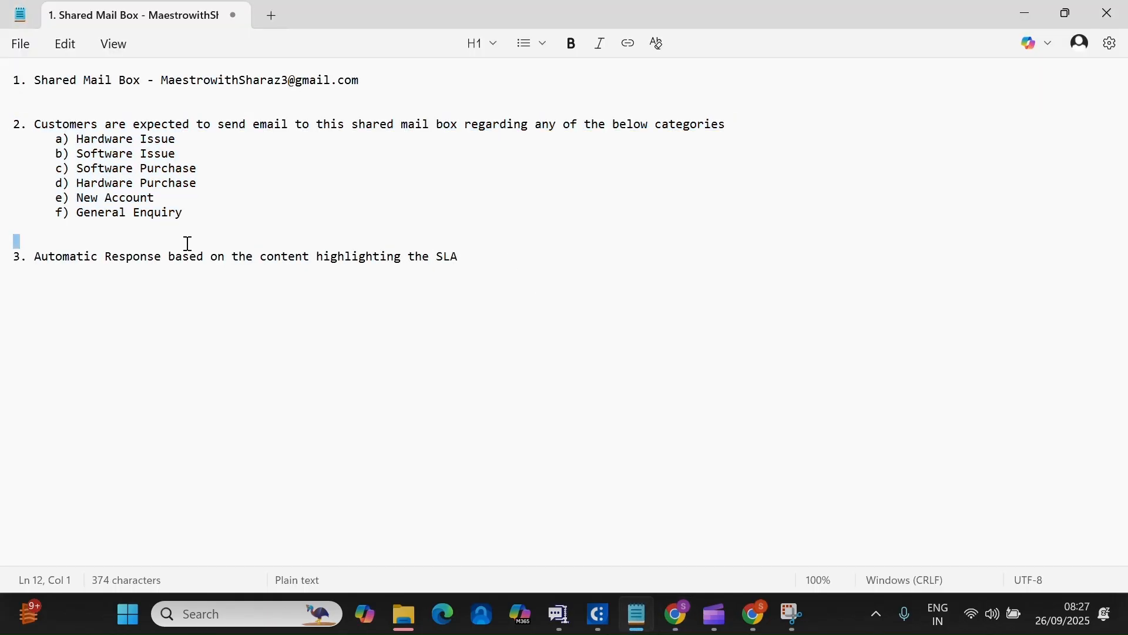
{"action": "left_click", "coordinate": [639, 626]}
{"action": "left_click", "coordinate": [867, 567]}
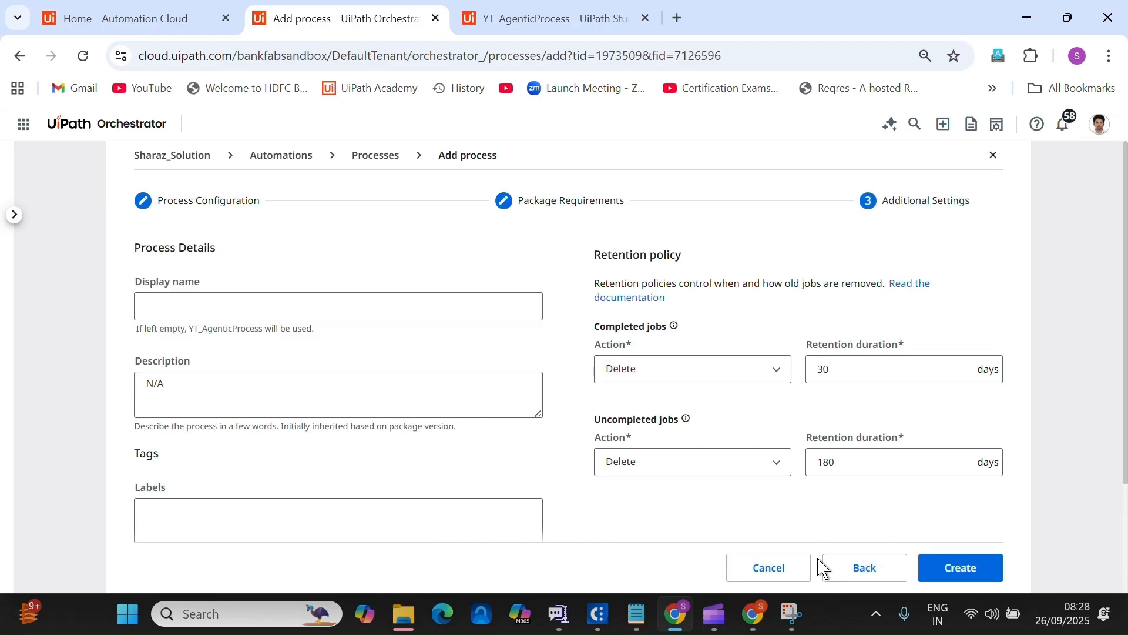
{"action": "left_click", "coordinate": [958, 567]}
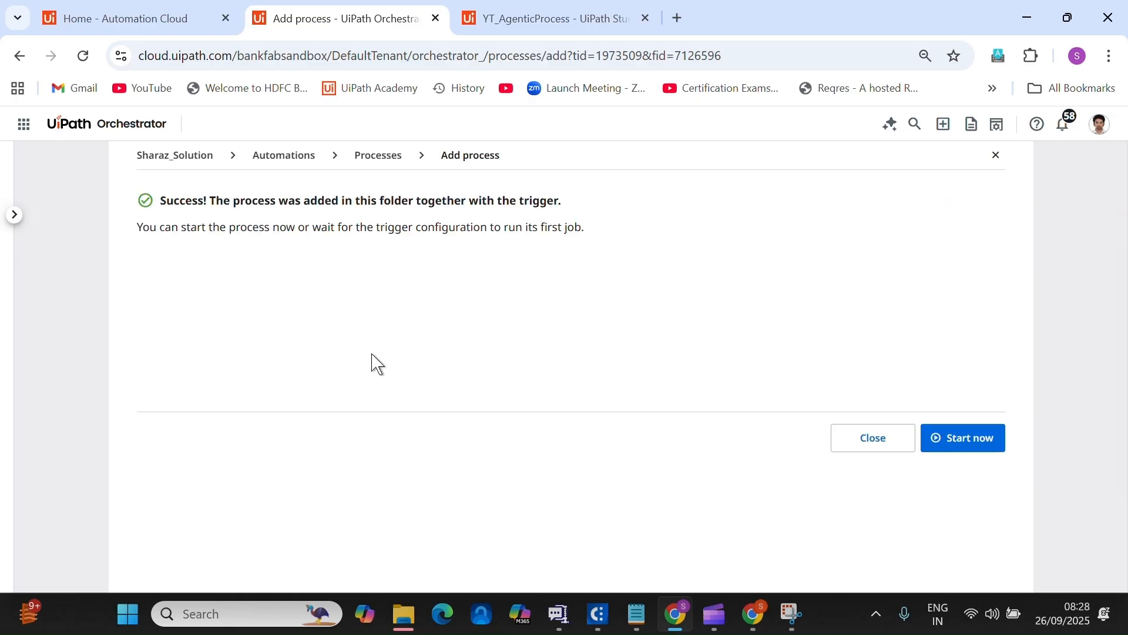
{"action": "left_click", "coordinate": [845, 444]}
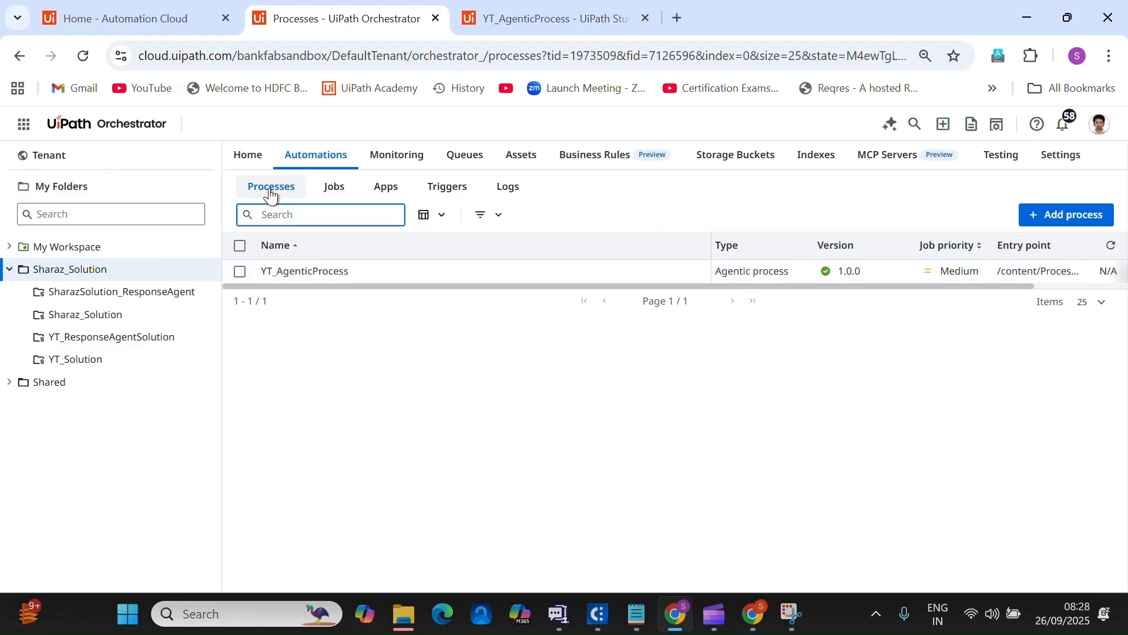
Send the Hardware Request and Software Issue test emails and confirm both in Sent Mail.
{"action": "left_click", "coordinate": [332, 189]}
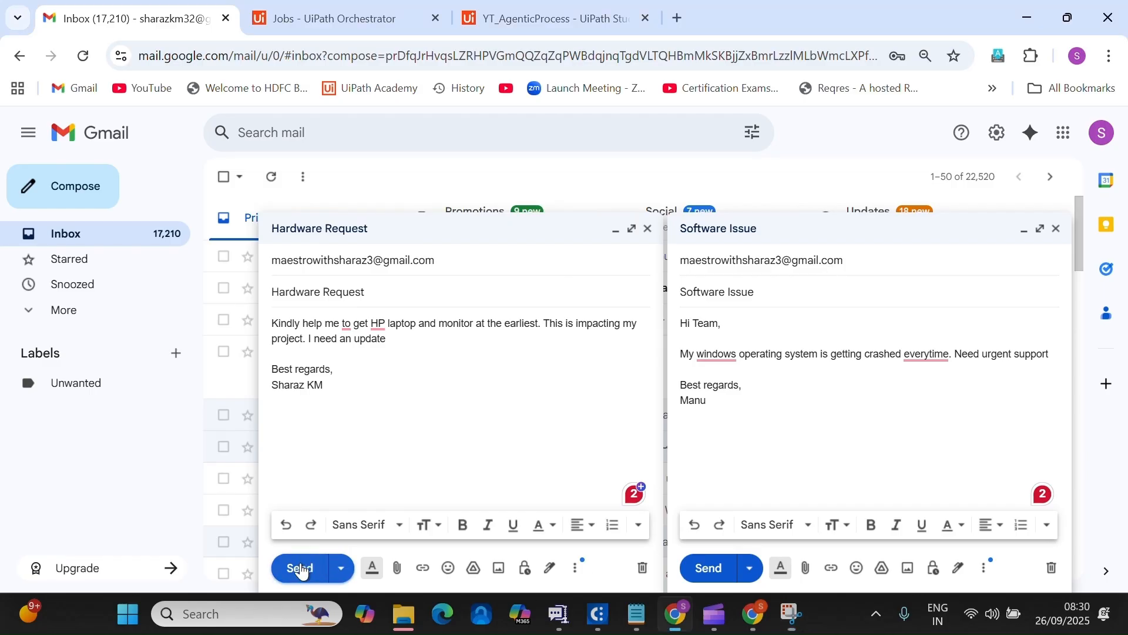
{"action": "left_click", "coordinate": [299, 567]}
{"action": "left_click", "coordinate": [706, 567]}
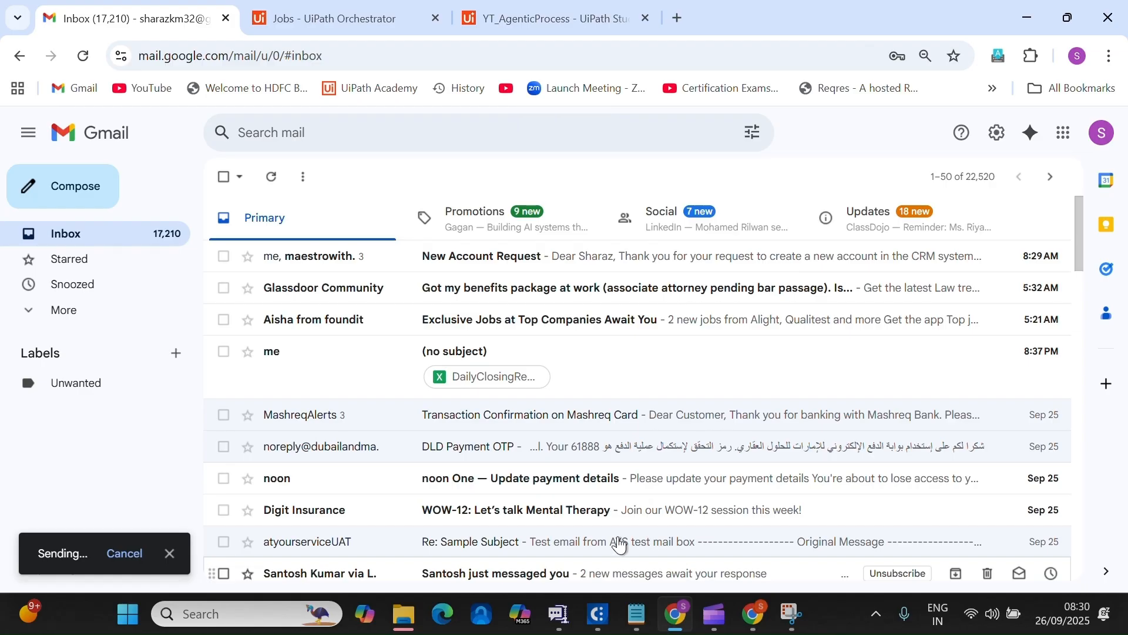
{"action": "left_click", "coordinate": [63, 309]}
{"action": "left_click", "coordinate": [75, 362]}
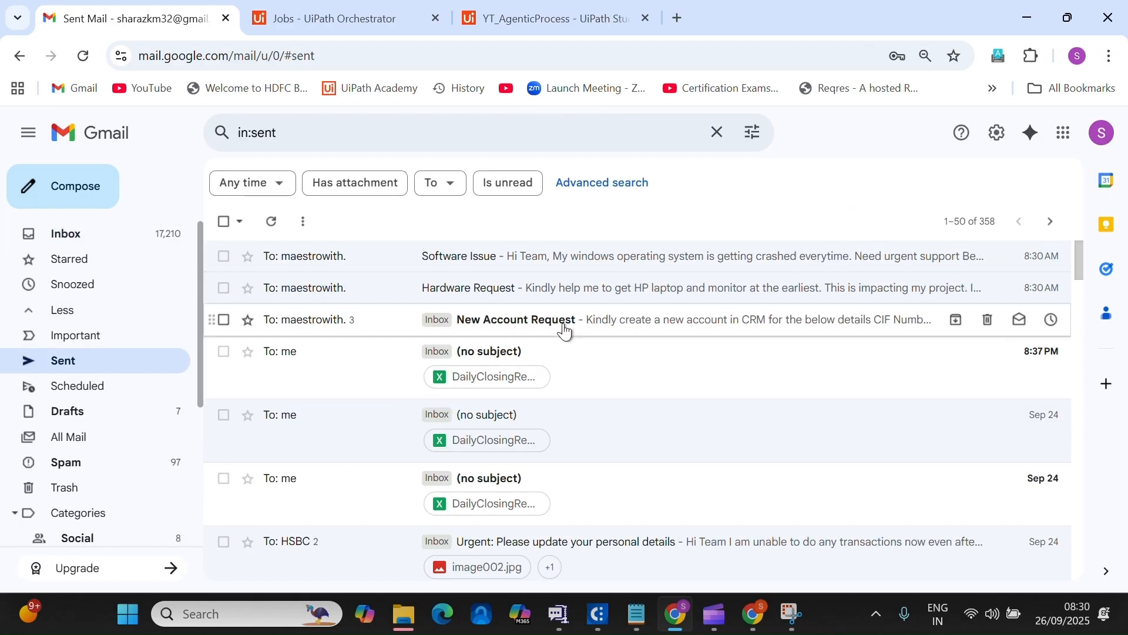
{"action": "left_click", "coordinate": [69, 236]}
{"action": "left_click", "coordinate": [311, 19]}
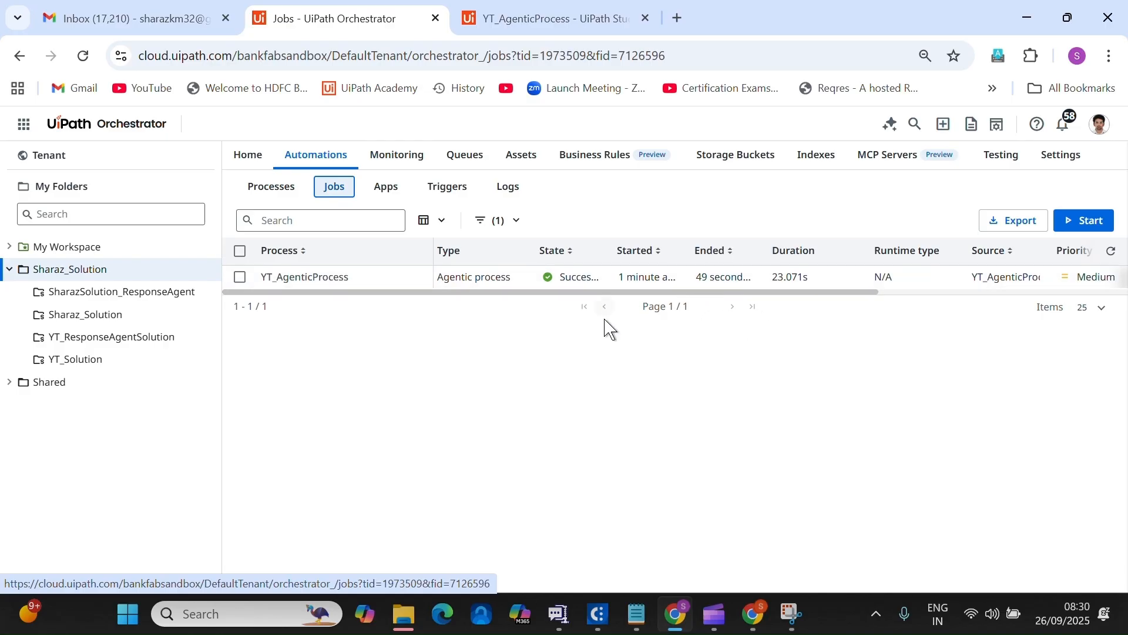
Read the automated replies in the Software Issue and Hardware Request threads.
{"action": "left_click", "coordinate": [1110, 253]}
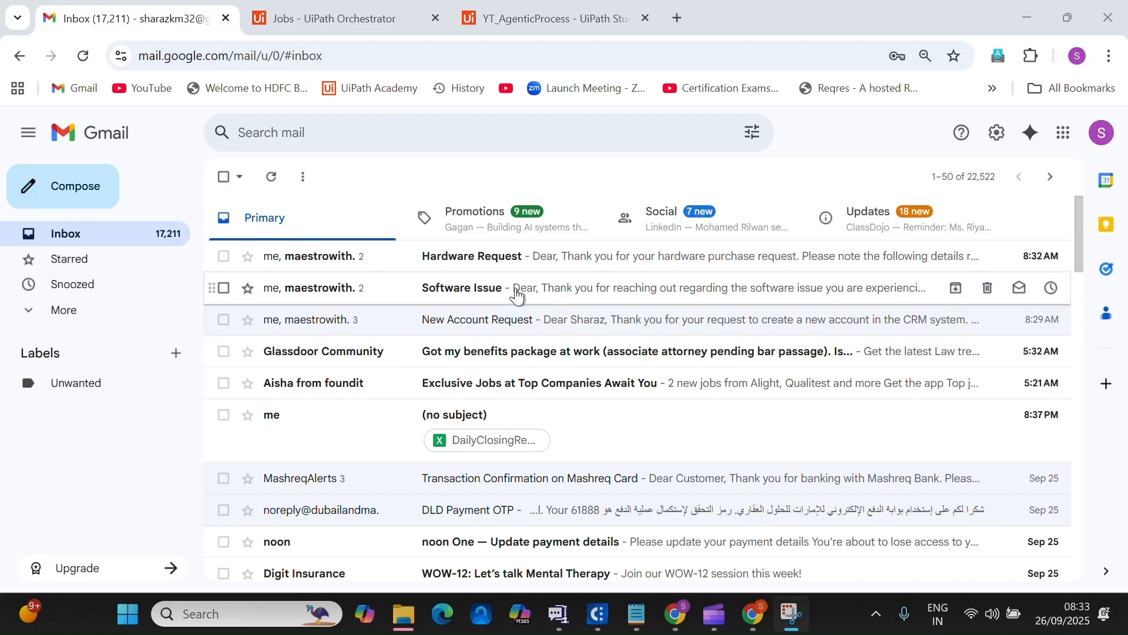
{"action": "left_click", "coordinate": [513, 292]}
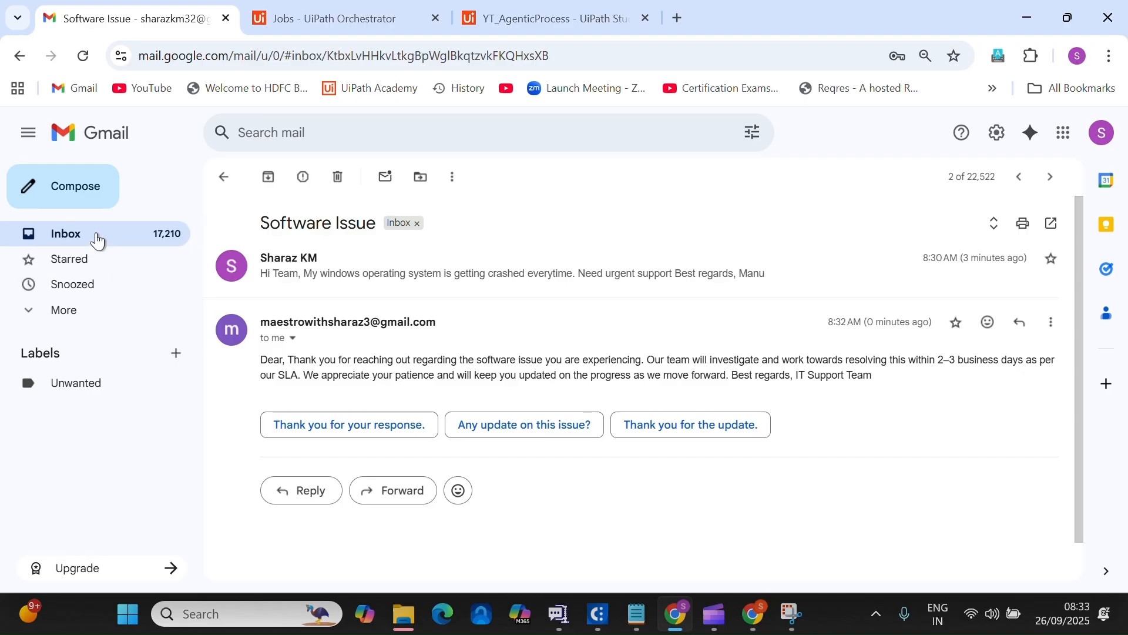
{"action": "left_click", "coordinate": [98, 241]}
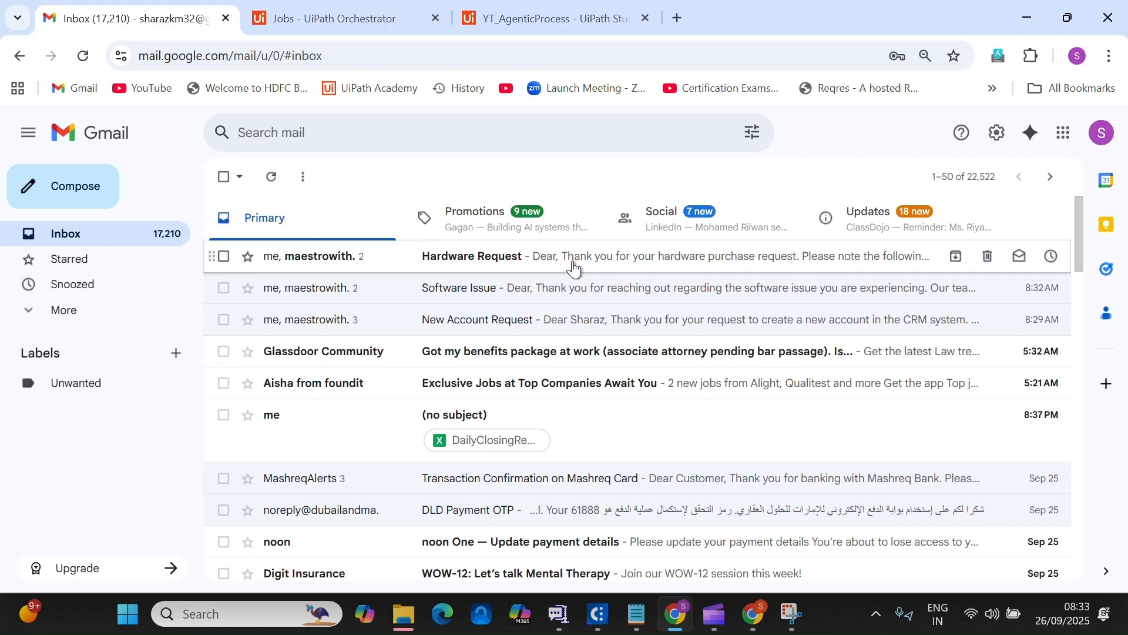
{"action": "left_click", "coordinate": [565, 257]}
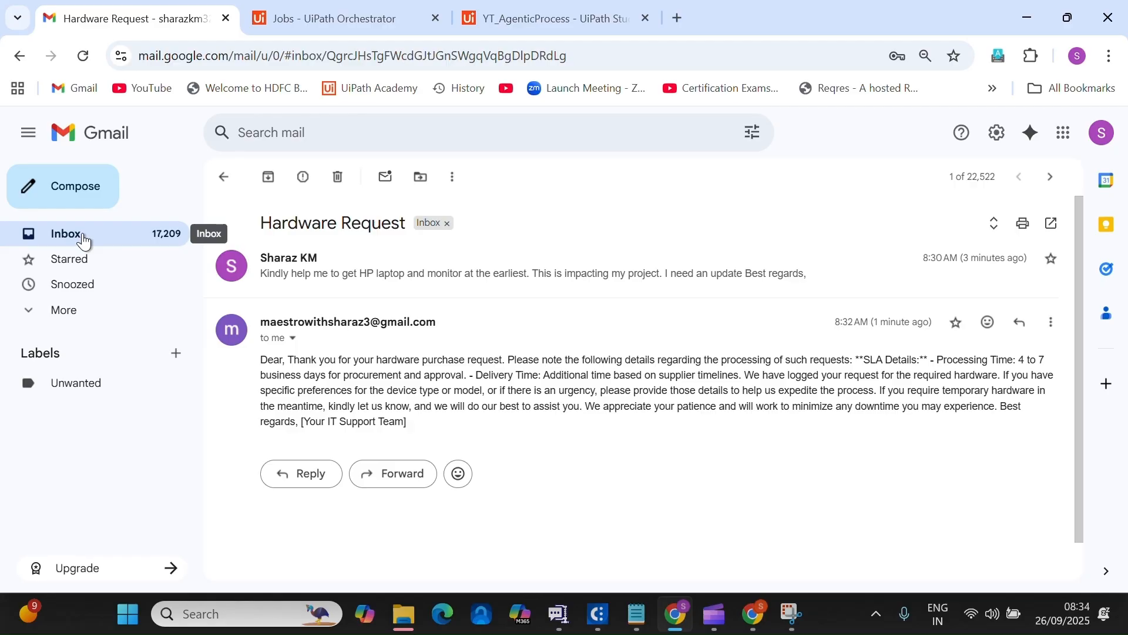
{"action": "left_click", "coordinate": [84, 241]}
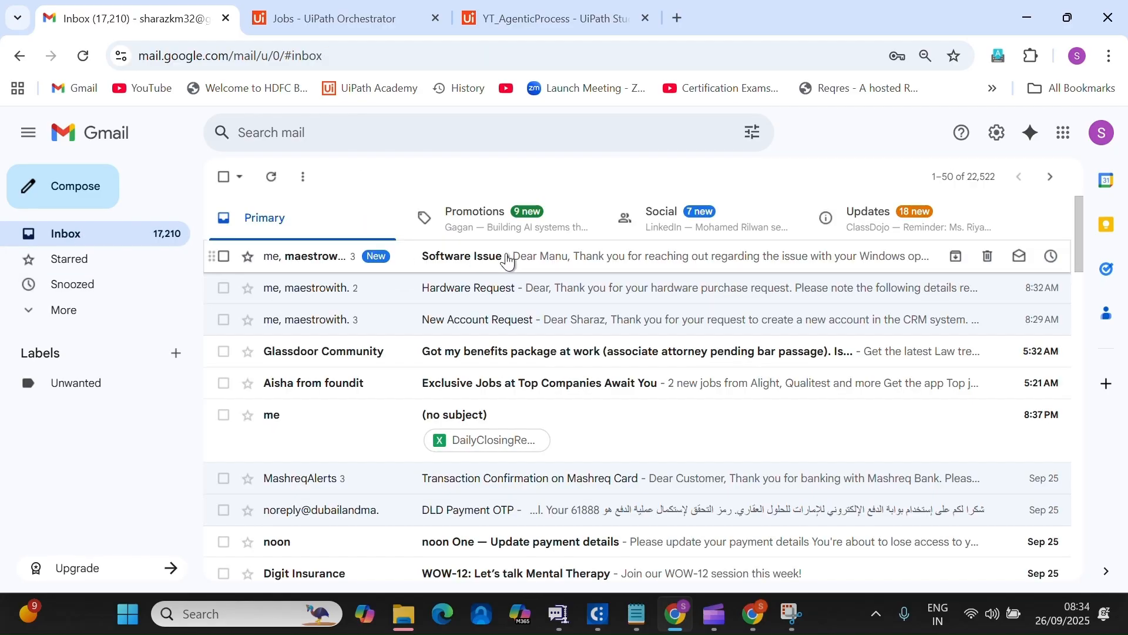
{"action": "left_click", "coordinate": [510, 262]}
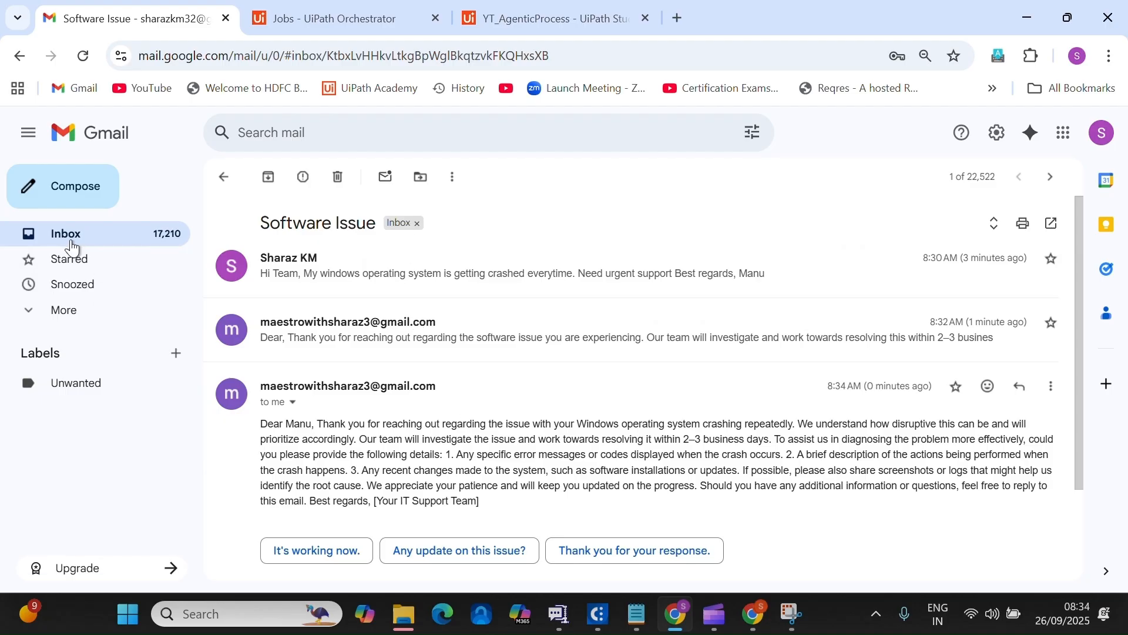
{"action": "left_click", "coordinate": [73, 244]}
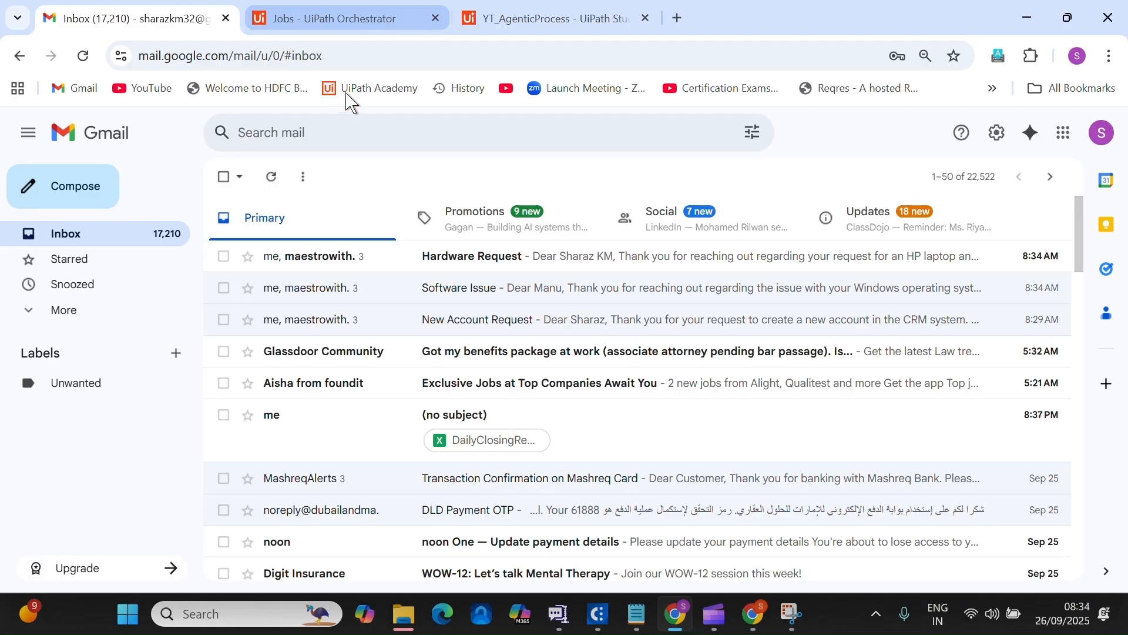
{"action": "left_click", "coordinate": [284, 19]}
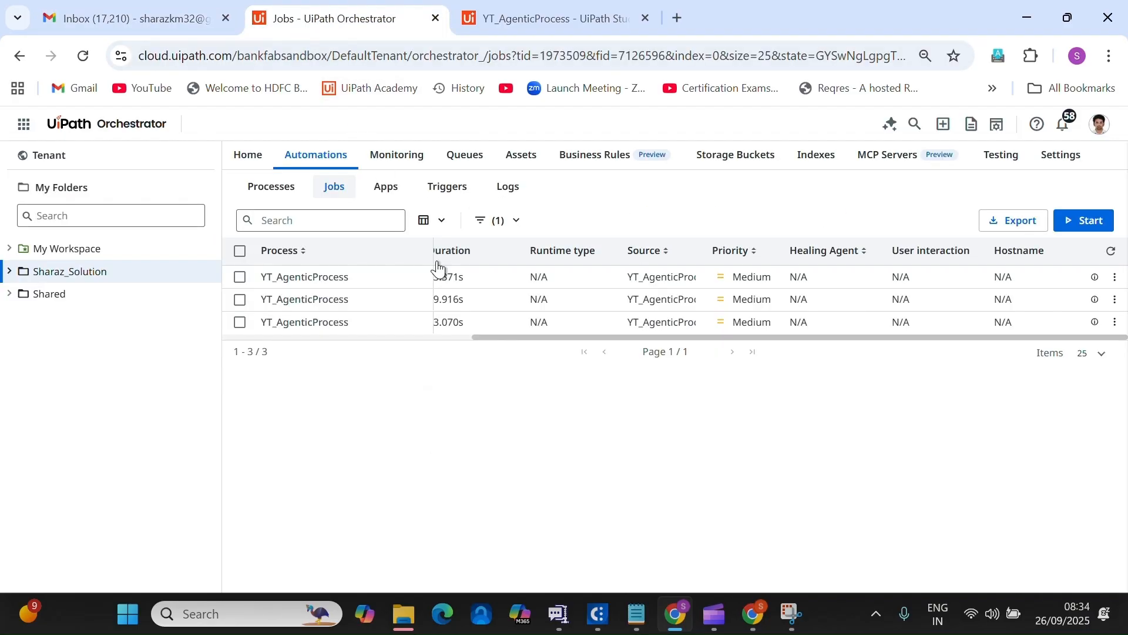